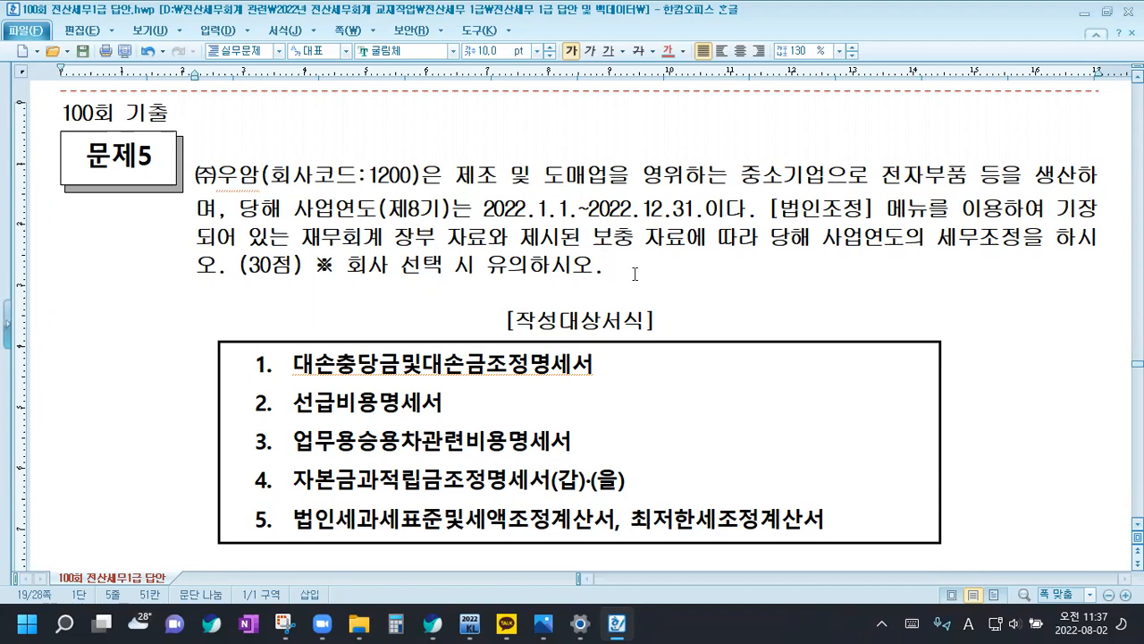
Color the phrase "당기 대손충당금과 상계된 금액" red in item 1 of question [1]
scroll(634, 274, down, 3)
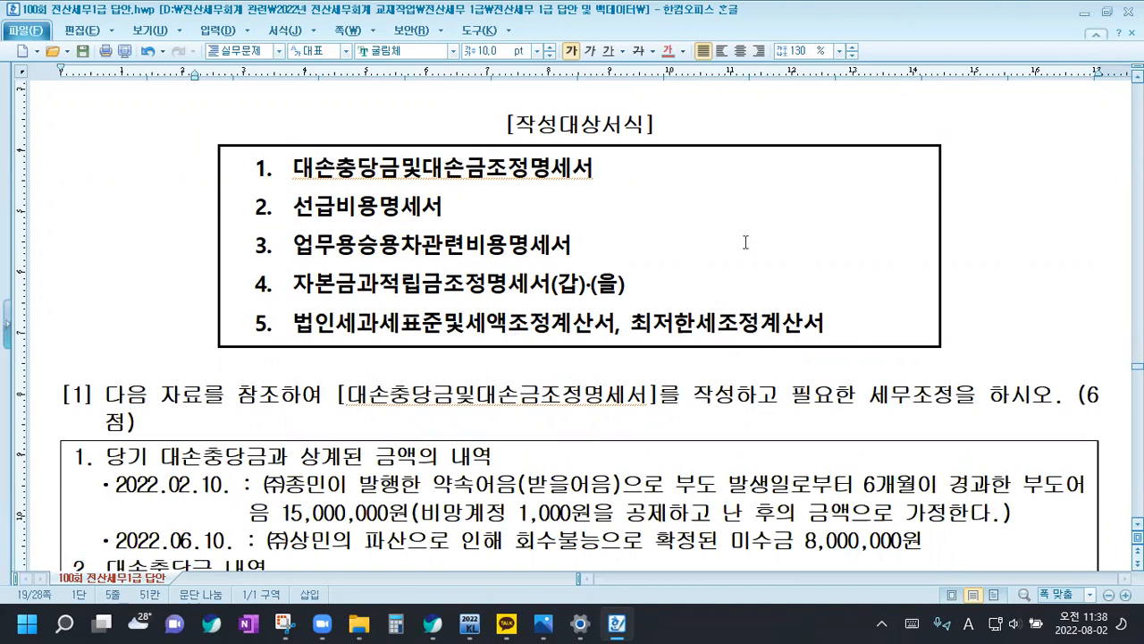
scroll(170, 345, down, 2)
click(159, 218)
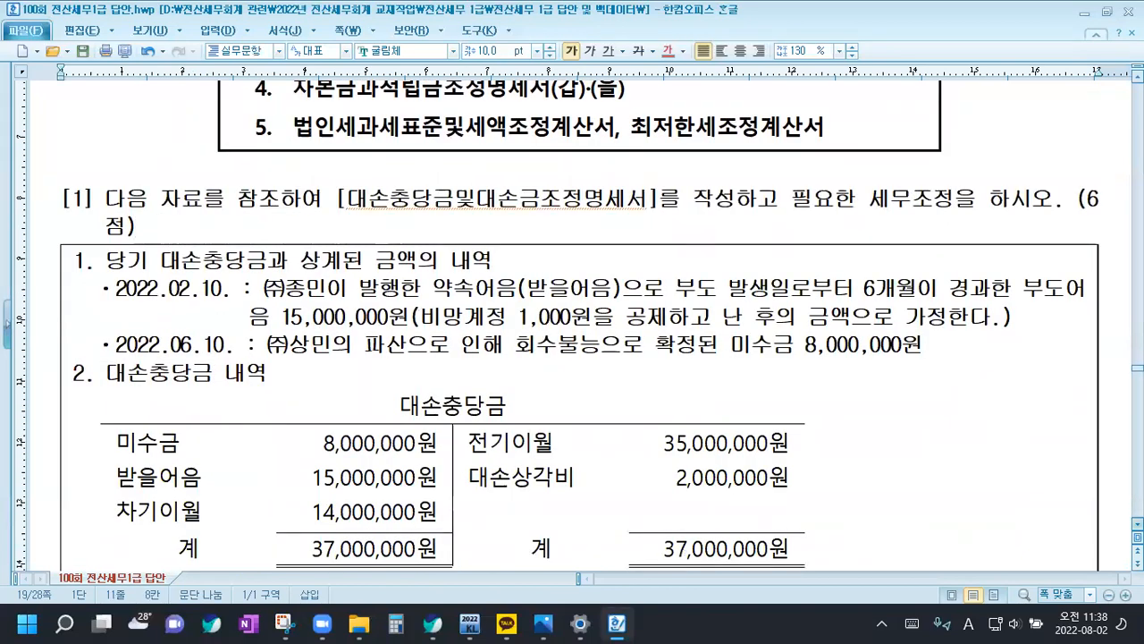
scroll(255, 119, down, 2)
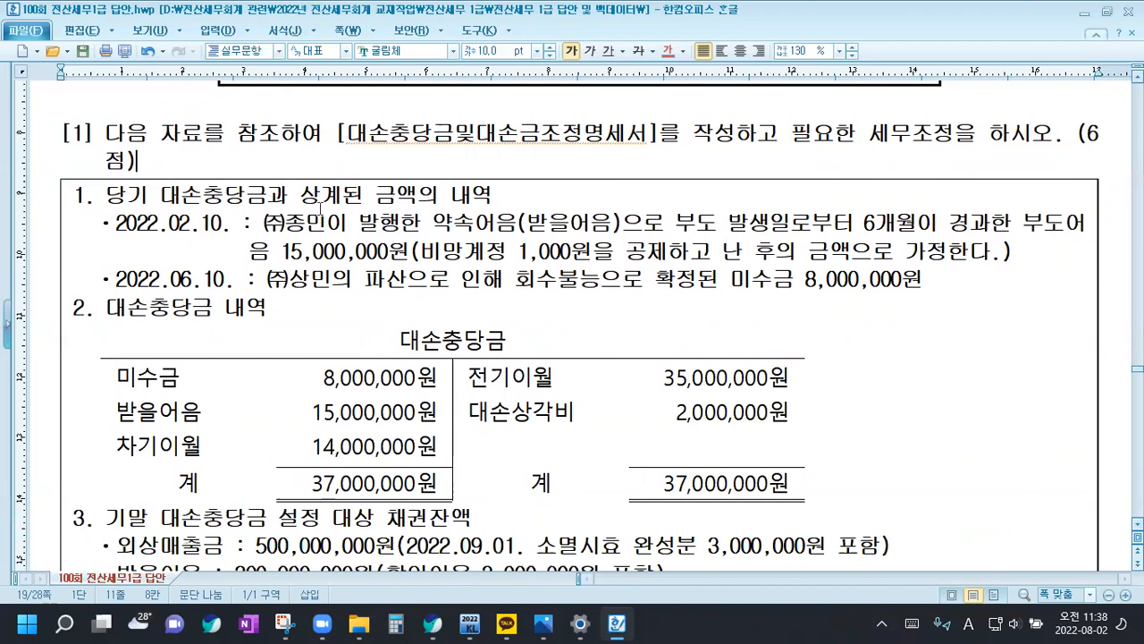
drag(104, 194, 413, 195)
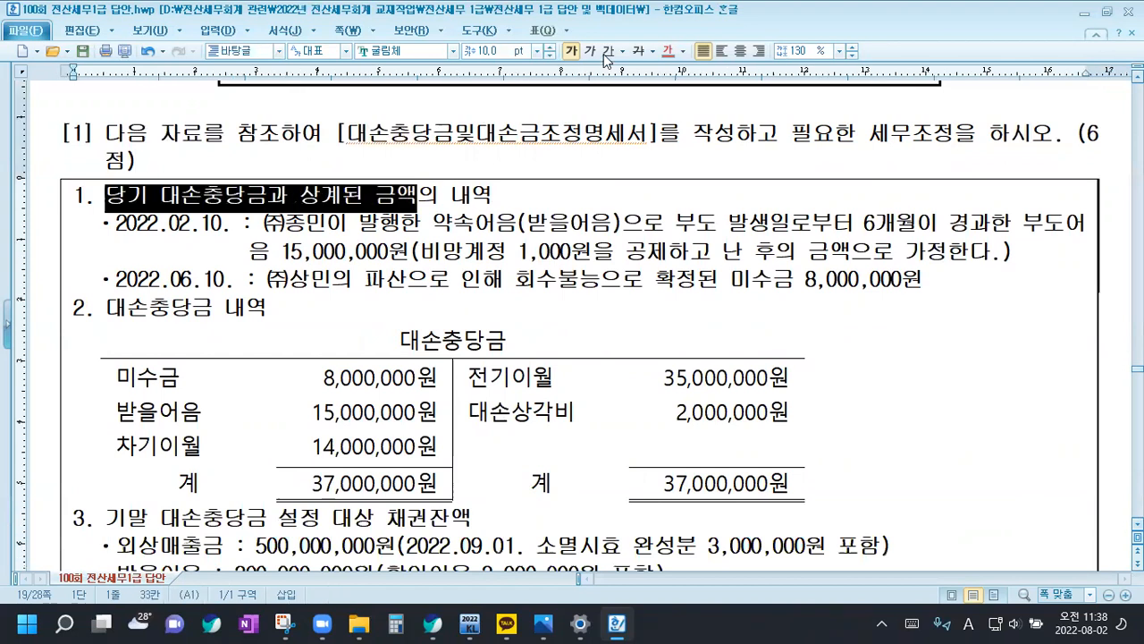
click(667, 51)
Color the 미수금 and 받을어음 labels and their amounts red in the 대손충당금 table
drag(122, 381, 391, 388)
click(391, 388)
click(125, 387)
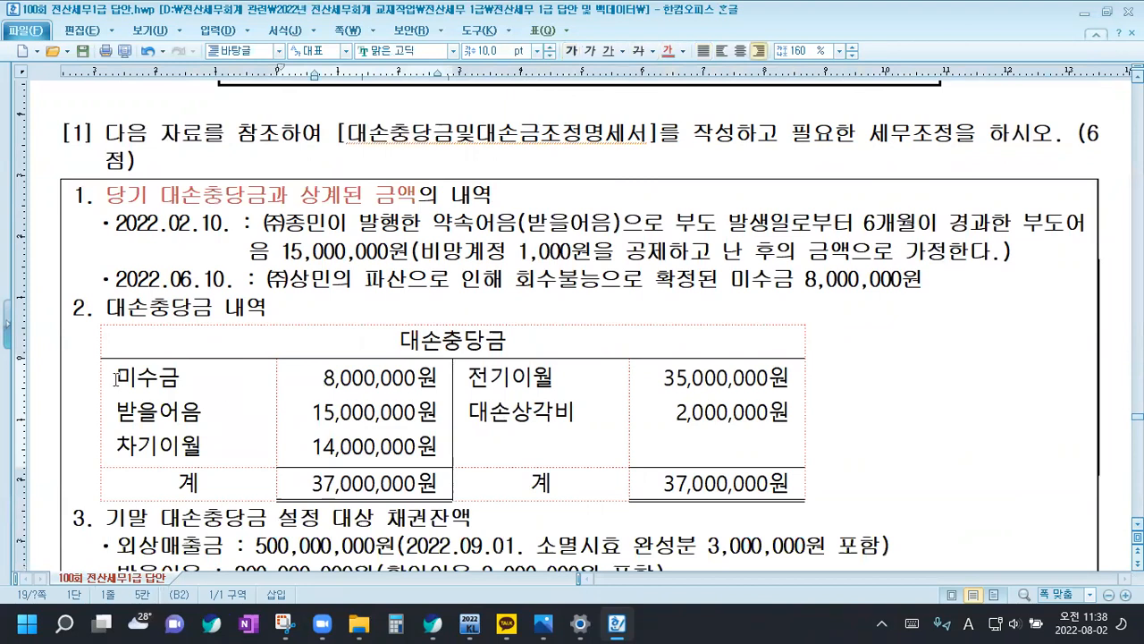
drag(112, 379, 198, 379)
click(667, 51)
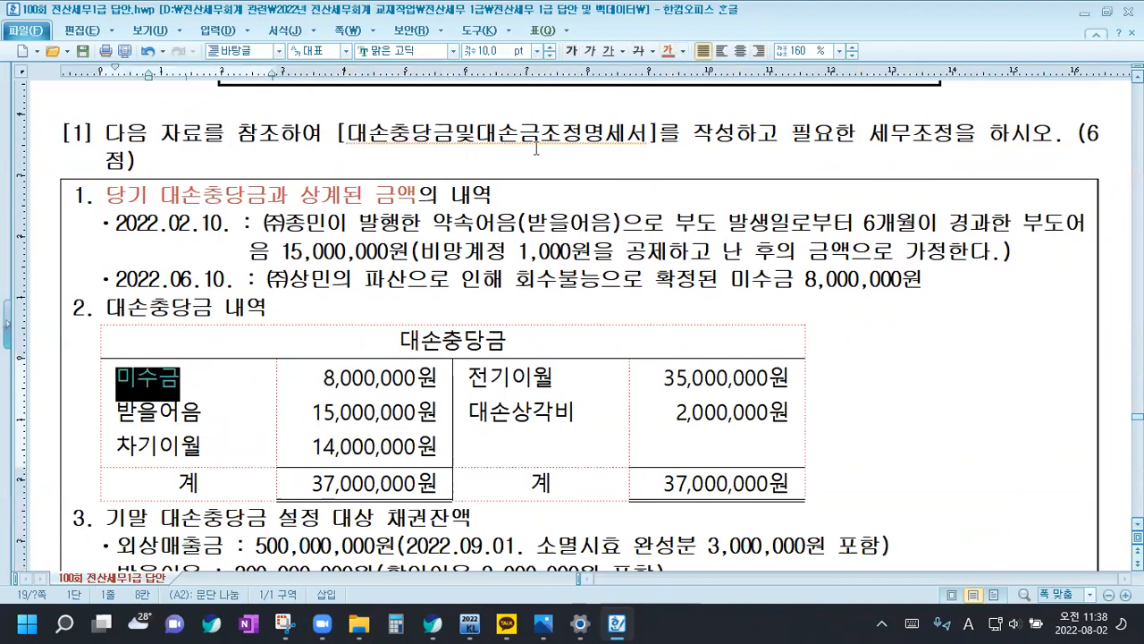
click(155, 414)
drag(114, 414, 202, 415)
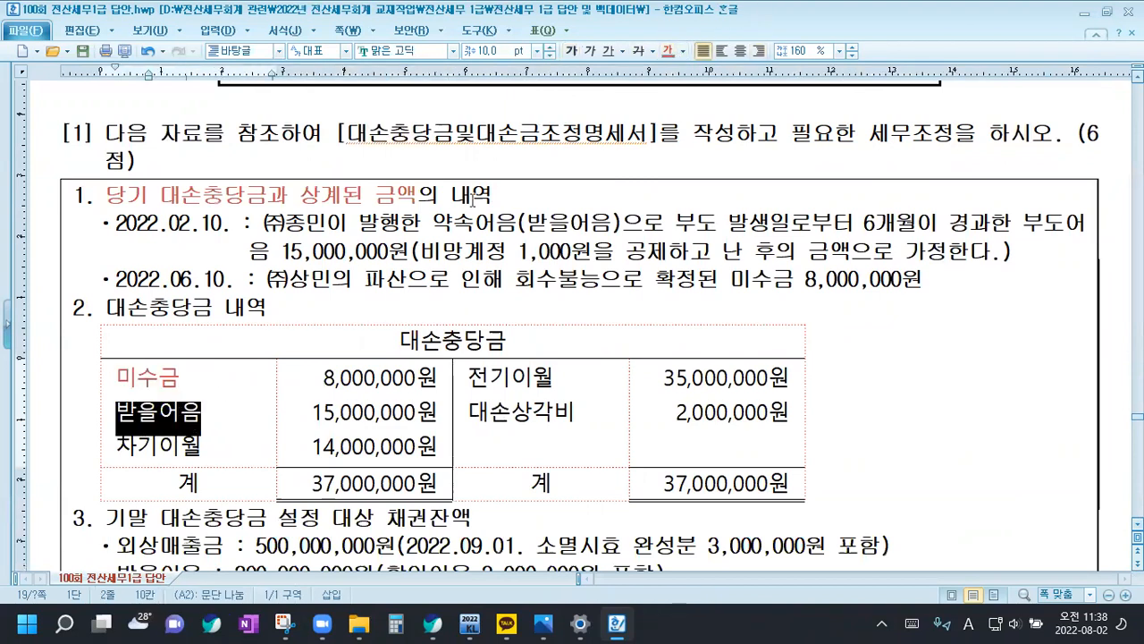
click(667, 51)
drag(323, 377, 430, 410)
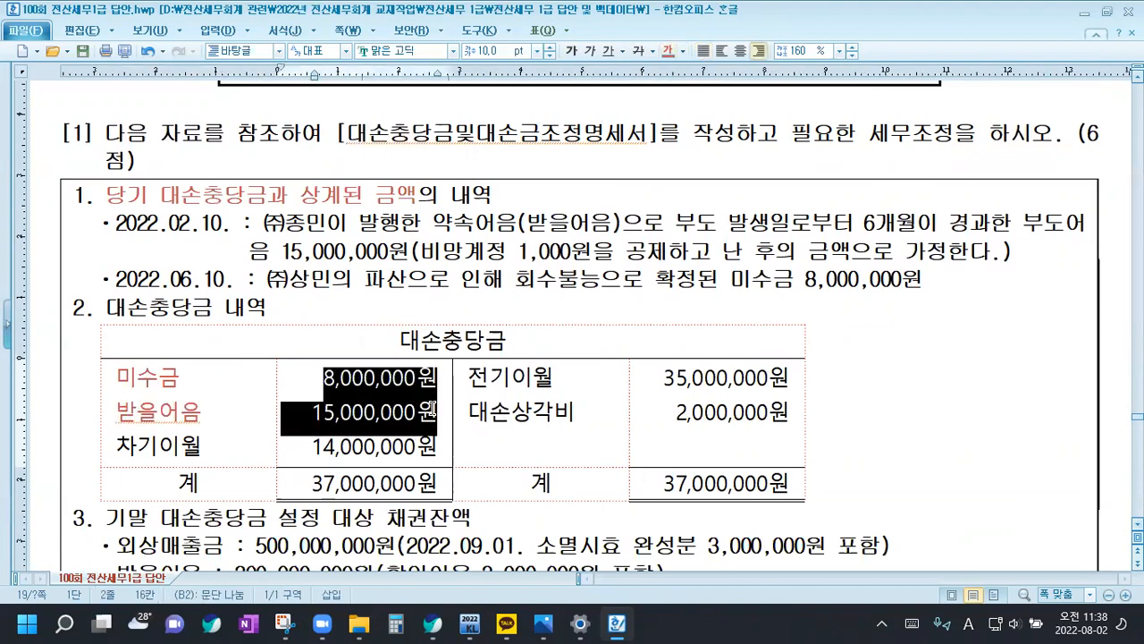
click(668, 51)
click(324, 297)
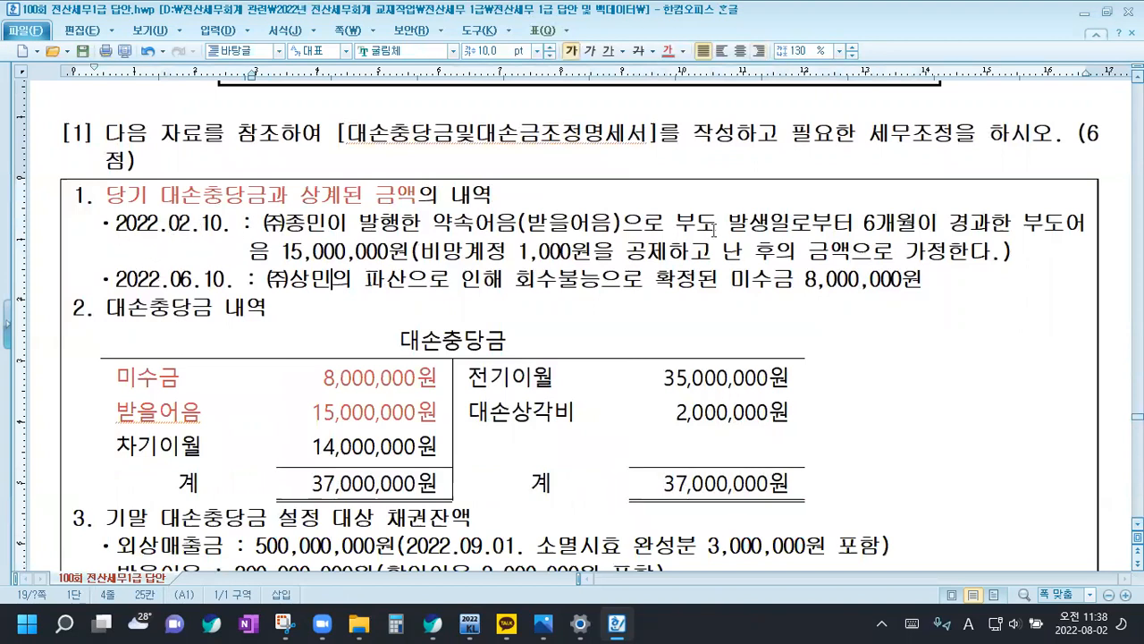
Add the note "->대손요건 충족0, 비망가액 1,000원 제외" beneath the 2022.02.10 entry, followed by a blank line
click(1032, 251)
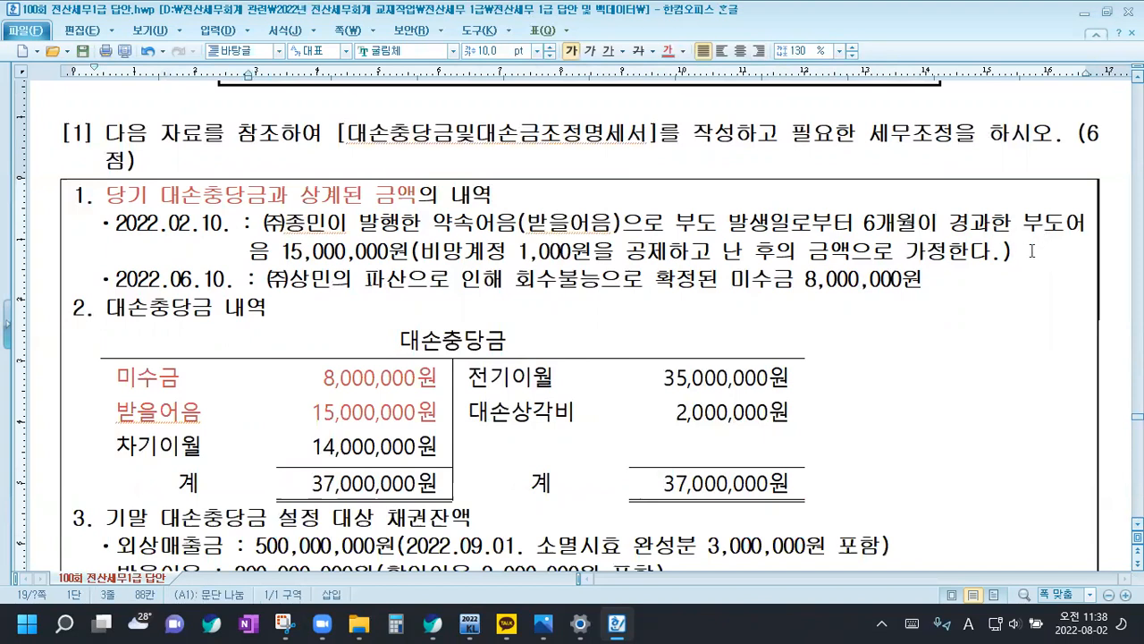
key(Return)
key(Return)
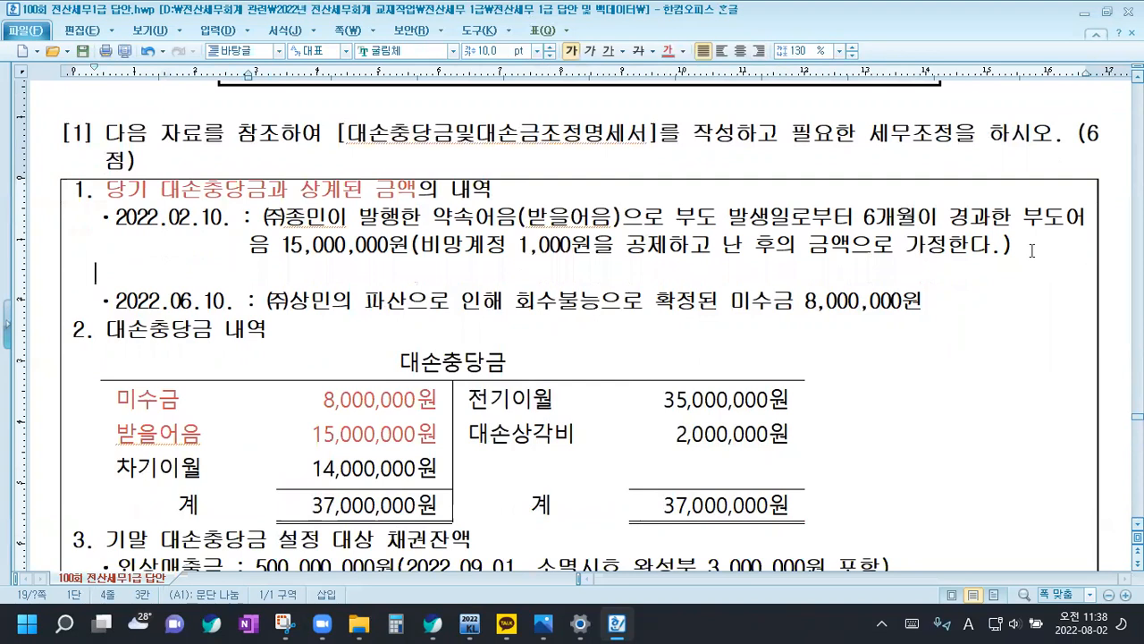
key(Up)
text(->)
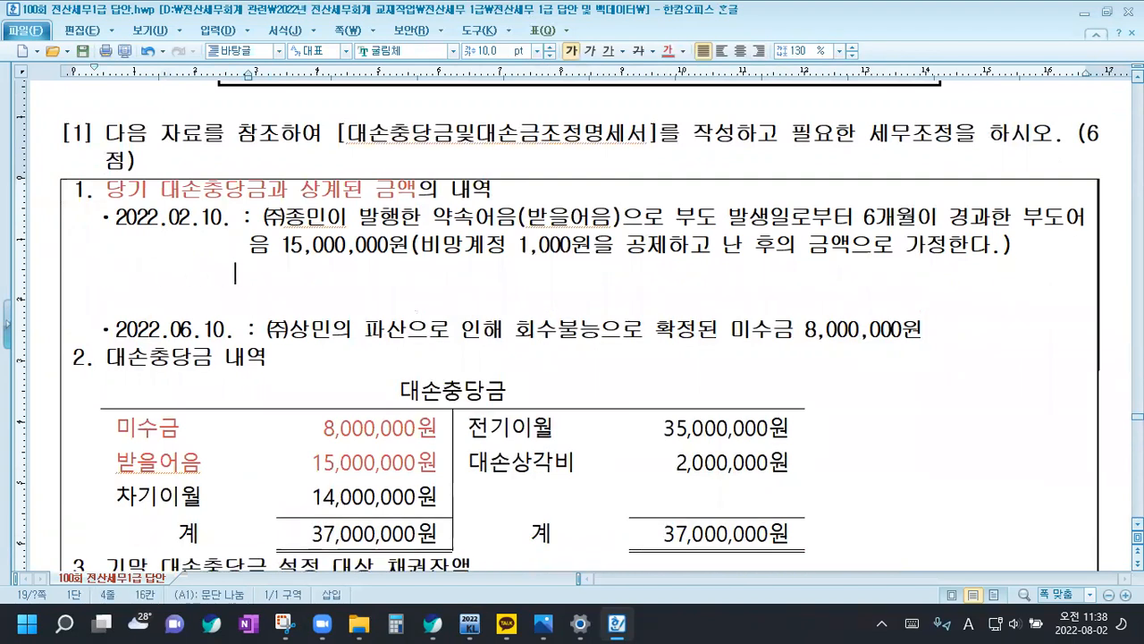
text(대손요건)
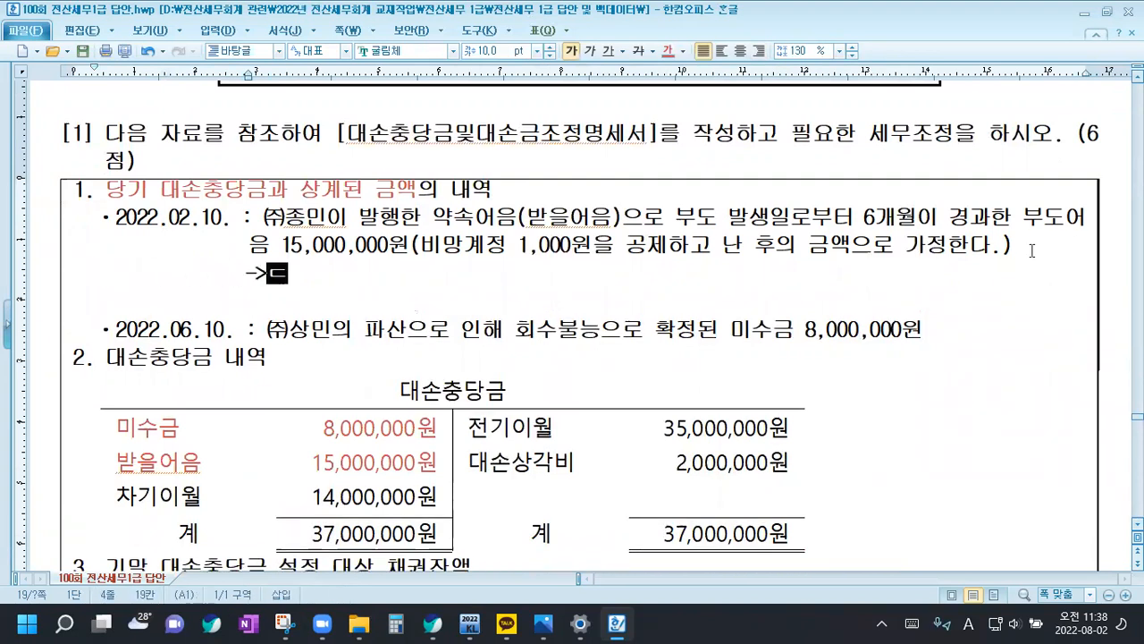
text( 충족)
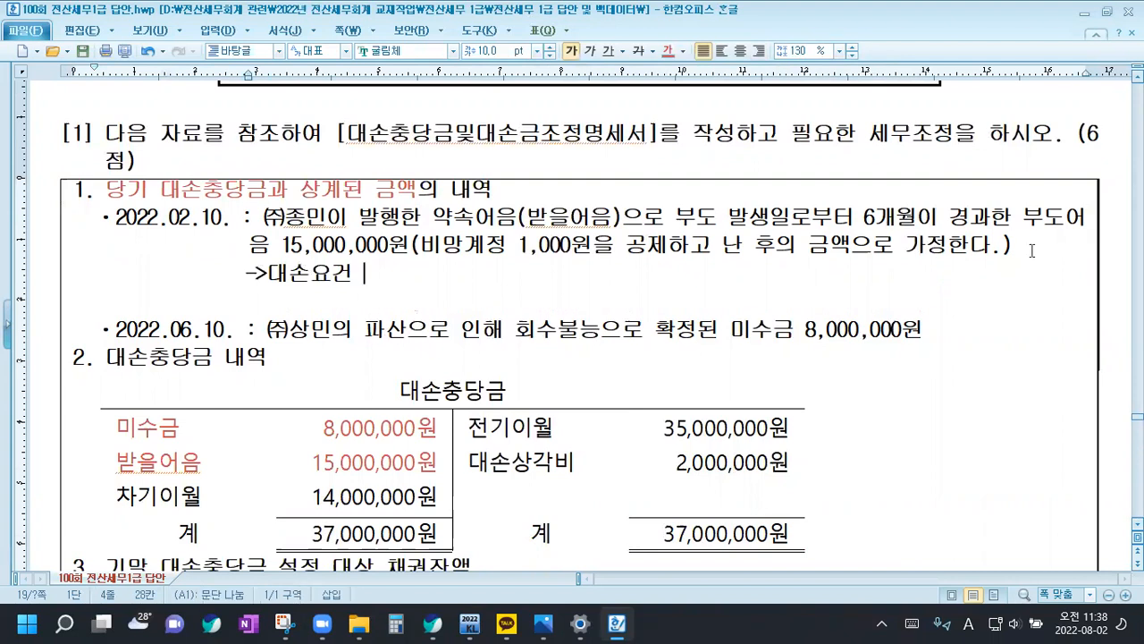
text(0)
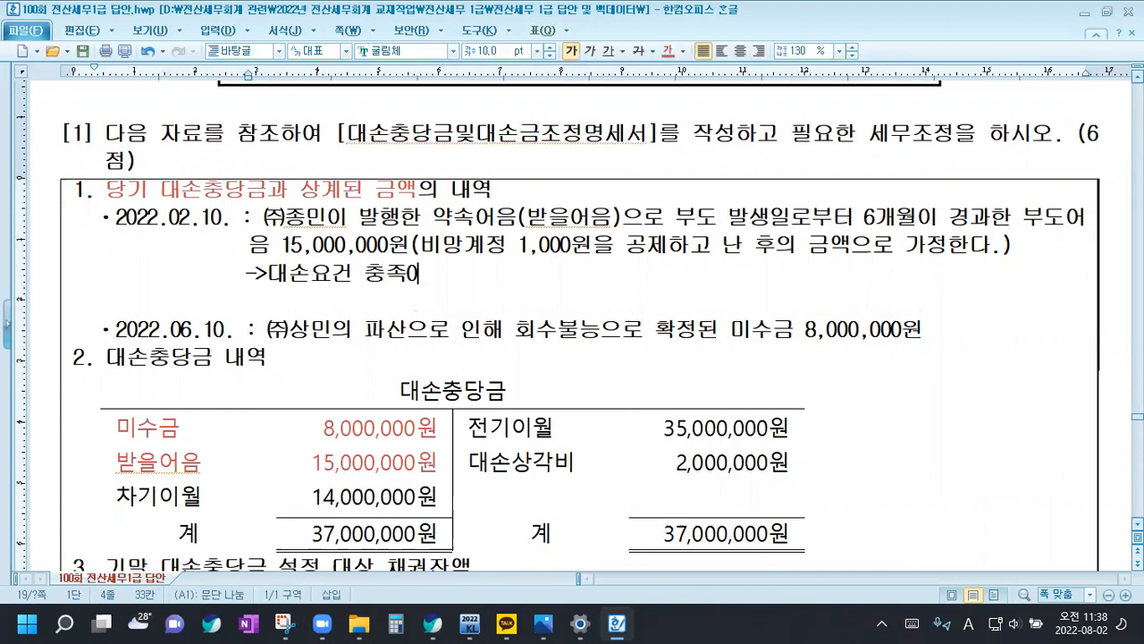
text(, 비망ㄱ)
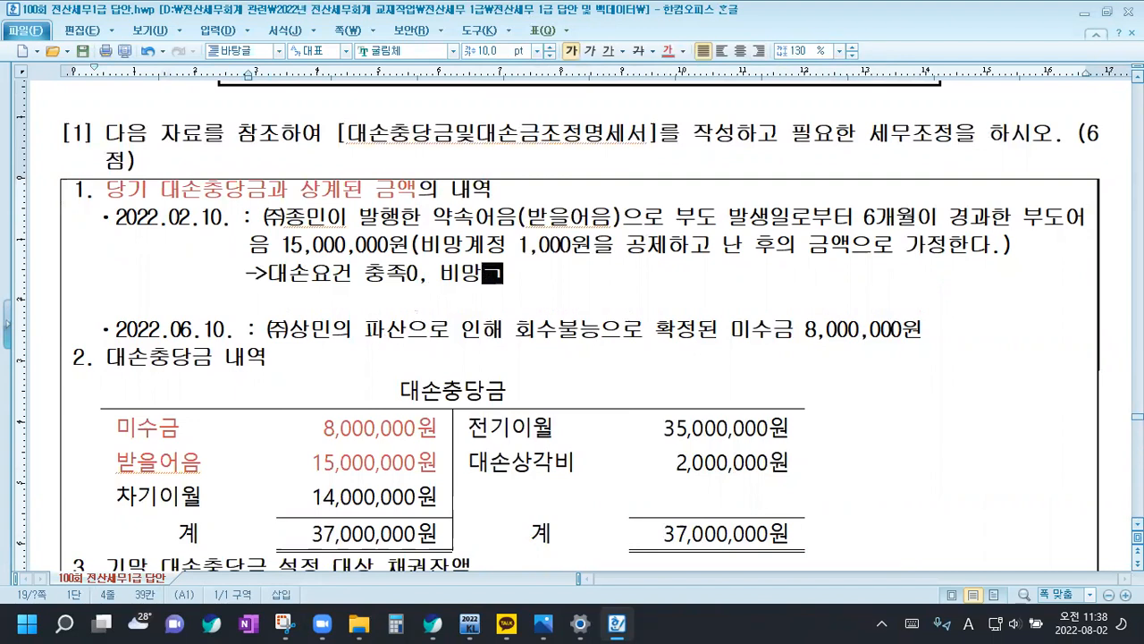
text(가액 1)
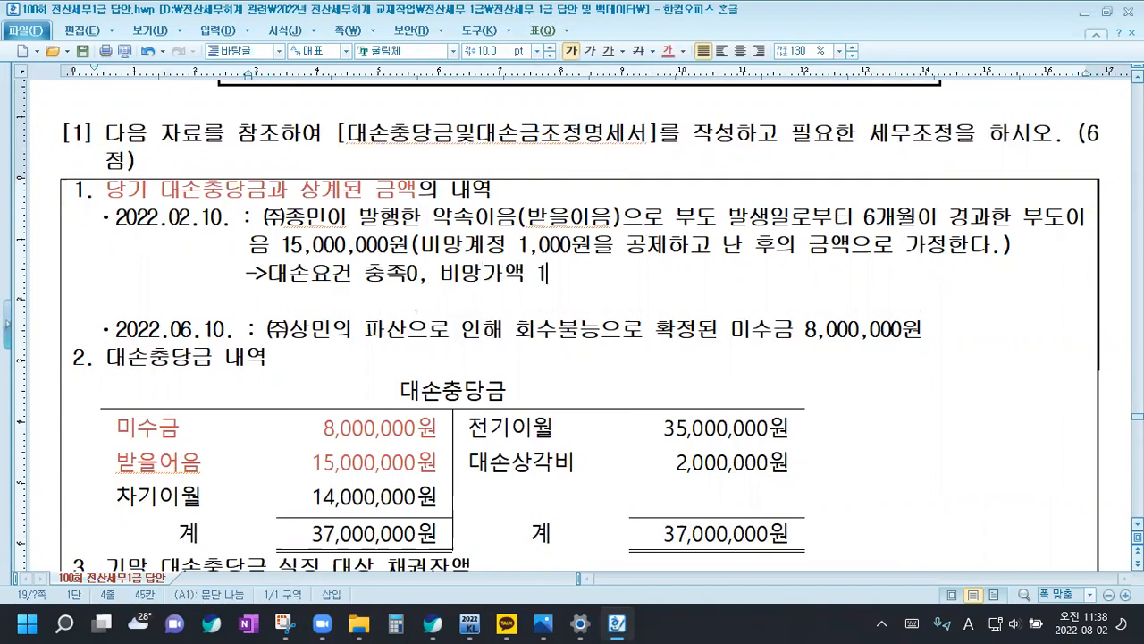
text(,000원 제외)
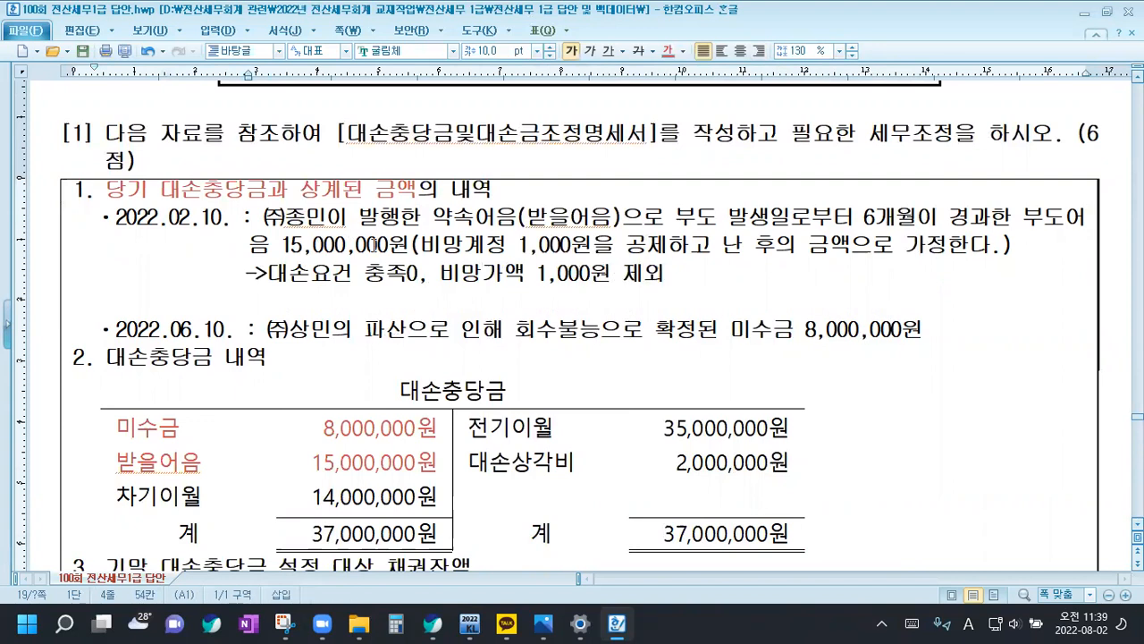
Color the phrase "비망계정 1,000원을 공제하고 난 후의 금액" red in the 2022.02.10 entry
drag(420, 243, 849, 245)
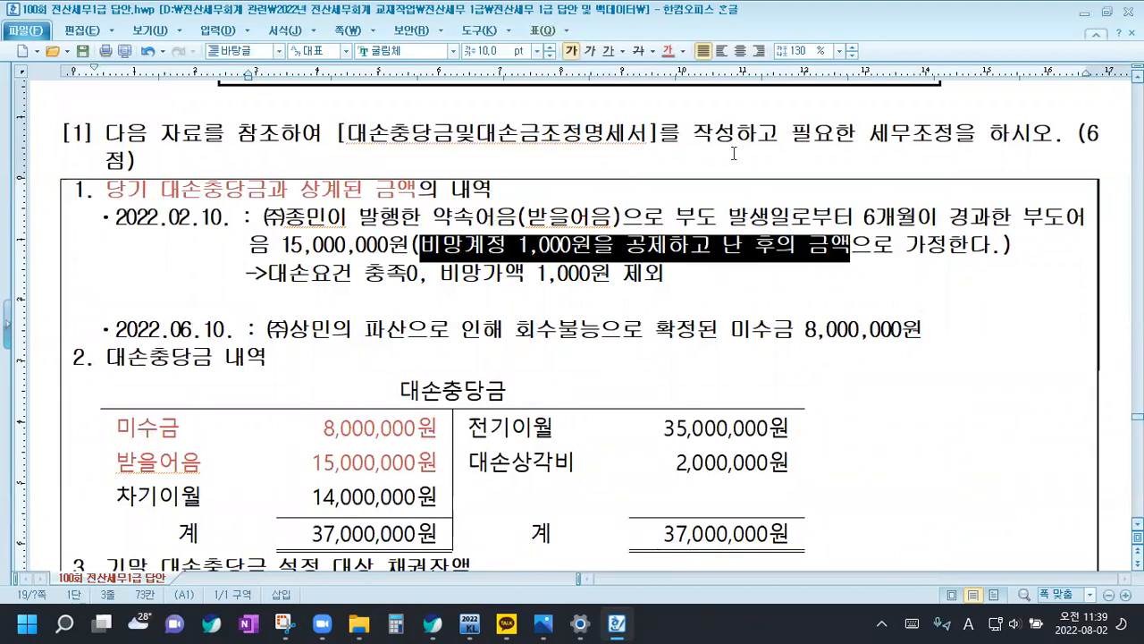
click(666, 51)
click(688, 273)
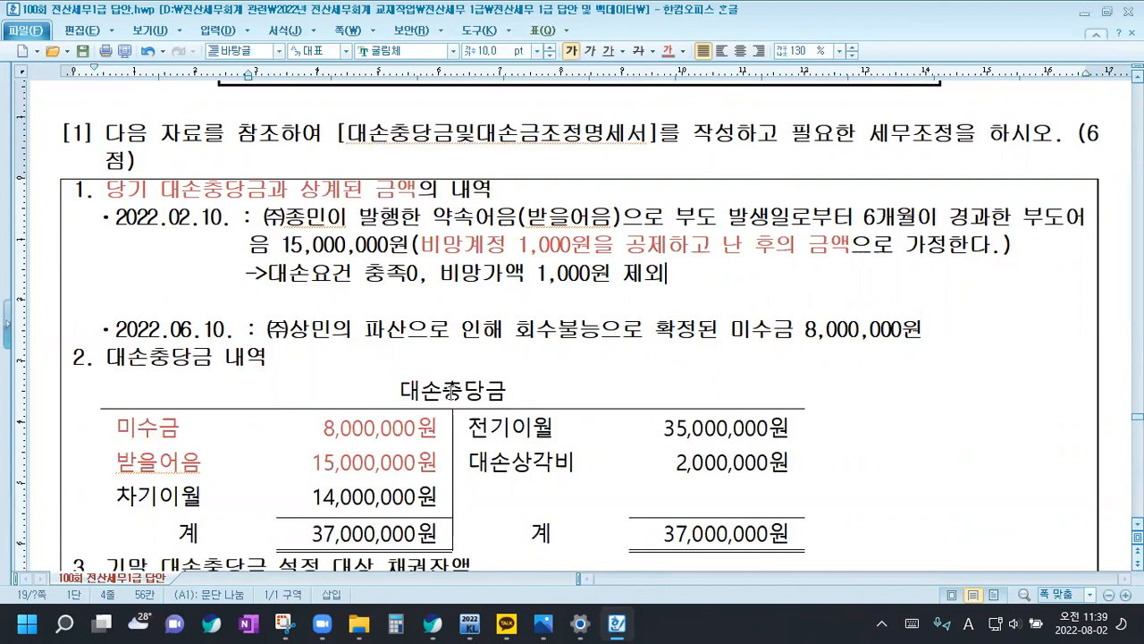
Add the note "->대손요건 충족0" and a blank line beneath the 2022.06.10 entry, and color its word "파산" red
click(951, 333)
key(Return)
key(Return)
key(Up)
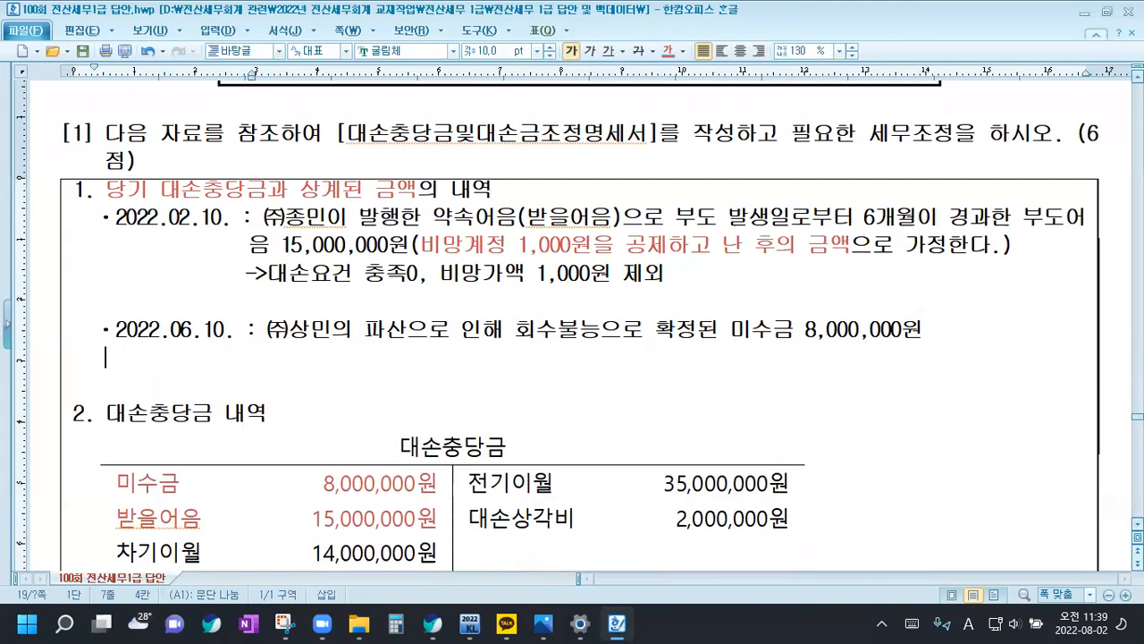
text(->)
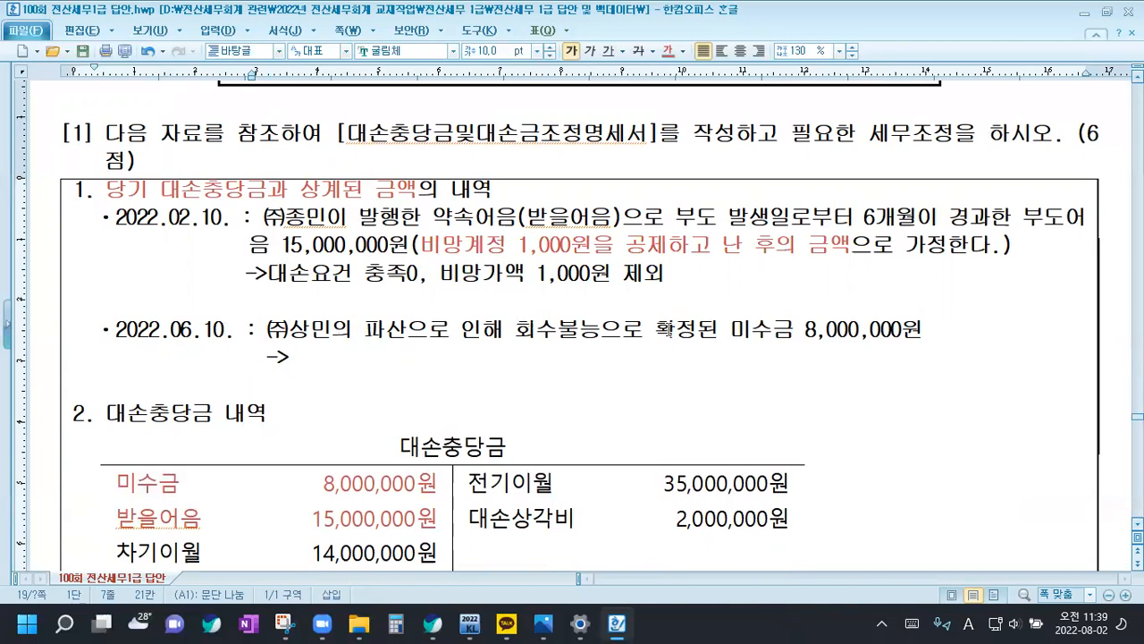
drag(364, 329, 406, 329)
click(668, 51)
click(347, 369)
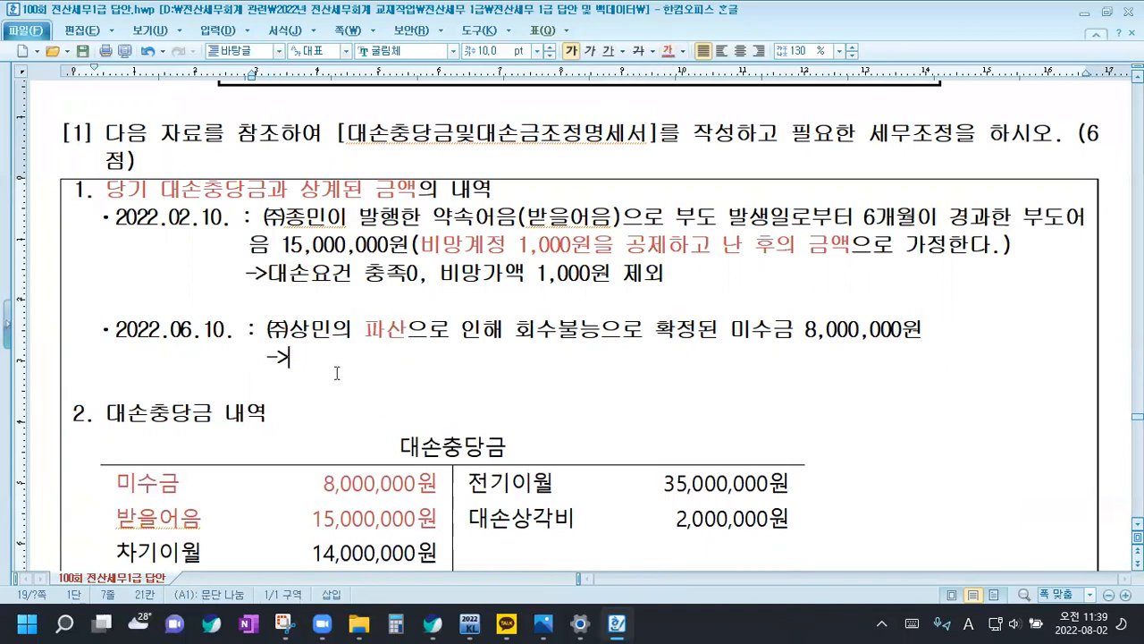
text(대손요건)
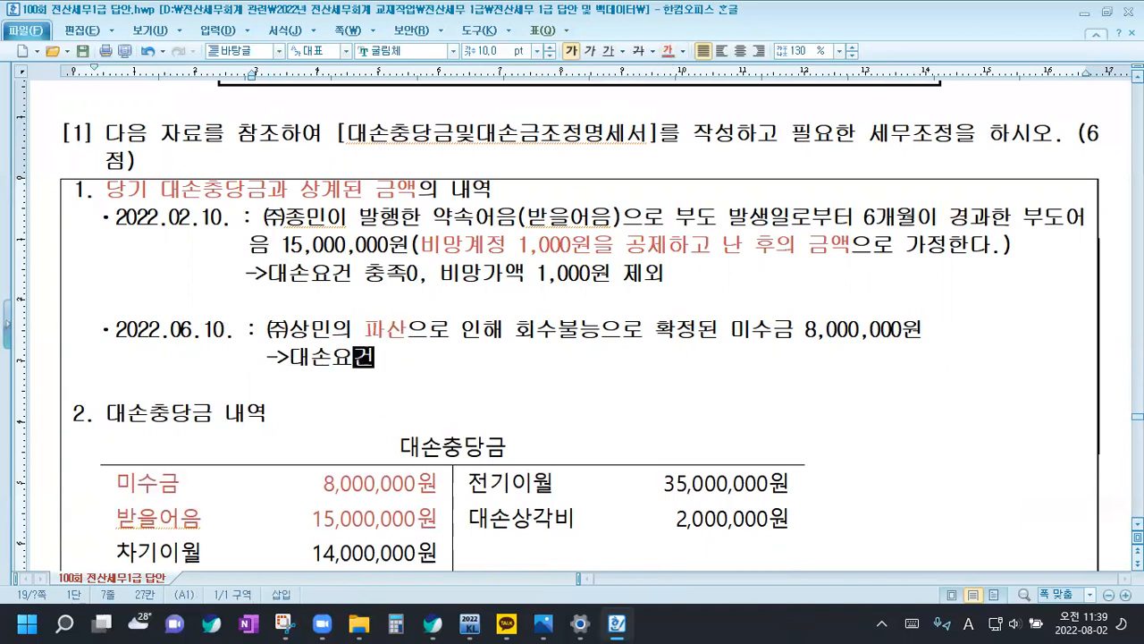
text( 충족0)
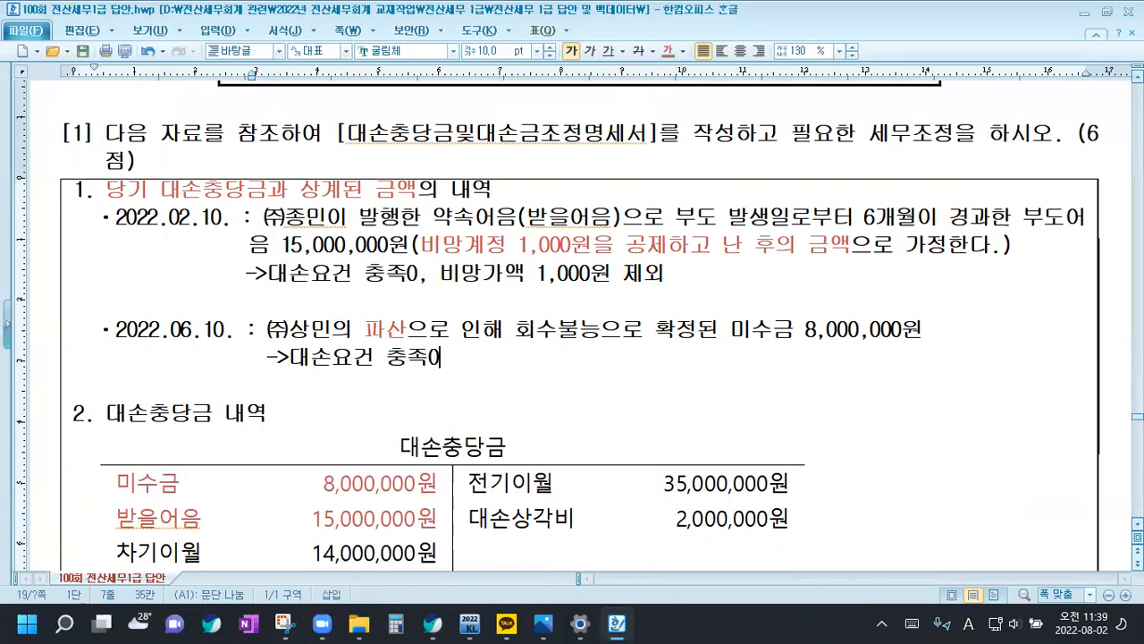
Compare the write-off amounts in the two dated entries with the 미수금 and 받을어음 rows of the 대손충당금 table
scroll(268, 358, down, 3)
text(ㅣ)
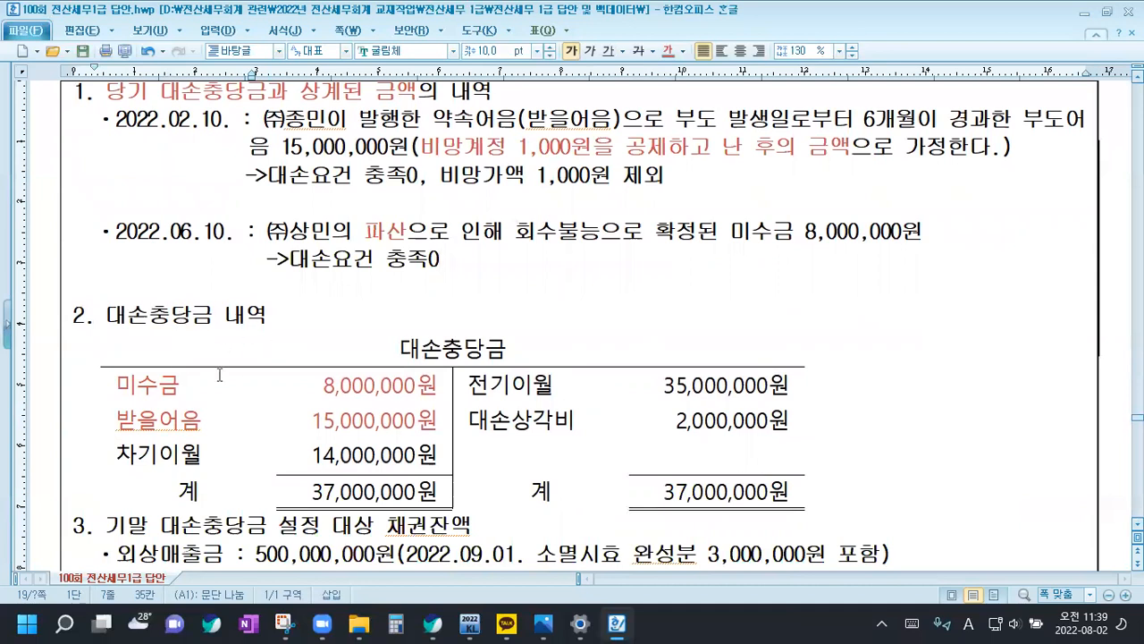
drag(132, 389, 364, 420)
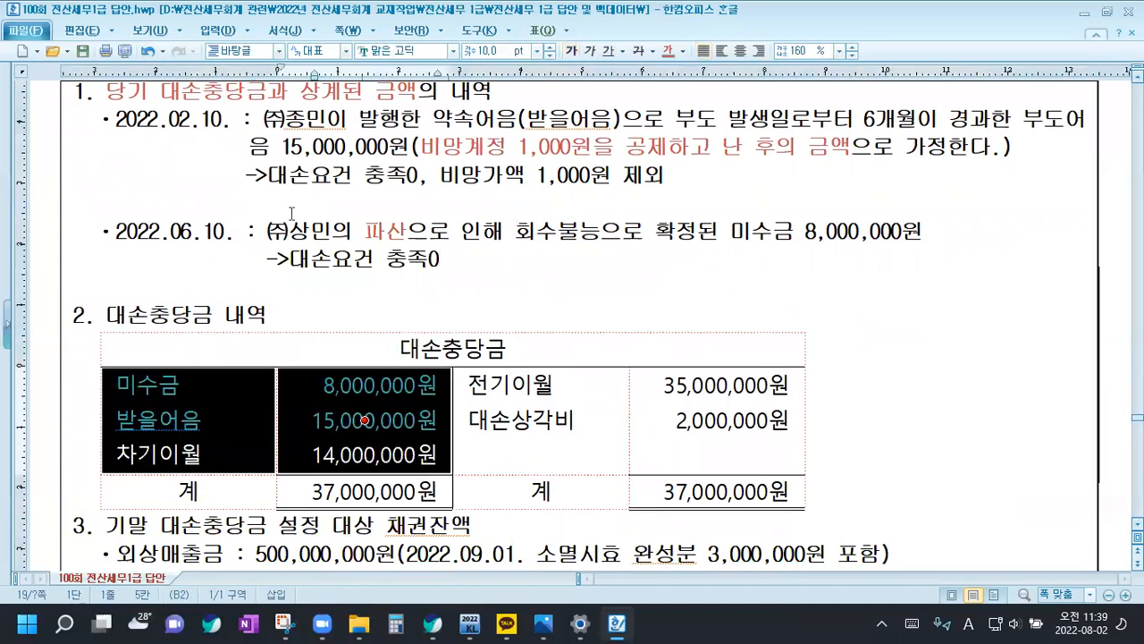
click(320, 396)
click(320, 396)
drag(798, 229, 924, 235)
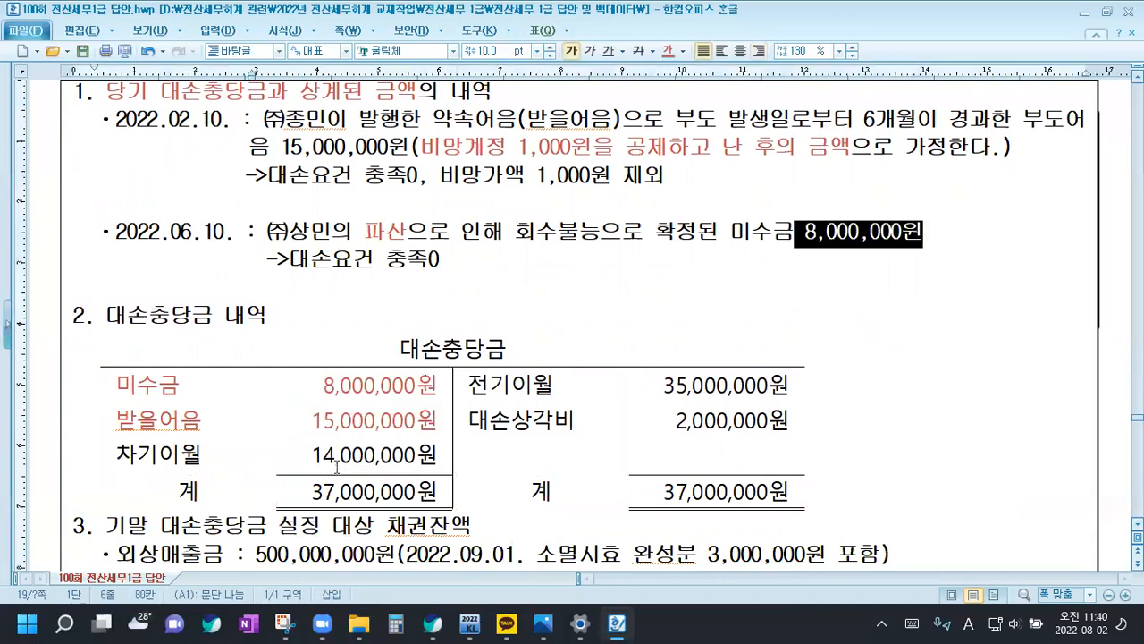
click(324, 394)
drag(224, 146, 333, 145)
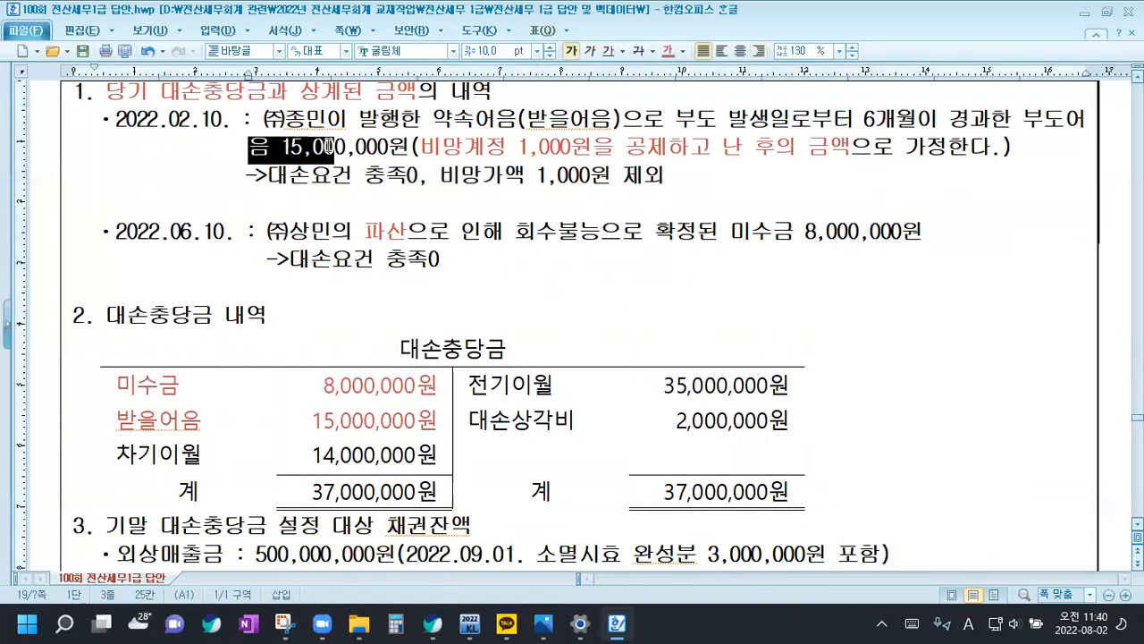
drag(312, 420, 417, 421)
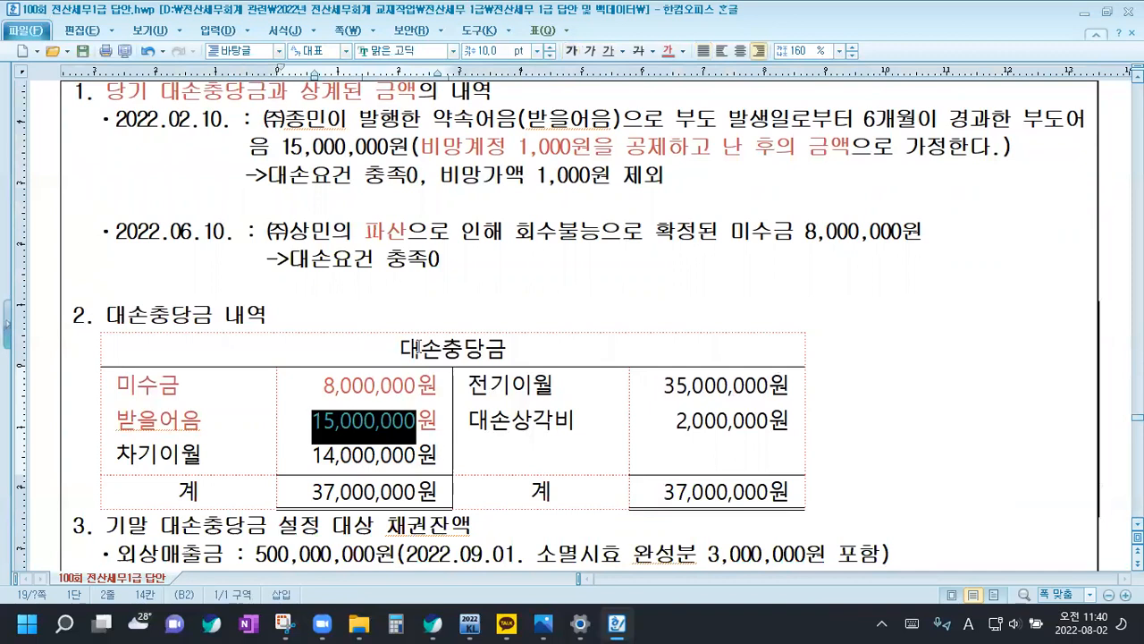
Insert blank lines after the 대손충당금 table, between items 3 and 4, and between items 4 and 5
scroll(423, 384, down, 3)
scroll(422, 384, down, 3)
click(825, 302)
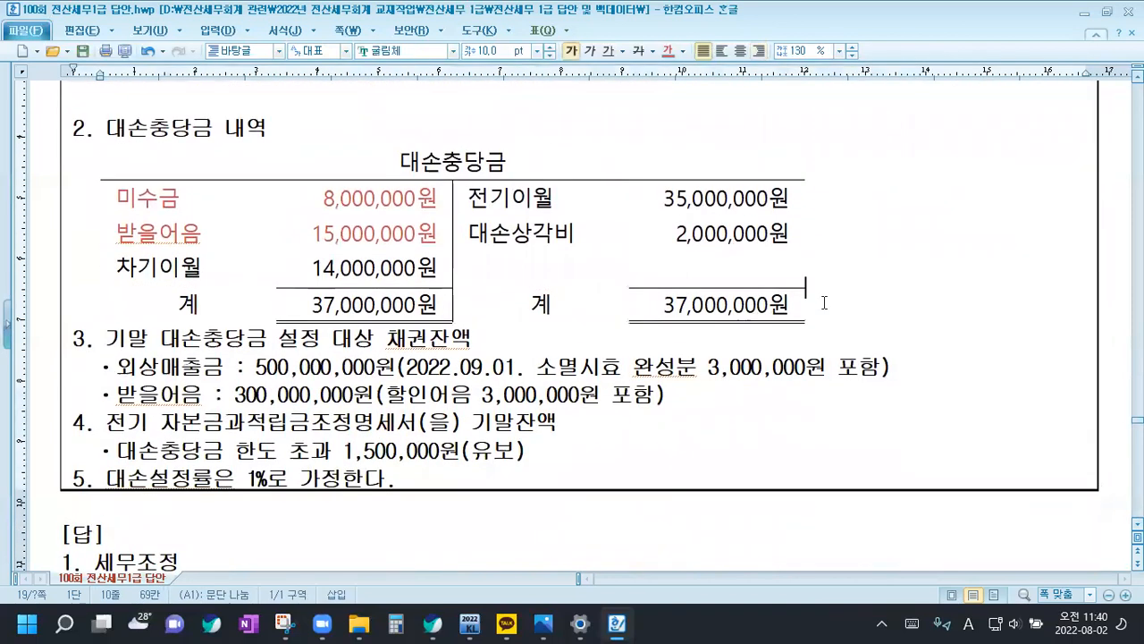
key(Return)
click(669, 422)
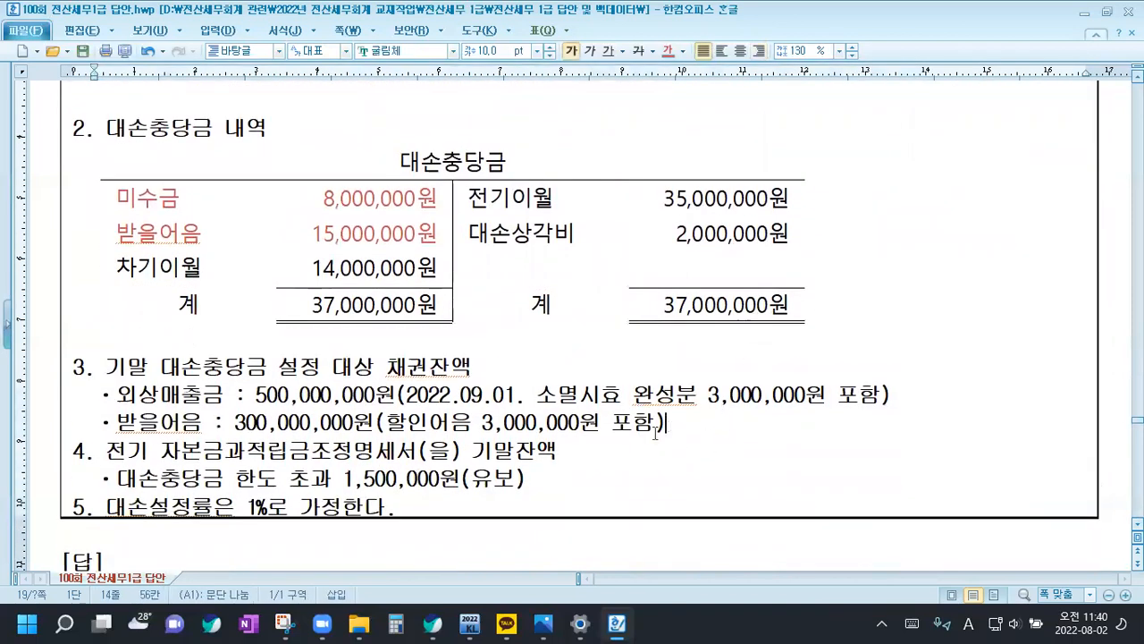
key(Return)
click(549, 507)
key(Return)
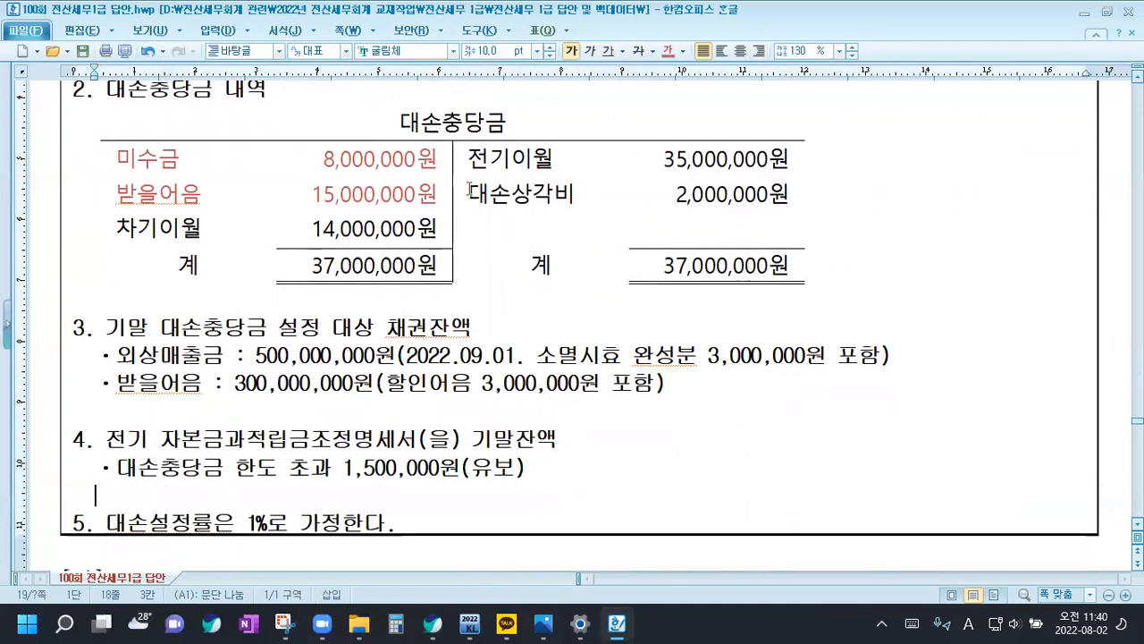
drag(473, 190, 705, 189)
click(678, 205)
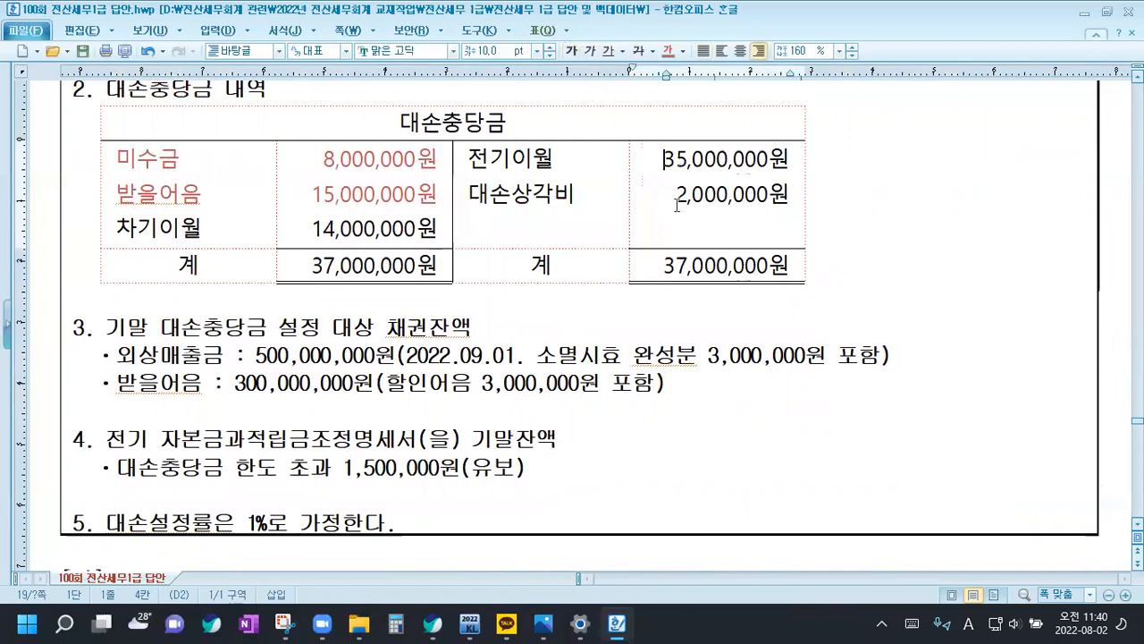
click(540, 198)
click(726, 191)
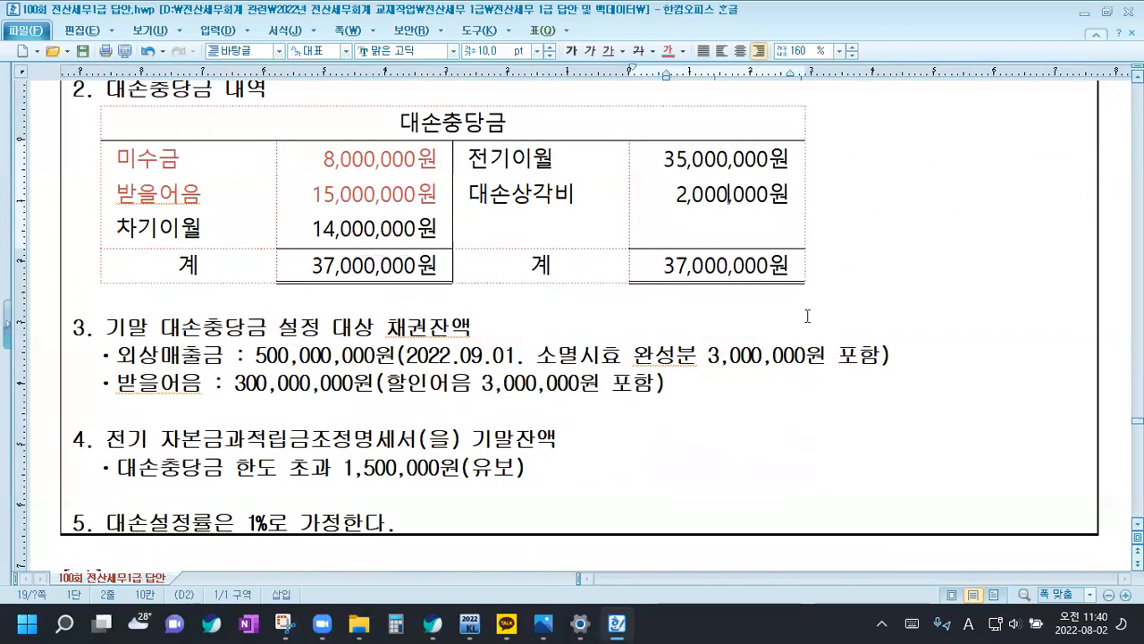
Insert a blank line beneath the 외상매출금 entry in item 3 and underline its phrase "2022.09.01. 소멸시효 완성분 3,000,000원 포함"
click(908, 361)
drag(129, 162, 365, 193)
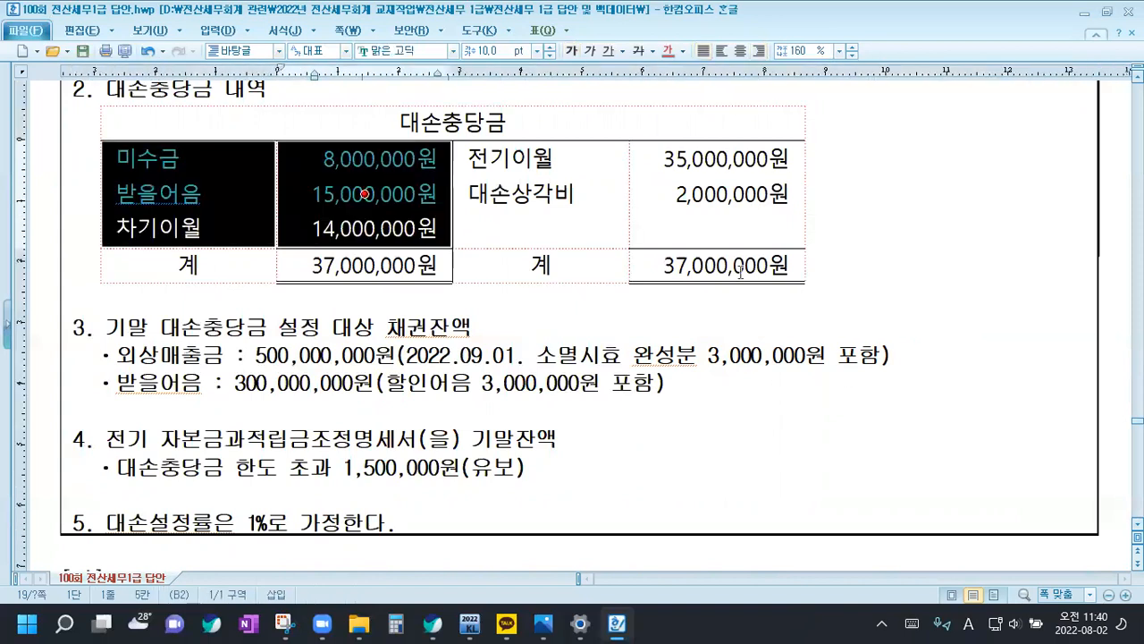
click(916, 358)
key(Return)
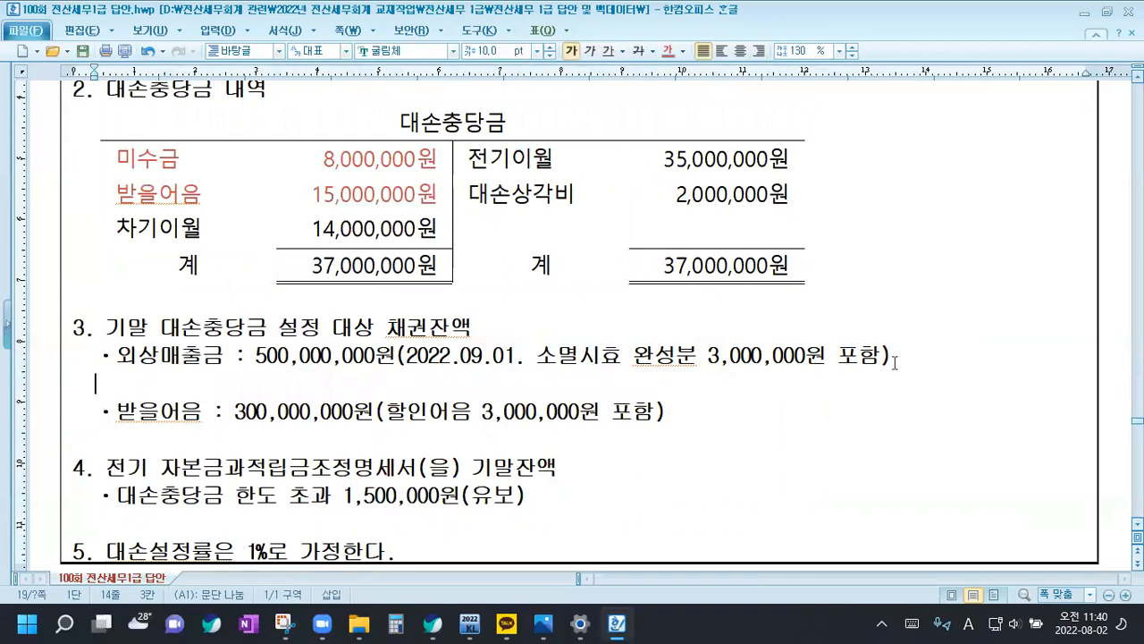
drag(406, 357, 580, 358)
drag(705, 359, 880, 357)
click(609, 51)
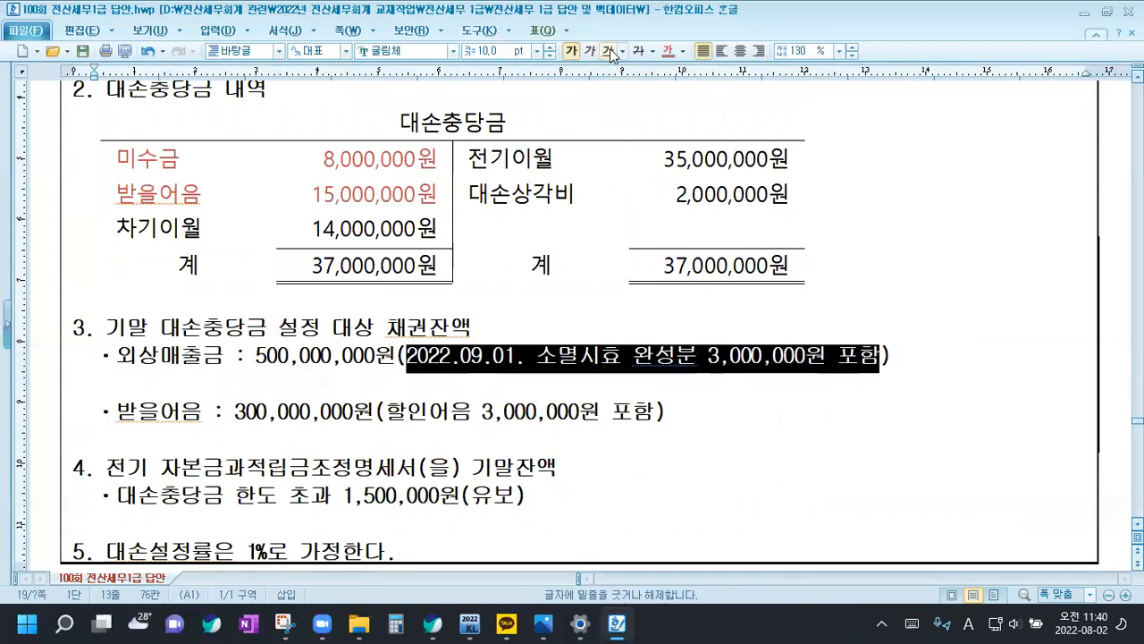
Add the note "↳강제대손을 대손처리하지 않은 경우->손금산입(유보발생)" on the blank line beneath the 외상매출금 entry
click(105, 383)
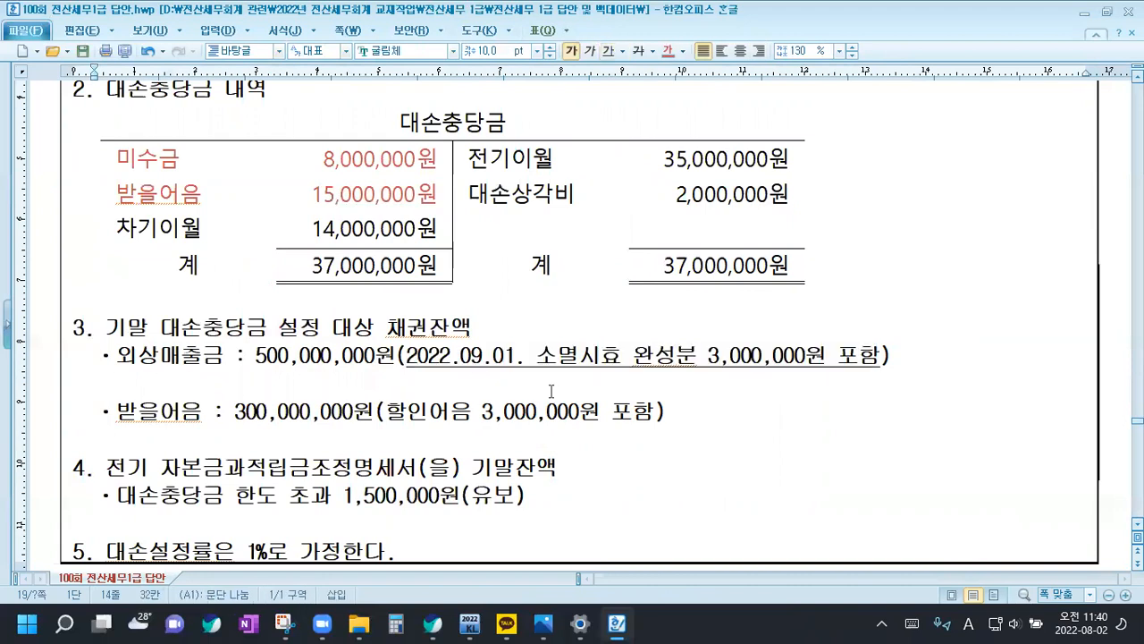
key(ctrl+F10)
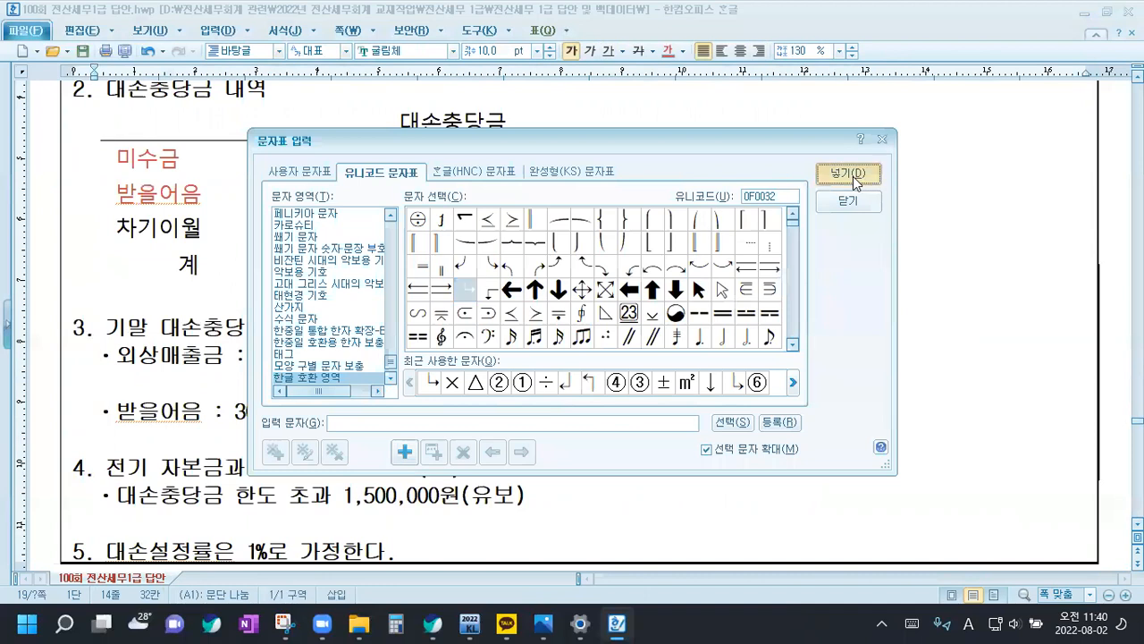
click(855, 179)
text(ㄱ)
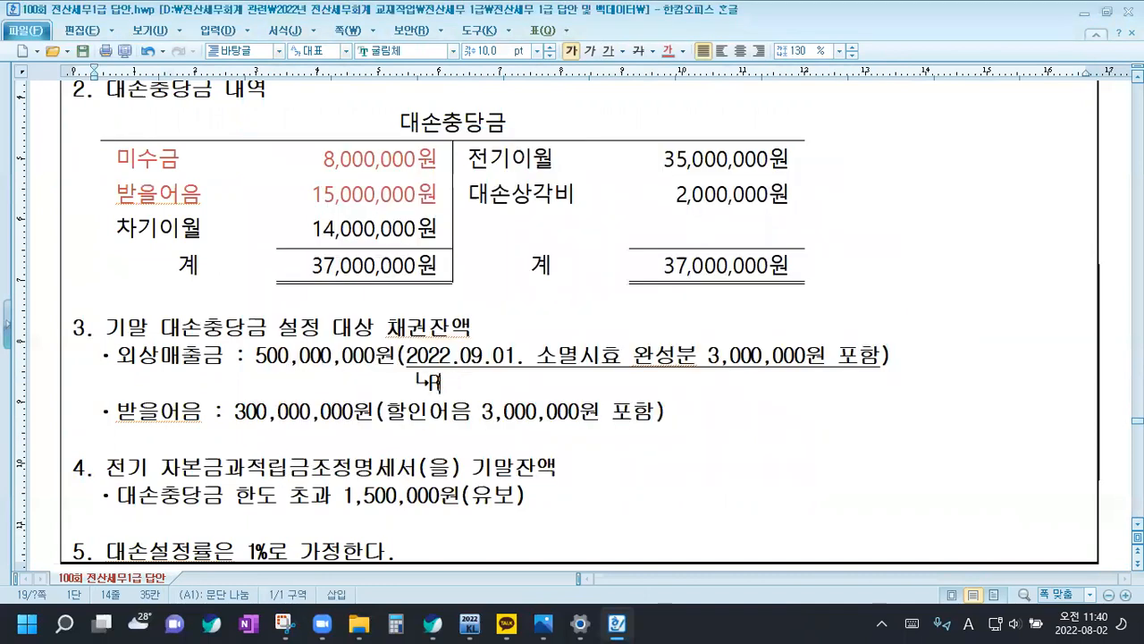
text(강제대손)
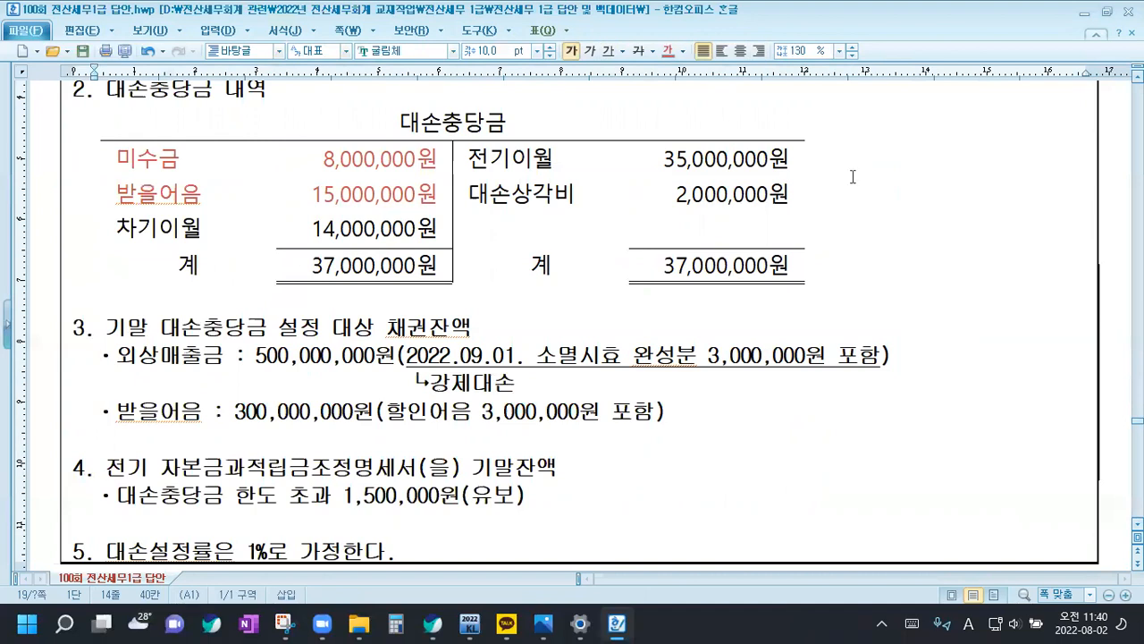
text(:)
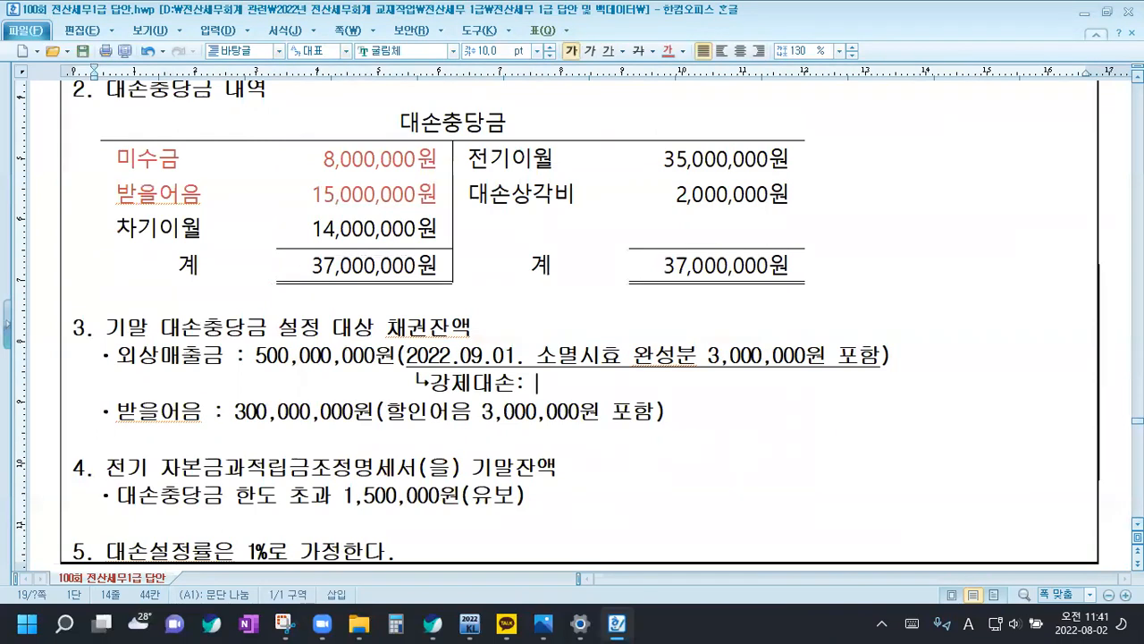
text(을 )
text(대손처리할)
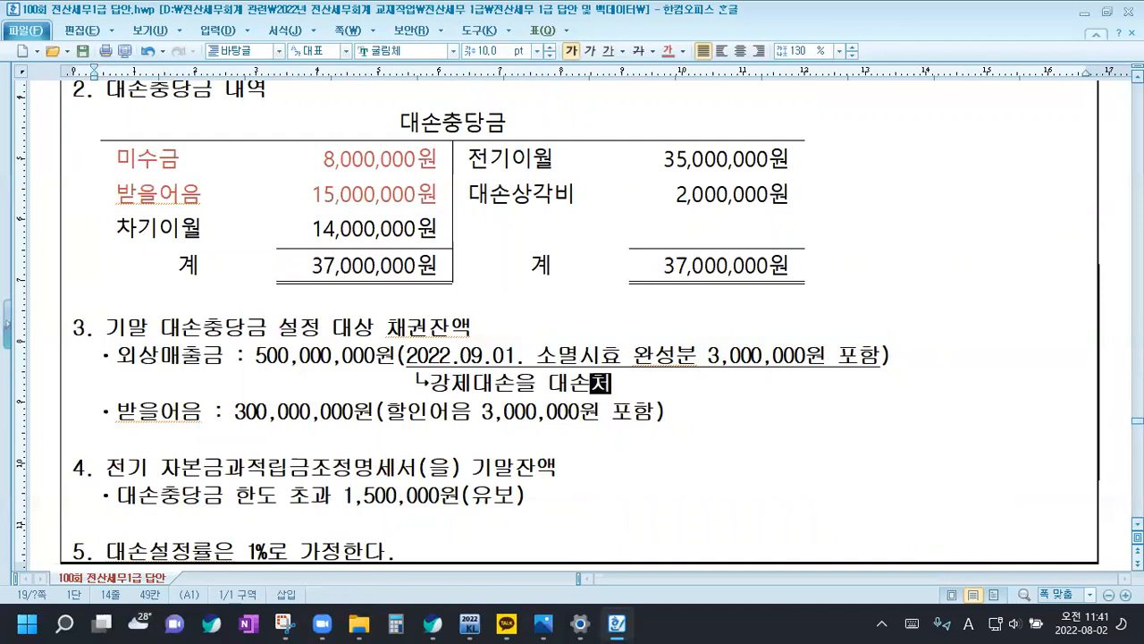
key(BackSpace)
key(BackSpace)
key(BackSpace)
text(하지 아)
text(않은 경)
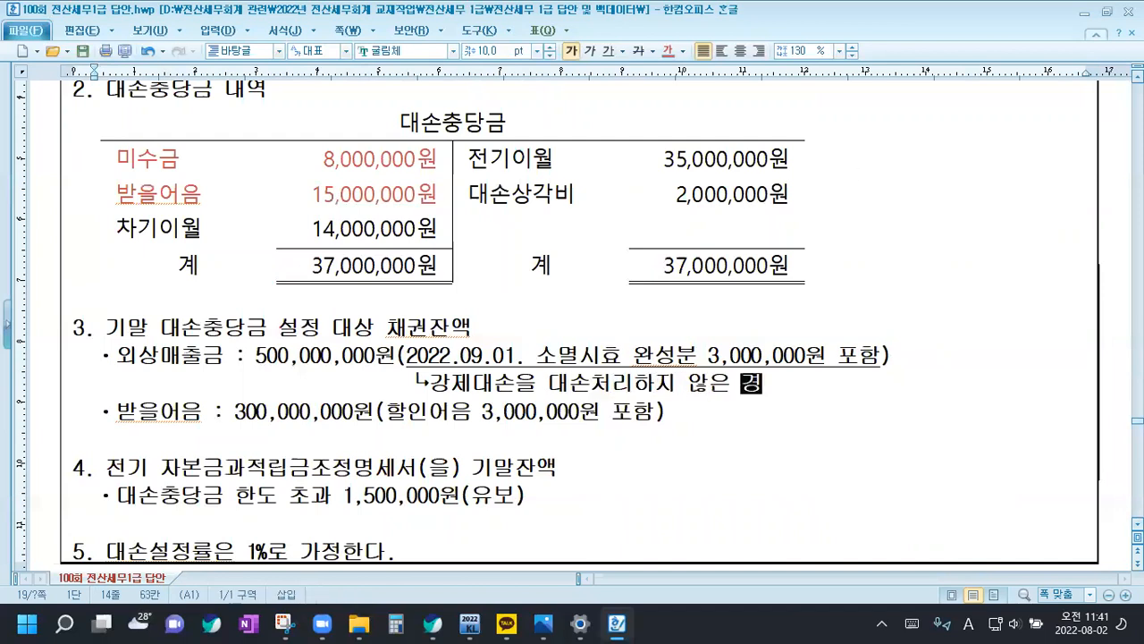
text(우->손)
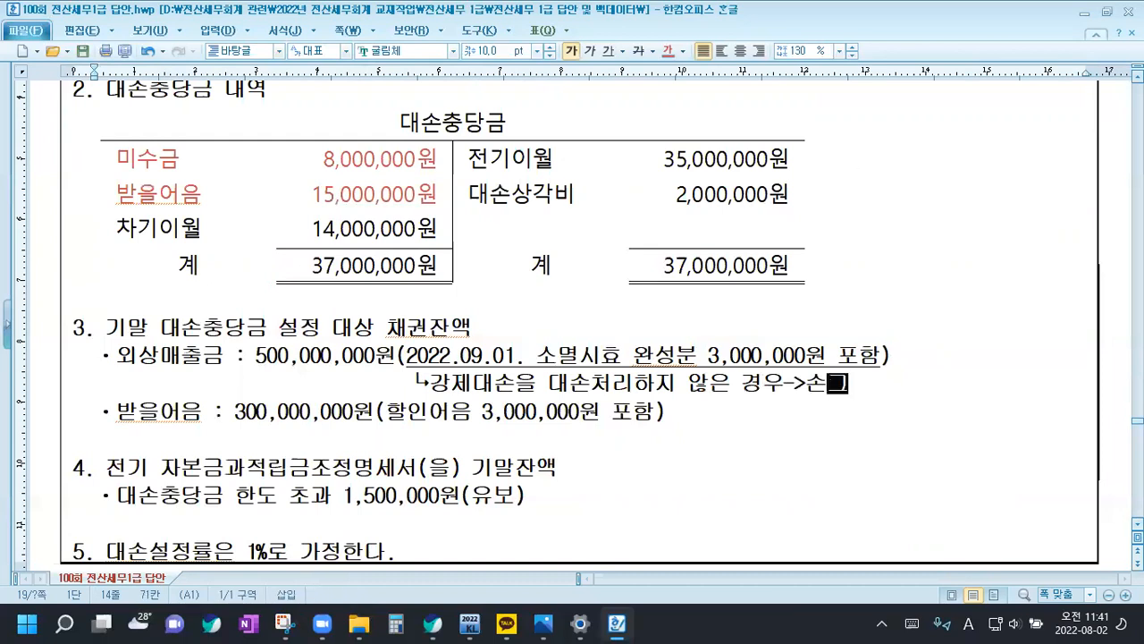
text(금산입(유보발생)
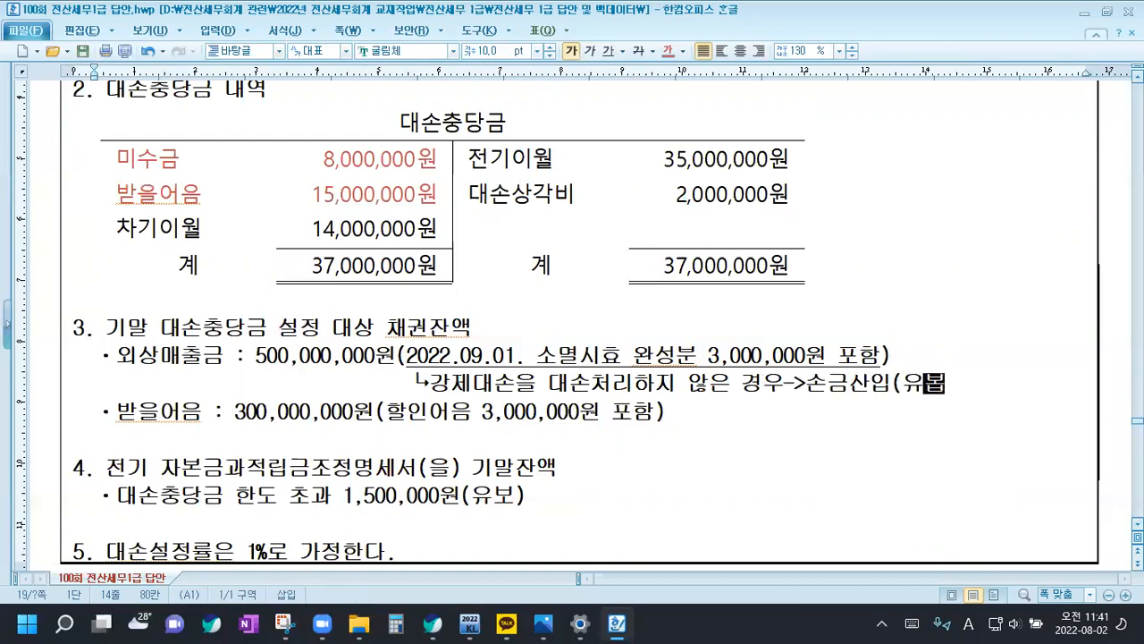
text())
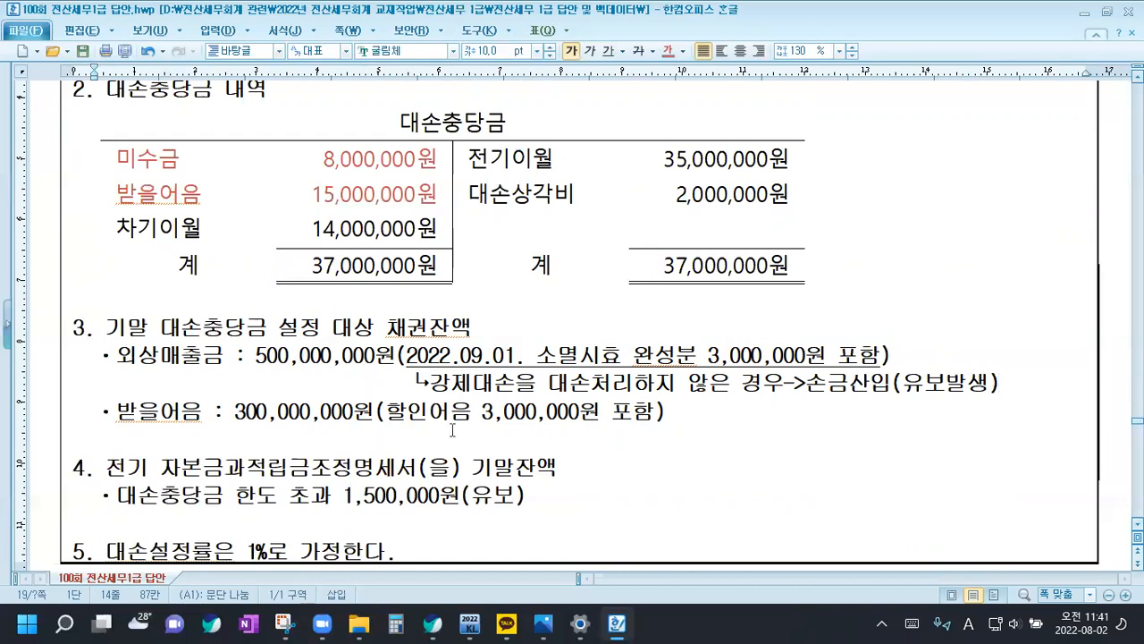
Insert a blank line beneath the 받을어음 entry in item 3 and underline its phrase "할인어음 3,000,000원 포함"
click(675, 414)
key(Return)
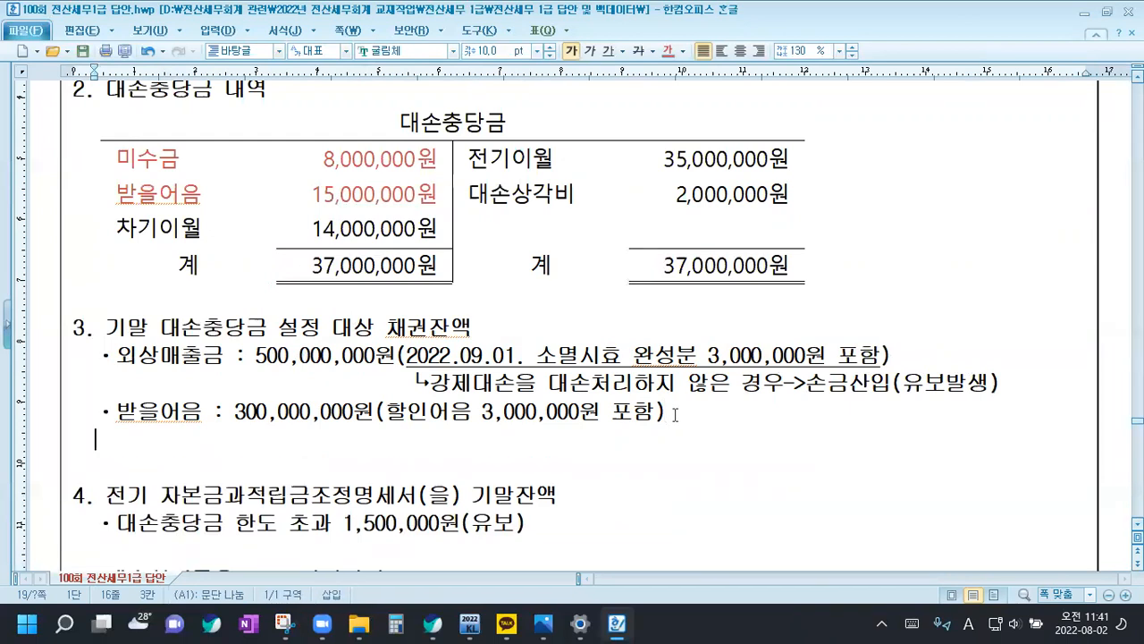
drag(386, 413, 659, 413)
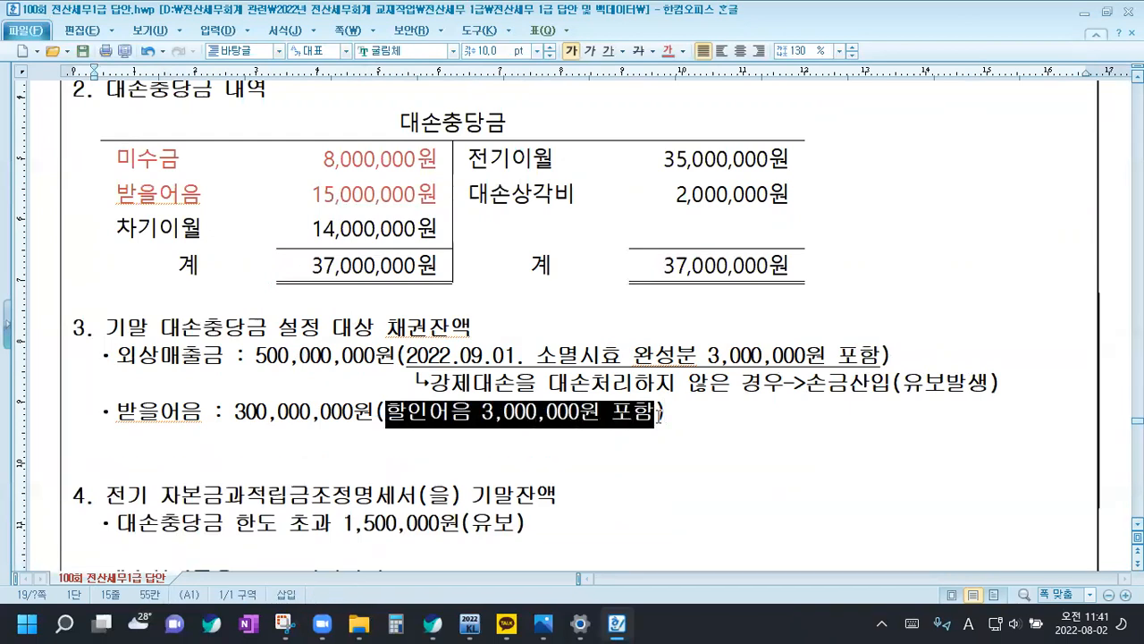
click(607, 51)
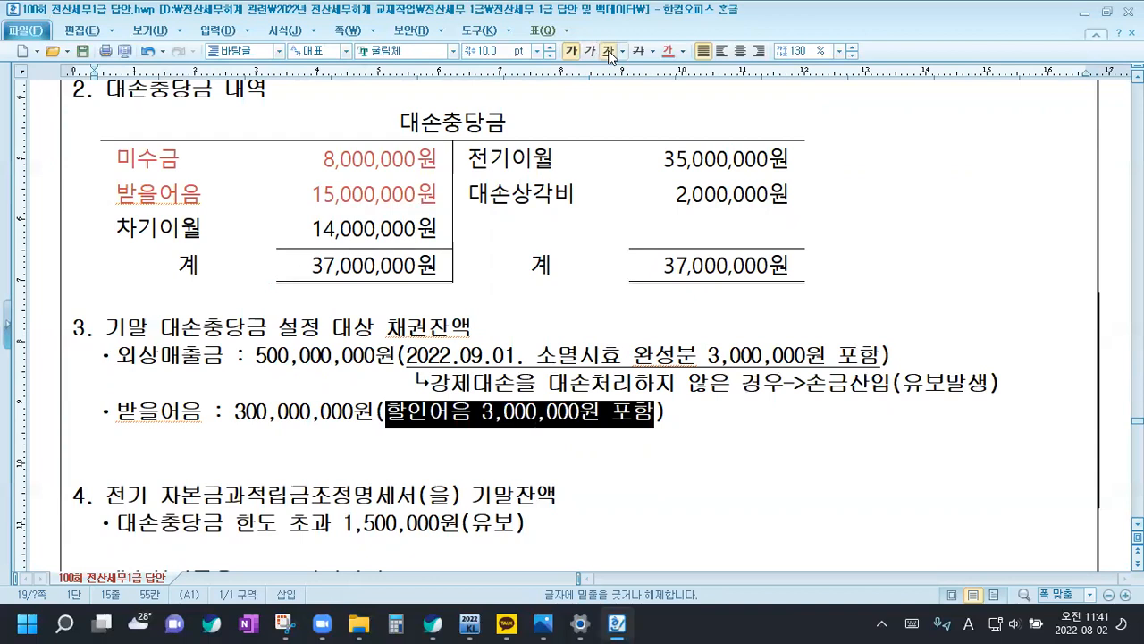
Add the note "↳대손충당금 설정제외 채권(특, 채, 대, 할)" directly beneath the 받을어음 entry
click(498, 448)
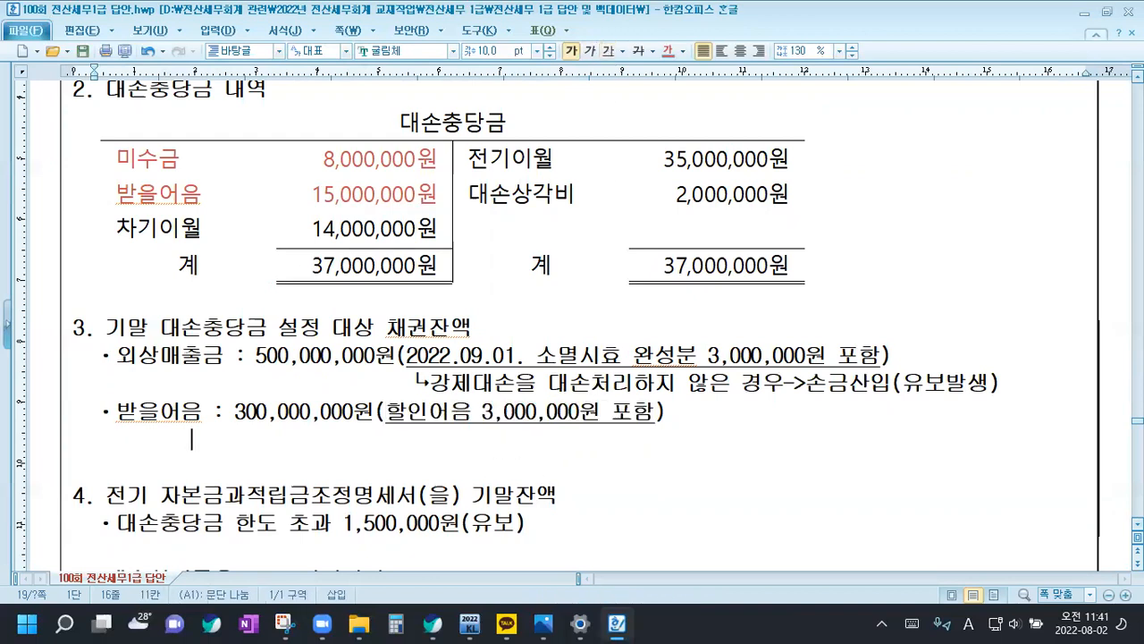
key(ctrl+F10)
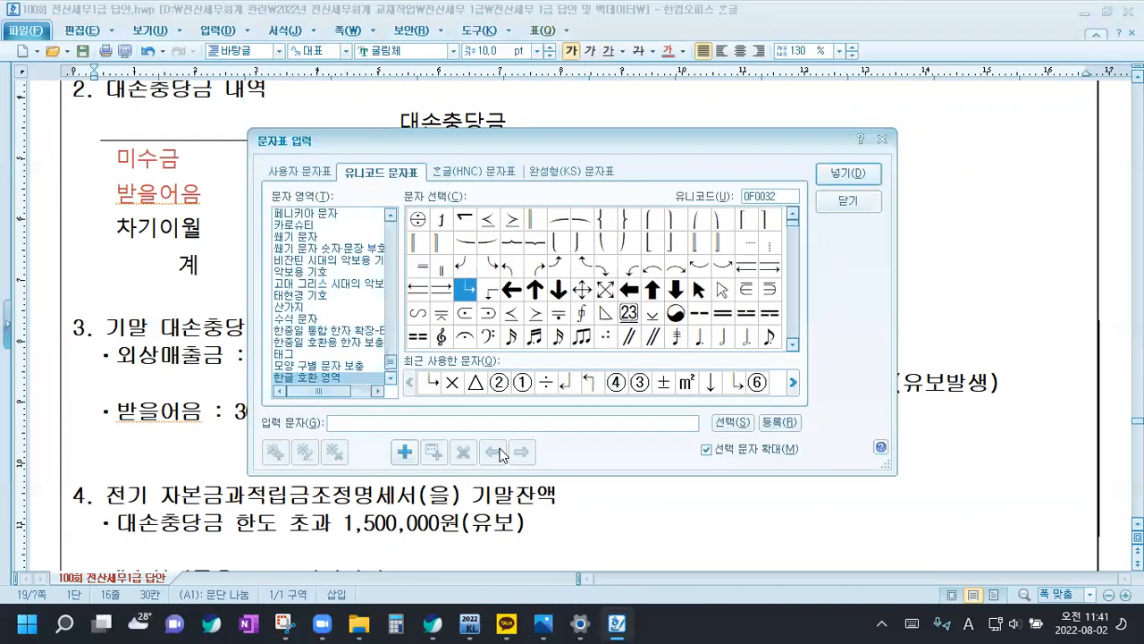
click(848, 178)
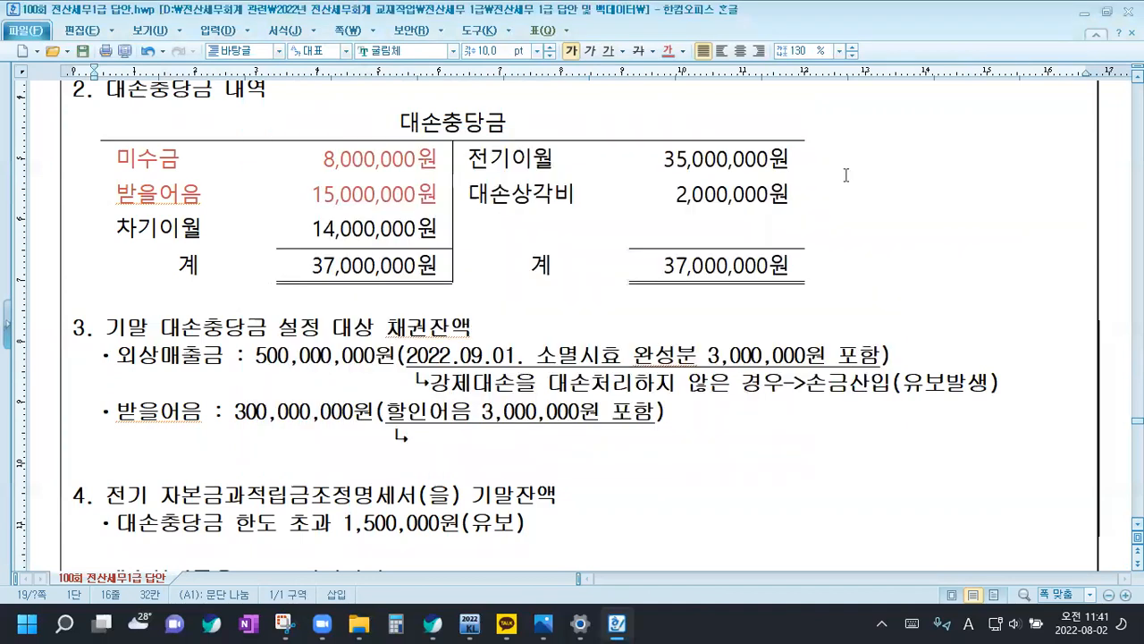
text(대손충당금)
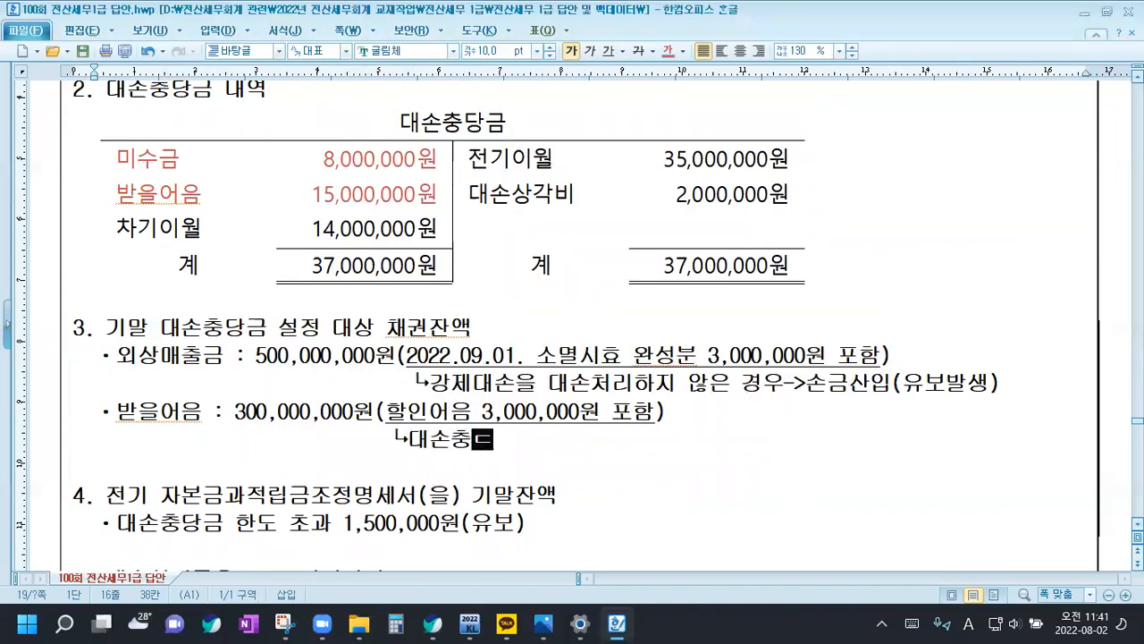
text( 설정제외)
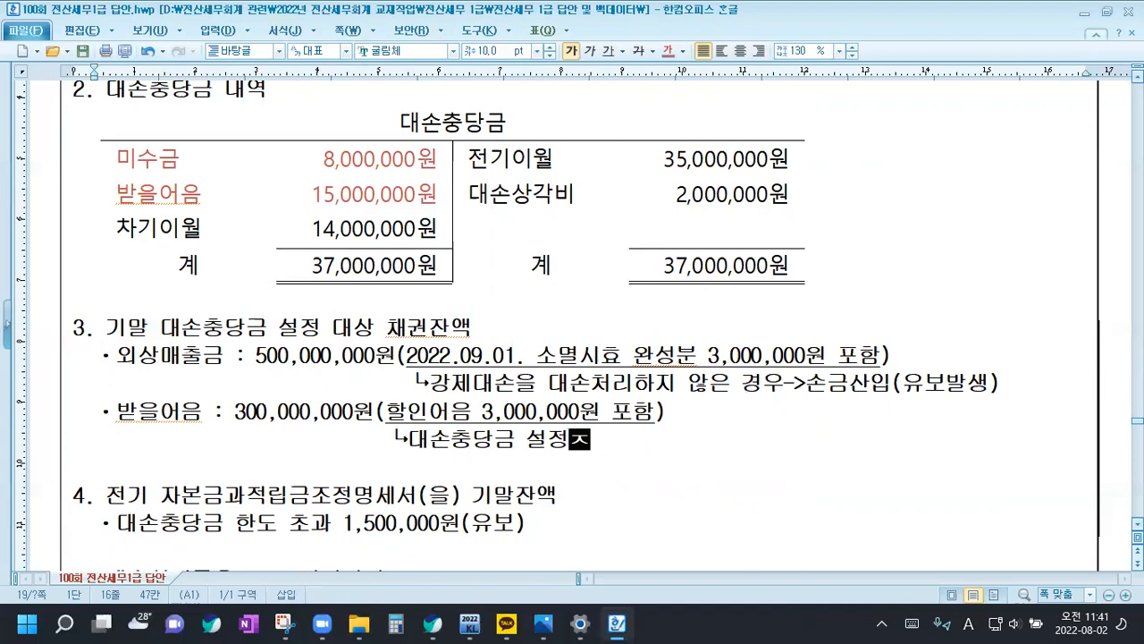
text( 채권)
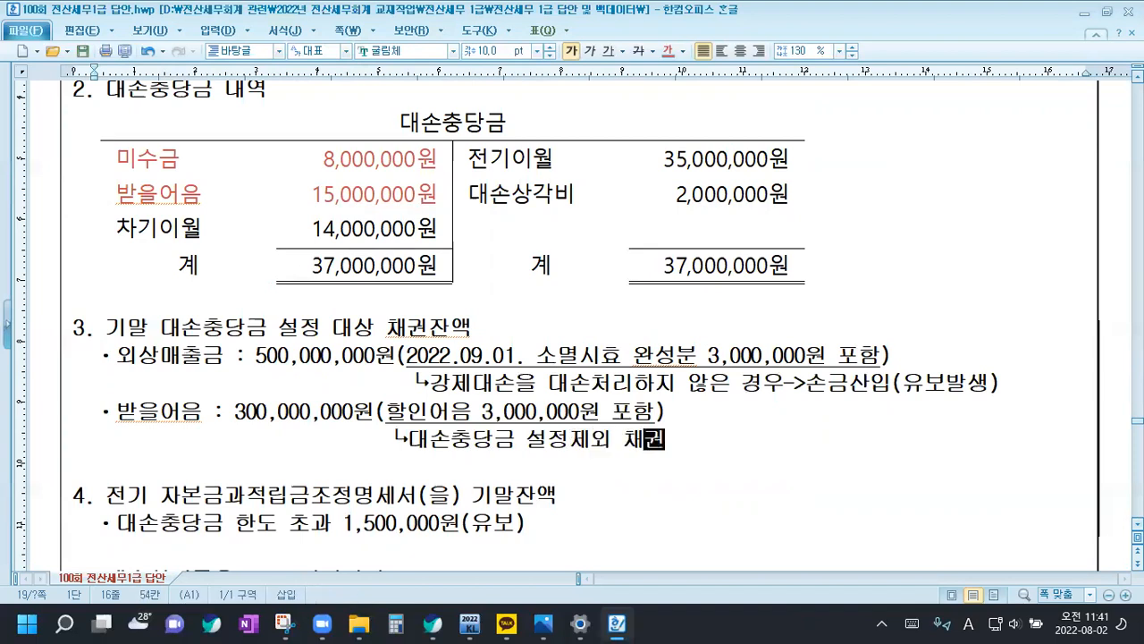
text((특,)
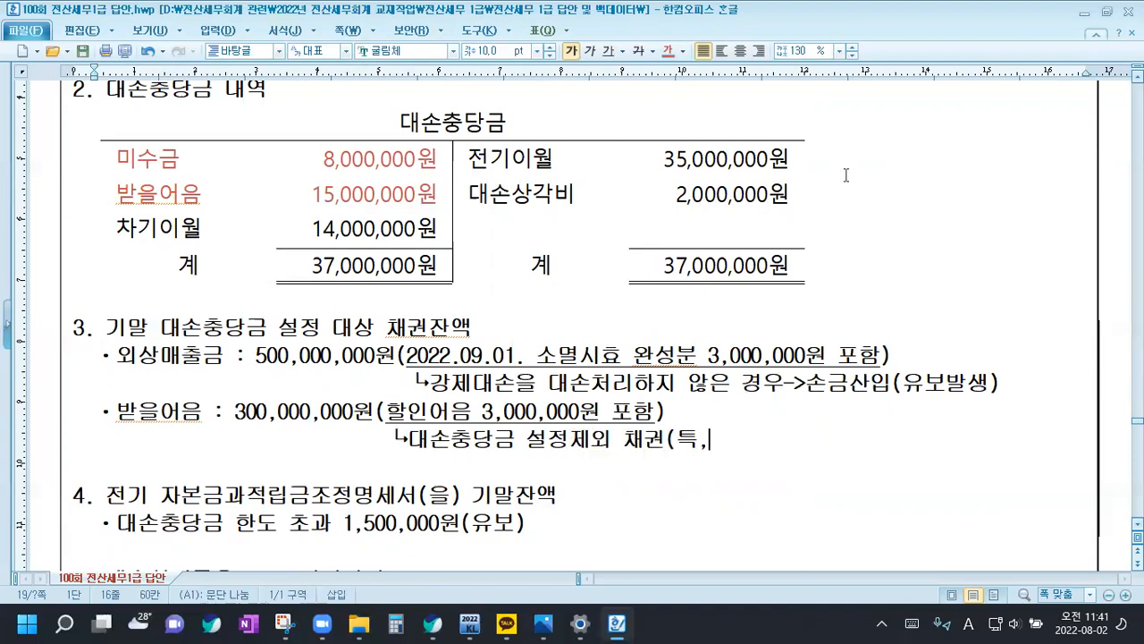
text( 채, 대, )
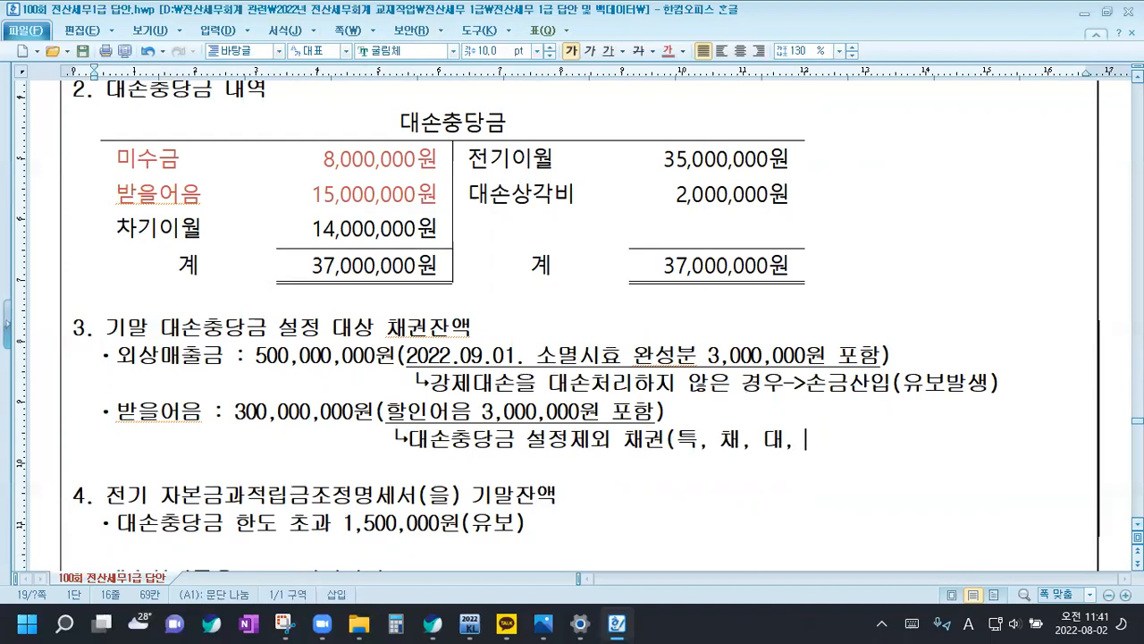
text(할))
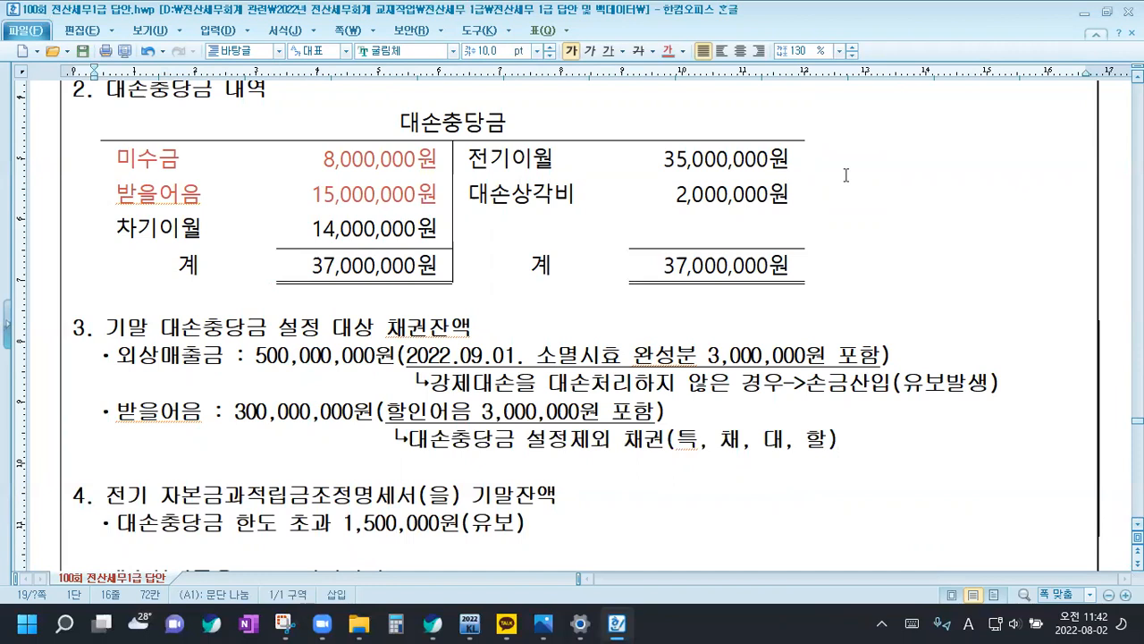
Switch to KcLep, open the 대손충당금및대손금조정명세서 form from 법인조정 I, and move its window beside the answer document's text
scroll(845, 175, down, 5)
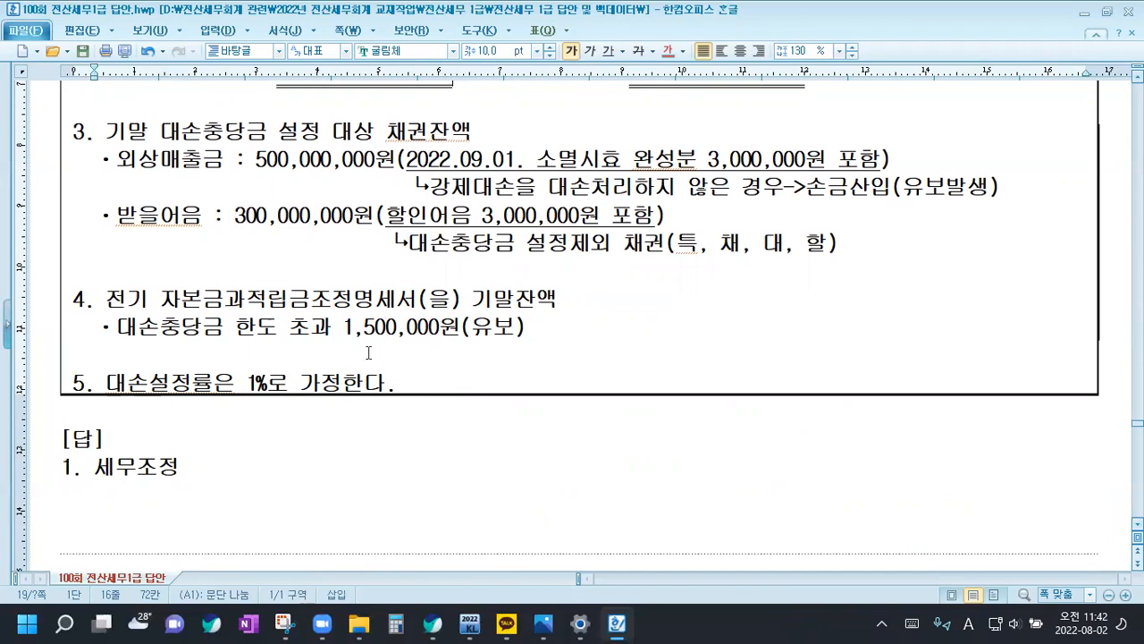
mouse_move(474, 624)
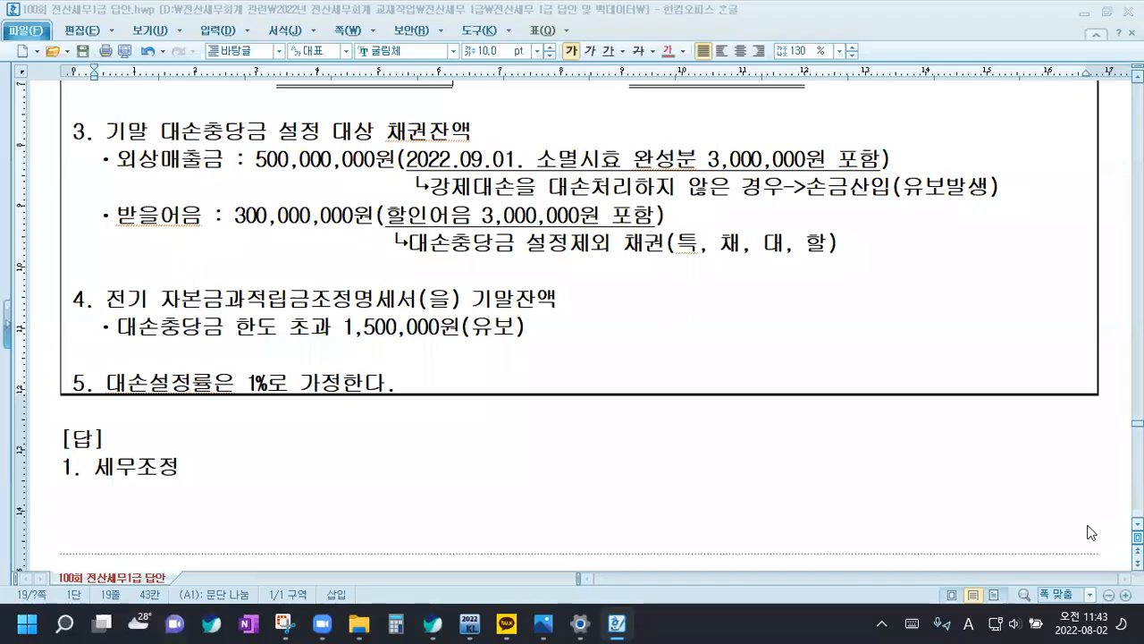
click(476, 623)
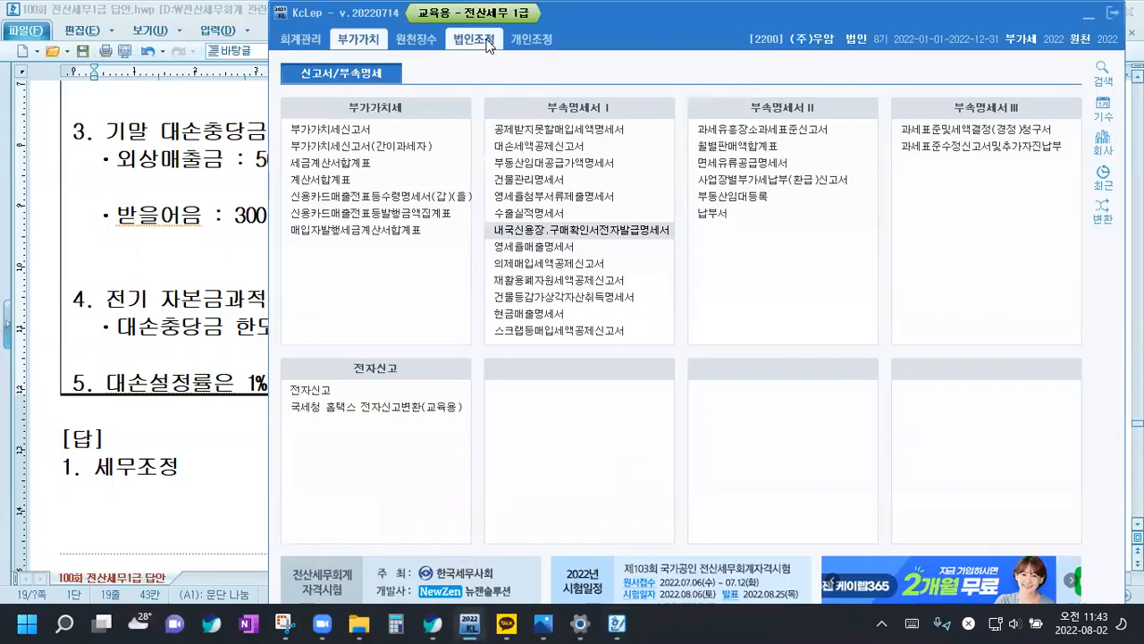
click(488, 44)
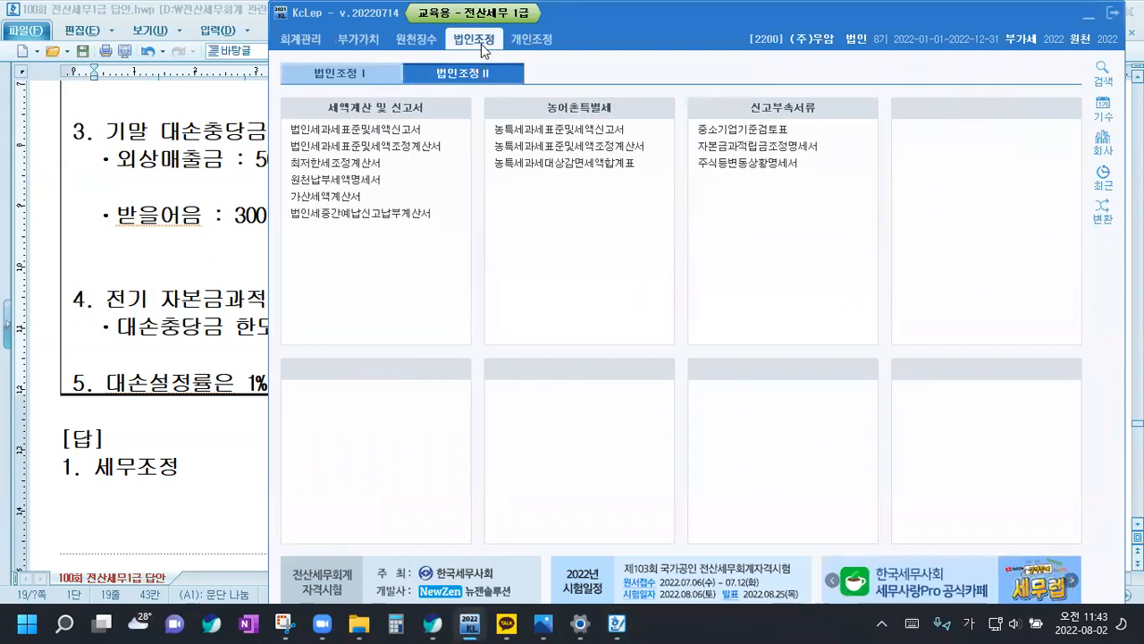
click(362, 75)
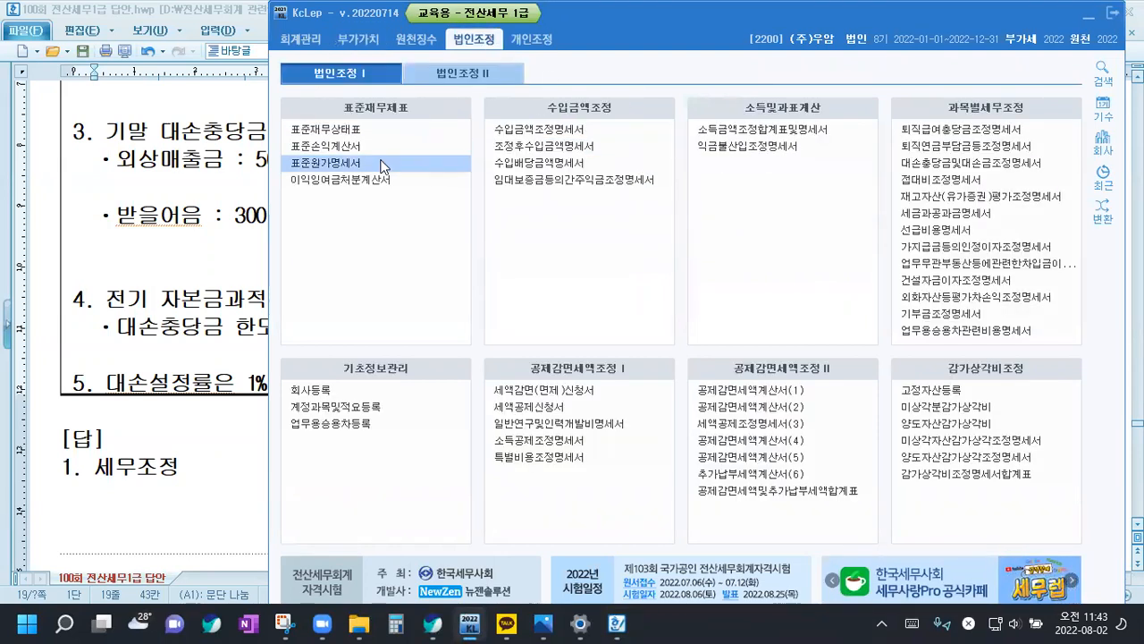
click(945, 162)
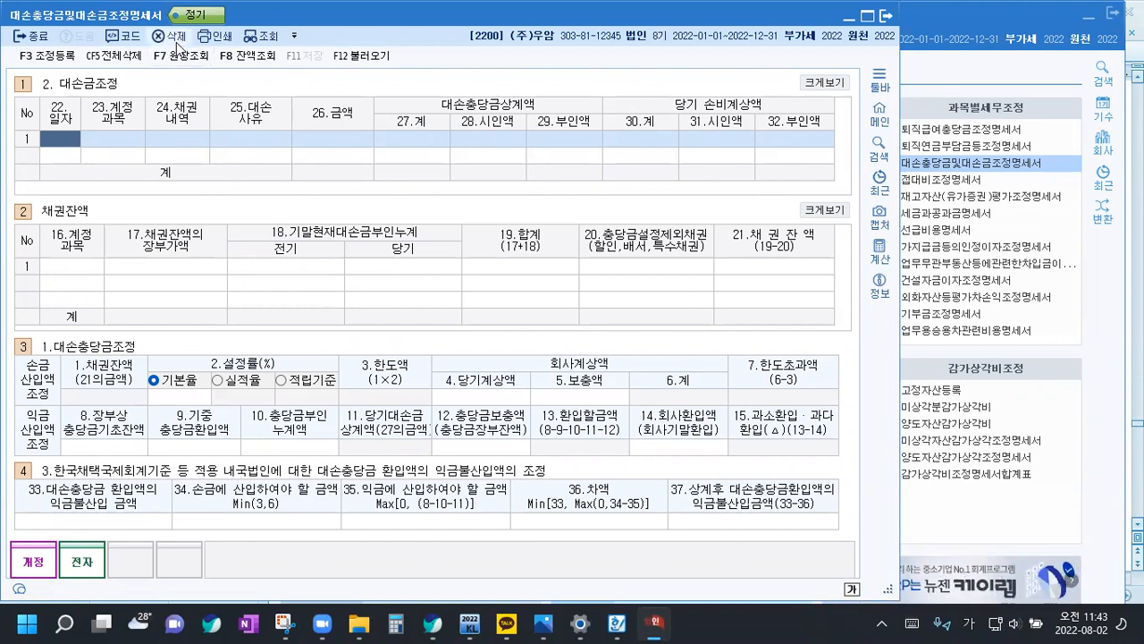
drag(336, 22, 479, 34)
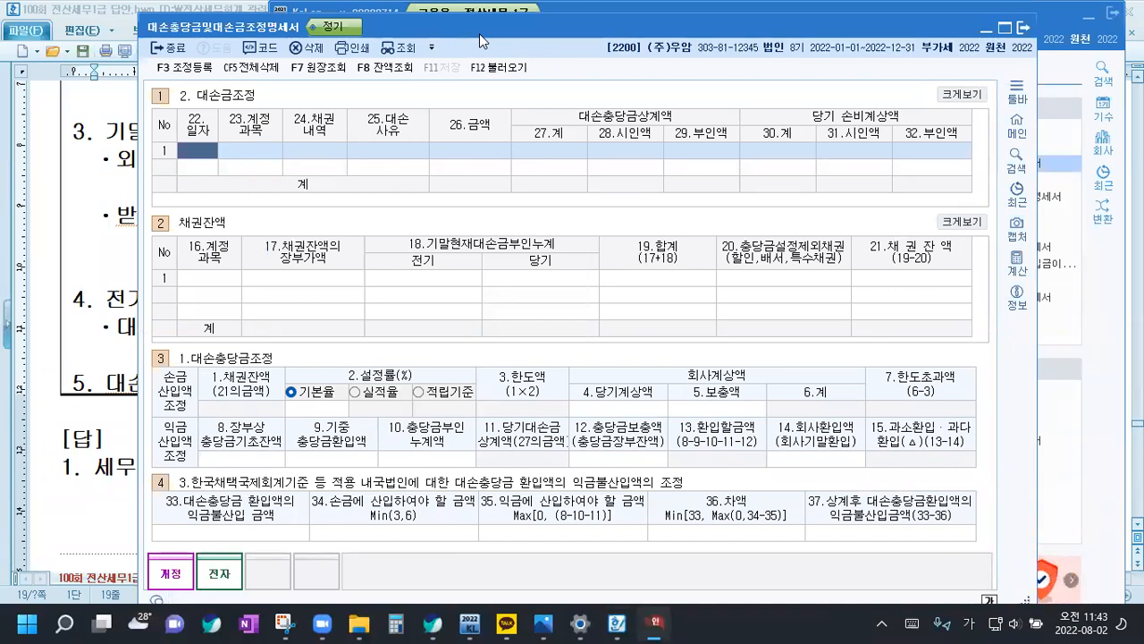
Start the first 대손금조정 row with date 02.10, account 받을어음 (110), claim type 1.매출채권 and reason 5.부도(6개월경과)
text(0210)
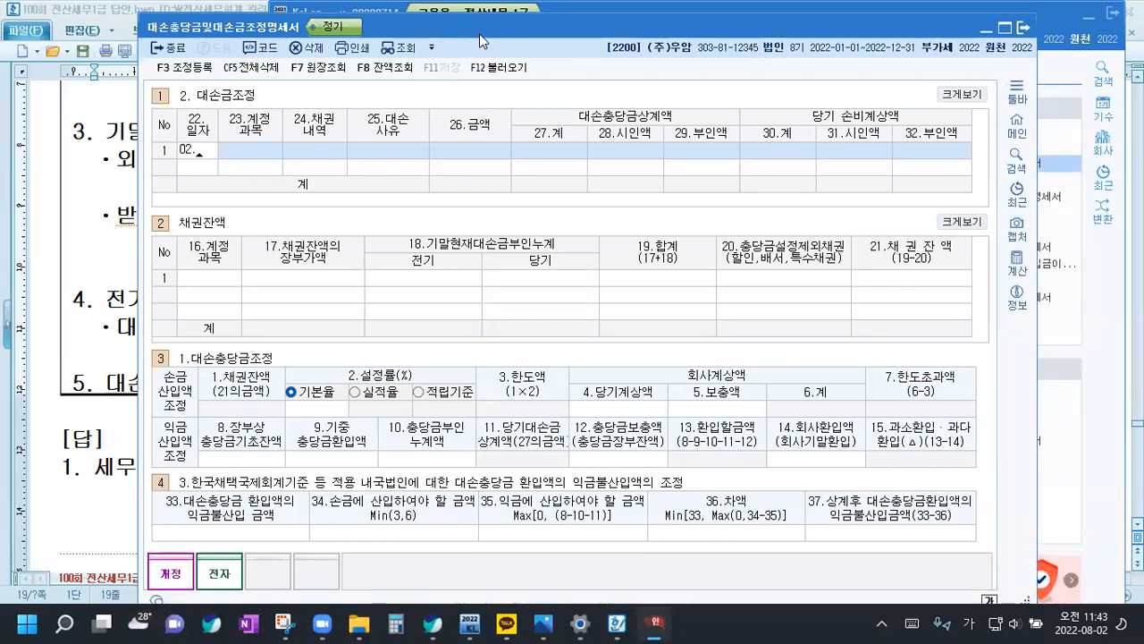
key(Return)
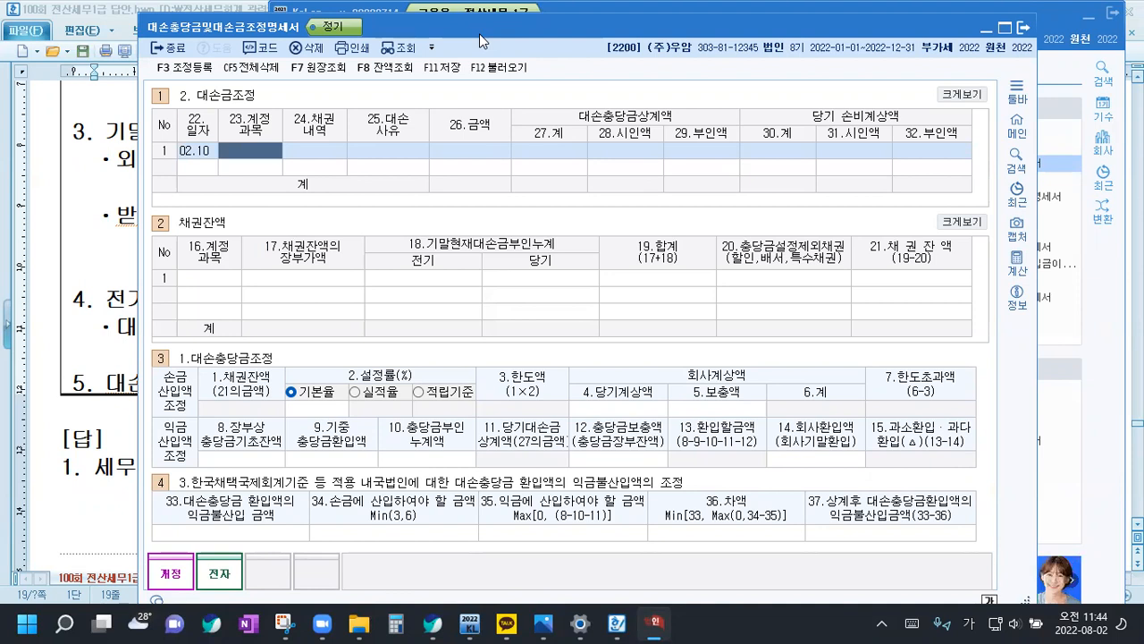
text(11)
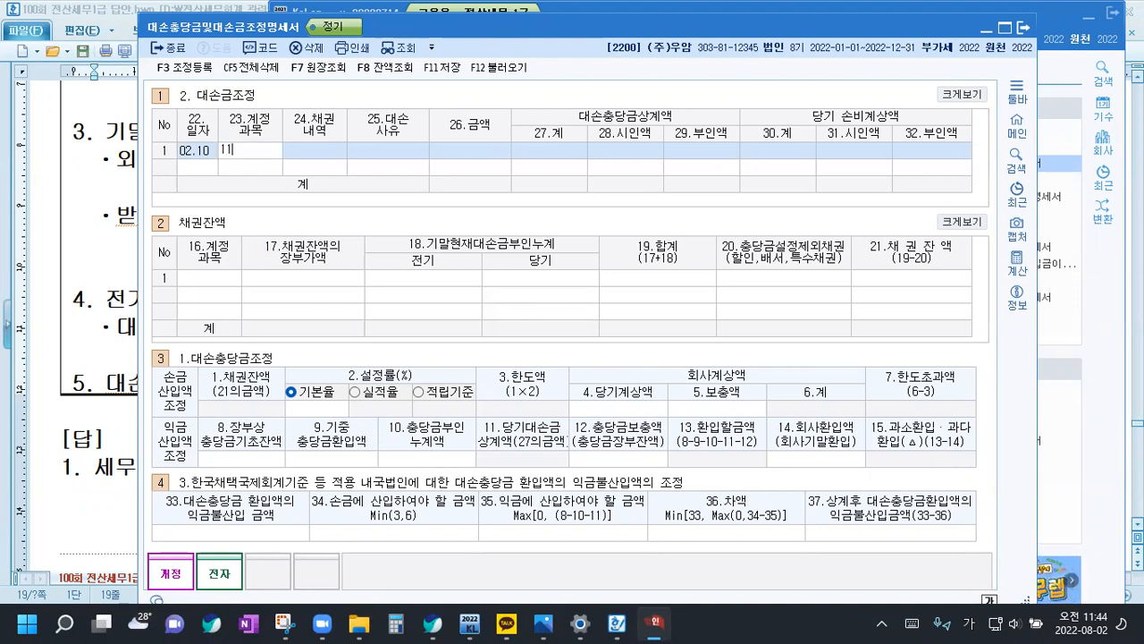
text(0)
key(Return)
text(1)
key(Return)
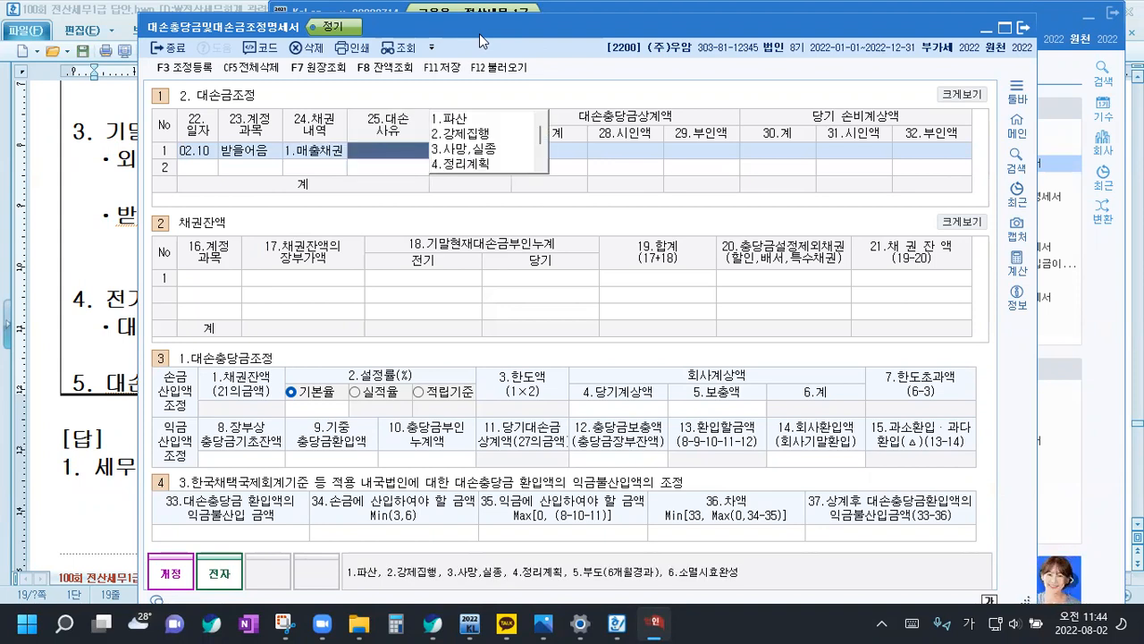
scroll(510, 140, down, 3)
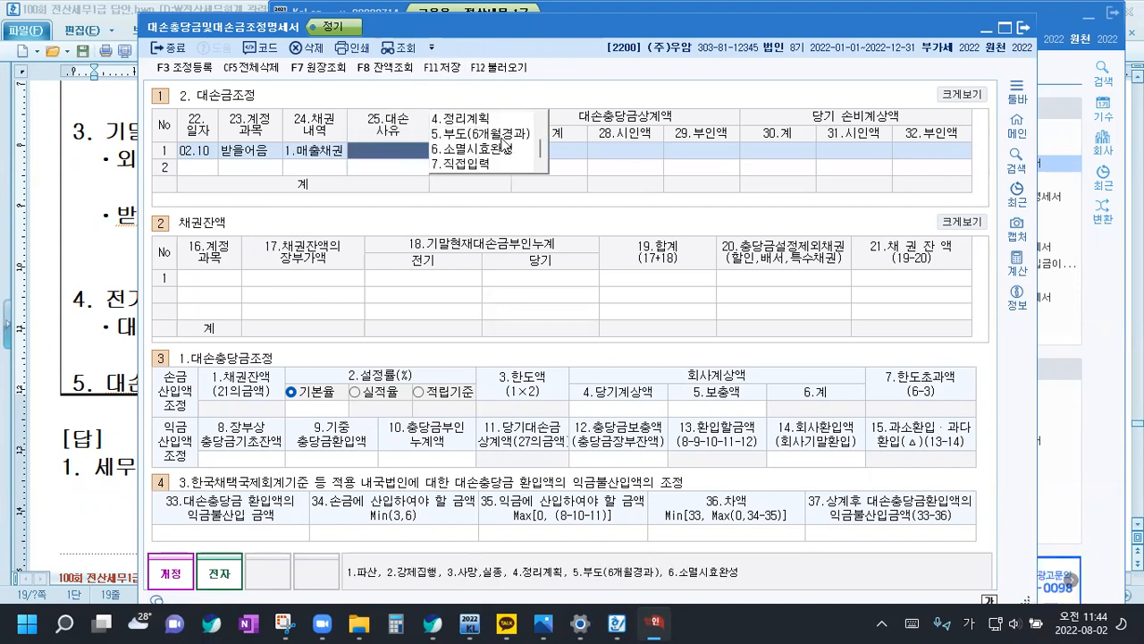
click(501, 135)
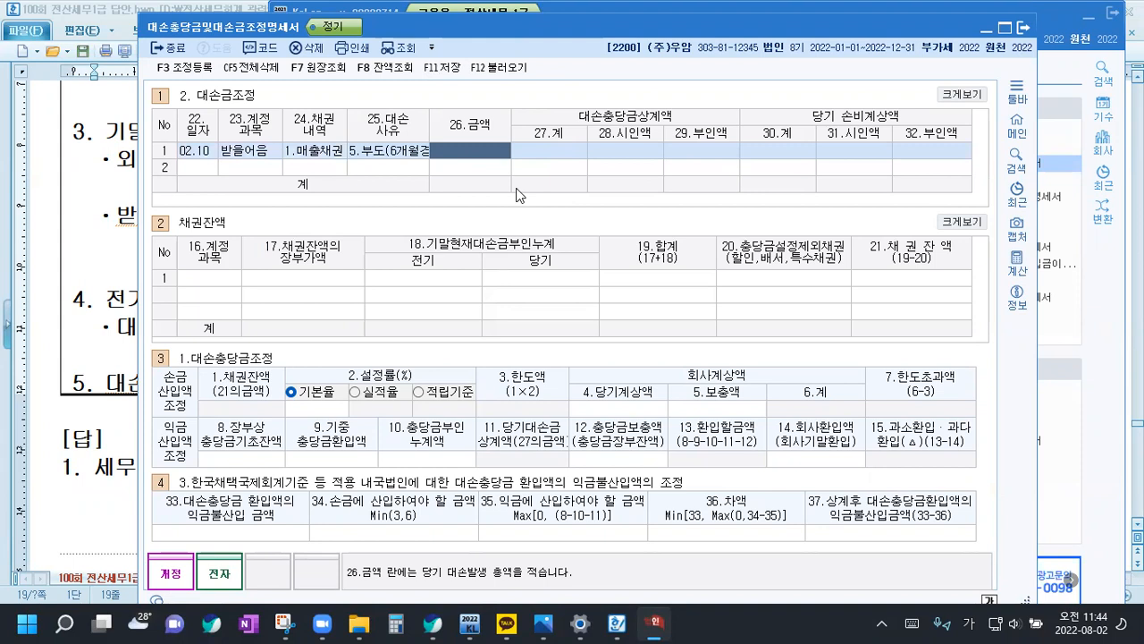
Set the 받을어음 row's 26.금액 to 15,000,000 and its 대손충당금상계액 28.시인액 to 15,000,000
text(15000000)
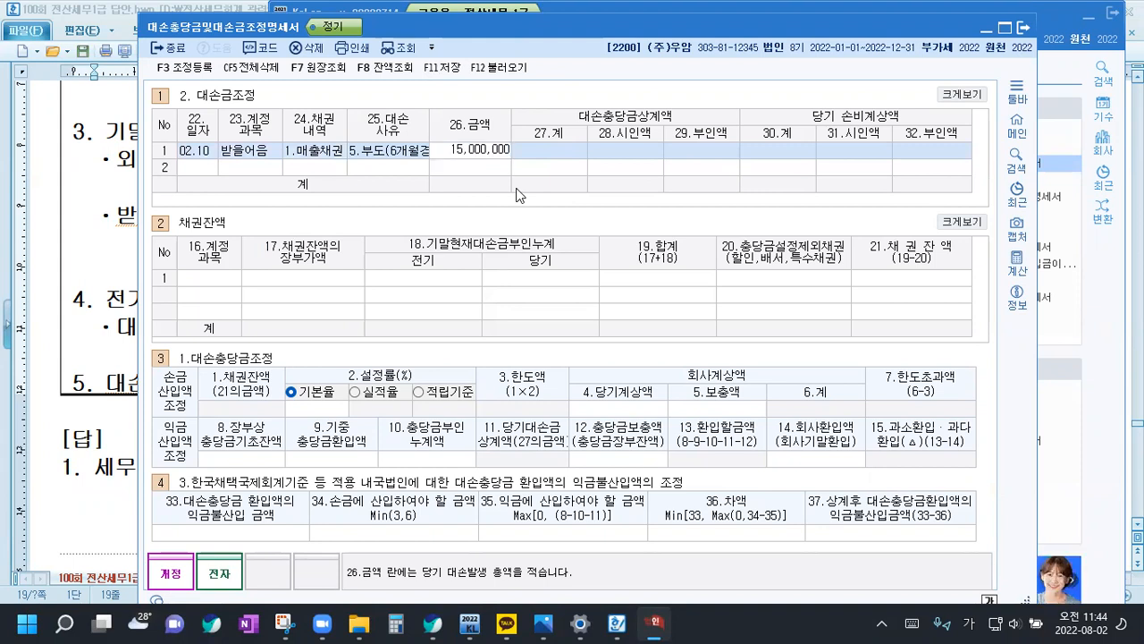
key(Return)
text(15000000)
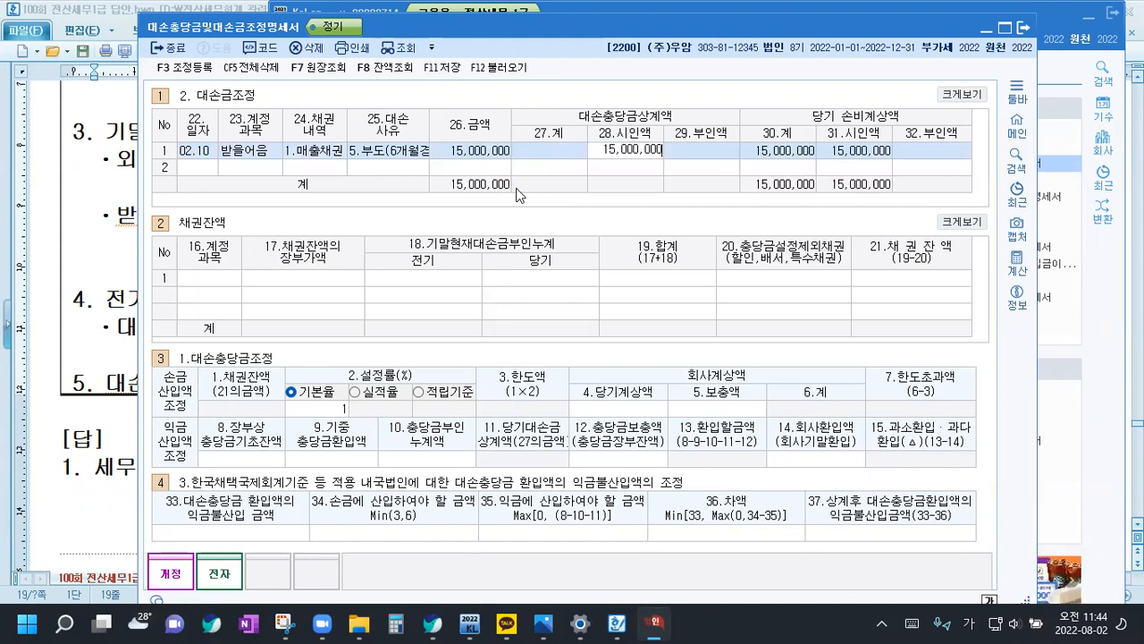
key(Return)
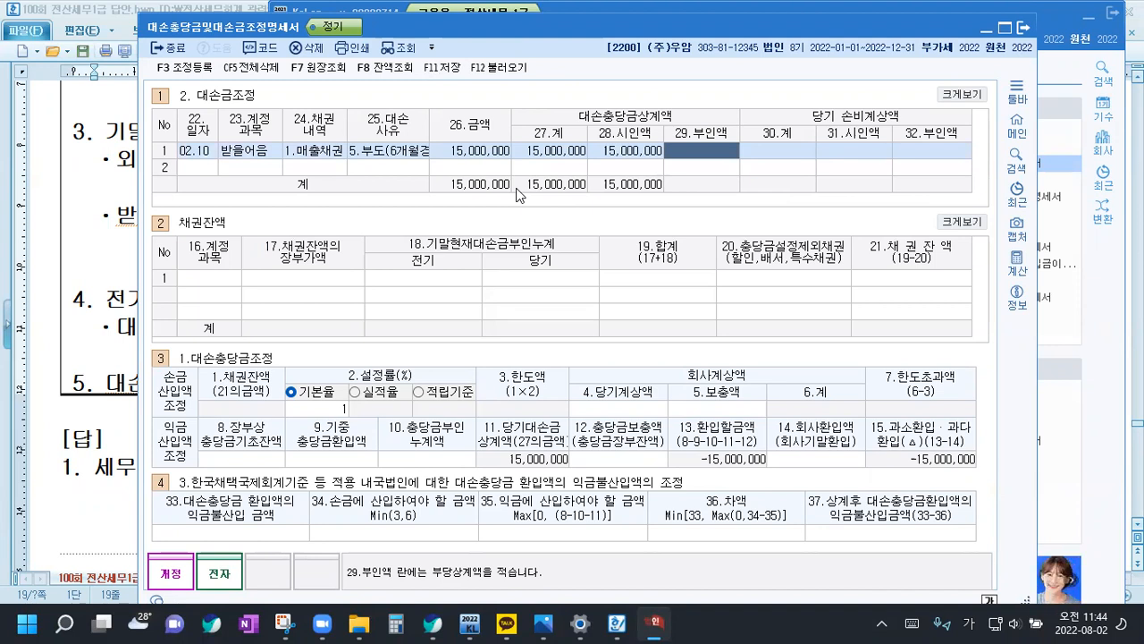
Try 26.금액 of 15,001,000 in the 받을어음 row, with 1,000 as its 대손충당금상계액 29.부인액
click(475, 154)
text(15,000,000)
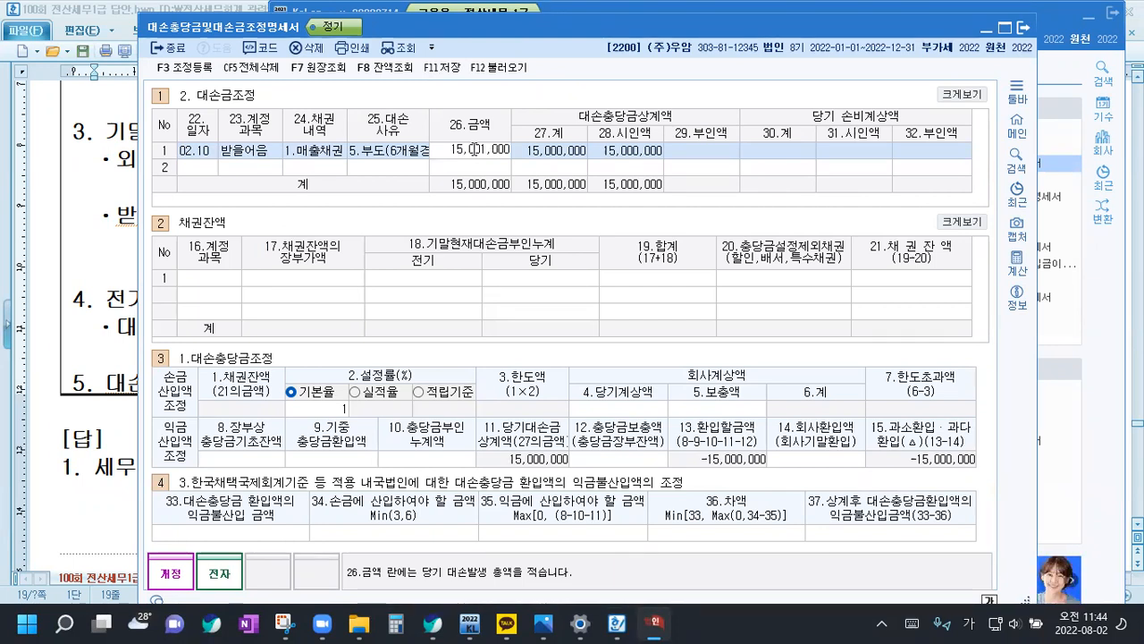
key(Return)
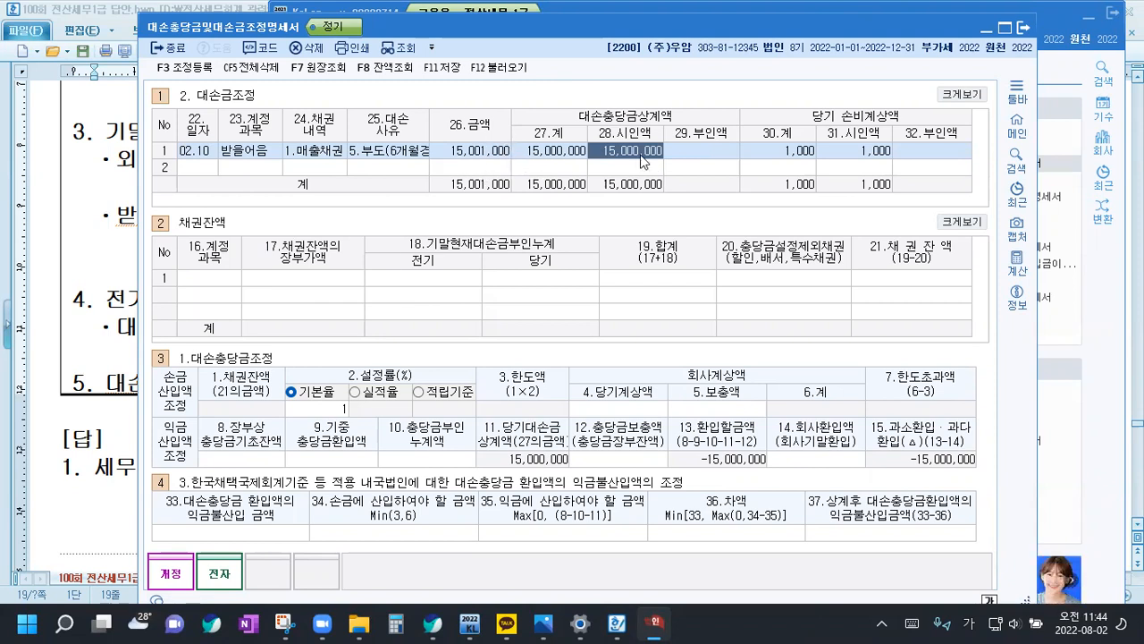
key(Return)
key(Return)
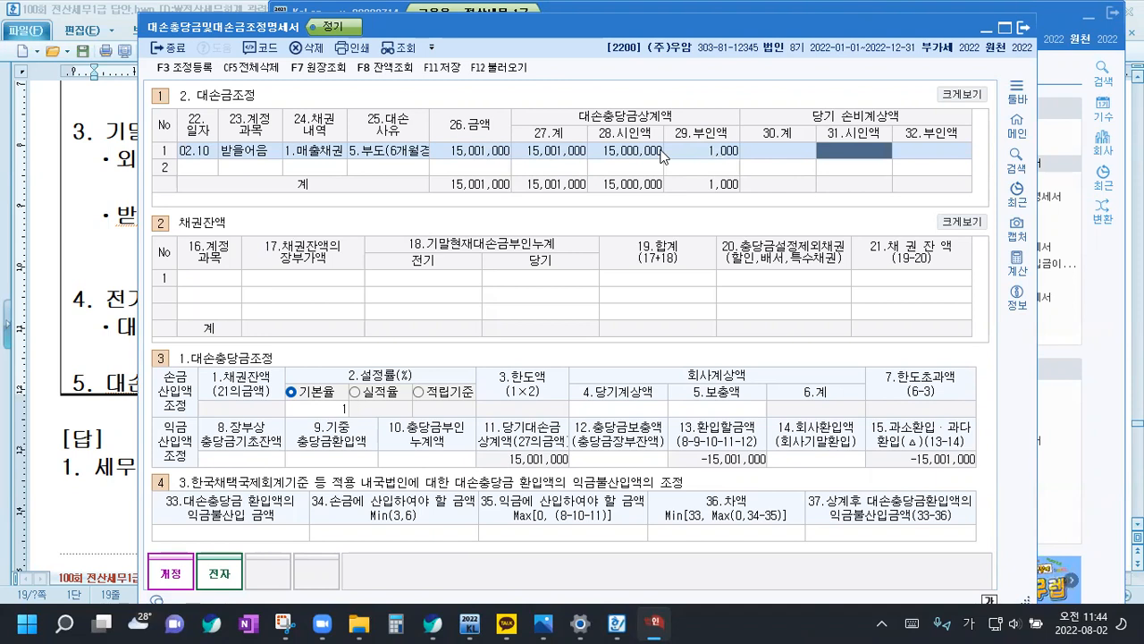
Restore the 받을어음 row's 26.금액 to 15,000,000 and reset its 29.부인액 to 0
click(474, 158)
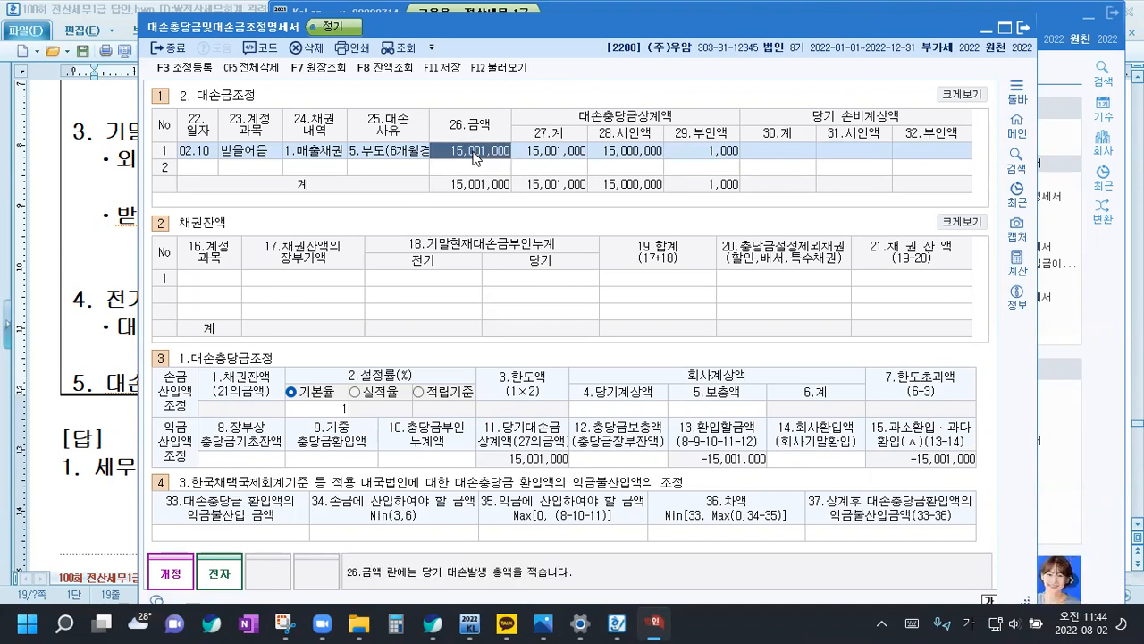
text(15000000)
key(Return)
key(Return)
text(0)
key(Return)
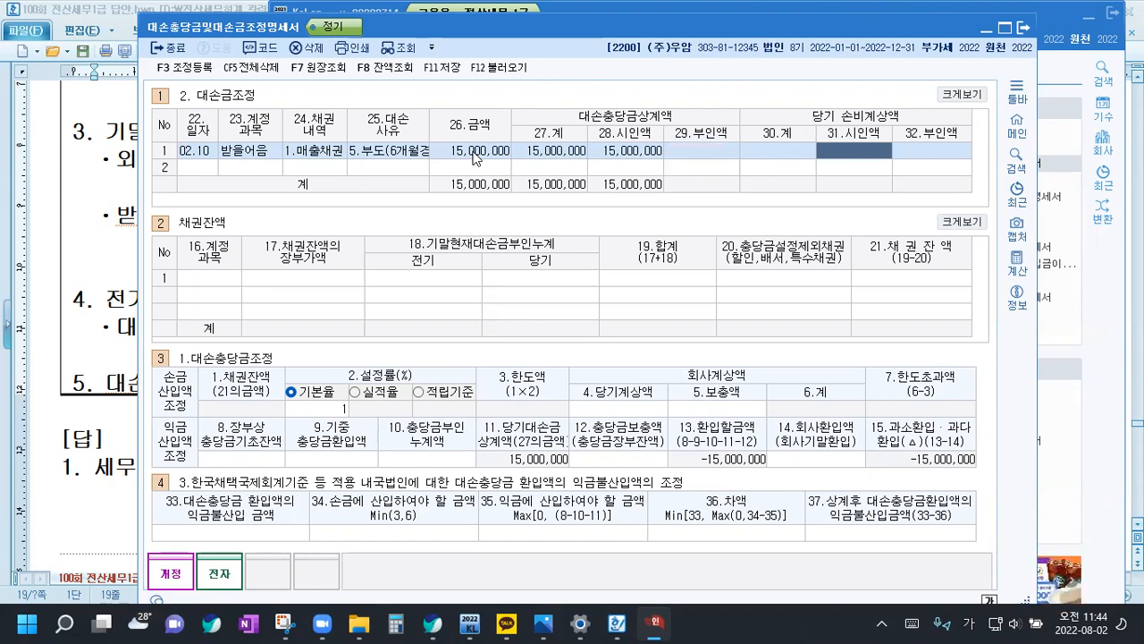
Start the second 대손금조정 row with date 06.10 and account 미수금, found by searching the account codes for 미수
click(203, 168)
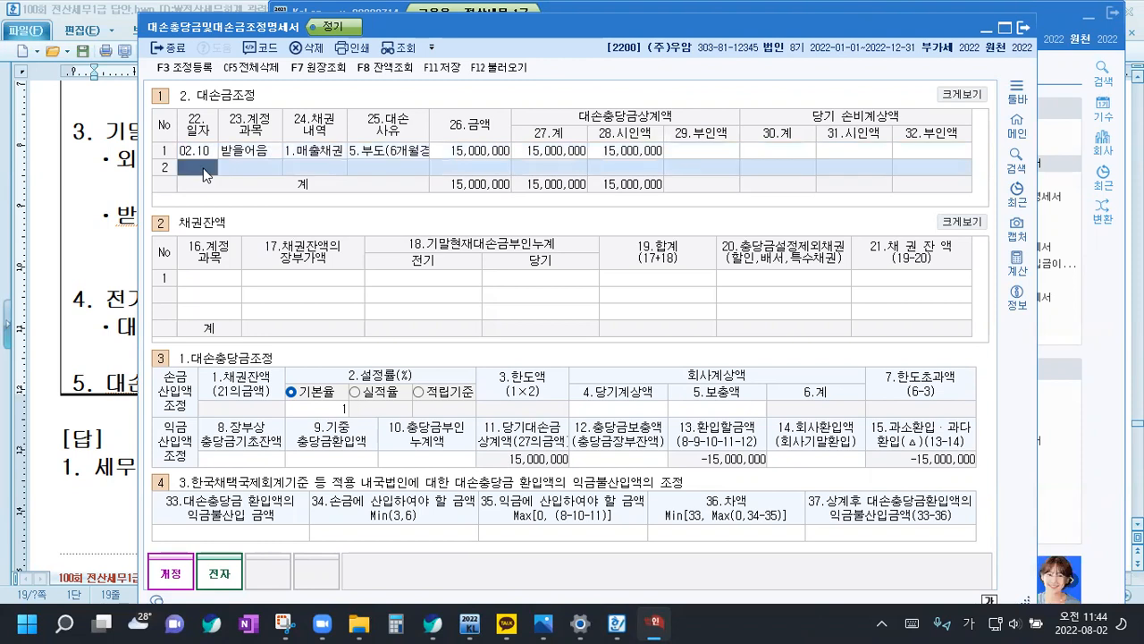
text(06.10)
key(Return)
key(F2)
text(미수)
key(Down)
key(Down)
key(Down)
key(Down)
key(Down)
key(Down)
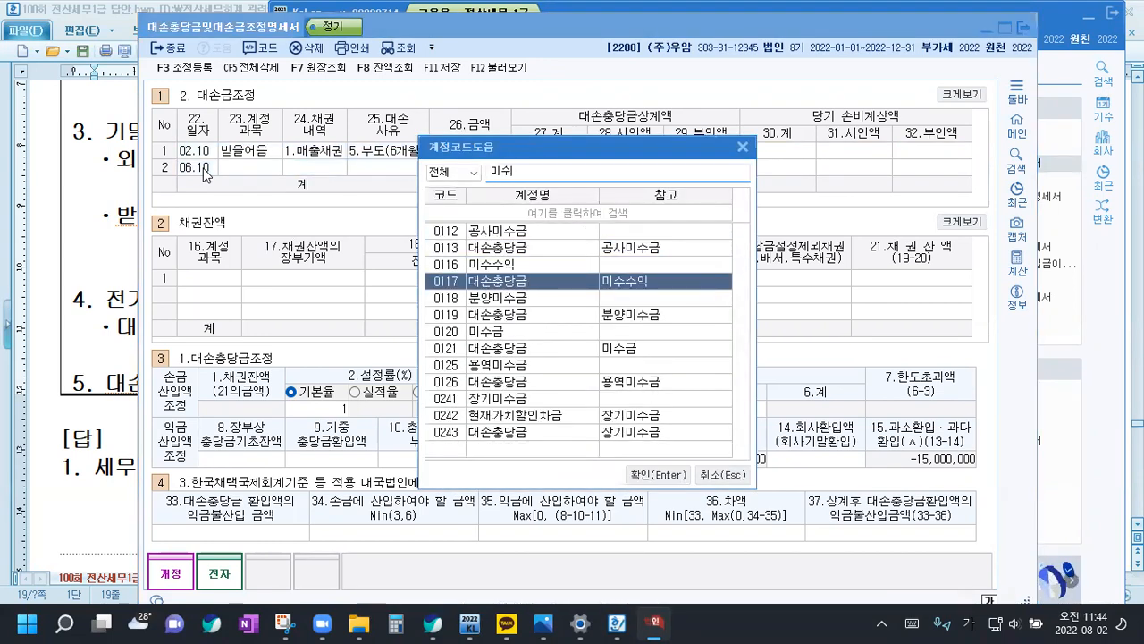
key(Return)
Classify the 06.10 row's claim as 2.미수금 with bad-debt reason 1.파산
text(2)
key(Return)
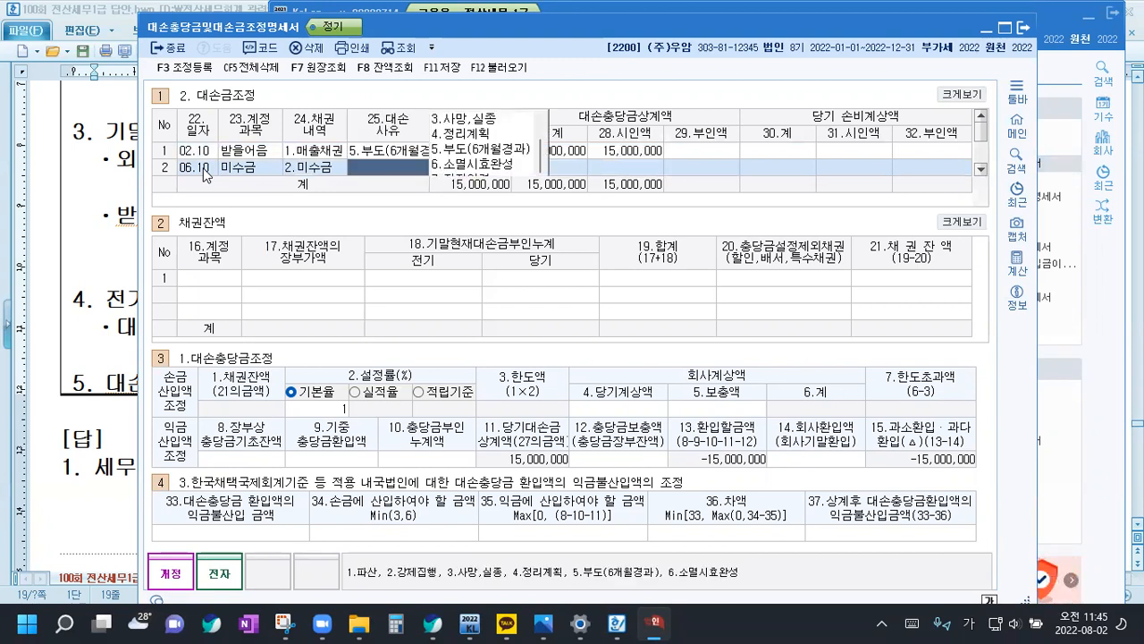
scroll(474, 143, up, 2)
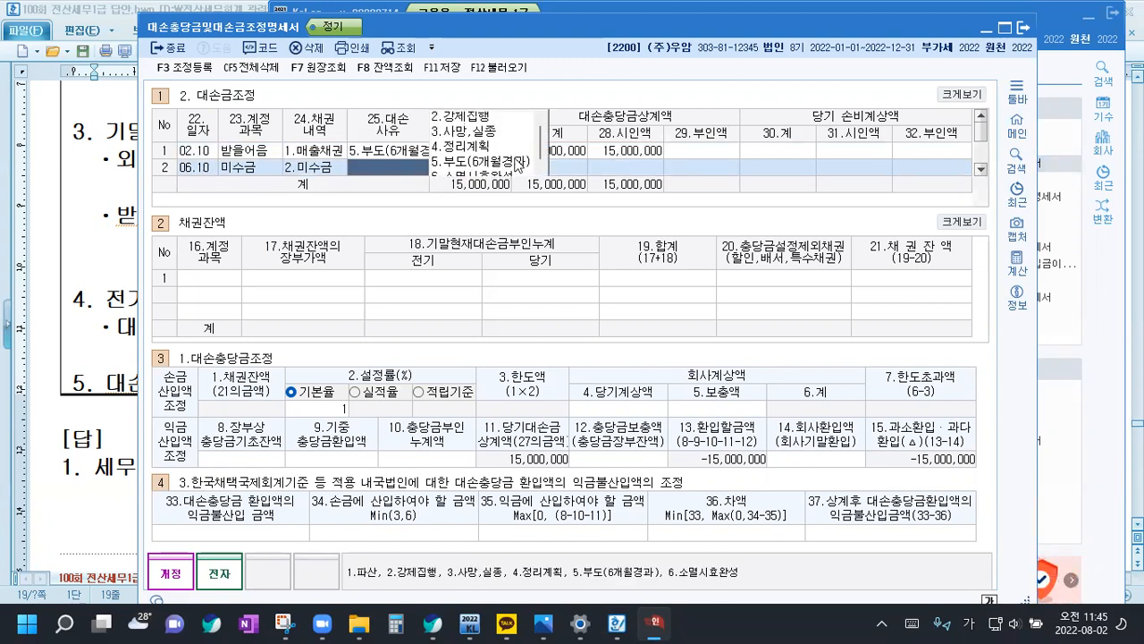
click(474, 124)
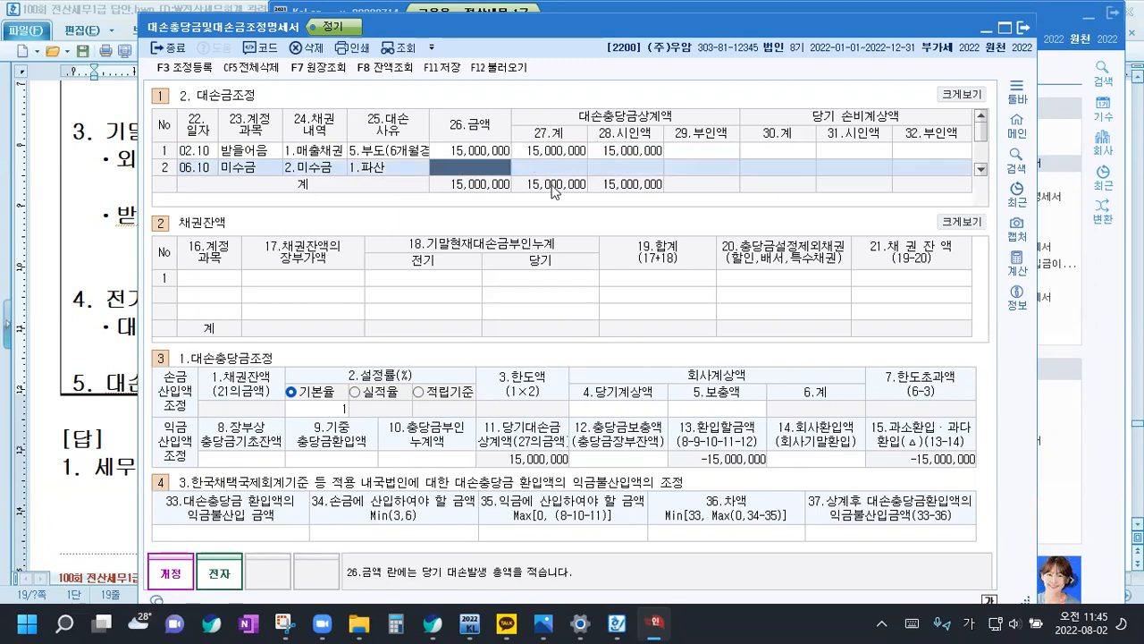
Set the 미수금 row's 26.금액 to 8,000,000 and its 대손충당금상계액 28.시인액 to 8,000,000
text(8000000)
key(Return)
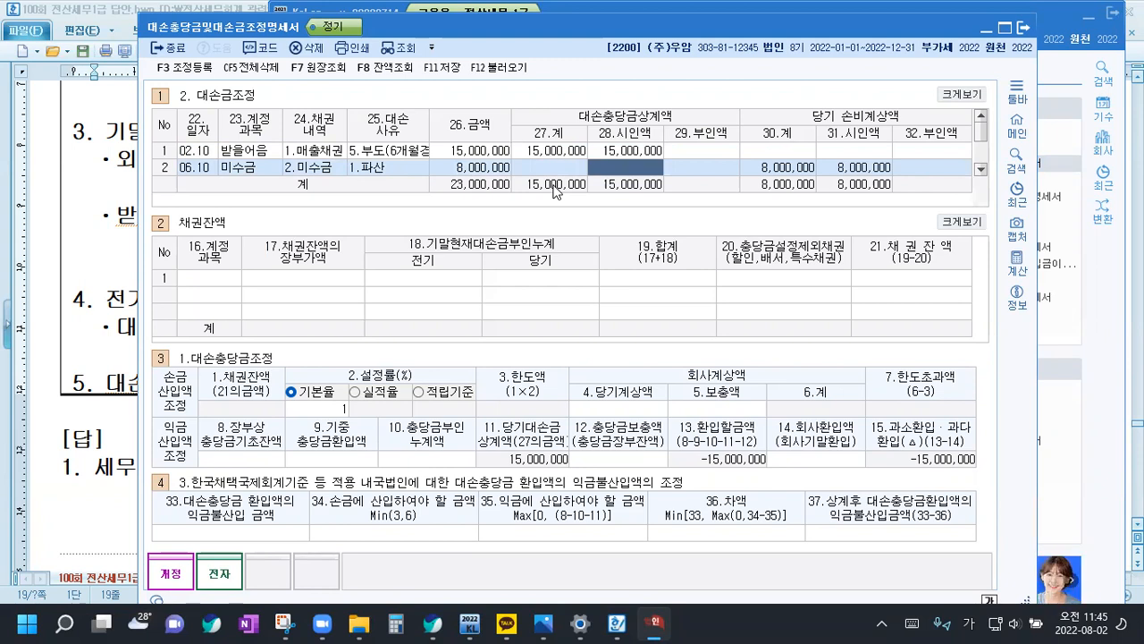
text(8,000,000)
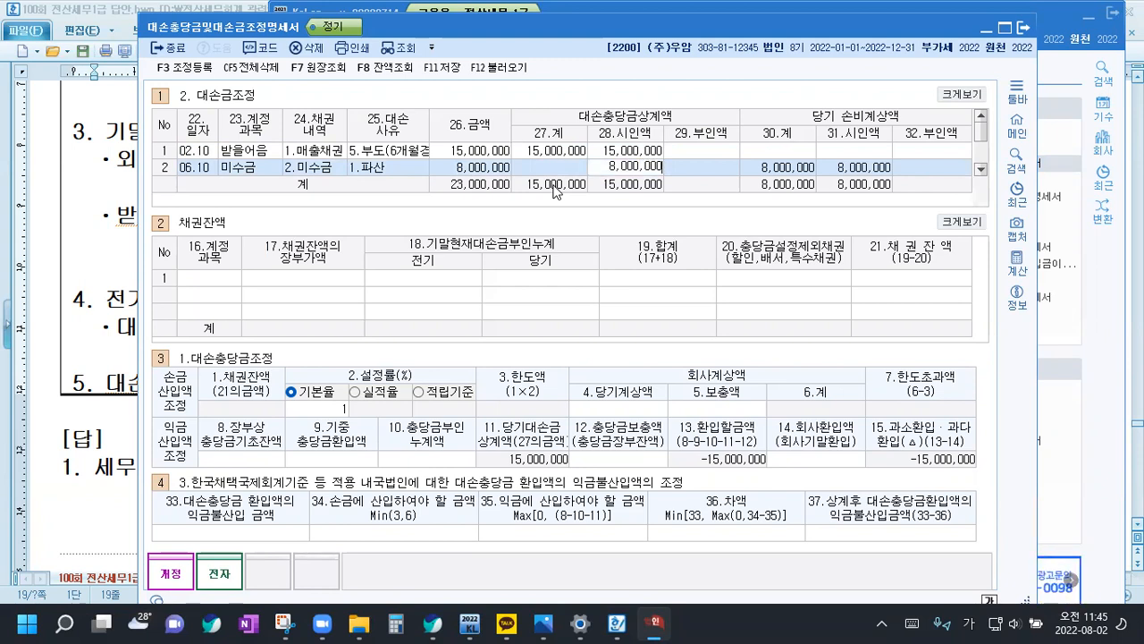
key(Return)
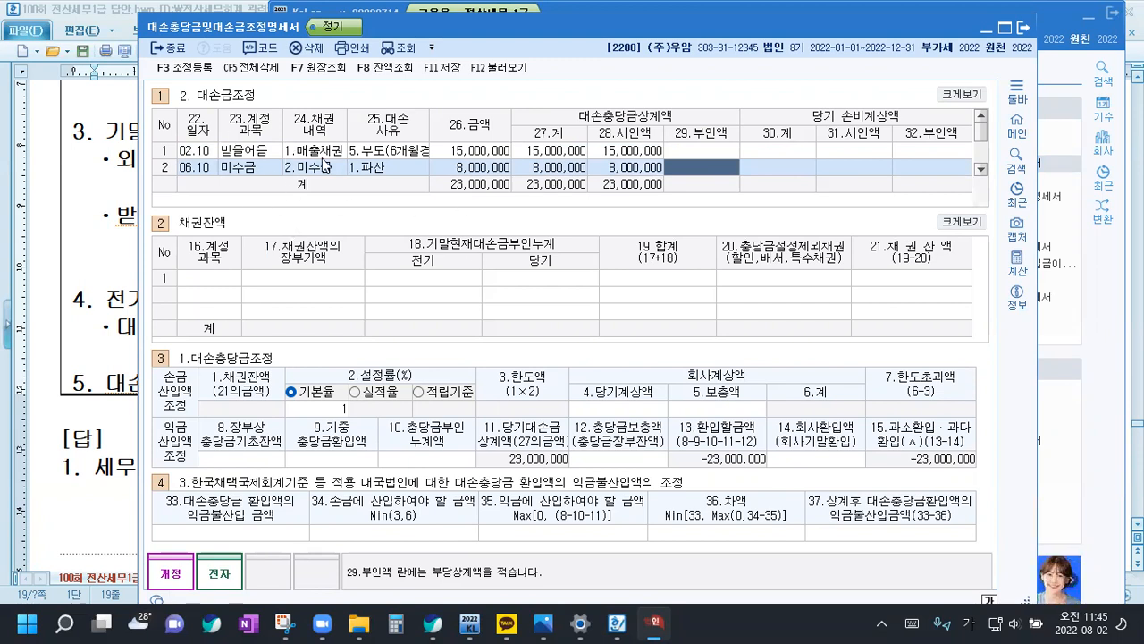
Add 외상매출금 (108) as the first 채권잔액 row with a 17.장부가액 of 500,000,000
click(201, 273)
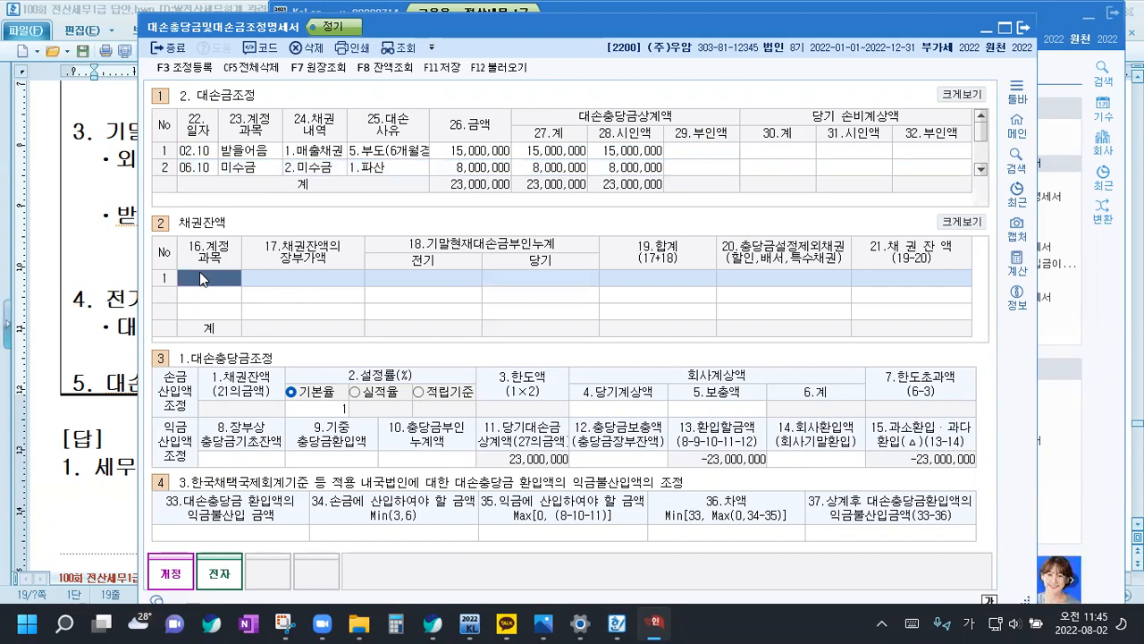
text(108)
key(Return)
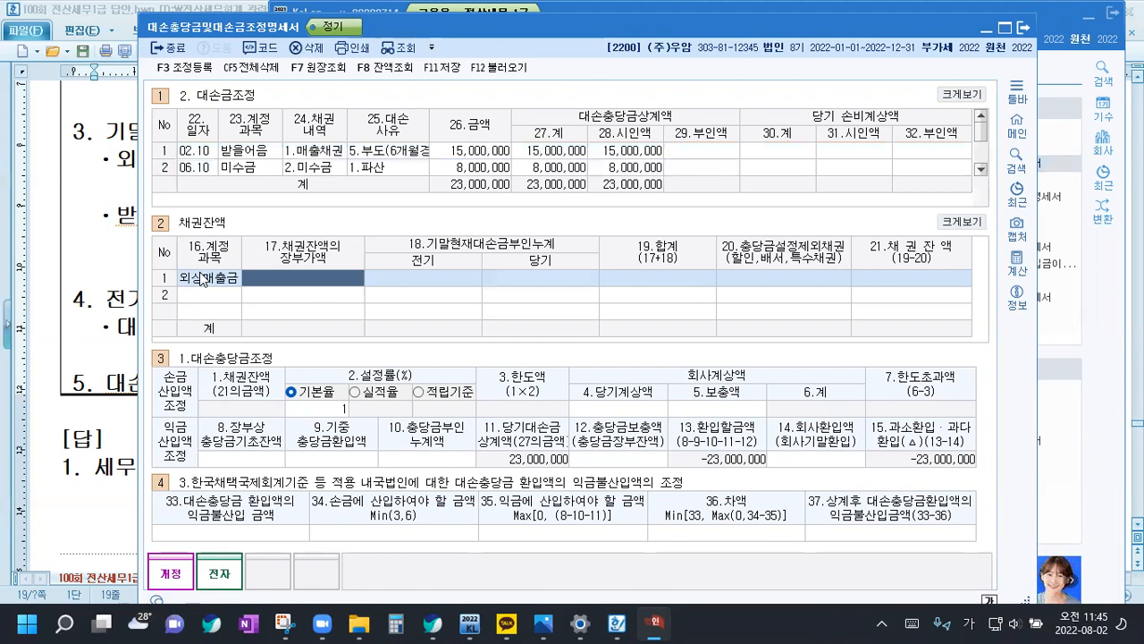
text(500,000,000)
key(Return)
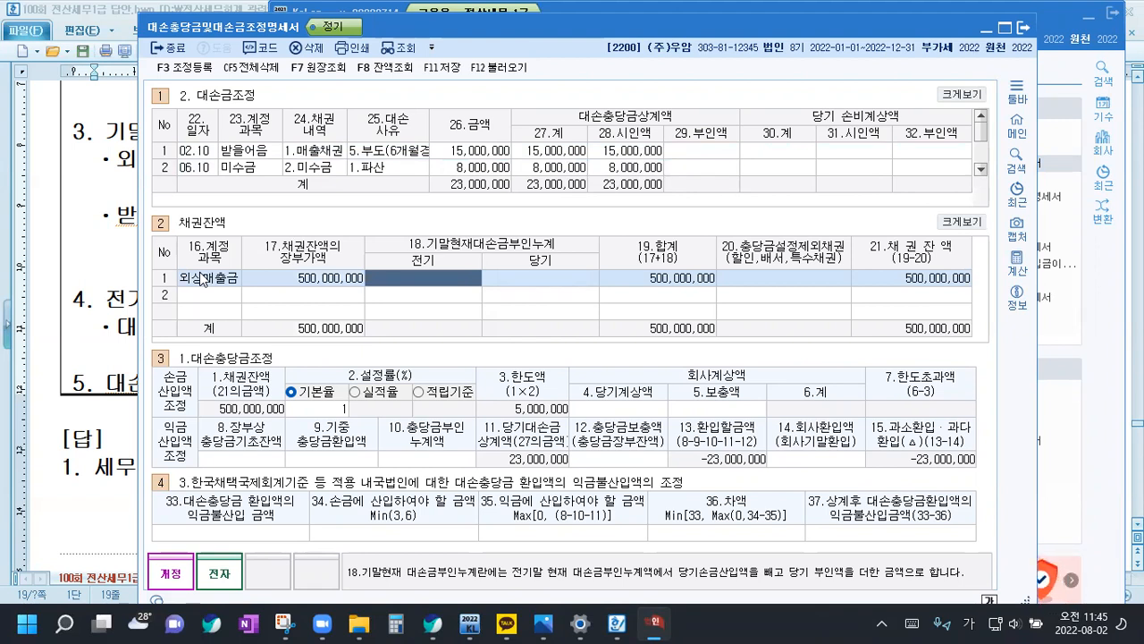
Leave the 외상매출금 row's 전기 amount blank and enter -3,000,000 as its 당기 value under 18.기말현재대손금부인누계
key(Return)
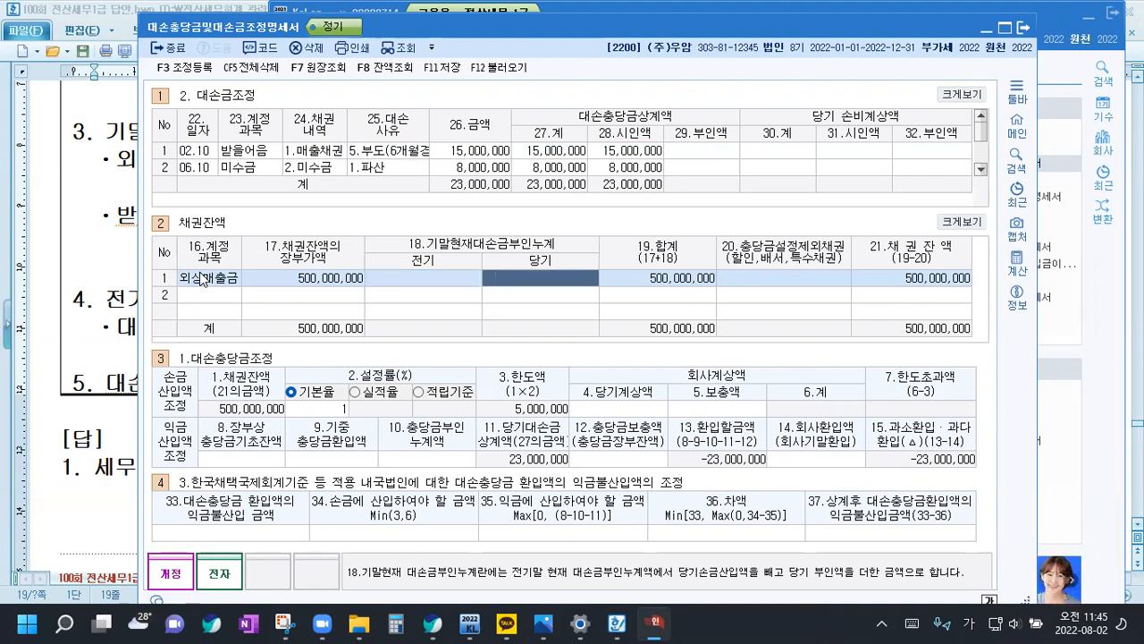
text(-3,000,000)
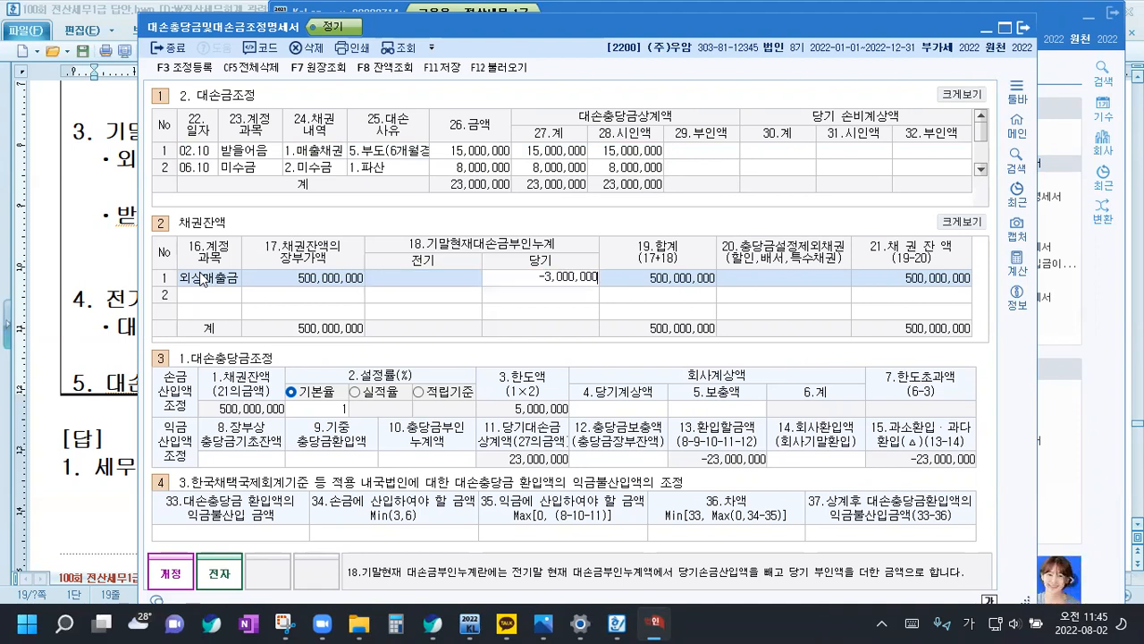
key(Return)
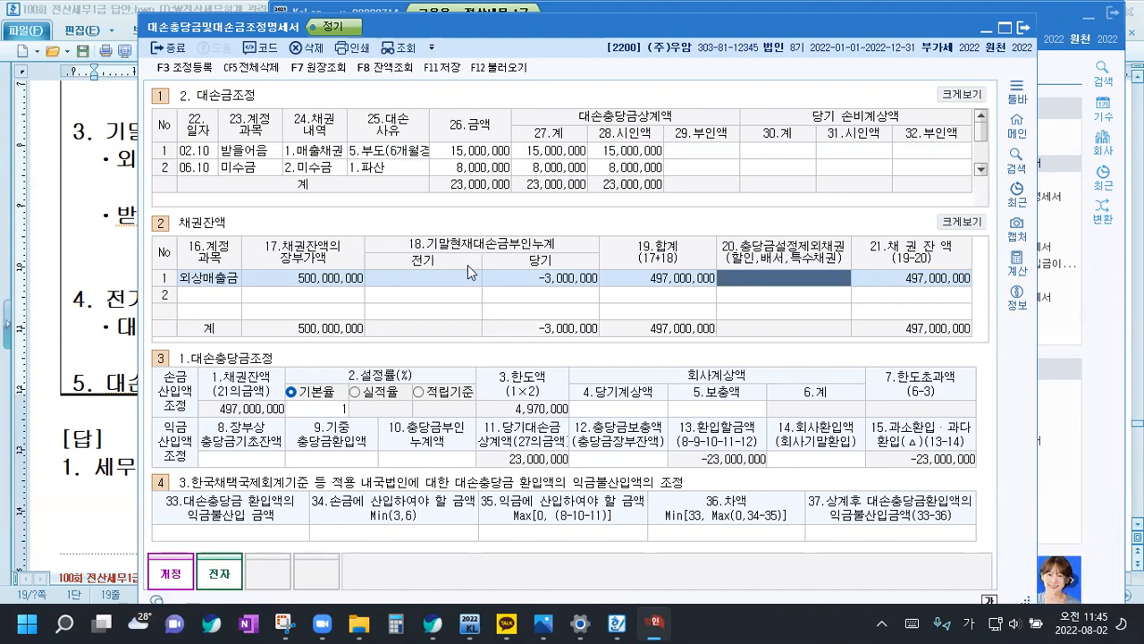
click(440, 279)
click(541, 280)
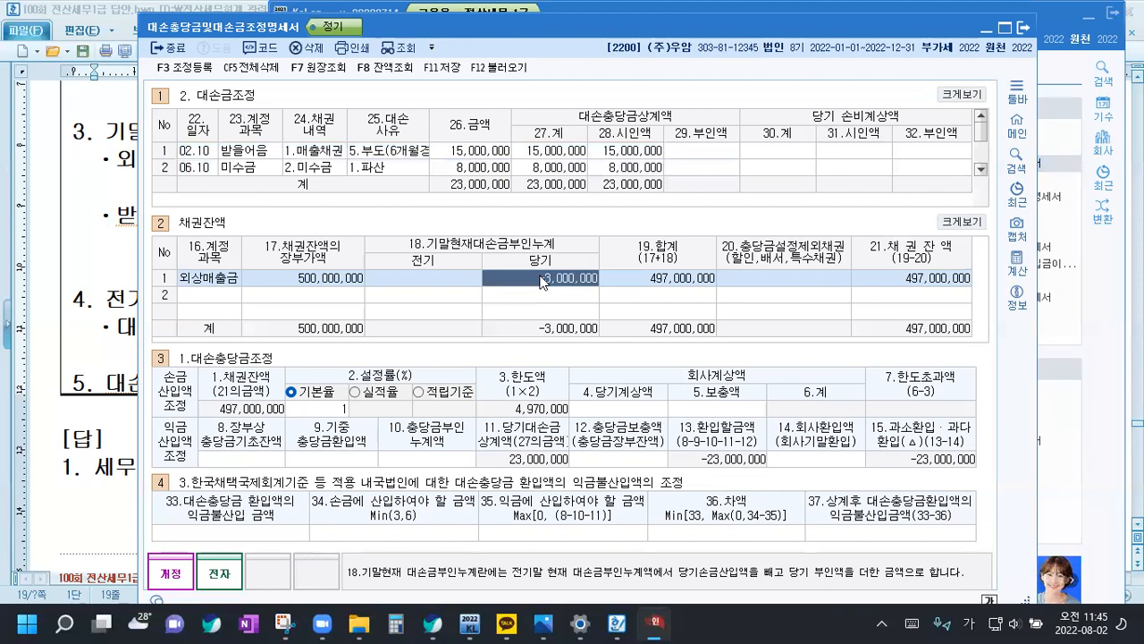
key(Return)
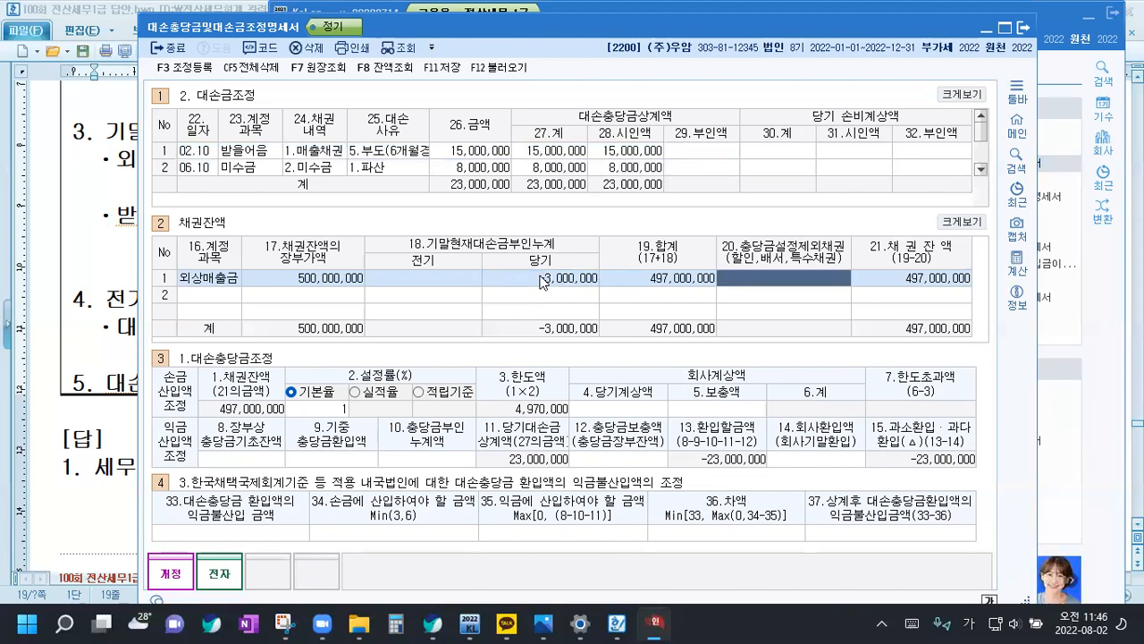
Add 받을어음 (110) as the second 채권잔액 row with 17.장부가액 300,000,000 and 20.충당금설정제외채권 3,000,000
key(Return)
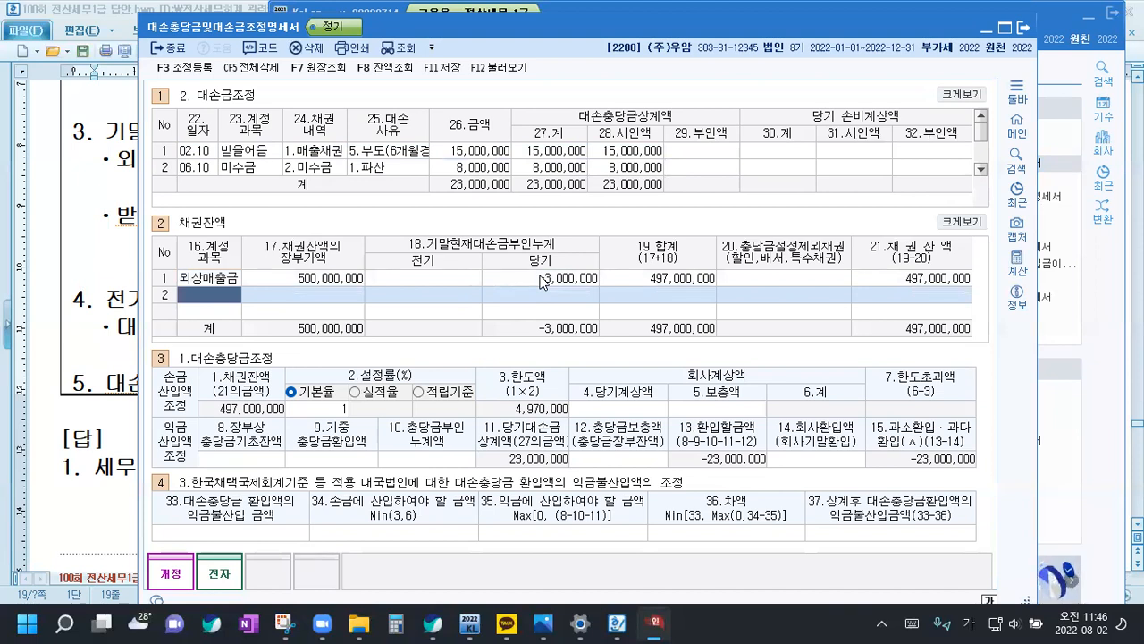
text(11)
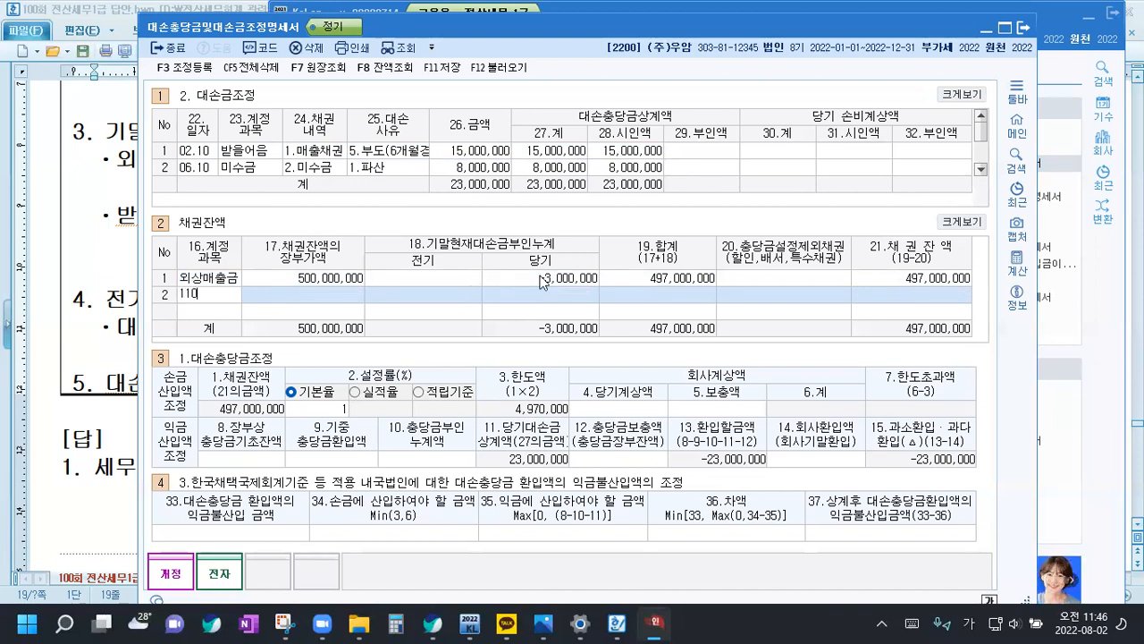
text(0)
key(Return)
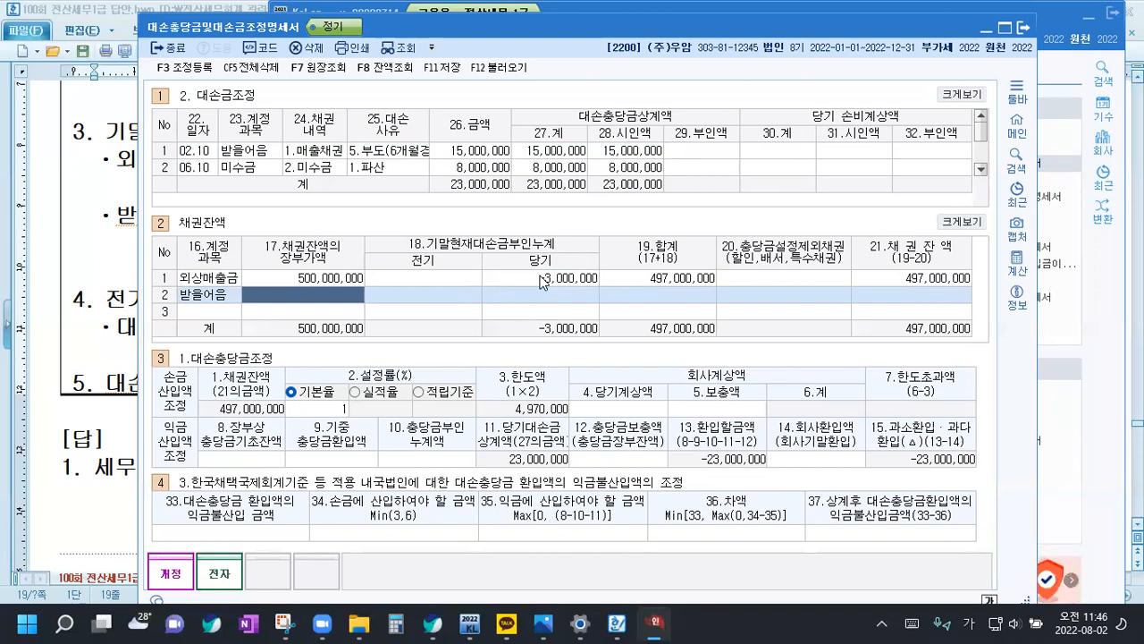
text(300,000,000)
key(Return)
key(Return)
key(Return)
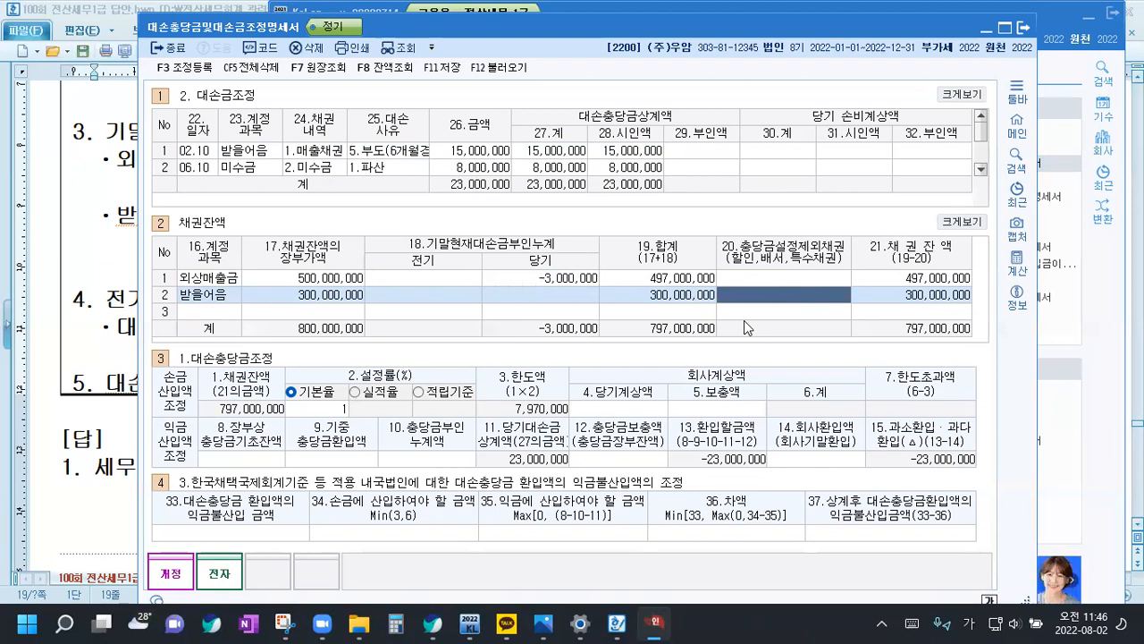
text(3000000)
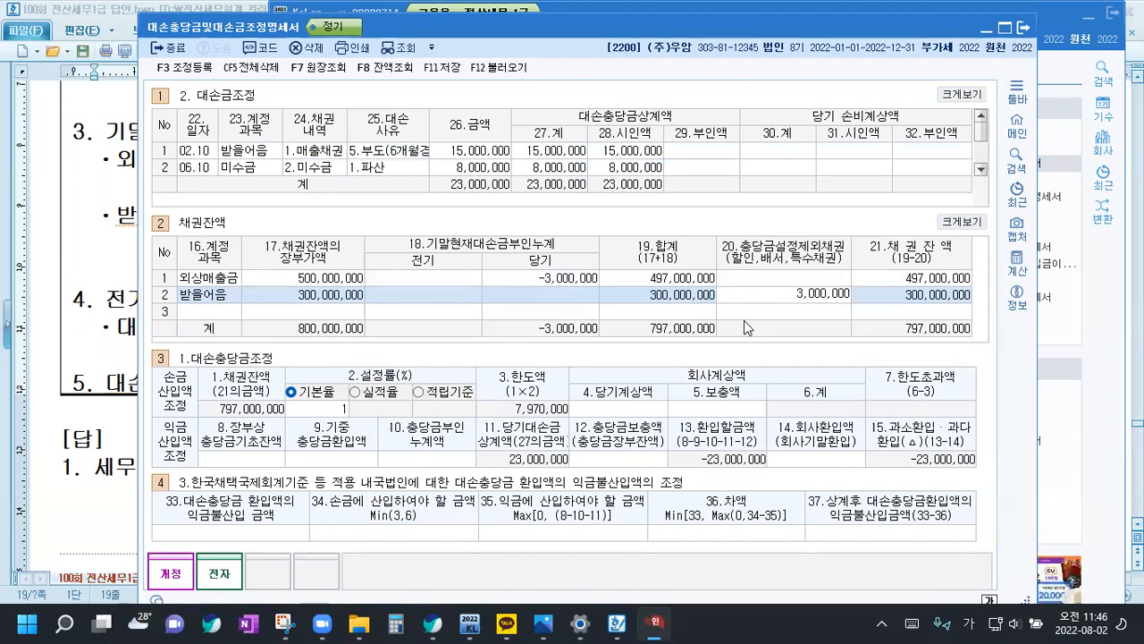
Commit the 받을어음 row's 3,000,000 in 20.충당금설정제외채권 and check the 차기이월 and 대손상각비 amounts in the document's 대손충당금 ledger
key(Return)
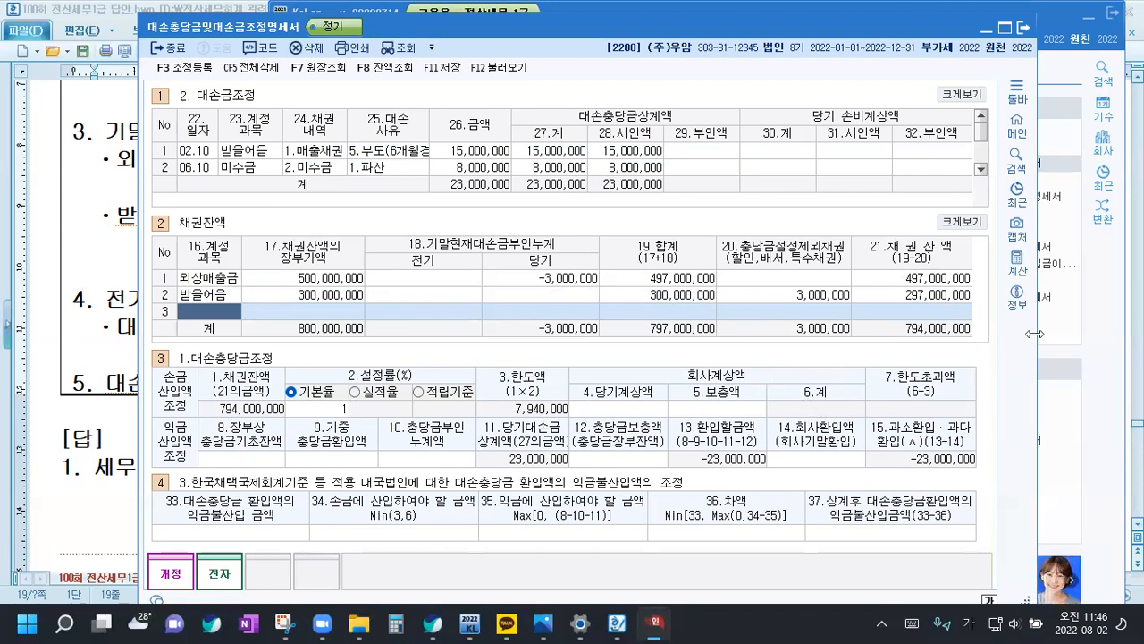
click(101, 363)
scroll(101, 363, up, 5)
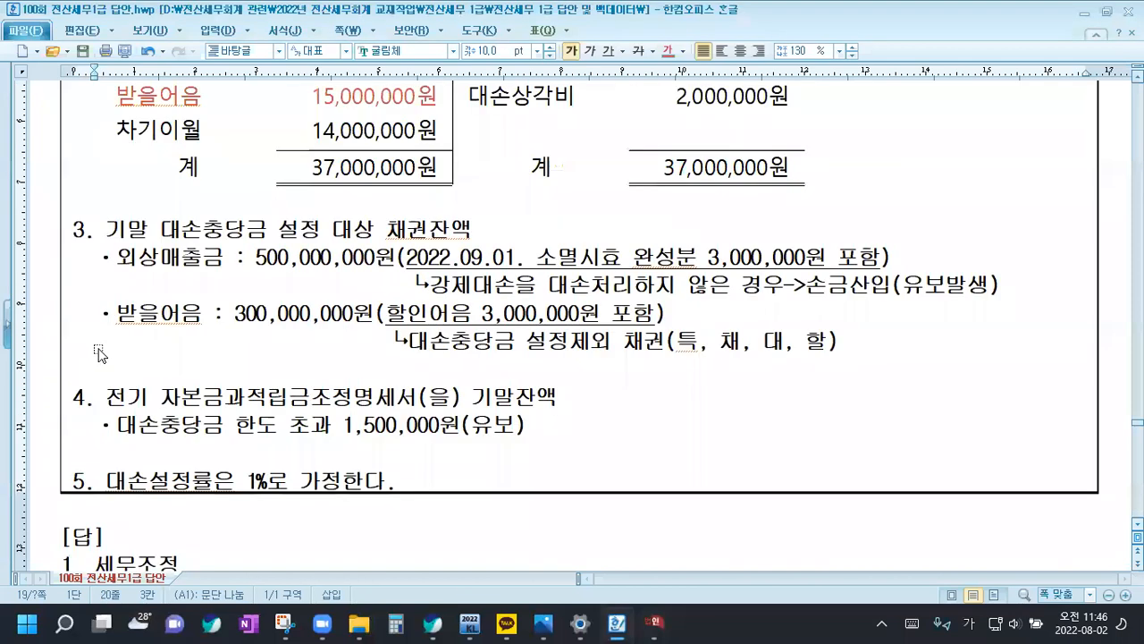
drag(309, 329, 439, 334)
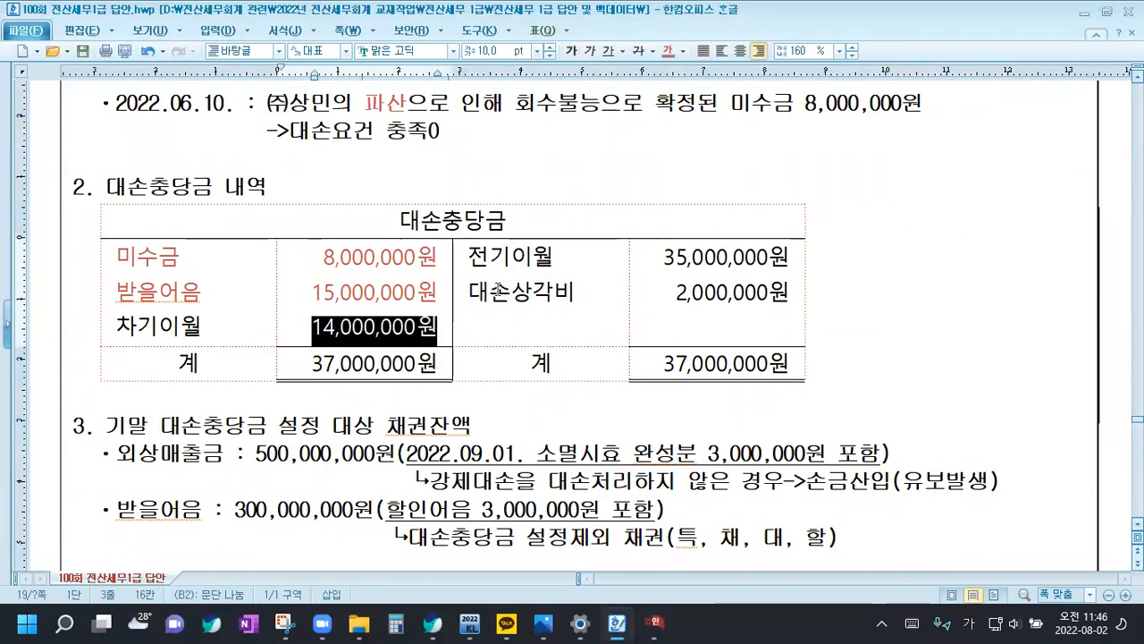
drag(491, 293, 576, 297)
drag(694, 296, 720, 297)
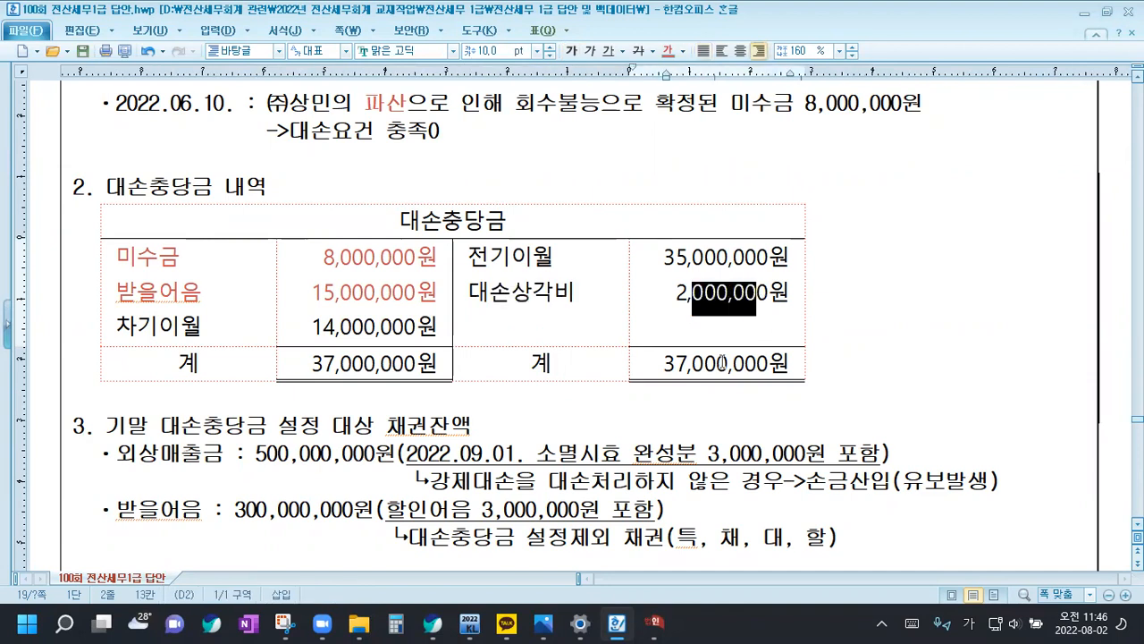
Back in the statement, set 회사계상액 4.당기계상액 to 2,000,000 and 5.보충액 to 12,000,000
click(655, 623)
click(628, 410)
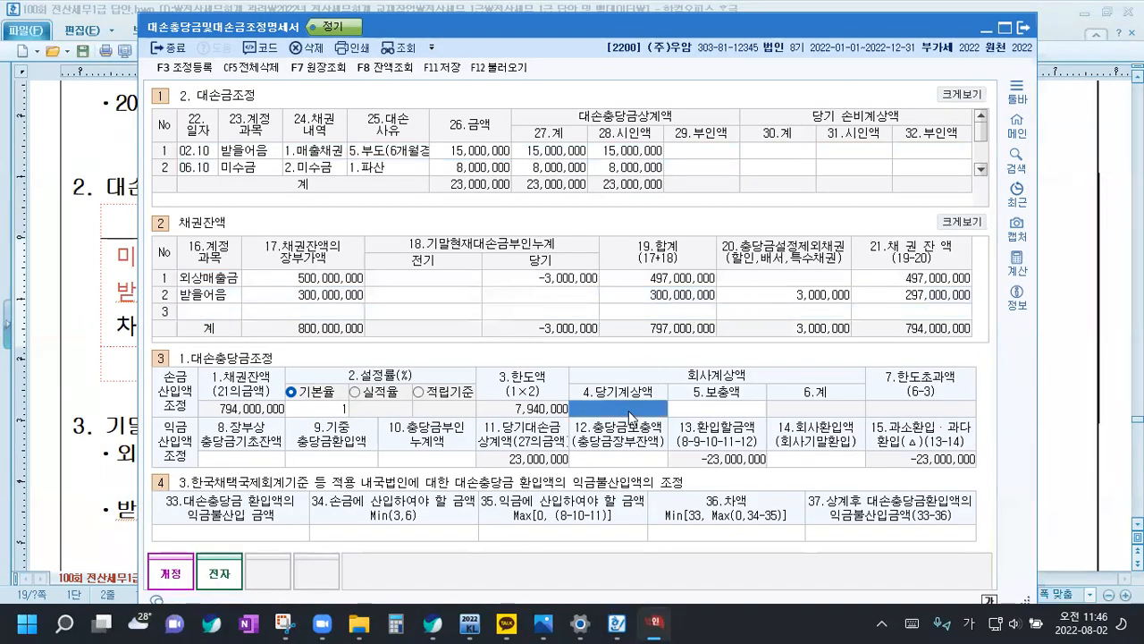
text(2,000,000)
key(Return)
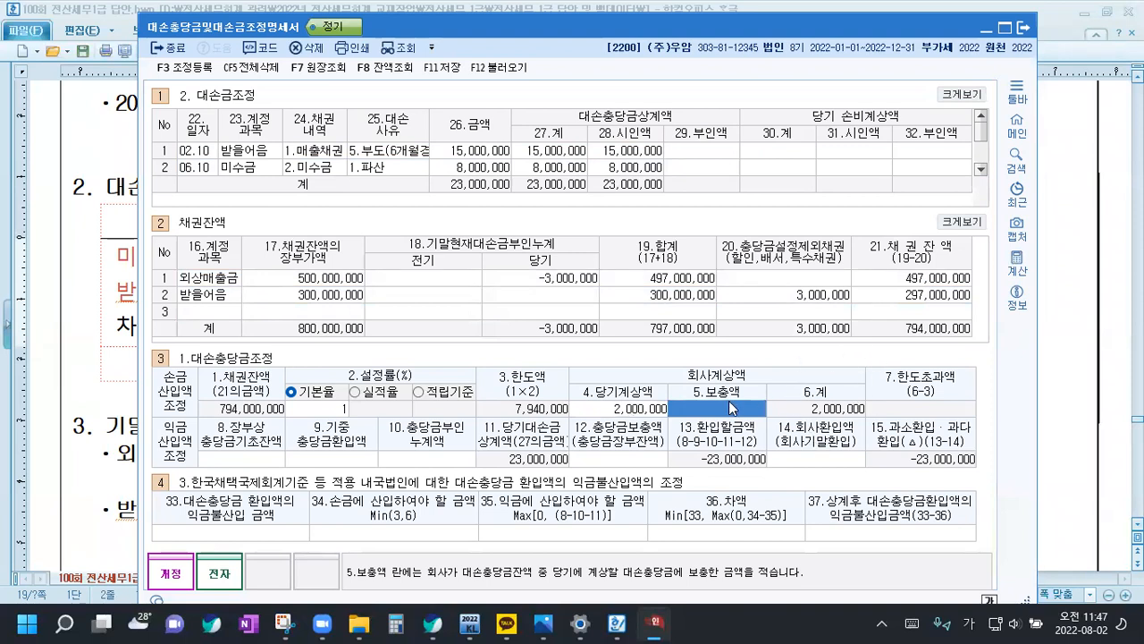
text(12000000)
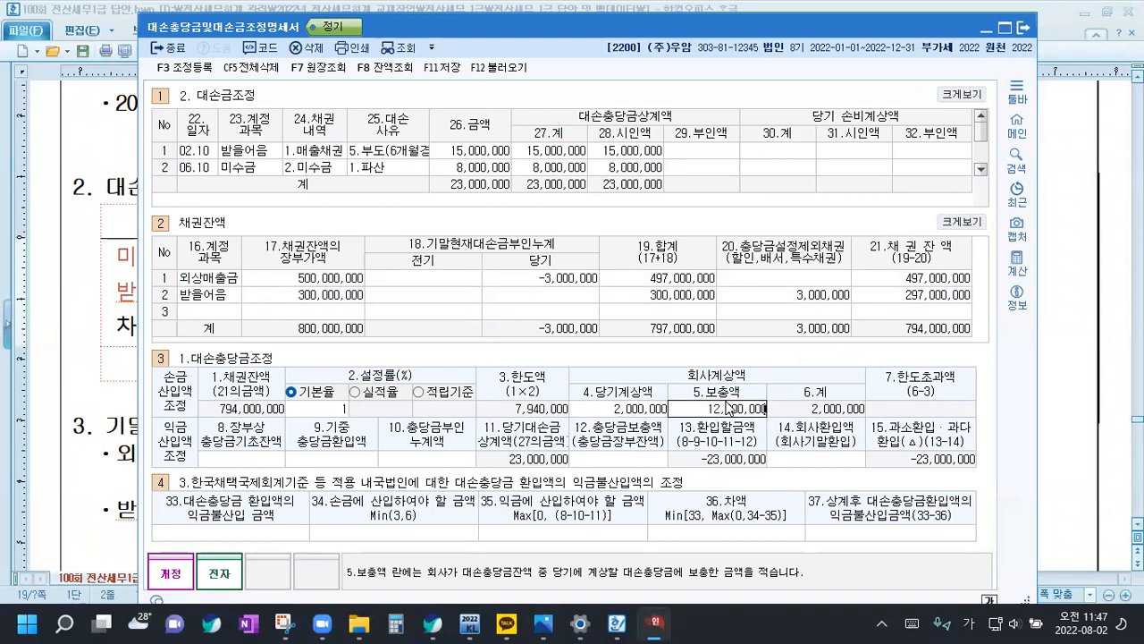
key(Return)
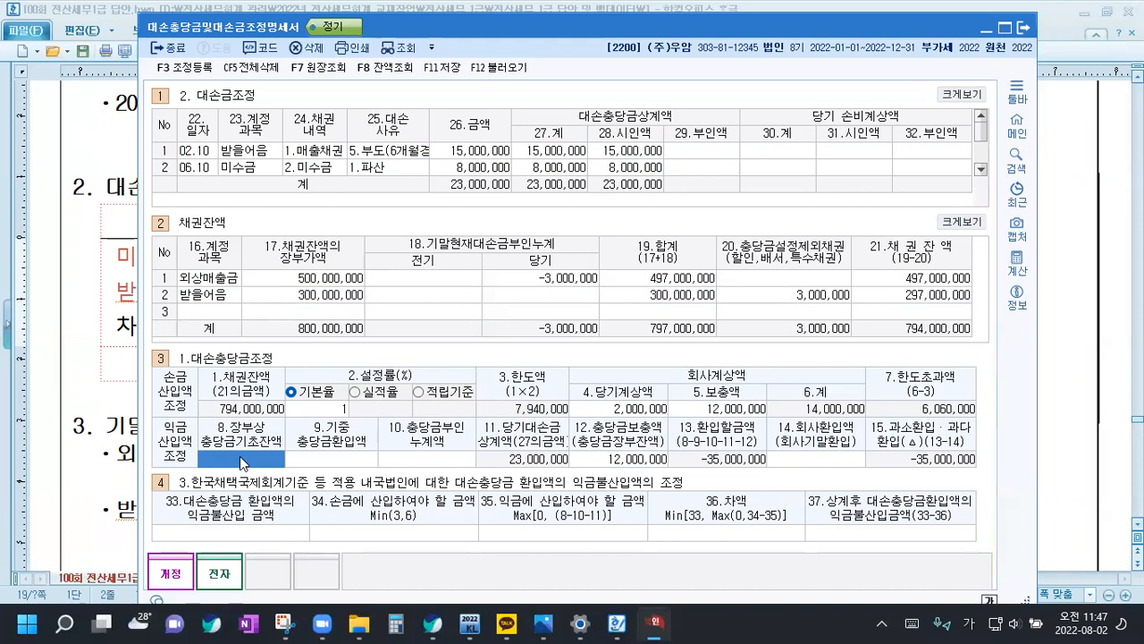
Check the document's 전기이월 and prior-year 한도 초과 amounts, and set the statement's 8.장부상 충당금기초잔액 to 35,000,000
click(107, 456)
scroll(143, 438, down, 4)
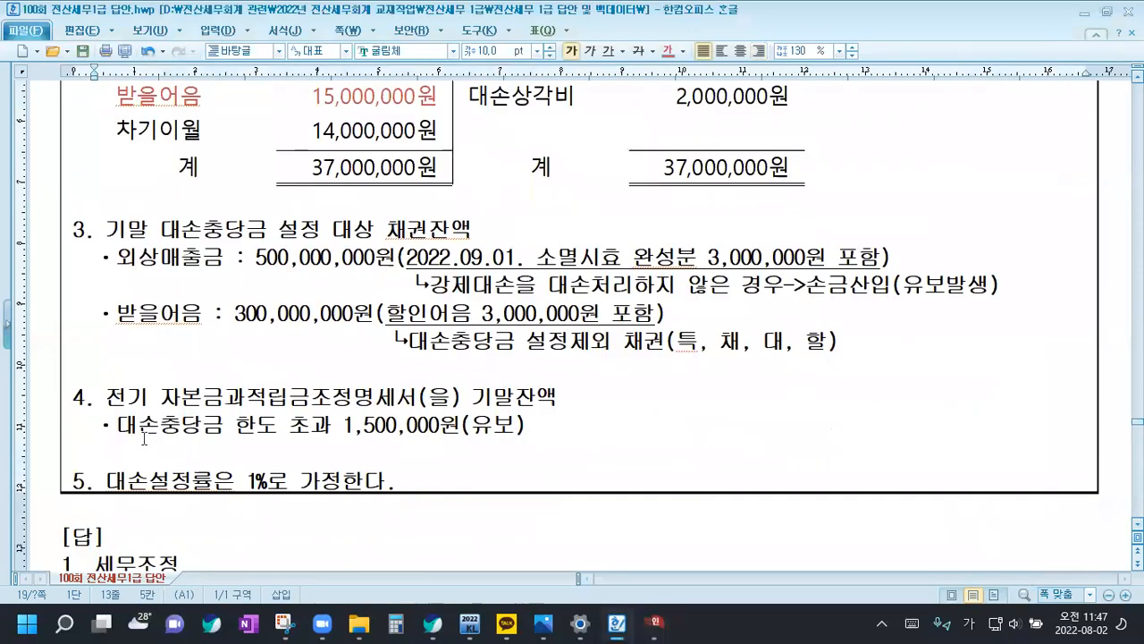
scroll(143, 438, down, 2)
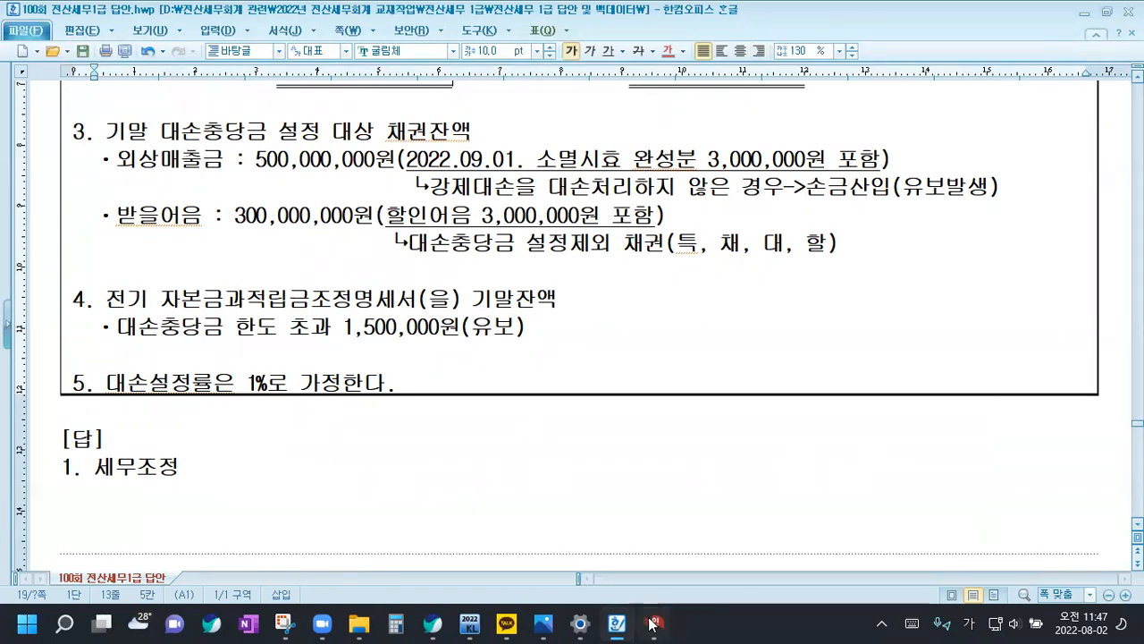
scroll(595, 376, up, 4)
scroll(670, 321, down, 2)
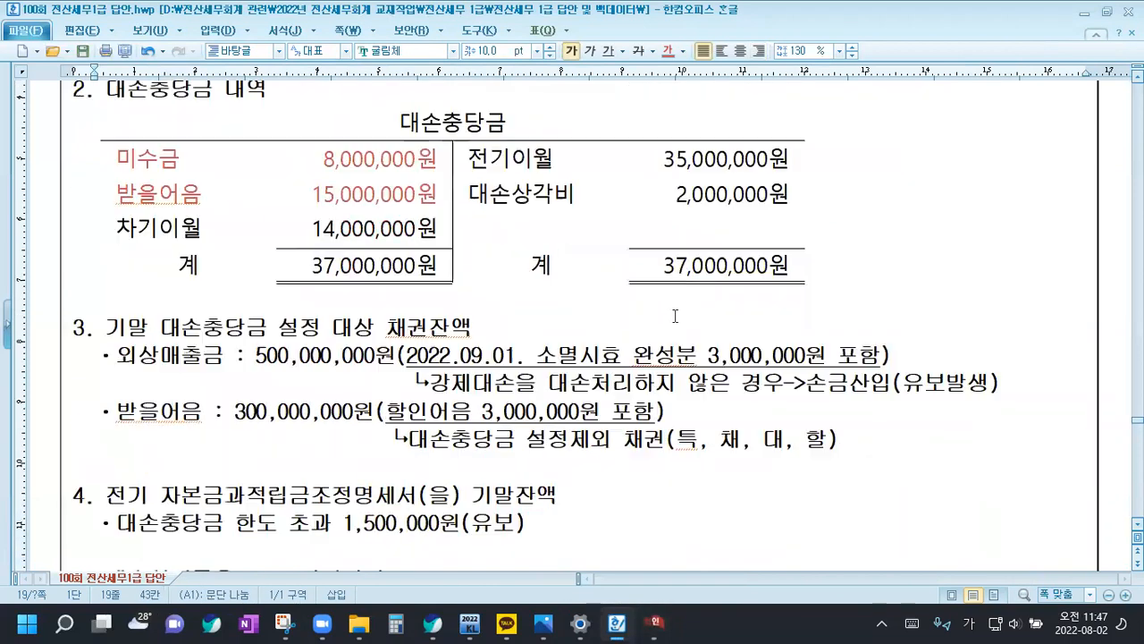
click(655, 623)
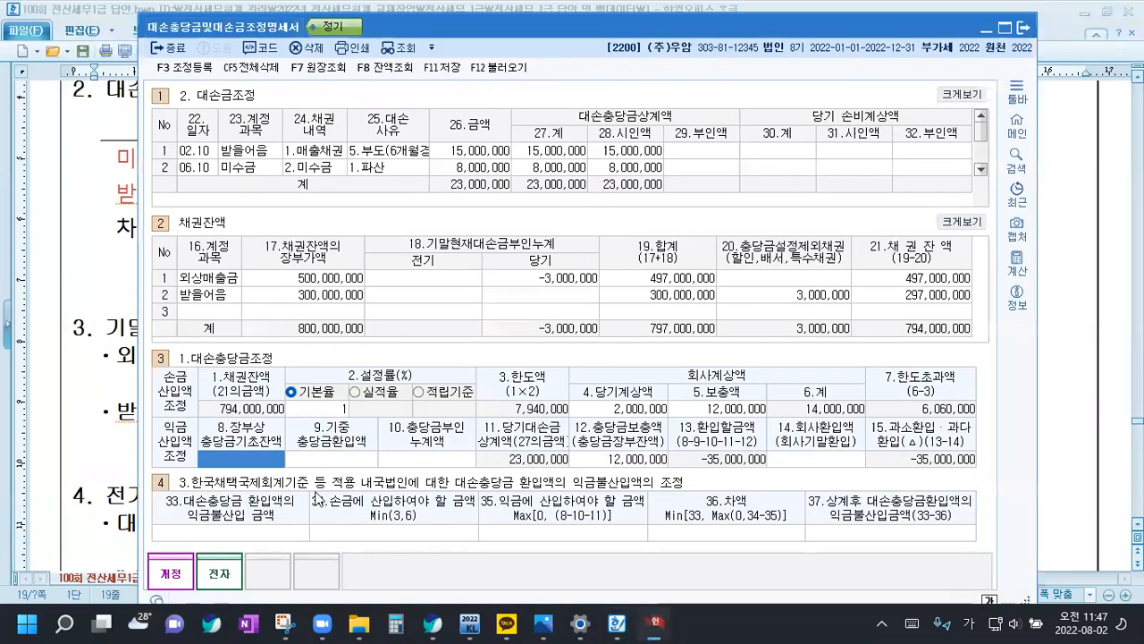
text(35000000)
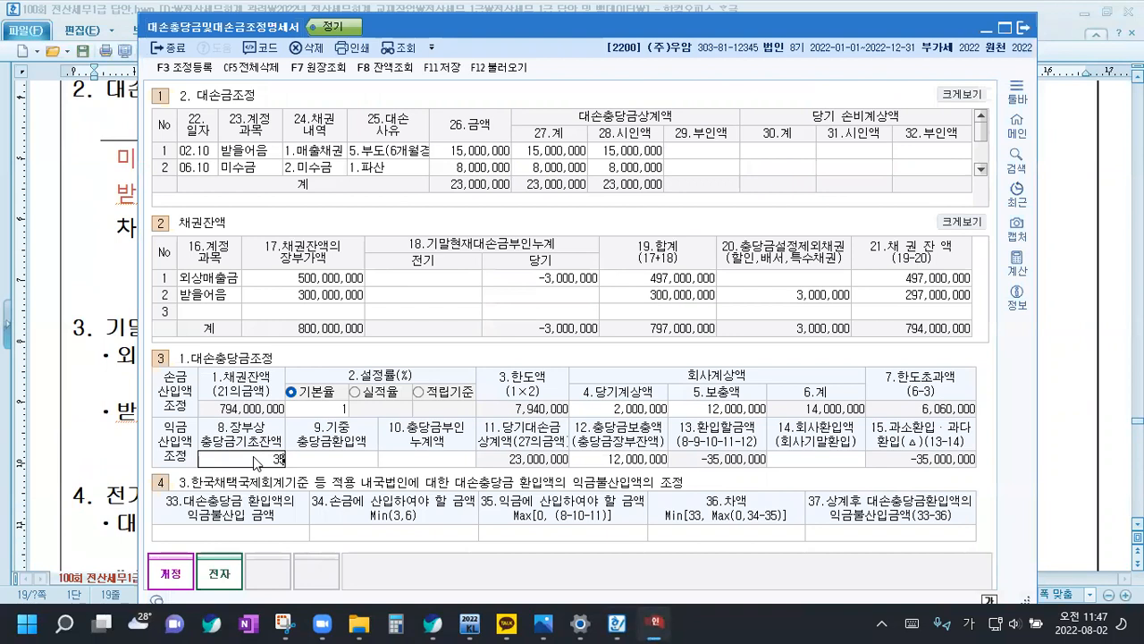
key(Return)
Set 10.충당금부인누계액 to 1,500,000 and save the statement
click(413, 461)
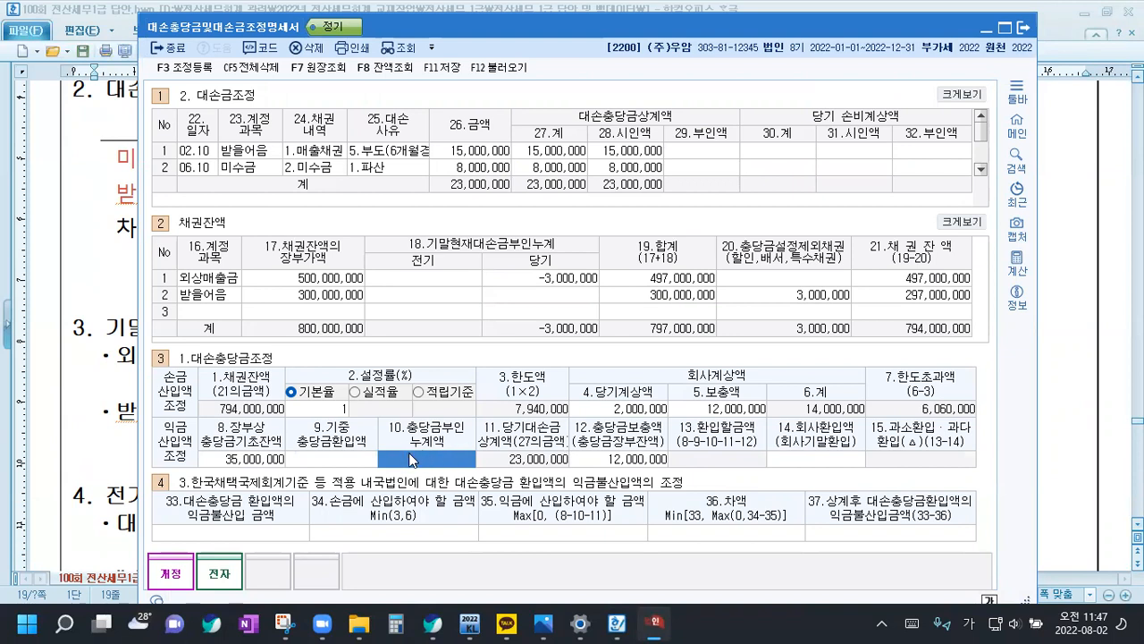
text(1500000)
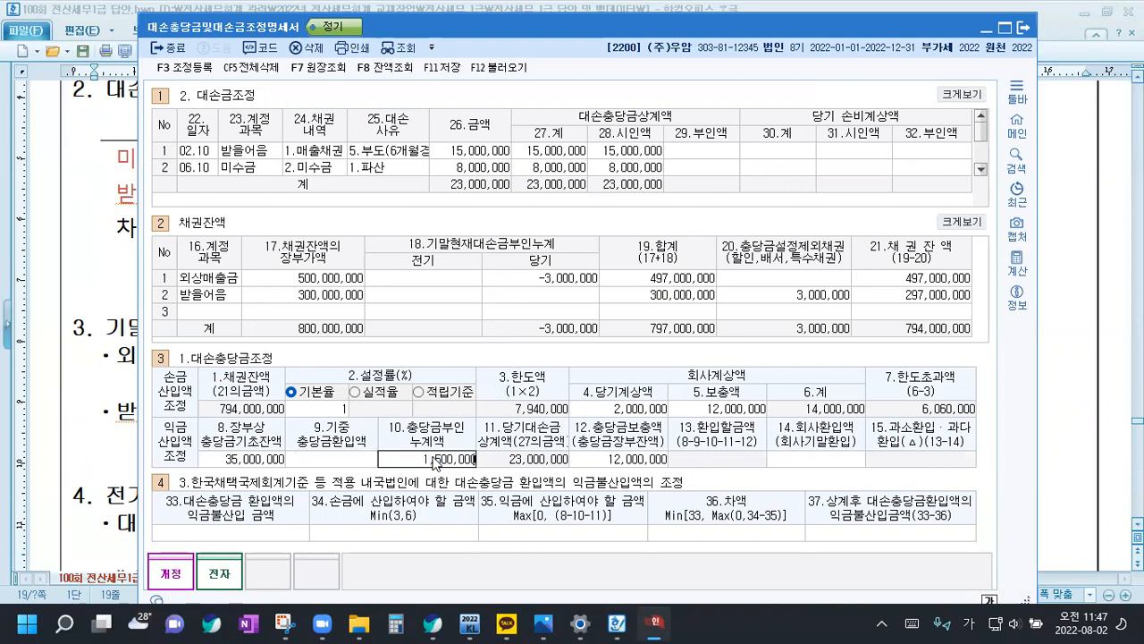
key(Return)
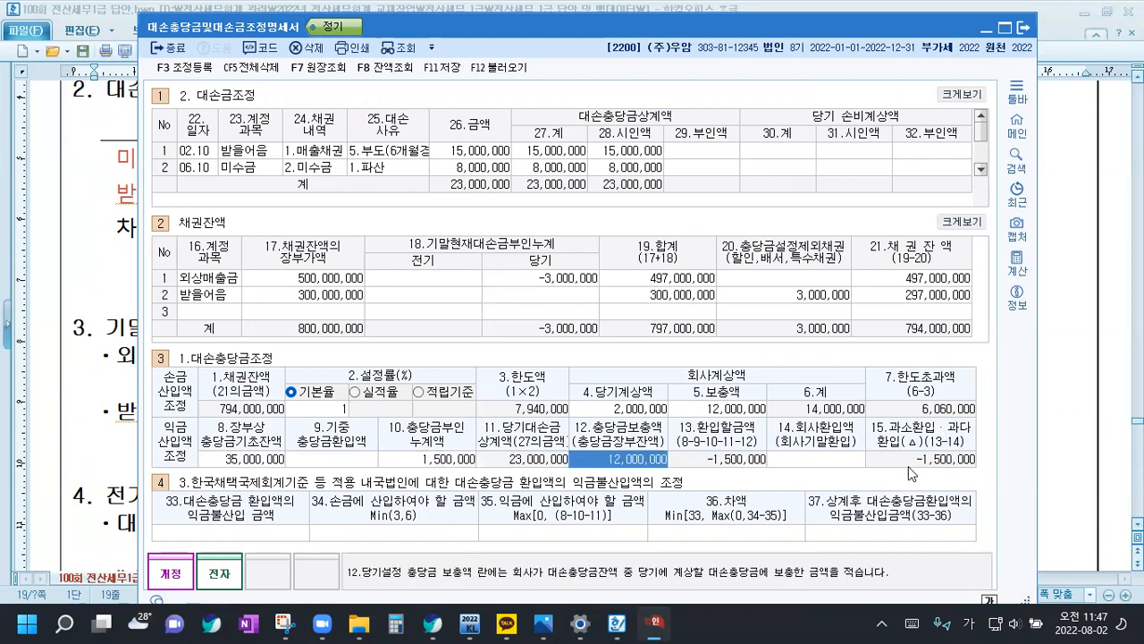
click(449, 74)
Open the 조정 등록 dialog and reposition it so that all of its content is on screen
click(192, 71)
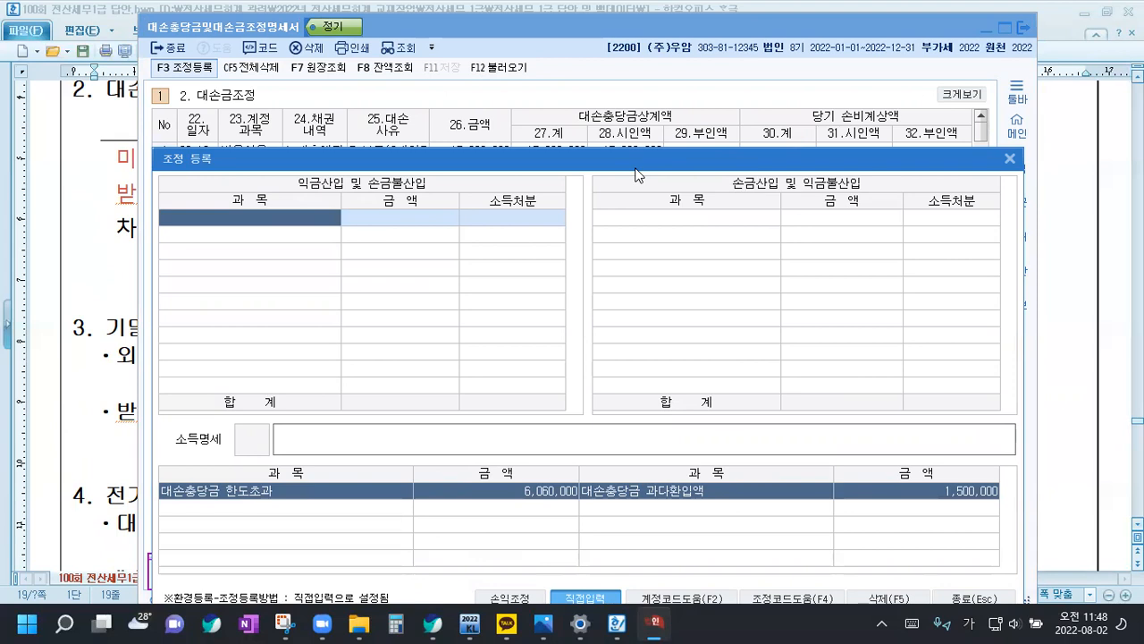
drag(637, 175, 630, 324)
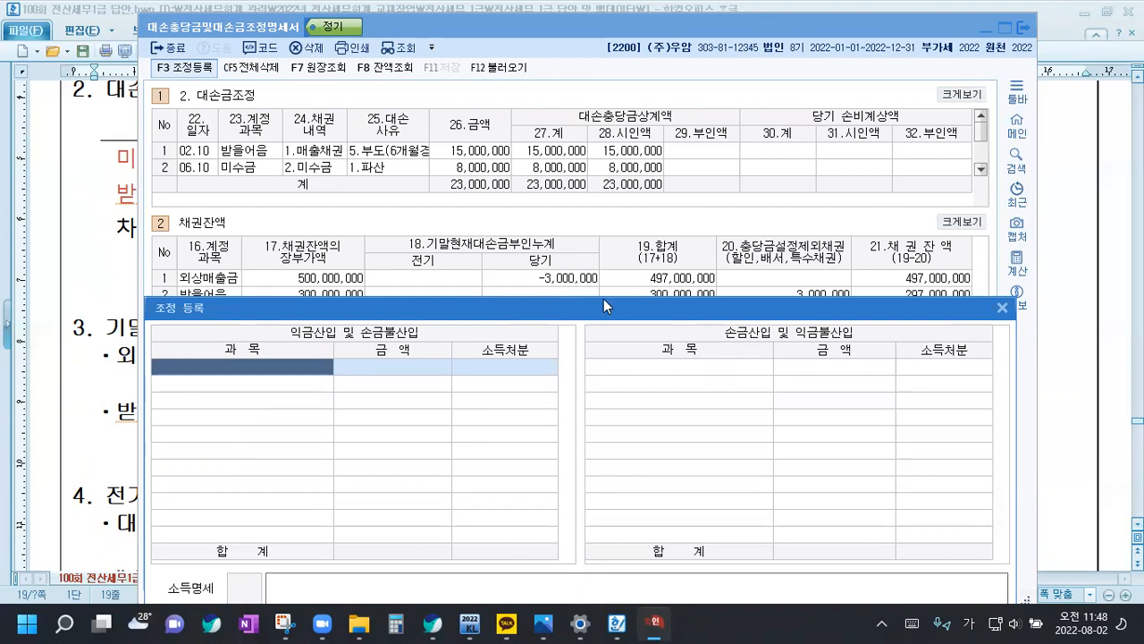
drag(604, 306, 607, 128)
click(643, 193)
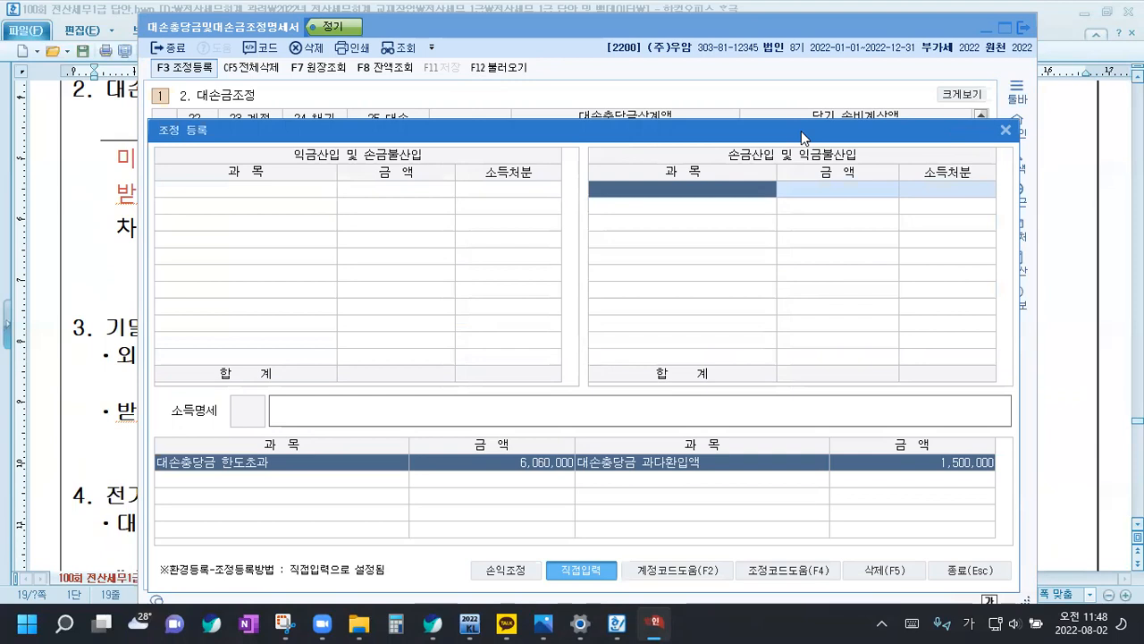
drag(805, 130, 803, 48)
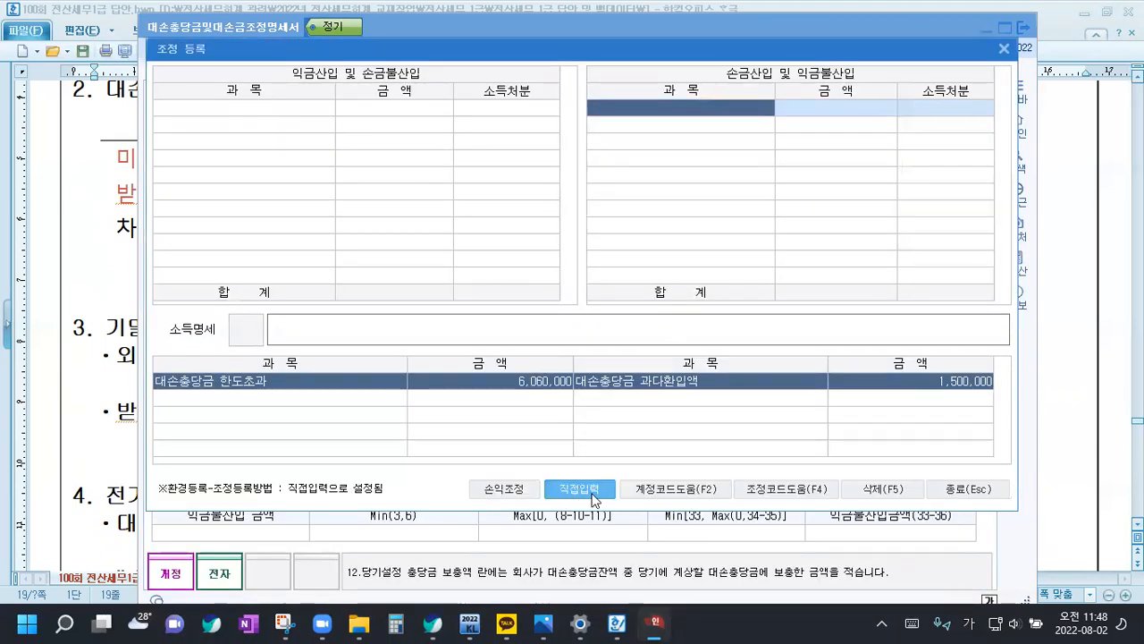
Add 소멸시효완성채권 under 손금산입 및 익금불산입 with an amount of 3,000,000 and 소득처분 유보발생
click(678, 118)
text(소멸)
key(Return)
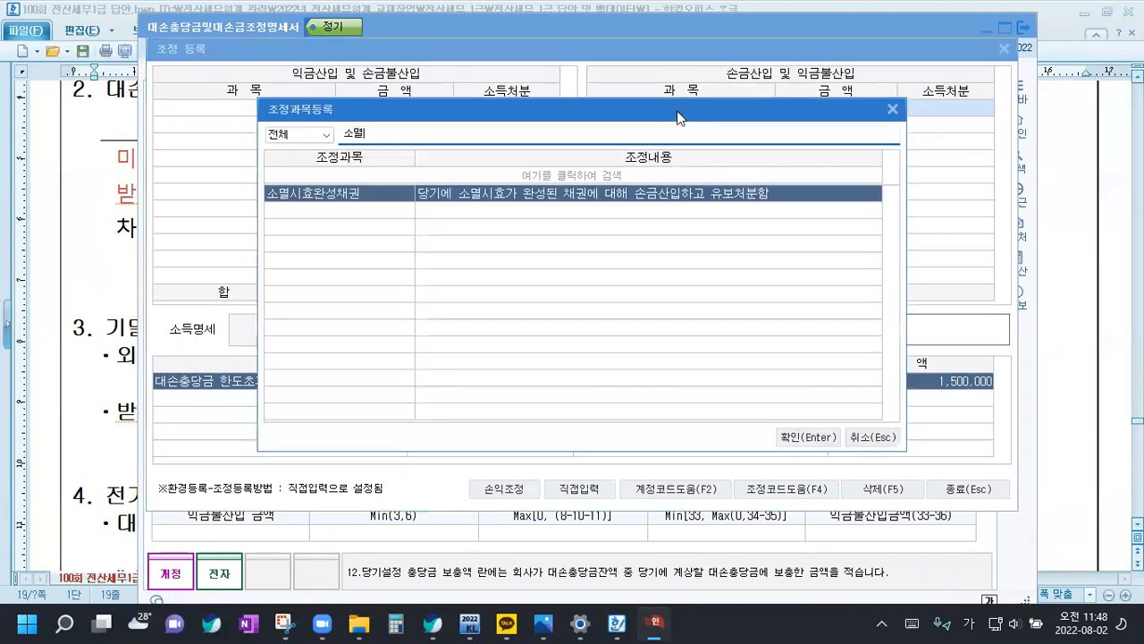
key(Return)
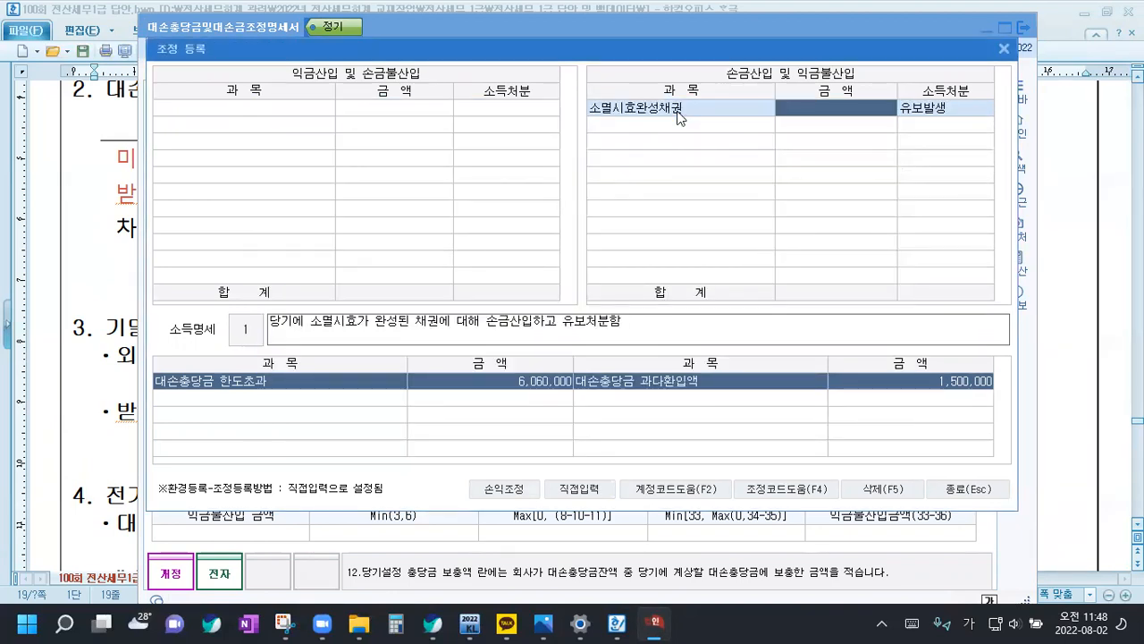
text(3000000)
key(Return)
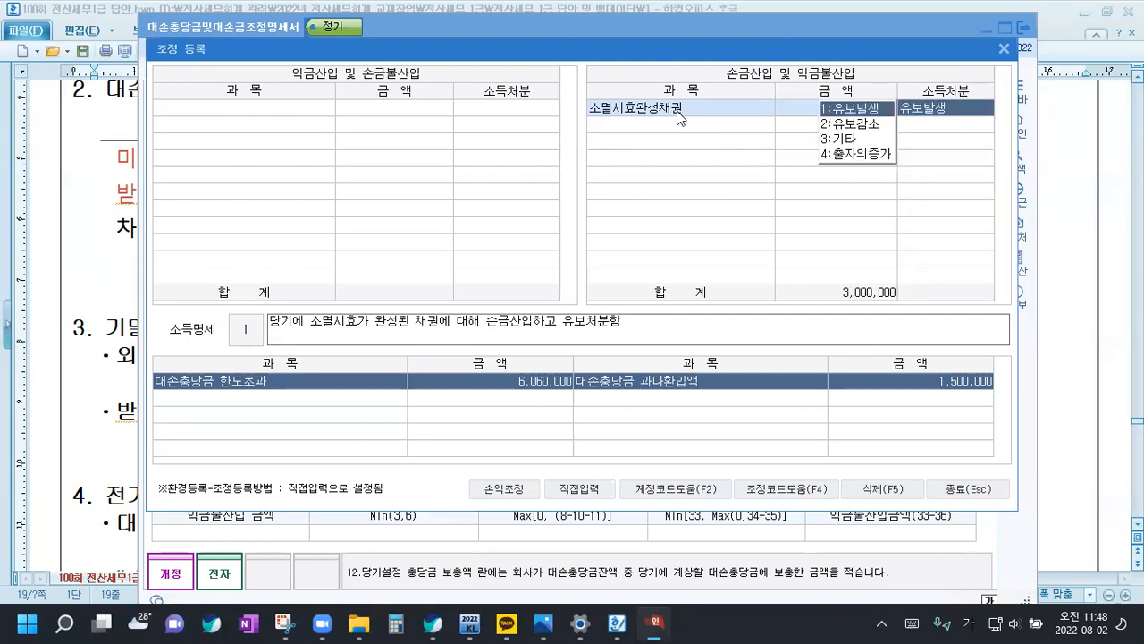
key(Return)
key(Return)
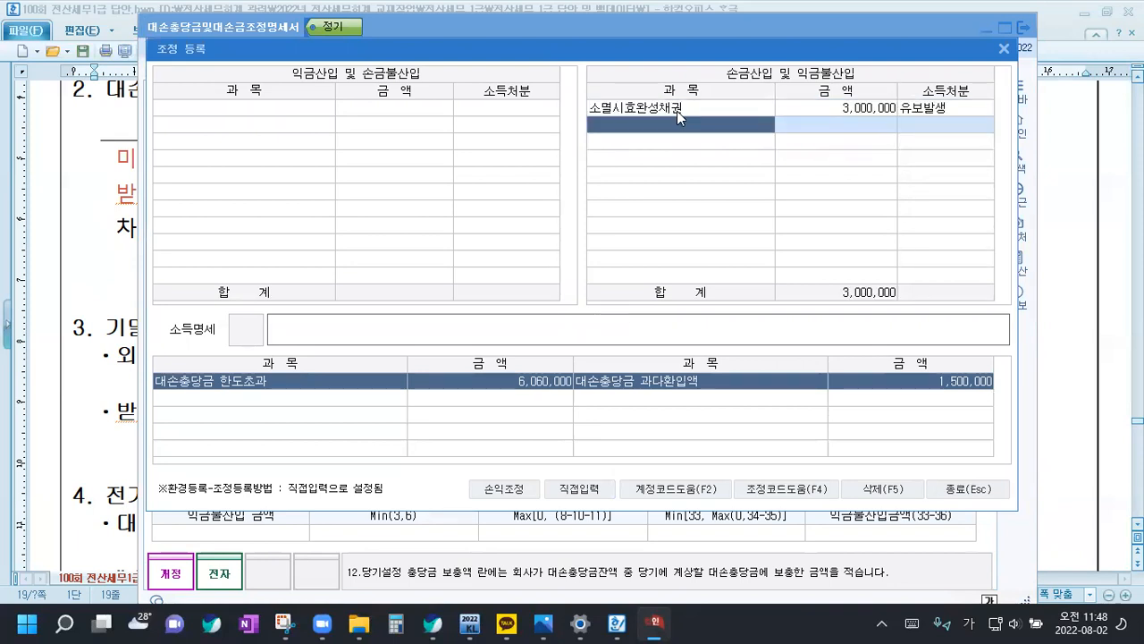
Add 대손충당금한도초과 under 익금산입 및 손금불산입 with an amount of 6,060,000 and 소득처분 유보발생
click(240, 109)
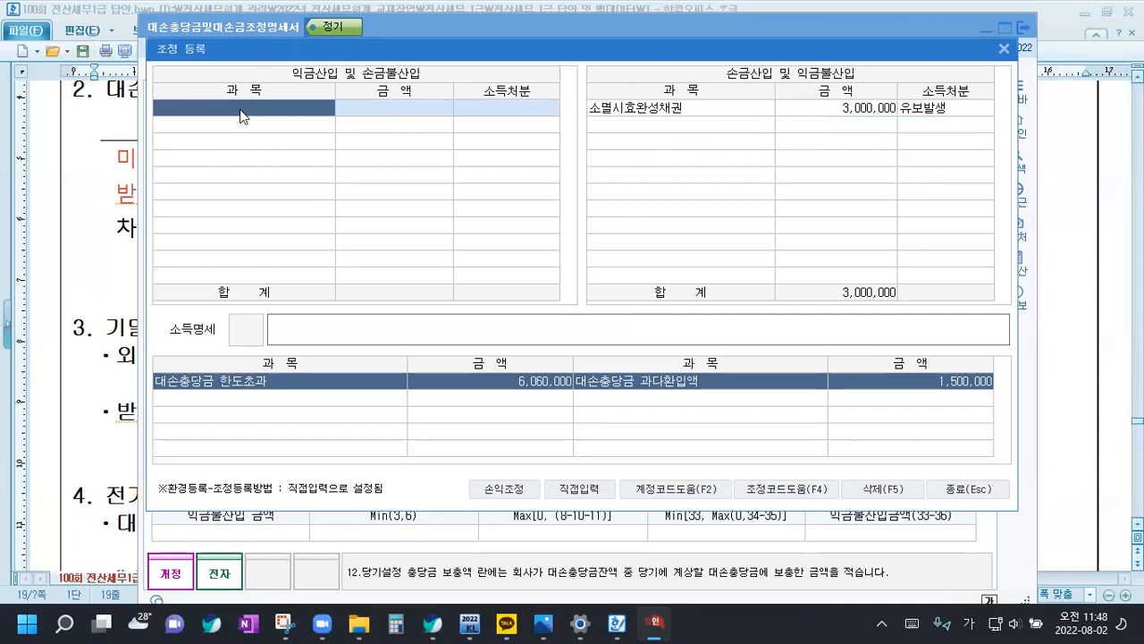
text(대손)
key(Return)
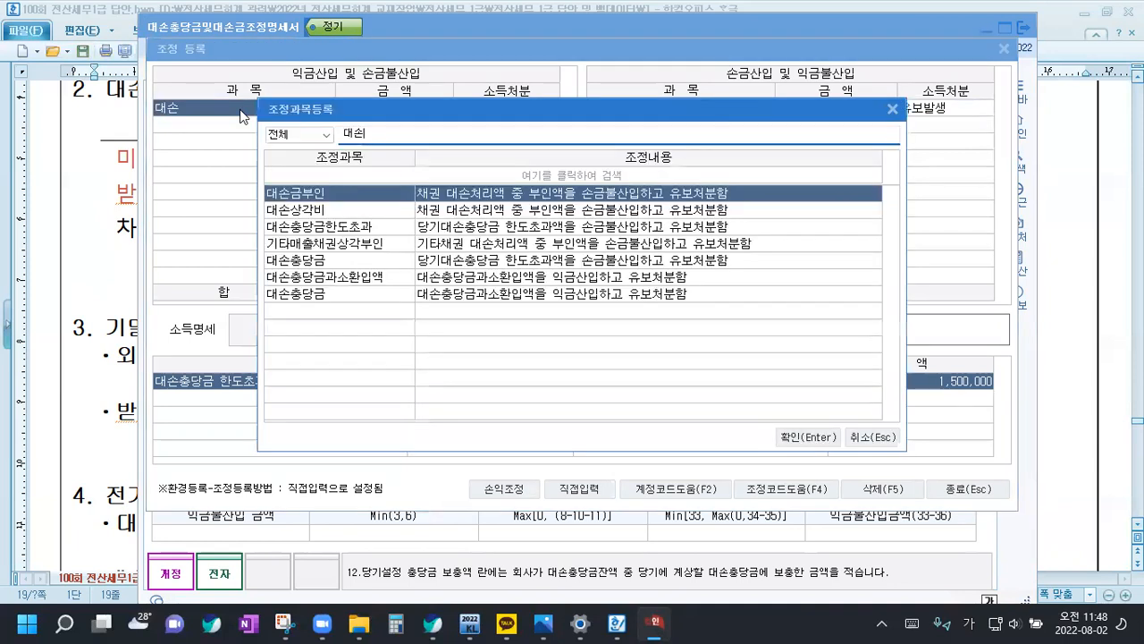
key(Down)
key(Down)
key(Return)
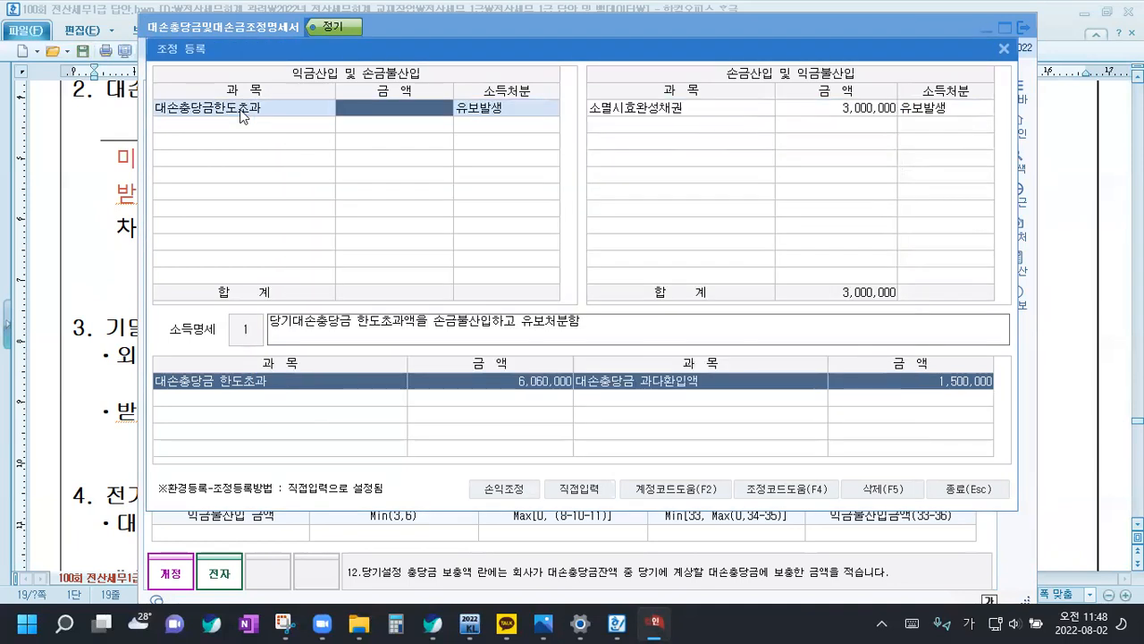
text(6060000)
key(Return)
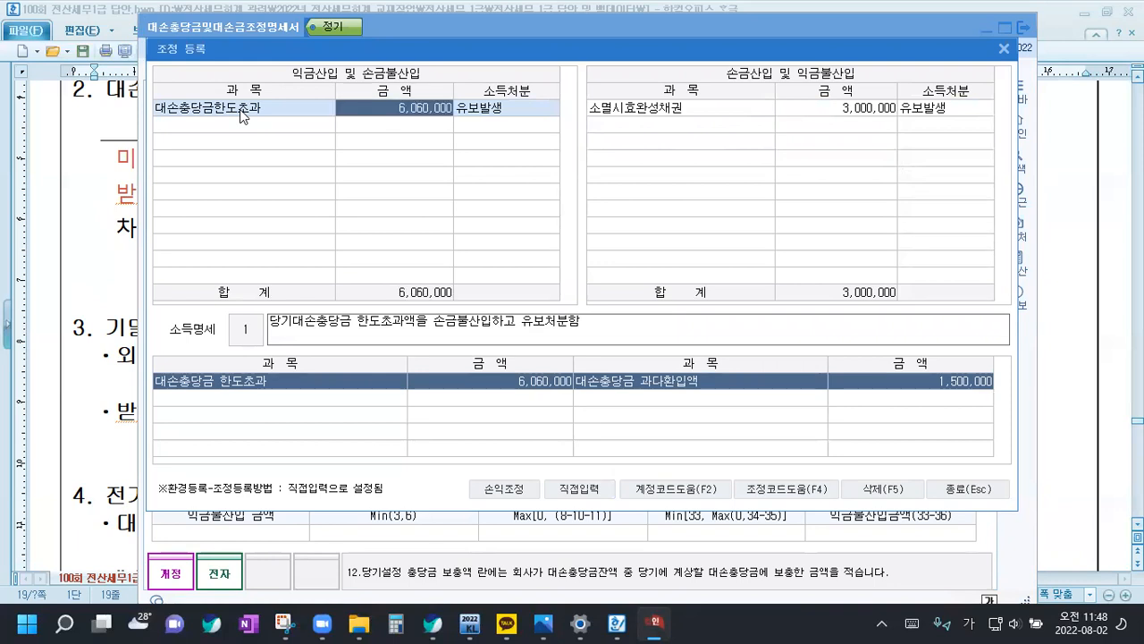
key(Return)
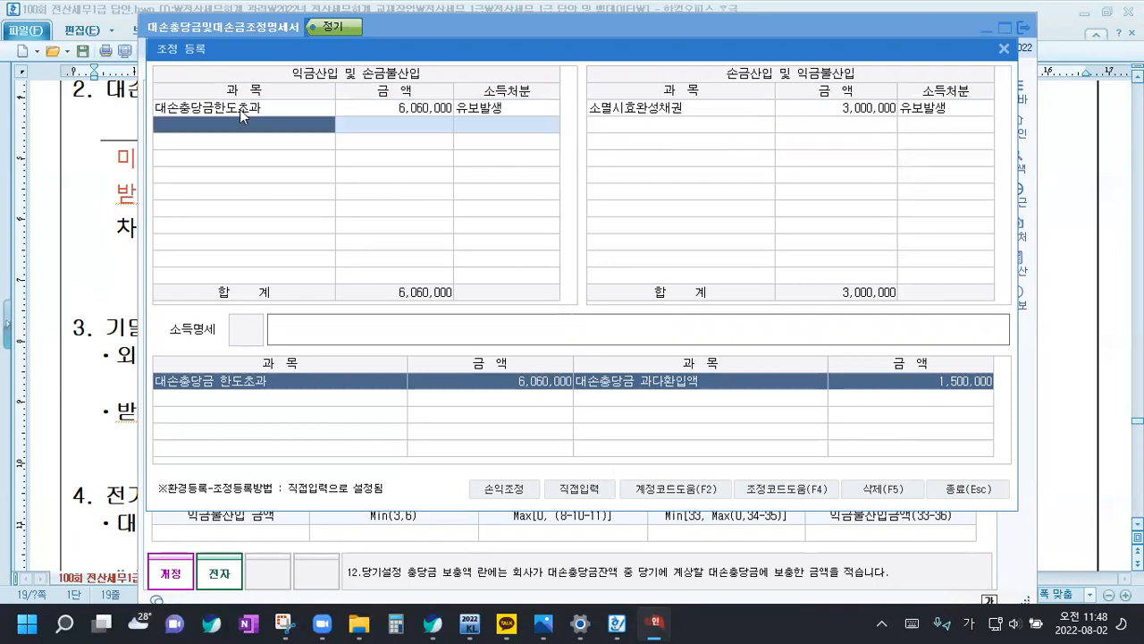
Add 전기대손충당금한도초과 under 손금산입 및 익금불산입 with 1,500,000 and 유보감소, and close the adjustment dialog and the statement
click(685, 125)
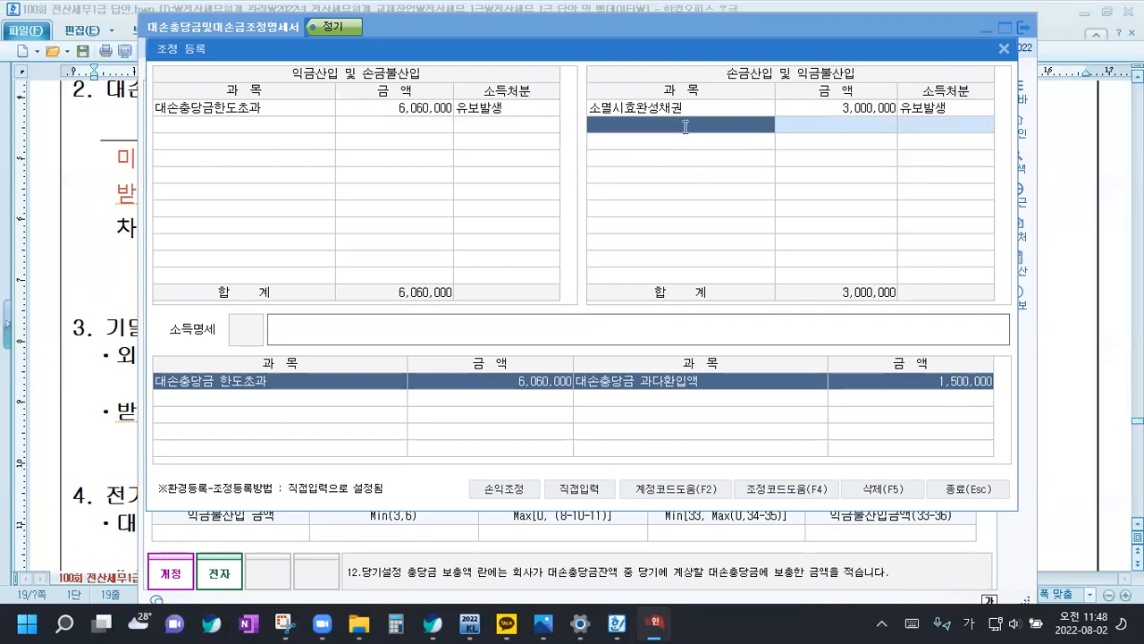
text(전기)
key(Return)
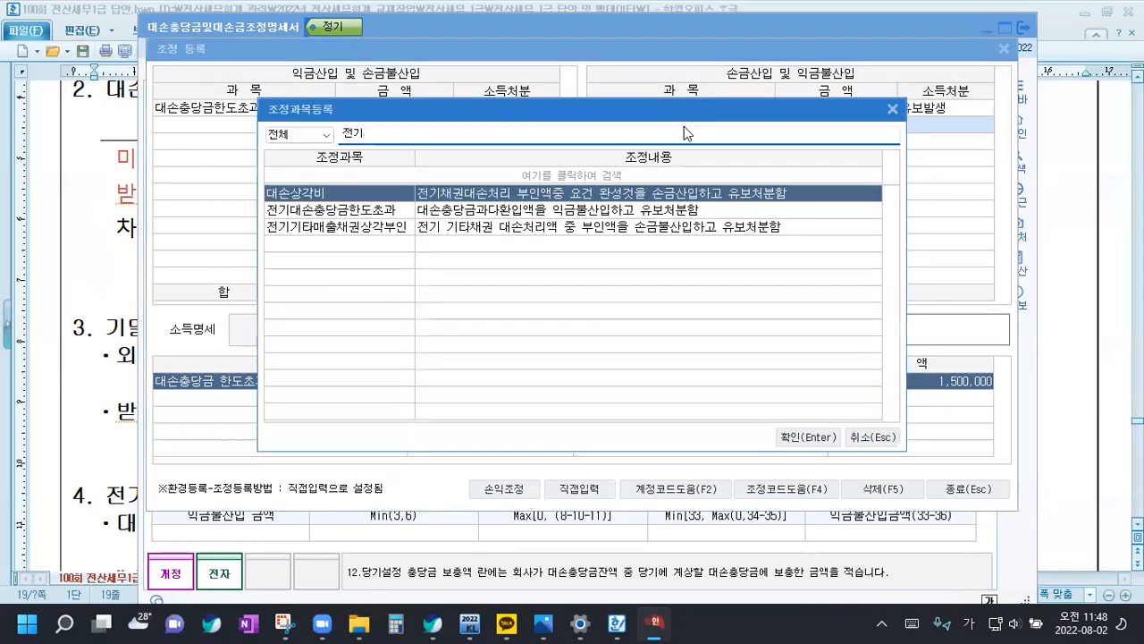
key(Down)
key(Return)
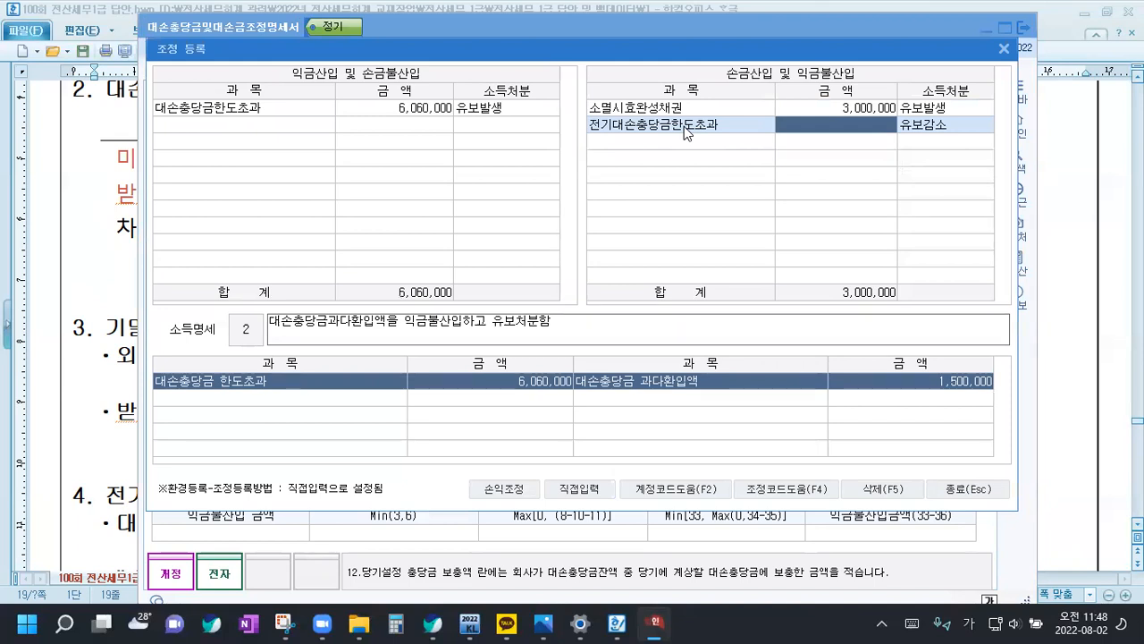
text(1,500,000)
key(Return)
key(Return)
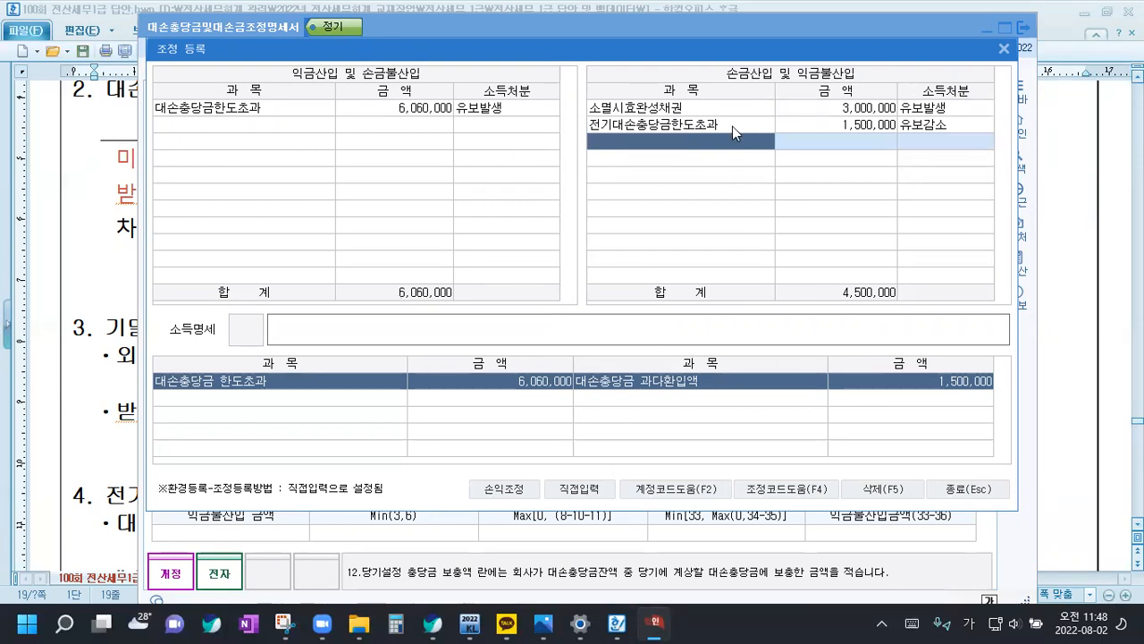
click(974, 491)
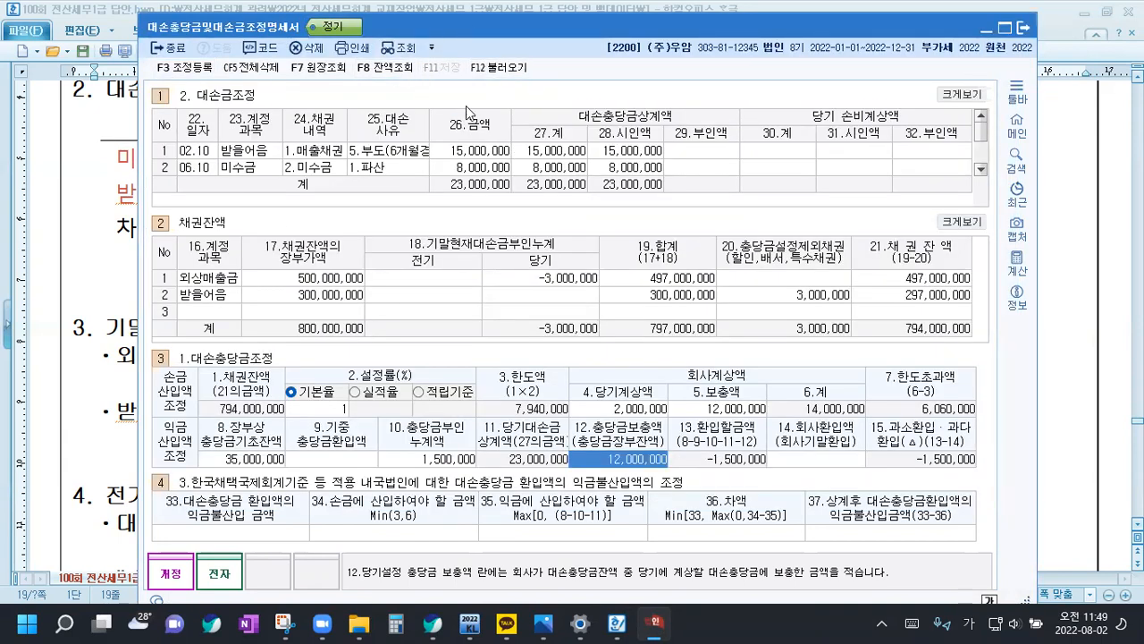
click(1023, 27)
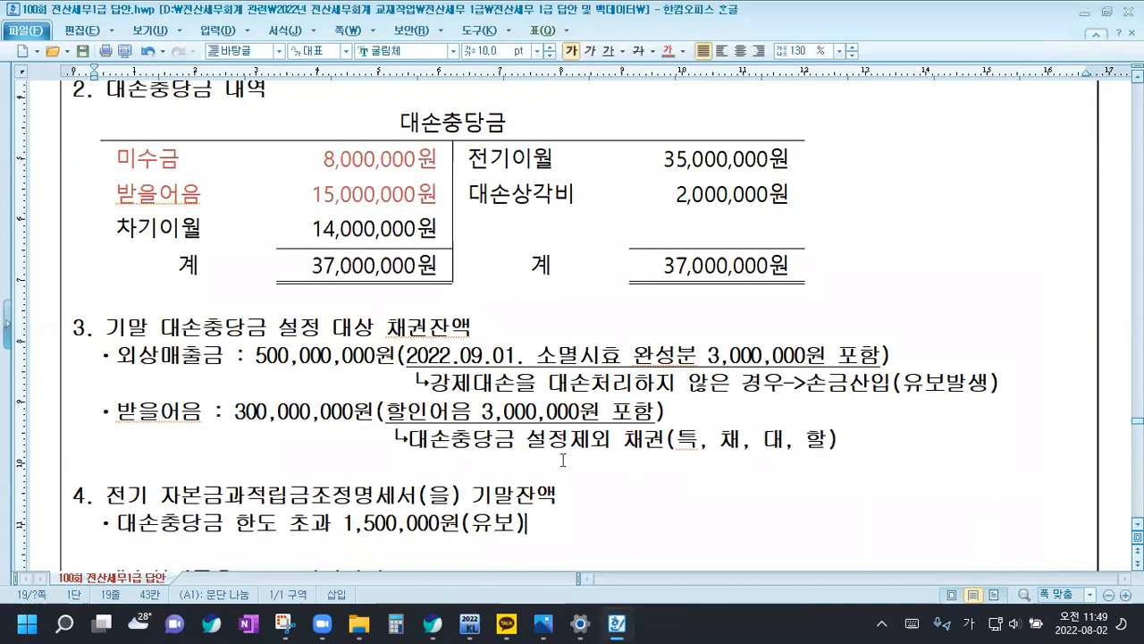
Colour the phrase 세무조정은 건별로 각각 처리한다 red in the heading of question [2]
scroll(511, 379, down, 3)
scroll(511, 379, down, 8)
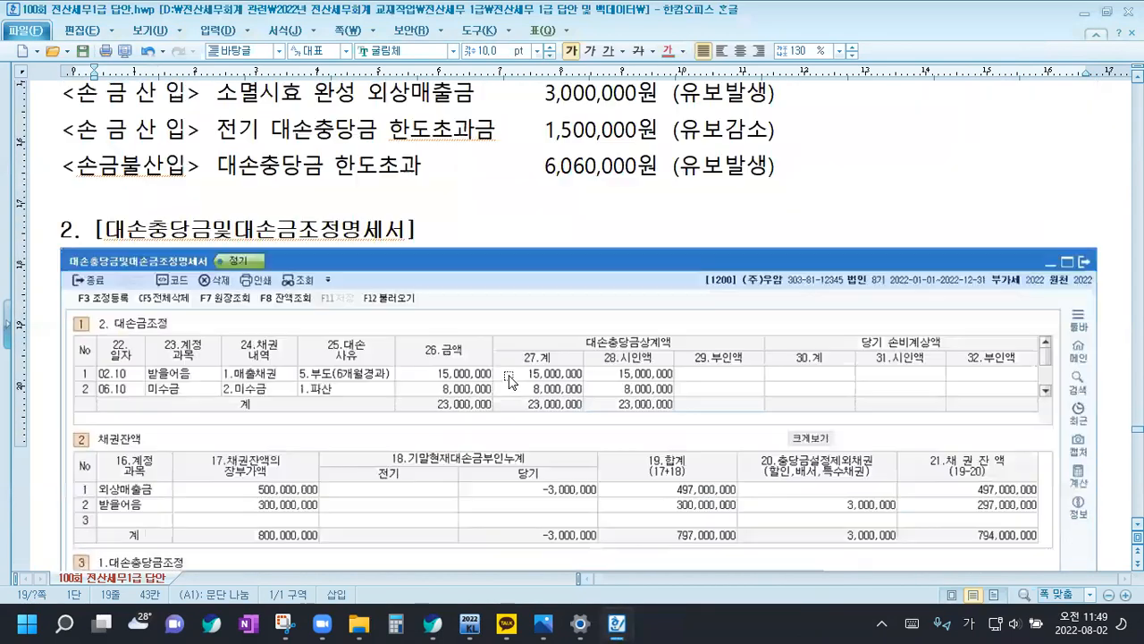
scroll(510, 379, down, 4)
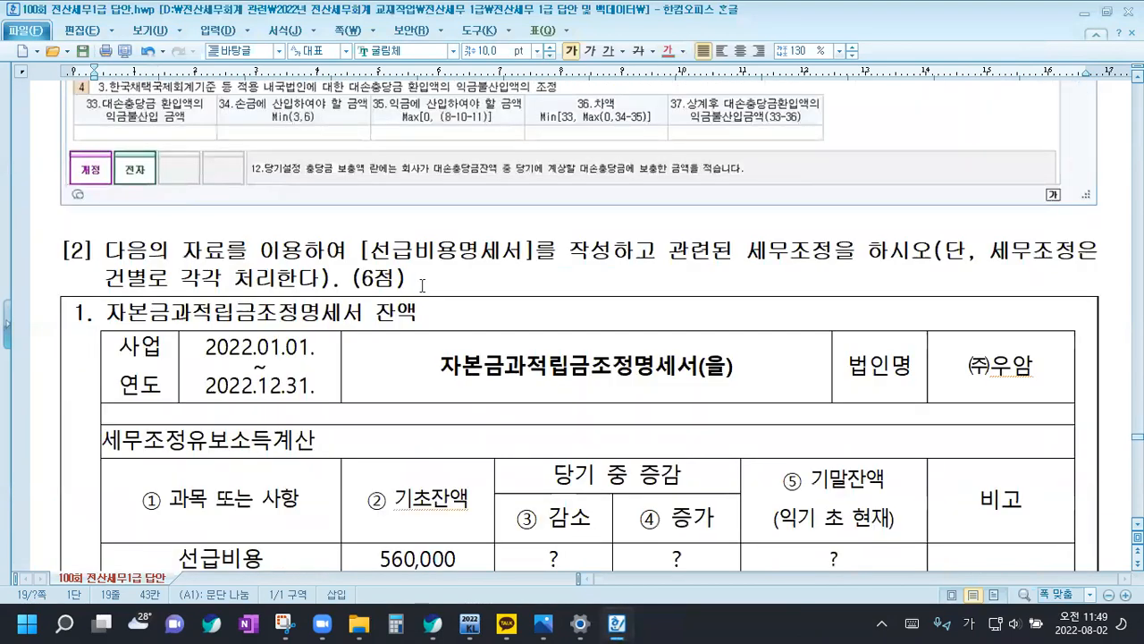
click(425, 279)
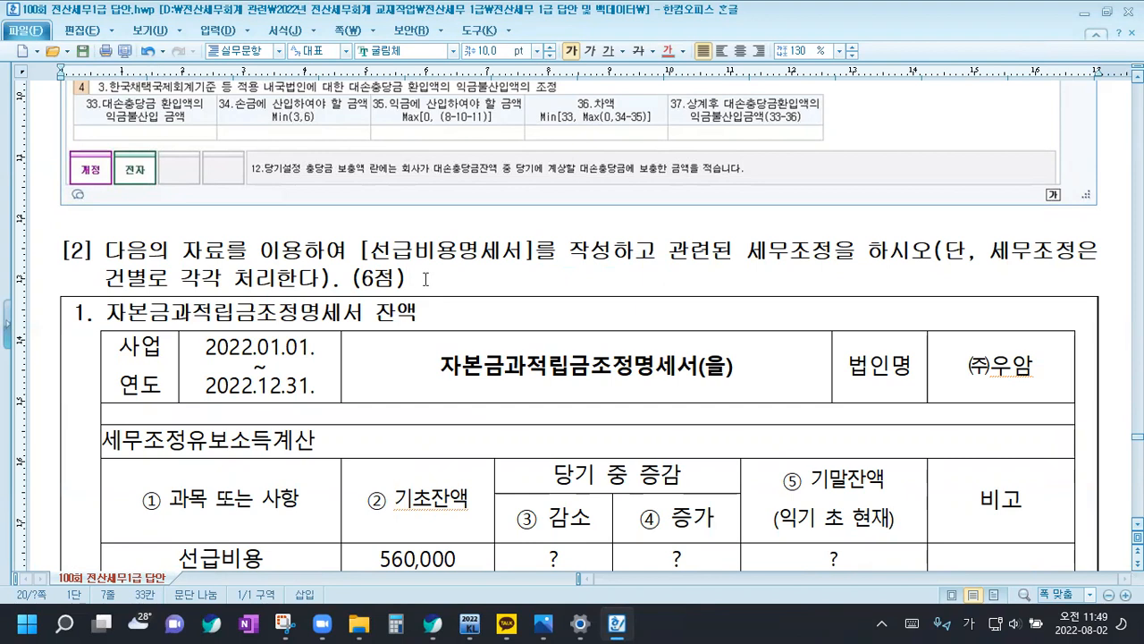
drag(992, 258, 319, 279)
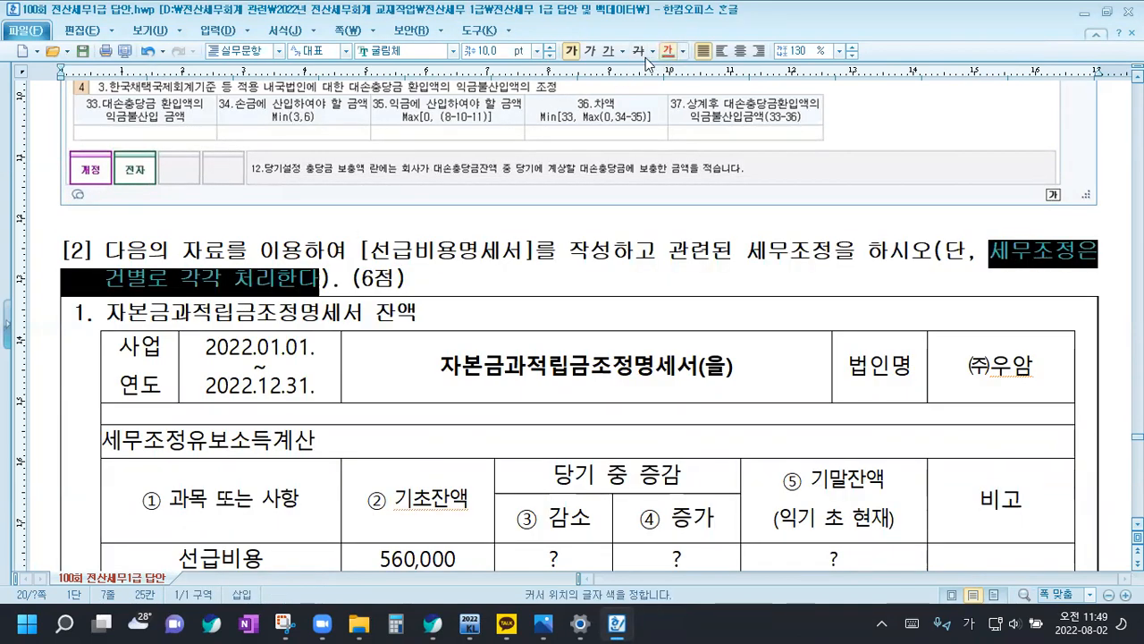
Start a note under question [2]'s [답] reading "*자동조정적오류인 재고자산평가증감, 선급비용과대.과소, 대손충당금한도초과,"
scroll(359, 388, down, 4)
scroll(340, 393, down, 12)
click(119, 129)
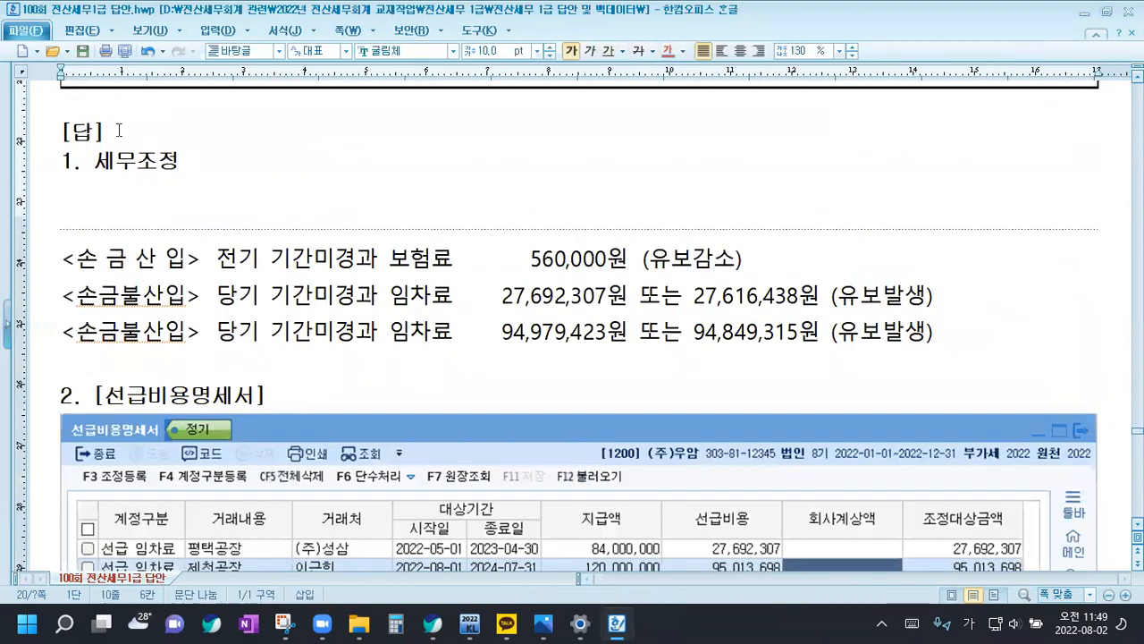
scroll(118, 130, up, 1)
key(Return)
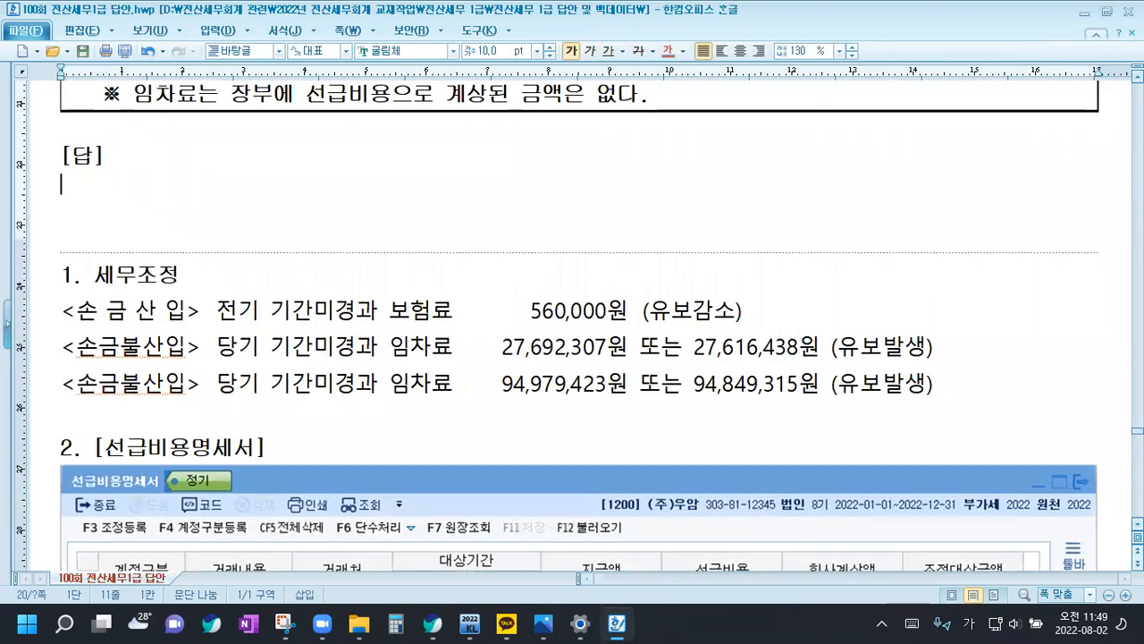
text(*자)
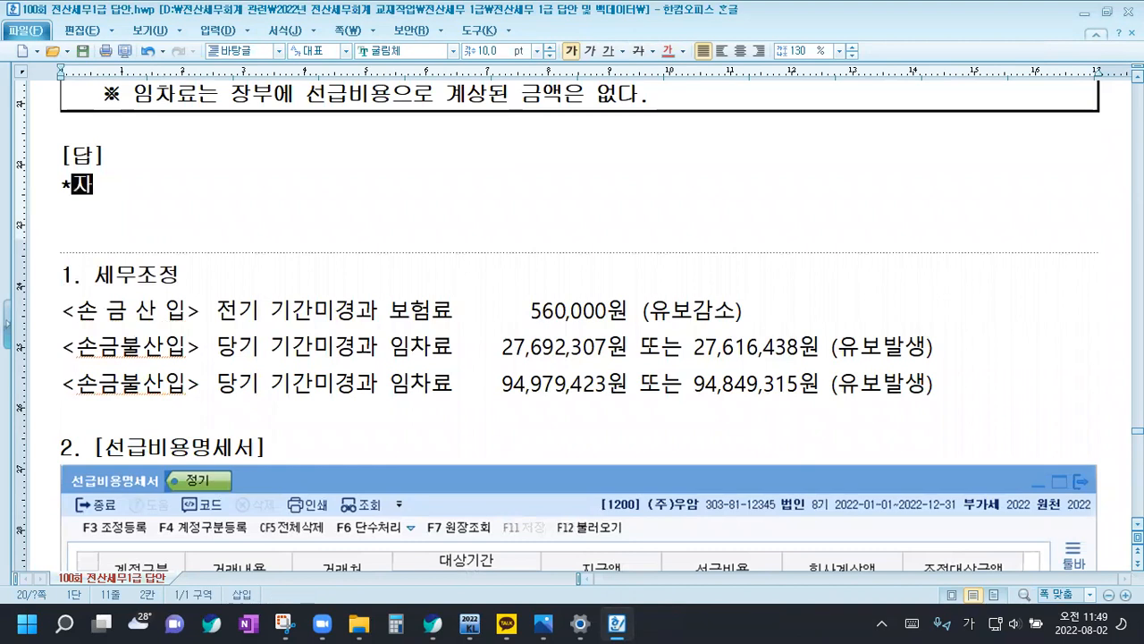
text(동조정적)
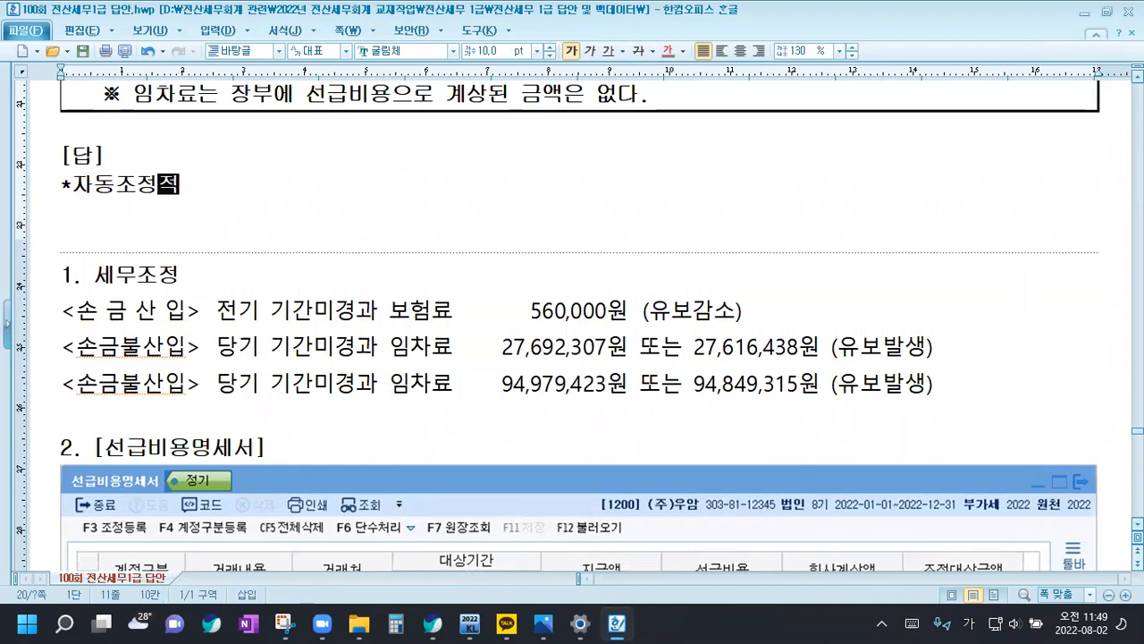
text(오류인 재고자산평ㄱ가증감, 선급비용과대.고과소, 대소손충당금한돛도초과, 당기미수지)
key(BackSpace)
key(BackSpace)
key(BackSpace)
key(BackSpace)
key(BackSpace)
key(BackSpace)
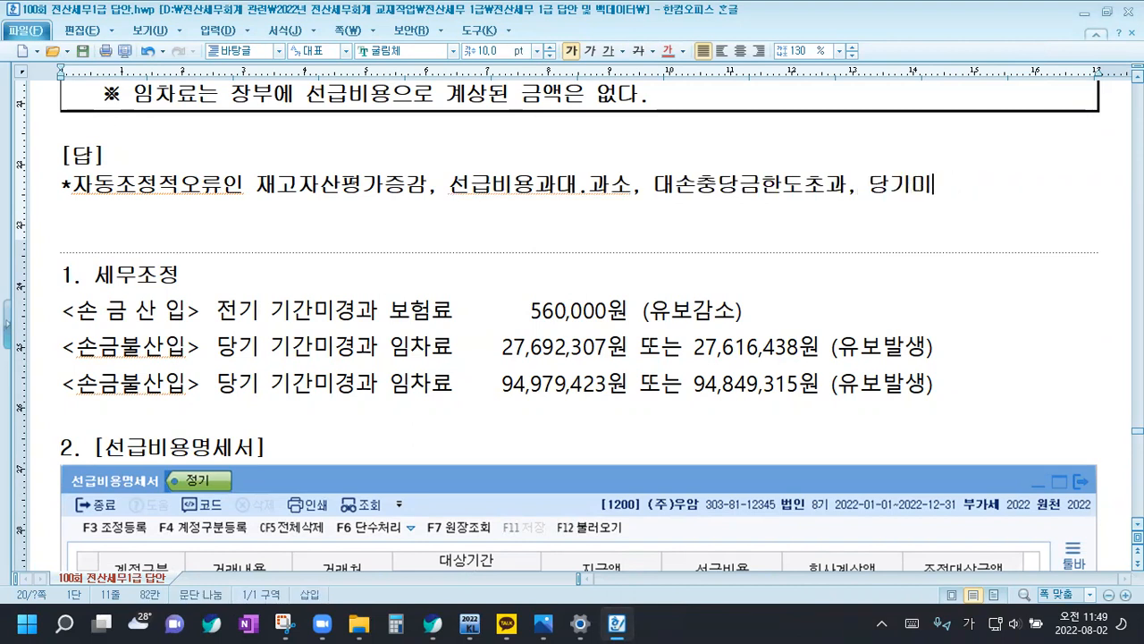
Complete the note with "미수이자는 다음연도 또는 차기 이후연도에 반대의 세무조정으로 제거", continuing on a second line
text(미수잇)
text(자는 )
text(다음연도)
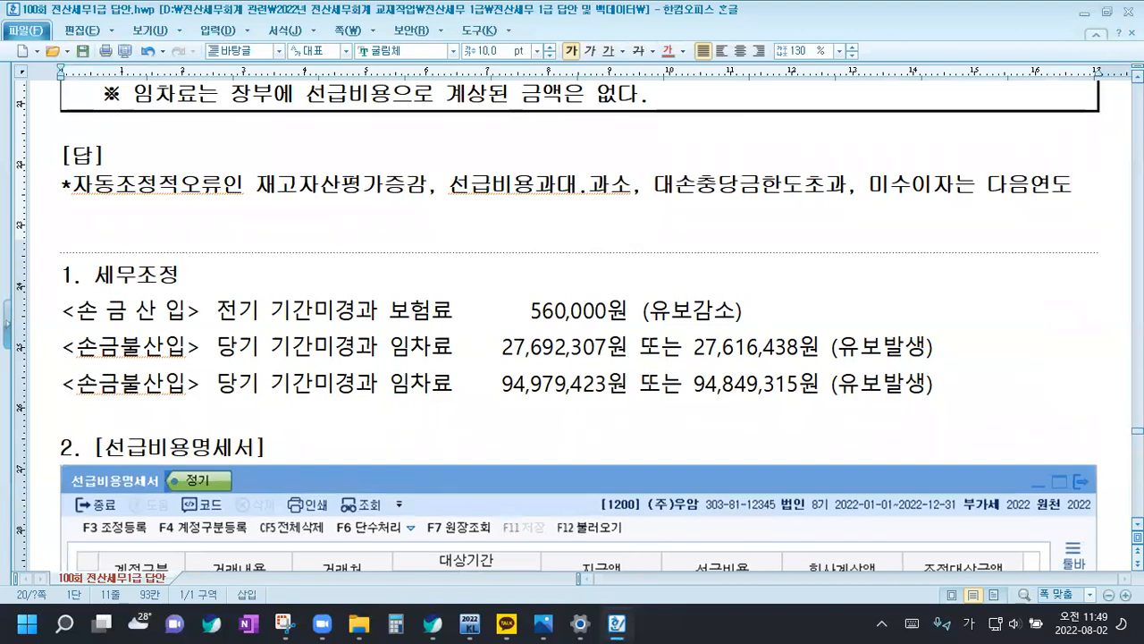
key(Return)
text(또는 차기 이)
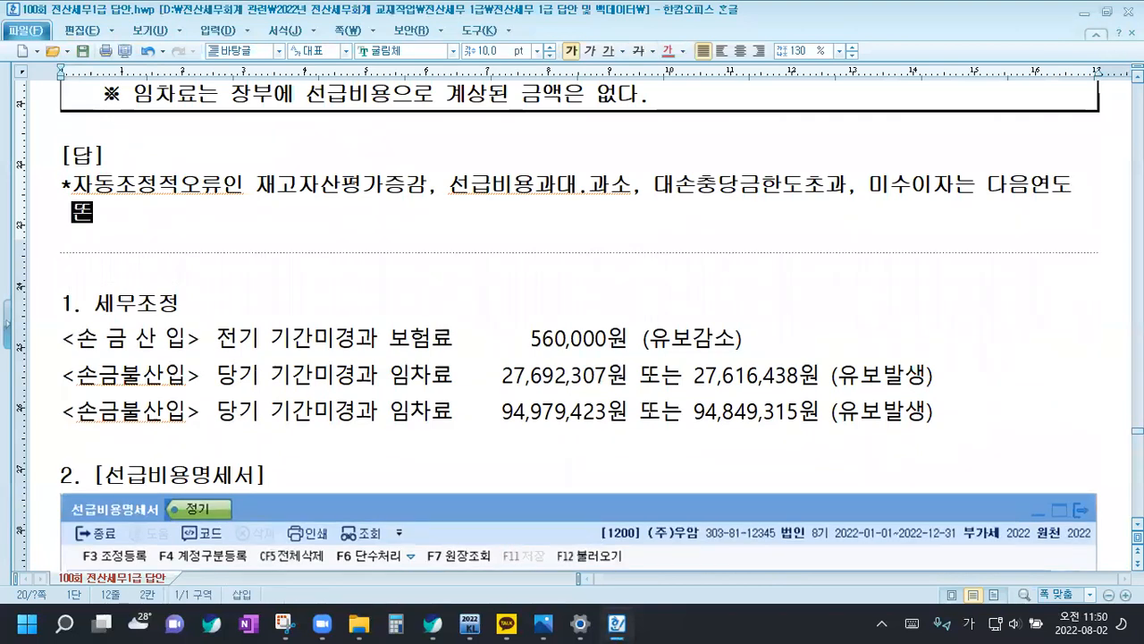
text(후연도에 반대으)
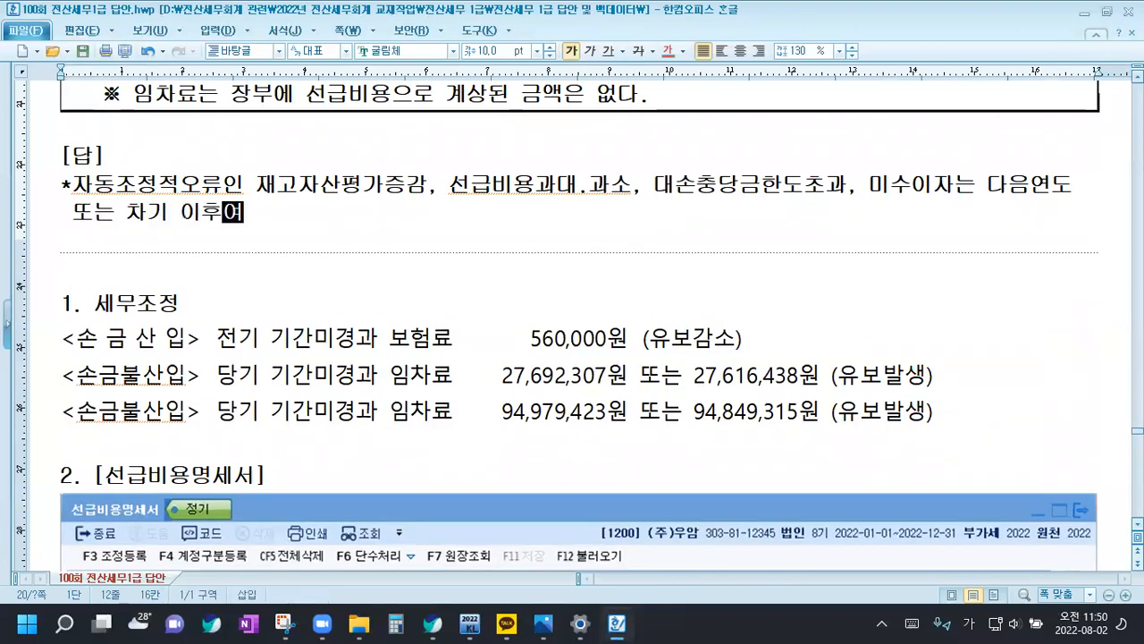
text( 세무조정으로 )
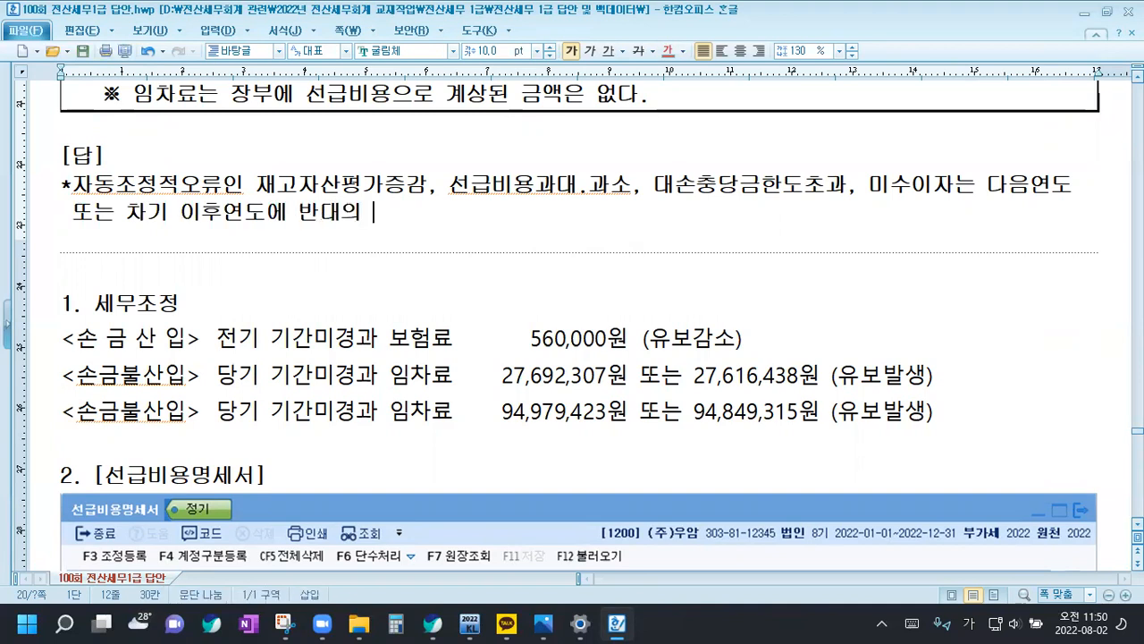
text(제거)
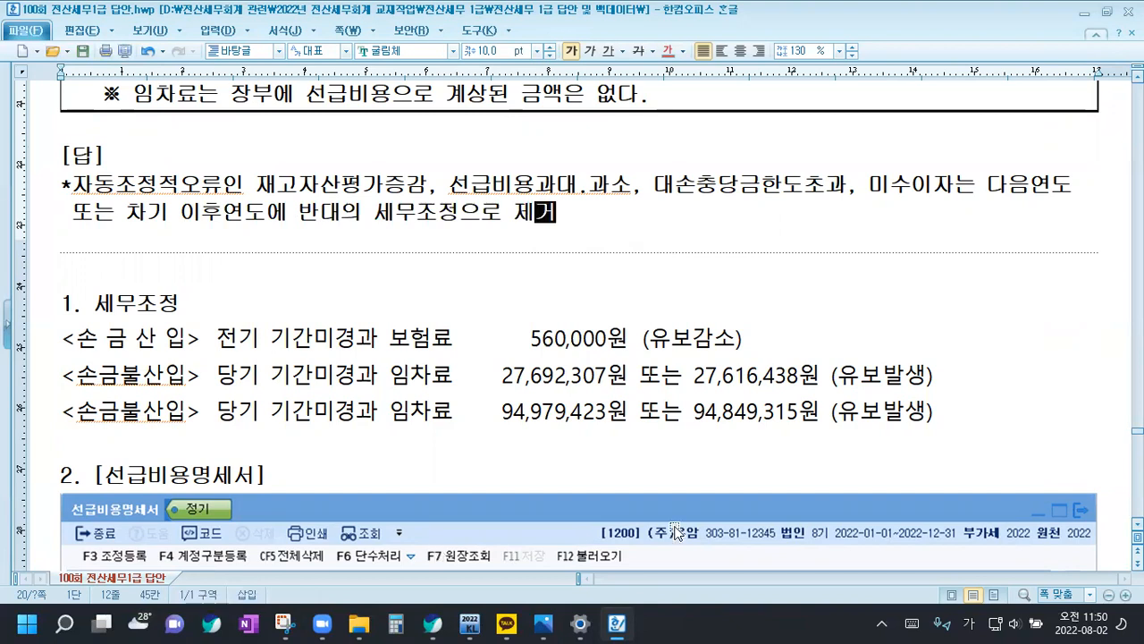
Examine question [2]'s 자본금과적립금조정명세서(을) table, including the 사업연도 and the 기초잔액 of 선급비용
scroll(676, 531, up, 5)
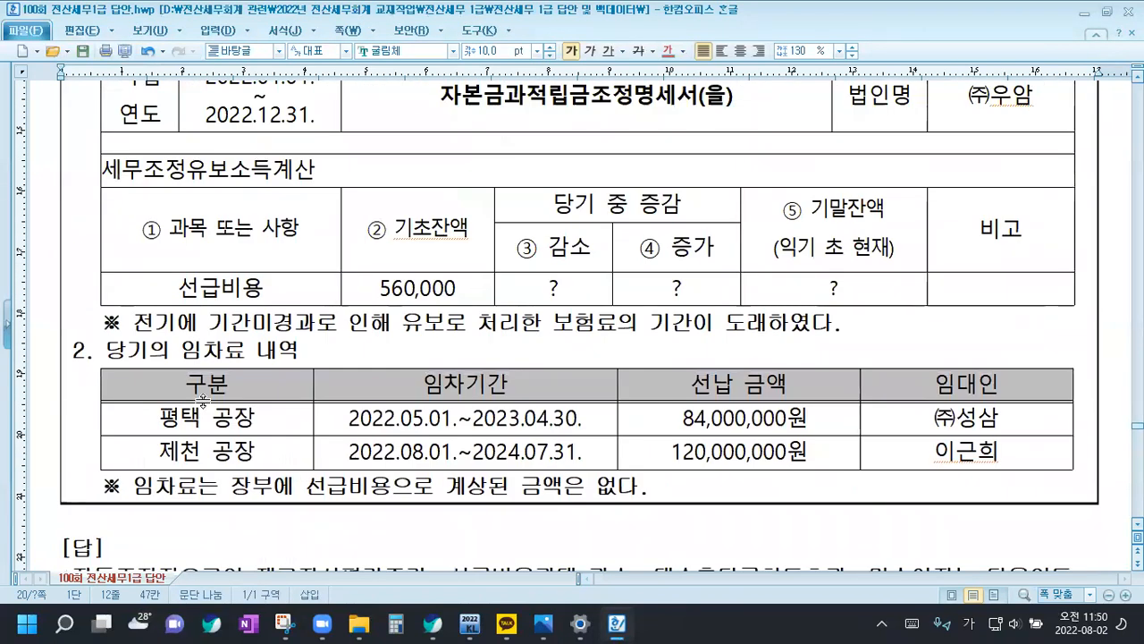
scroll(155, 336, up, 3)
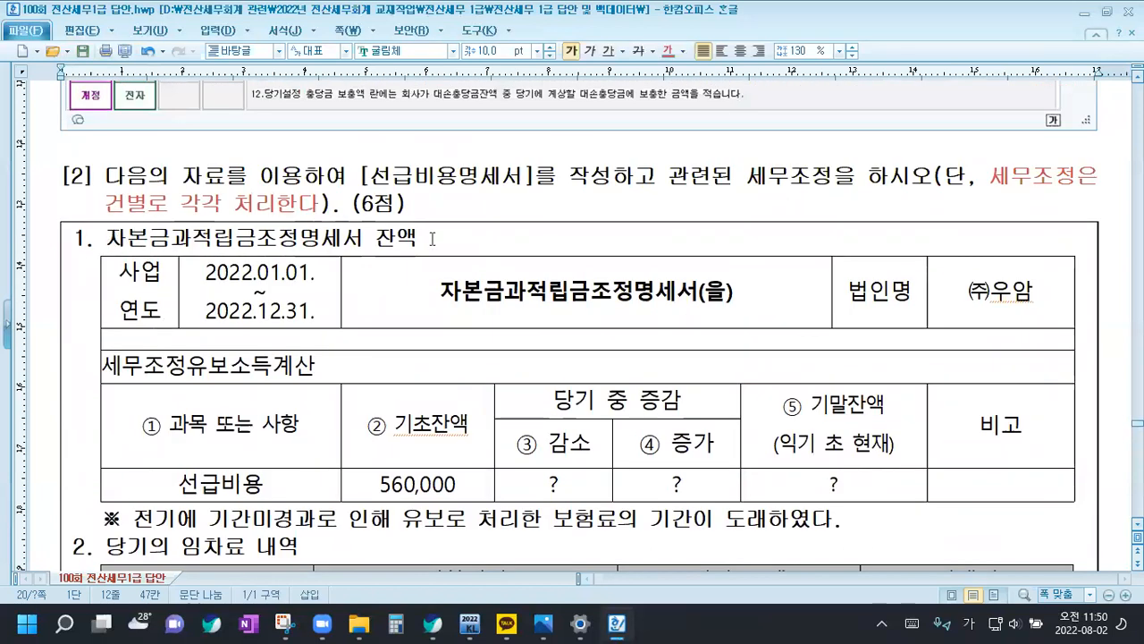
click(213, 276)
drag(213, 276, 317, 314)
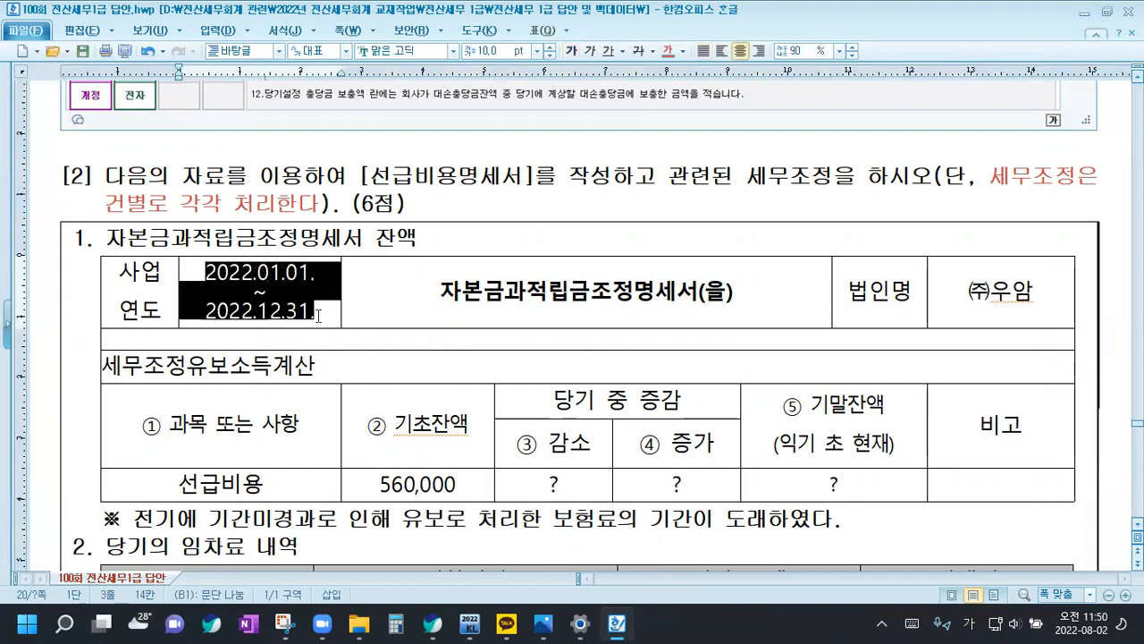
scroll(318, 315, down, 2)
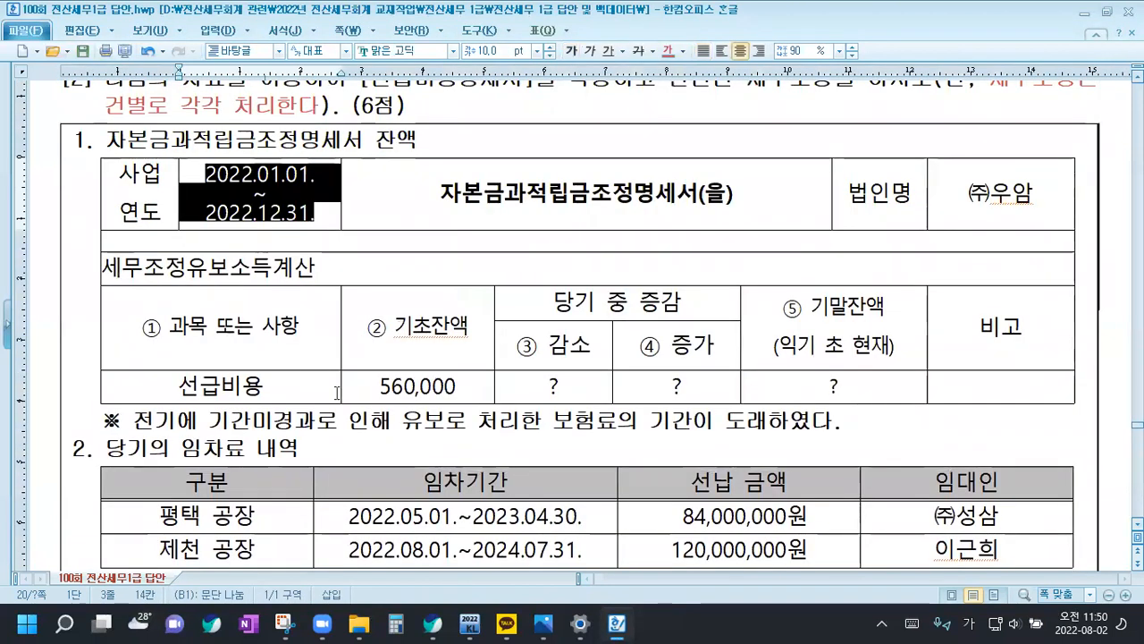
scroll(337, 392, down, 1)
drag(376, 289, 475, 293)
click(474, 294)
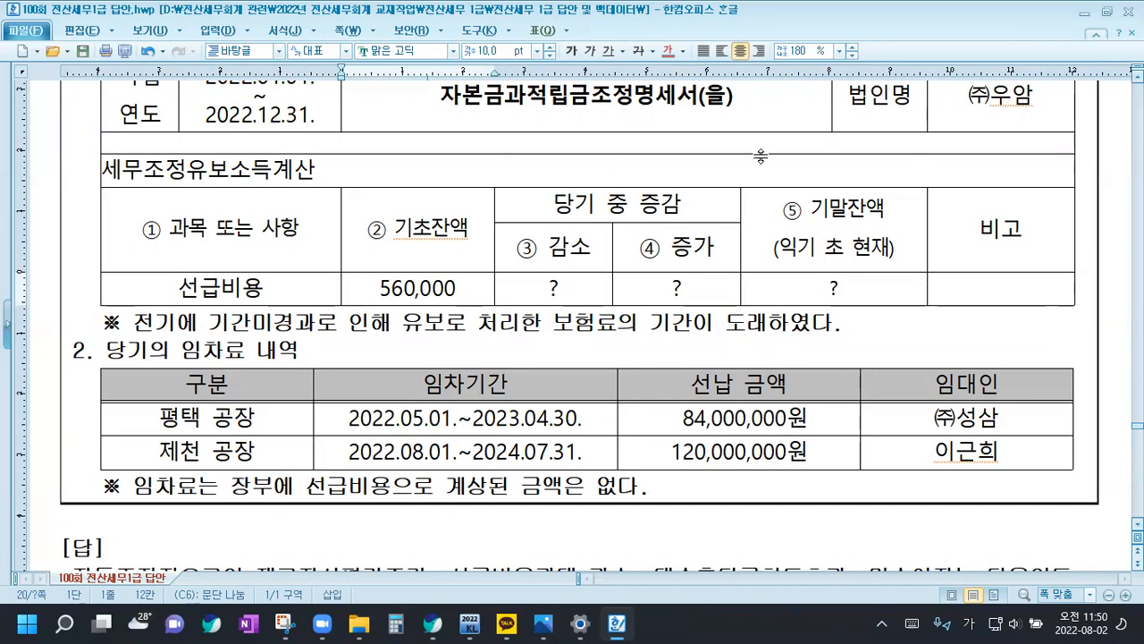
drag(379, 290, 467, 284)
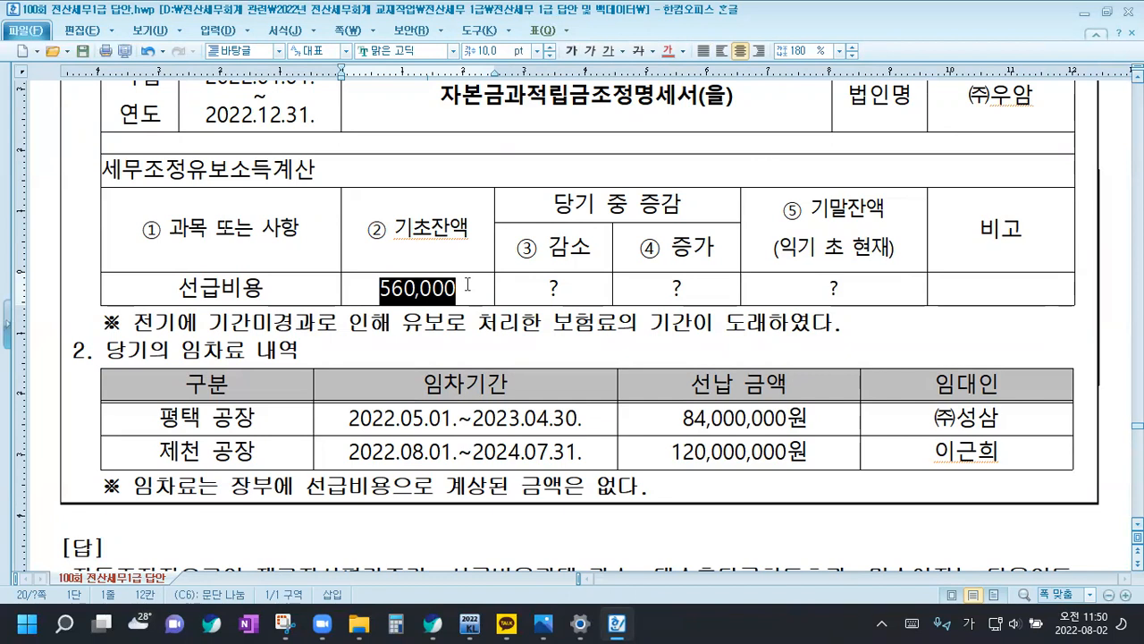
click(420, 289)
drag(372, 286, 483, 290)
click(483, 293)
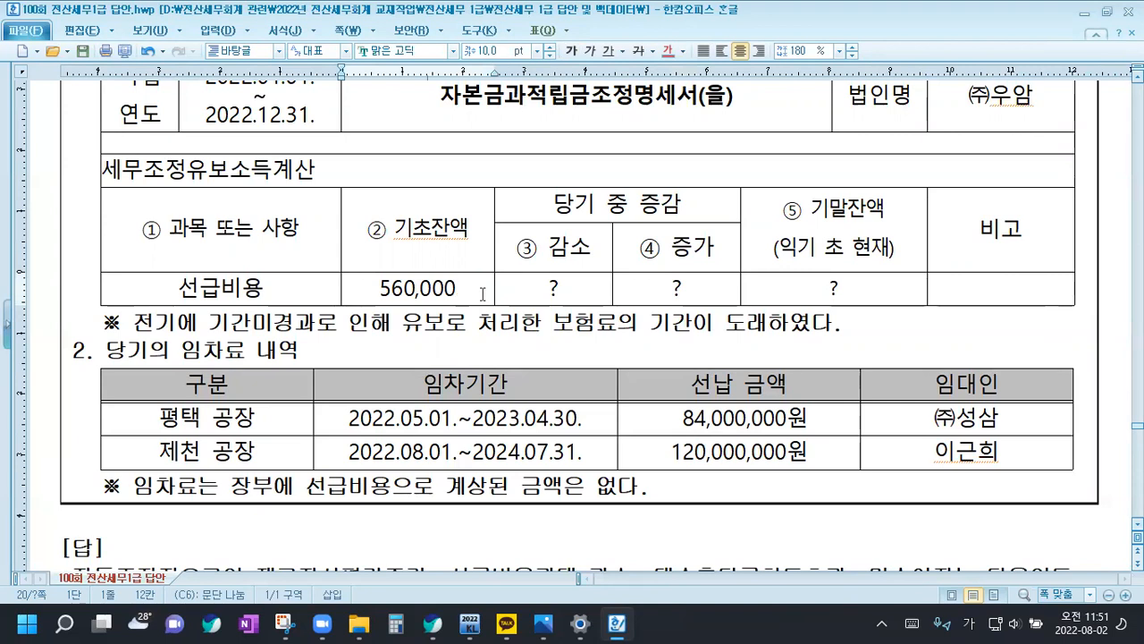
Switch to KcLep and open the 선급비용명세서 with its 조정 등록 dialog
click(470, 624)
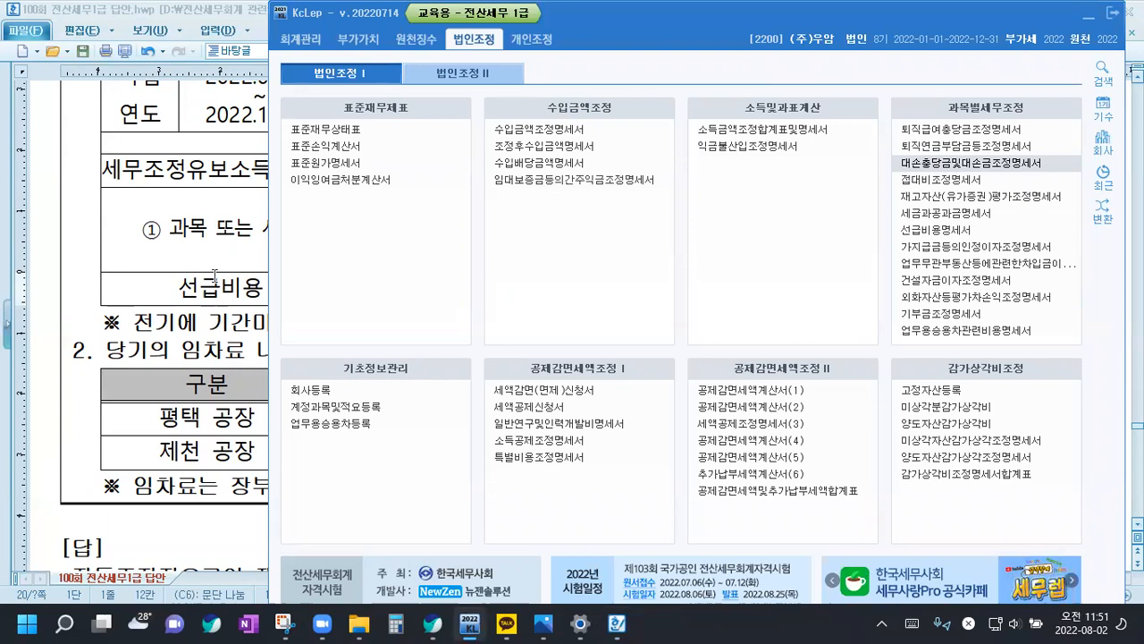
click(215, 244)
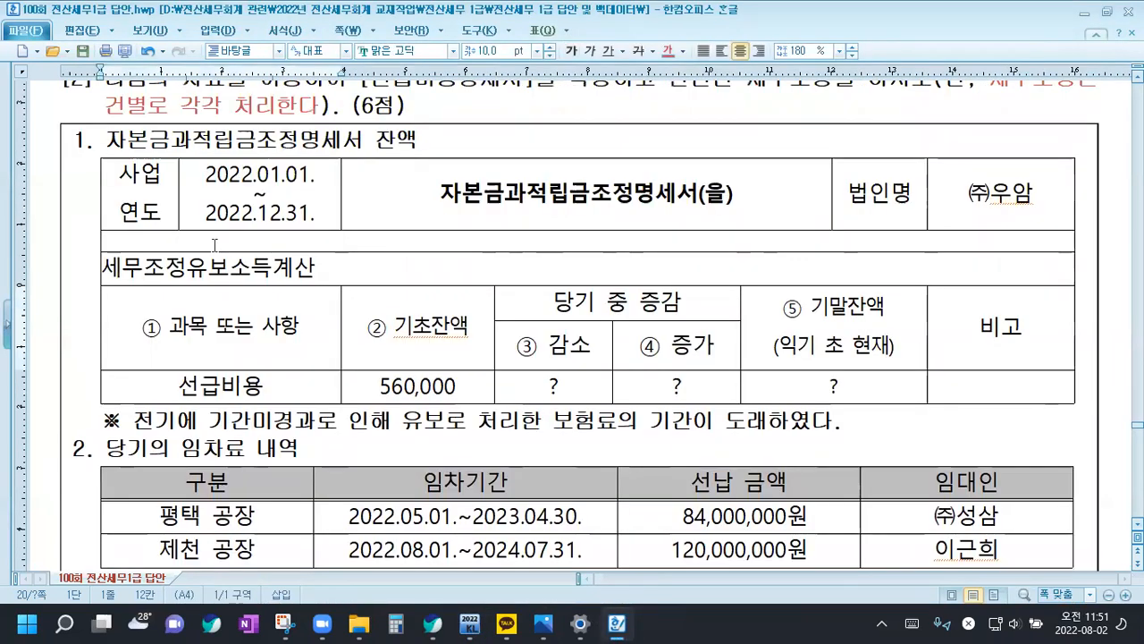
click(470, 624)
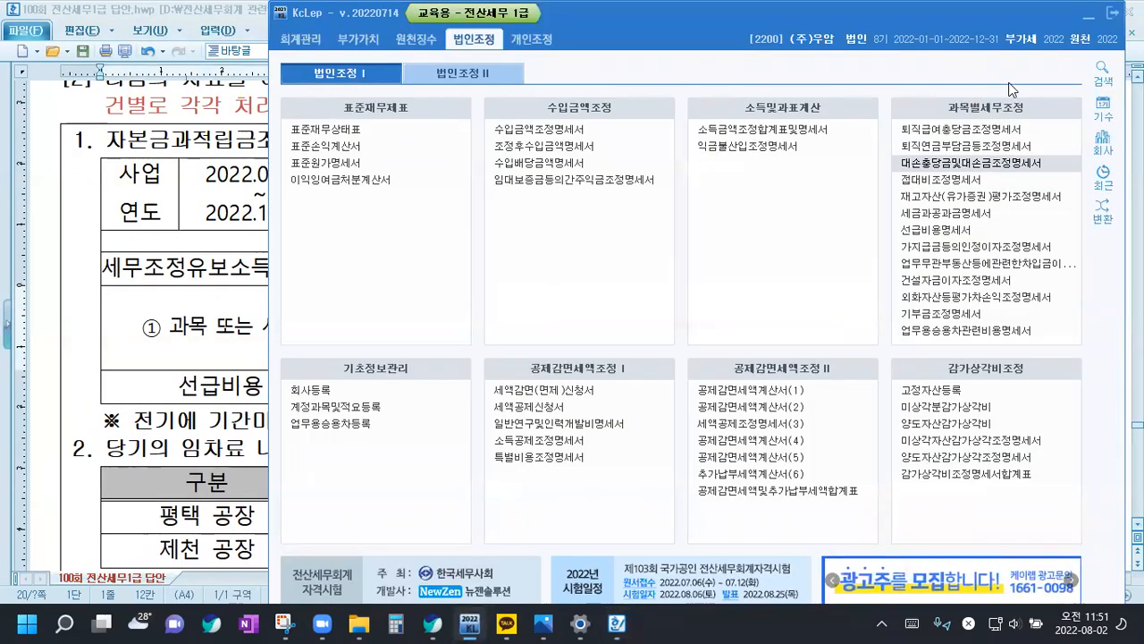
click(958, 234)
click(136, 68)
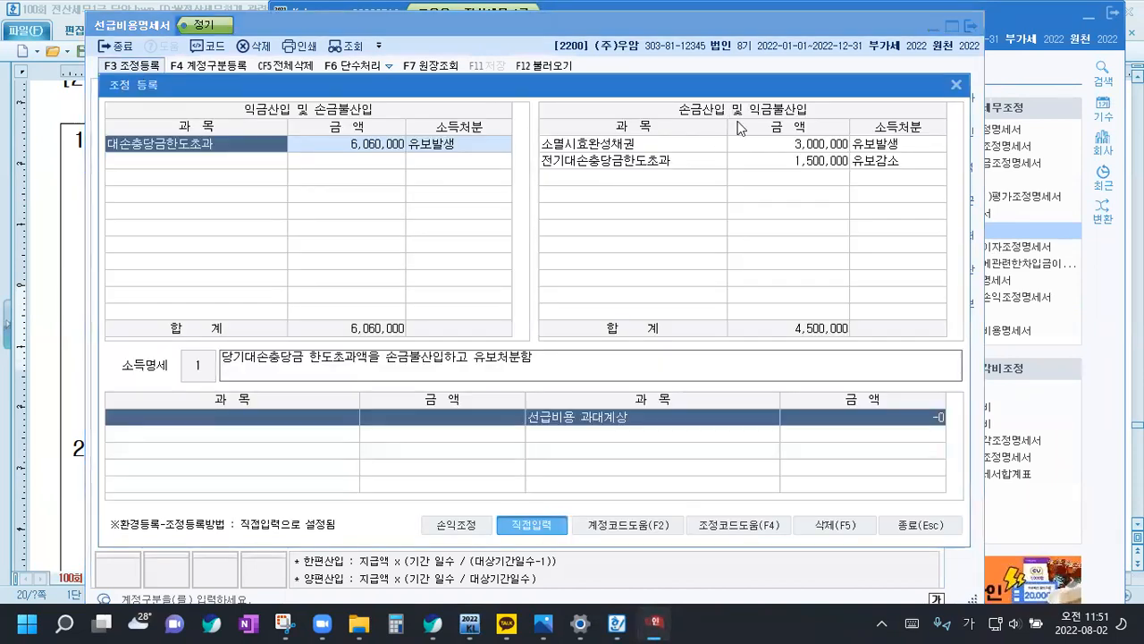
Add 전기선급비용(보험료)과소계상 under 손금산입 및 익금불산입 with 560,000 and 유보감소, and close the adjustment dialog
click(611, 179)
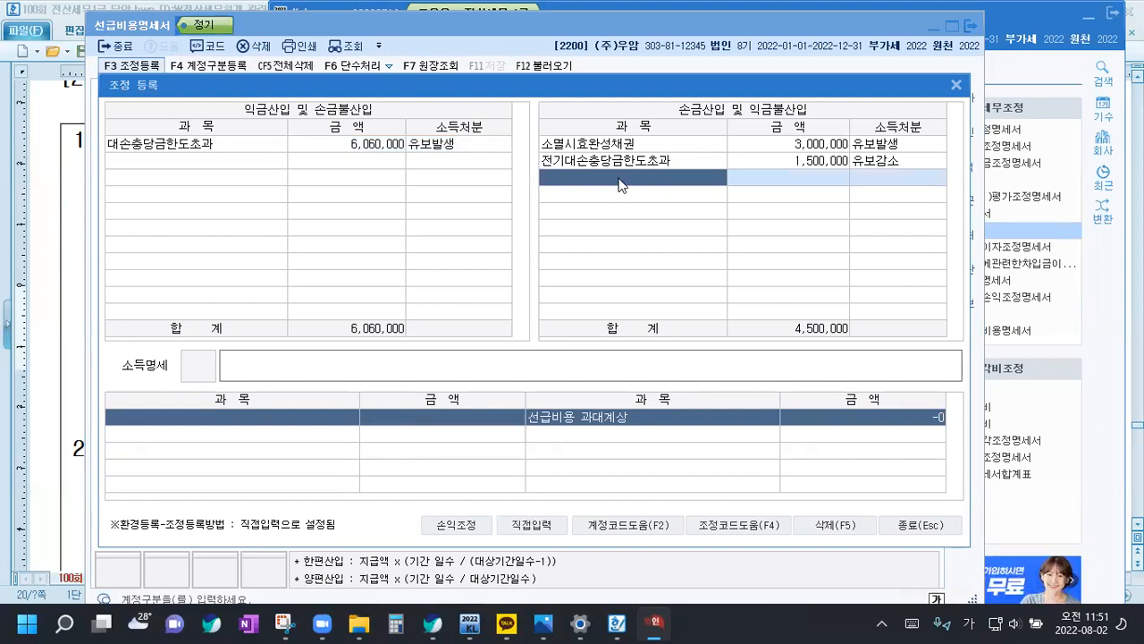
text(세)
text(급)
key(Return)
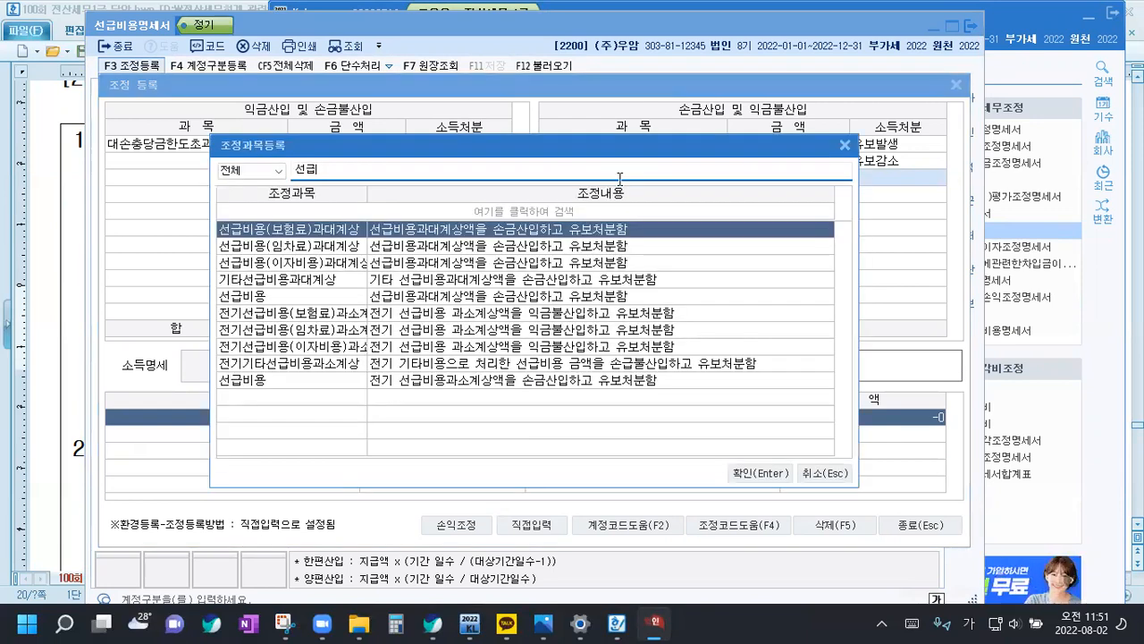
key(Down)
key(Down)
key(Down)
key(Down)
key(Down)
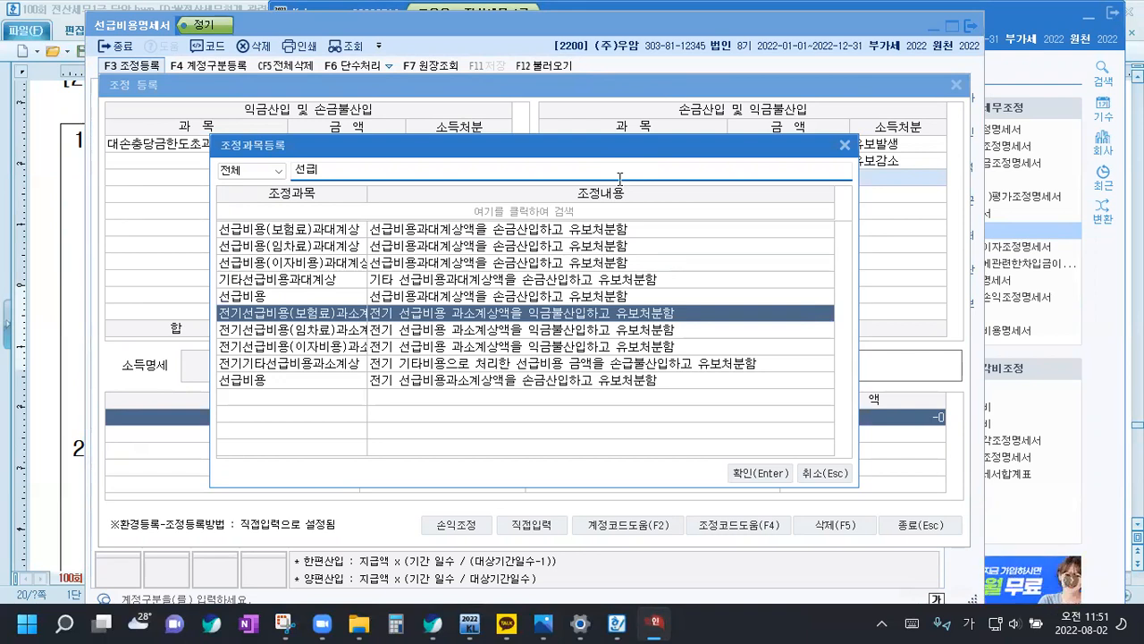
key(Return)
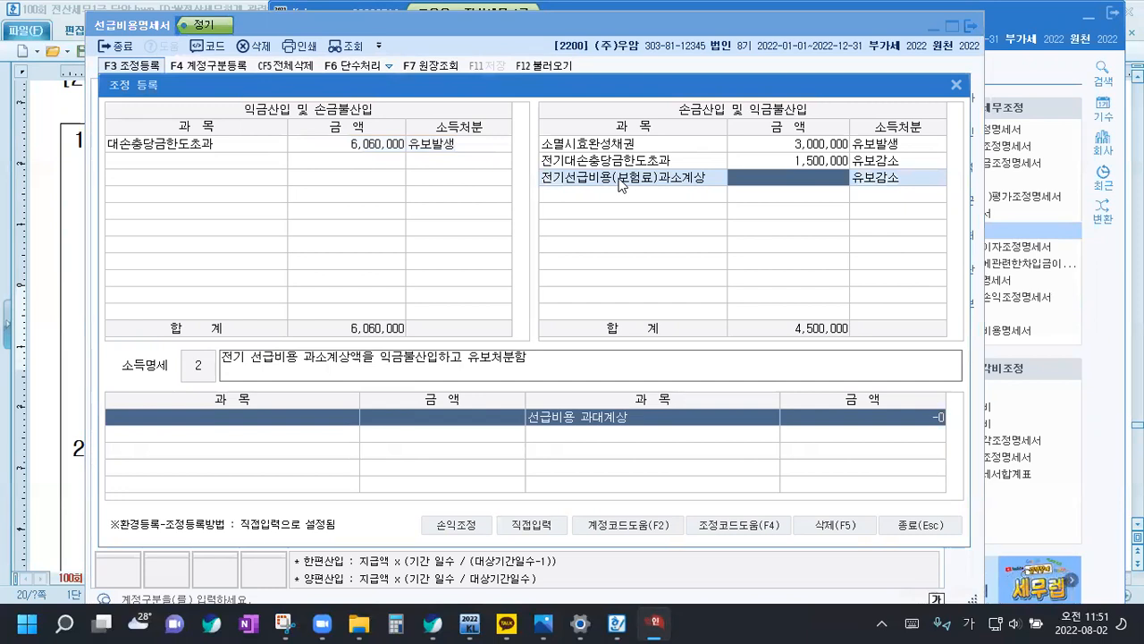
text(5600000)
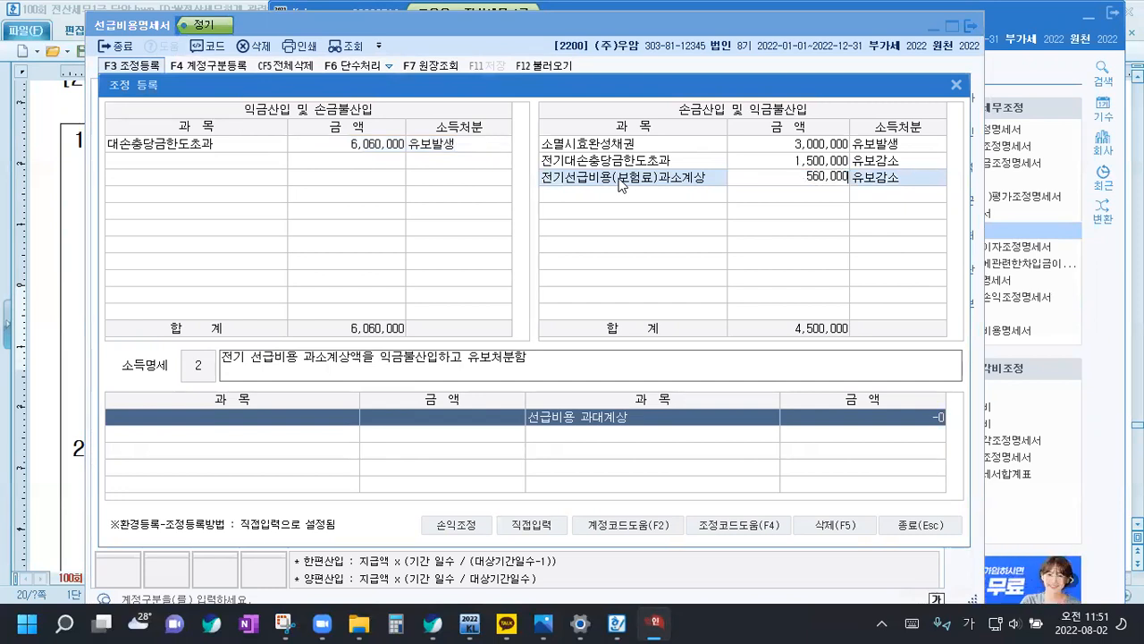
key(Return)
key(Return)
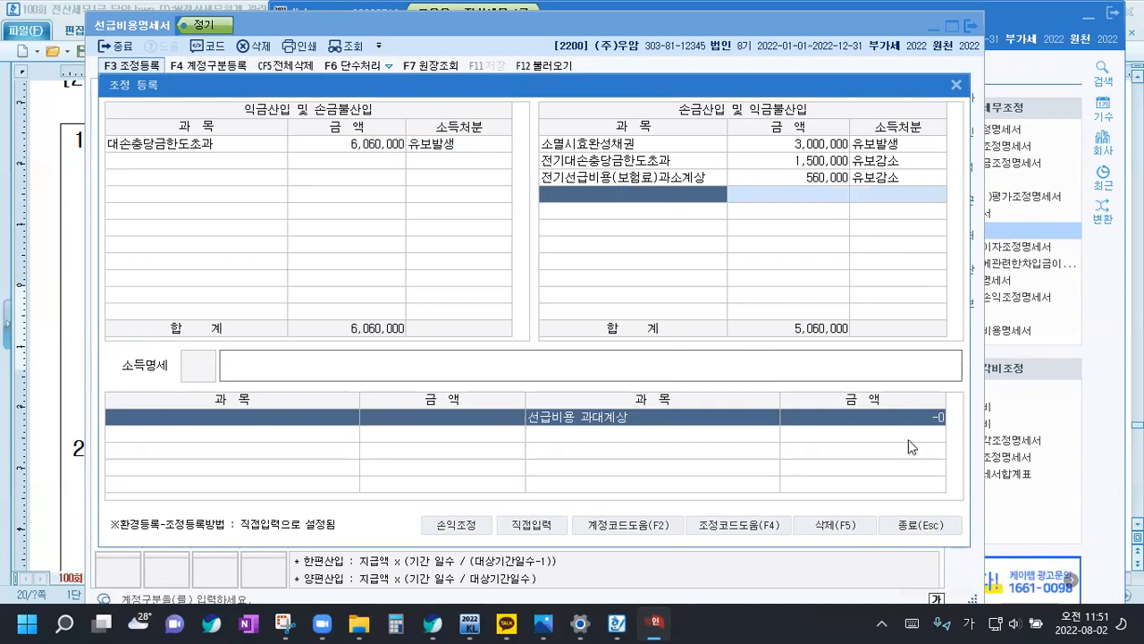
click(910, 527)
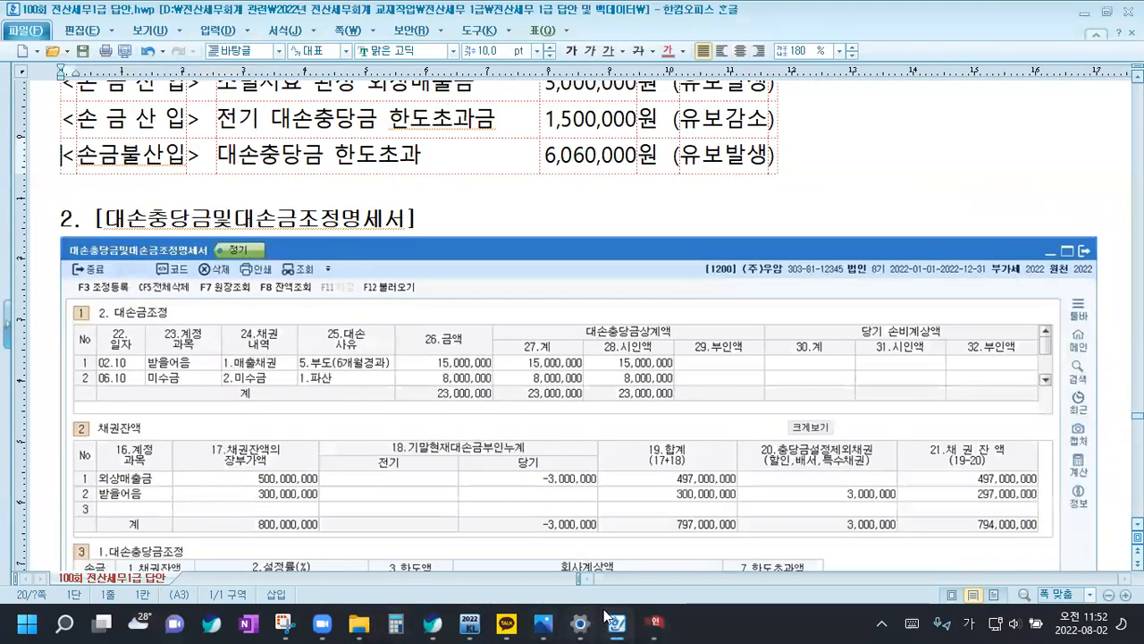
In the Hangul document, return to question [2] and insert a blank line between the 보험료 note and "2. 당기의 임차료 내역"
scroll(309, 186, up, 5)
scroll(326, 379, down, 15)
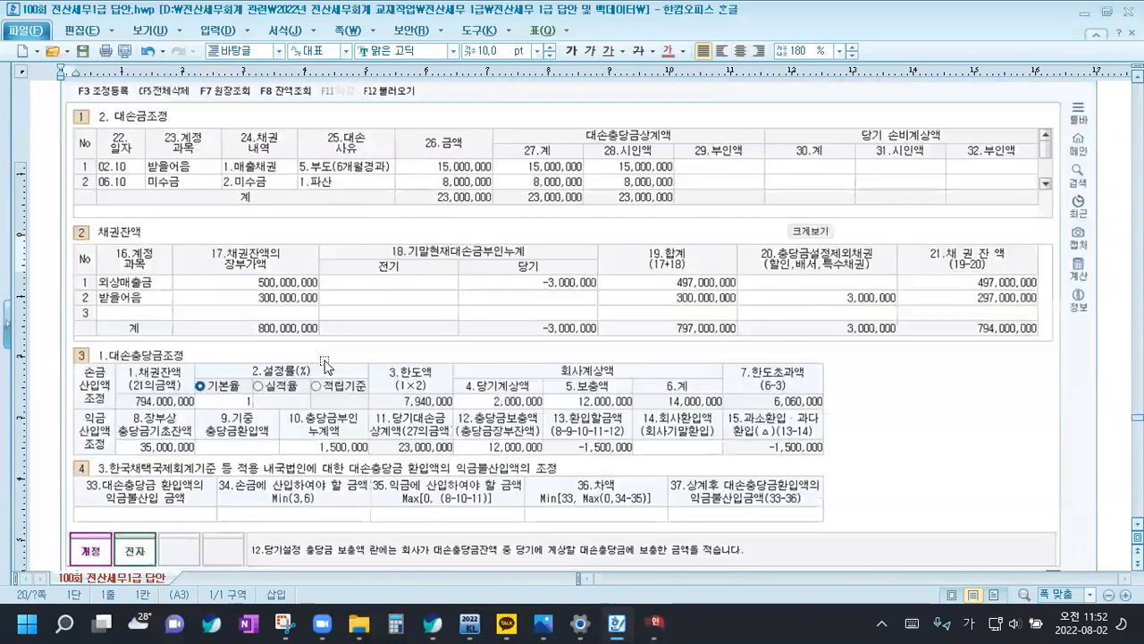
scroll(330, 360, down, 2)
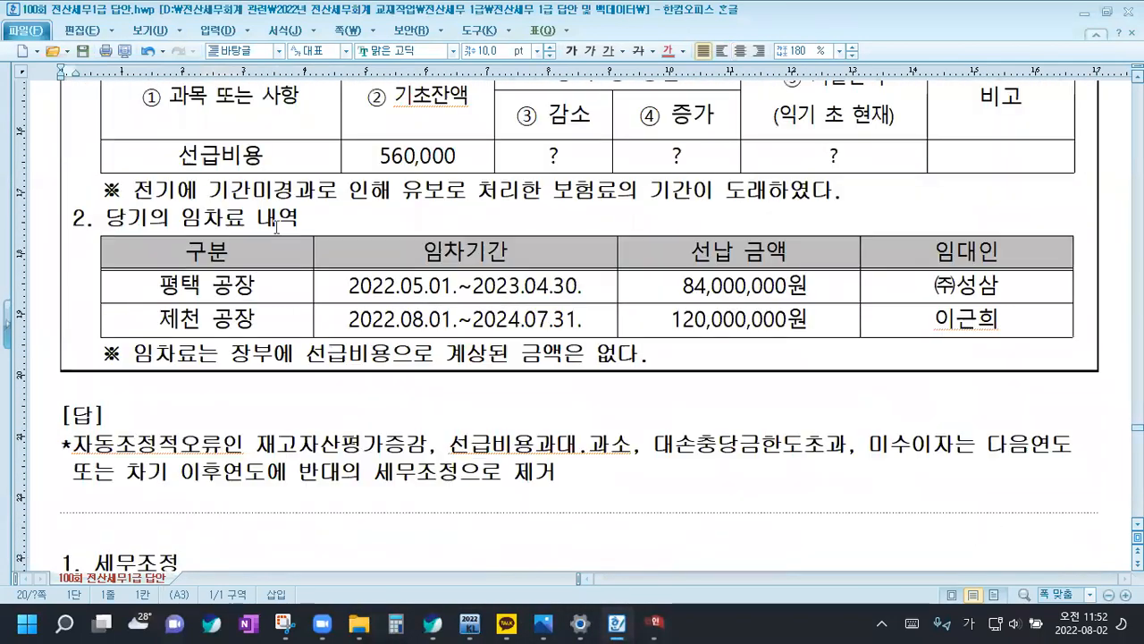
click(891, 200)
key(Return)
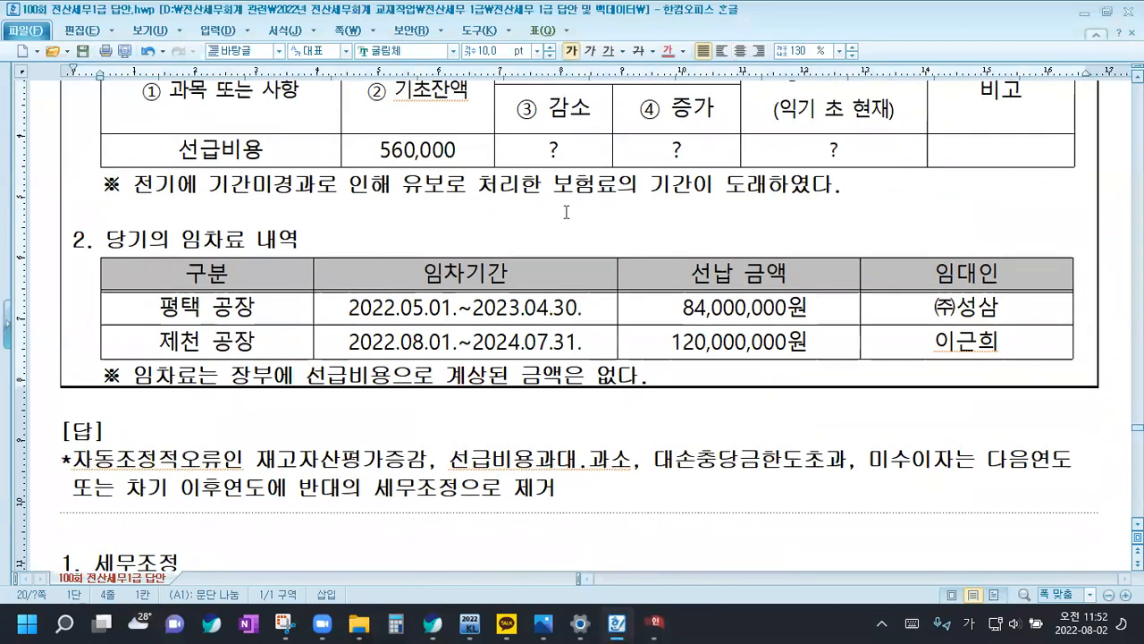
Examine question [2]'s 선급비용 row and 보험료 note, and the rent table's factories, 임차기간, 선납 금액 and 임대인
double_click(204, 152)
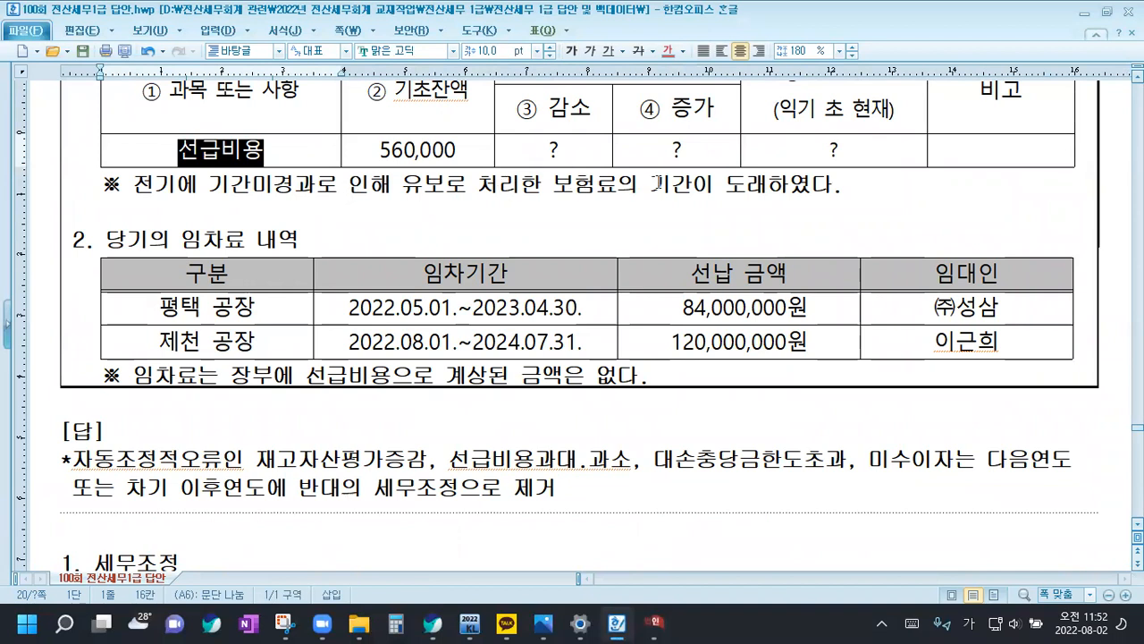
click(740, 184)
drag(740, 185, 767, 186)
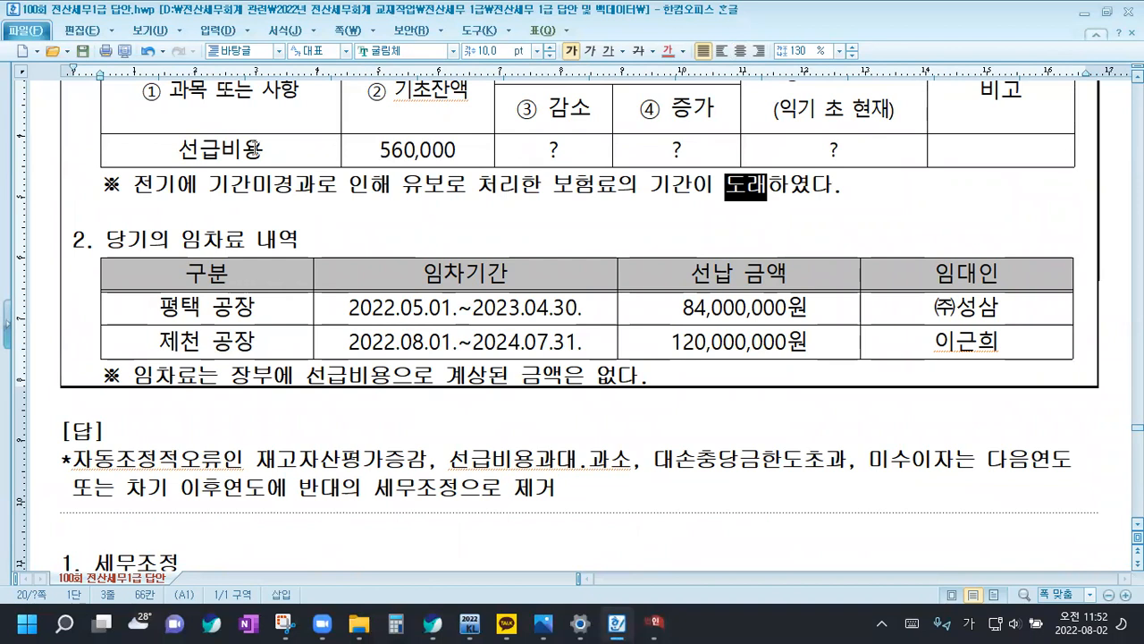
scroll(255, 149, down, 2)
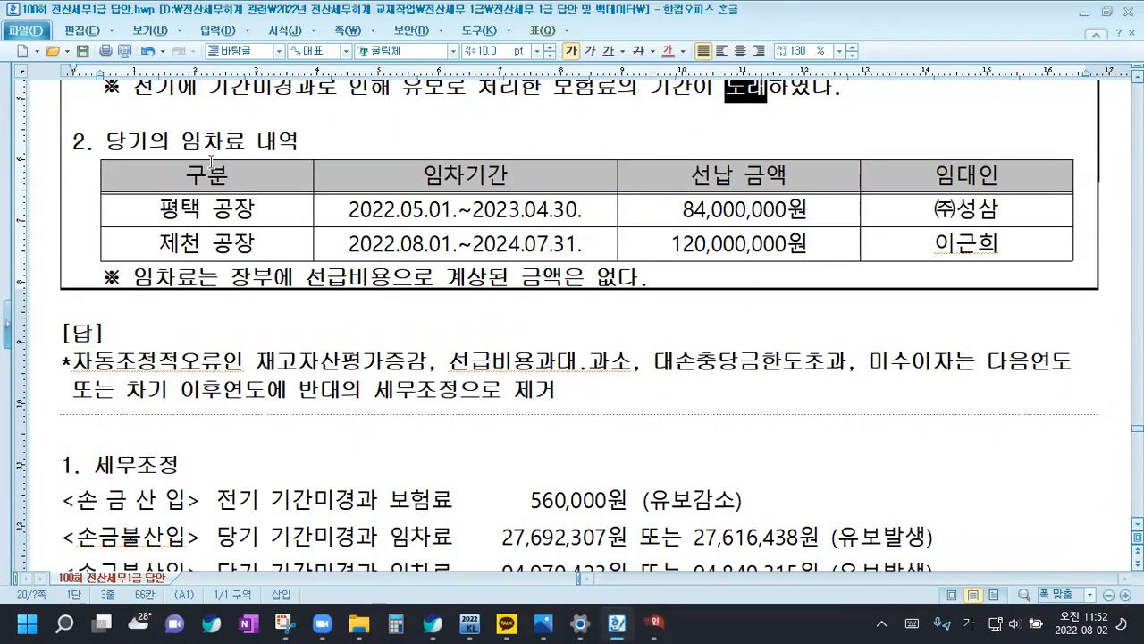
triple_click(167, 209)
triple_click(167, 249)
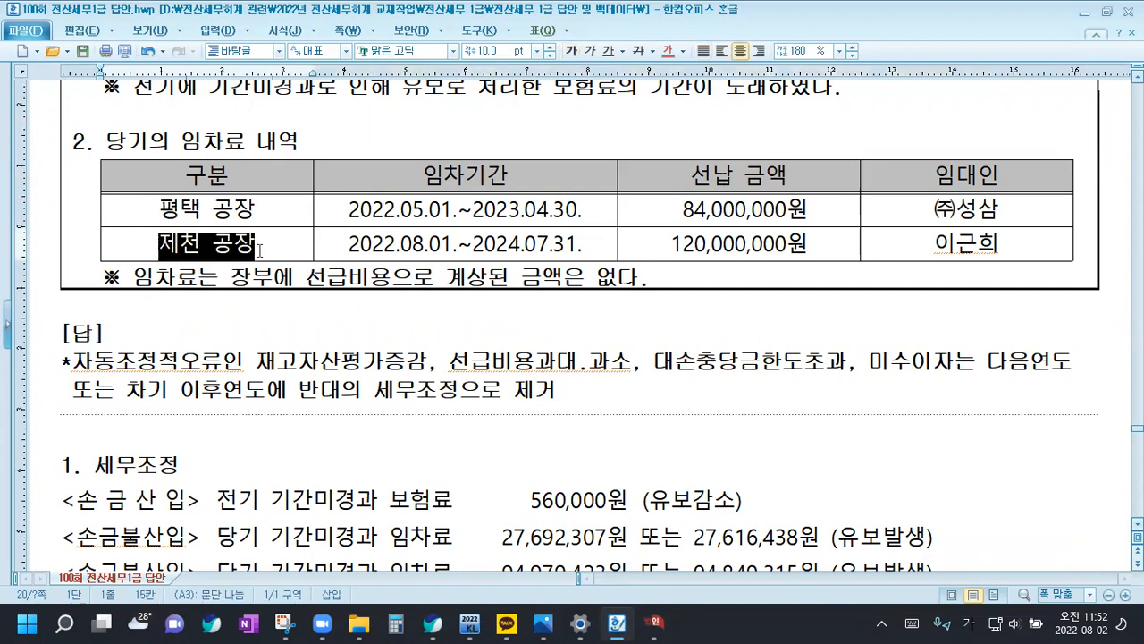
drag(720, 178, 753, 255)
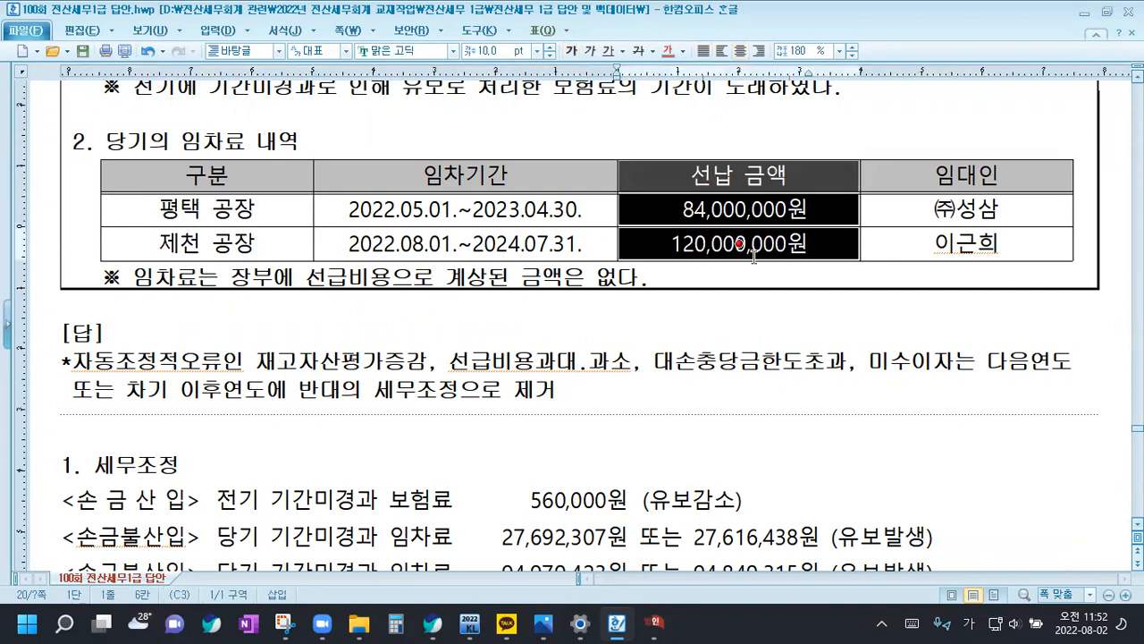
drag(939, 178, 935, 243)
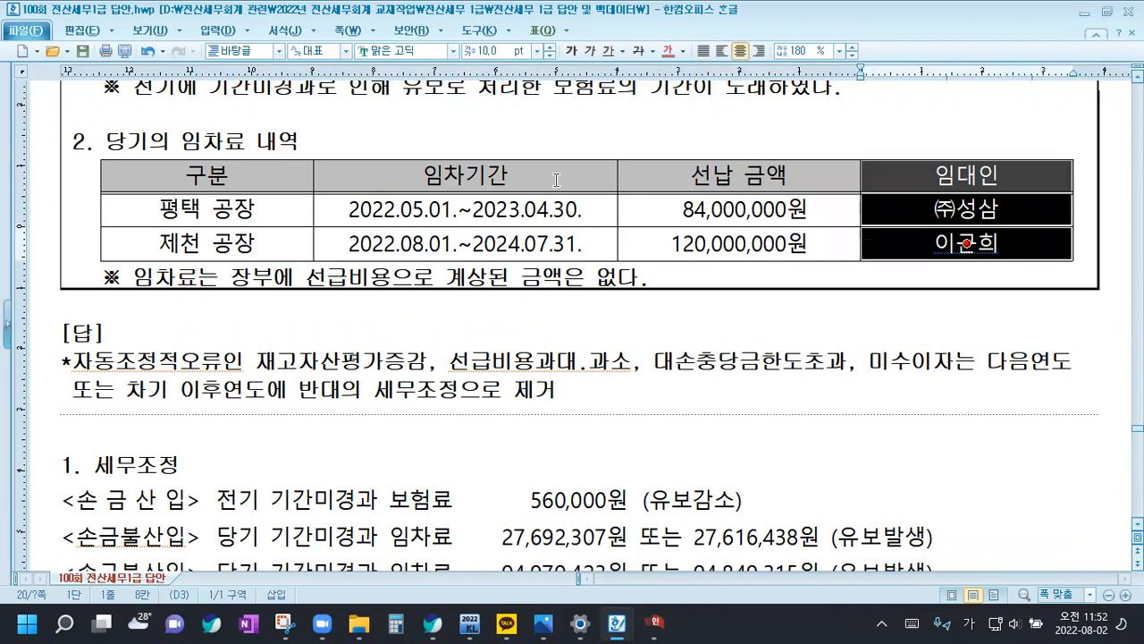
drag(554, 179, 561, 234)
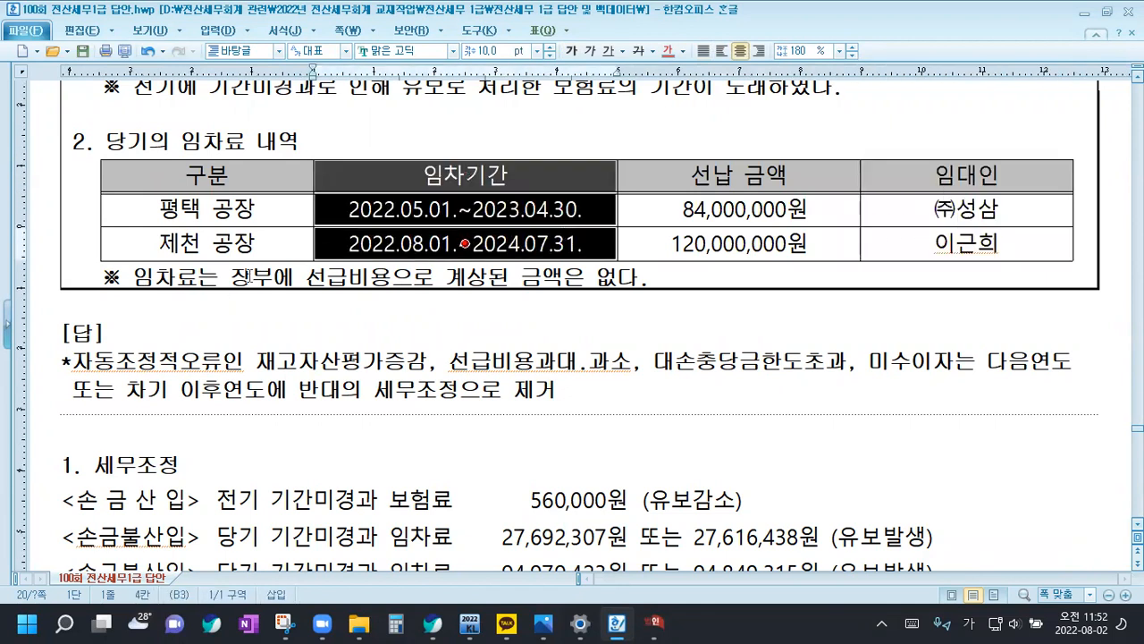
Colour the note "임차료는 장부에 선급비용으로 계상된 금액은 없다." under the rent table red
drag(134, 278, 648, 278)
click(666, 51)
click(277, 285)
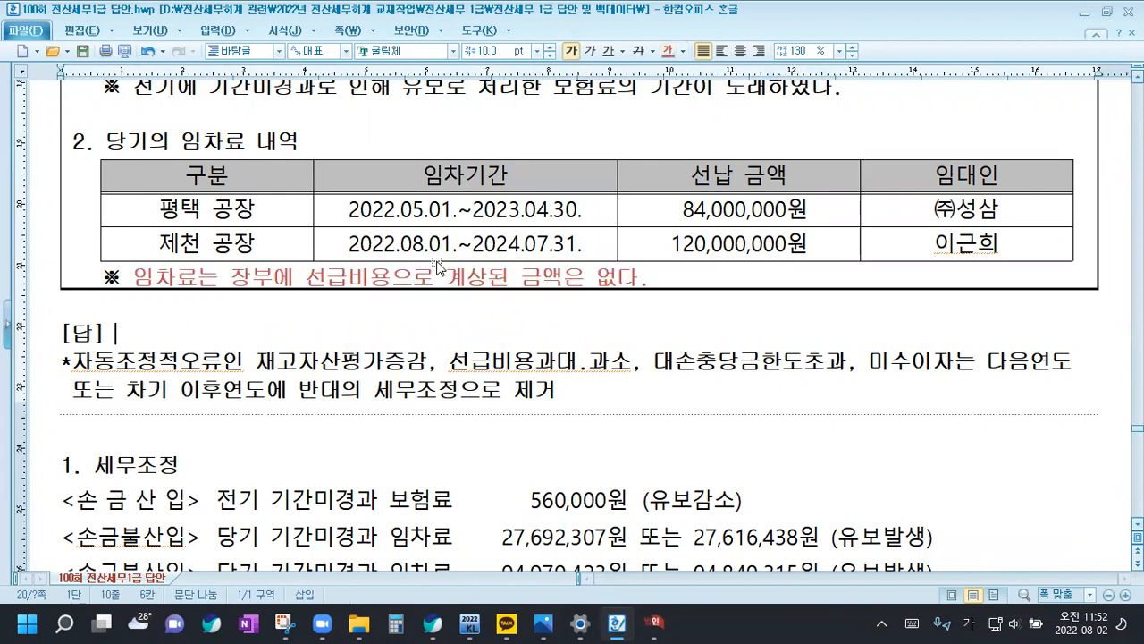
Switch to KcLep's 선급비용명세서 and add a 선급 임차료 row with 거래내용 평택공장 and 거래처 (주)성삼
mouse_move(655, 624)
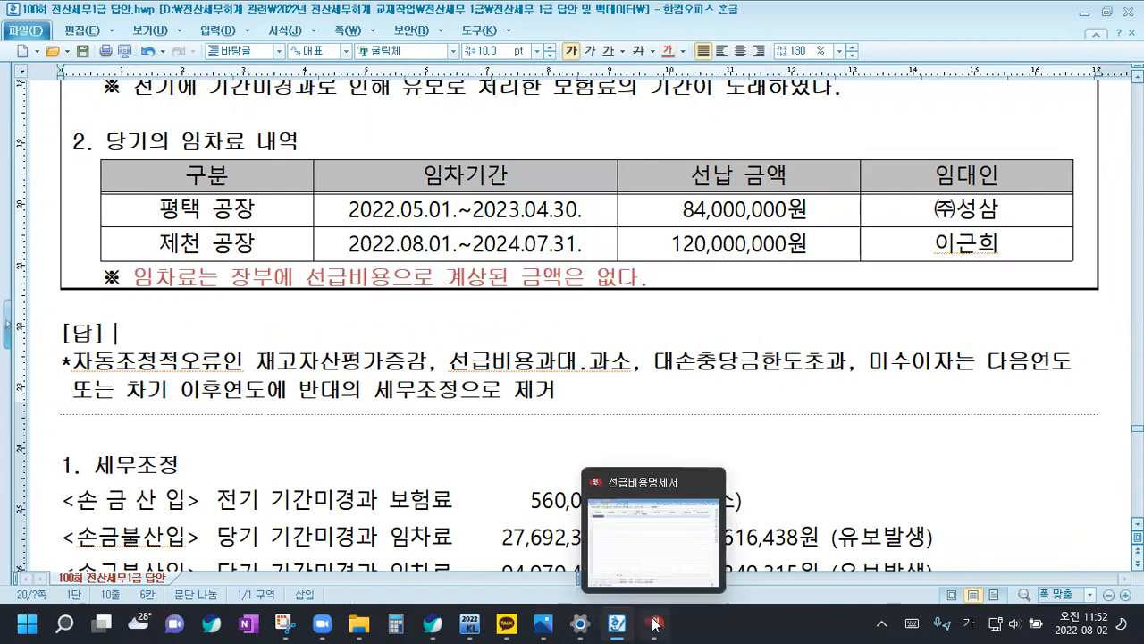
click(655, 623)
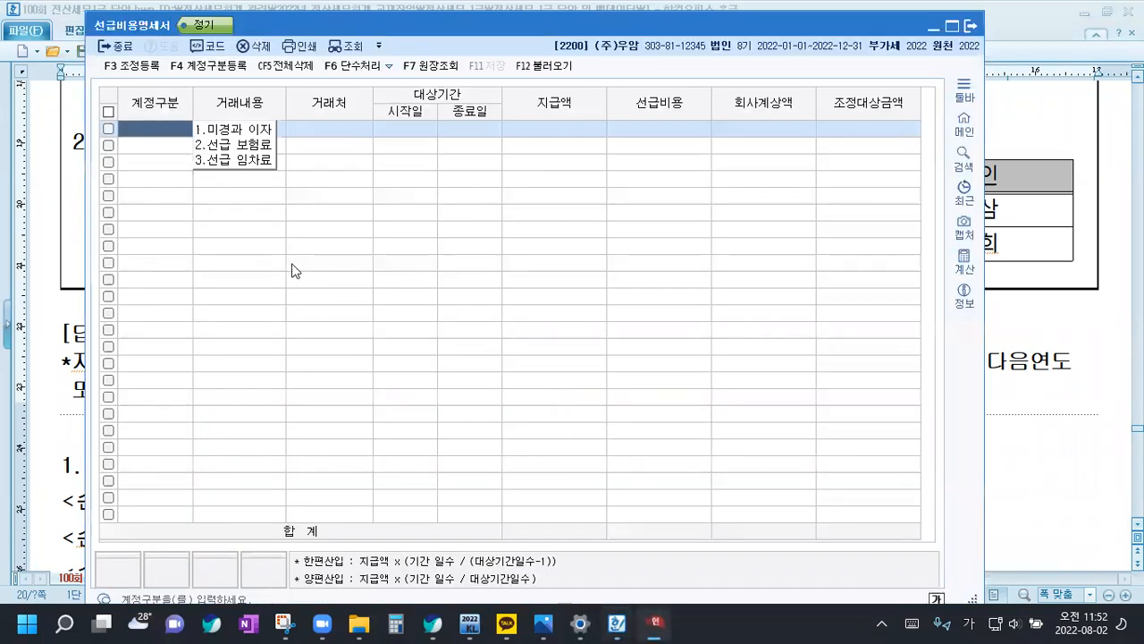
click(246, 160)
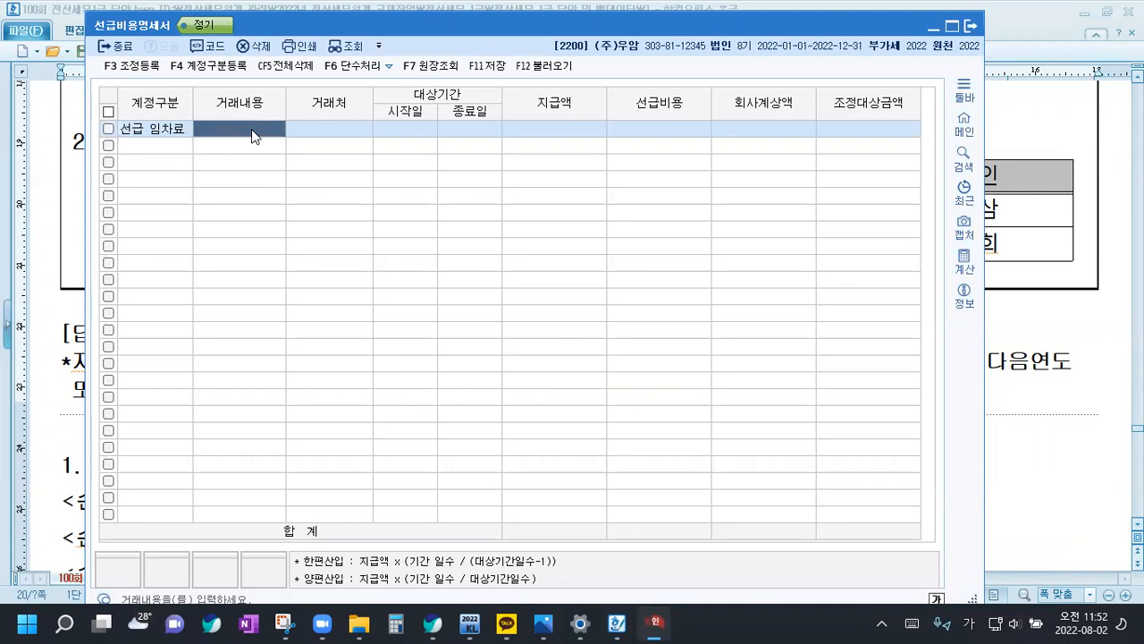
text(평택공장)
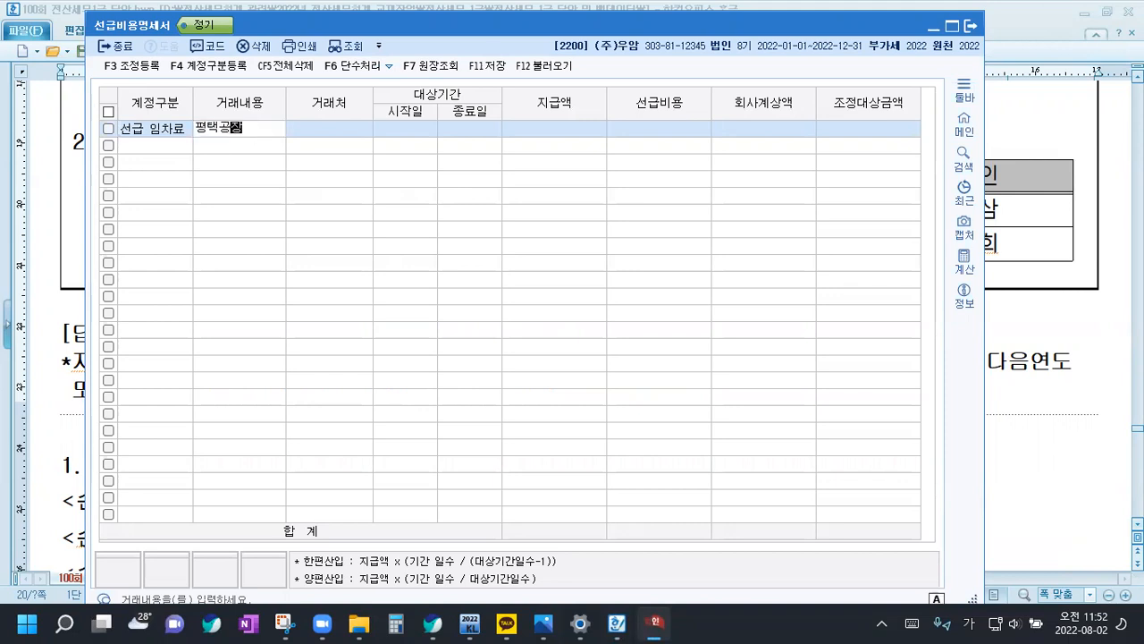
key(Return)
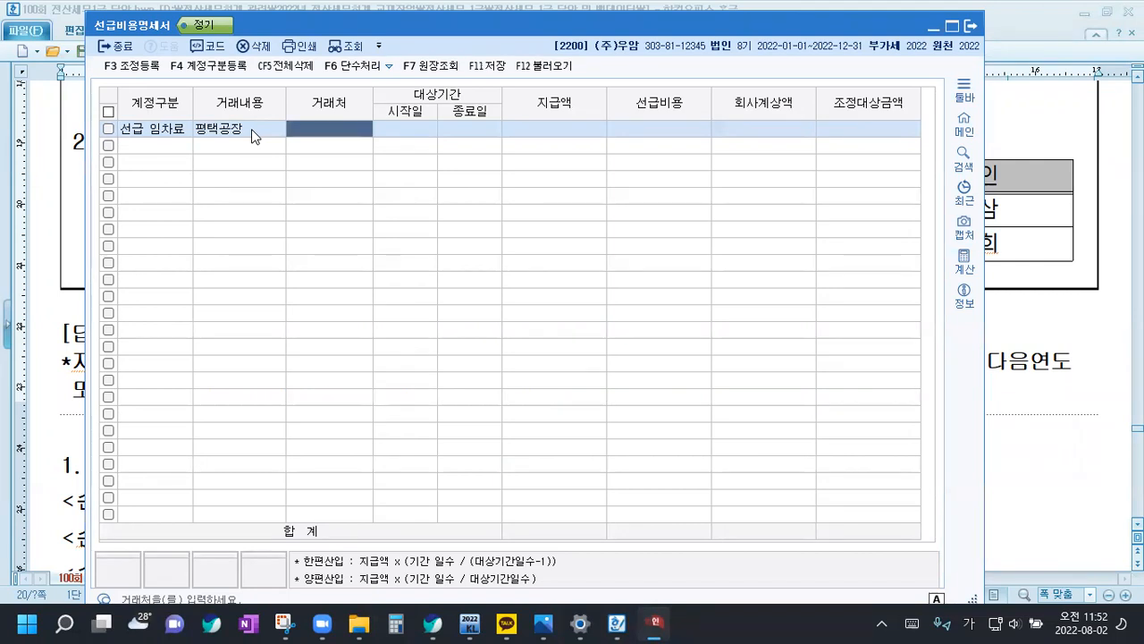
key(F2)
text(성삼)
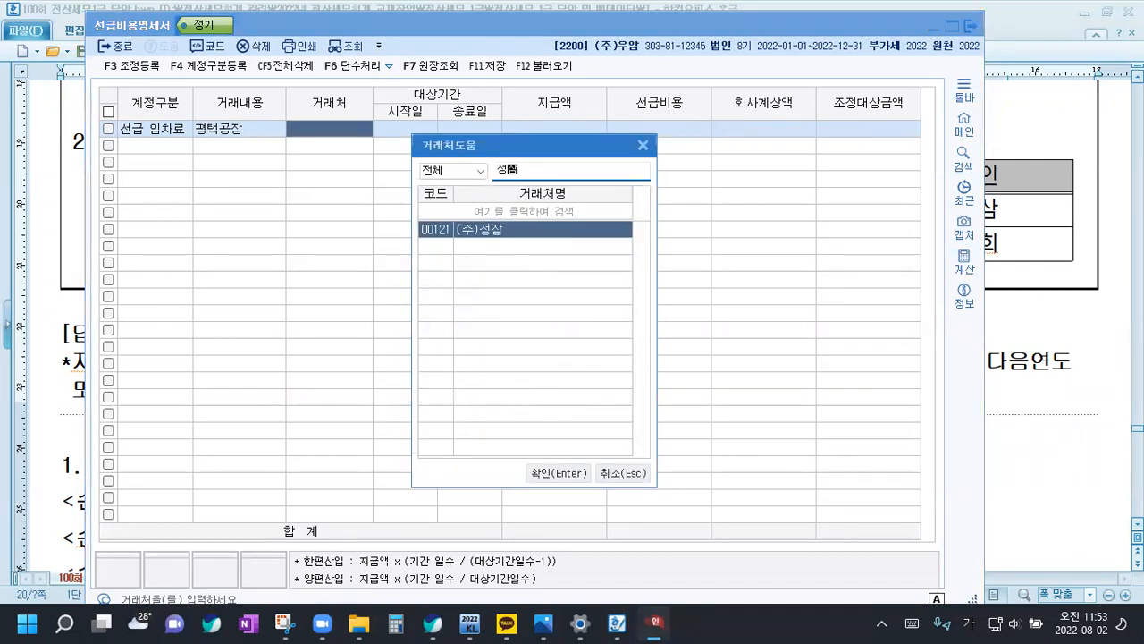
key(Return)
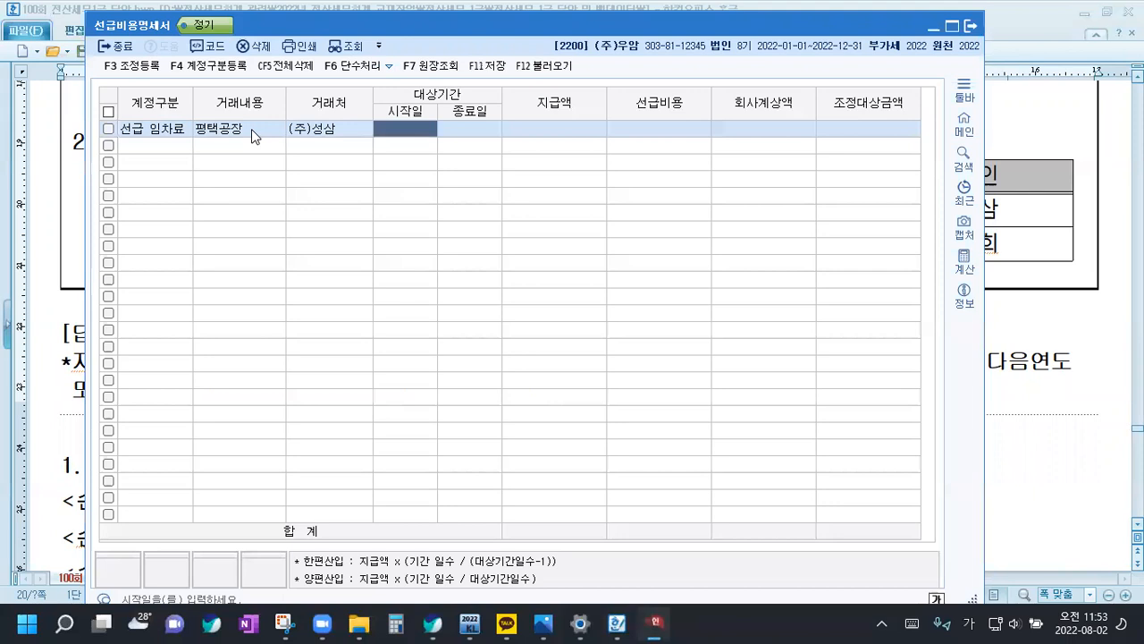
Set the 평택공장 row's 대상기간 to 2022-05-01 through 2023-04-30 and its 지급액 to 84,000,000
text(20220)
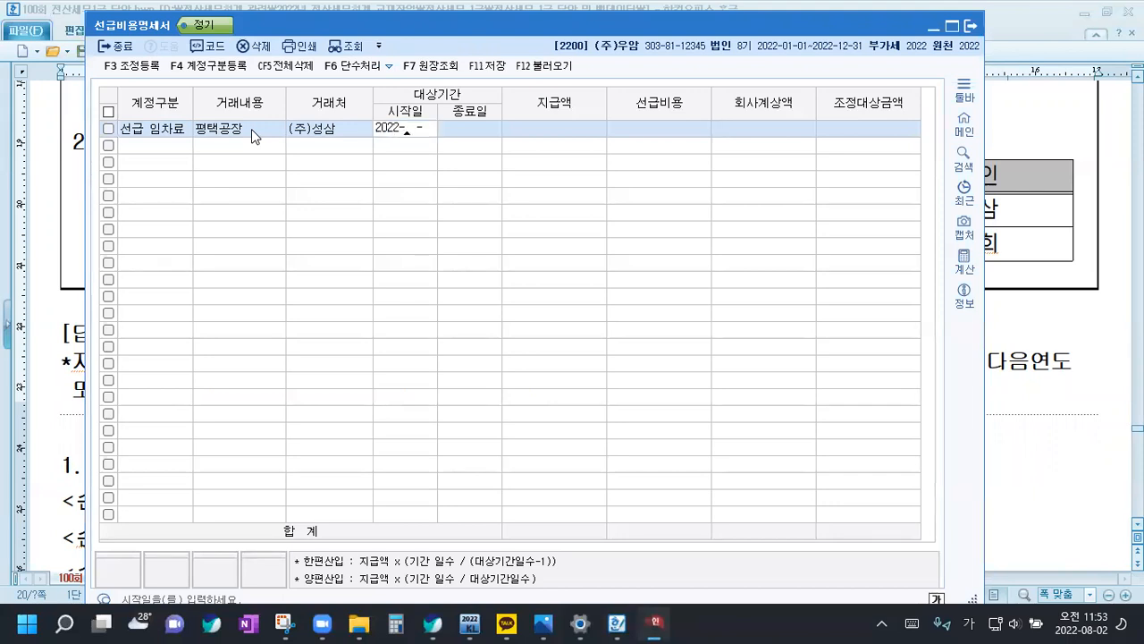
text(5012023)
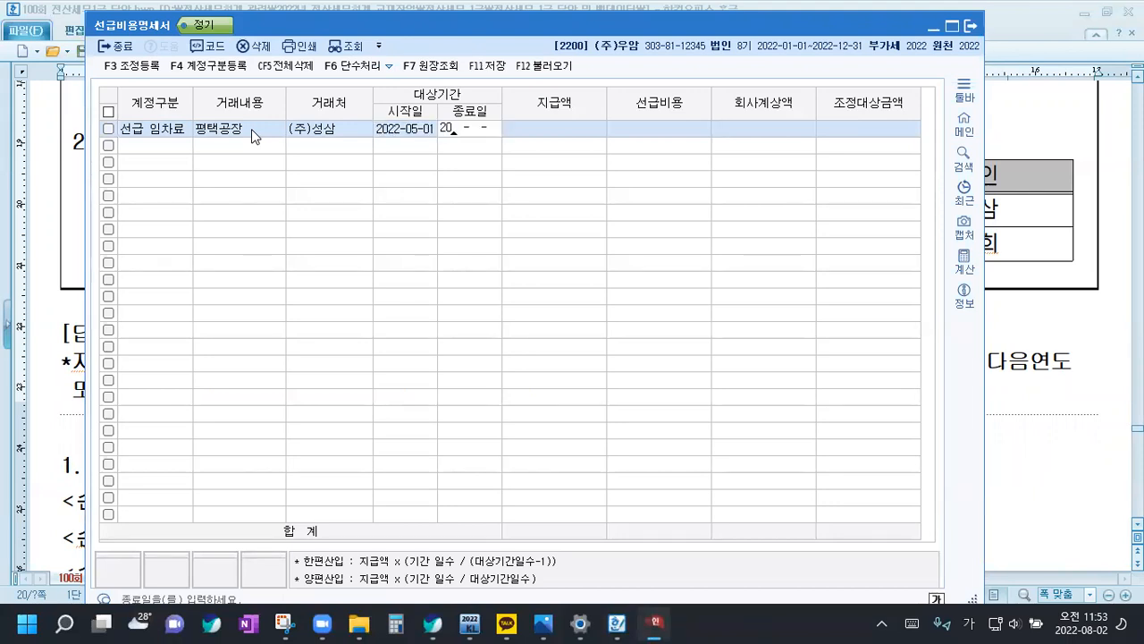
text(043)
text(04)
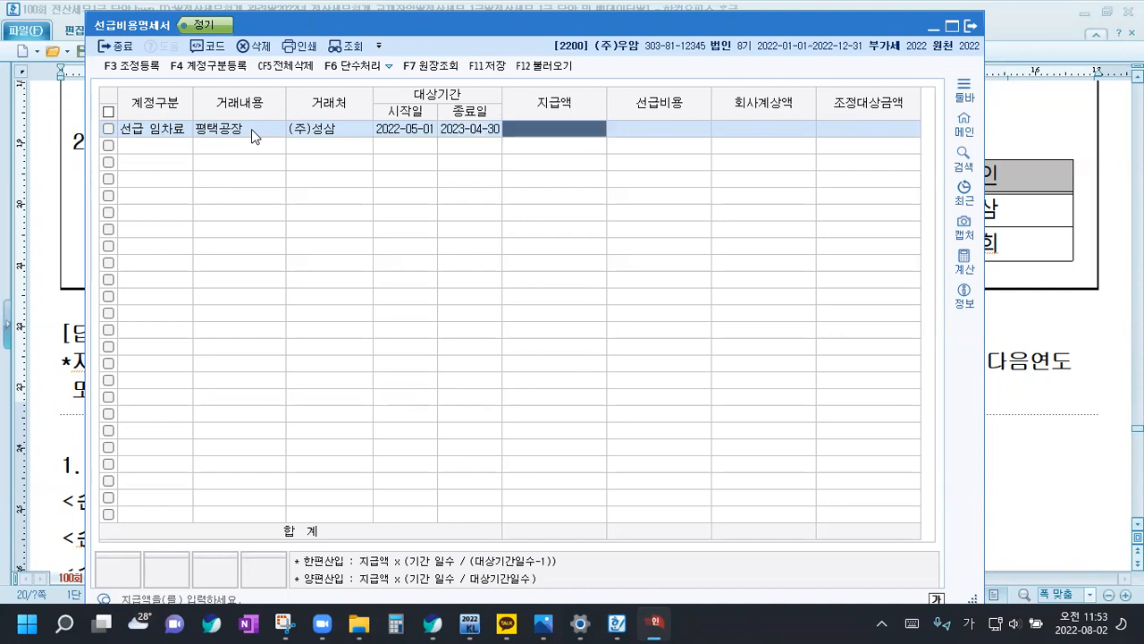
text(84000000)
key(Return)
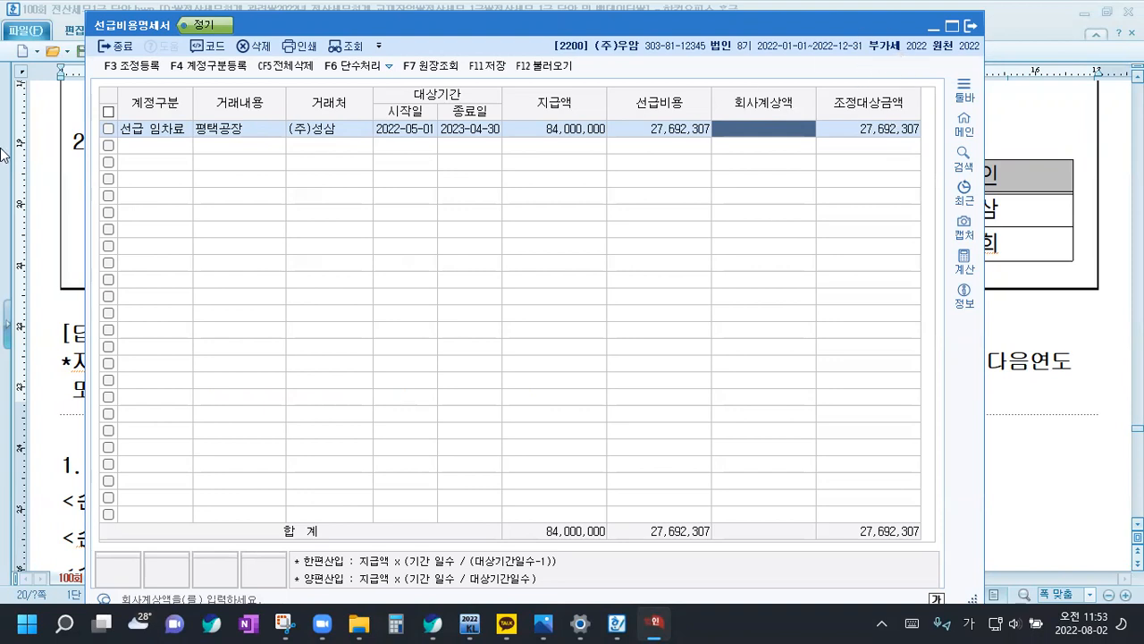
Add a second 선급 임차료 row with 거래내용 제천공장 and the individual landlord's name as 거래처
click(149, 147)
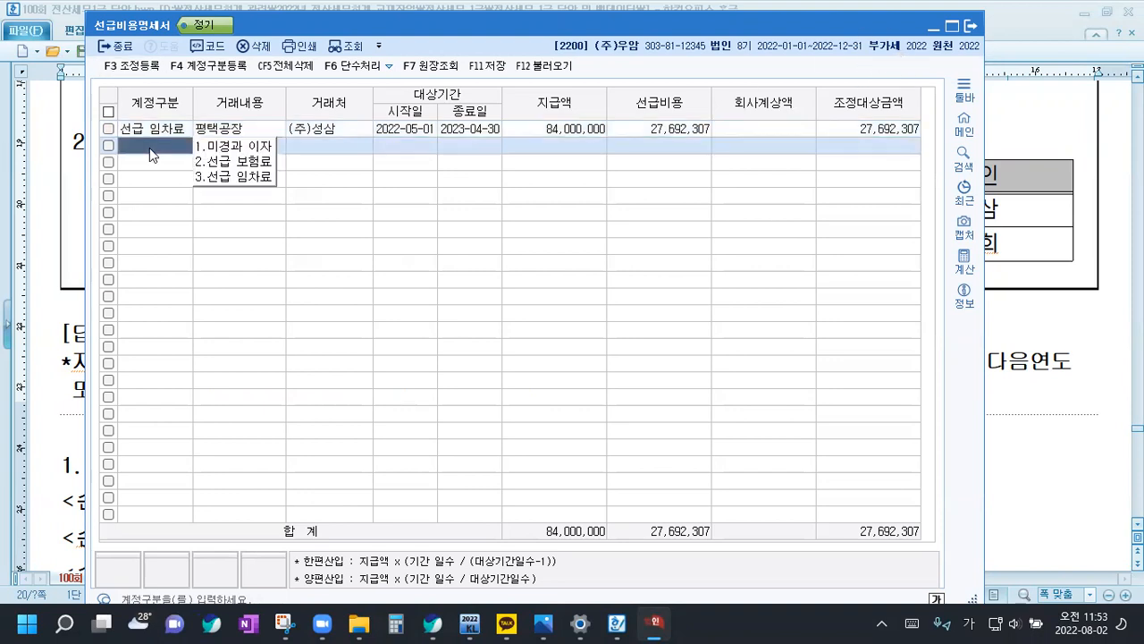
click(237, 176)
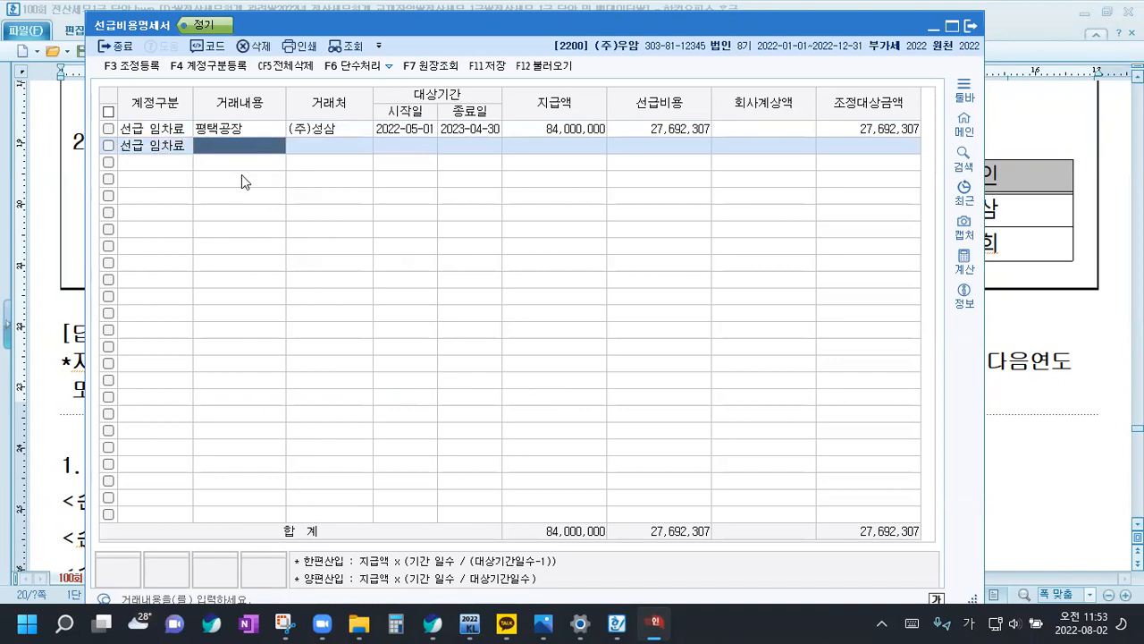
text(제천공장)
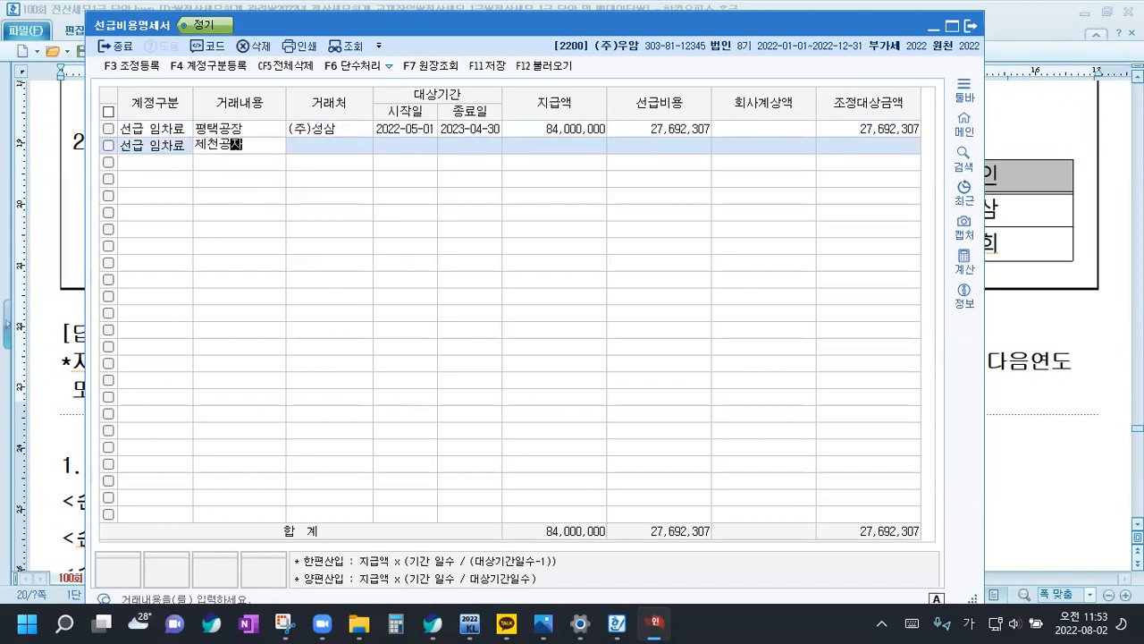
key(Return)
key(F2)
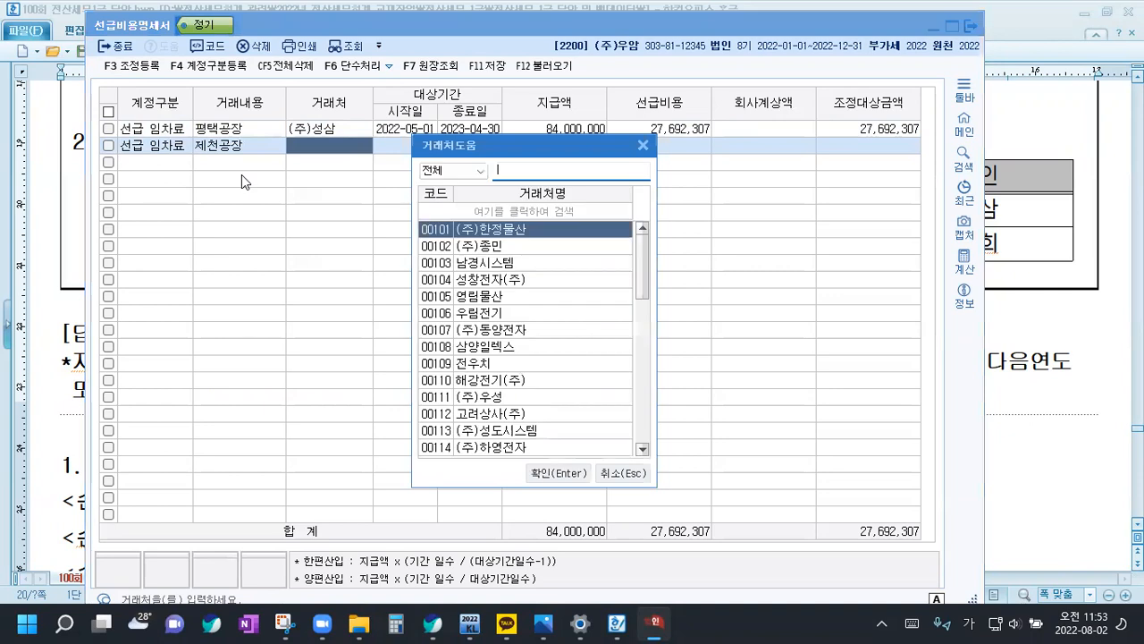
text(이근희)
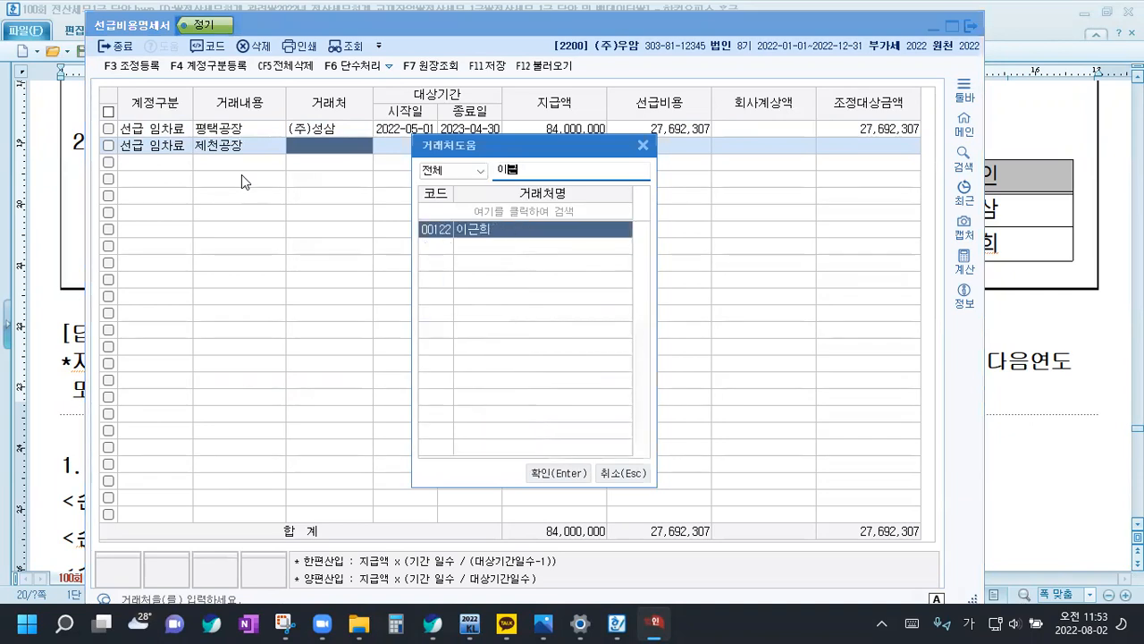
key(Return)
Set the 제천공장 row's 대상기간 to 2022-08-01 through 2024-07-31 and its 지급액 to 120,000,000
text(2022-08-)
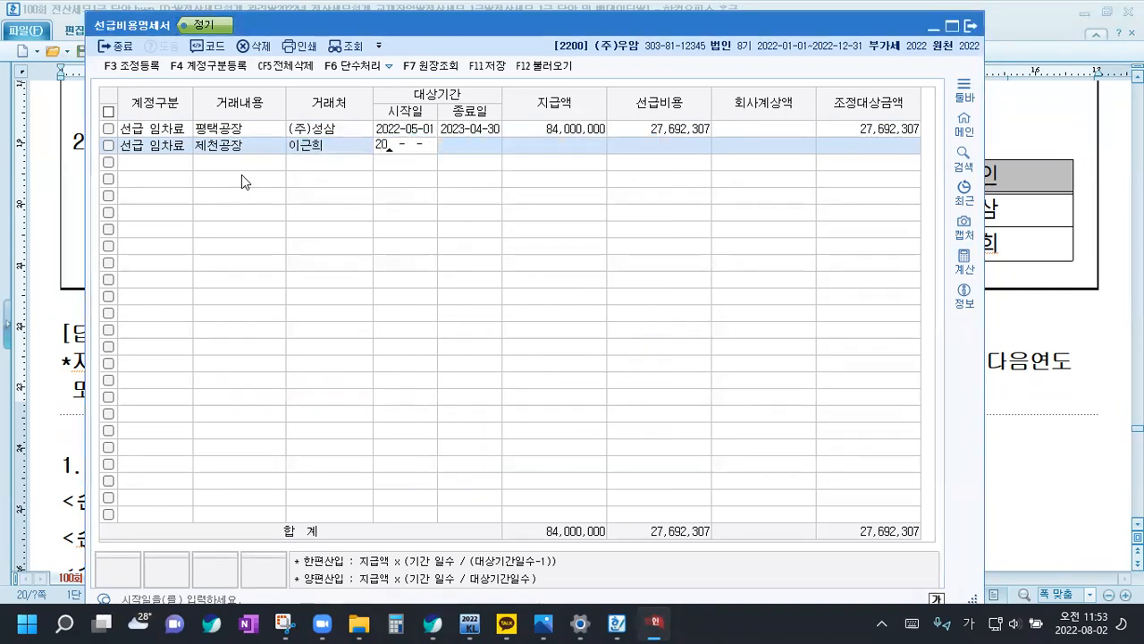
text(01)
key(Return)
text(2024-07-31)
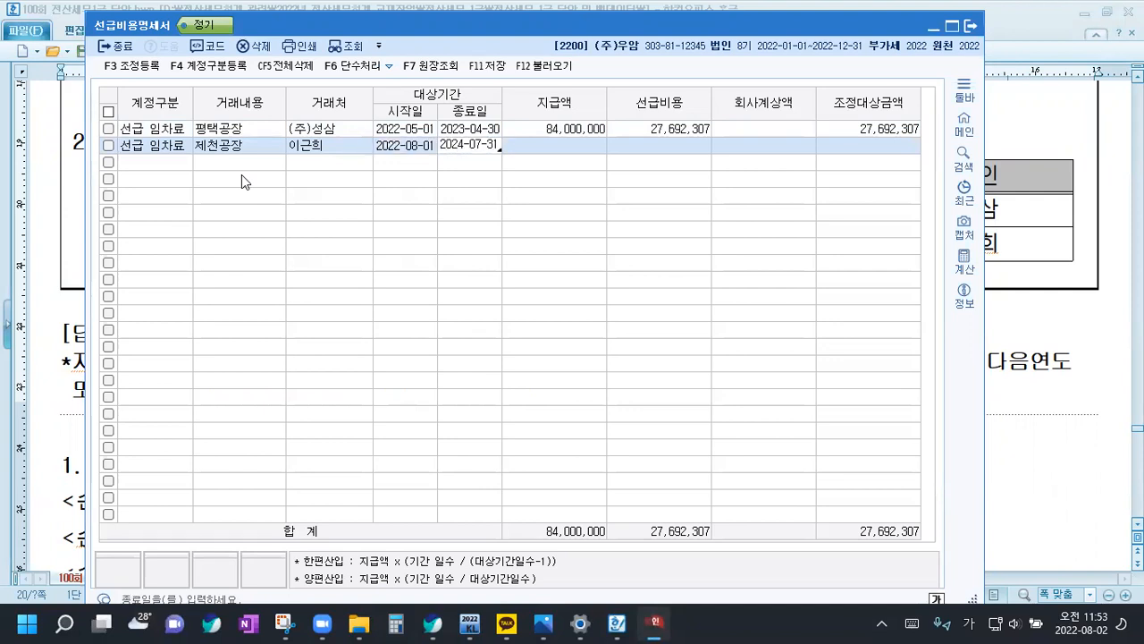
key(Return)
text(120000000)
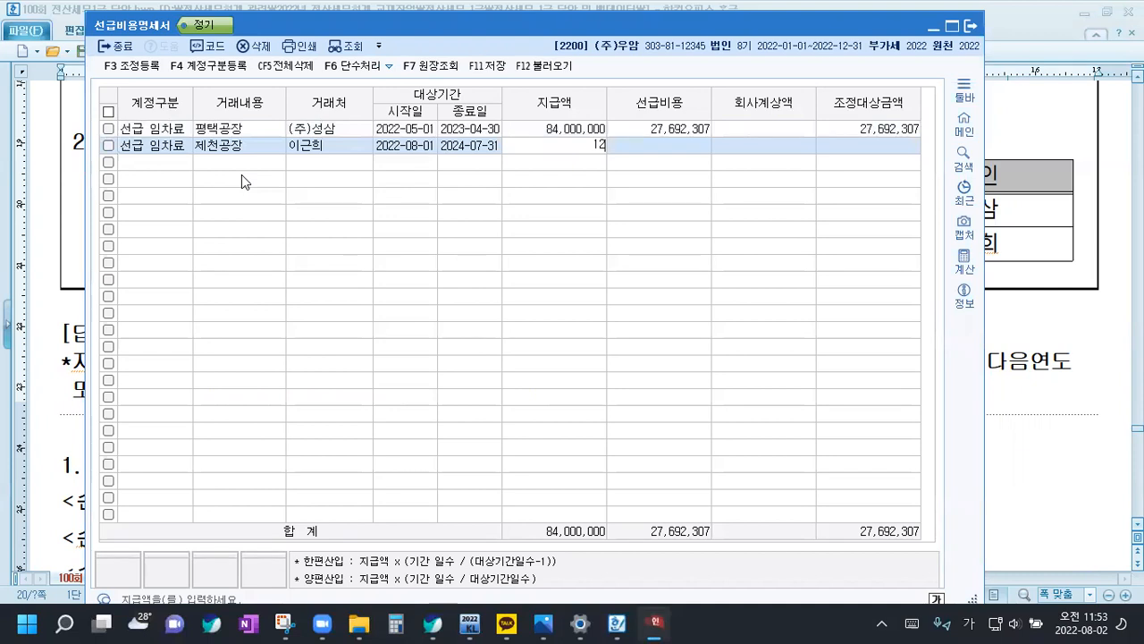
key(Return)
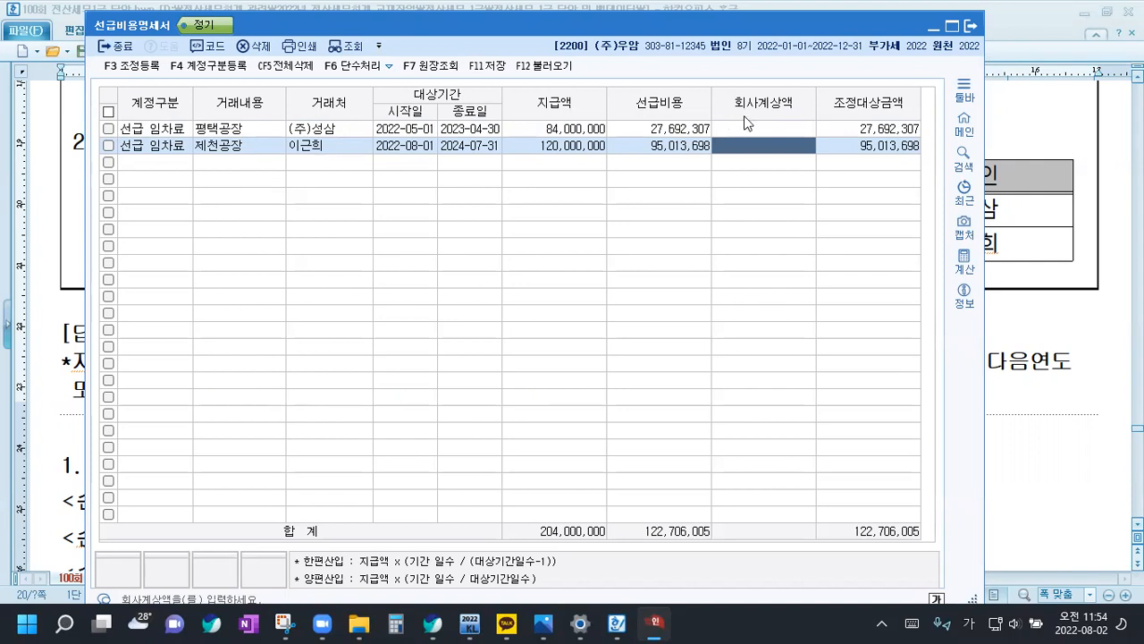
Check the 제천공장 row's 종료일, 지급액 and 선급비용, and save the 선급비용명세서
click(600, 148)
key(Return)
click(470, 149)
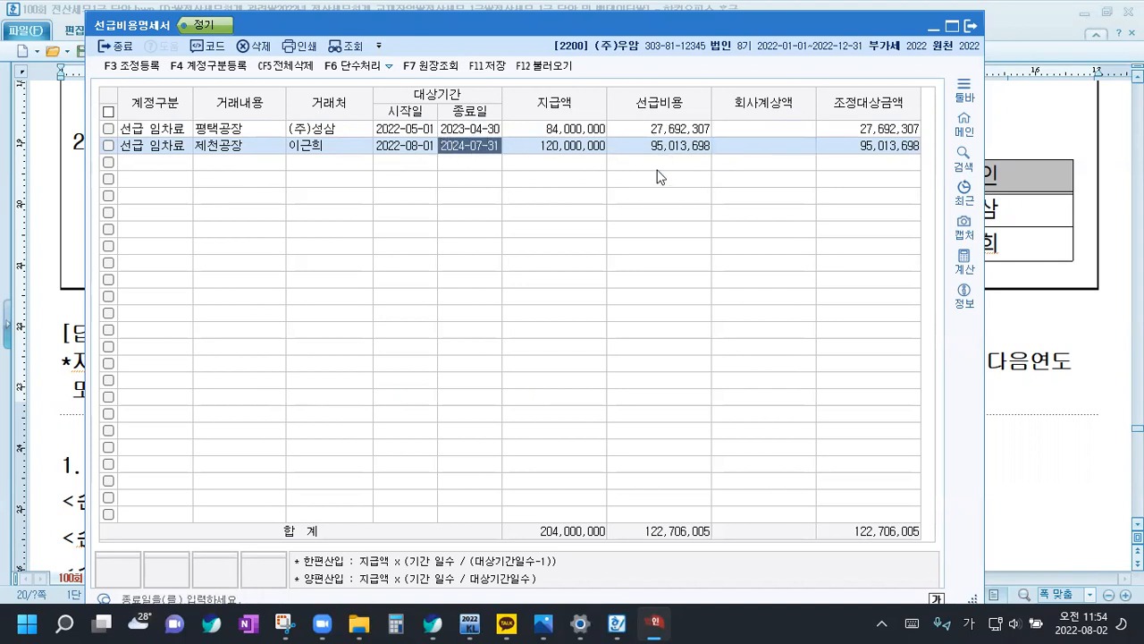
click(676, 149)
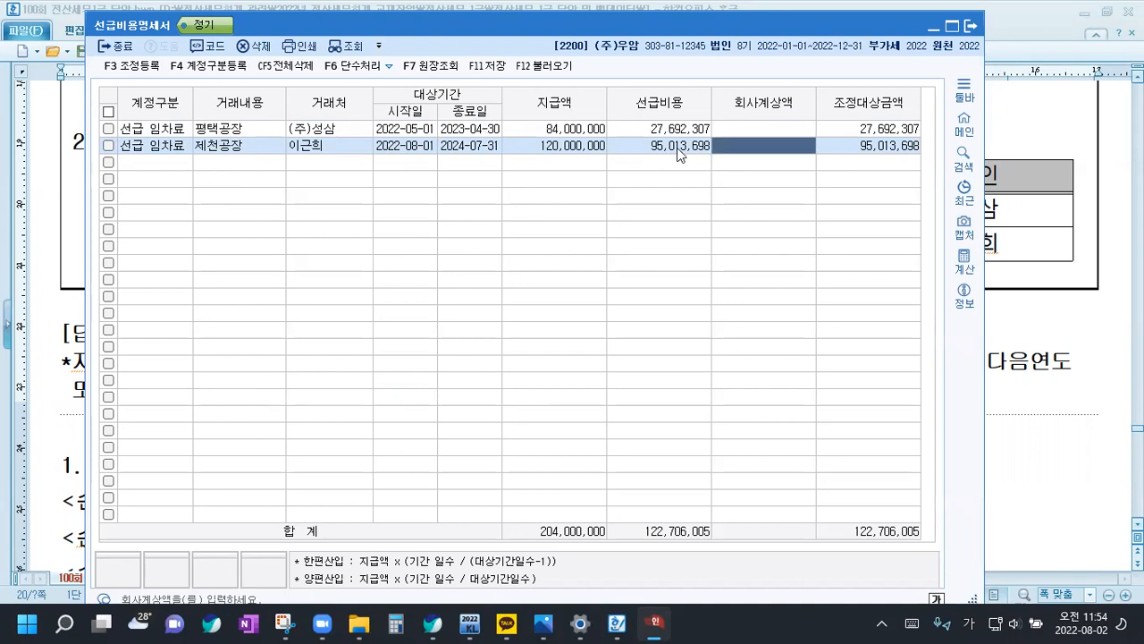
key(shift+Tab)
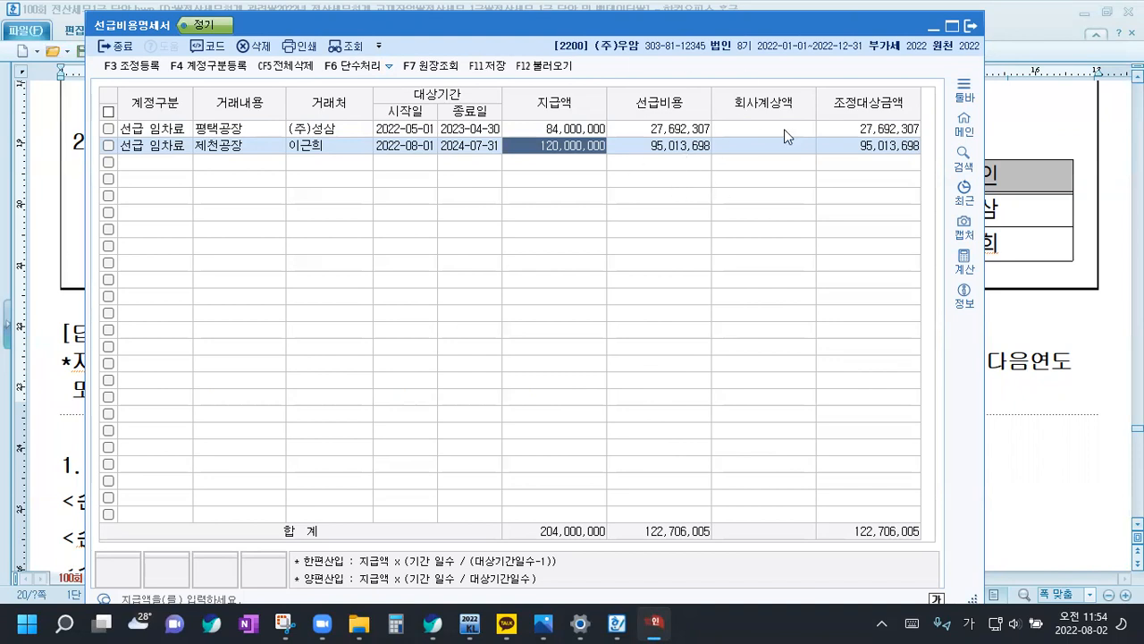
click(515, 70)
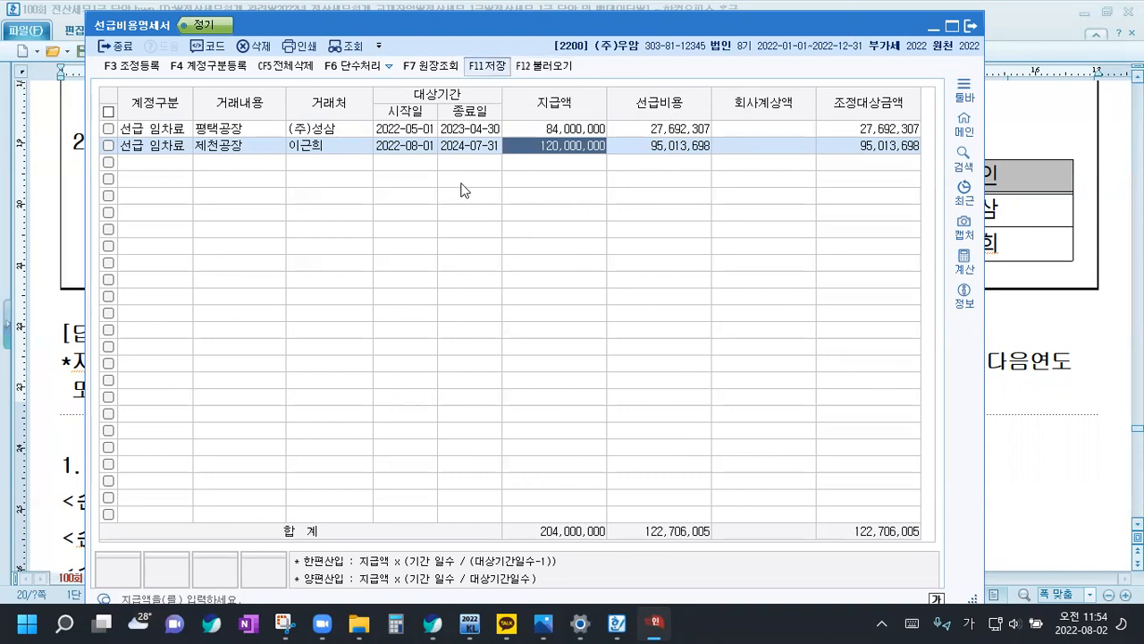
Register a 익금산입 및 손금불산입 adjustment named 평택공장 선급비용 과소 for 27,692,307 with 유보발생 in the 선급비용명세서
click(134, 66)
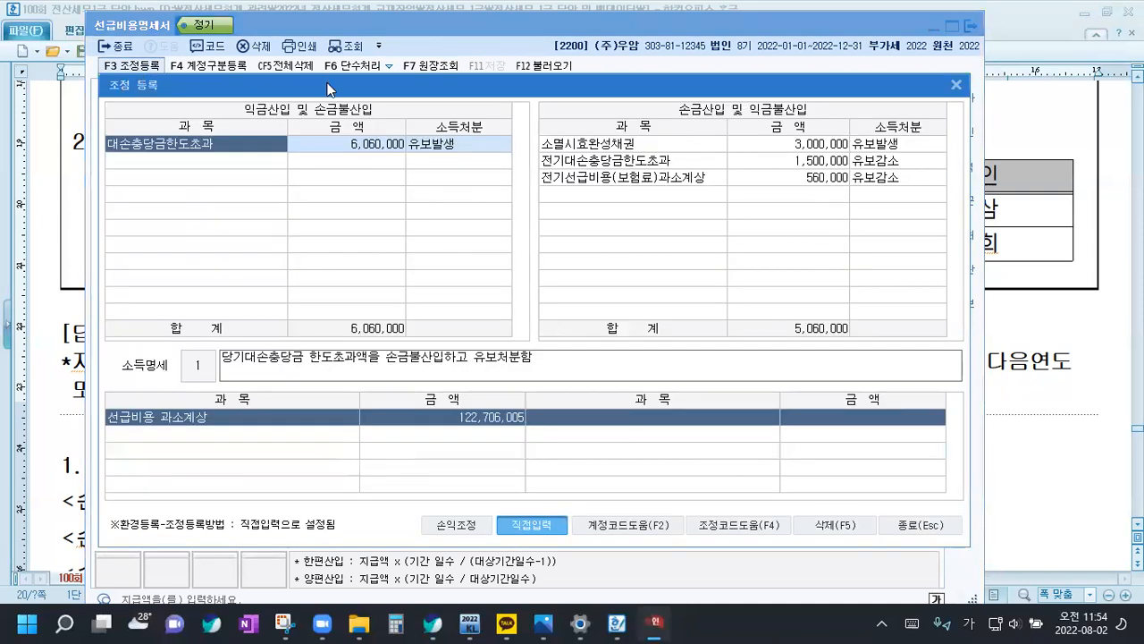
drag(327, 94, 325, 183)
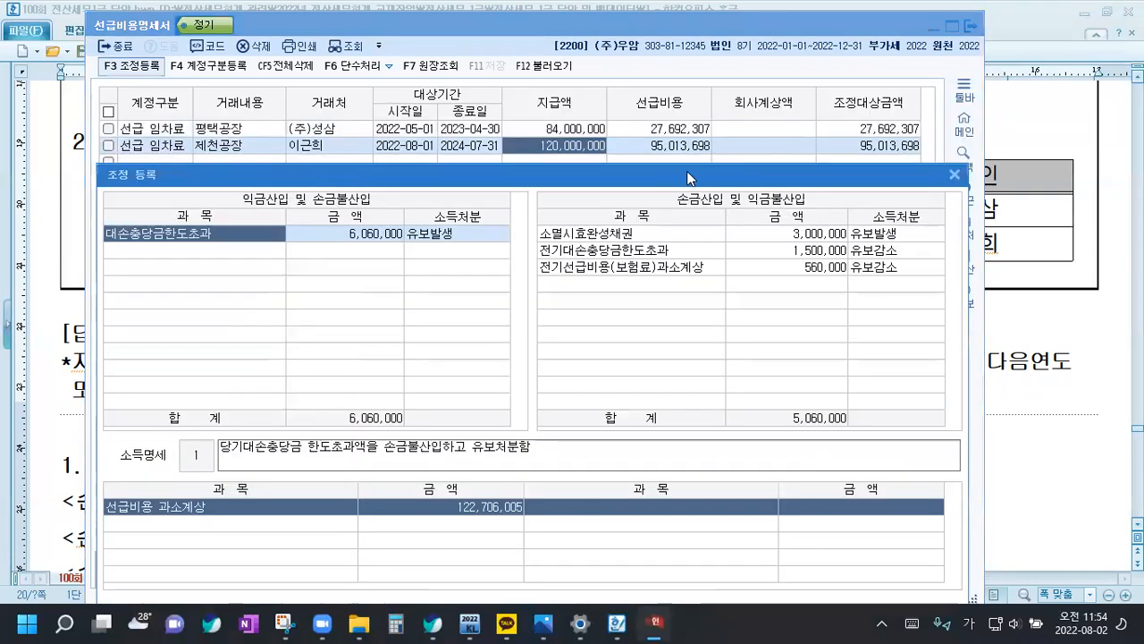
click(238, 250)
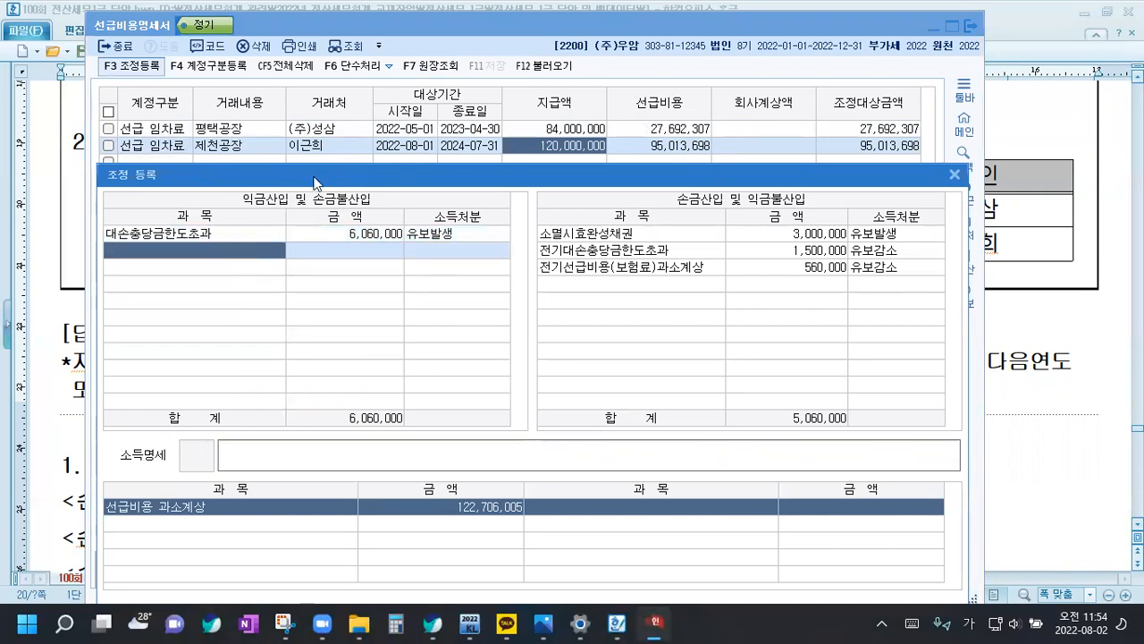
drag(315, 183, 310, 97)
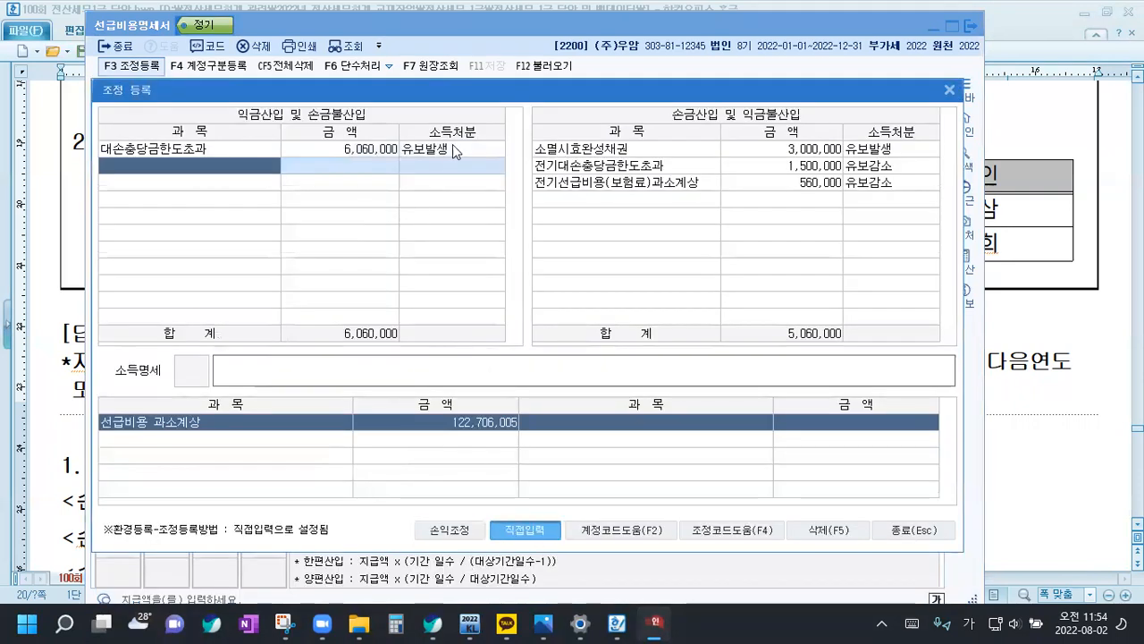
drag(474, 98, 480, 183)
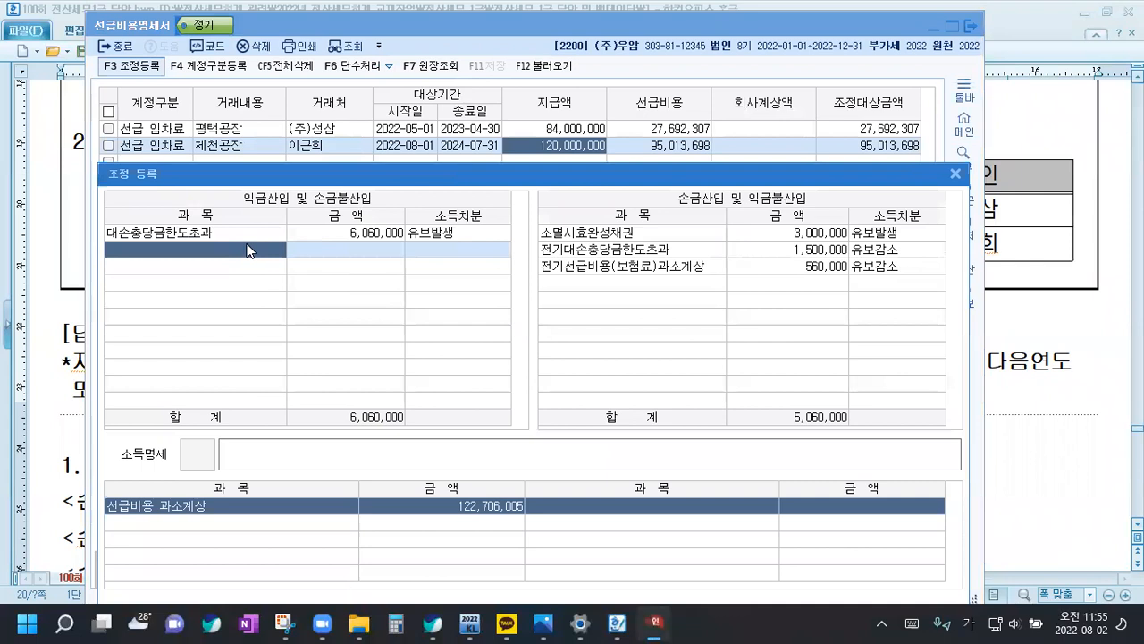
text(평택공장 선급비용 ㄱ과소)
key(Return)
text(27,692)
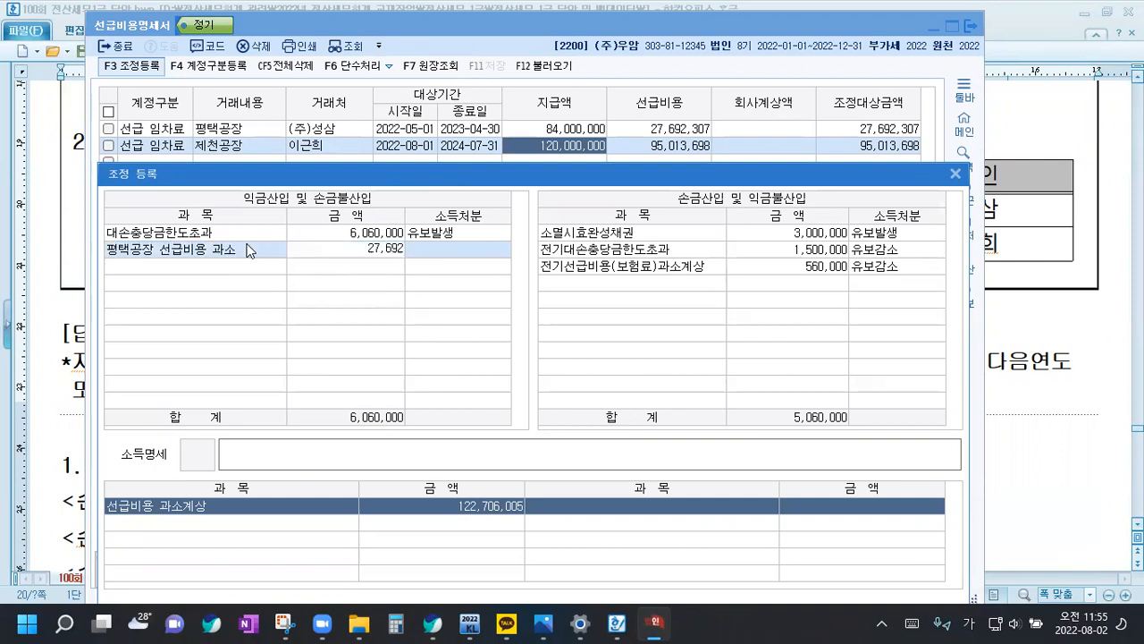
text(,307)
key(Return)
text(1)
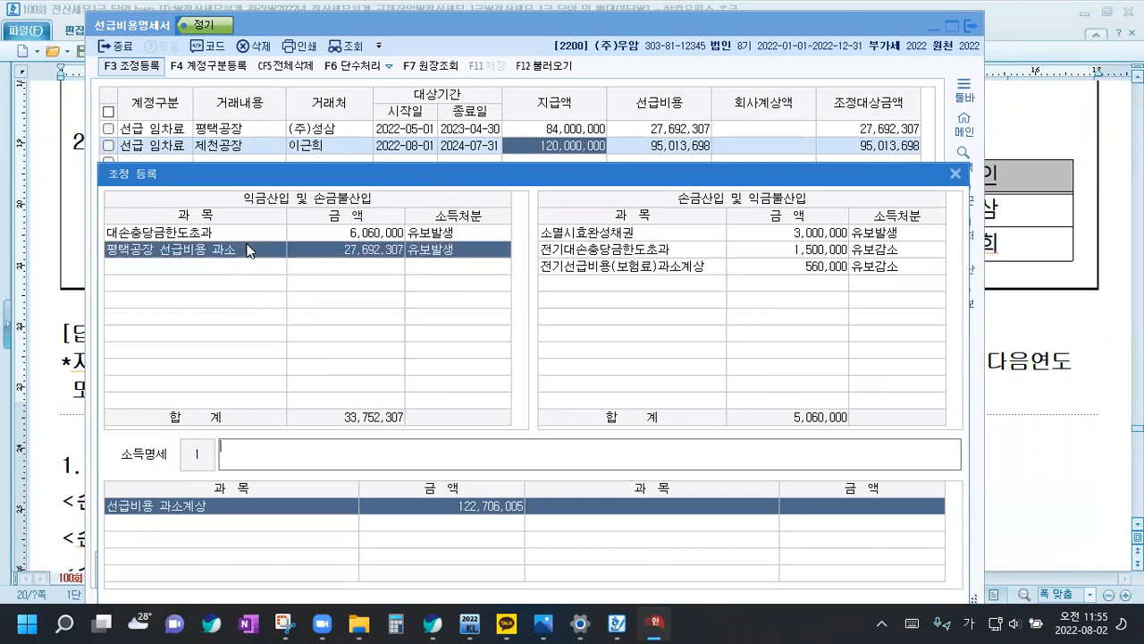
key(Return)
Add a 익금산입 및 손금불산입 adjustment named 제천공장 선급비용 과소 for 95,013,698 with 유보발생
text(제천)
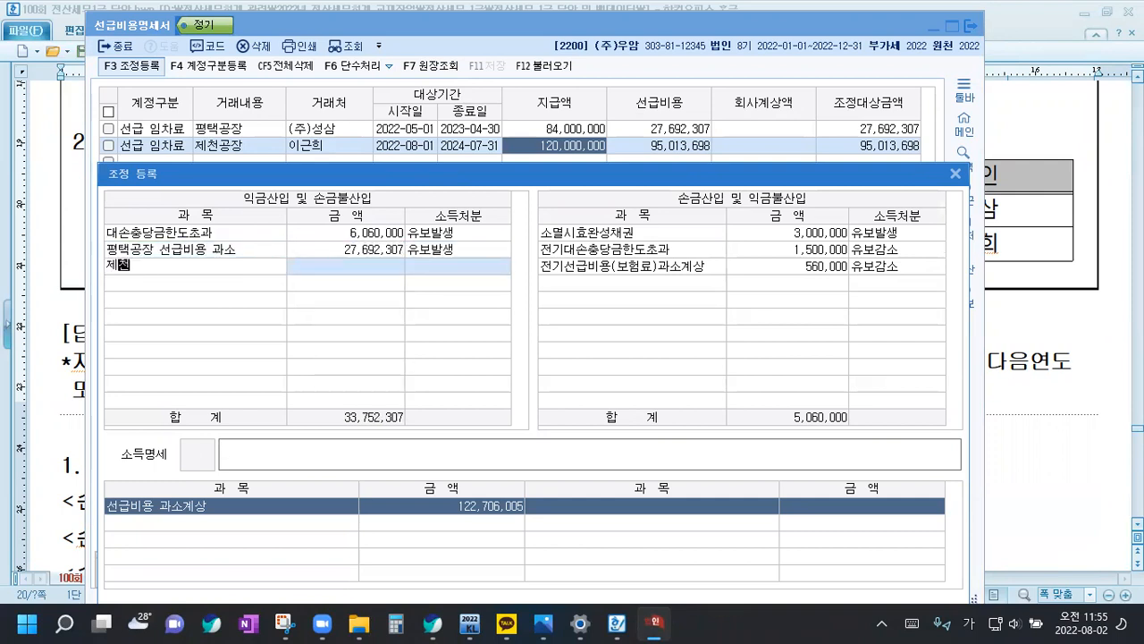
text(공장 선급ㅂ)
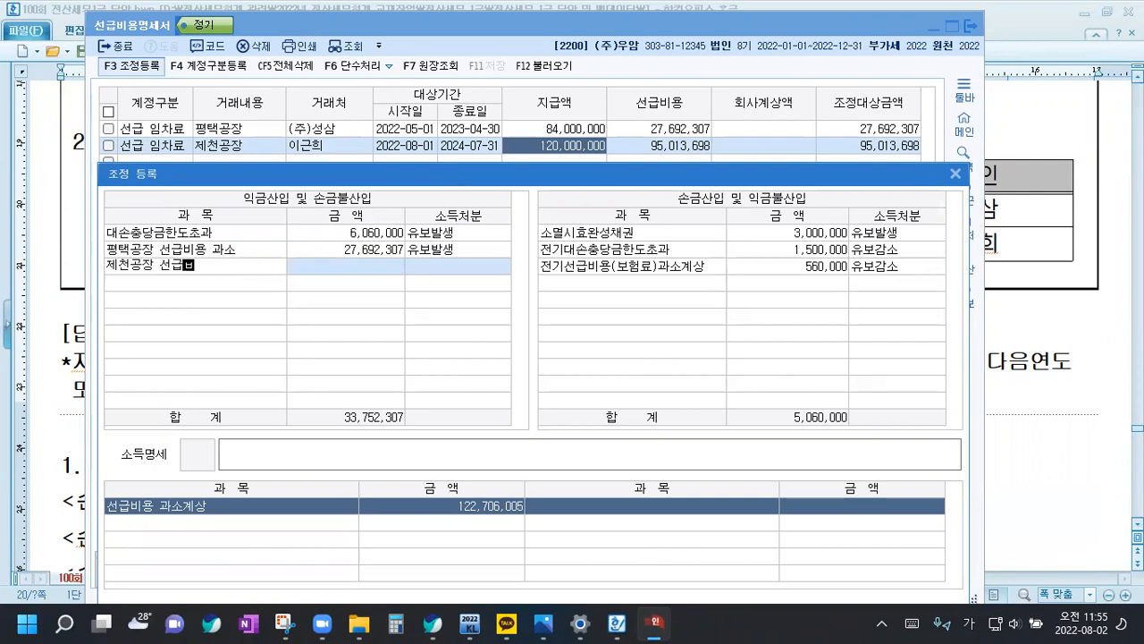
text(용 과소)
key(Return)
text(95)
text(013698)
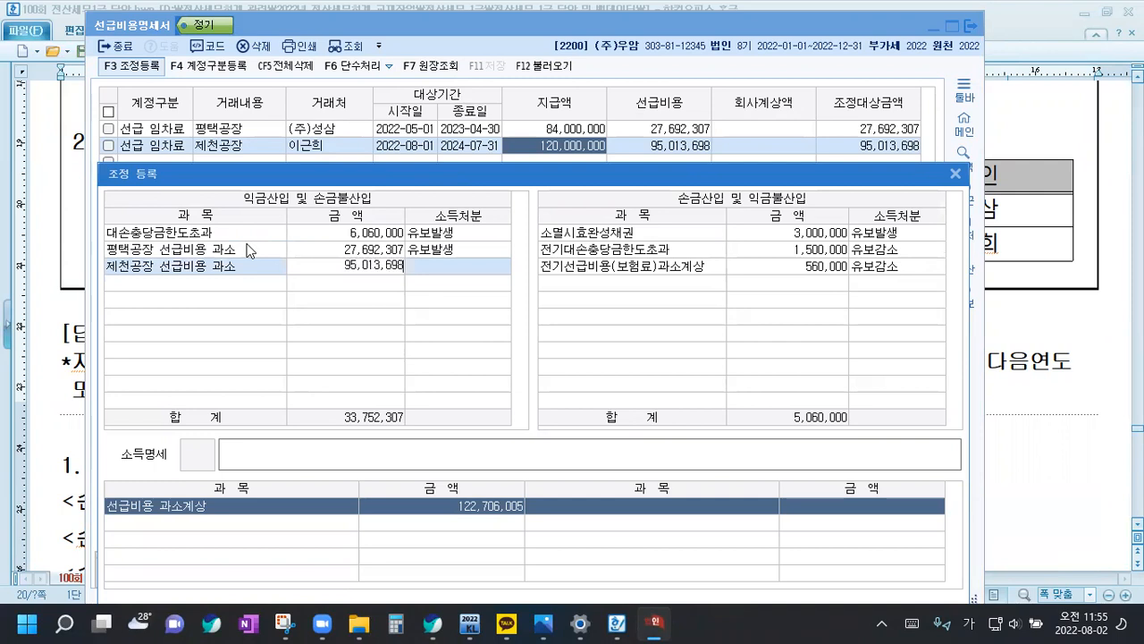
key(Return)
text(1)
key(Return)
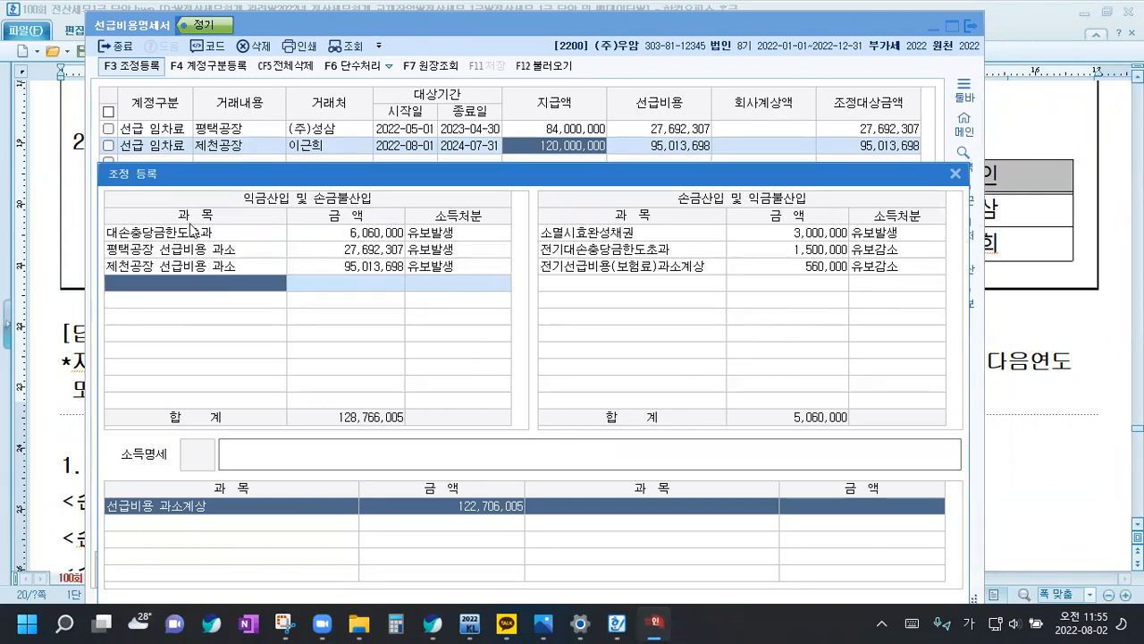
Close the 조정 등록 and the 선급비용명세서, and view the 세무조정 answer in the Hangul document
click(954, 175)
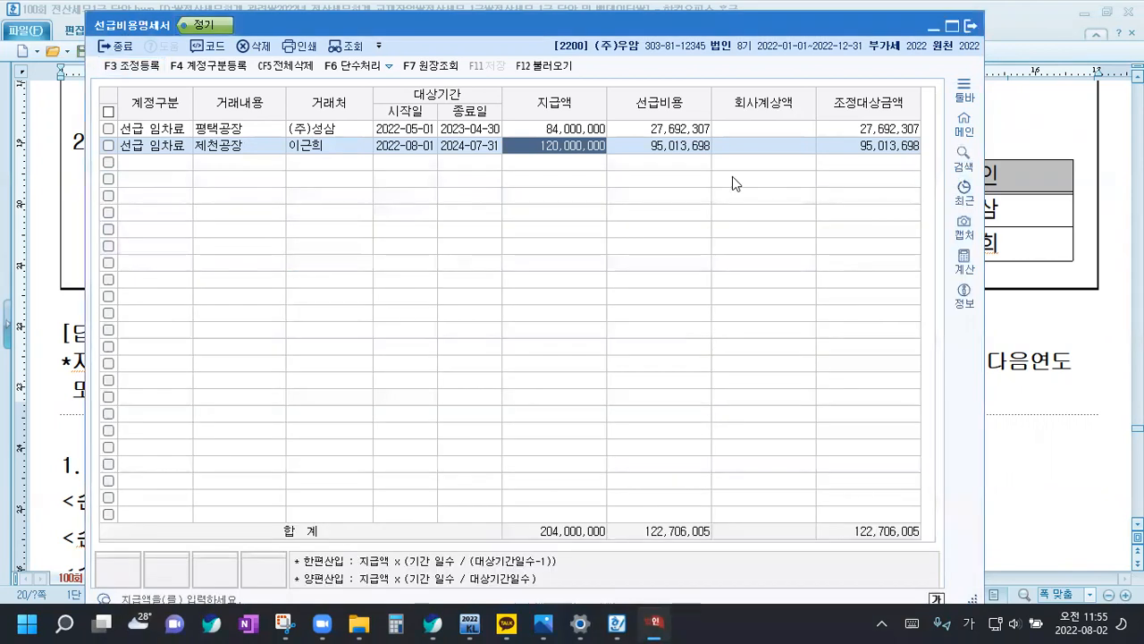
click(971, 26)
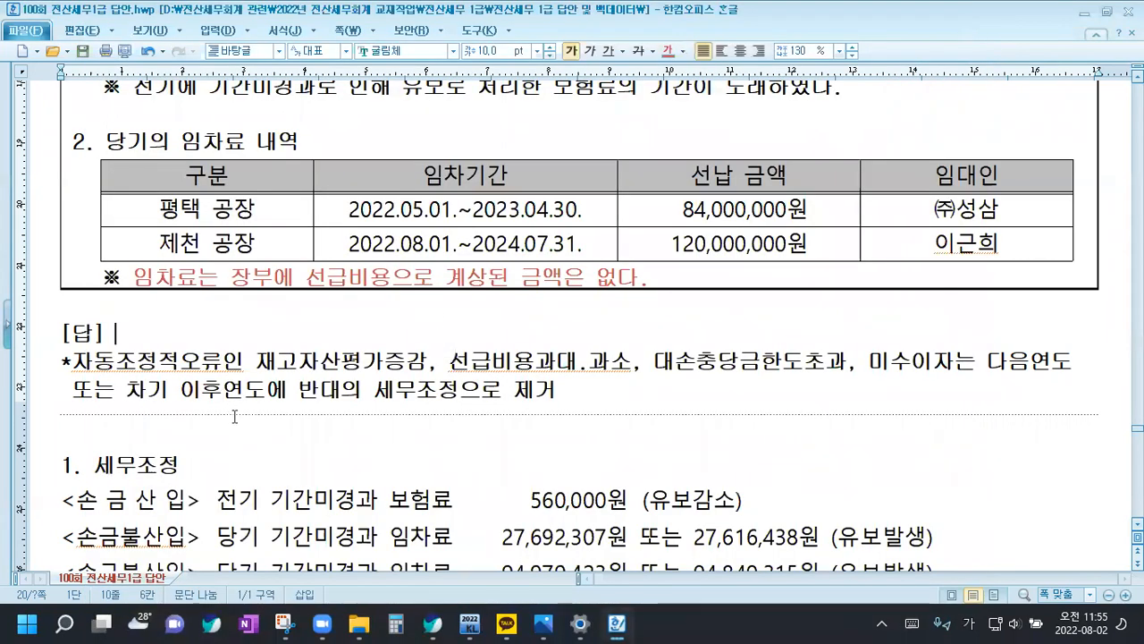
scroll(234, 416, down, 5)
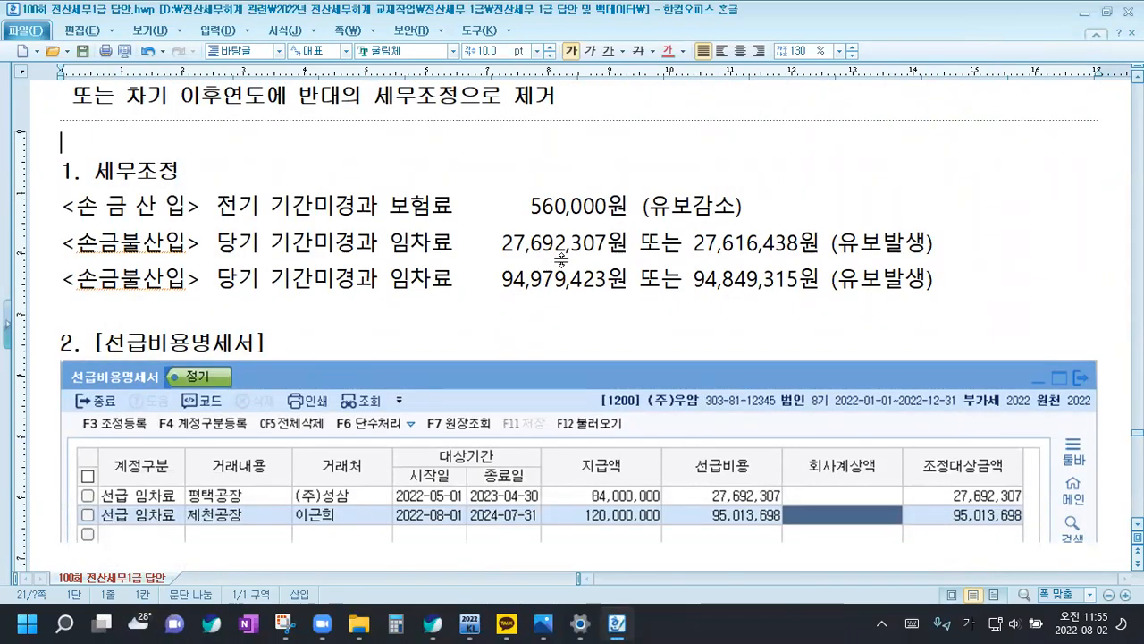
click(639, 242)
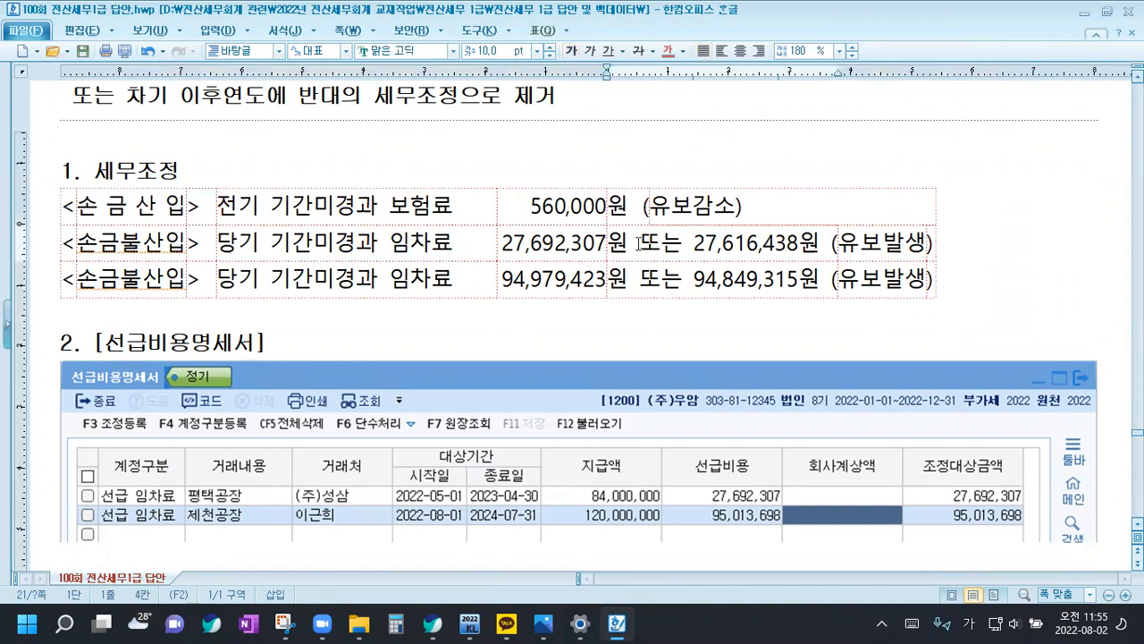
Reopen the 선급비용명세서's 조정 등록 in KcLep and compare its rent adjustments with the 세무조정 amounts in the Hangul answer document
click(475, 624)
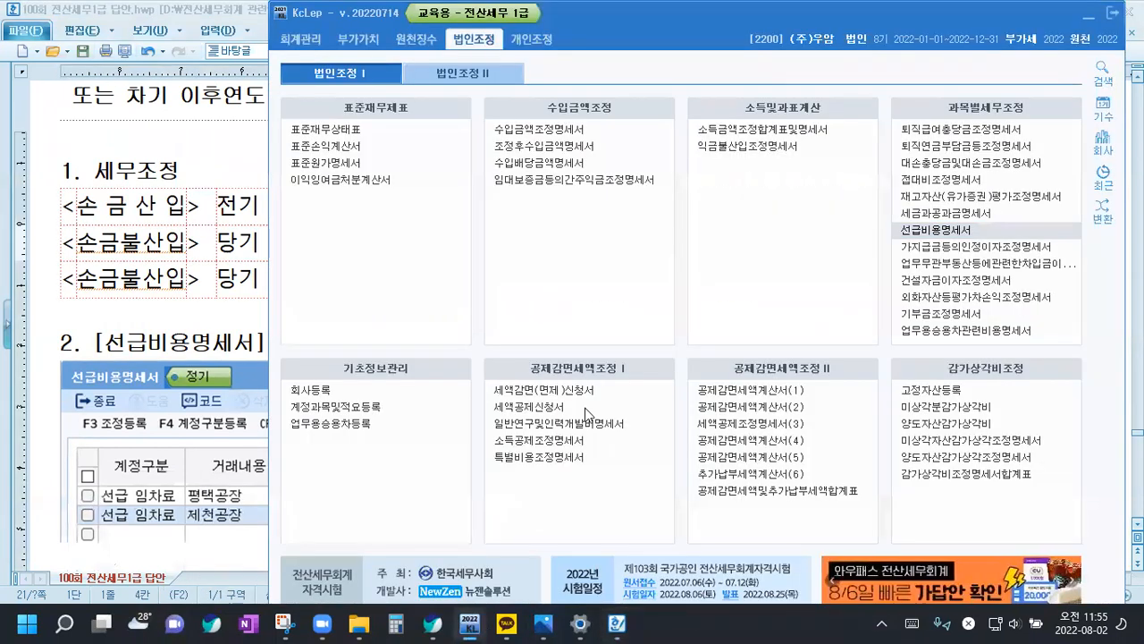
click(934, 230)
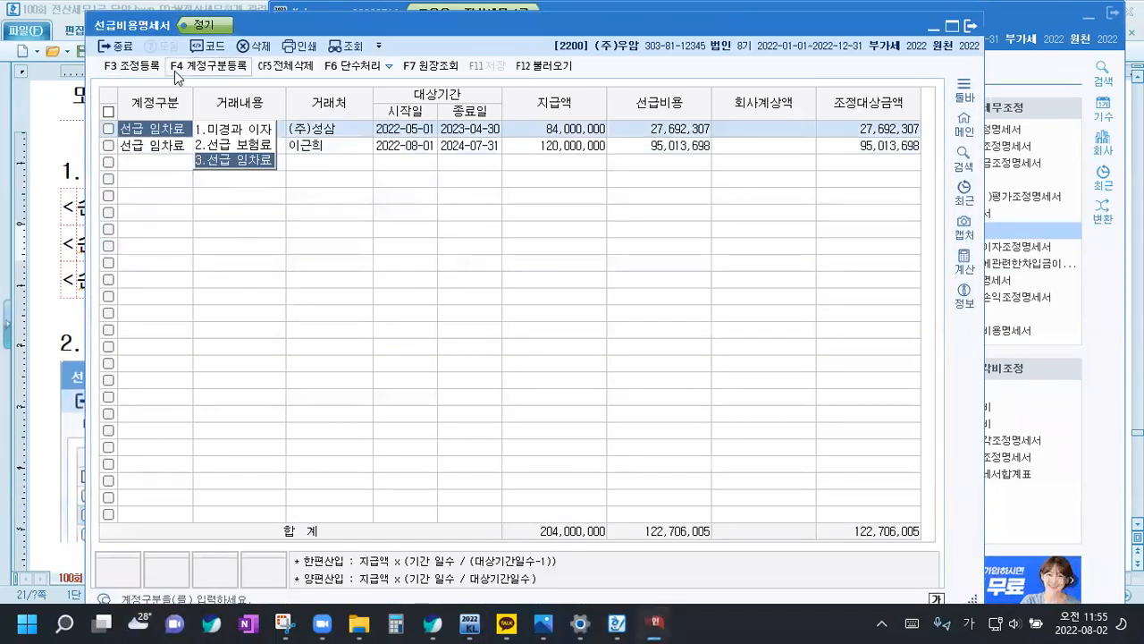
click(147, 66)
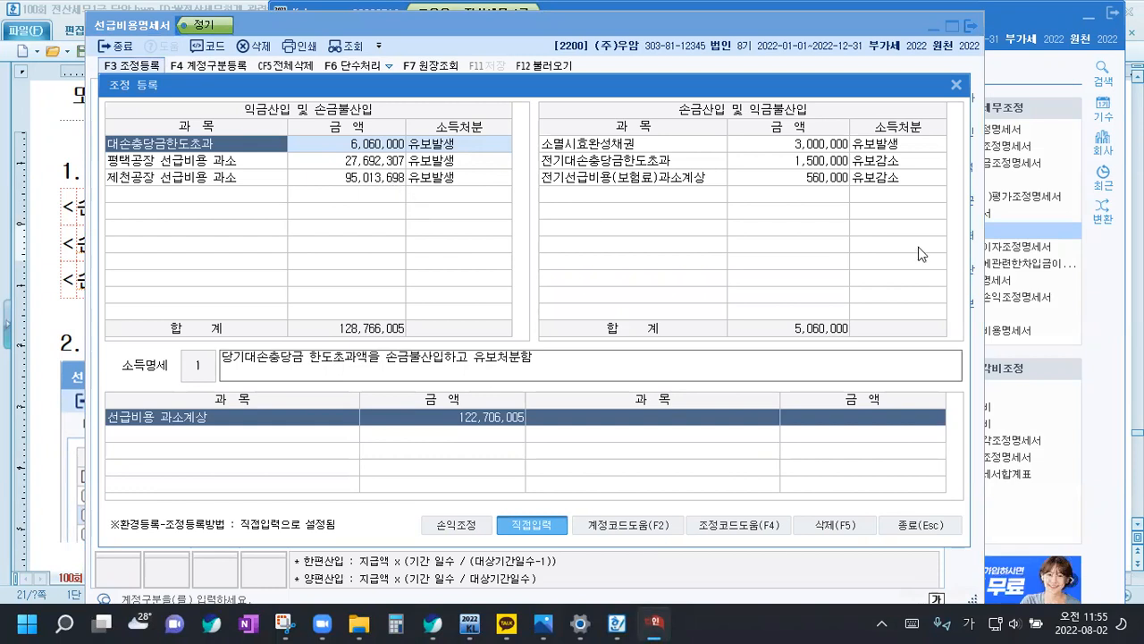
click(72, 320)
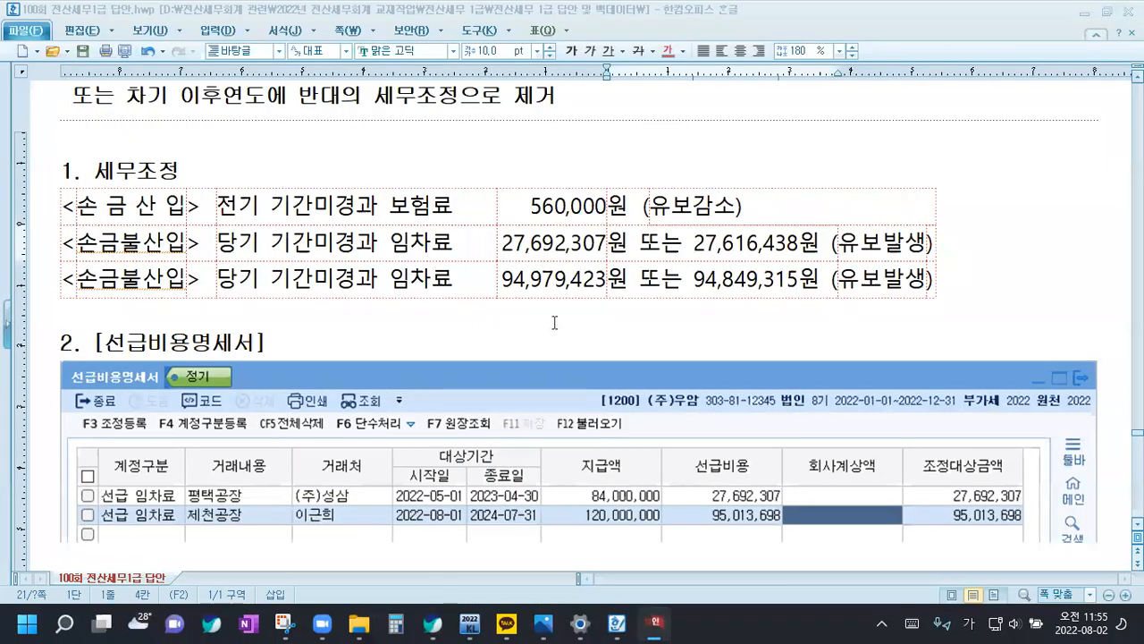
click(620, 307)
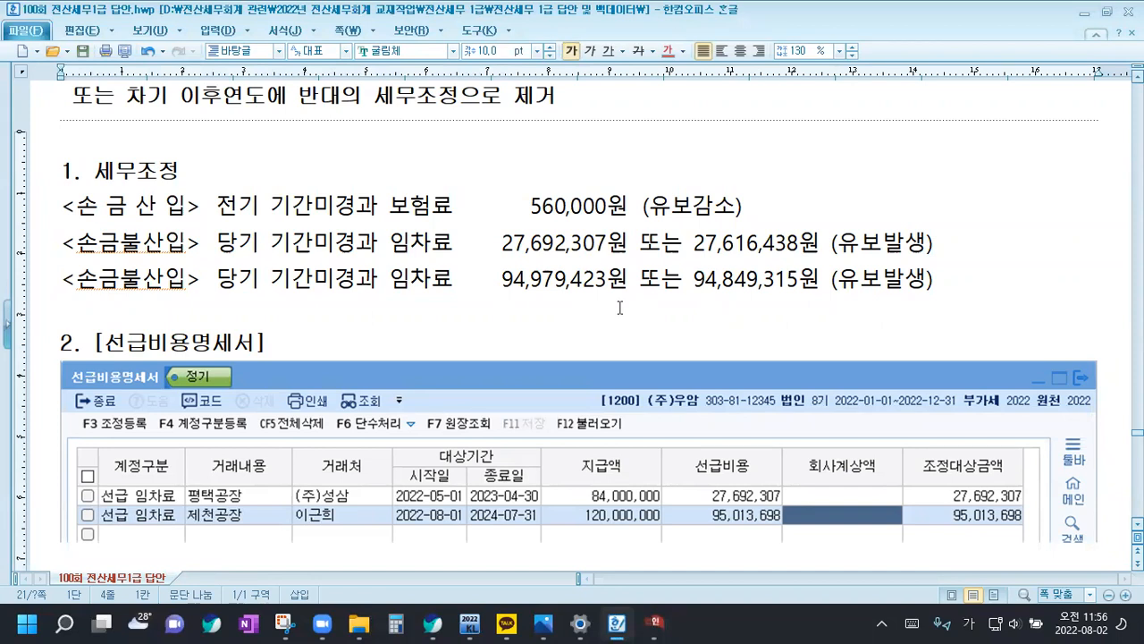
click(655, 623)
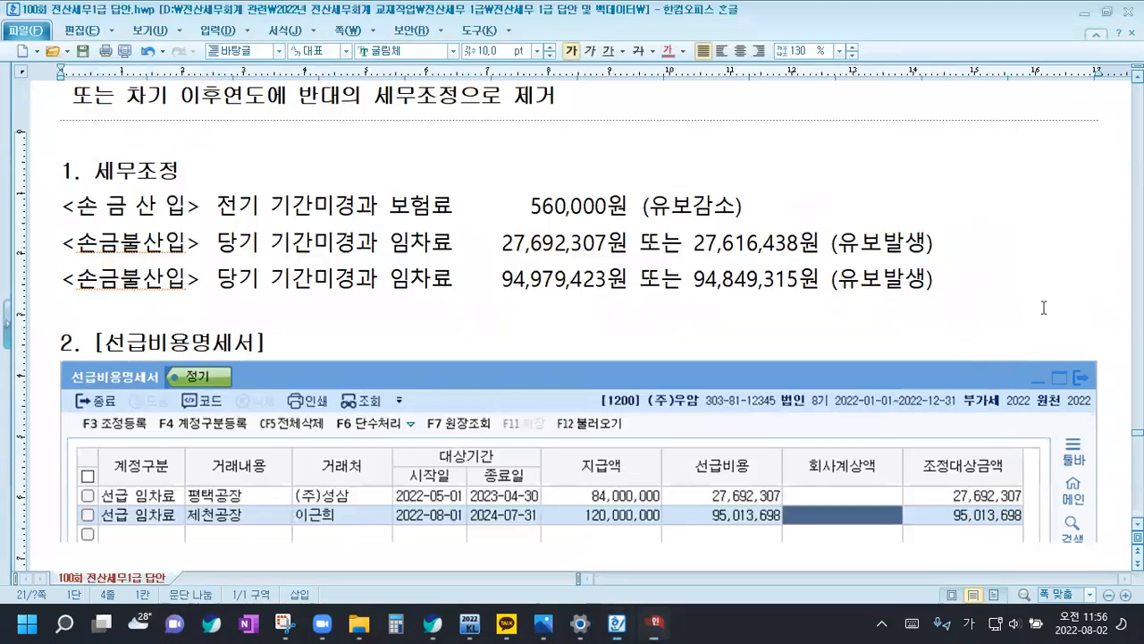
click(1044, 307)
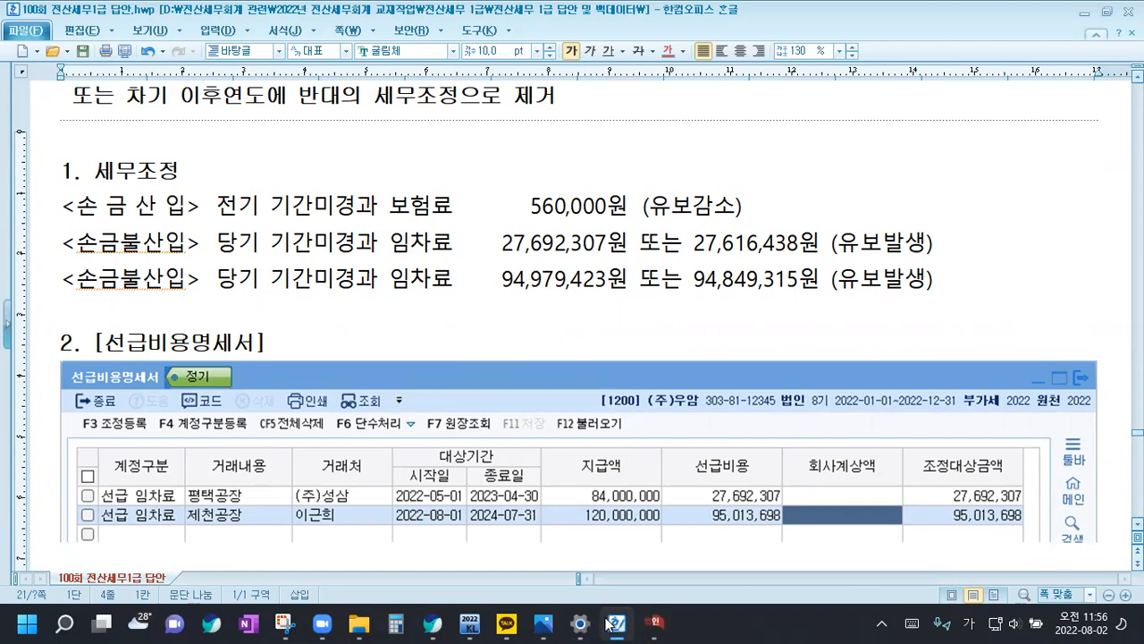
click(655, 623)
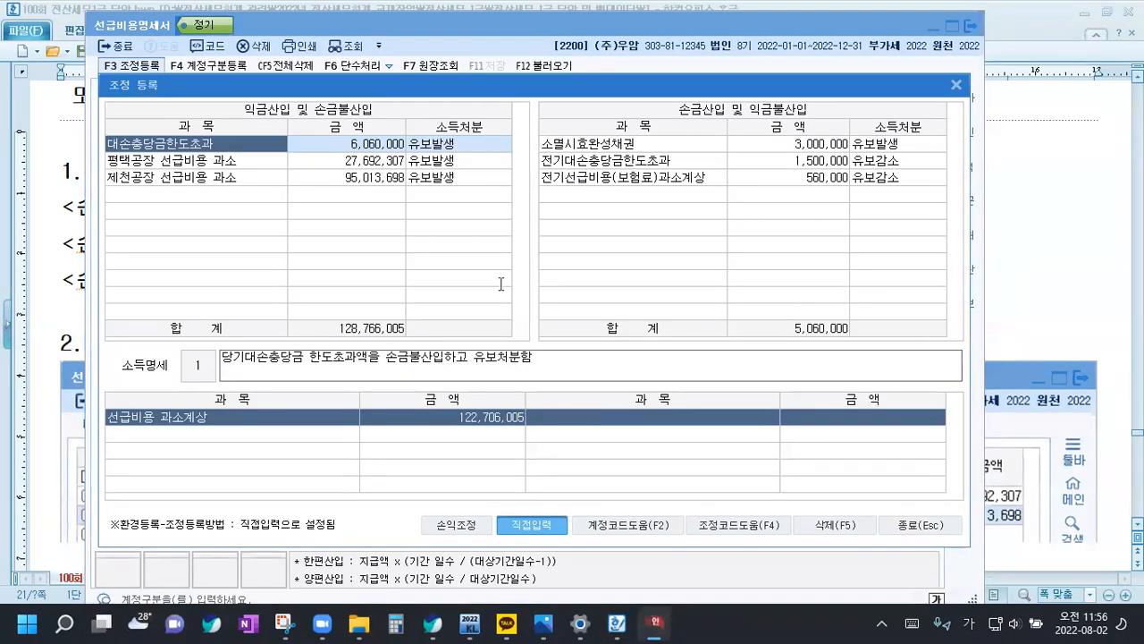
In the Hangul answer, set the last 손금불산입 row's amount to 95,013,698 and delete 또는 27,616,438원 from the row above
key(alt+Tab)
drag(517, 282, 600, 281)
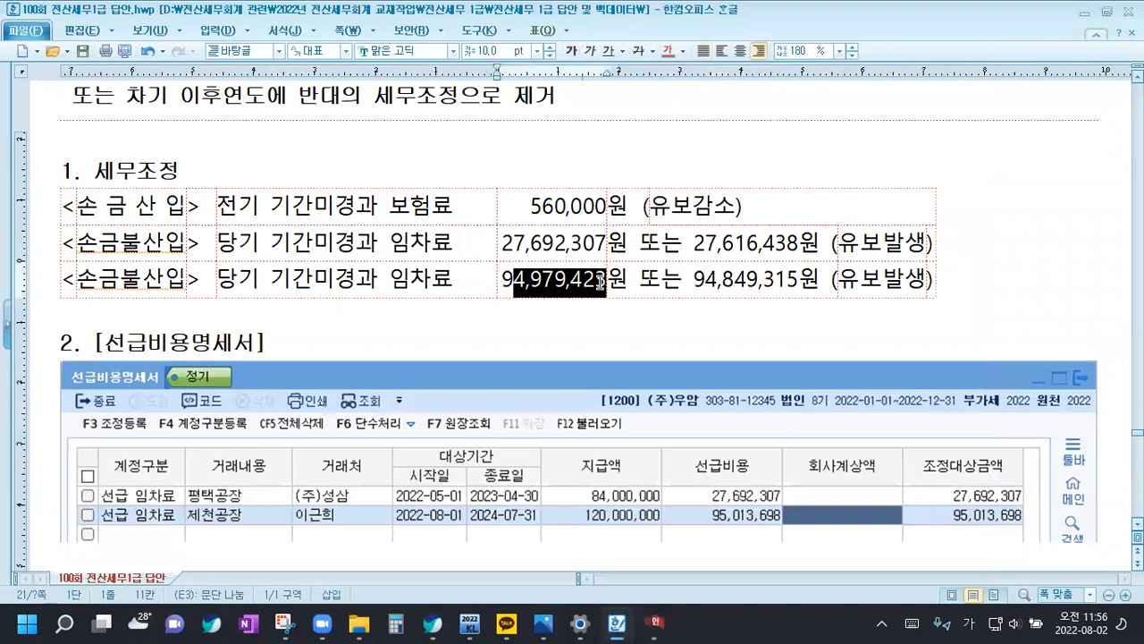
text(5,0)
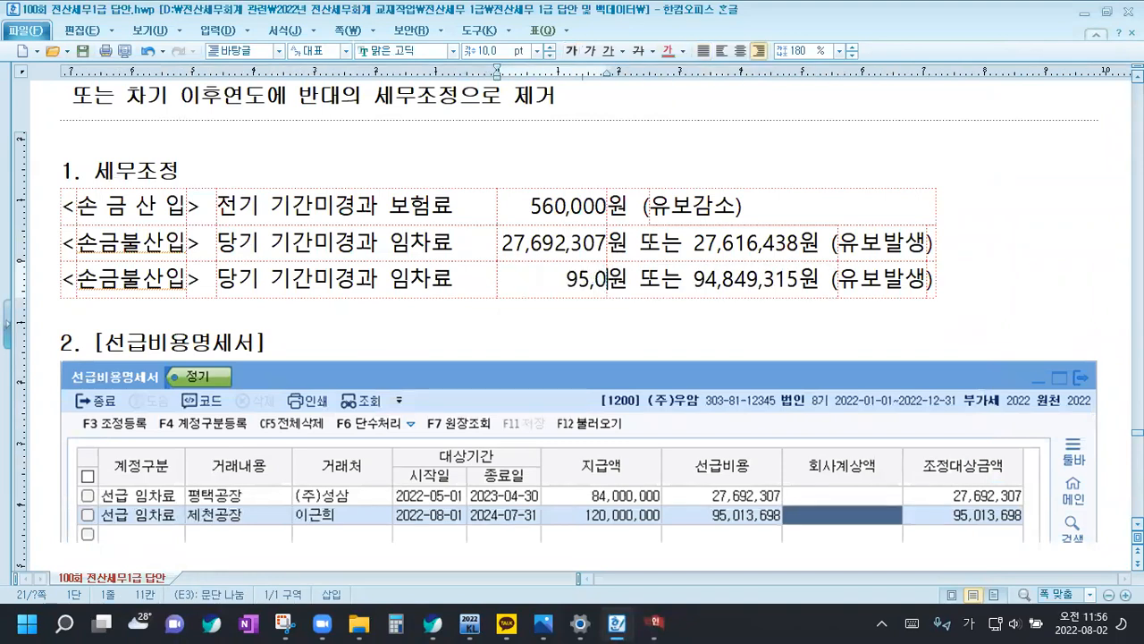
text(13,698)
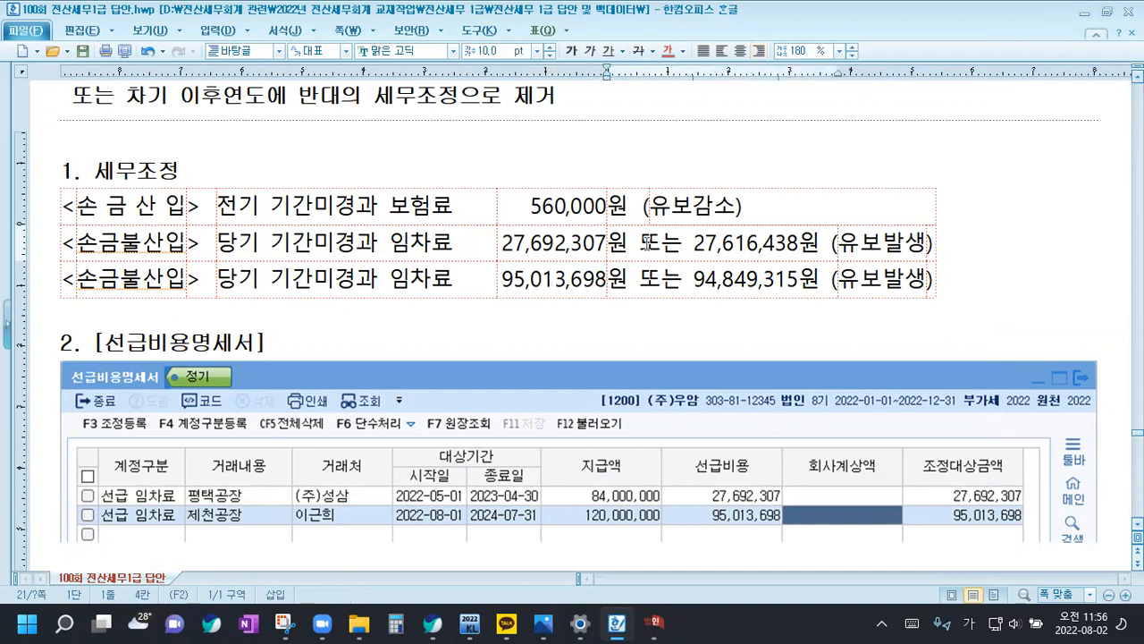
drag(636, 244, 818, 243)
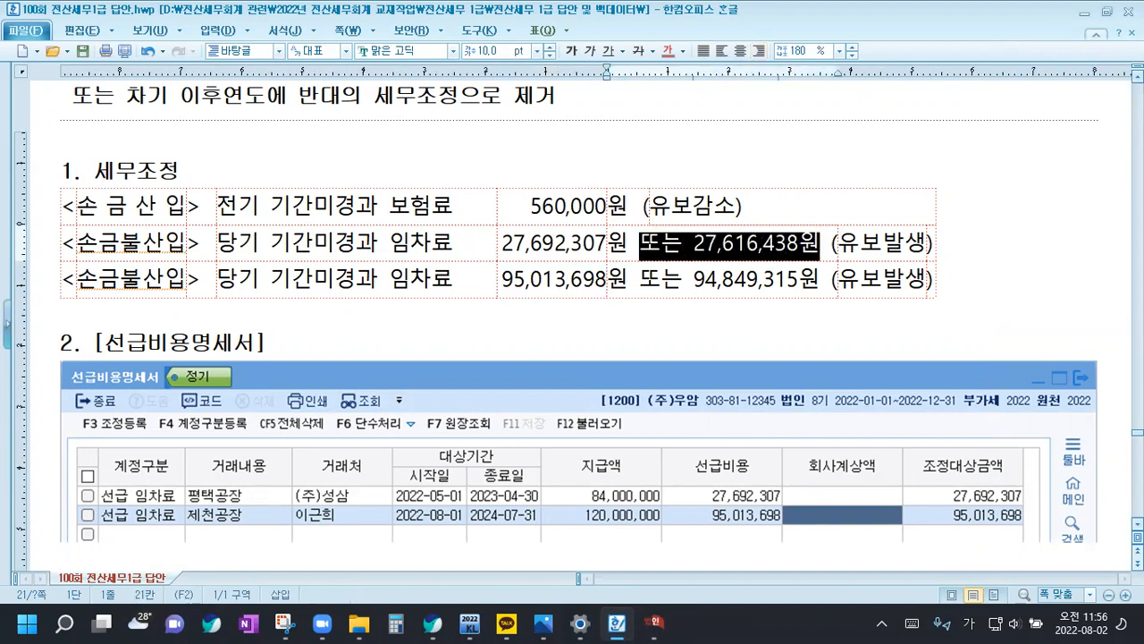
key(Delete)
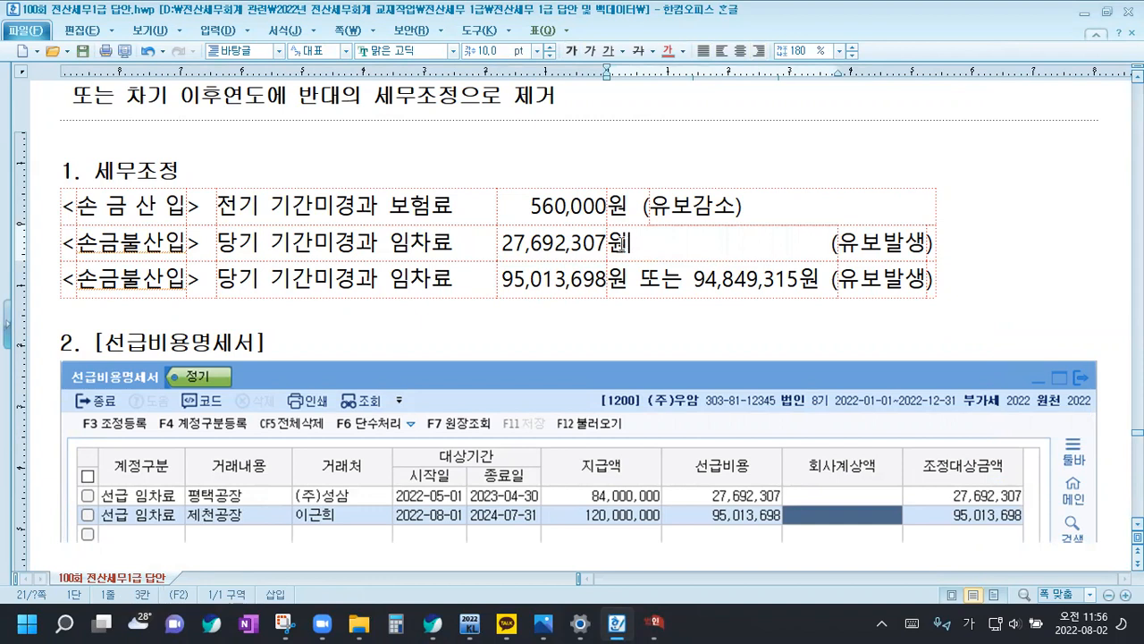
Try to merge the 27,692,307 row's cells from the amount through 유보발생, and undo the merge
drag(575, 242, 882, 241)
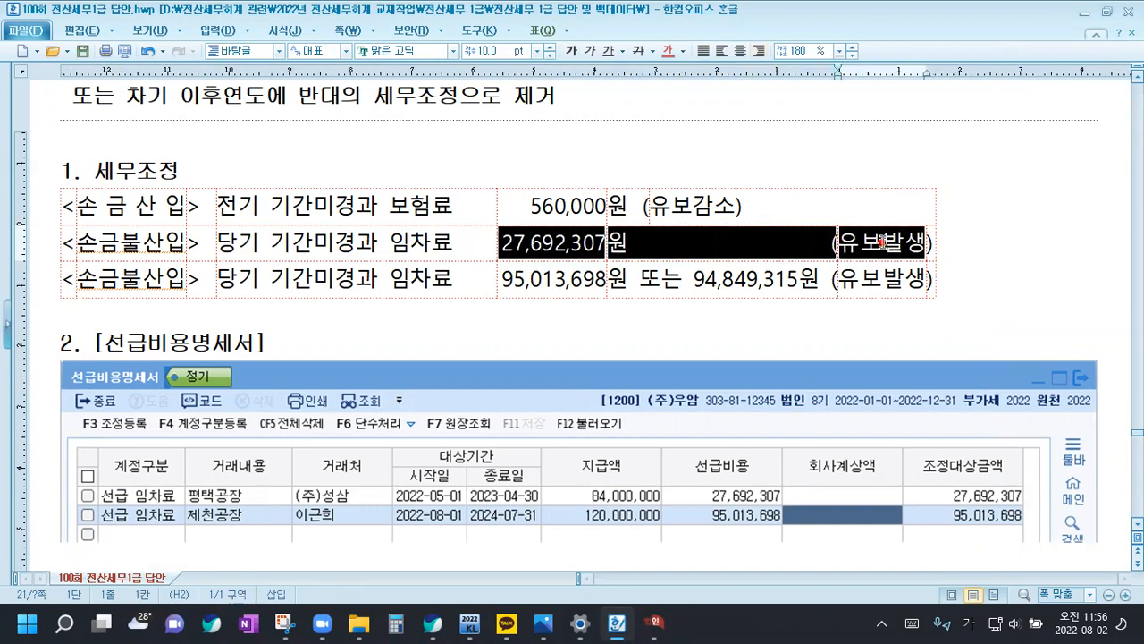
key(m)
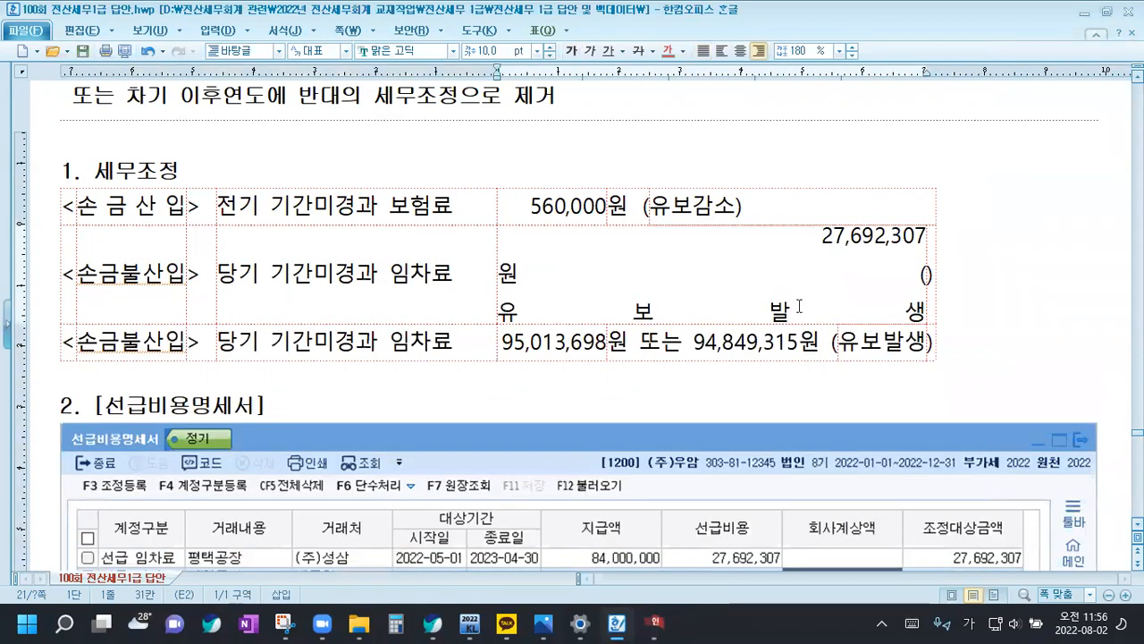
drag(633, 271, 943, 279)
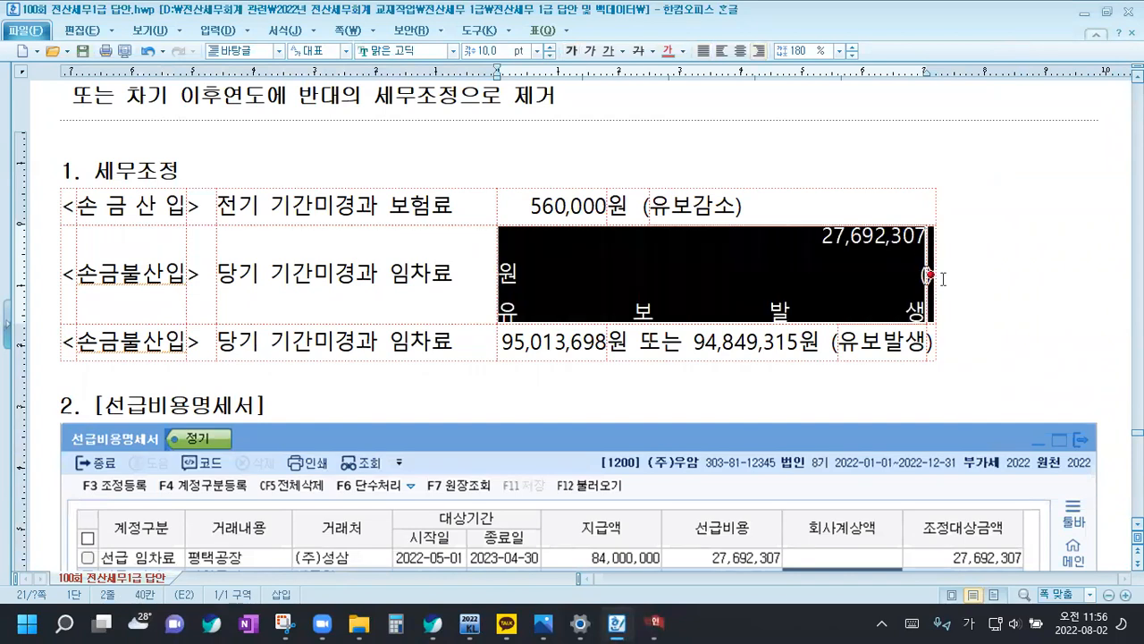
key(Down)
key(Up)
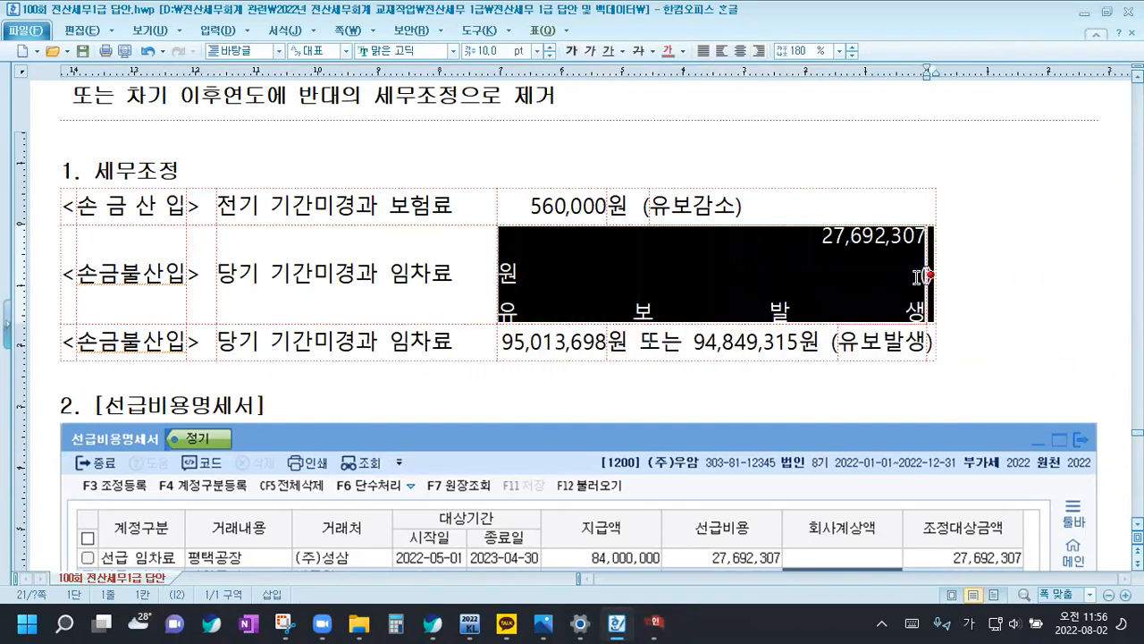
key(ctrl+z)
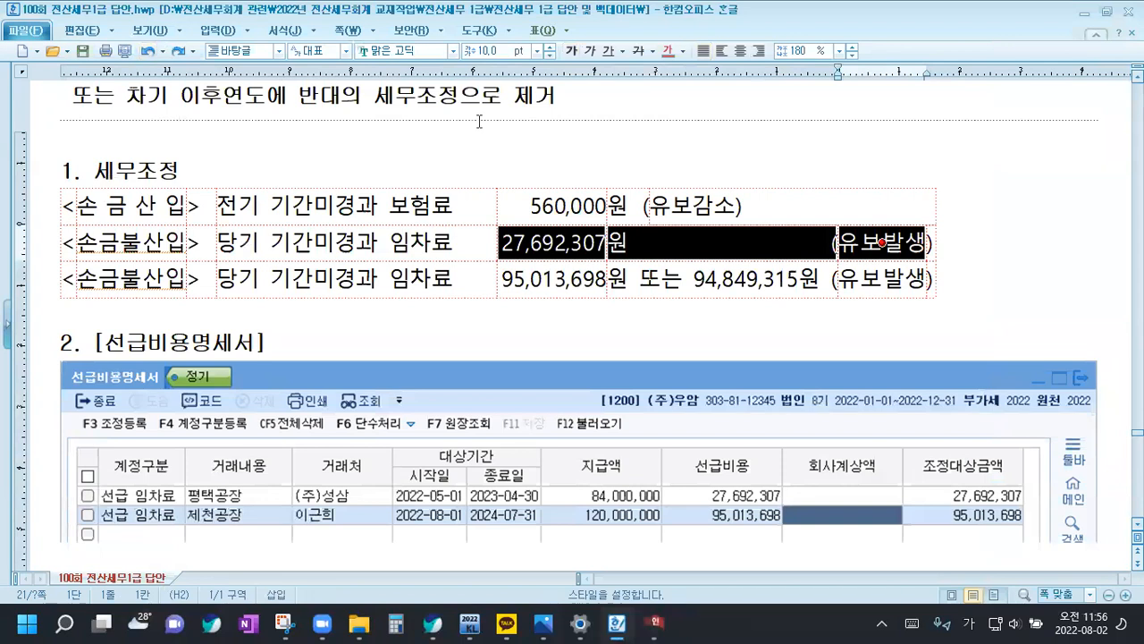
Merge the 27,692,307 row's cells from the amount through the closing parenthesis of 유보발생, with the text justified
drag(829, 239, 929, 241)
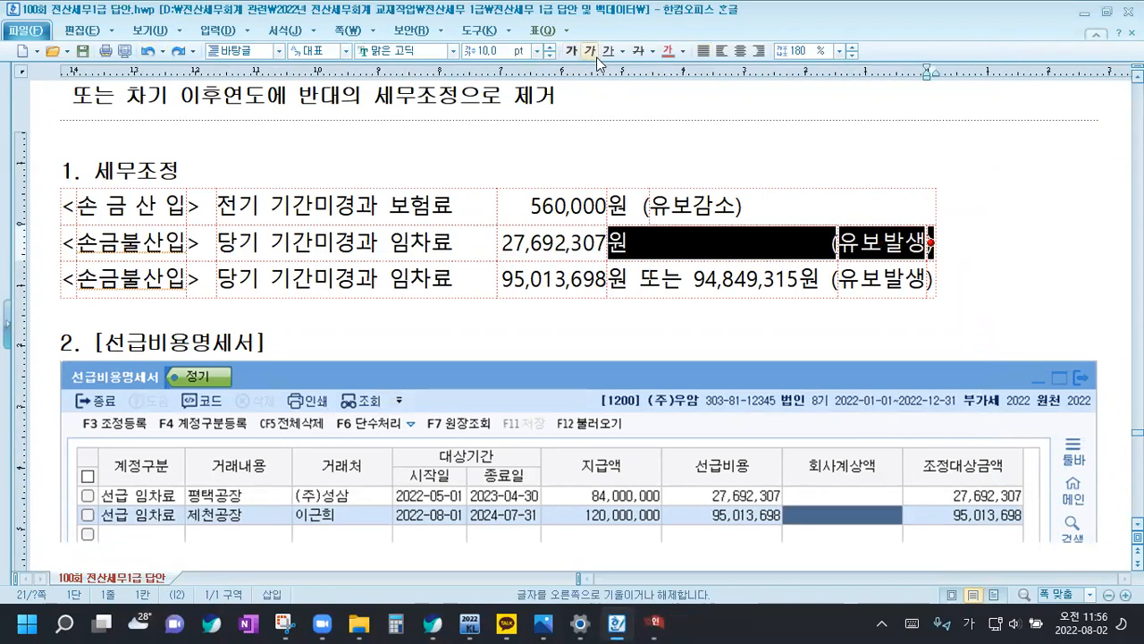
key(m)
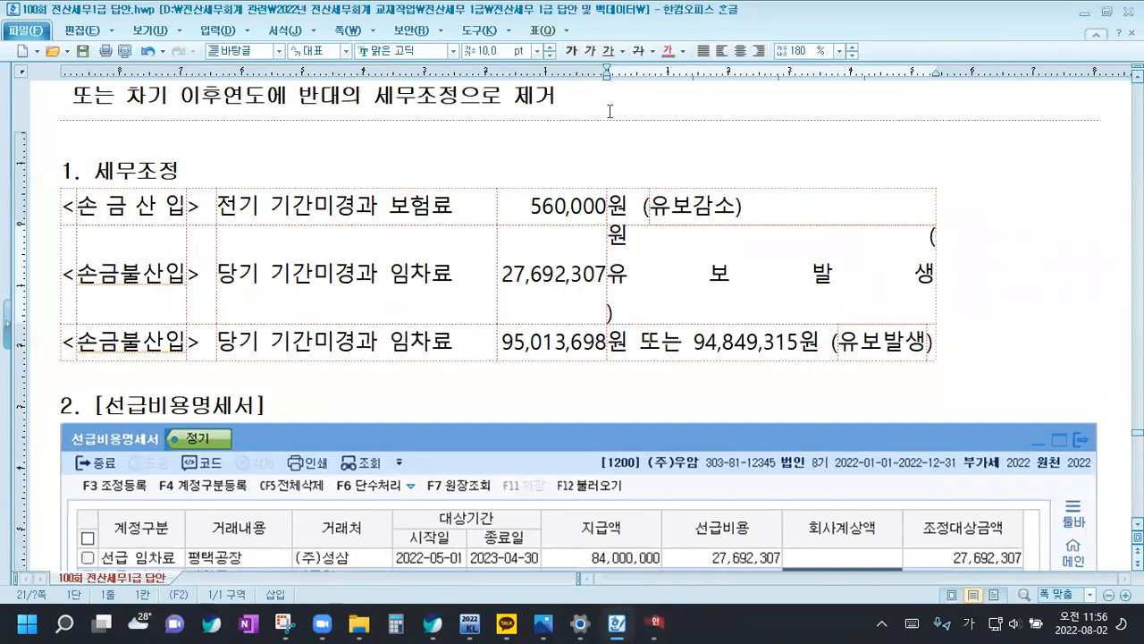
drag(572, 275, 816, 295)
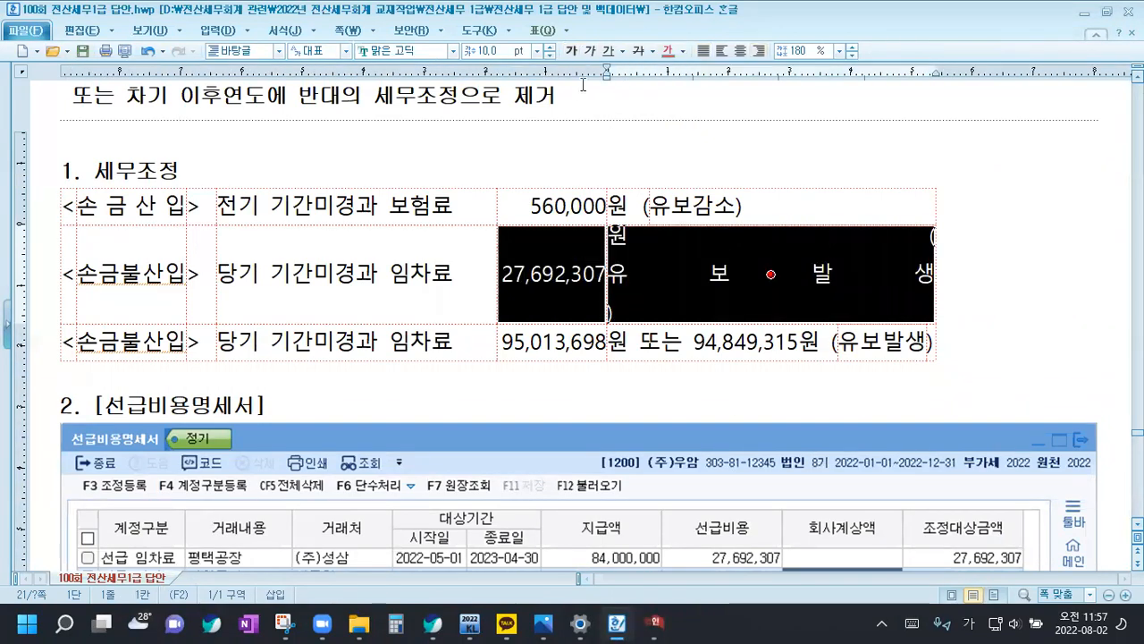
click(703, 51)
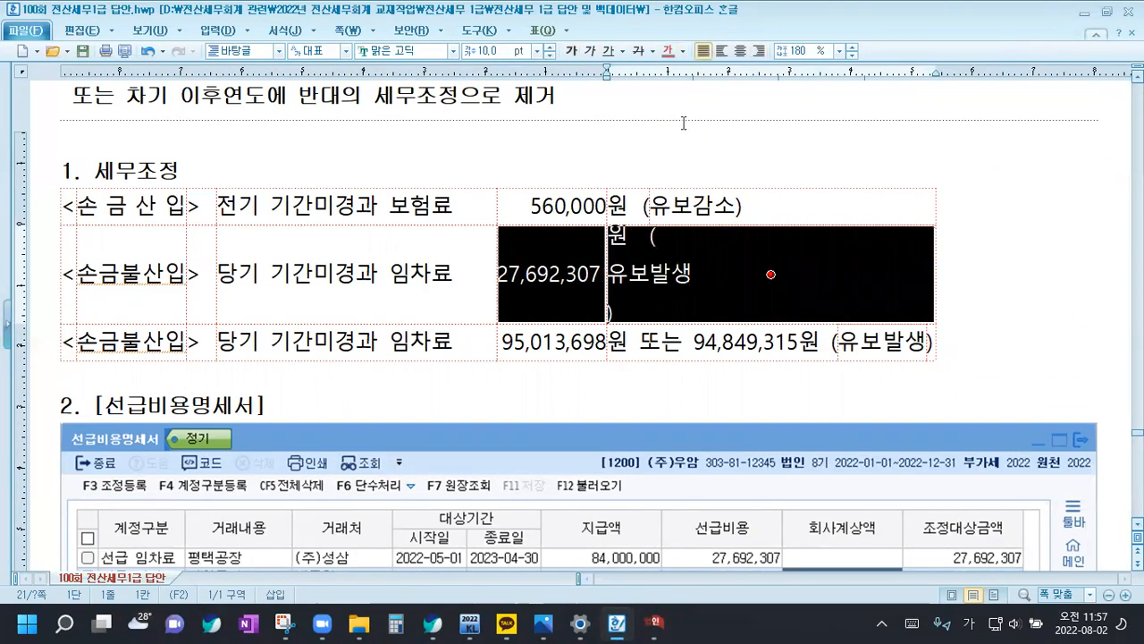
click(677, 276)
drag(564, 270, 683, 276)
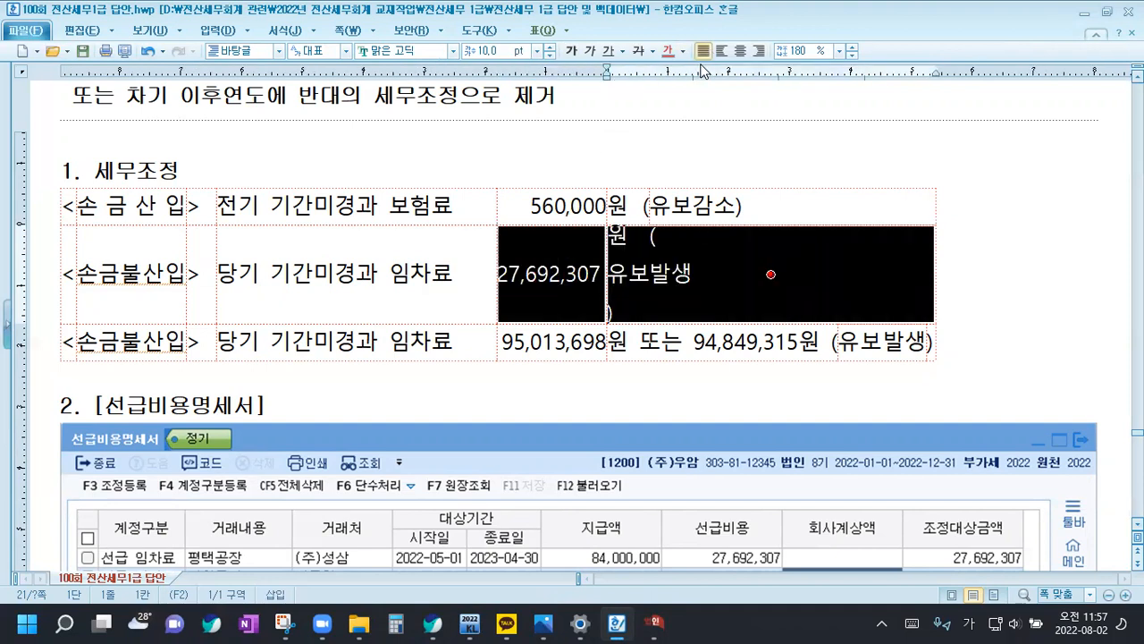
key(m)
Join the merged cell's separate lines into a single line reading 27,692,307원 (유보발생)
click(621, 246)
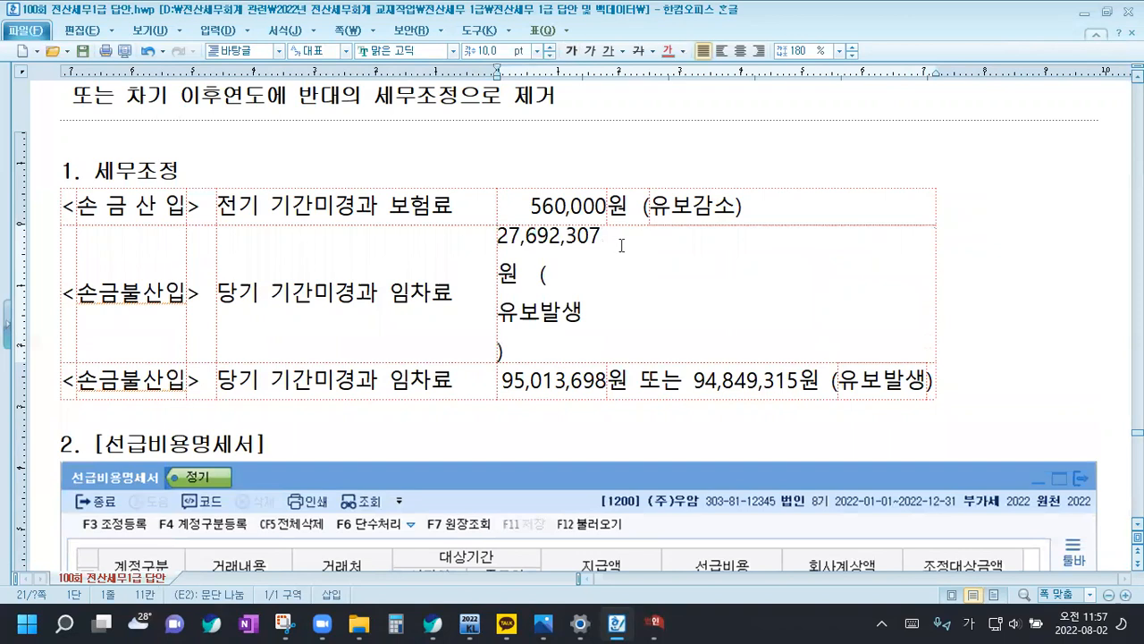
key(Delete)
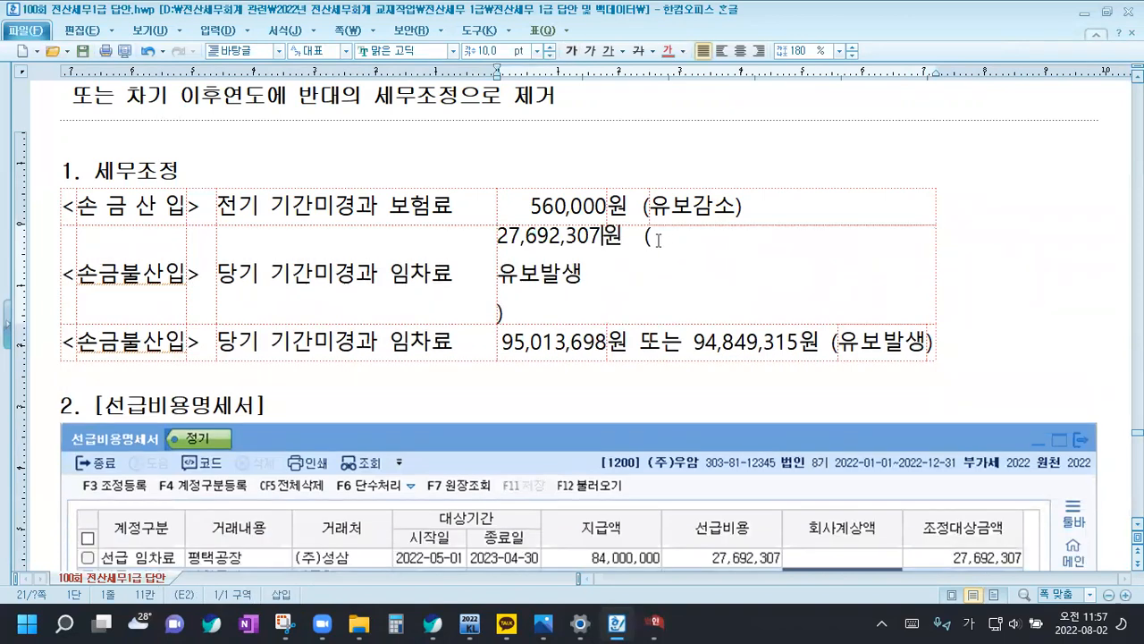
click(661, 237)
key(Delete)
click(754, 245)
key(Delete)
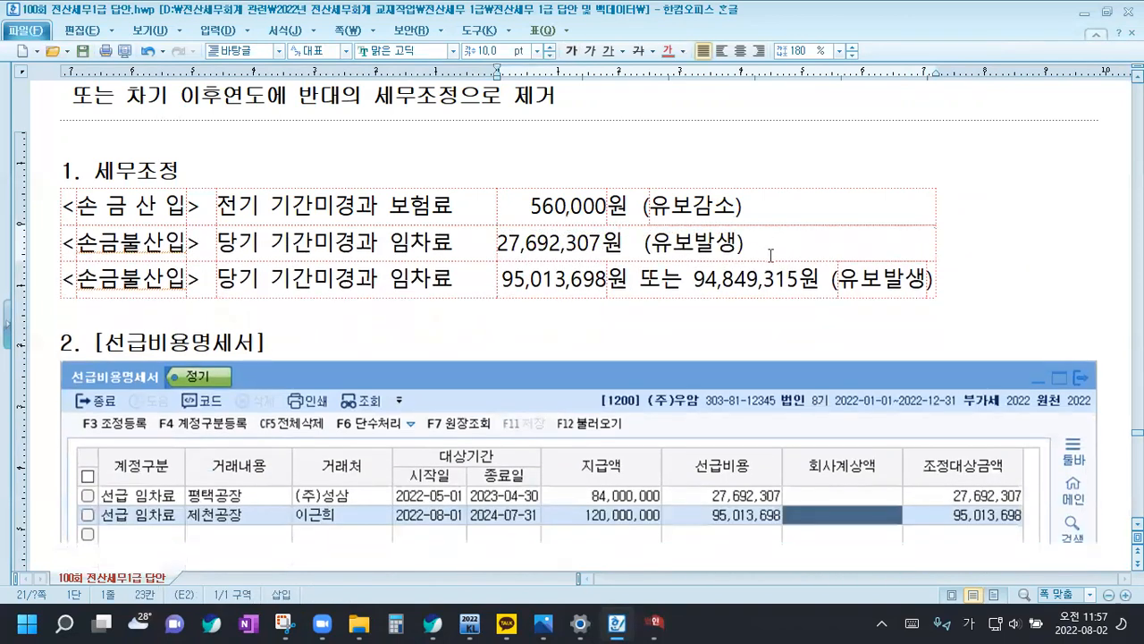
Merge the 95,013,698 row's cells from the amount through 유보발생 and delete 또는 94,849,315원
drag(573, 281, 857, 278)
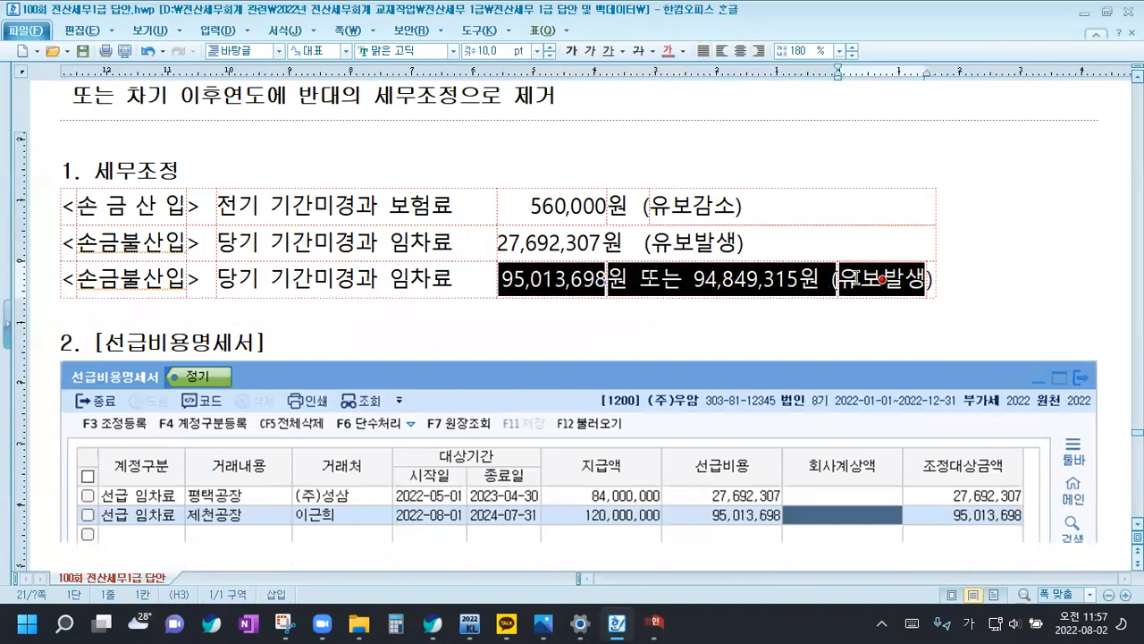
key(m)
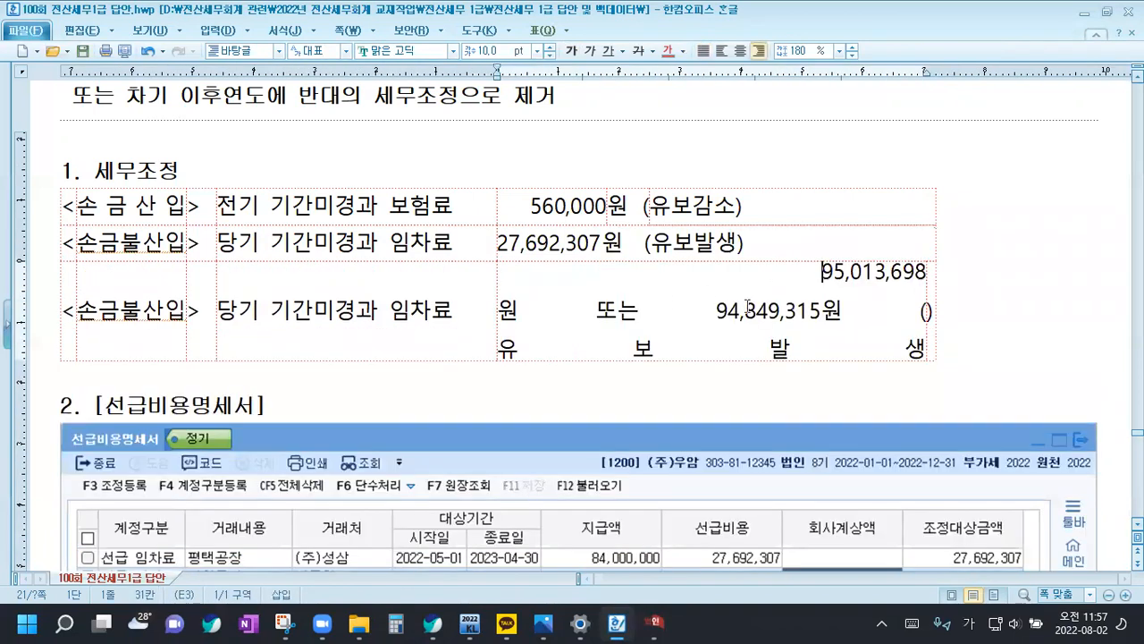
drag(536, 313, 866, 307)
key(Delete)
key(Delete)
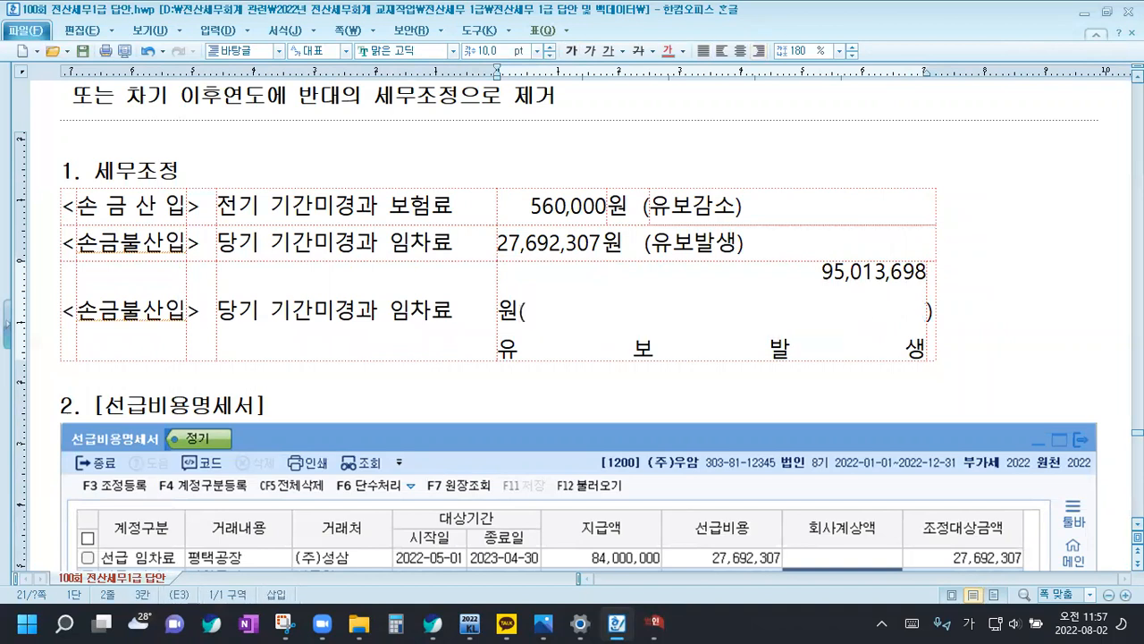
Justify the merged cell's text and rework its lines into one line reading 95,013,698원 (유보발생
click(535, 312)
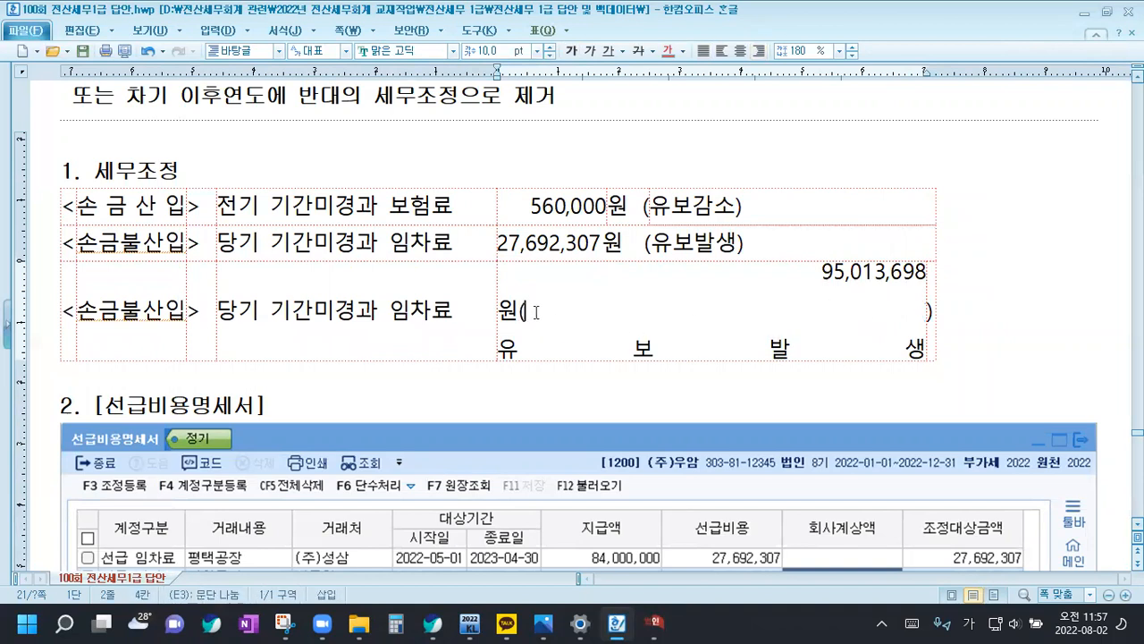
key(BackSpace)
key(Delete)
key(Delete)
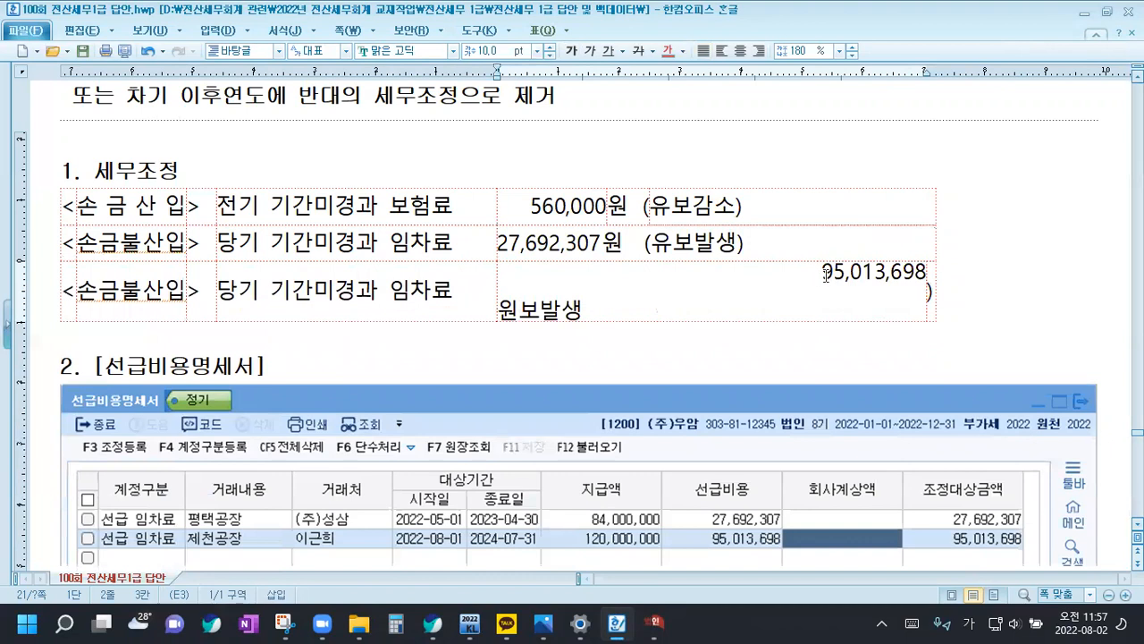
drag(821, 272, 840, 317)
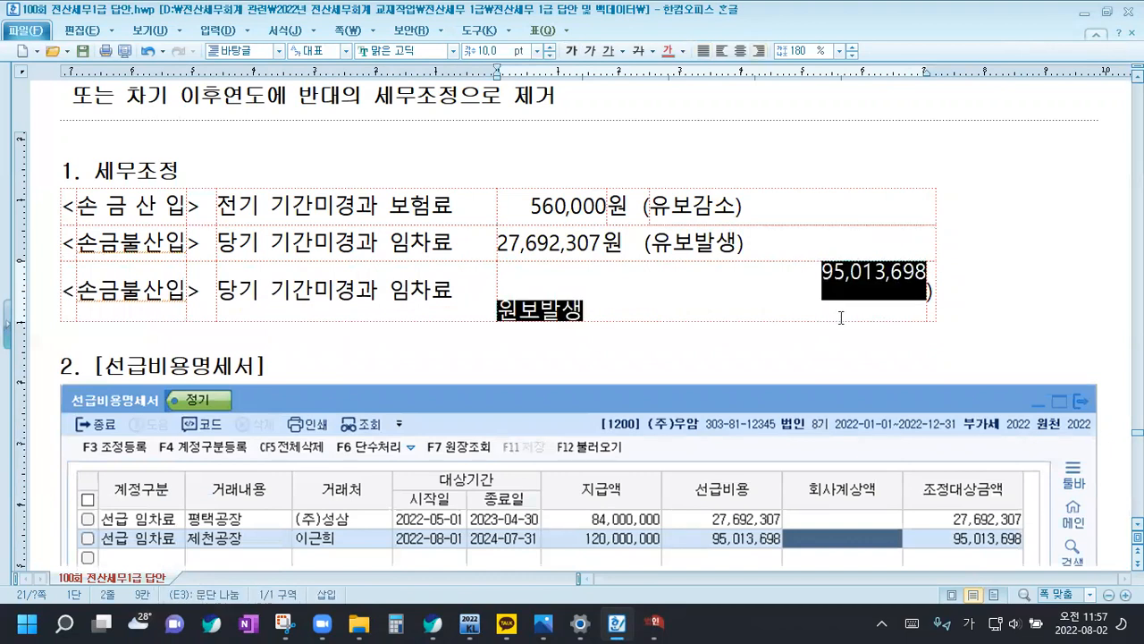
click(704, 51)
click(599, 281)
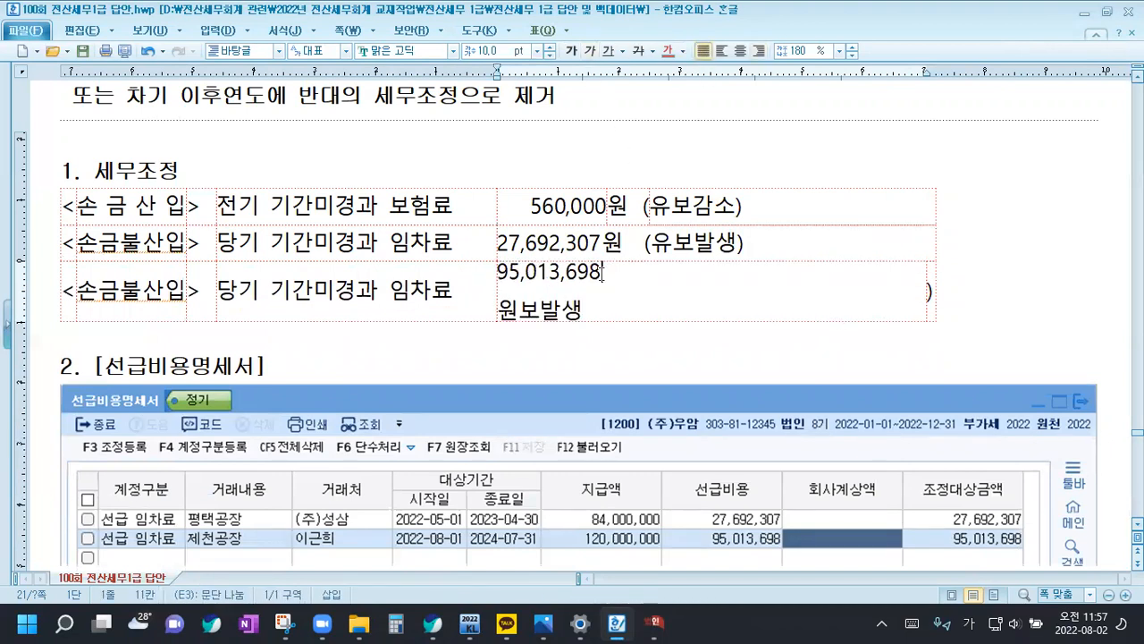
key(Delete)
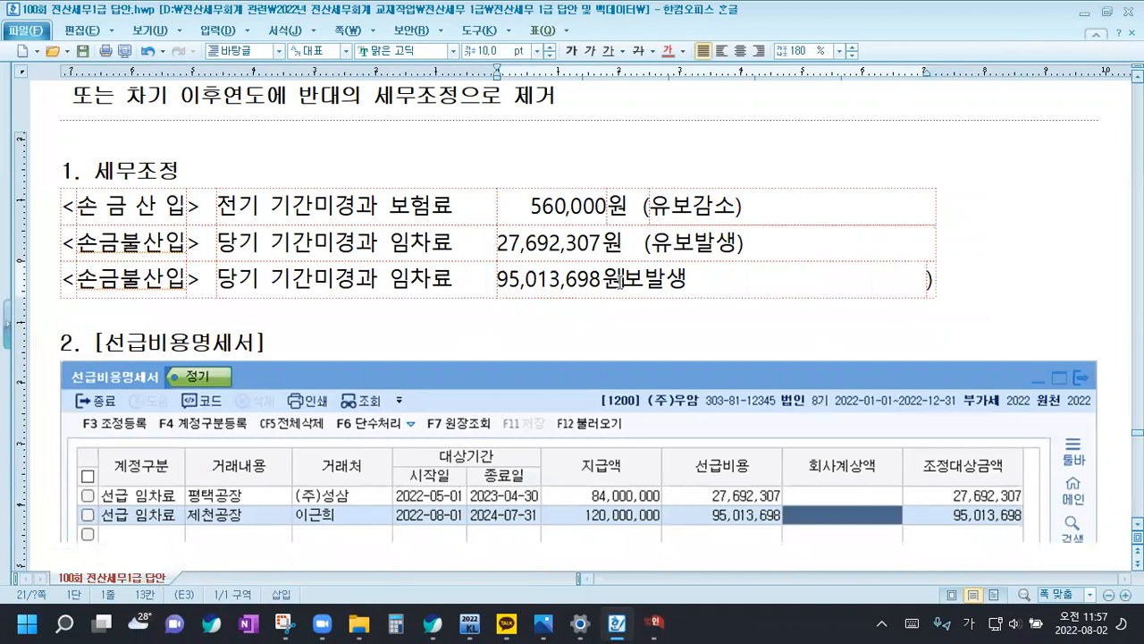
text(()
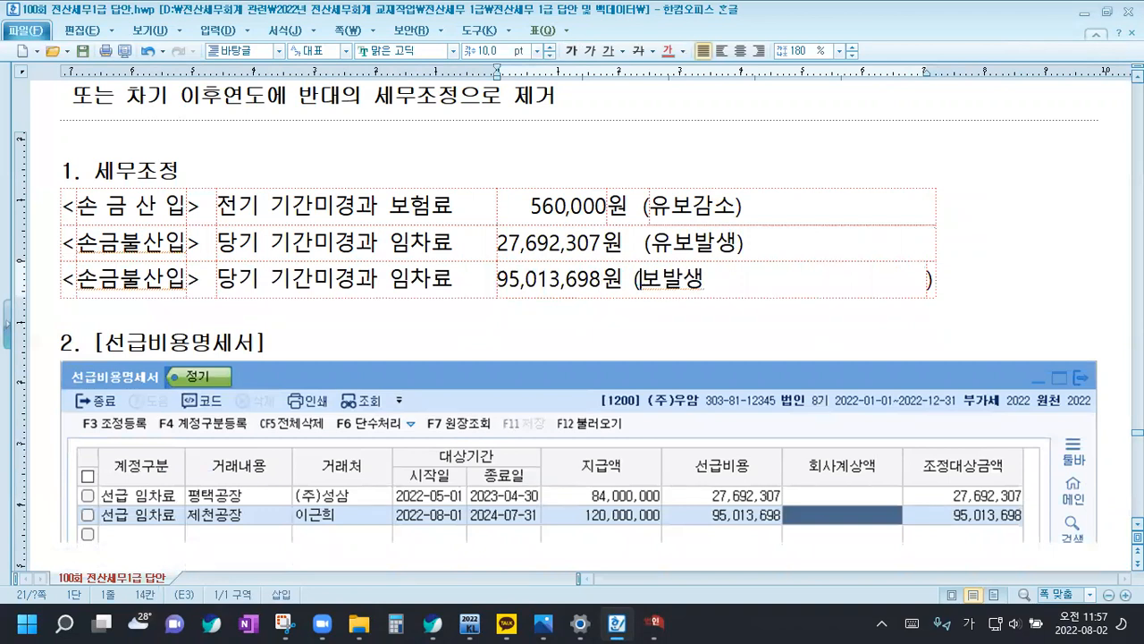
text(유)
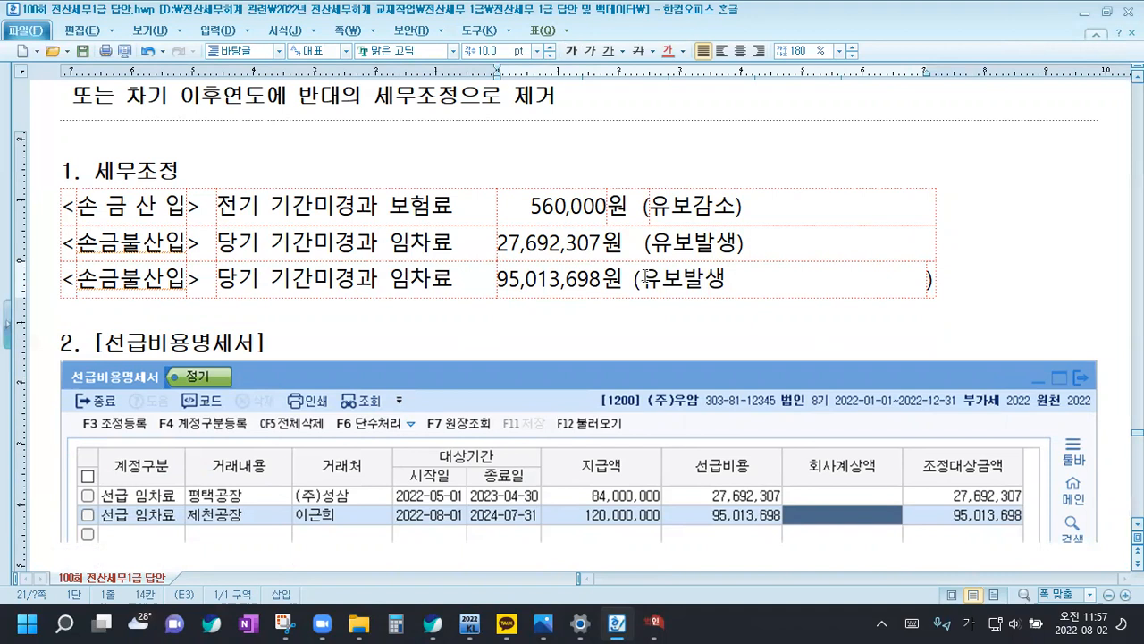
click(729, 281)
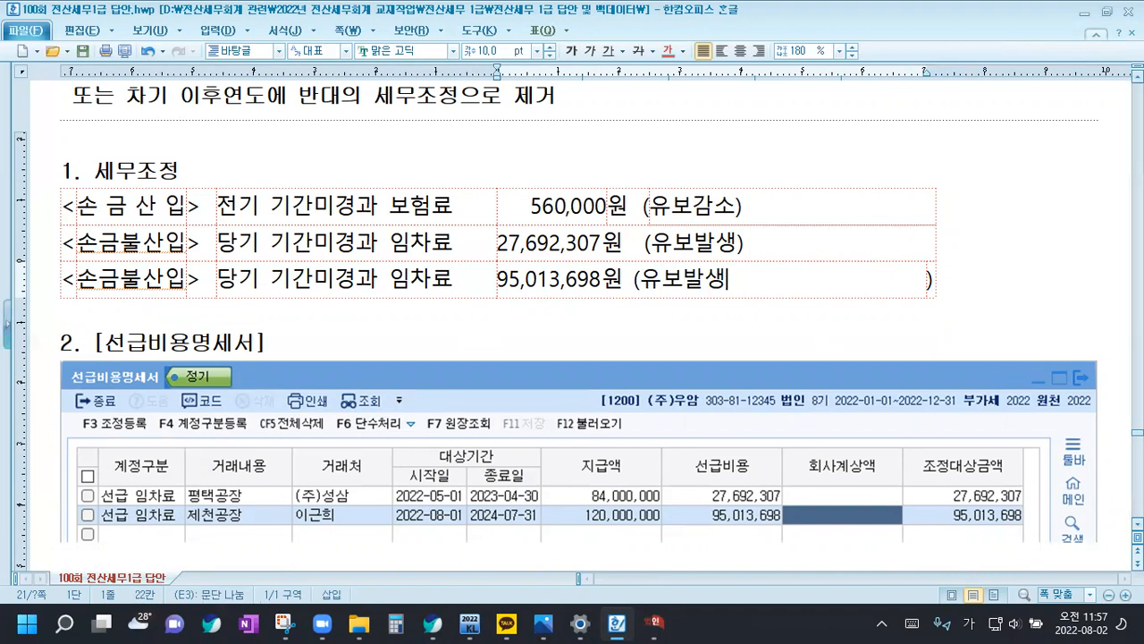
Merge the closing-parenthesis cell into the 95,013,698 row's line and remove the extra space before (유보발생) in the row above
drag(783, 289, 930, 280)
key(m)
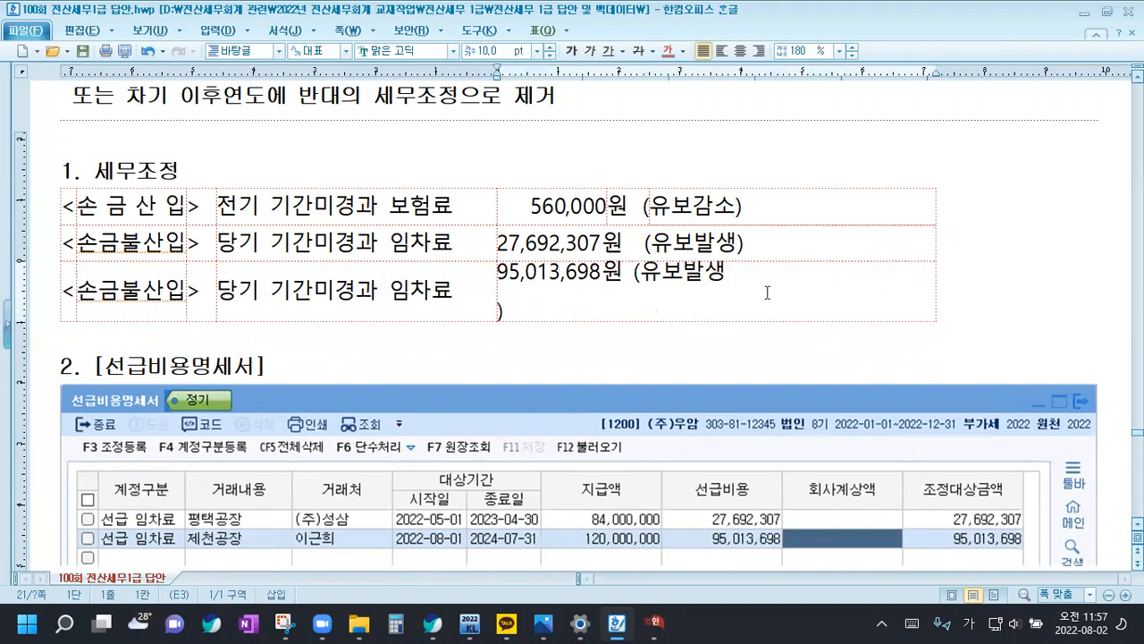
key(Delete)
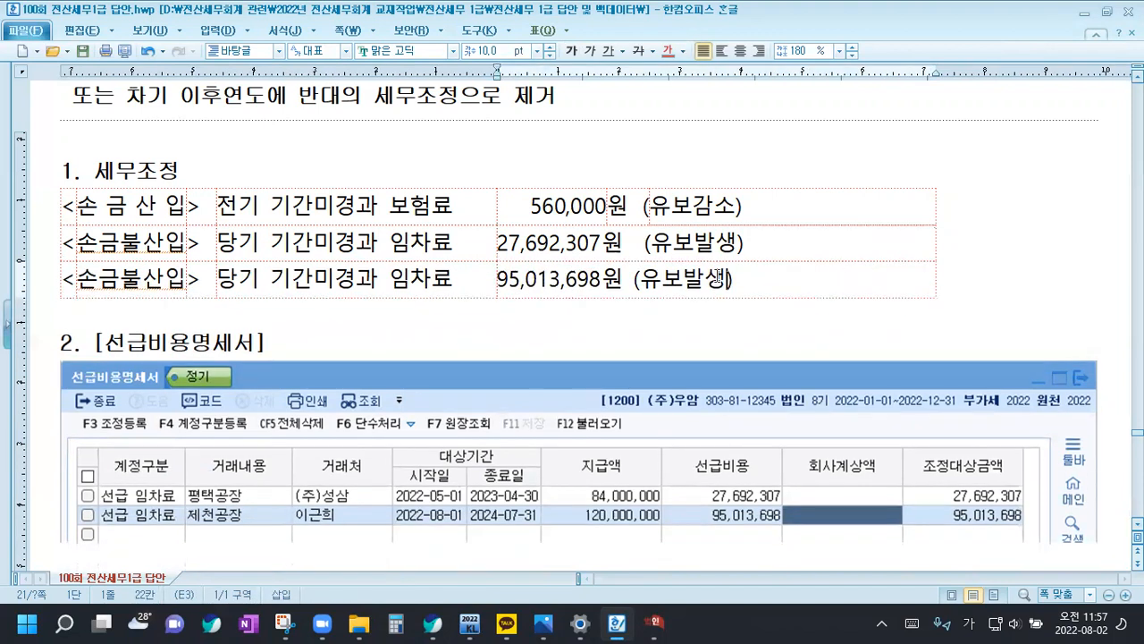
click(630, 246)
key(Delete)
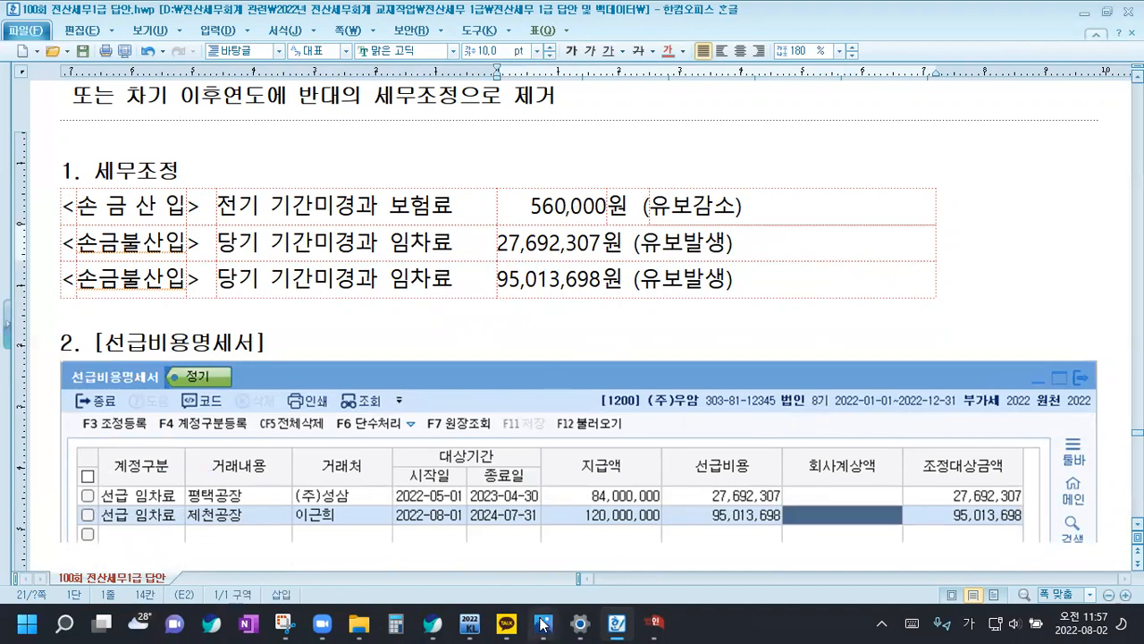
Switch to KcLep and close the 조정 등록 and the 선급비용명세서
click(653, 623)
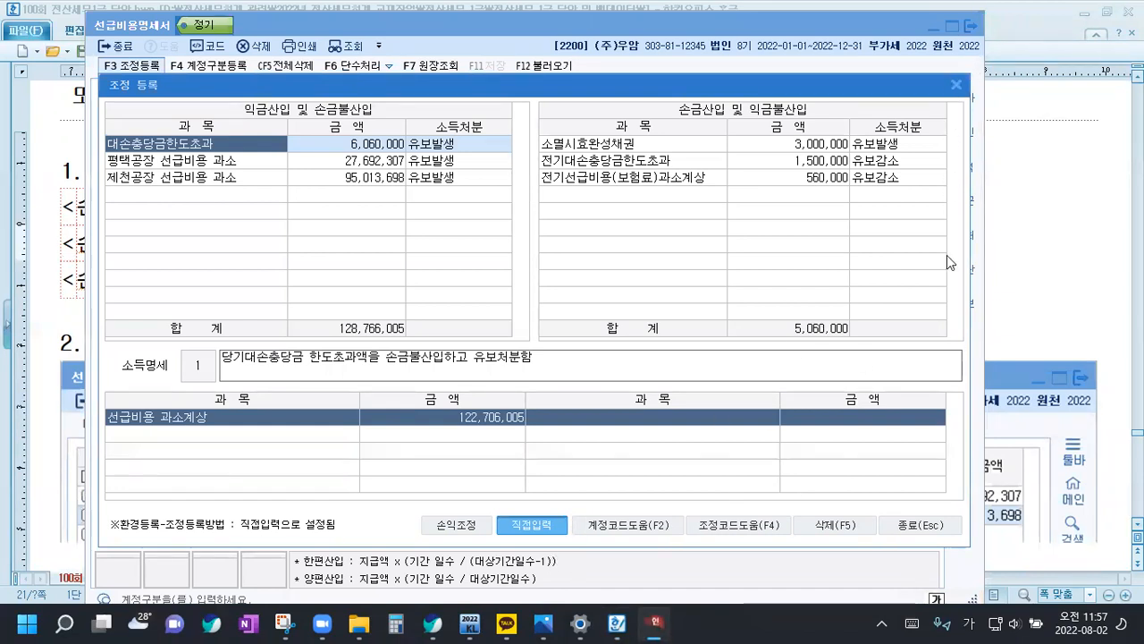
click(920, 525)
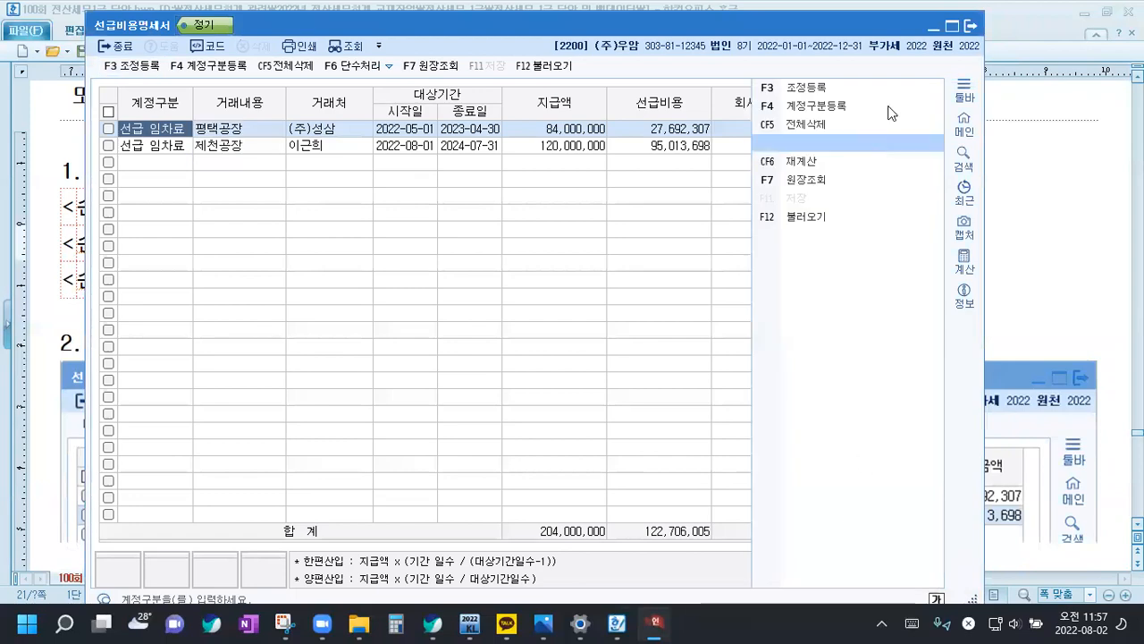
click(971, 27)
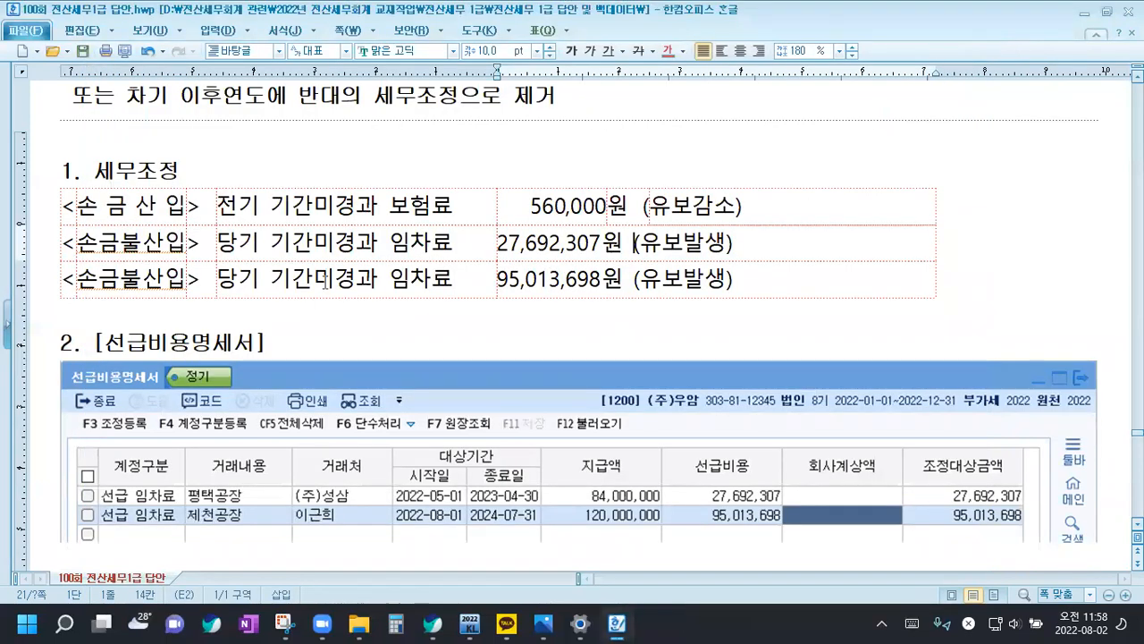
In question [3] of the Hangul document, color 임직원전용보험에 가입, 출퇴근용으로 사용 and 당기 차량운행일지를 작성하지는 않았다 red
scroll(299, 355, down, 2)
scroll(298, 354, down, 6)
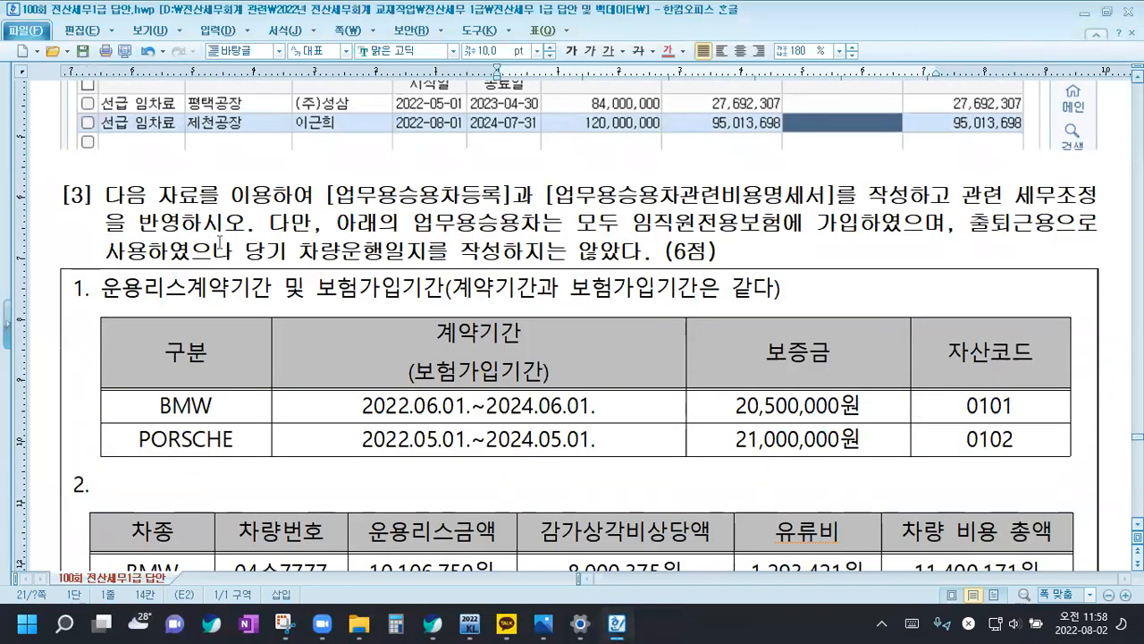
click(217, 231)
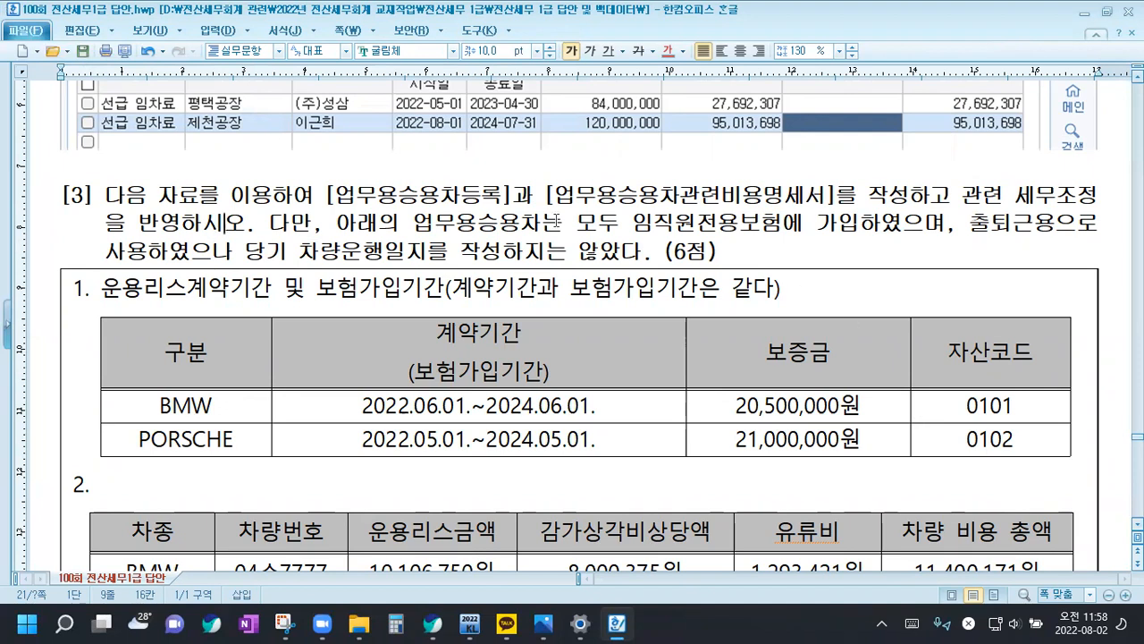
click(633, 223)
drag(633, 223, 854, 225)
click(666, 50)
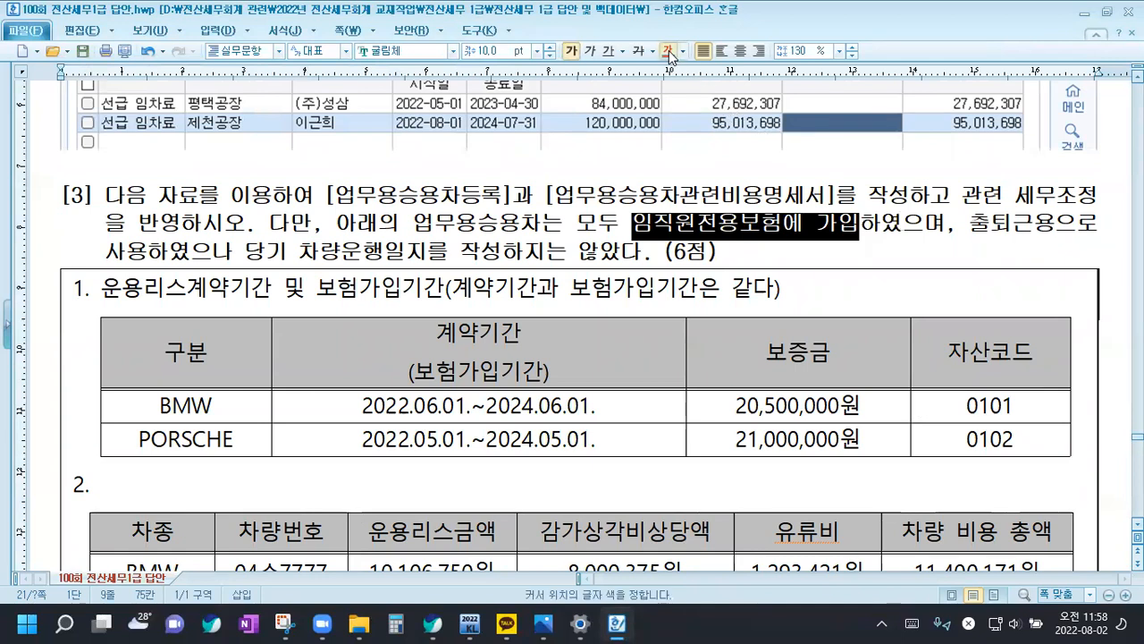
drag(972, 223, 148, 252)
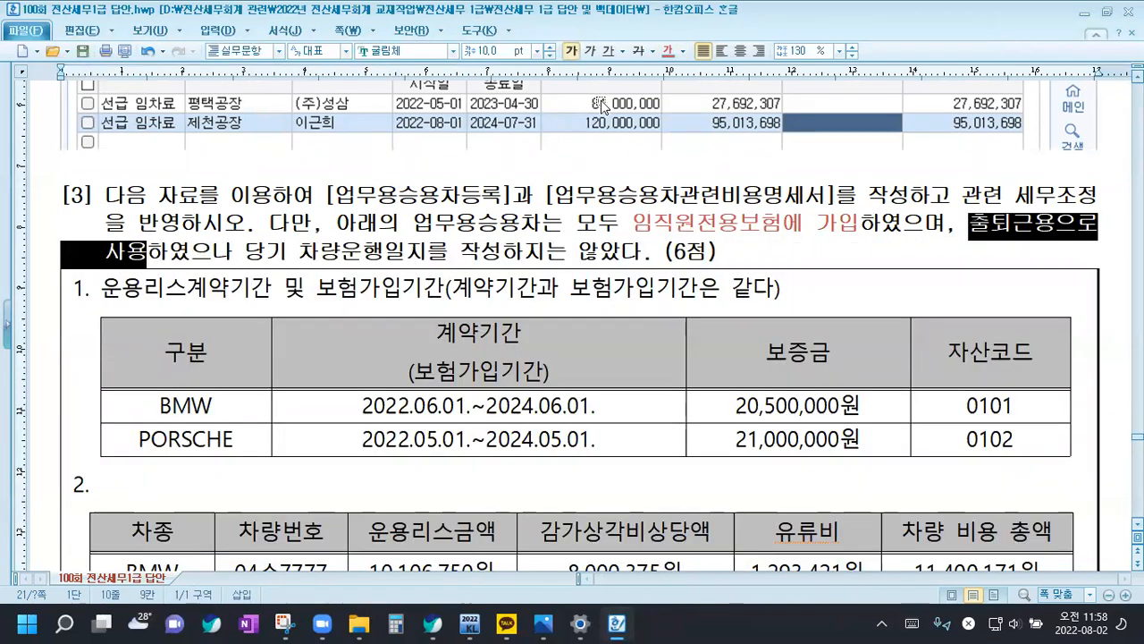
click(666, 50)
drag(243, 252, 637, 251)
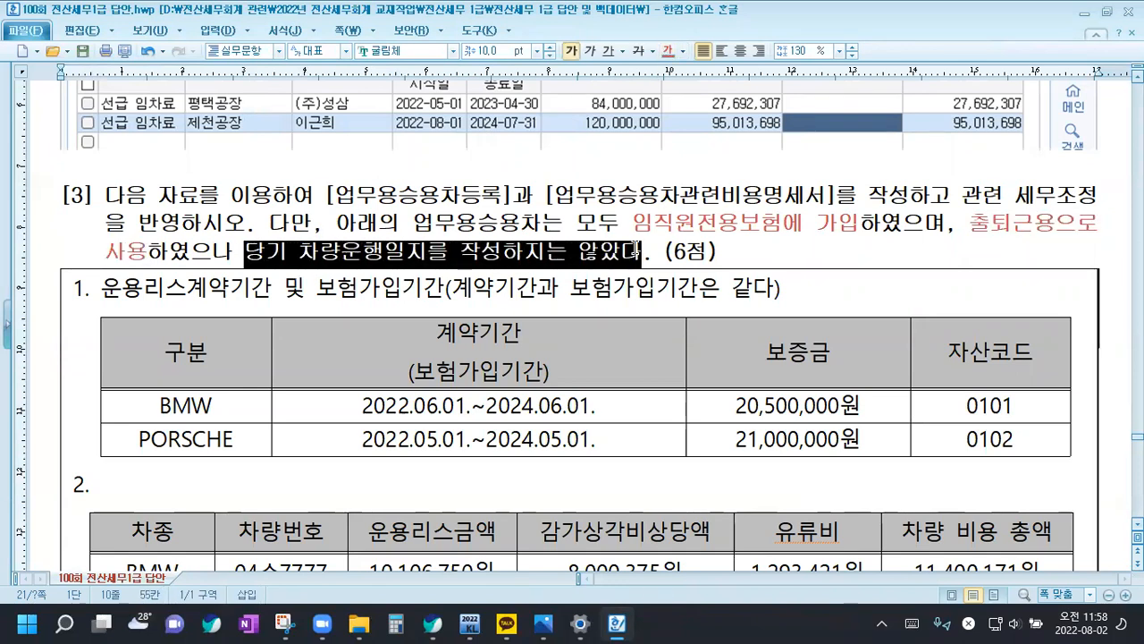
click(667, 50)
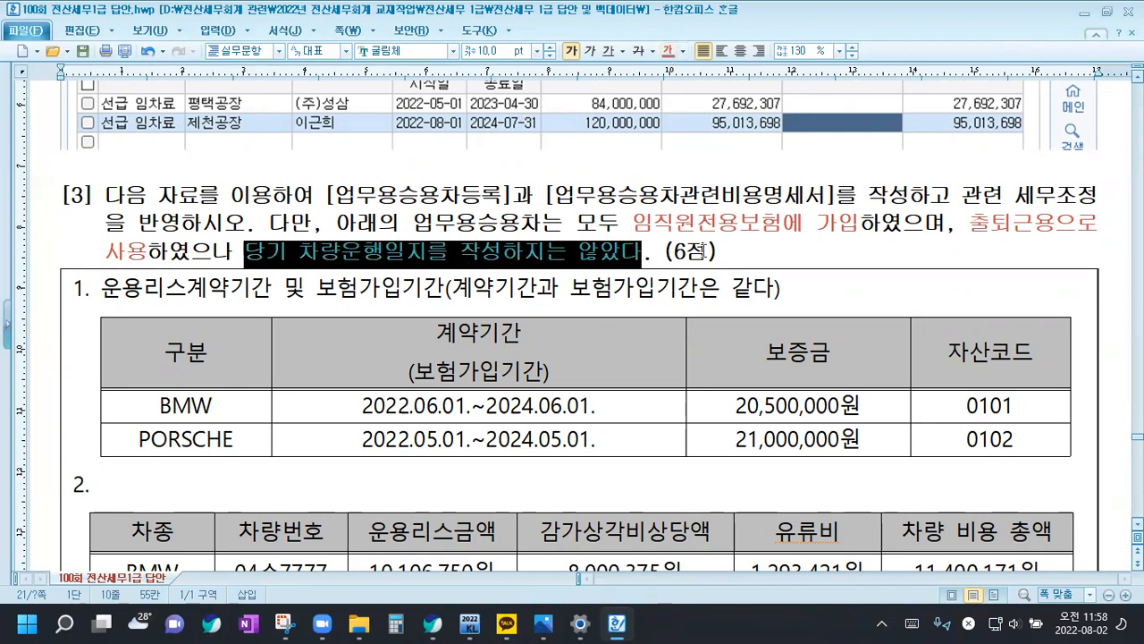
click(737, 256)
Examine question [3]'s operating lease and insurance period table and the vehicle cost table for the BMW and PORSCHE
scroll(599, 328, down, 2)
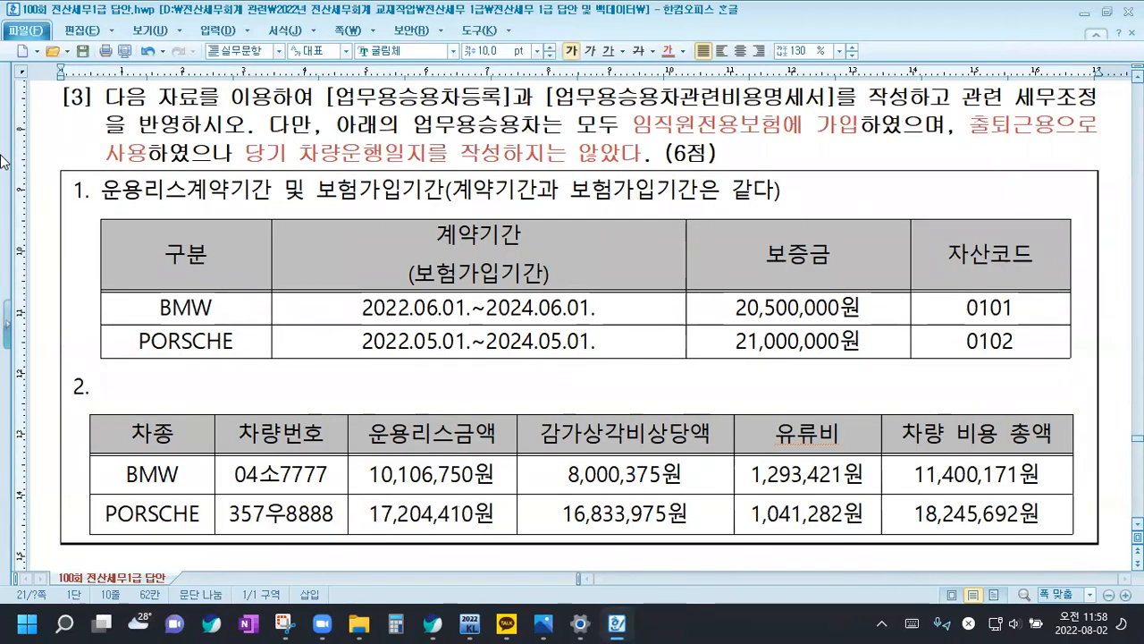
drag(101, 189, 182, 191)
click(182, 190)
drag(102, 189, 784, 196)
click(784, 196)
scroll(325, 247, down, 3)
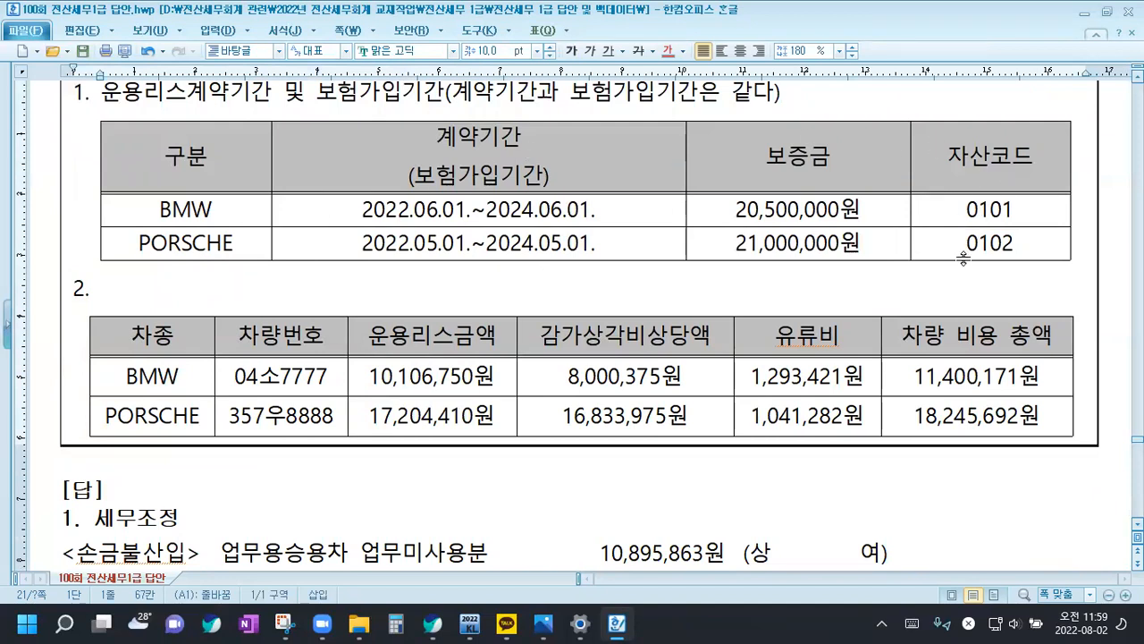
click(191, 298)
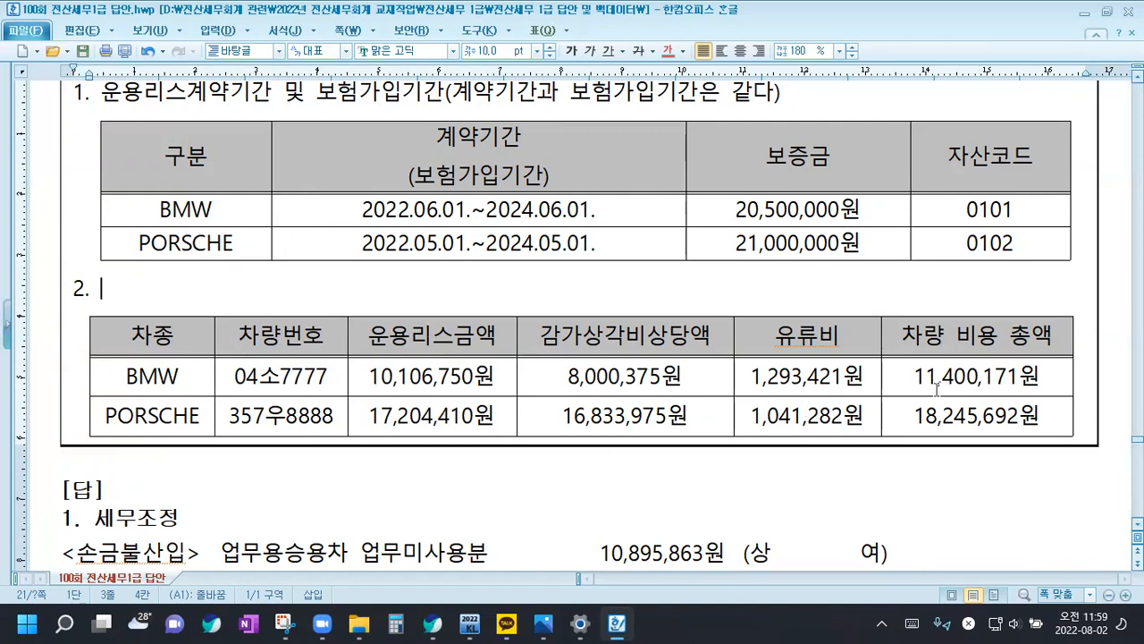
scroll(936, 390, down, 2)
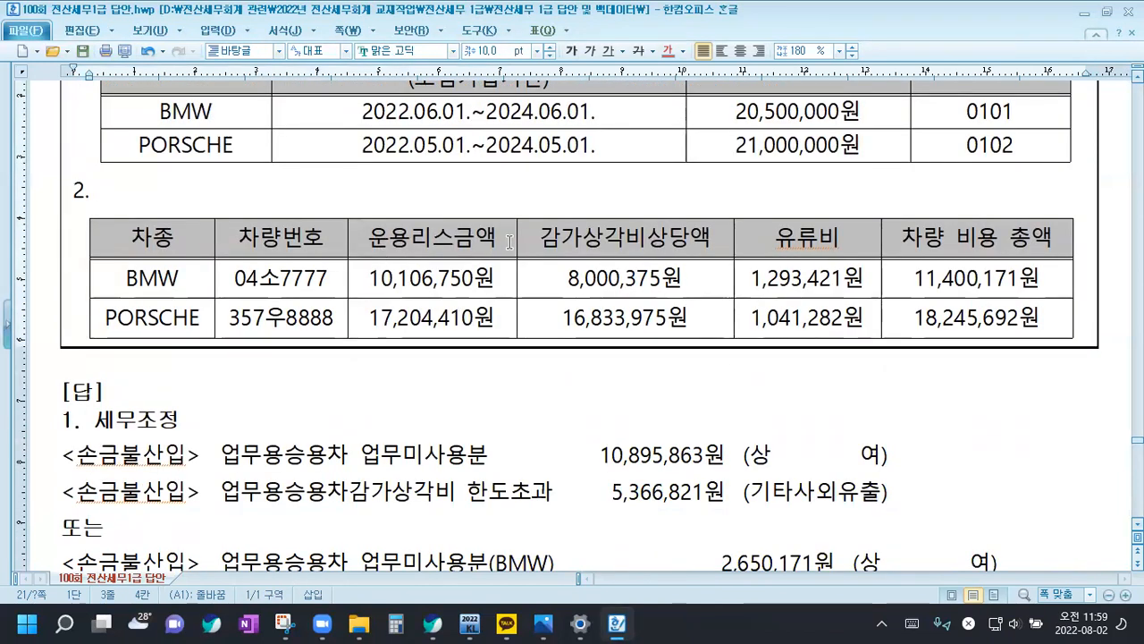
Color the 운용리스금액 column of question [3]'s vehicle cost table red and set the whole table's line spacing to 130%
drag(450, 239, 465, 329)
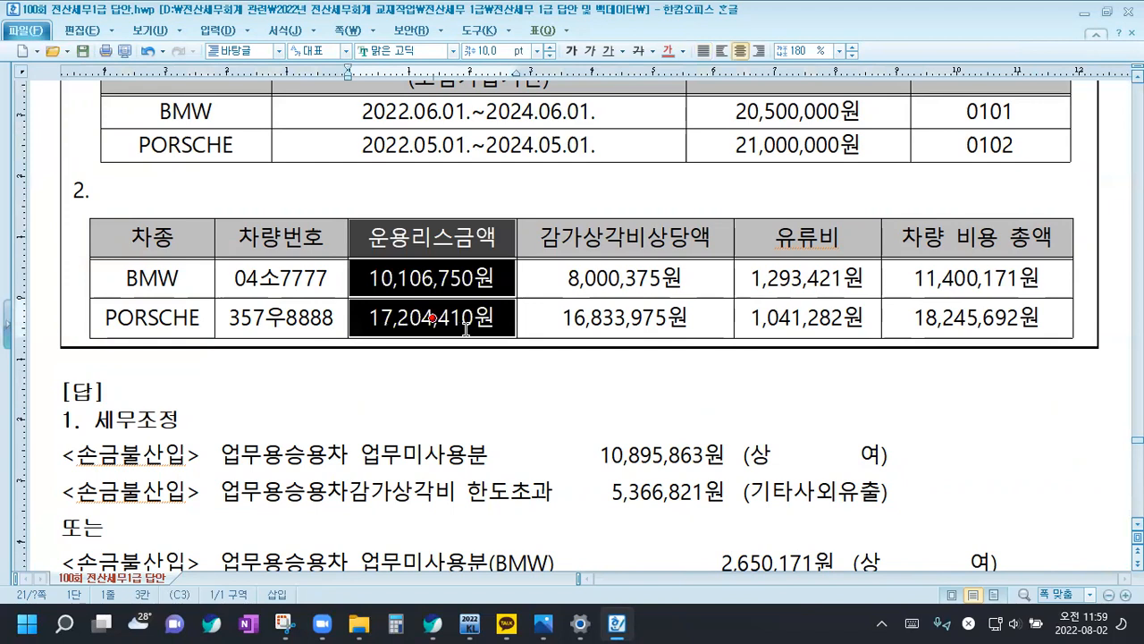
click(667, 51)
click(498, 238)
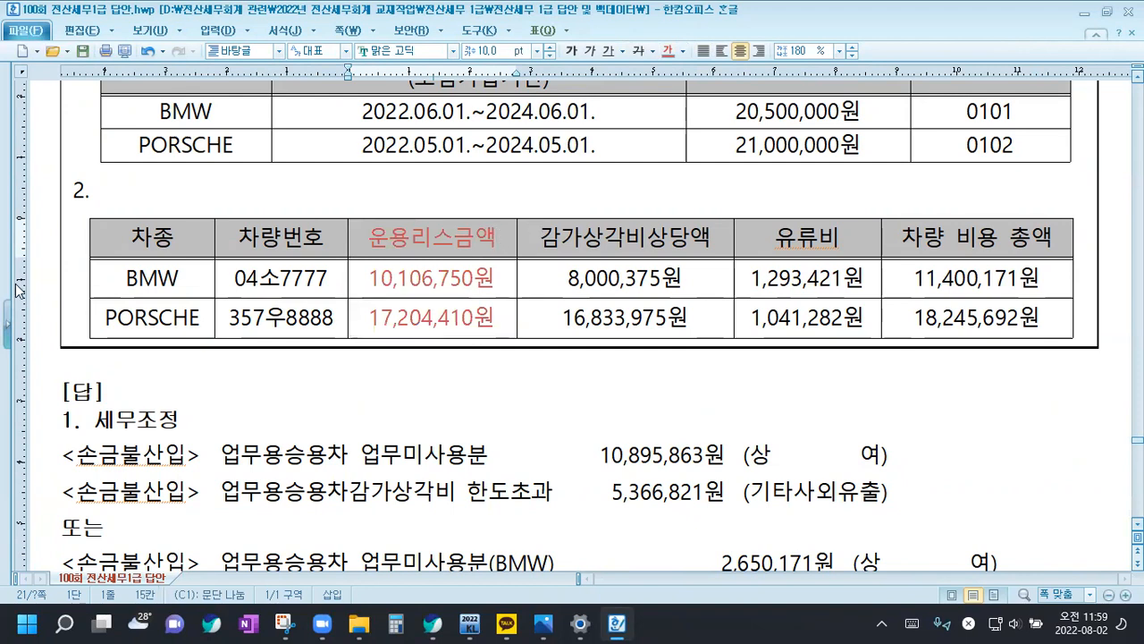
drag(201, 244, 433, 278)
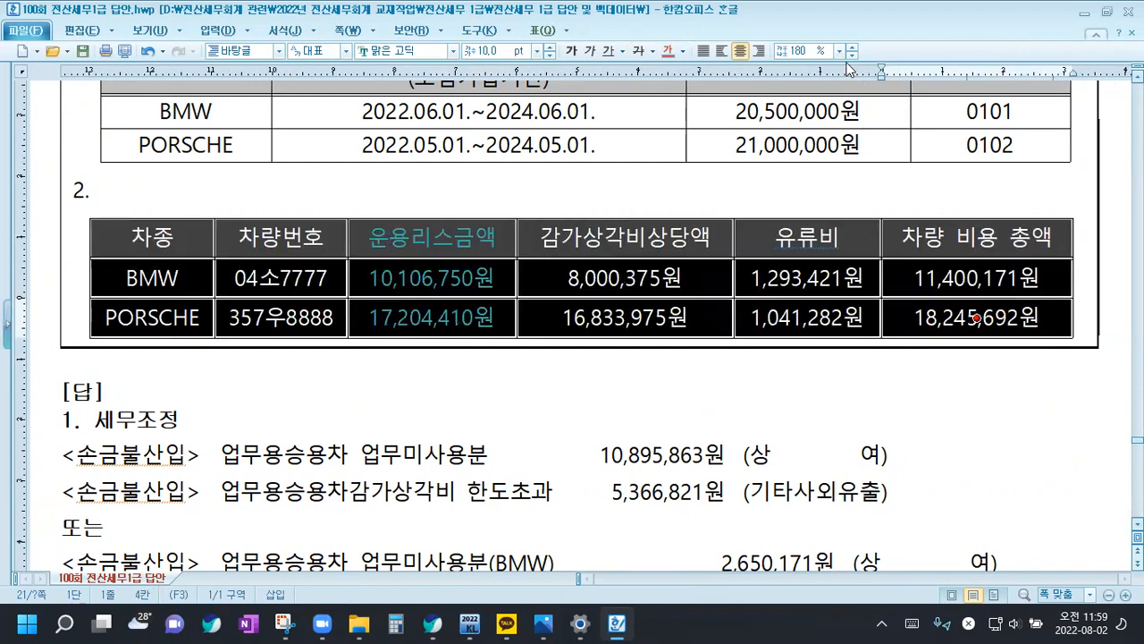
click(840, 51)
click(802, 78)
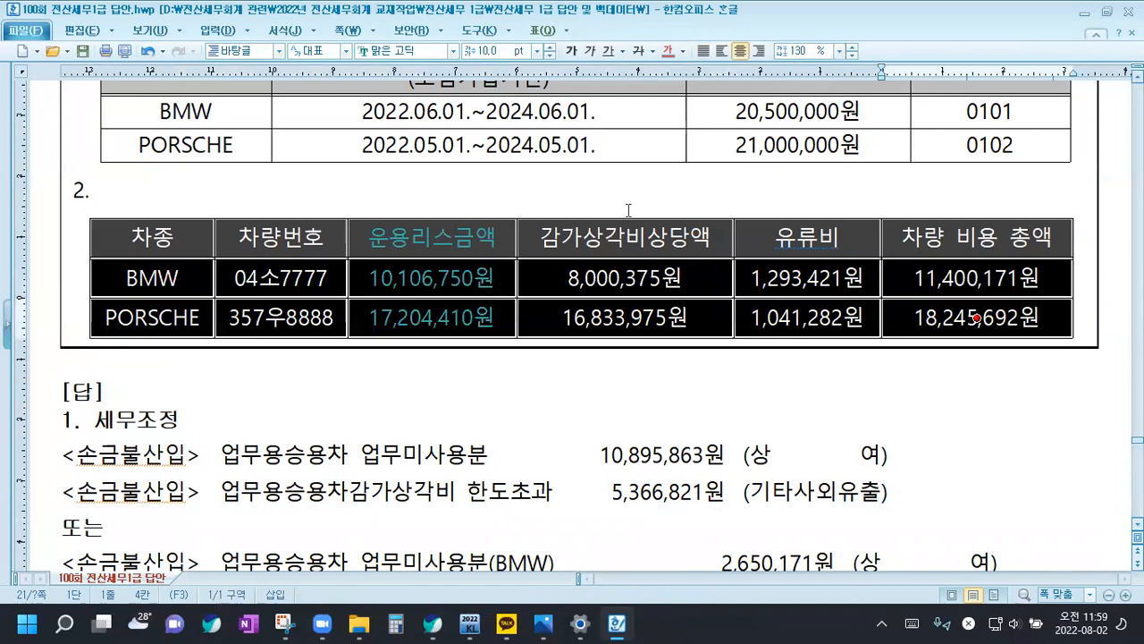
Add (감가상각비상당액 포함) on a new line under the 운용리스금액 header and break the next header into 감가상각비 and 상당액
click(491, 237)
key(Return)
text(()
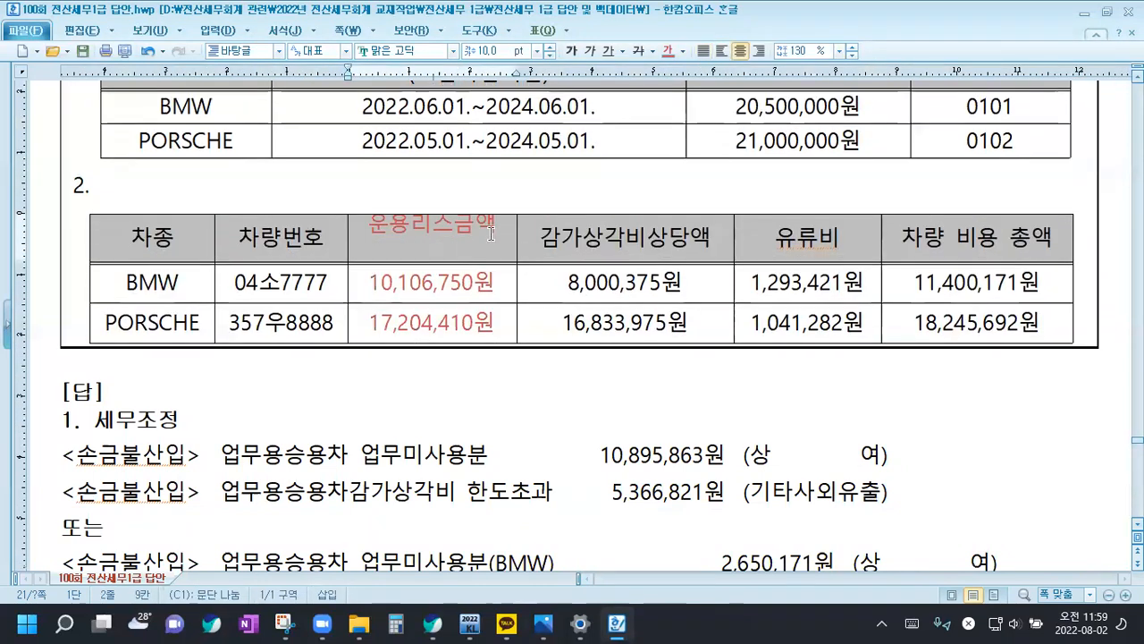
text(감가상각비)
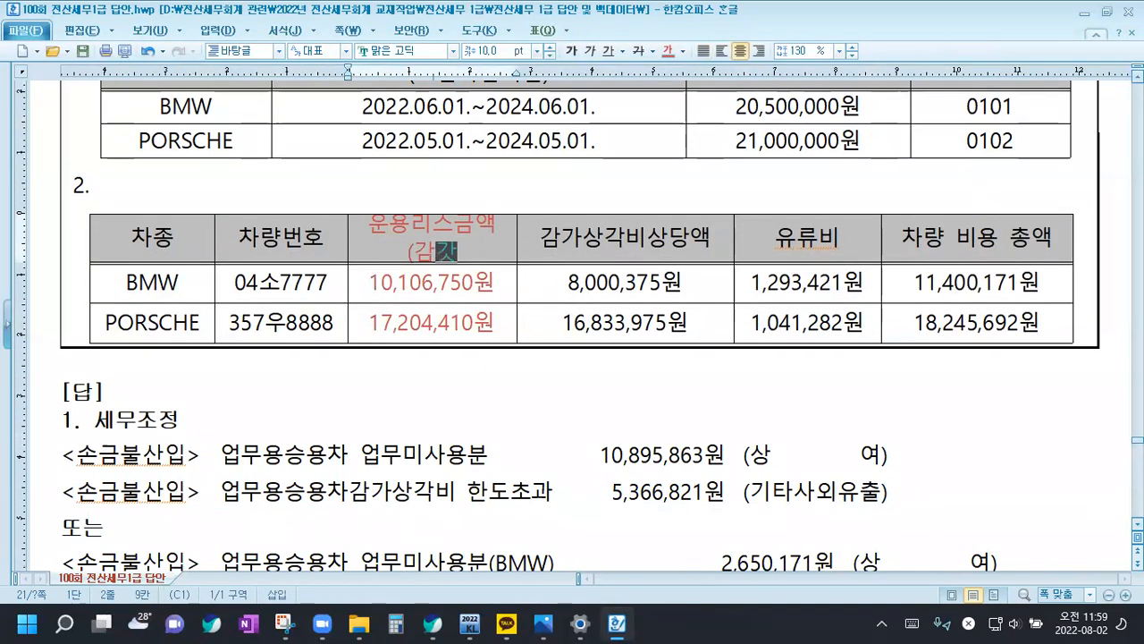
text(상)
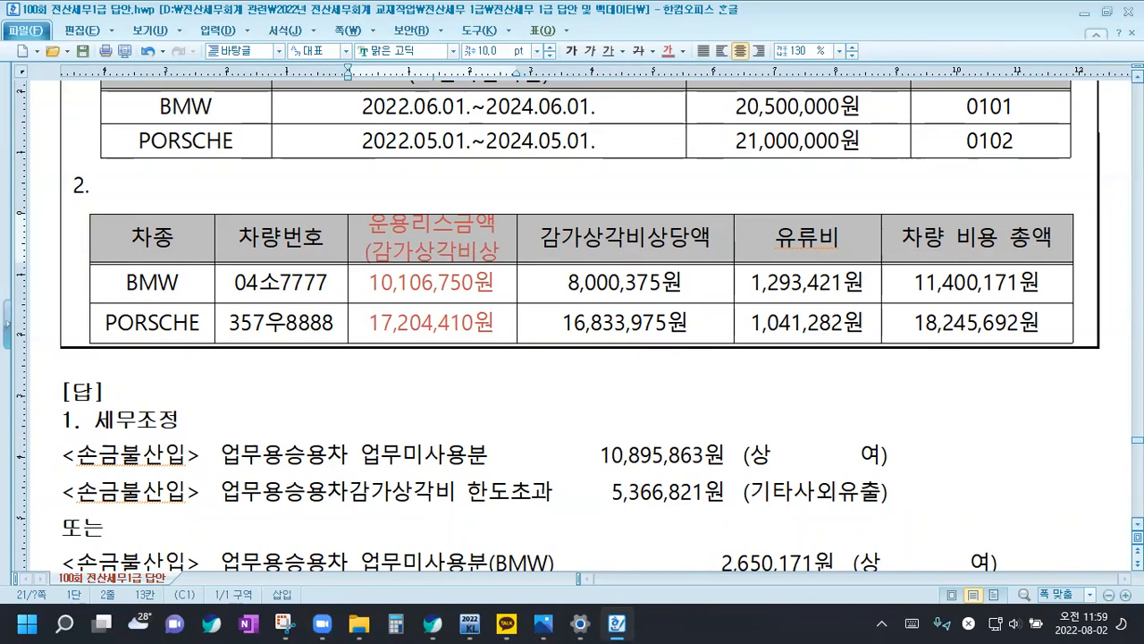
text(당액 포함))
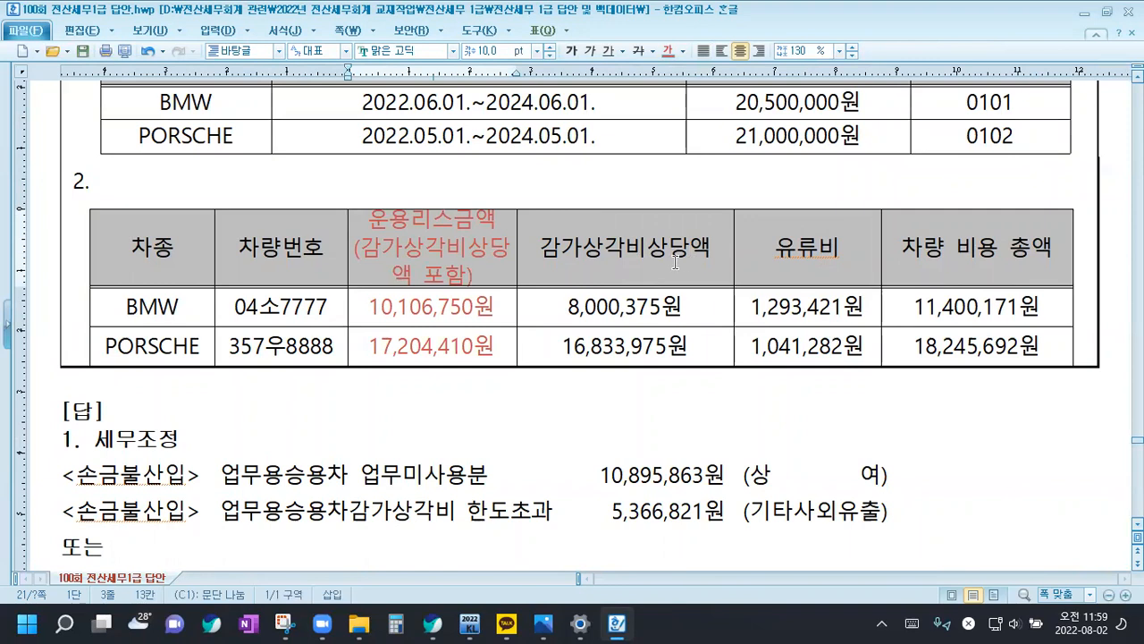
click(640, 251)
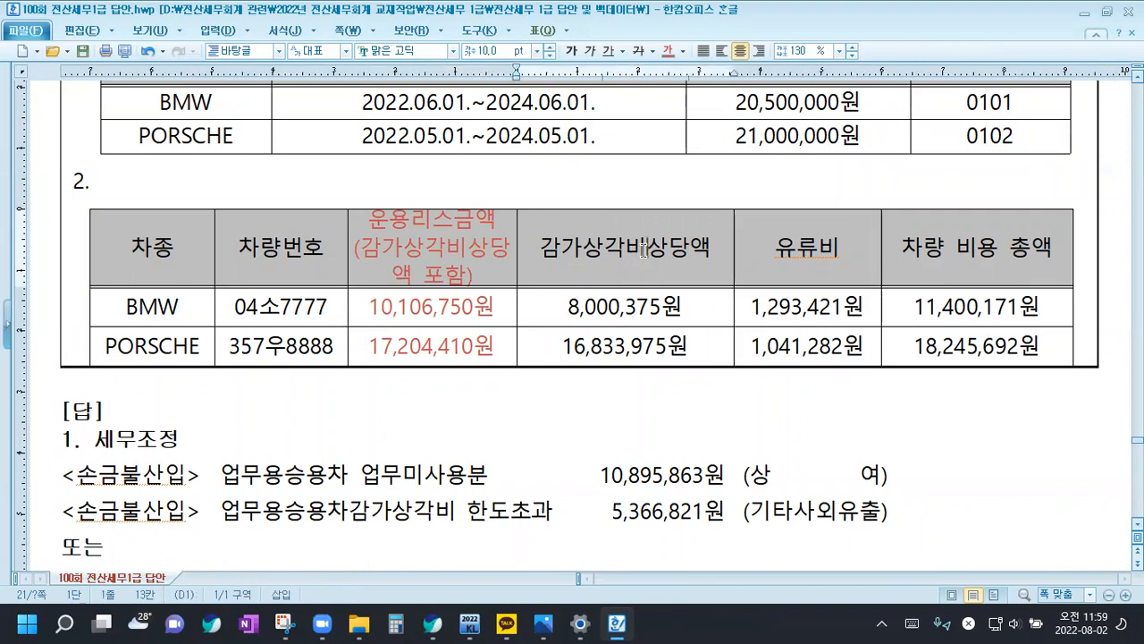
key(Return)
Widen the 운용리스금액 column until (감가상각비상당액 포함) fits on one line
drag(435, 252, 432, 346)
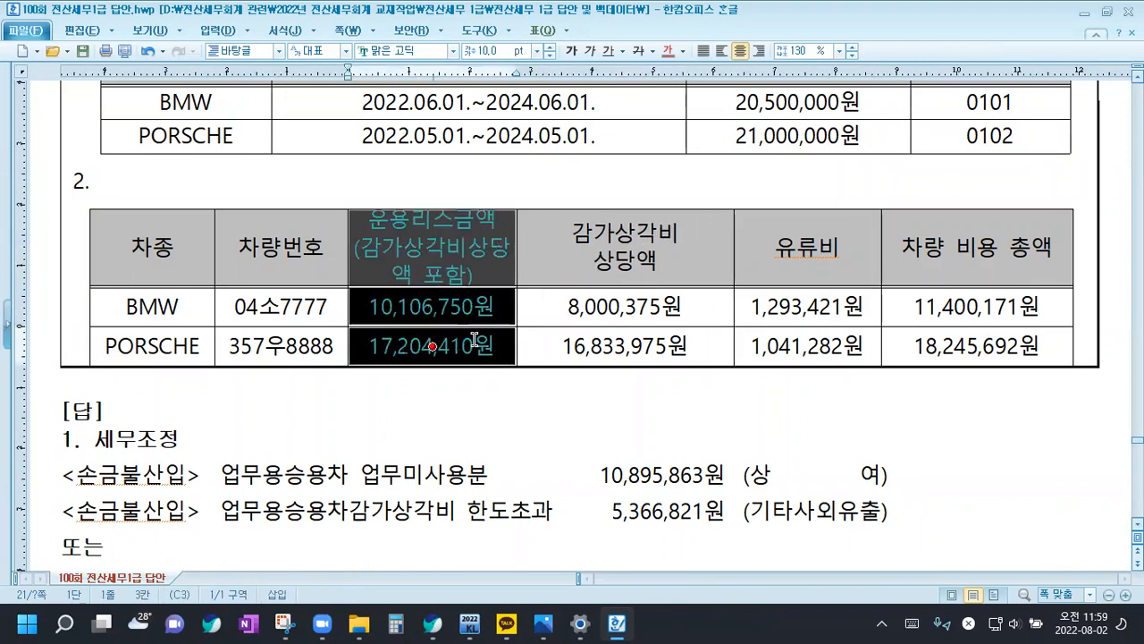
key(ctrl+Right)
key(ctrl+Right)
key(ctrl+Right)
key(ctrl+Right)
key(ctrl+Right)
key(ctrl+Right)
key(ctrl+Right)
key(ctrl+Right)
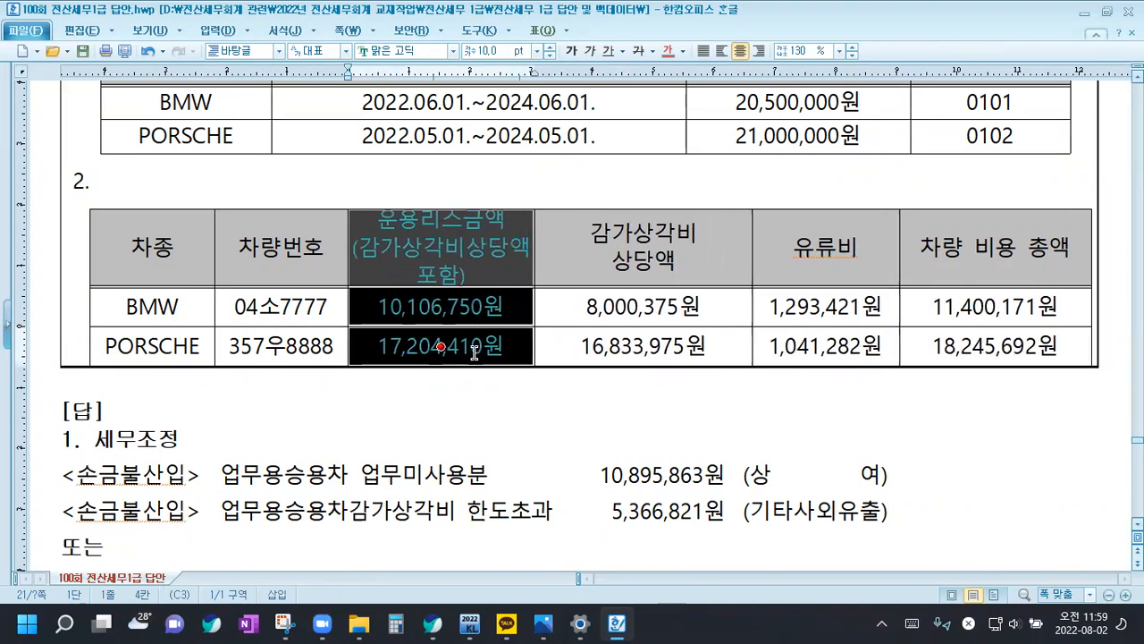
key(ctrl+Right)
key(ctrl+Right)
key(ctrl+Right)
key(ctrl+Right)
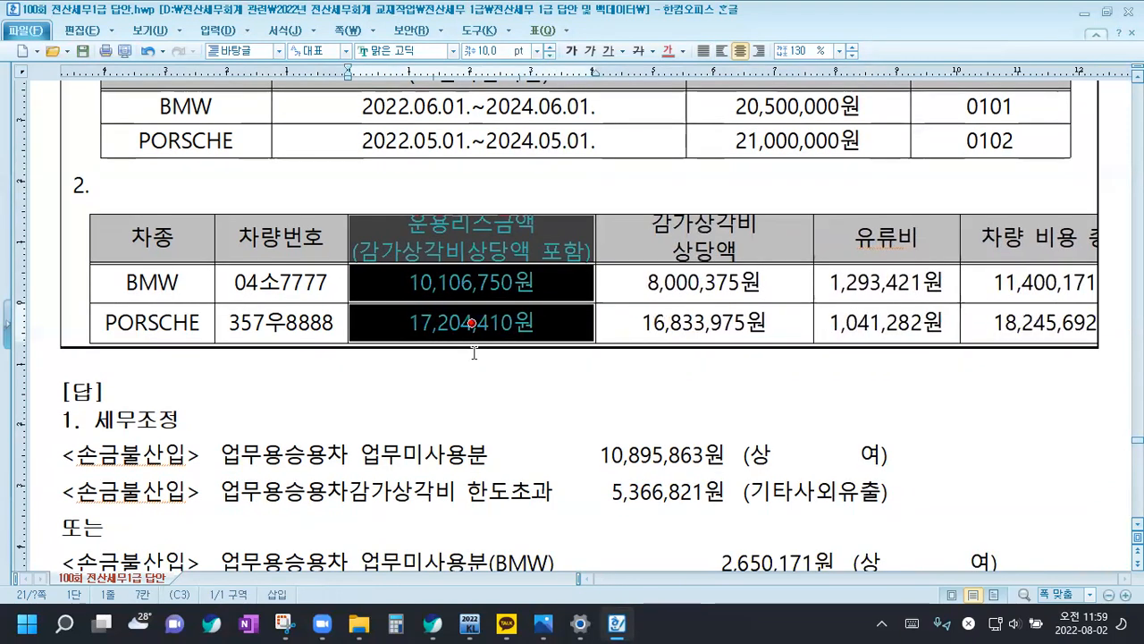
Narrow the 감가상각비 상당액 column until the vehicle cost table fits inside the question box again
drag(771, 234, 769, 332)
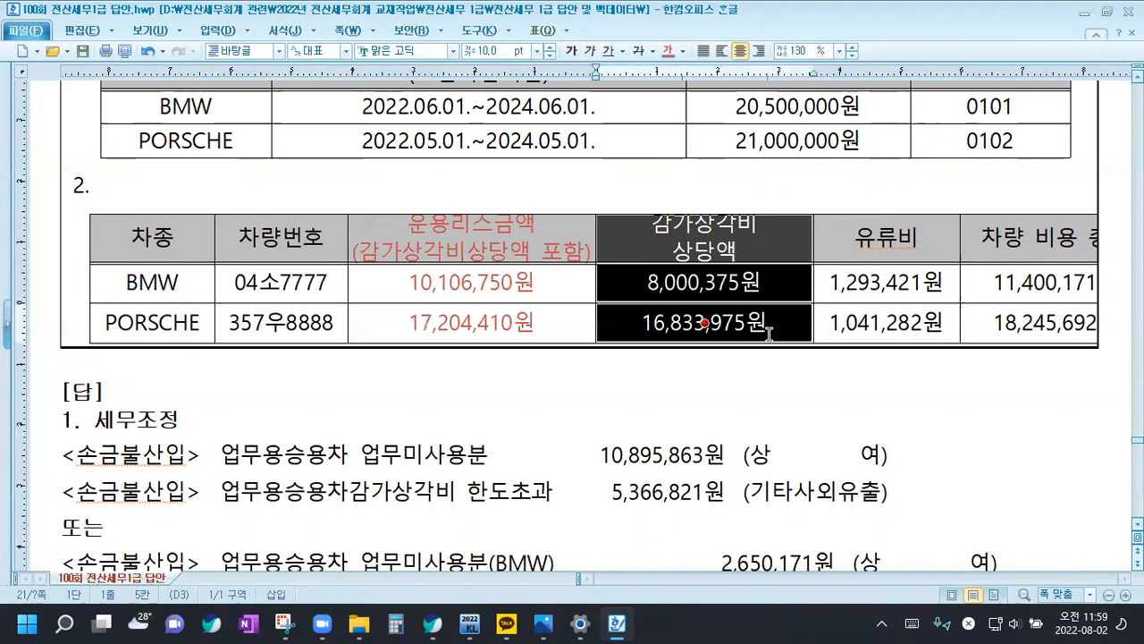
key(ctrl+Left)
key(ctrl+Left)
key(ctrl+Left)
key(ctrl+Left)
key(ctrl+Left)
key(ctrl+Left)
key(ctrl+Left)
key(ctrl+Left)
key(ctrl+Left)
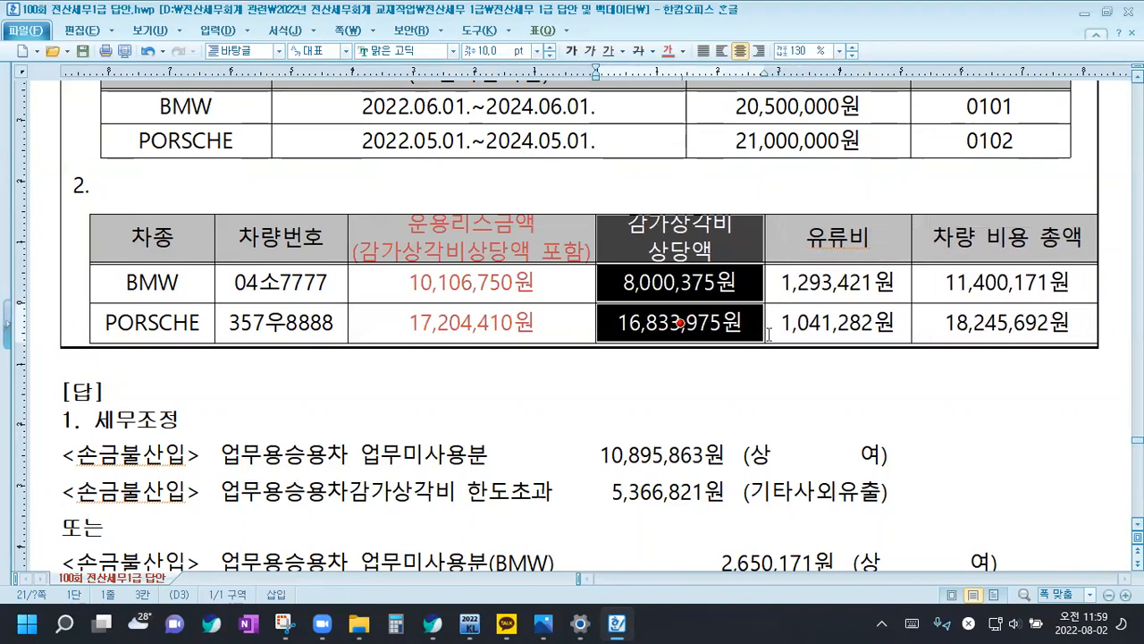
key(ctrl+Left)
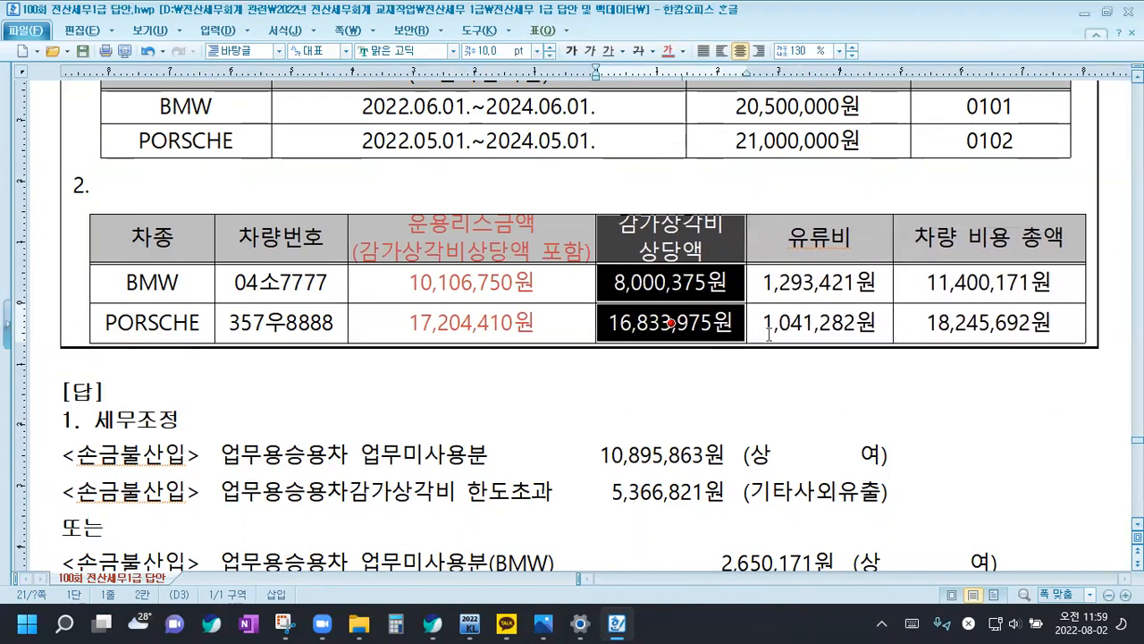
Increase the row heights of the vehicle cost table so the two-line headers are fully shown
key(ctrl+Down)
key(ctrl+Down)
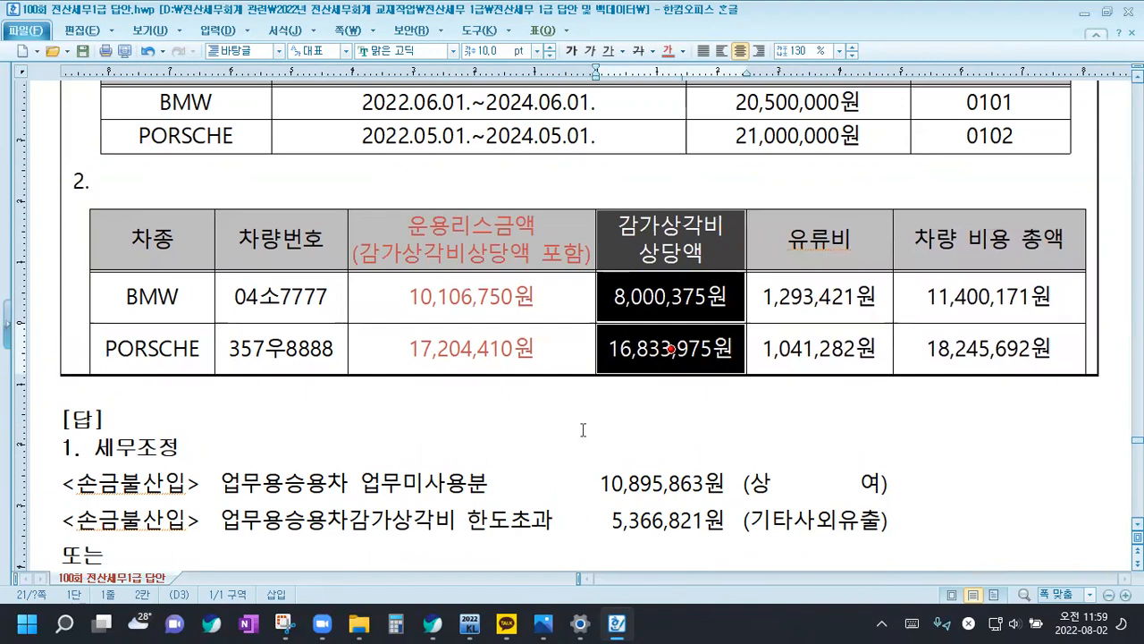
click(531, 402)
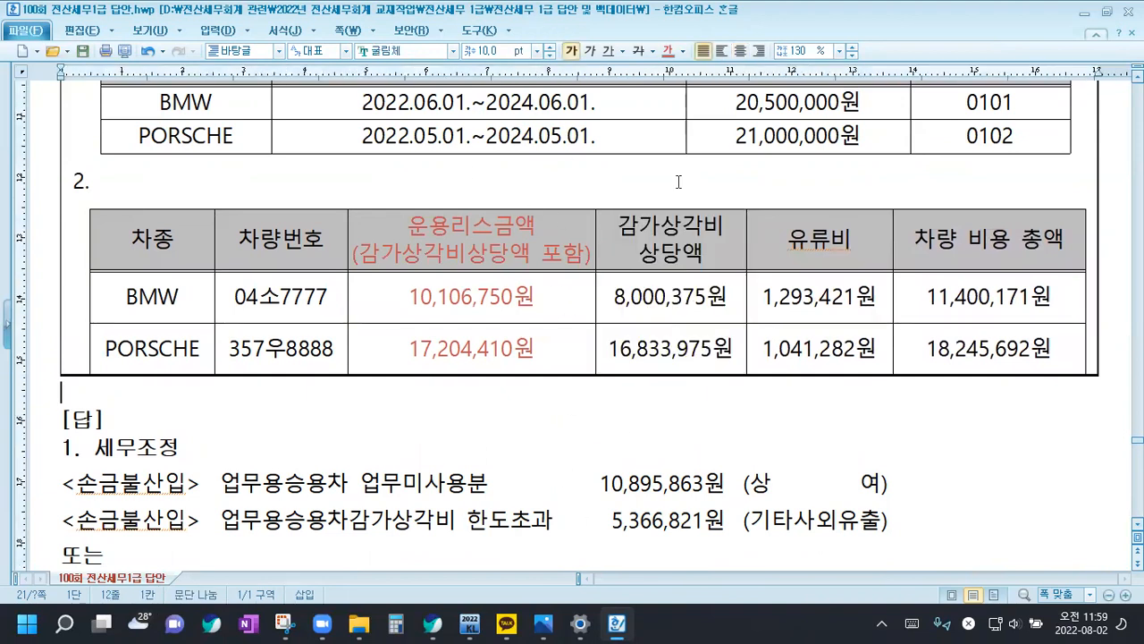
Examine the BMW and PORSCHE lease amounts, fuel costs and total vehicle costs in the table
drag(406, 300, 542, 300)
drag(775, 298, 844, 295)
click(913, 294)
drag(913, 294, 1072, 295)
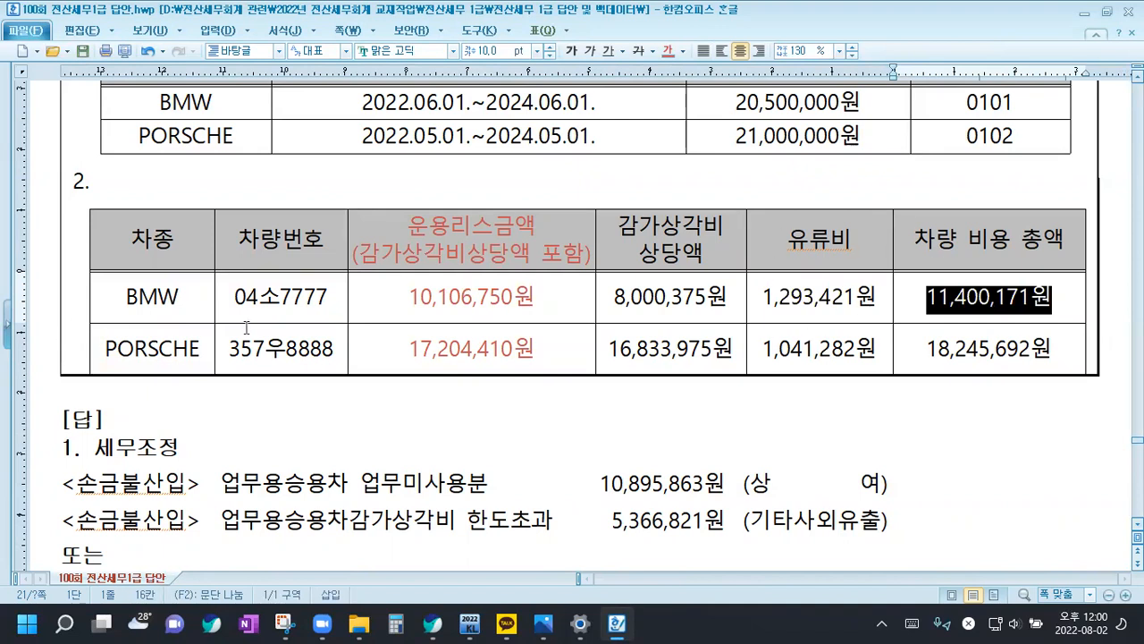
drag(402, 352, 535, 347)
click(536, 349)
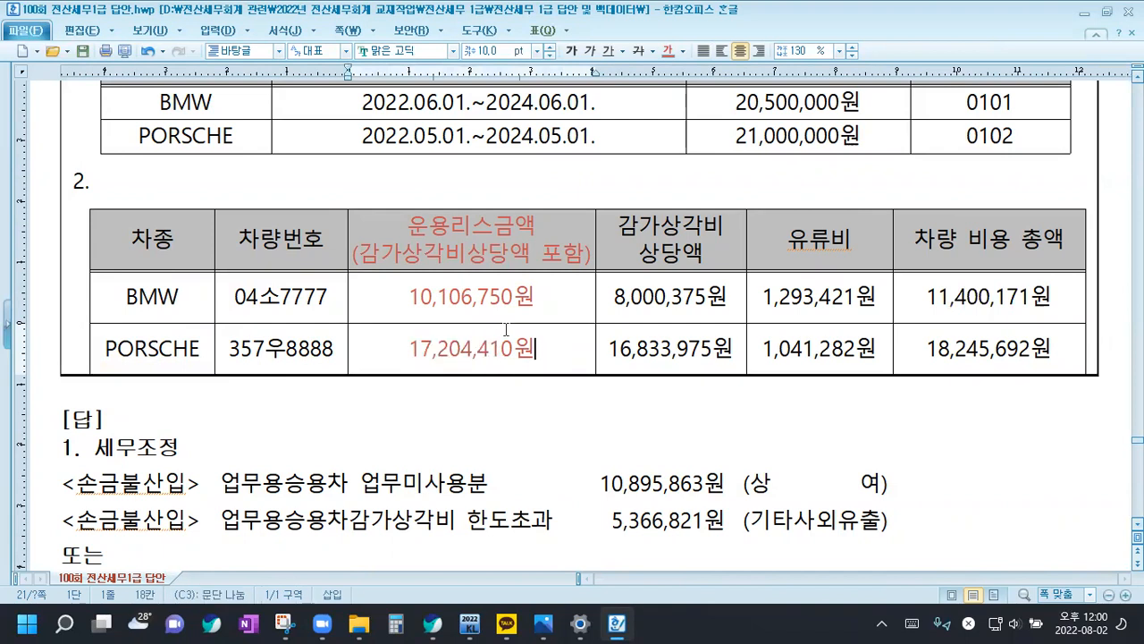
click(781, 349)
drag(764, 350, 1053, 351)
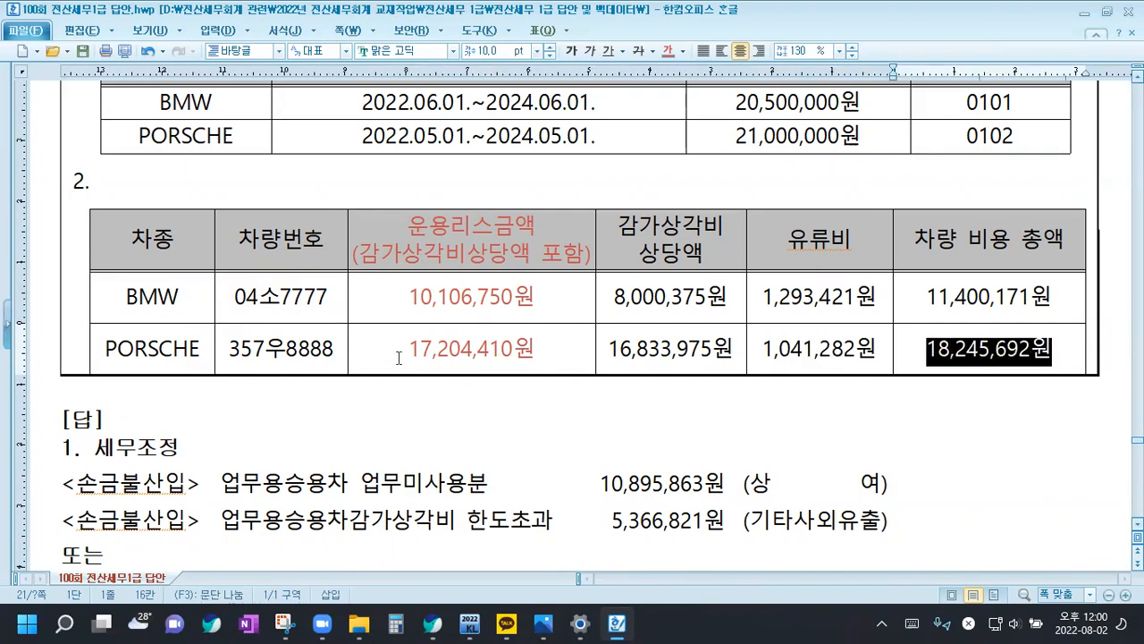
Delete the extra blank line above item 2) in the note on 업무용 승용차 리스 또는 렌트 시 감가상각비 상당액
scroll(392, 362, down, 15)
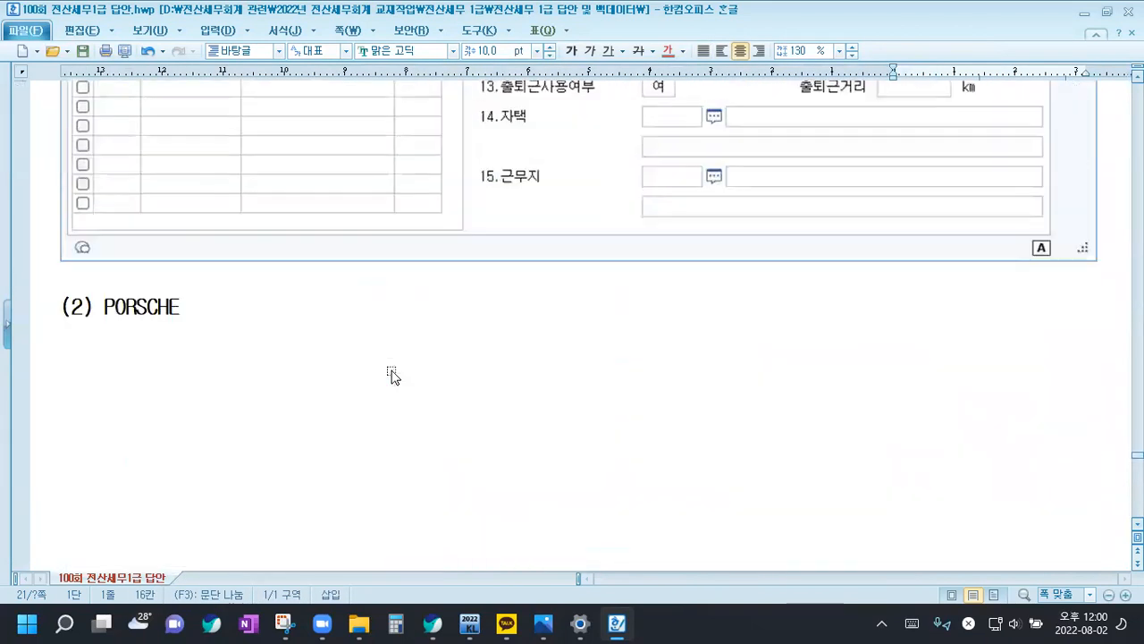
scroll(389, 378, down, 10)
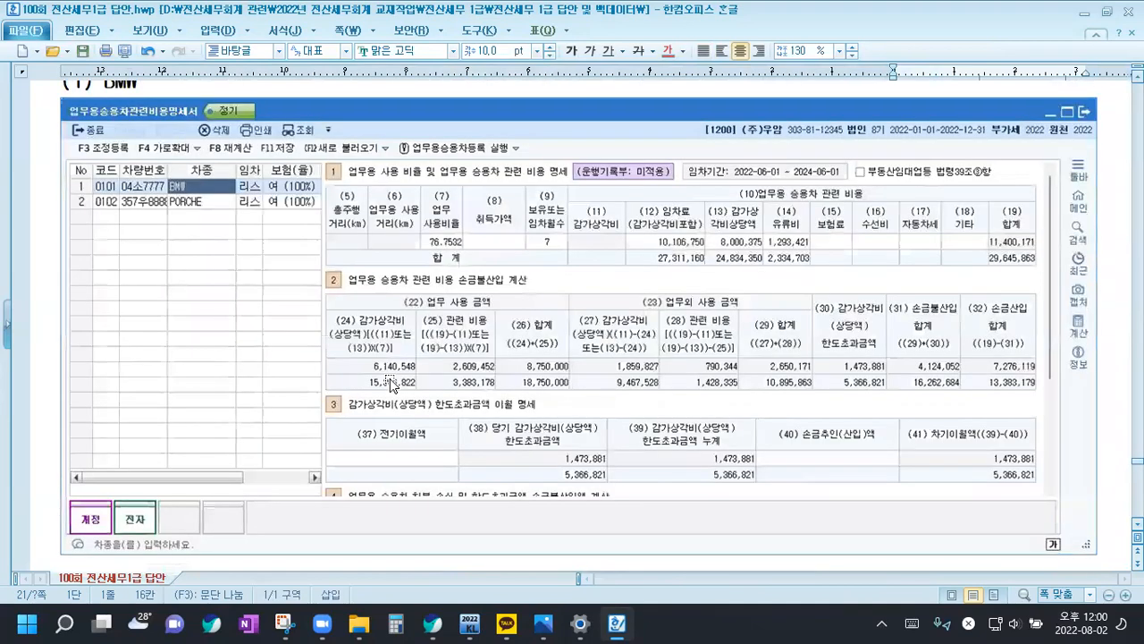
scroll(391, 385, down, 10)
scroll(132, 314, up, 2)
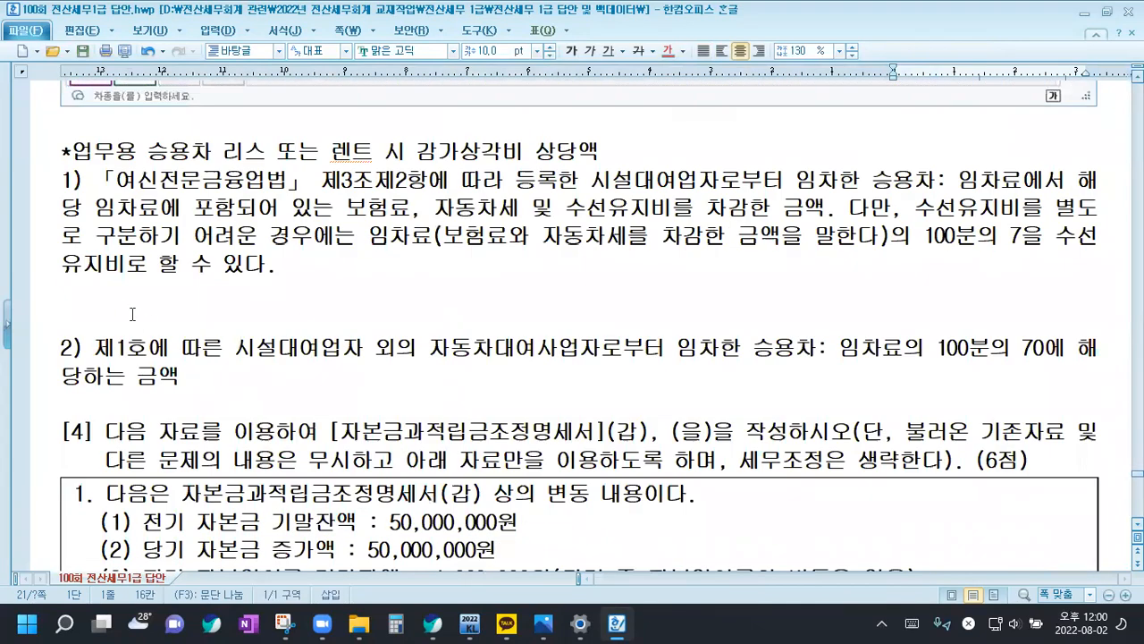
click(123, 311)
key(BackSpace)
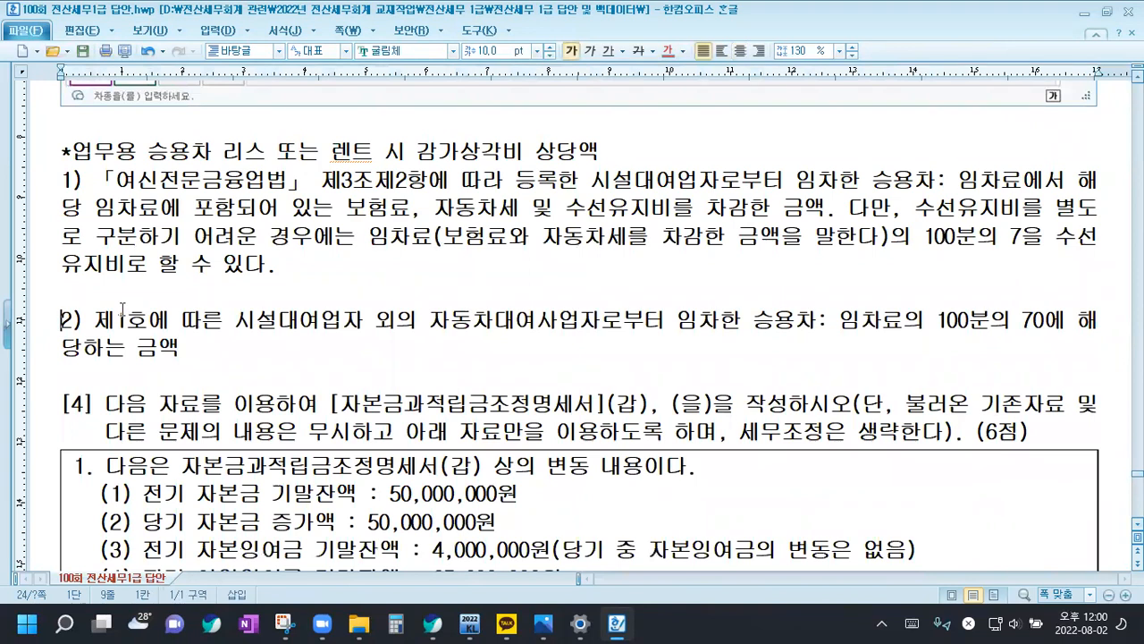
click(189, 351)
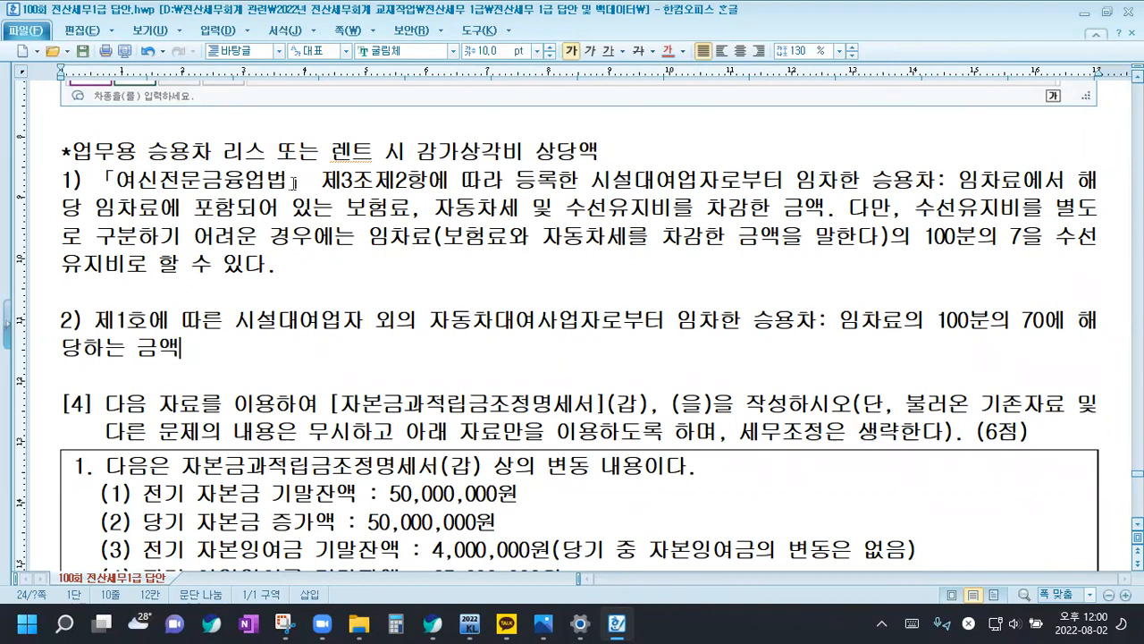
In item 1) of the note, color 「여신전문금융업법」 제3조제2항에 따라 등록한 시설대여업자 red
drag(113, 179, 719, 181)
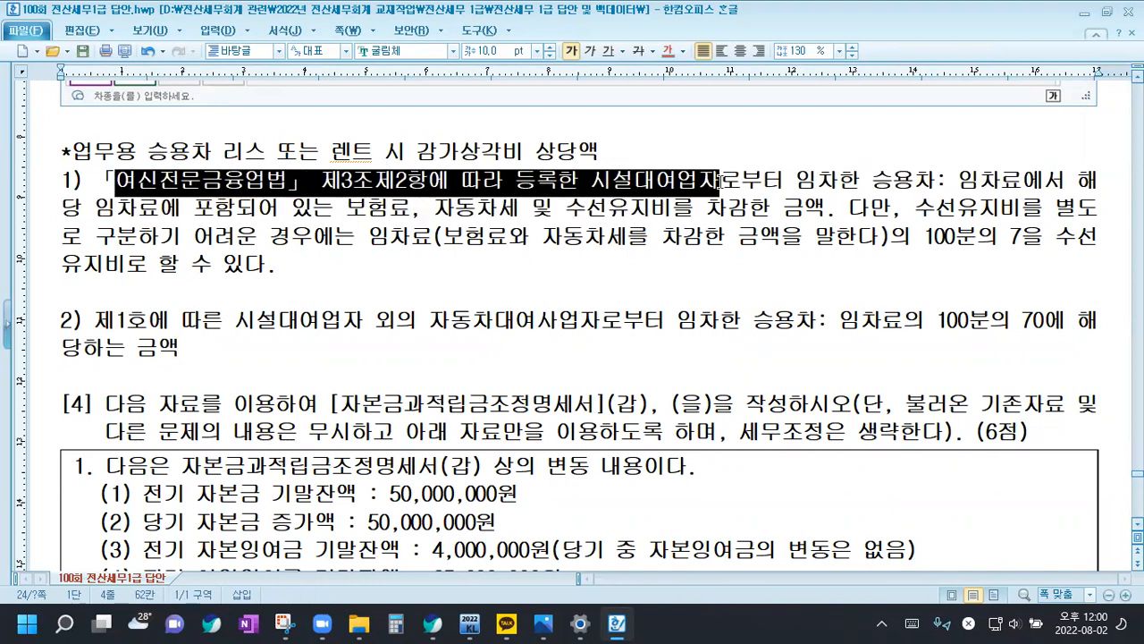
key(Escape)
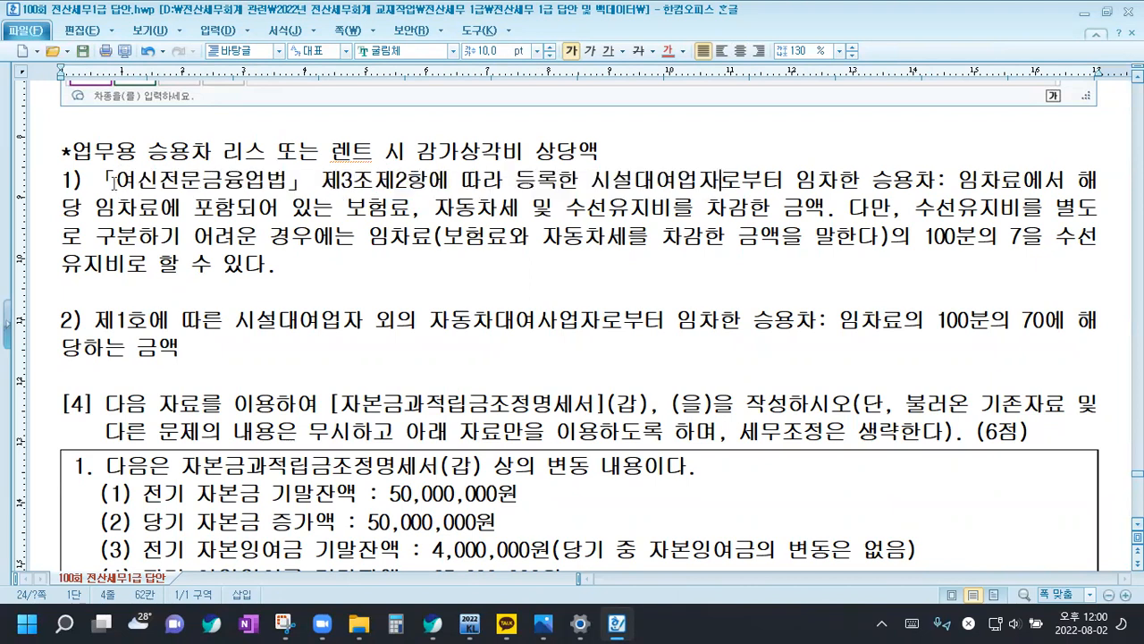
drag(96, 179, 715, 182)
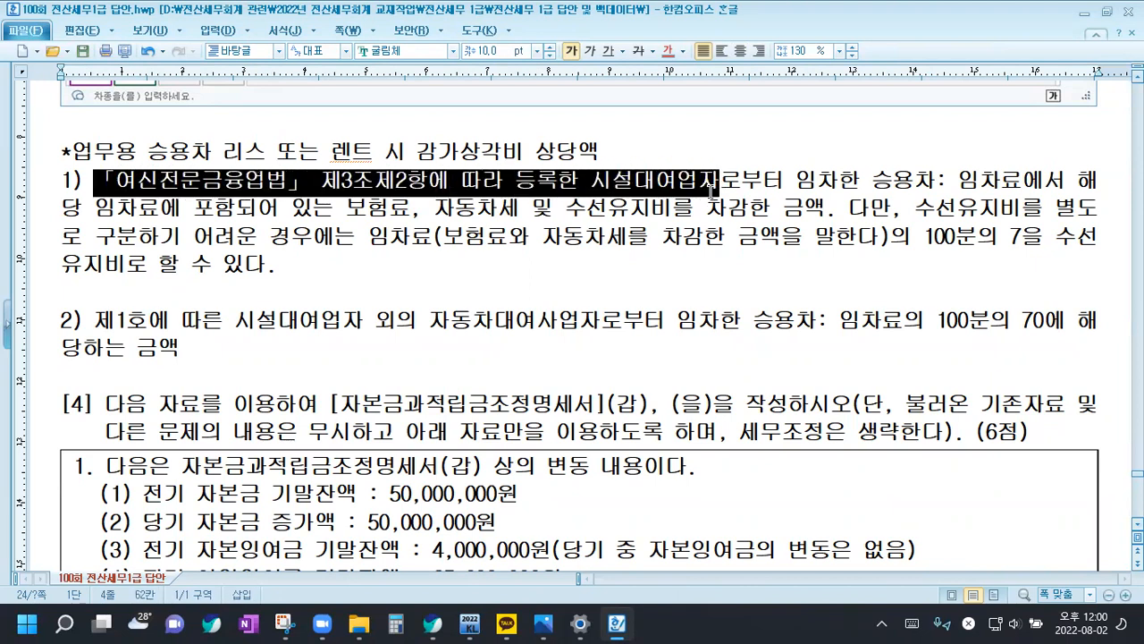
click(668, 51)
click(735, 200)
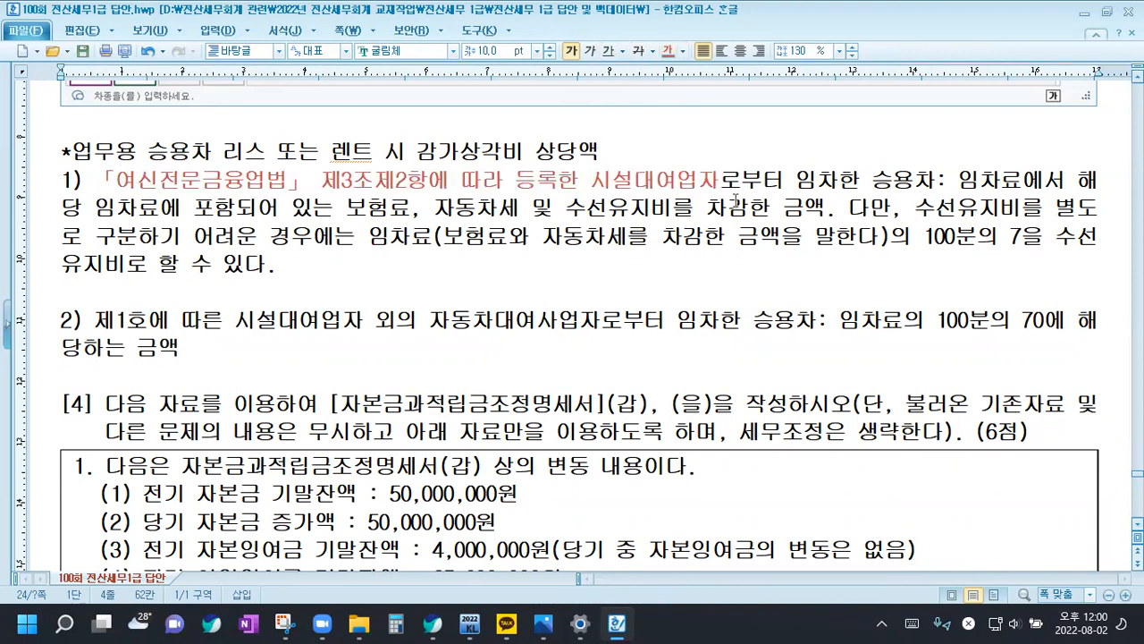
Insert (리스업) directly after 시설대여업자 in item 1) of the note
click(719, 180)
text((리스업)
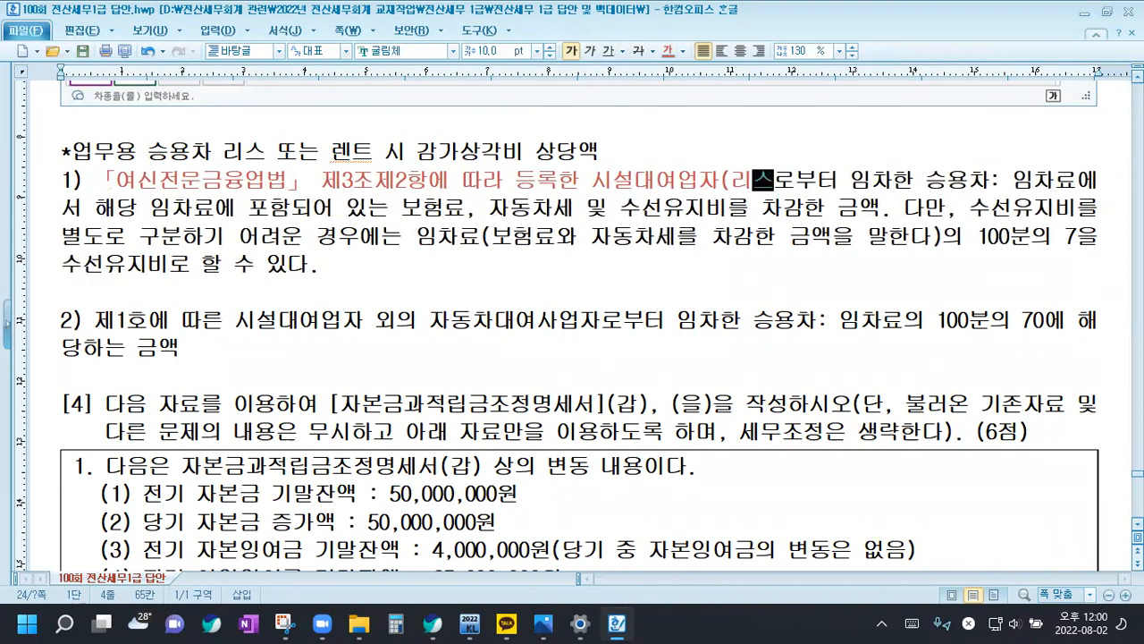
text())
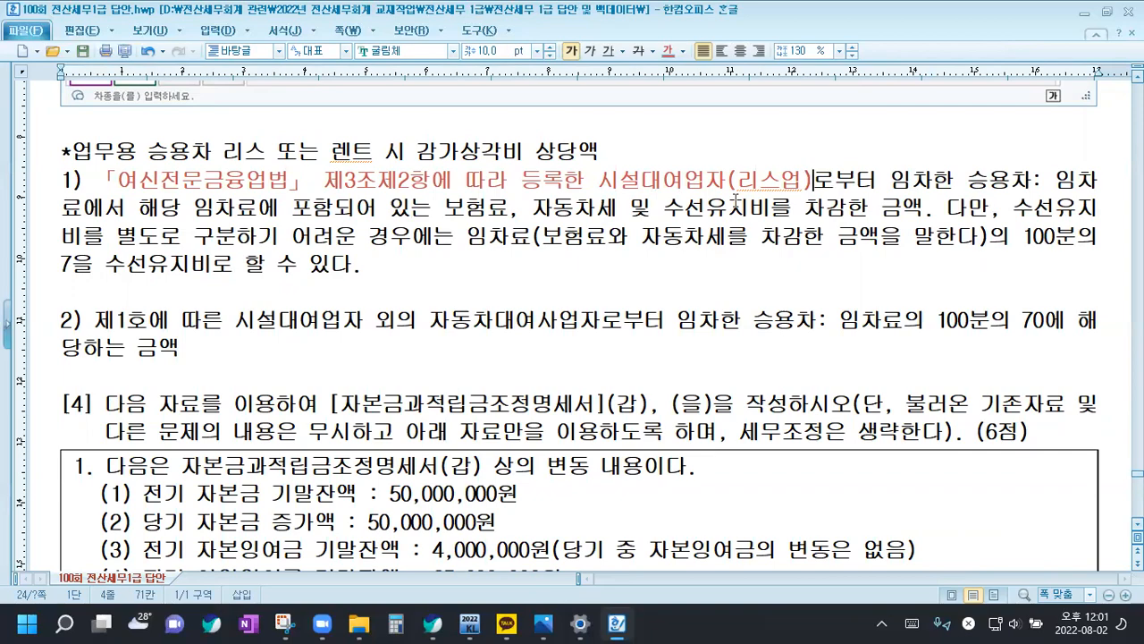
Compare the BMW 운용리스금액 in the question table with the (12) 임차료 amounts in the 업무용승용차관련비용명세서 answers
scroll(382, 188, up, 10)
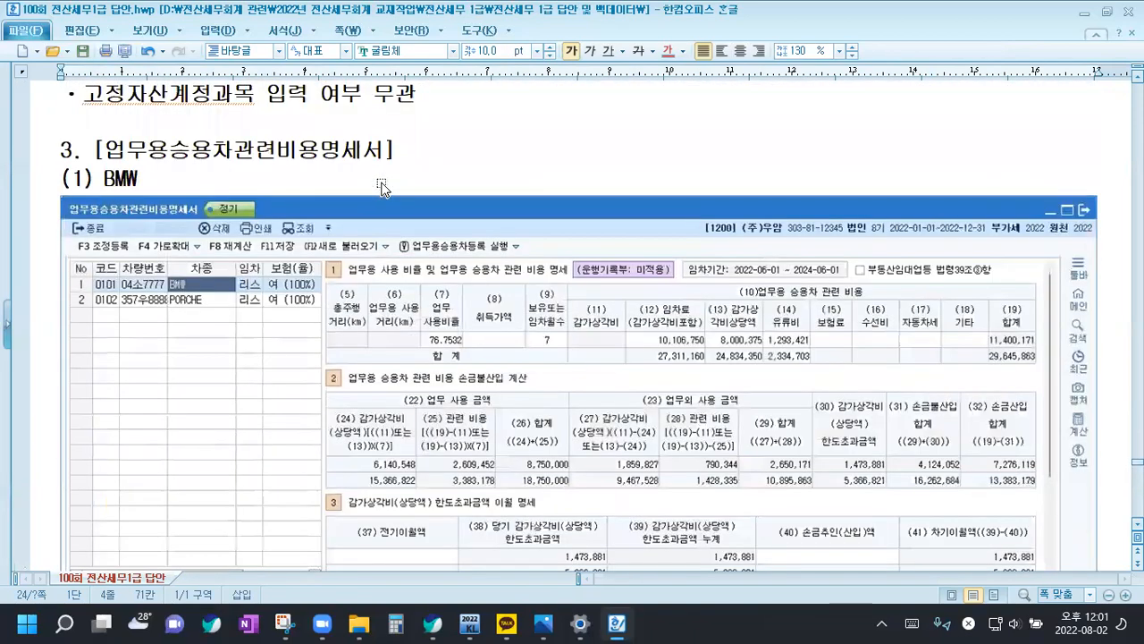
scroll(381, 188, up, 15)
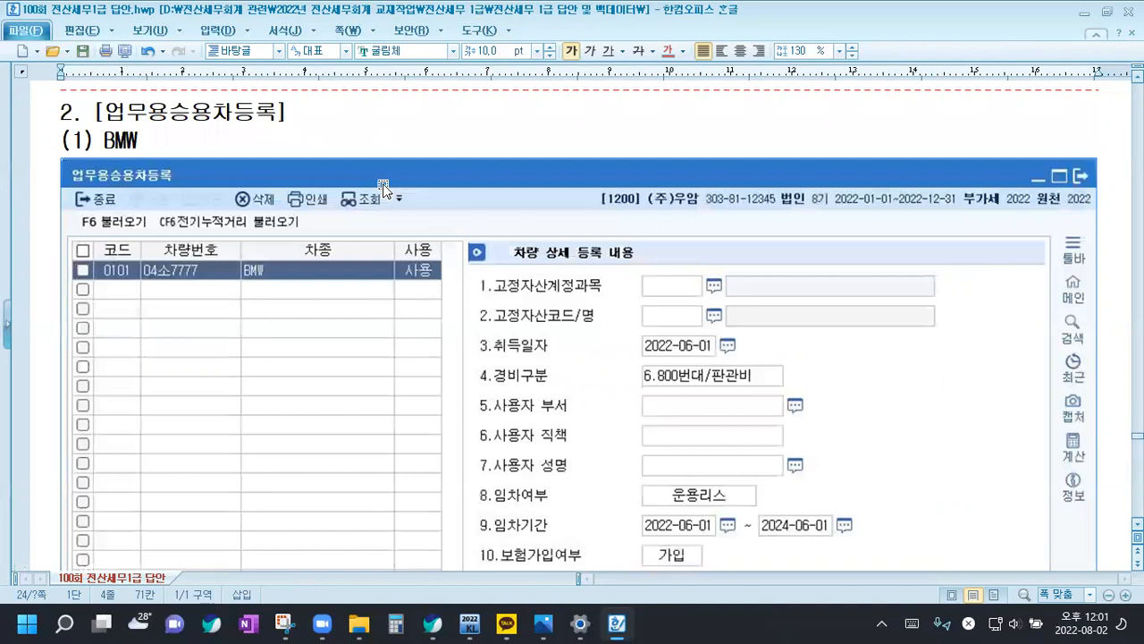
scroll(382, 190, up, 5)
drag(404, 298, 540, 299)
scroll(539, 297, down, 20)
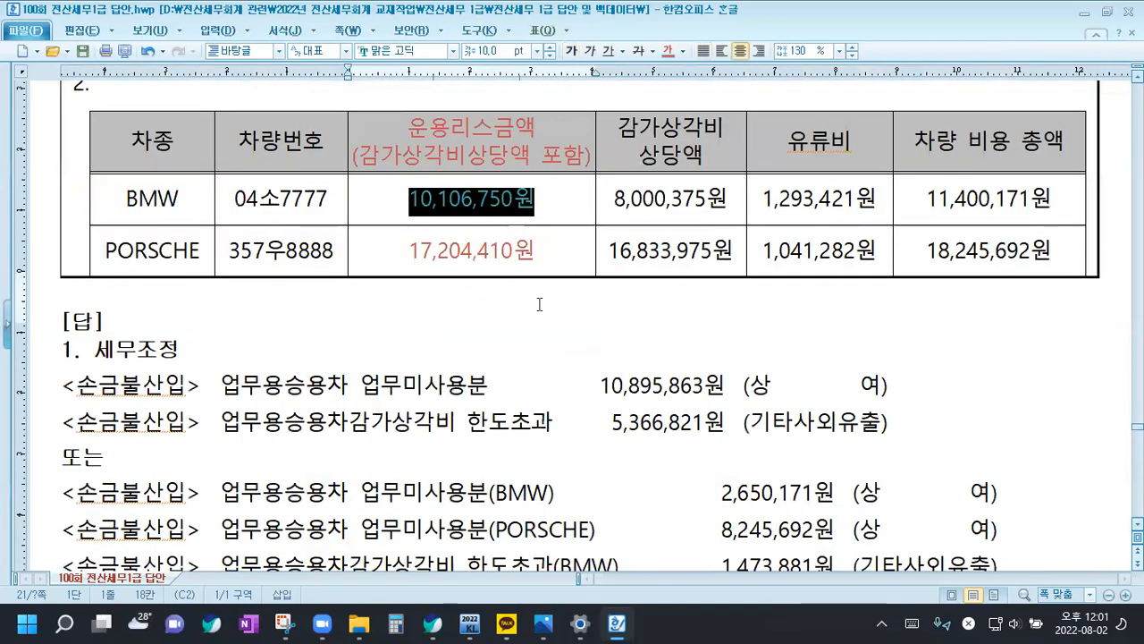
scroll(543, 322, down, 15)
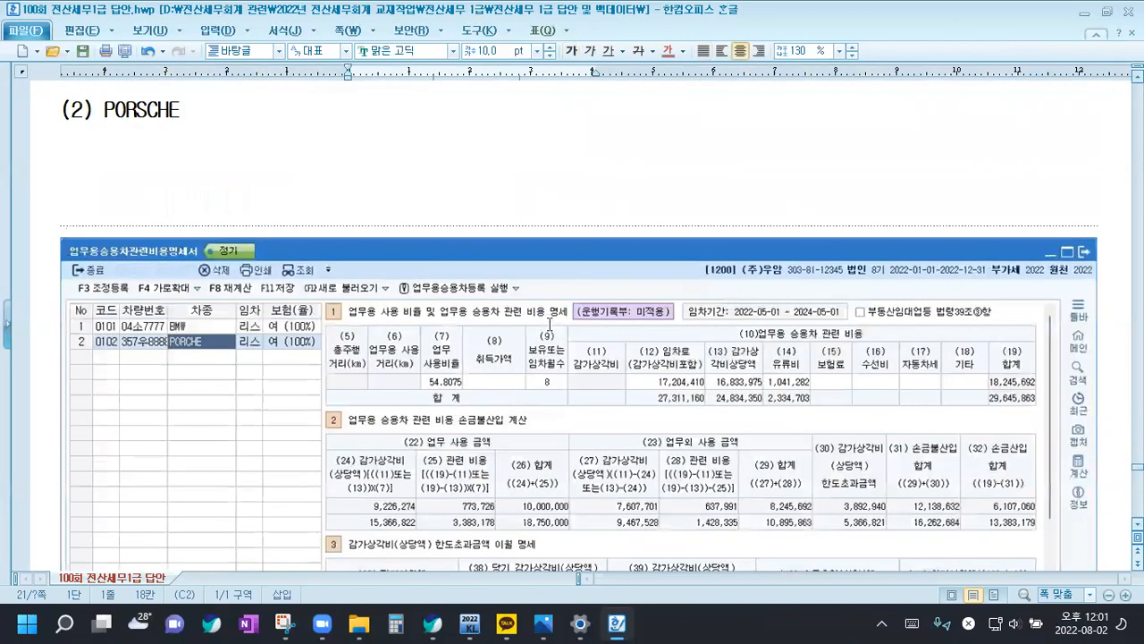
scroll(549, 326, up, 2)
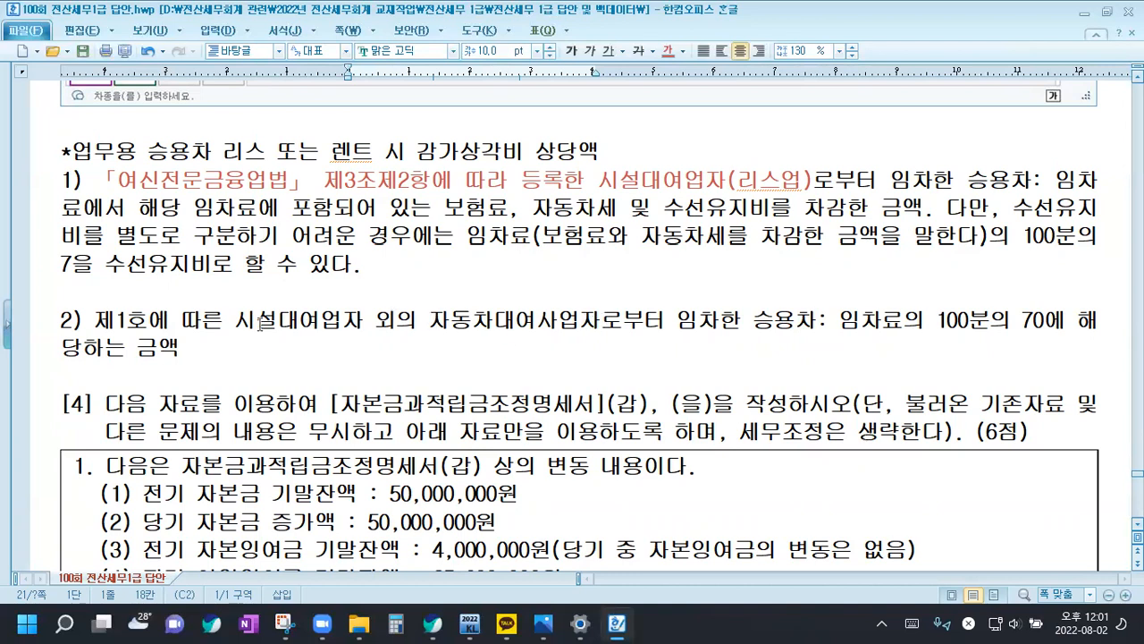
In item 2) of the note, color 제1호에 따른 시설대여업자 외의 자동차대여사업자 red and insert (렌트업) directly after it
drag(96, 319, 608, 319)
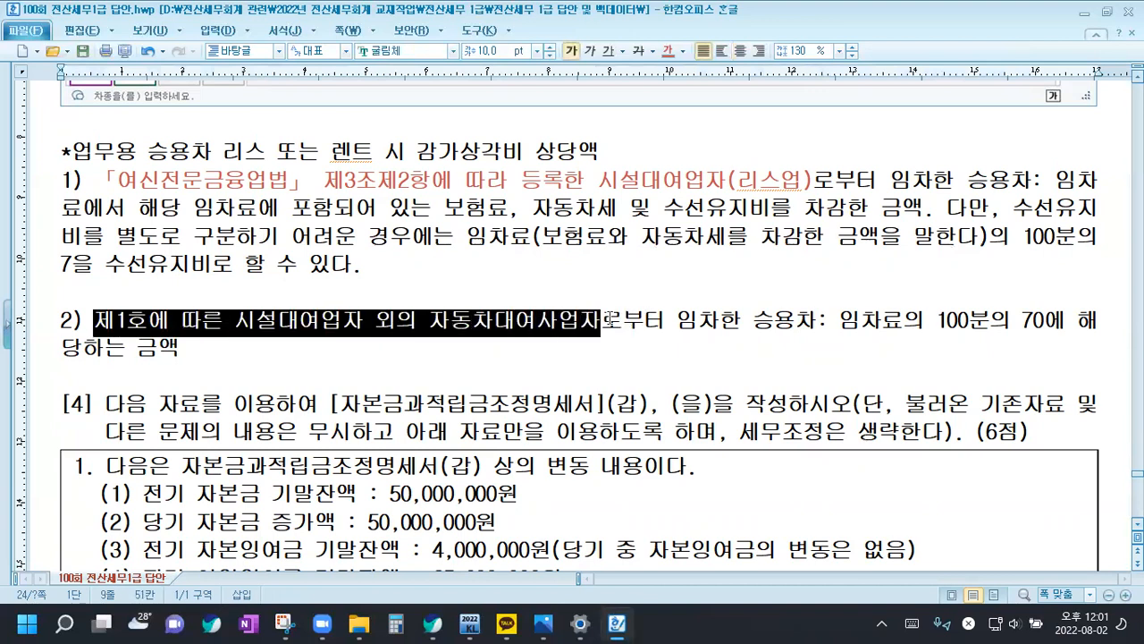
click(667, 51)
click(601, 320)
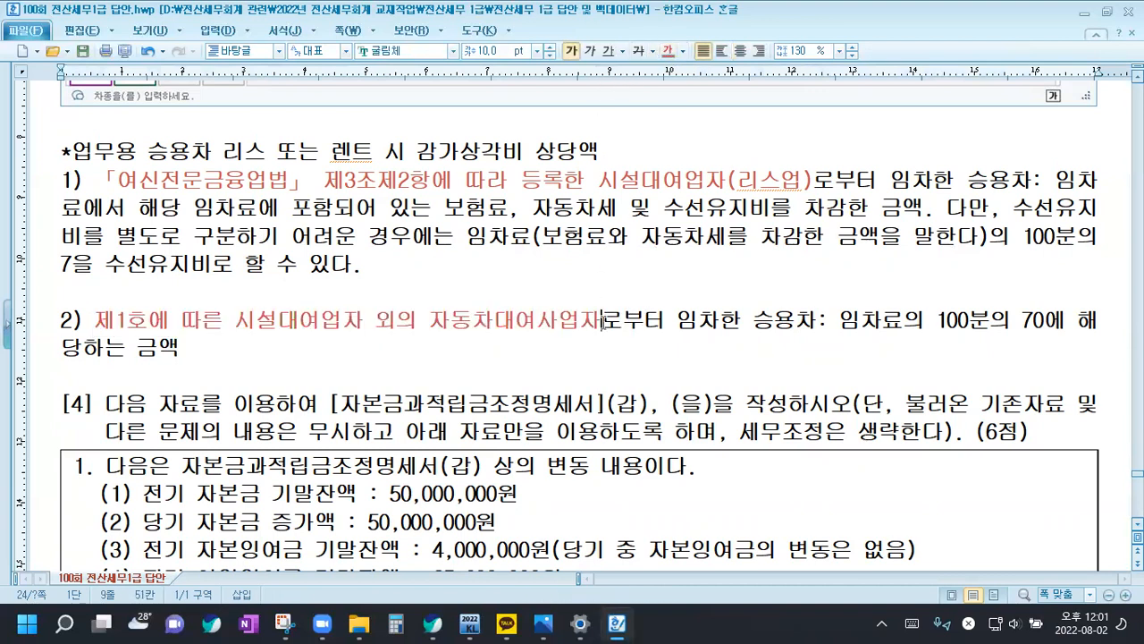
text((렌트어)
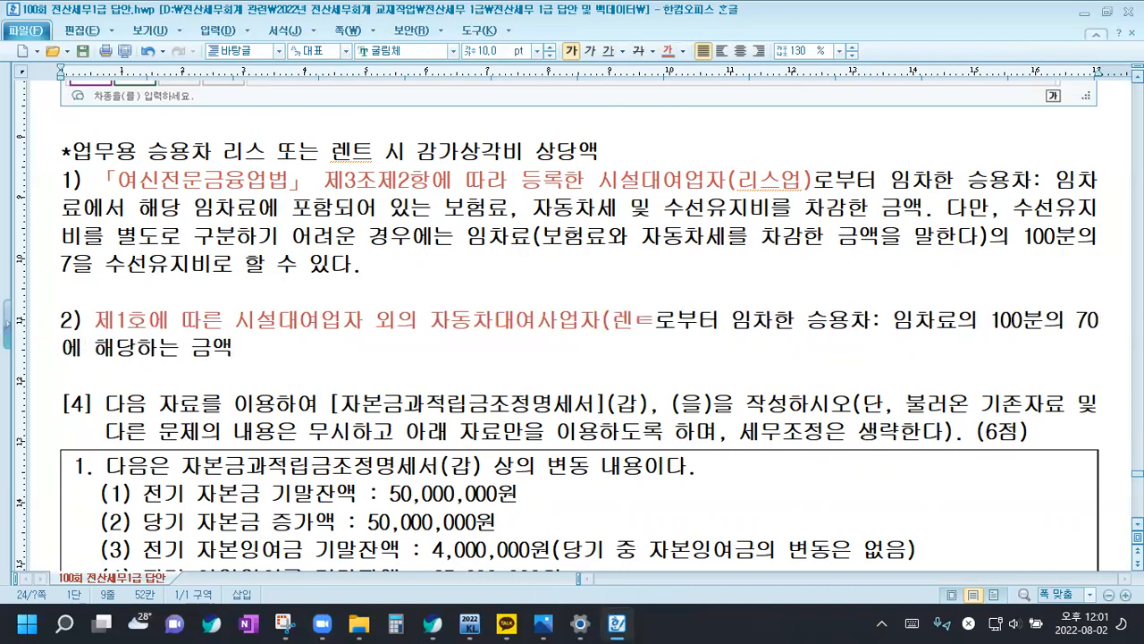
text(ㅂ))
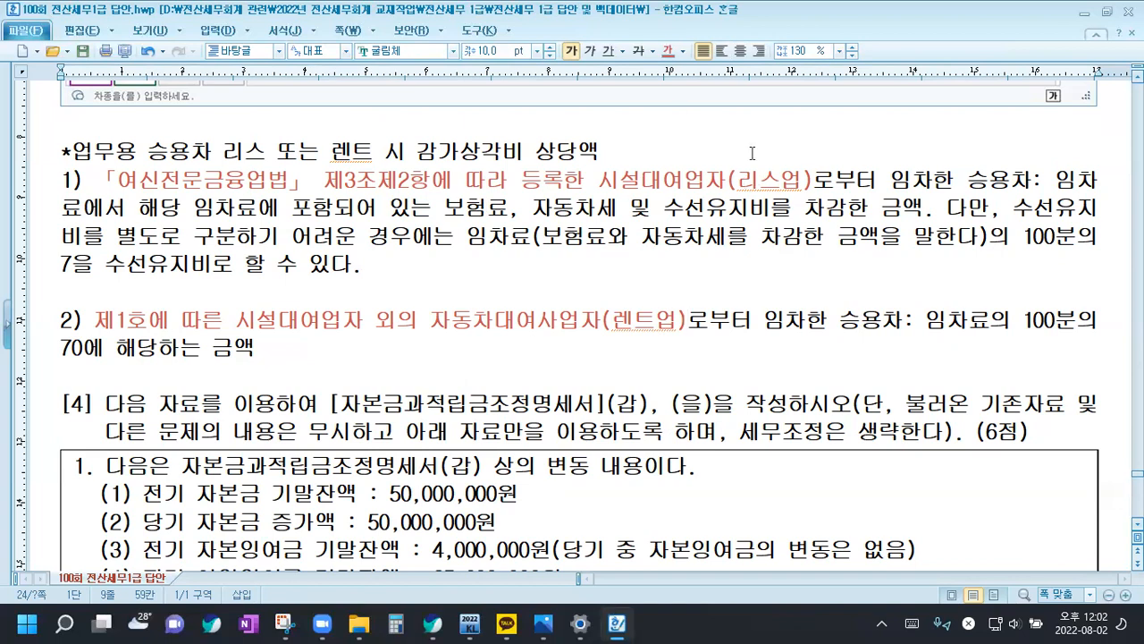
Switch to KcLep, open 업무용승용차관련비용명세서 and launch 업무용승용차등록 from it
scroll(560, 299, up, 4)
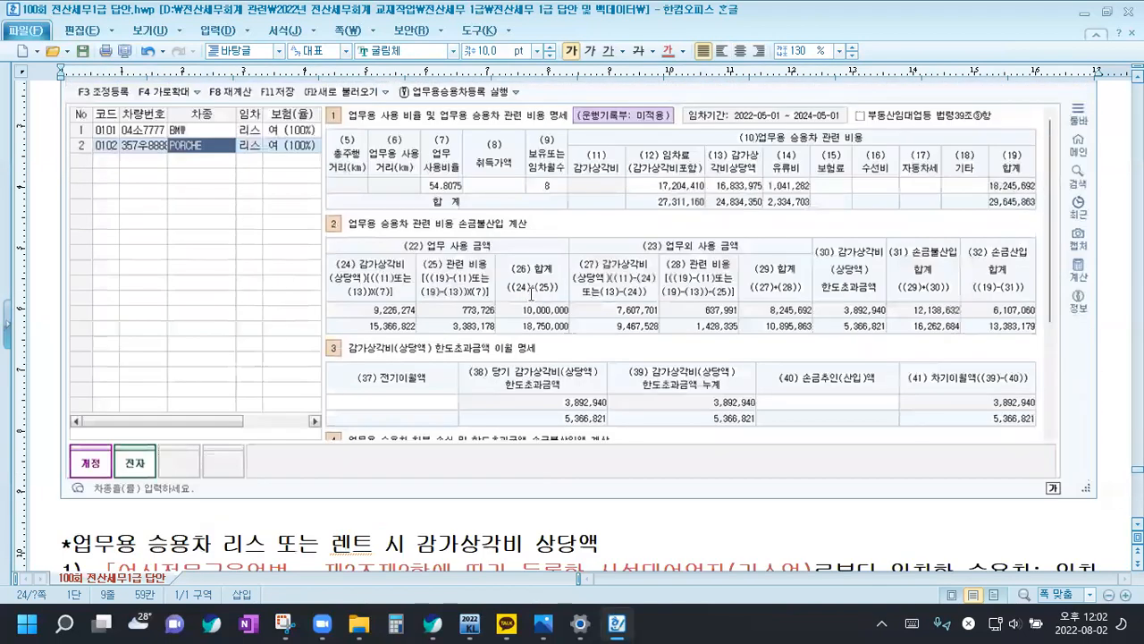
scroll(536, 283, up, 1)
scroll(536, 282, down, 10)
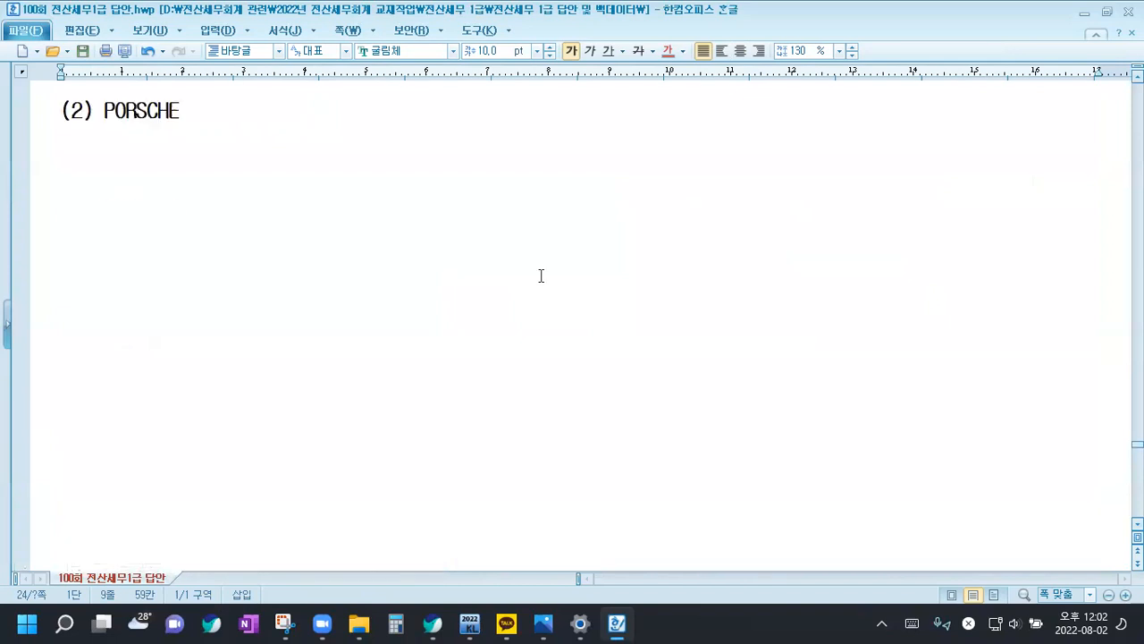
scroll(545, 266, up, 10)
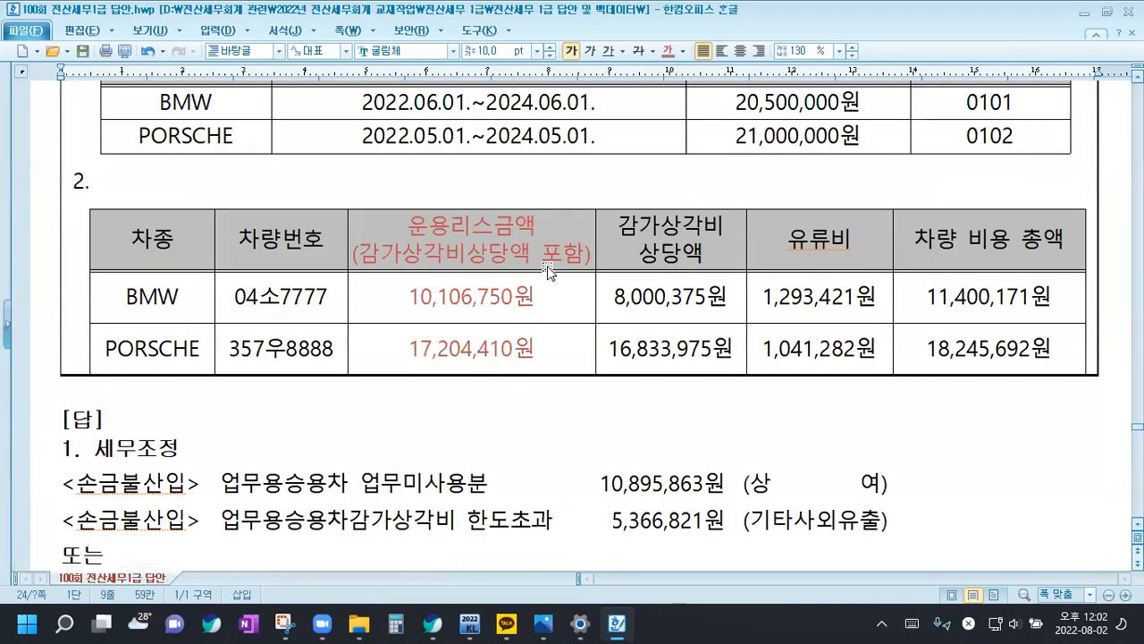
scroll(549, 274, up, 2)
scroll(550, 277, down, 2)
click(471, 623)
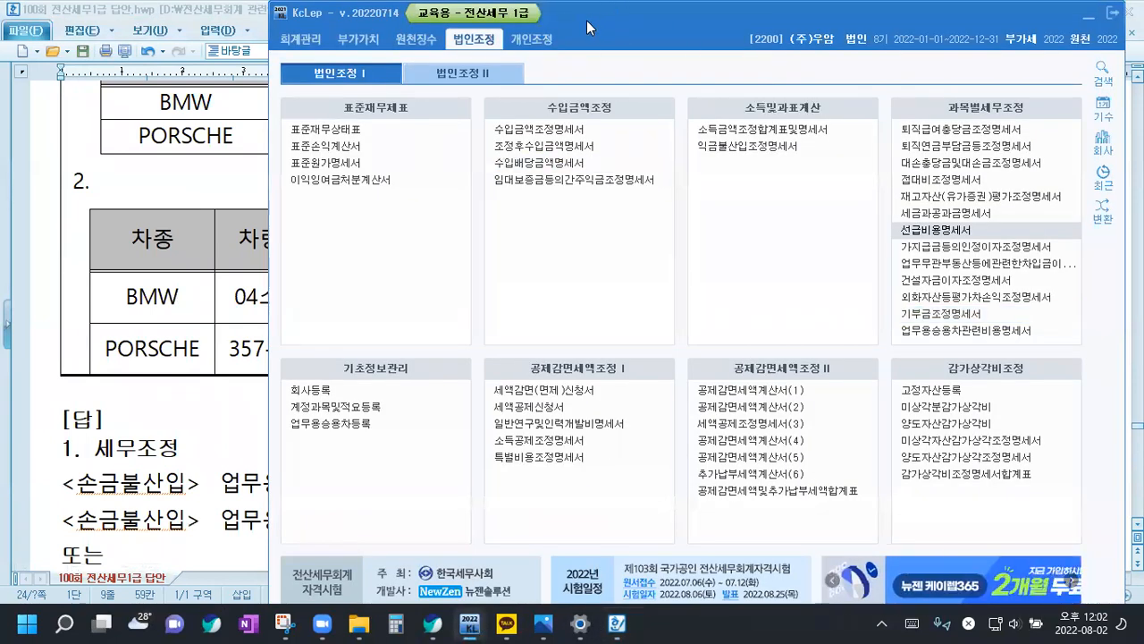
drag(586, 21, 440, 28)
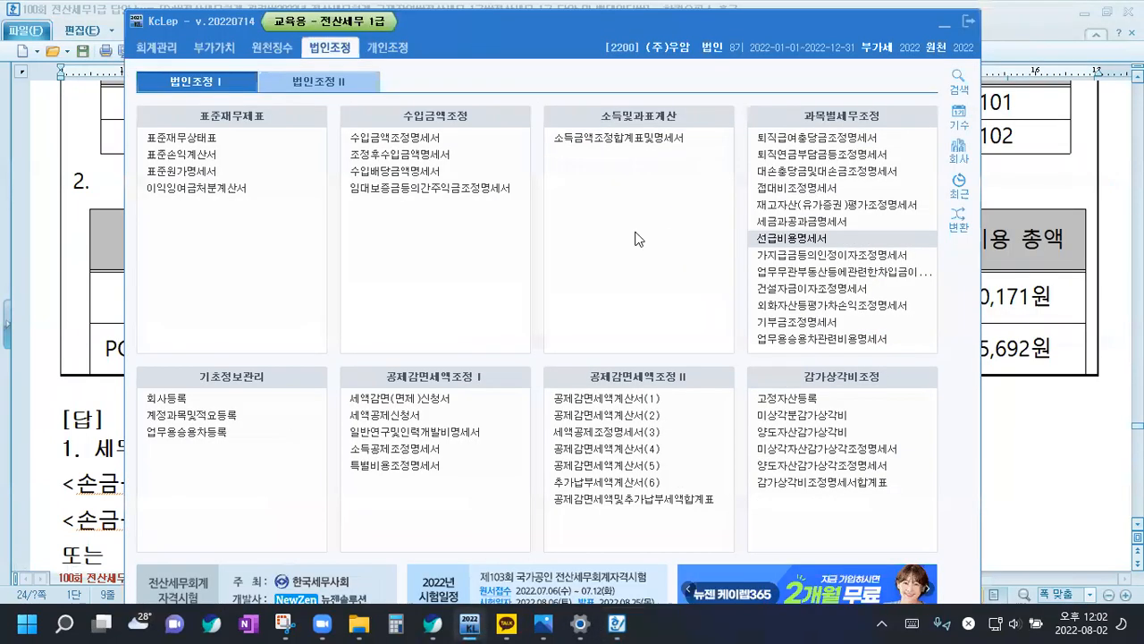
click(830, 337)
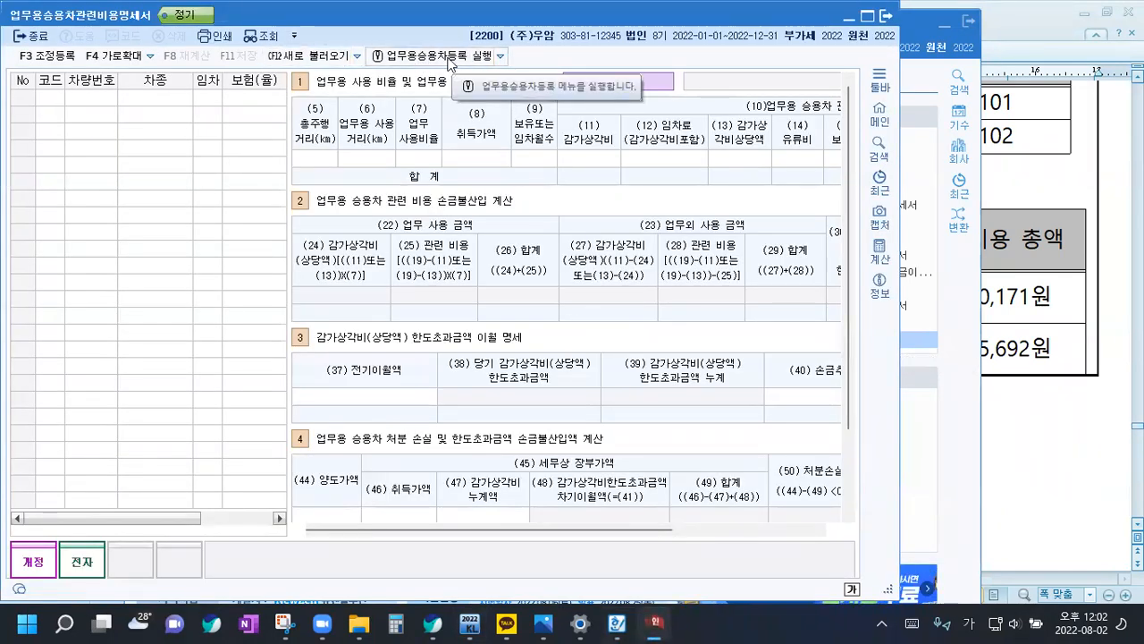
click(449, 57)
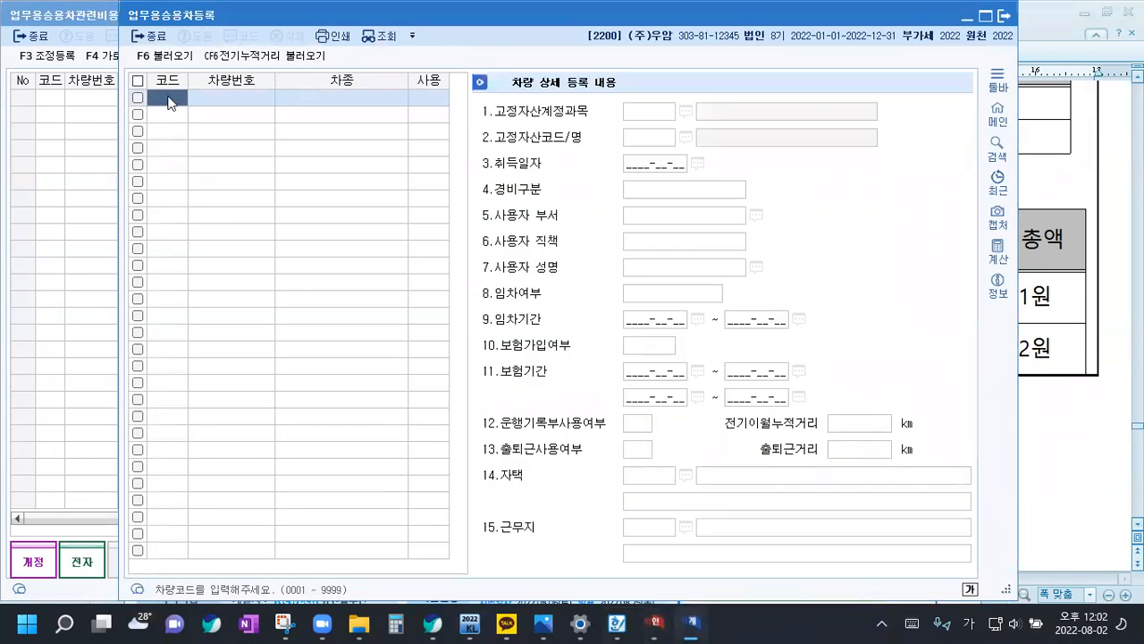
text(0101)
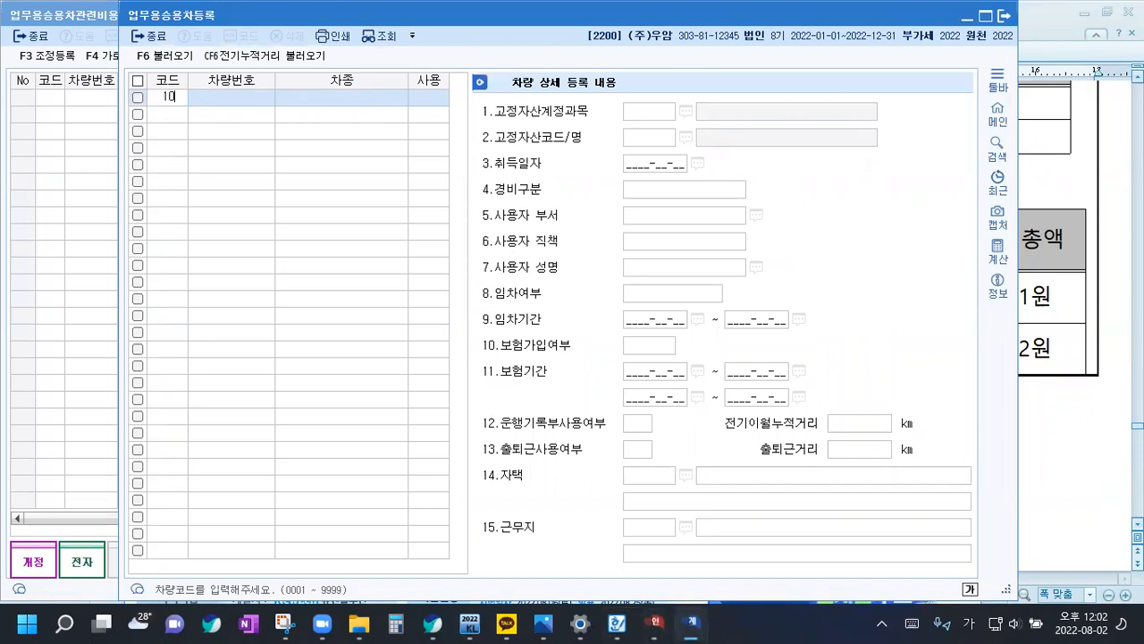
key(Return)
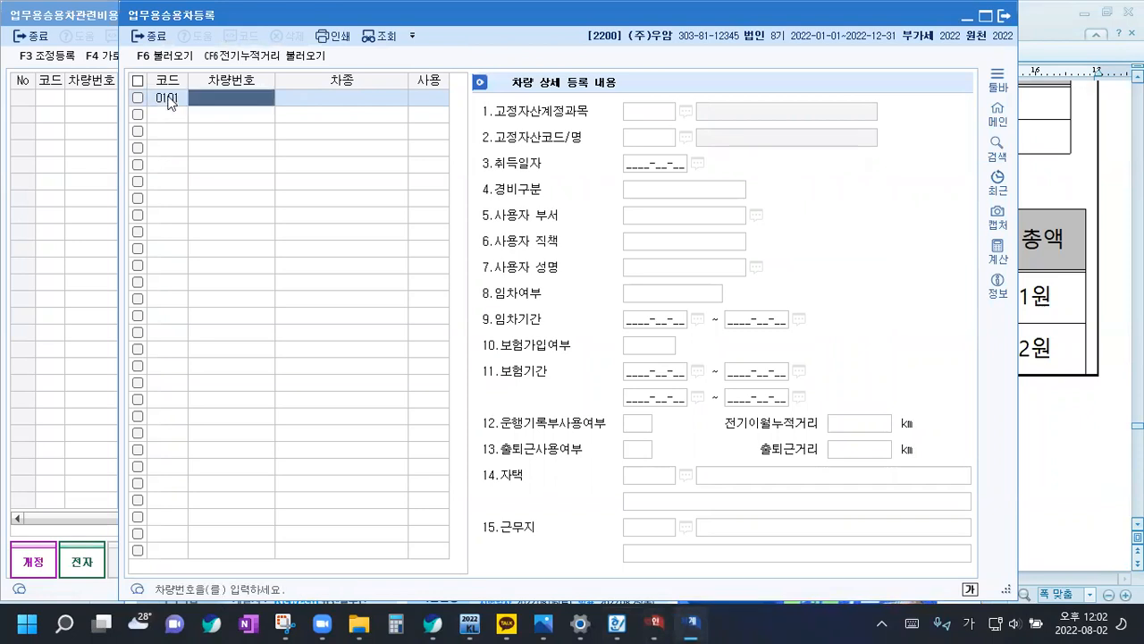
text(04)
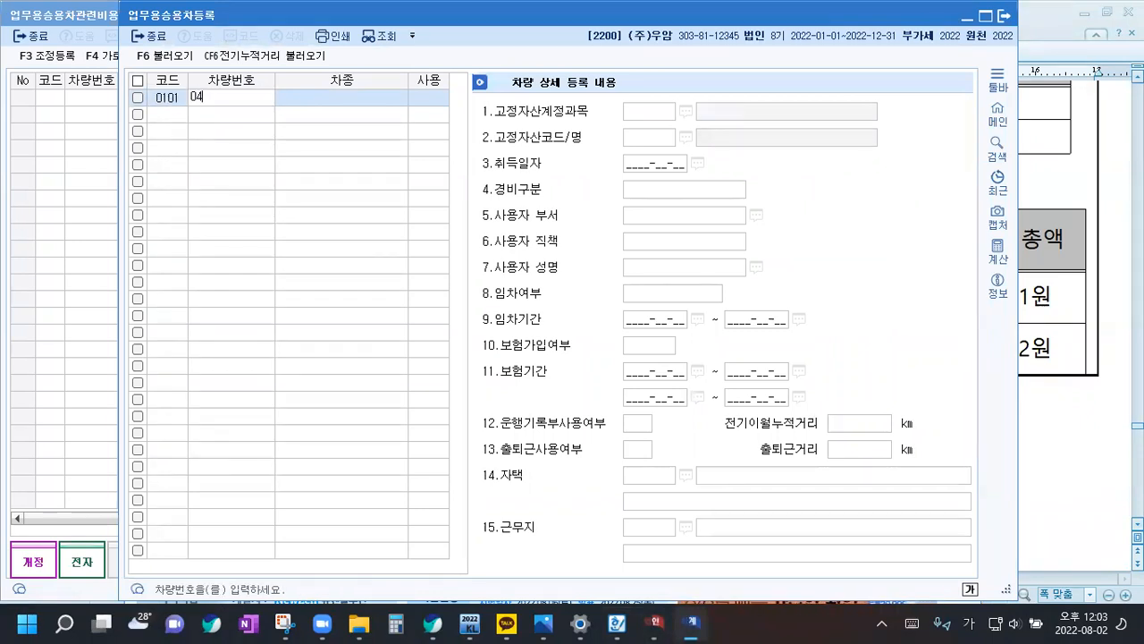
text(소7777)
key(Return)
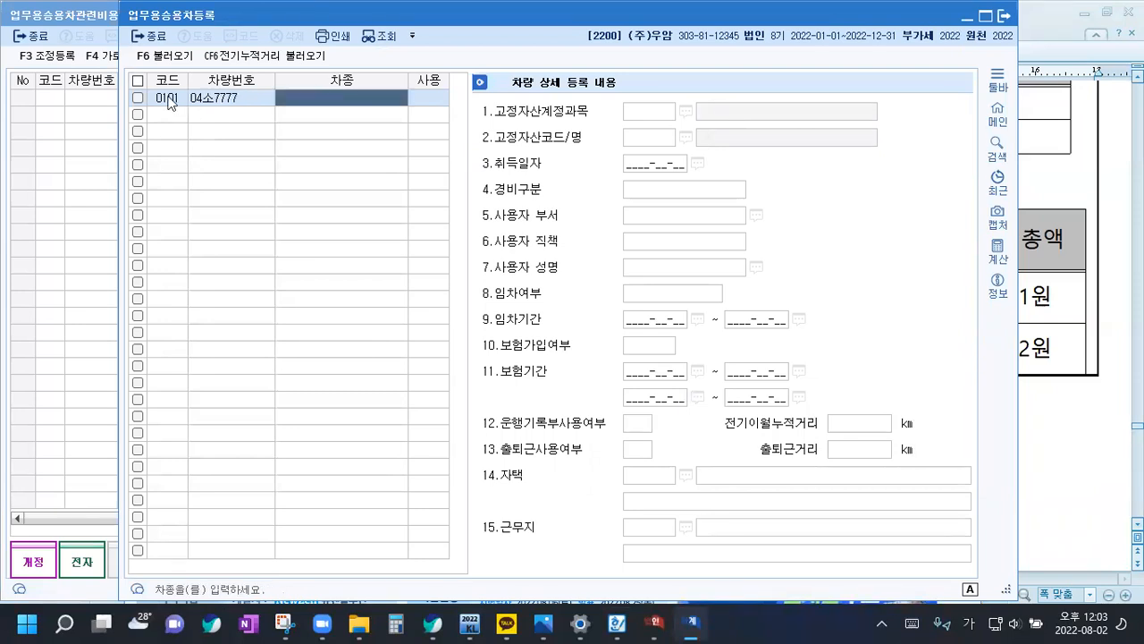
text(BMW)
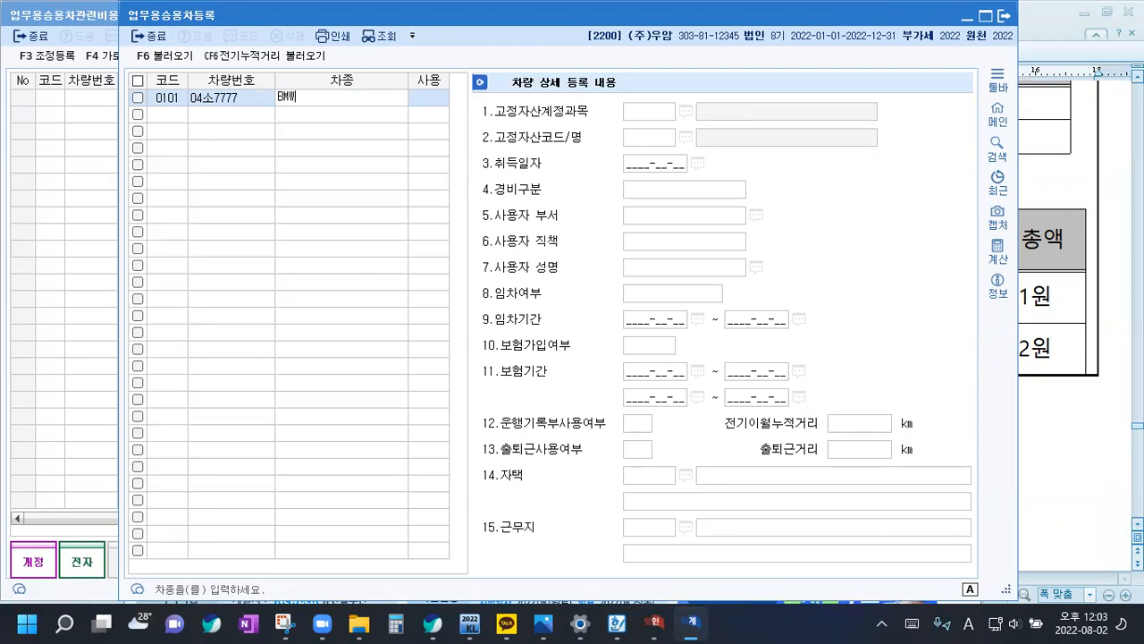
key(Return)
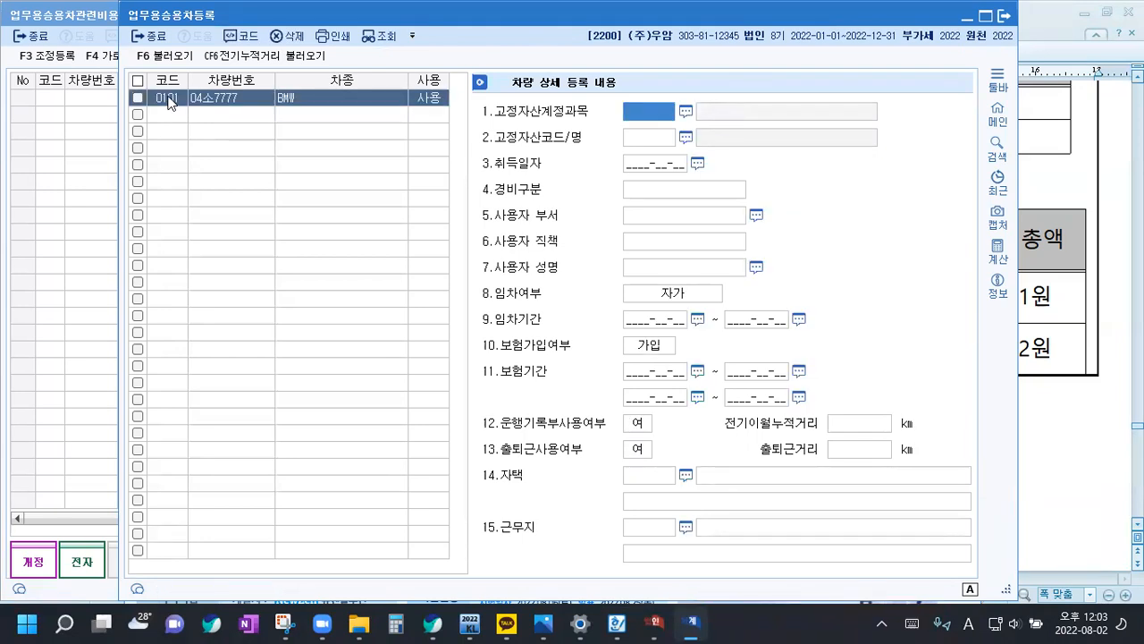
Skip the fixed asset account and code for the BMW and set its 취득일자 to 2022-06-01
key(Return)
key(Return)
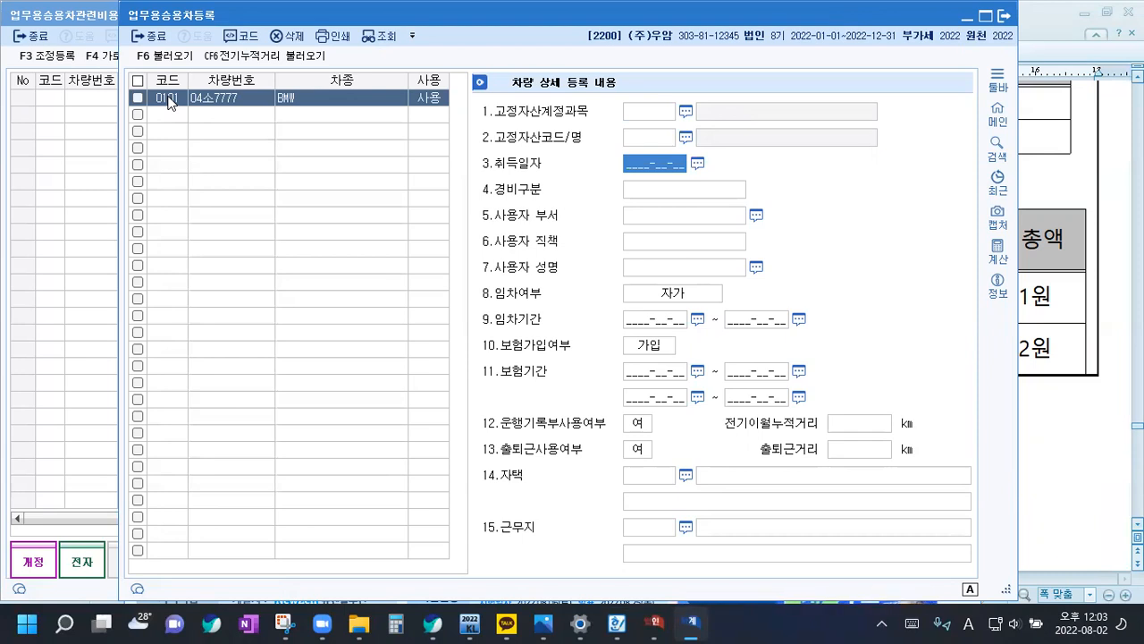
text(2022-06-0)
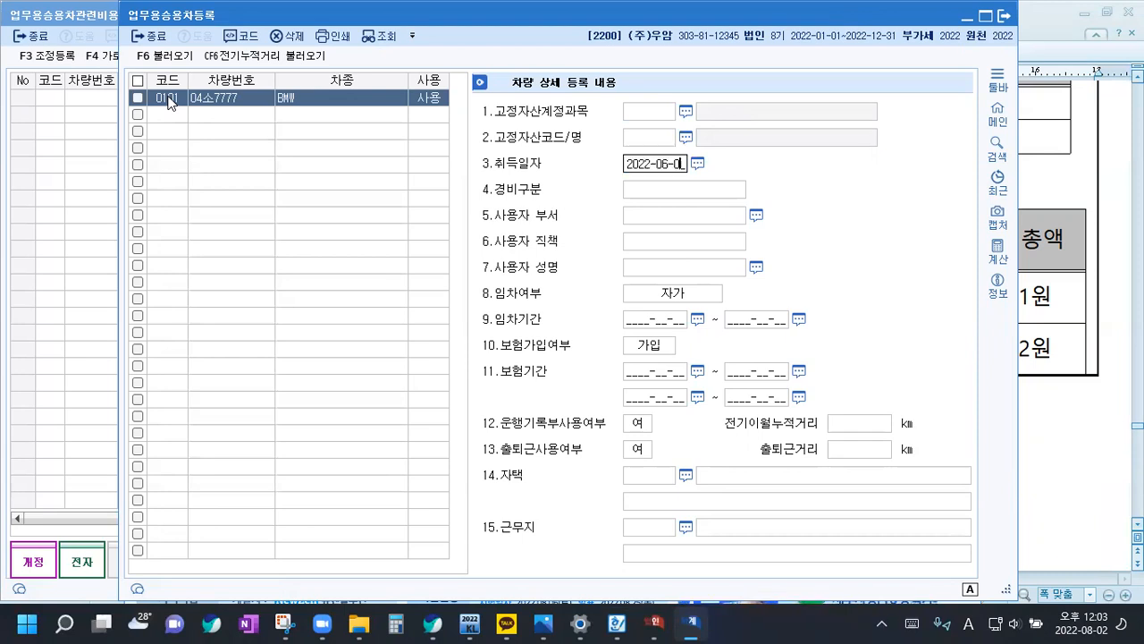
text(1)
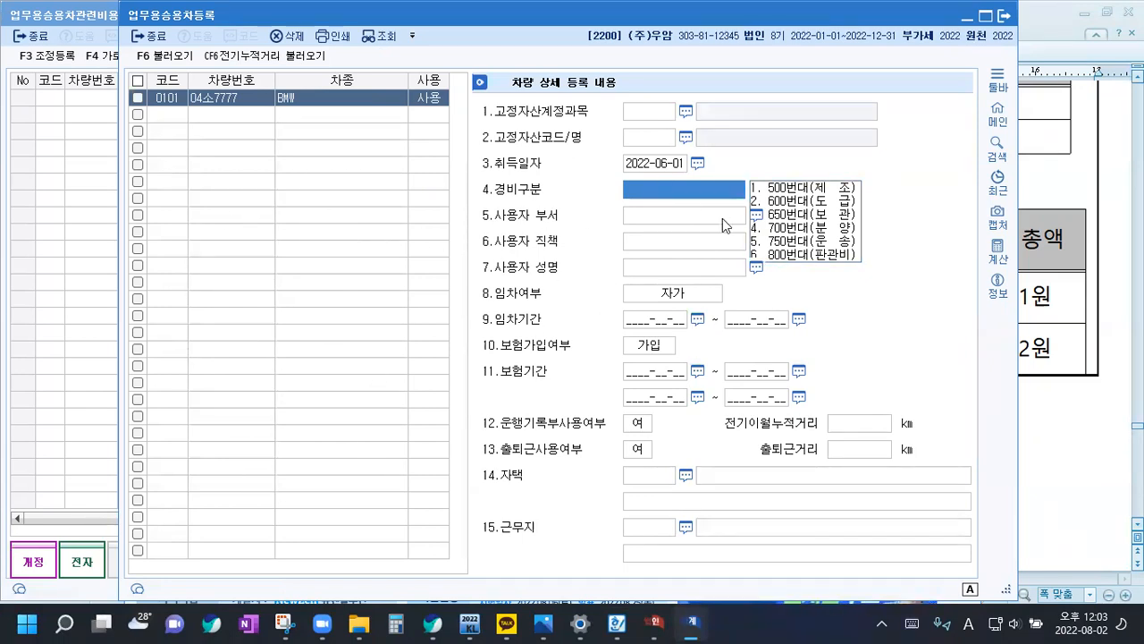
Leave 경비구분 and the user fields blank, and set 임차여부 to 운용리스 with 임차기간 2022-06-01 ~ 2024-06-01
key(Return)
key(Return)
key(Return)
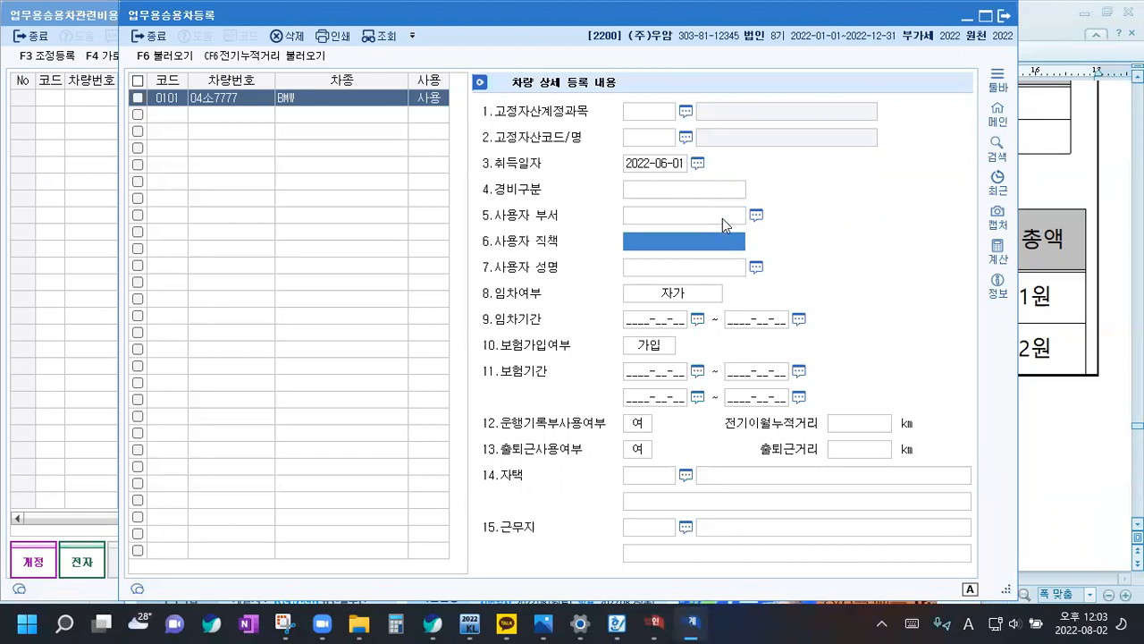
key(Return)
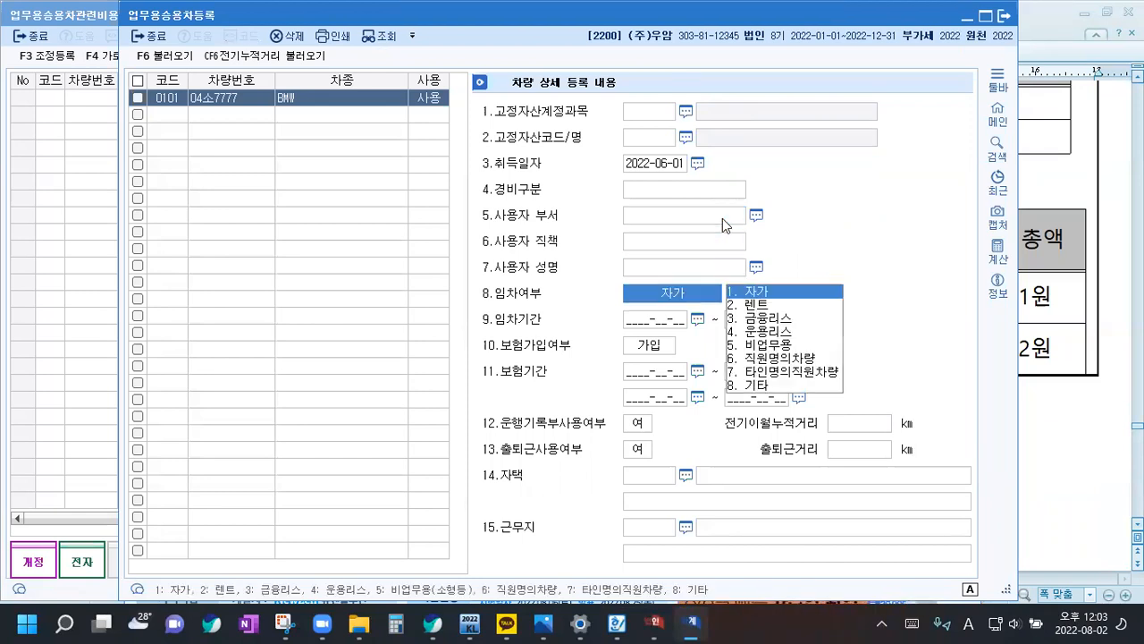
key(4)
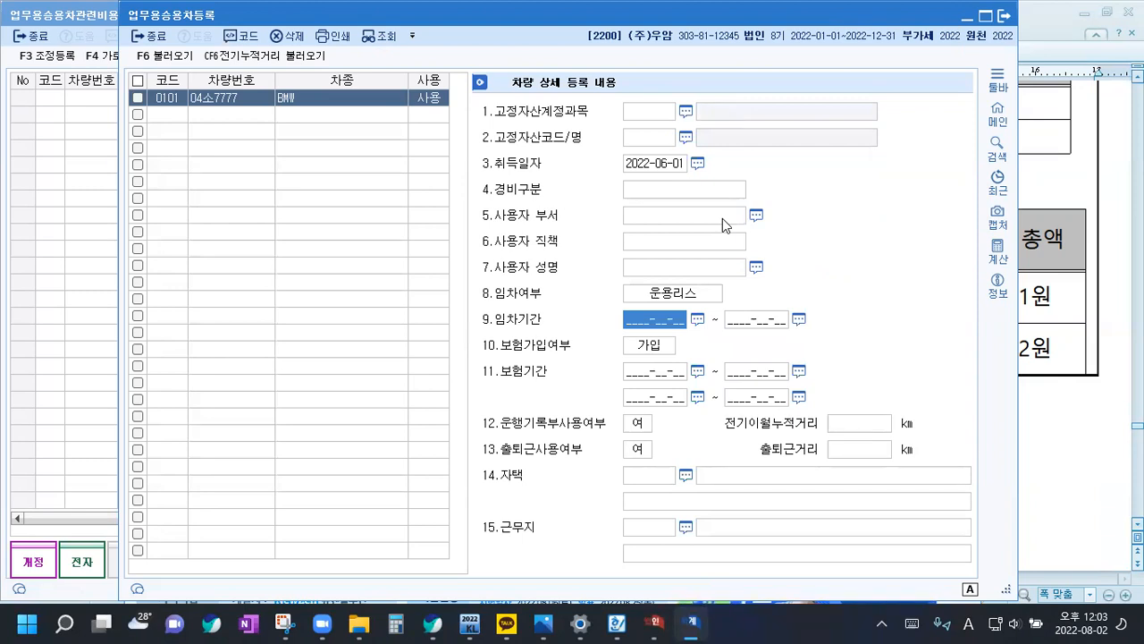
text(2022-06-01)
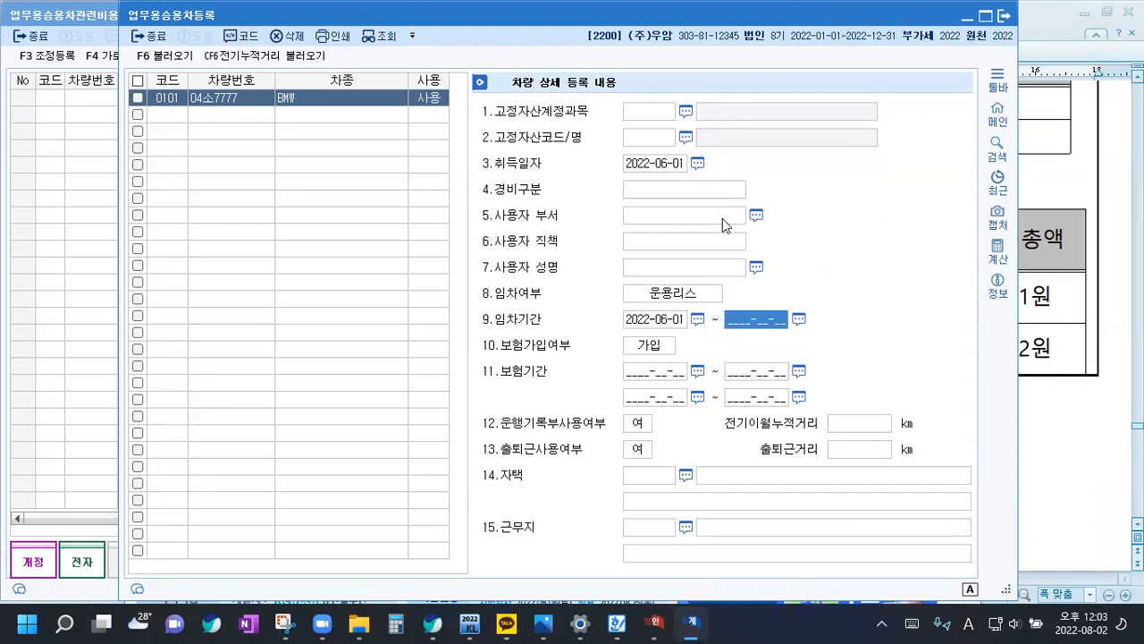
text( ~ 20)
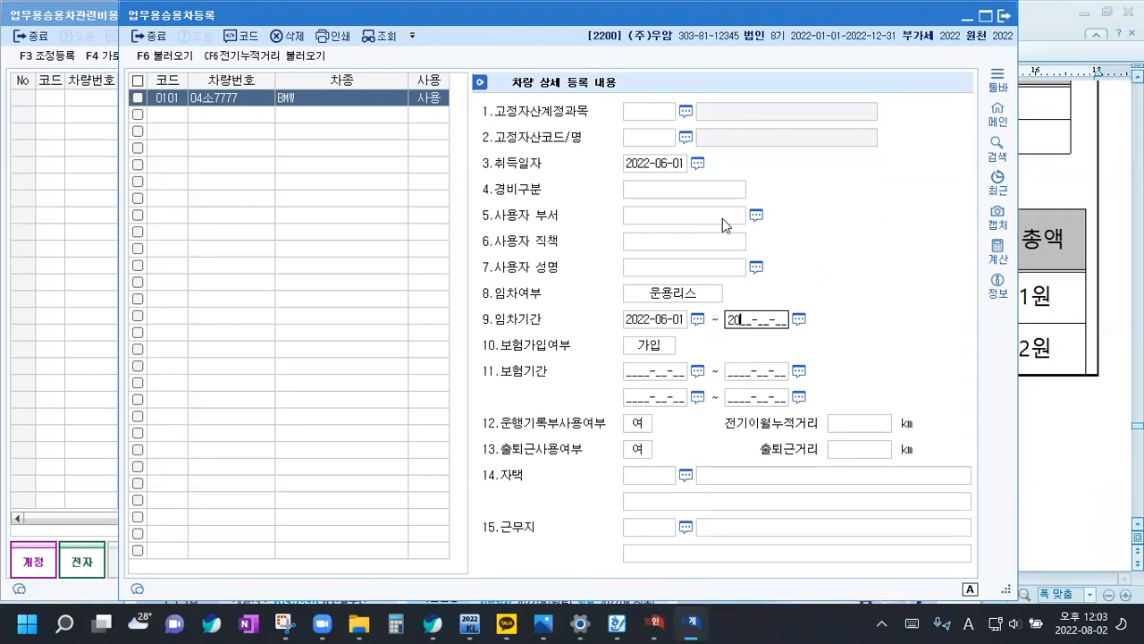
text(24-06-01)
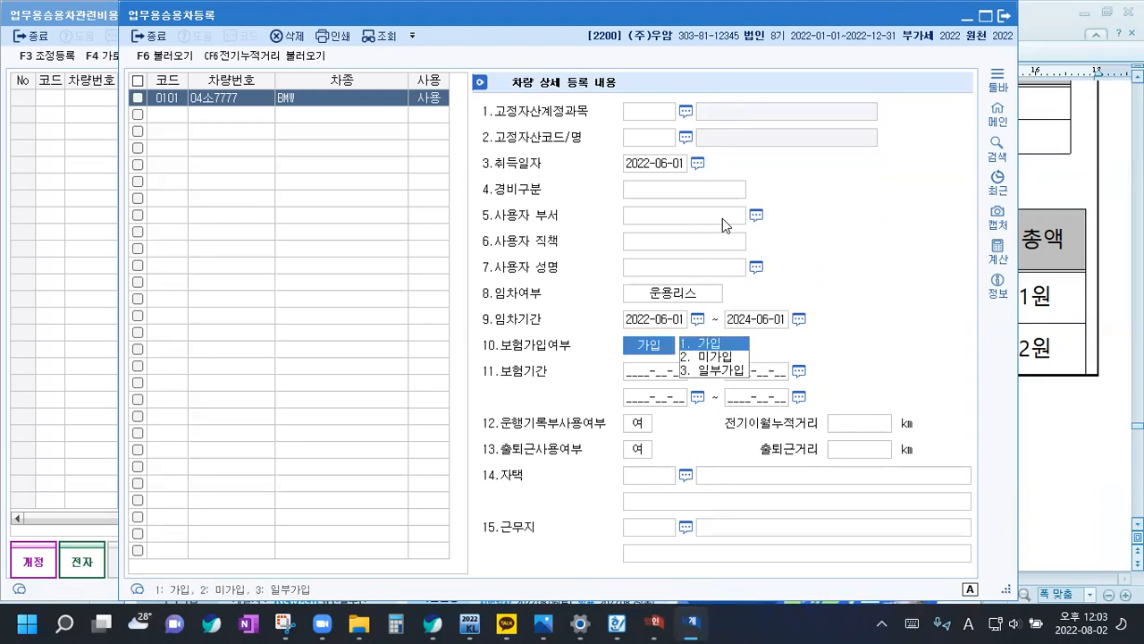
Keep 보험가입여부 as 가입 and enter the BMW's 보험기간 as 2022-06-01 ~ 2024-06-01
key(Return)
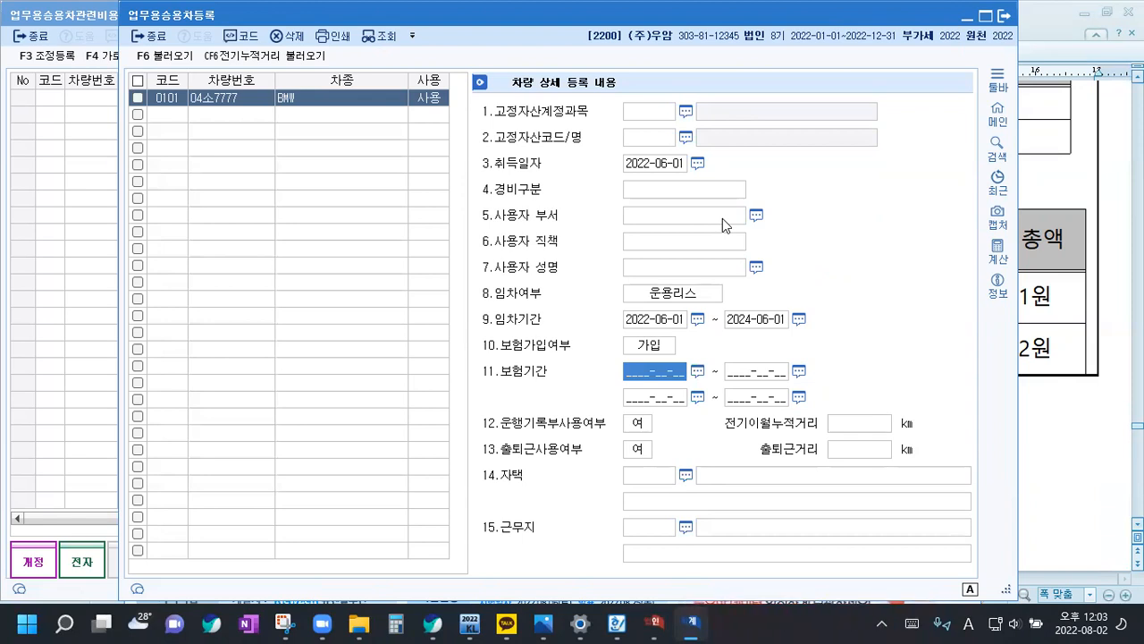
text(202)
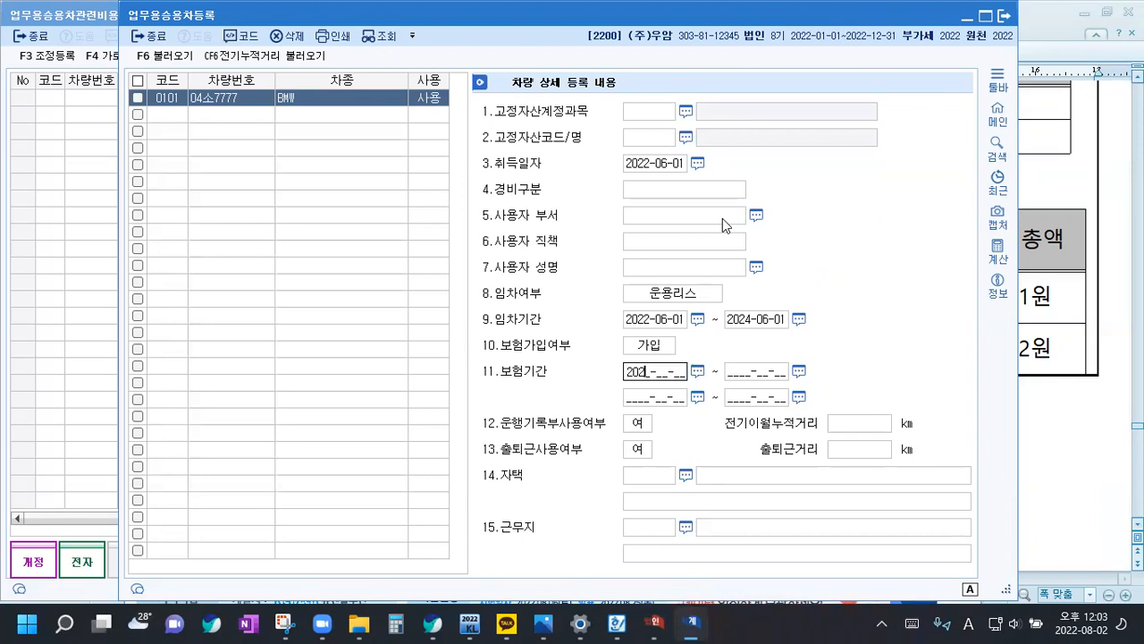
text(2-06-01 ~ 2024-0)
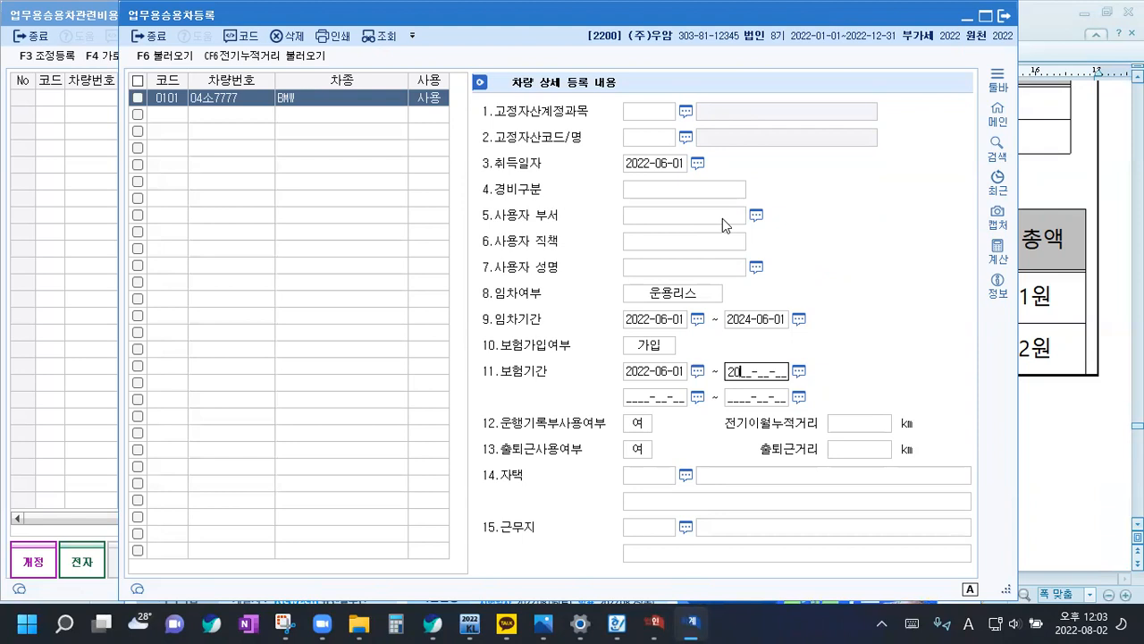
text(6-01)
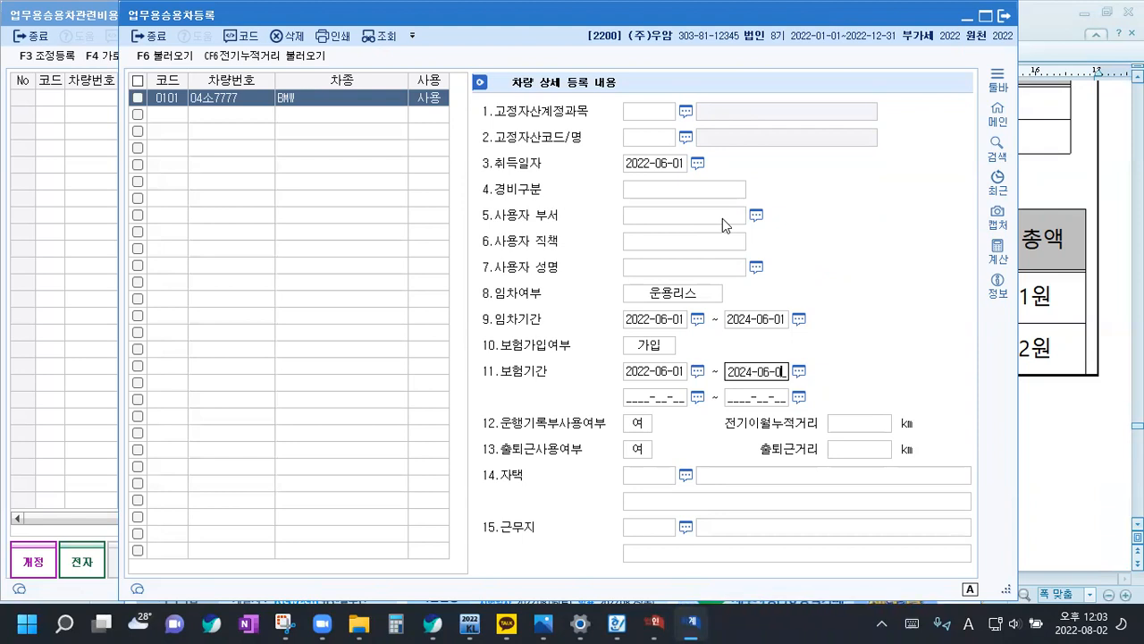
Set the BMW's 운행기록부사용여부 to 부, keep 출퇴근사용여부 as 여, and leave its 경비구분 blank
key(Return)
key(Return)
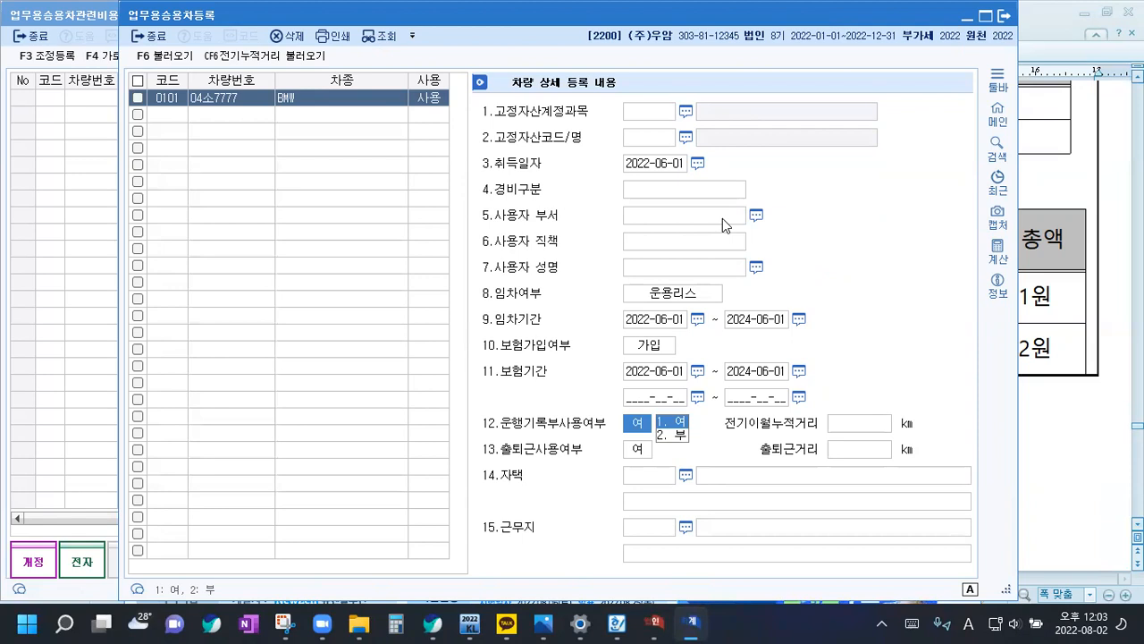
key(2)
key(Return)
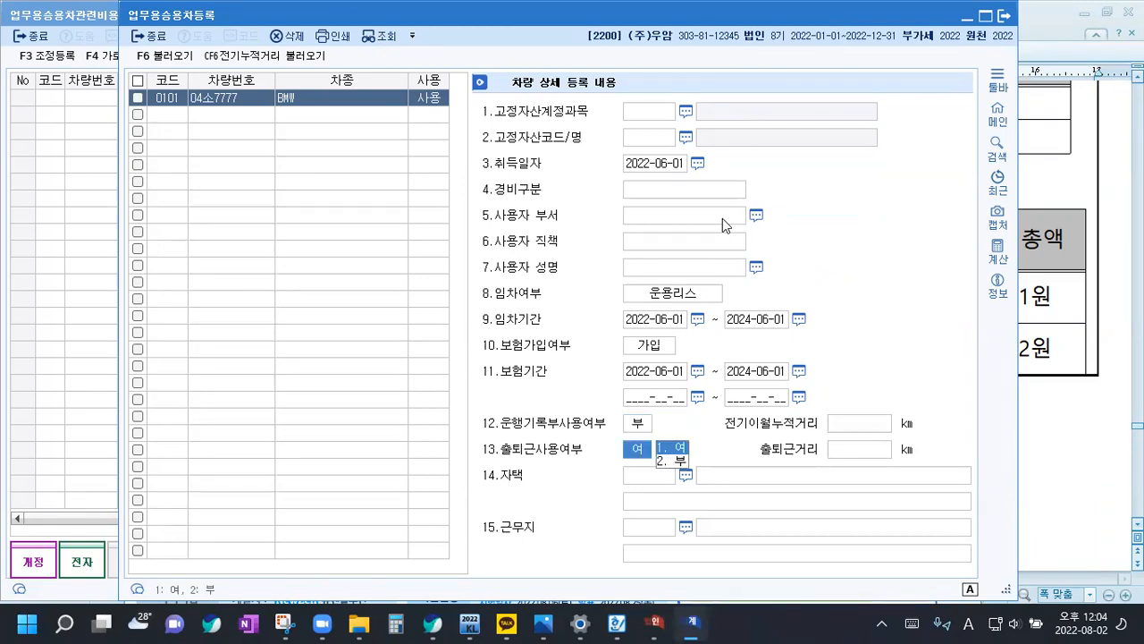
key(Return)
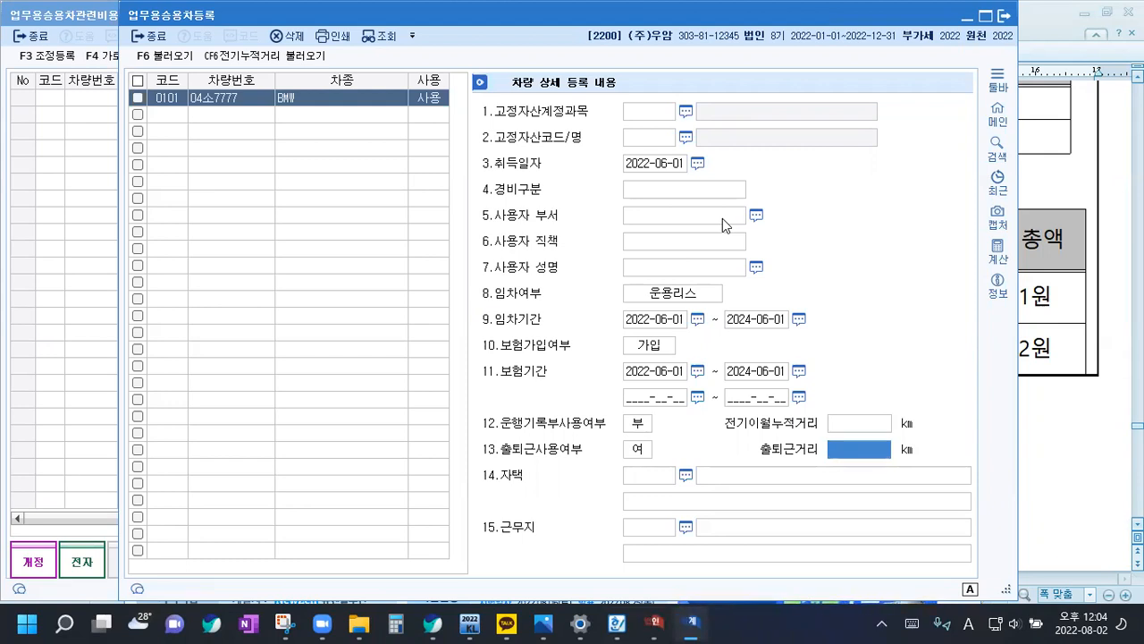
click(673, 194)
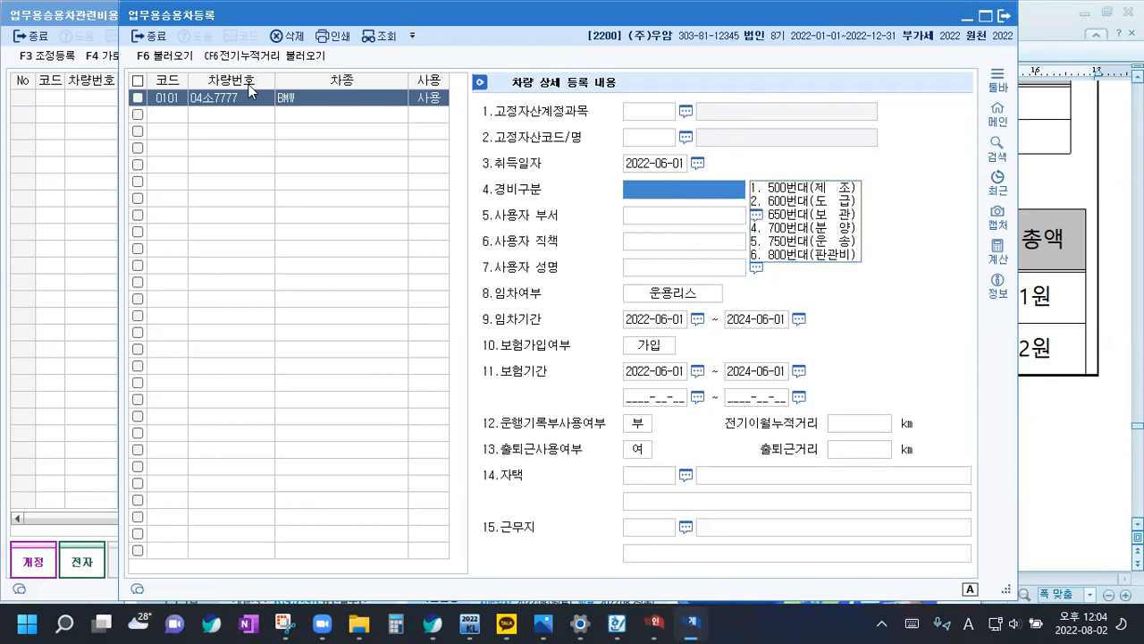
click(169, 116)
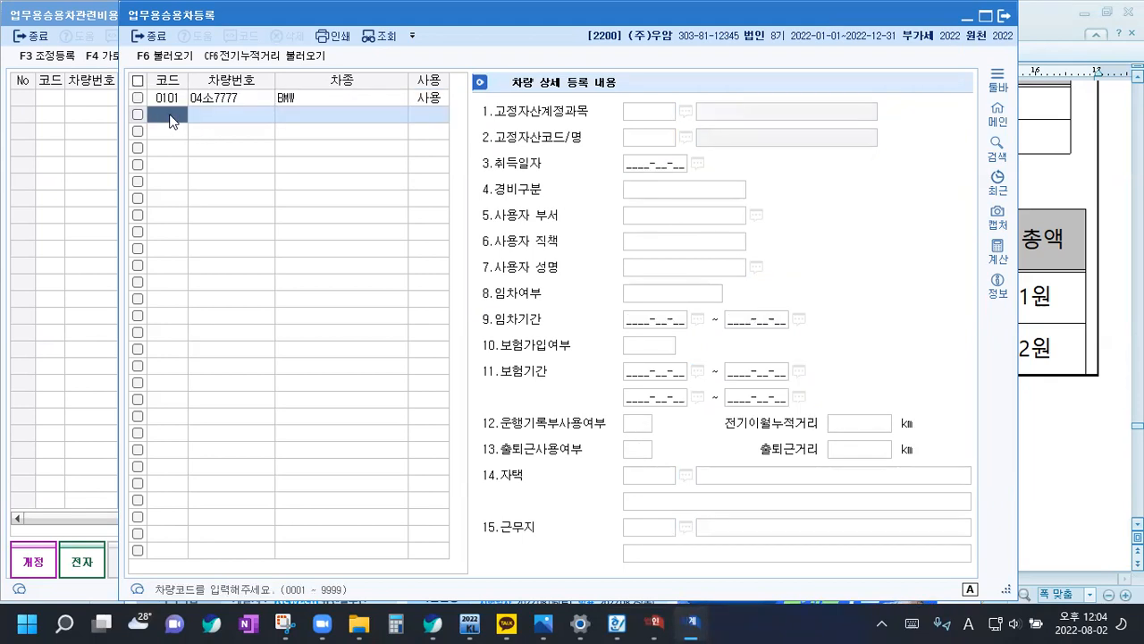
text(0102)
key(Return)
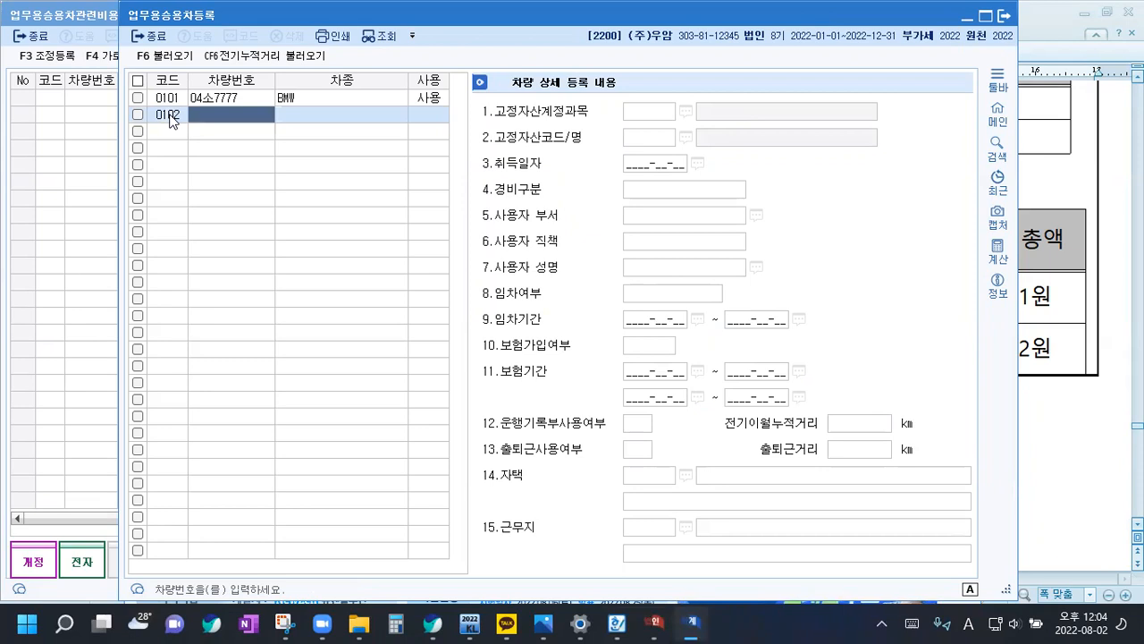
text(352가)
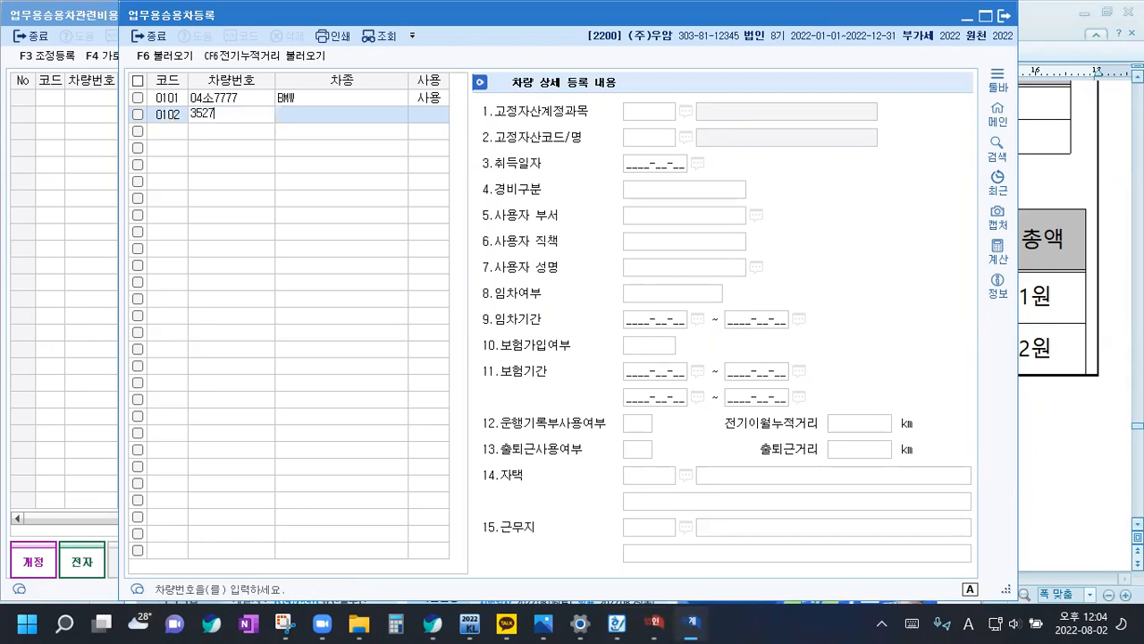
key(BackSpace)
key(BackSpace)
key(BackSpace)
key(BackSpace)
key(Hangul)
text(우8888)
key(Return)
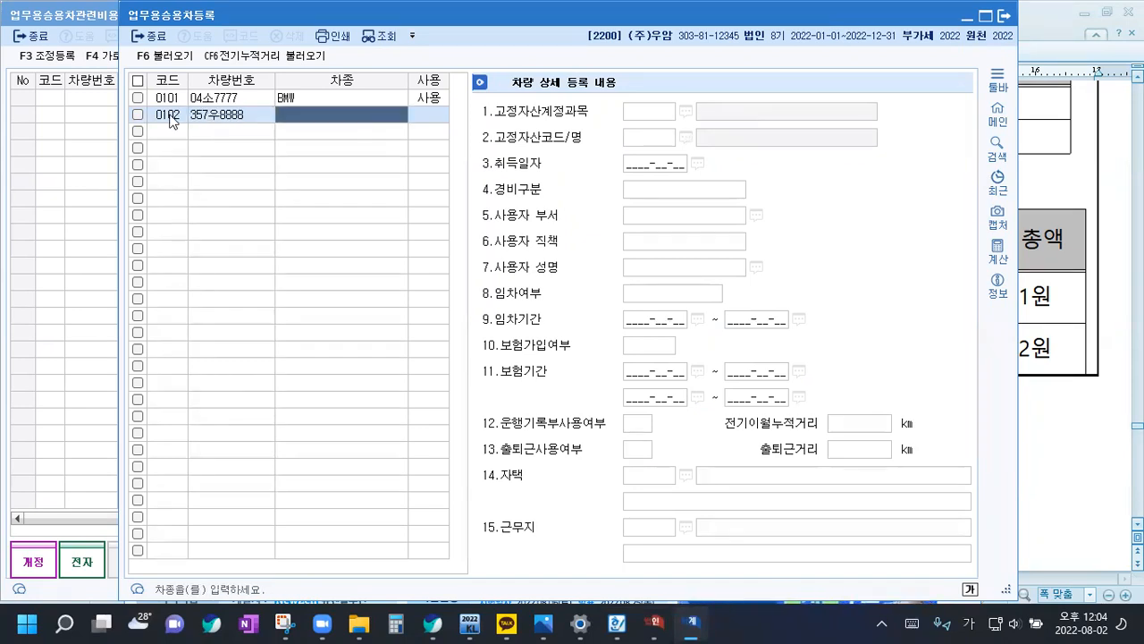
key(Hangul)
text(PORCHE)
click(171, 118)
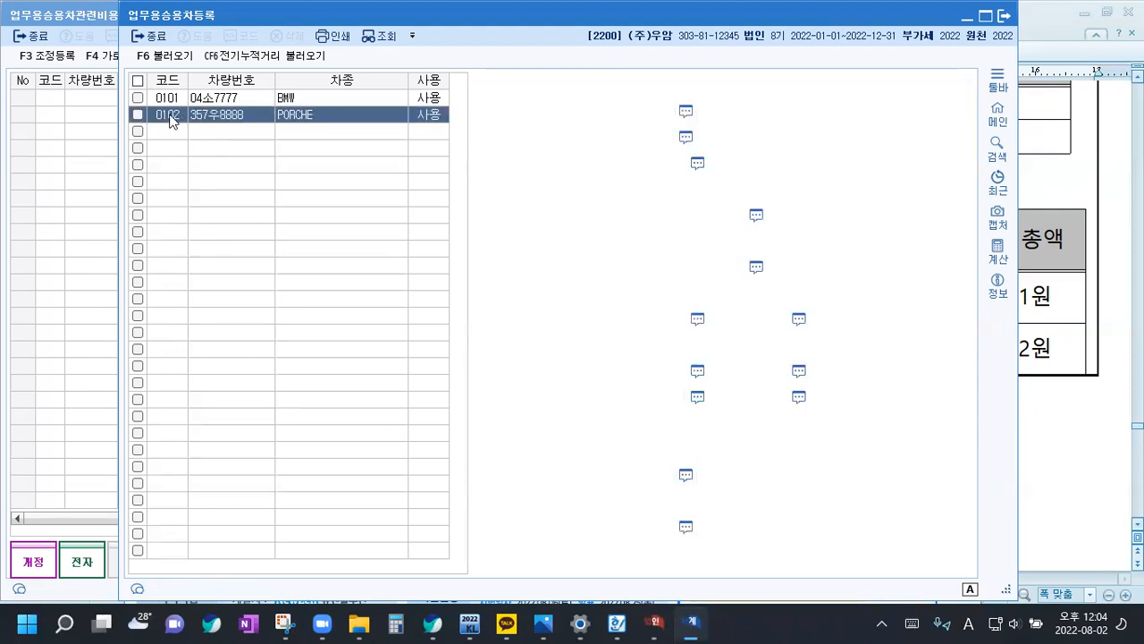
Skip the fixed asset account and code for the PORCHE and set its 취득일자 to 2022-05-01
key(Return)
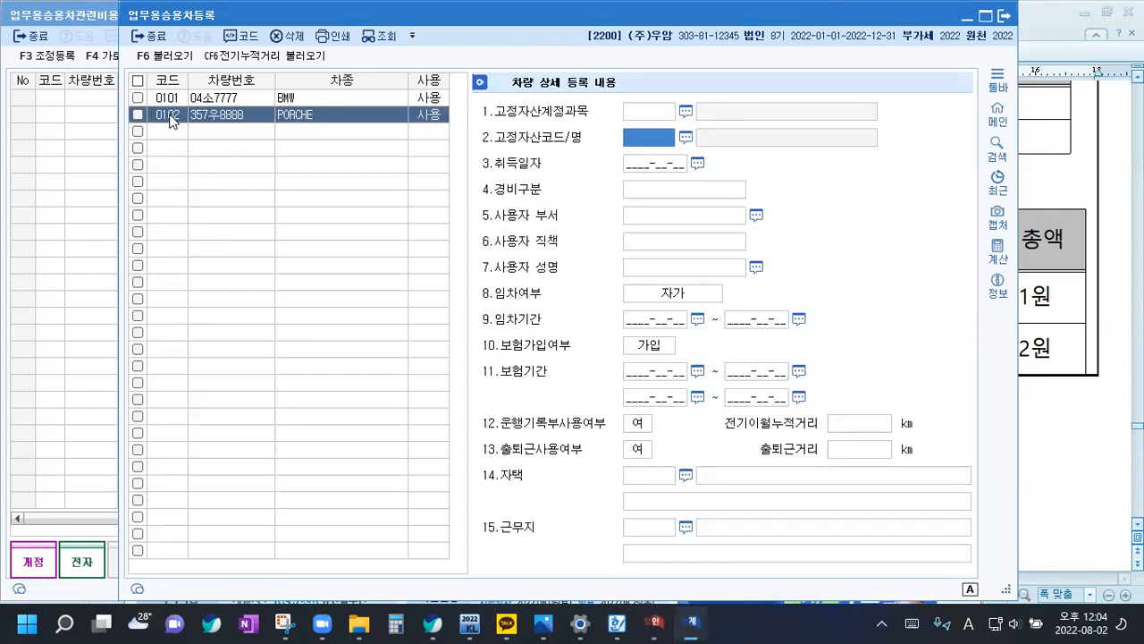
key(Return)
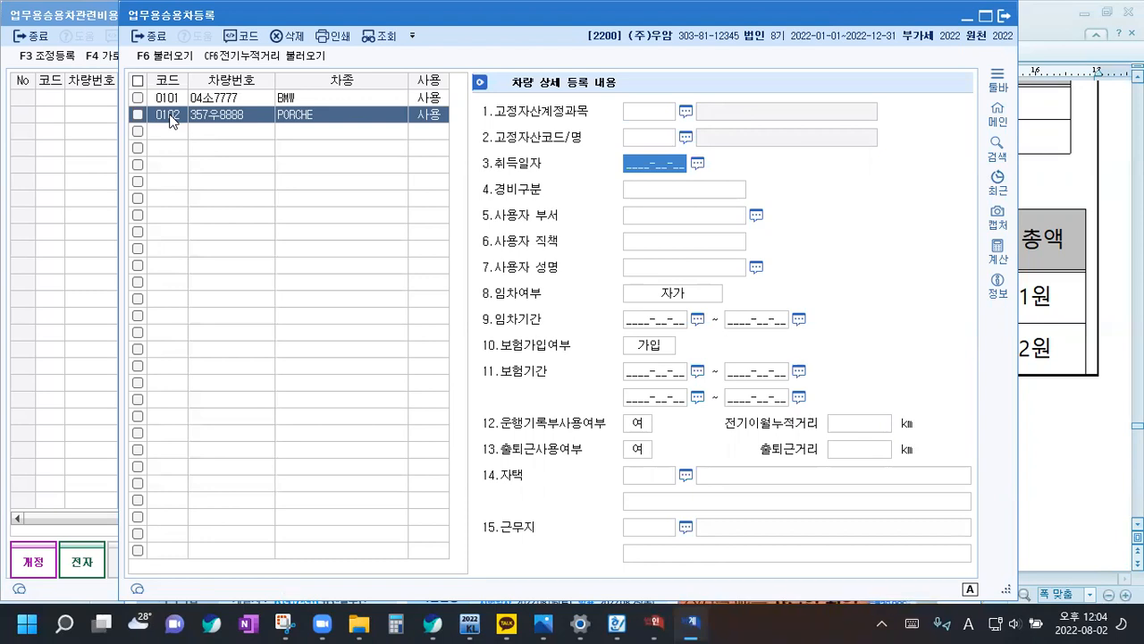
text(2022-05-01)
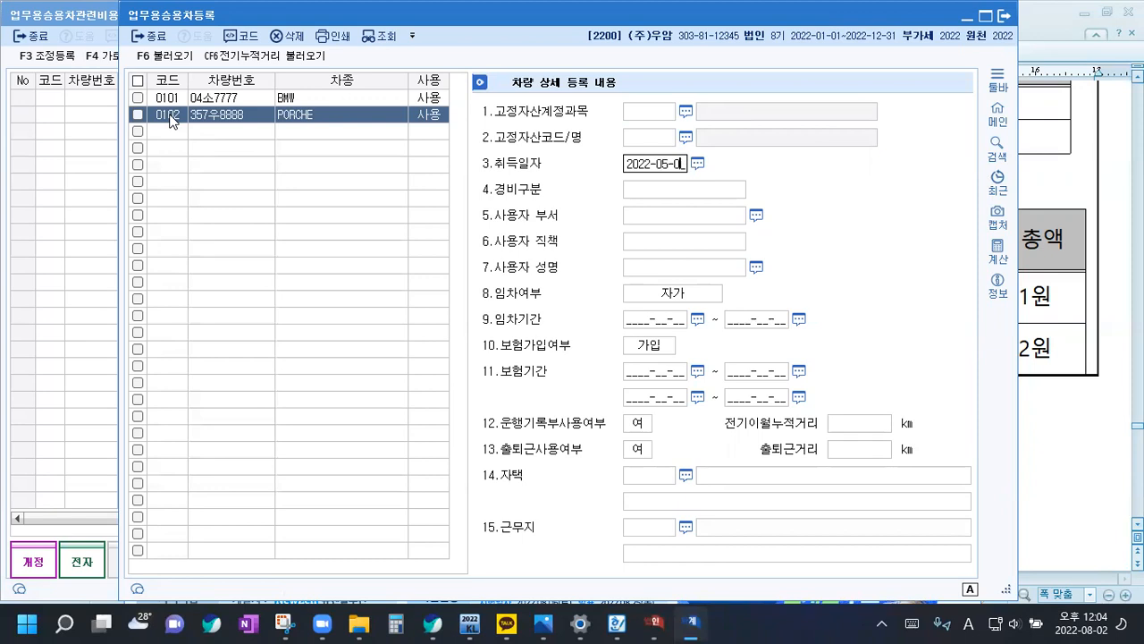
key(Return)
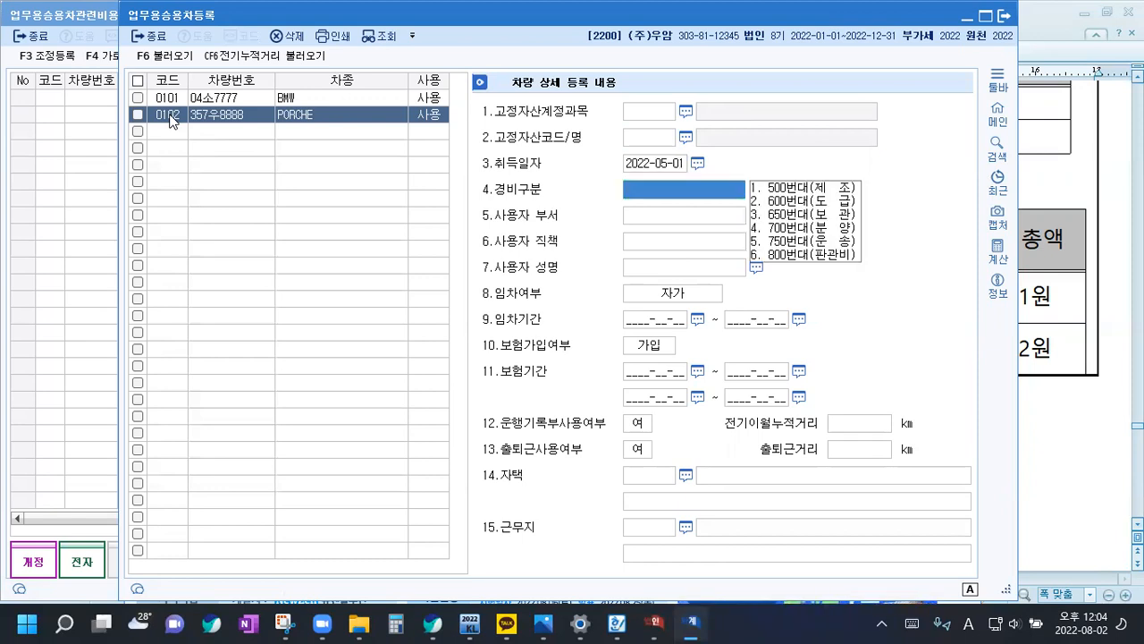
Leave the PORCHE's 경비구분 and user fields blank, and set 임차여부 to 운용리스 with 임차기간 2022-05-01 ~ 2024-05-01
key(Return)
key(Return)
key(Return)
key(Return)
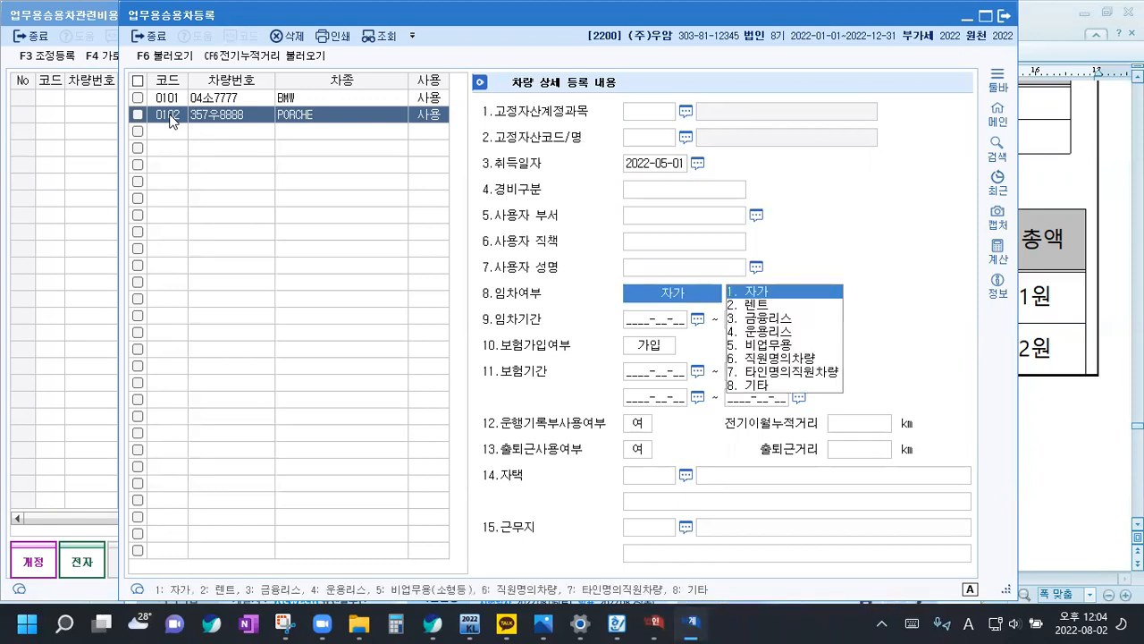
key(4)
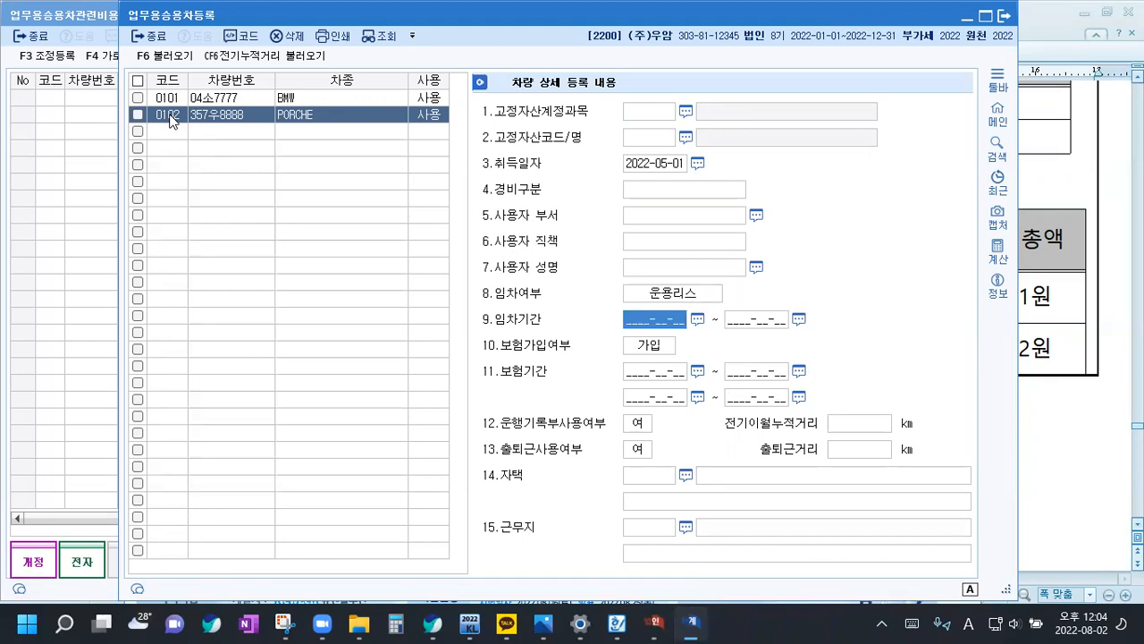
text(20)
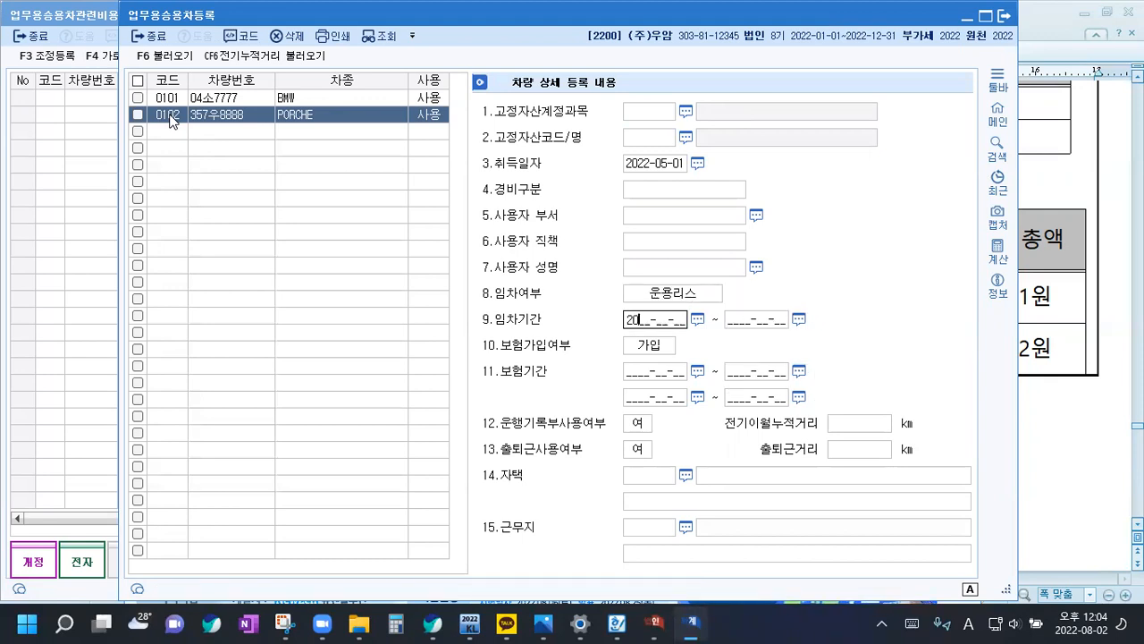
text(22-05-01 ~ 2)
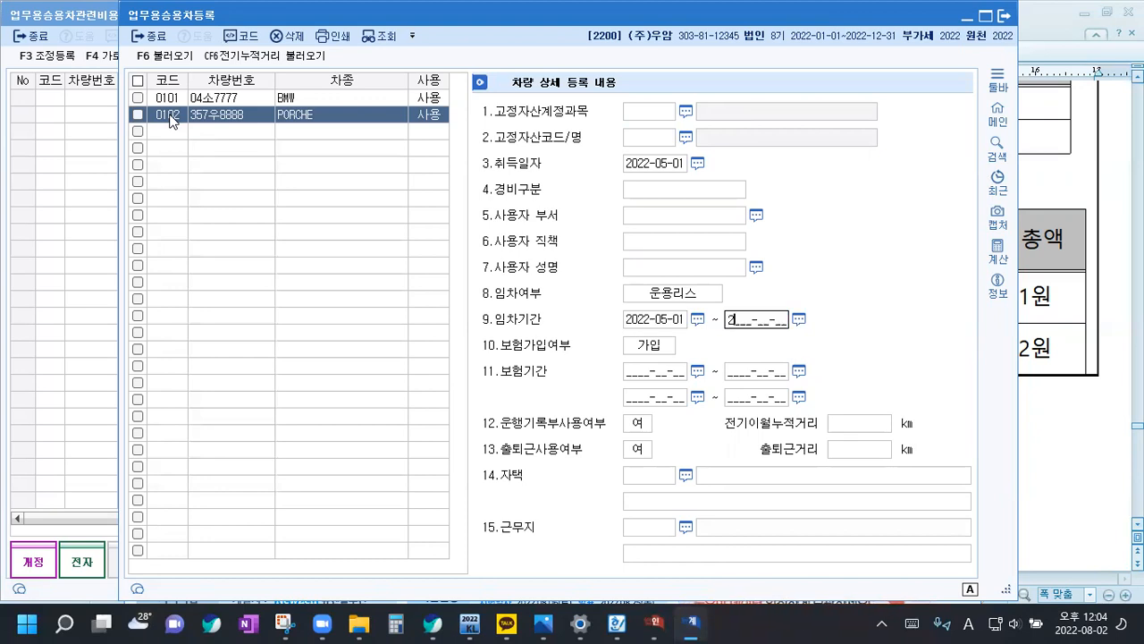
text(024-05-01)
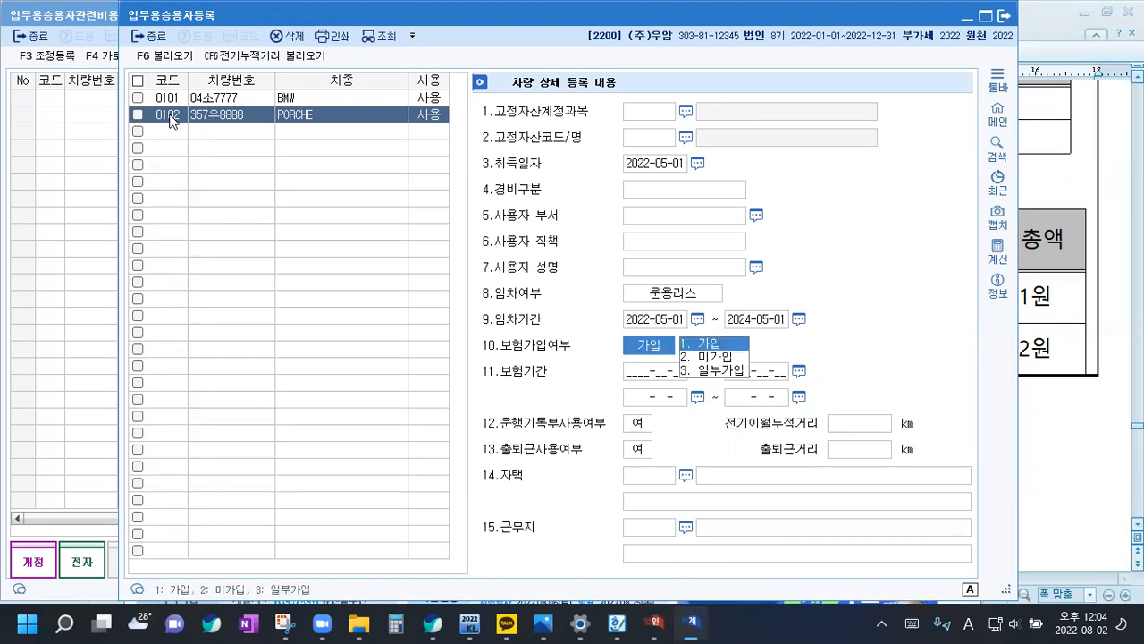
Keep 보험가입여부 as 가입 and enter the PORCHE's 보험기간 starting from 2022-05-01
key(Return)
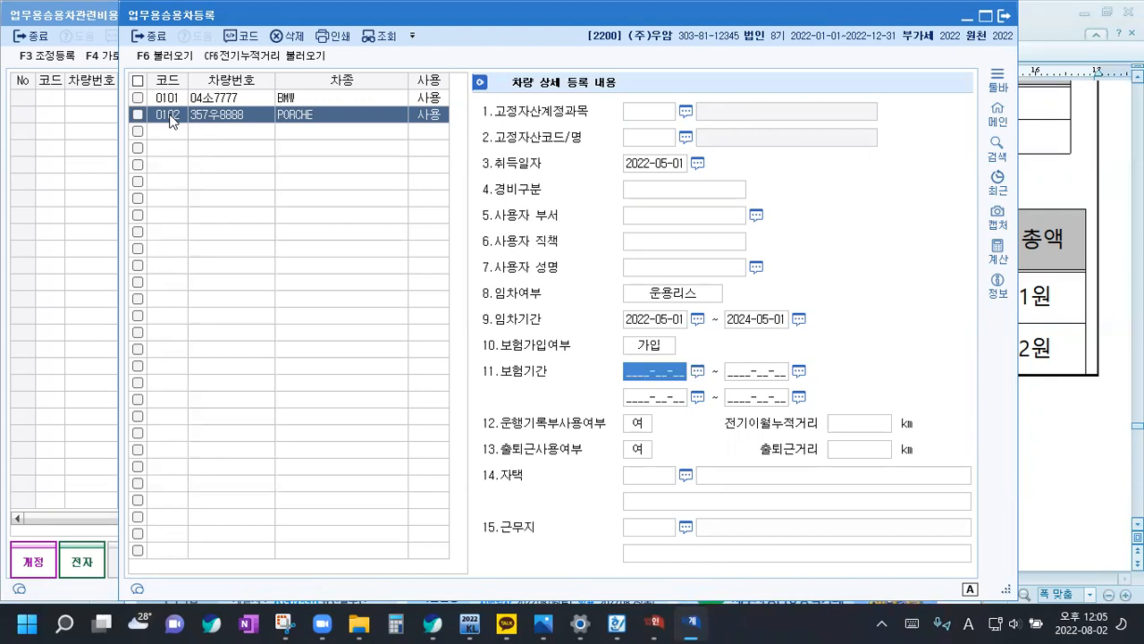
text(2022-05-01 ~ 2)
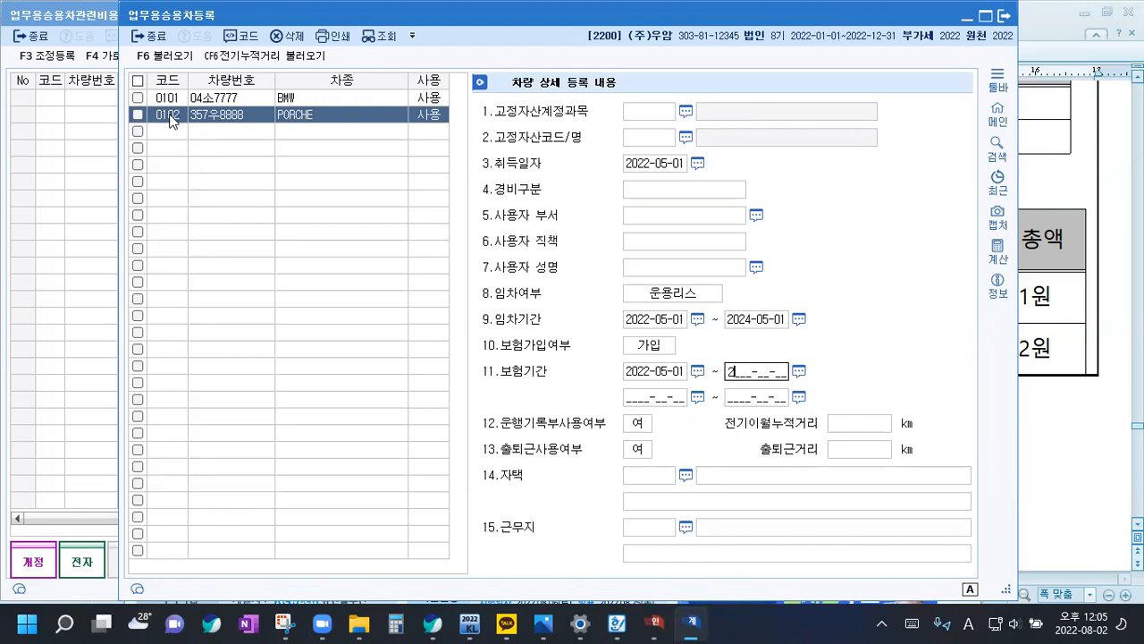
End the insurance period of vehicle 0102 on 2024-05-01, set driving log use to 부, and close the vehicle registration
text(024-05-01)
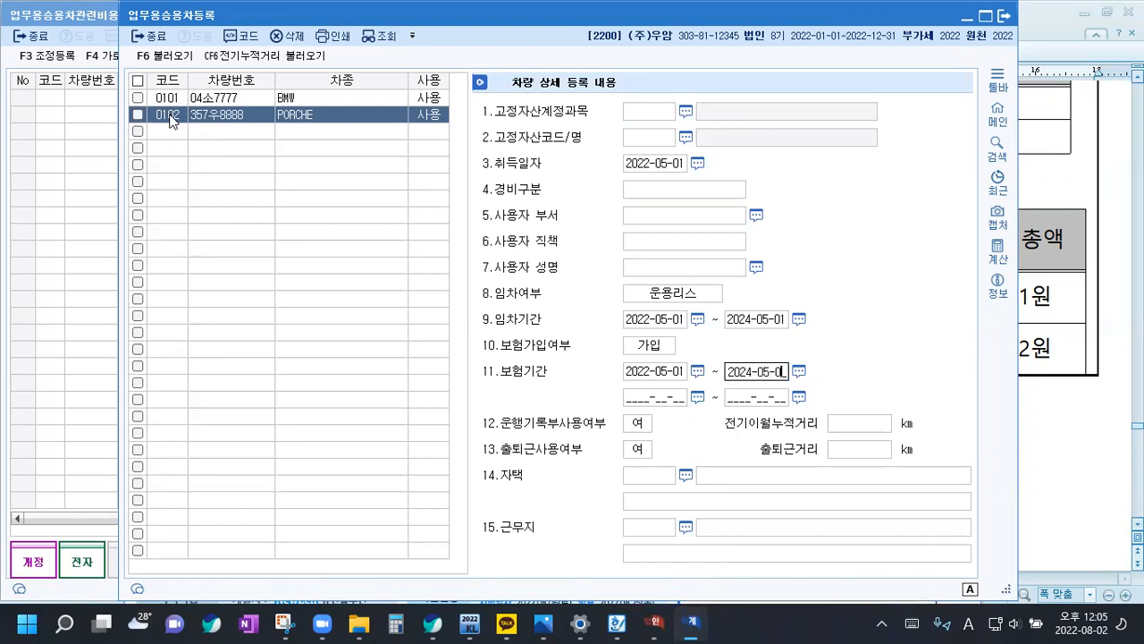
key(Return)
key(Return)
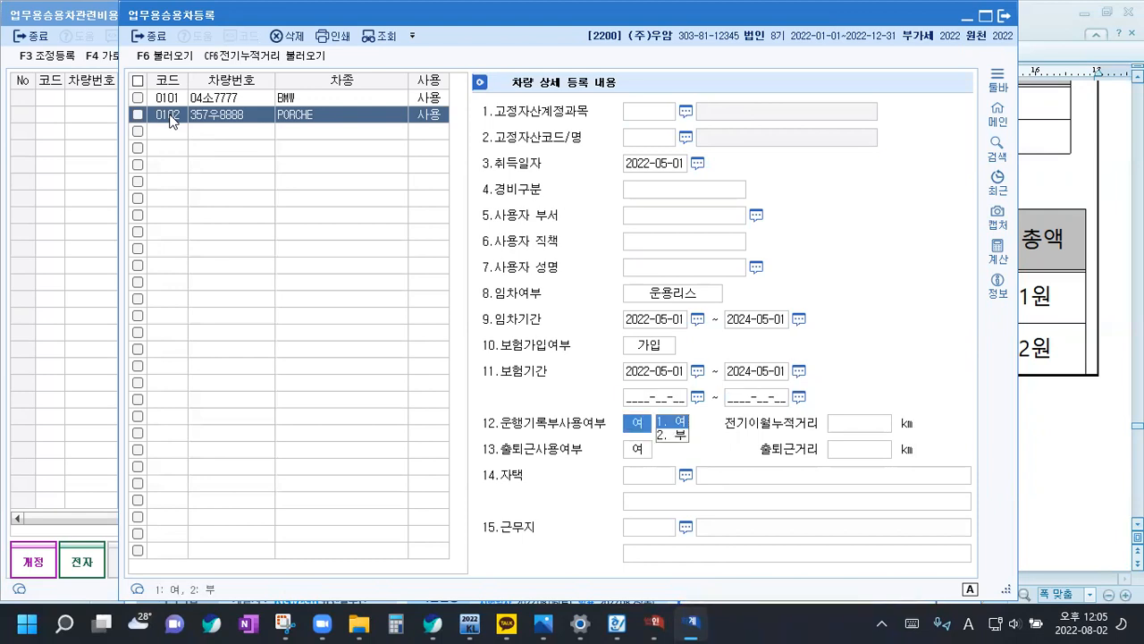
key(2)
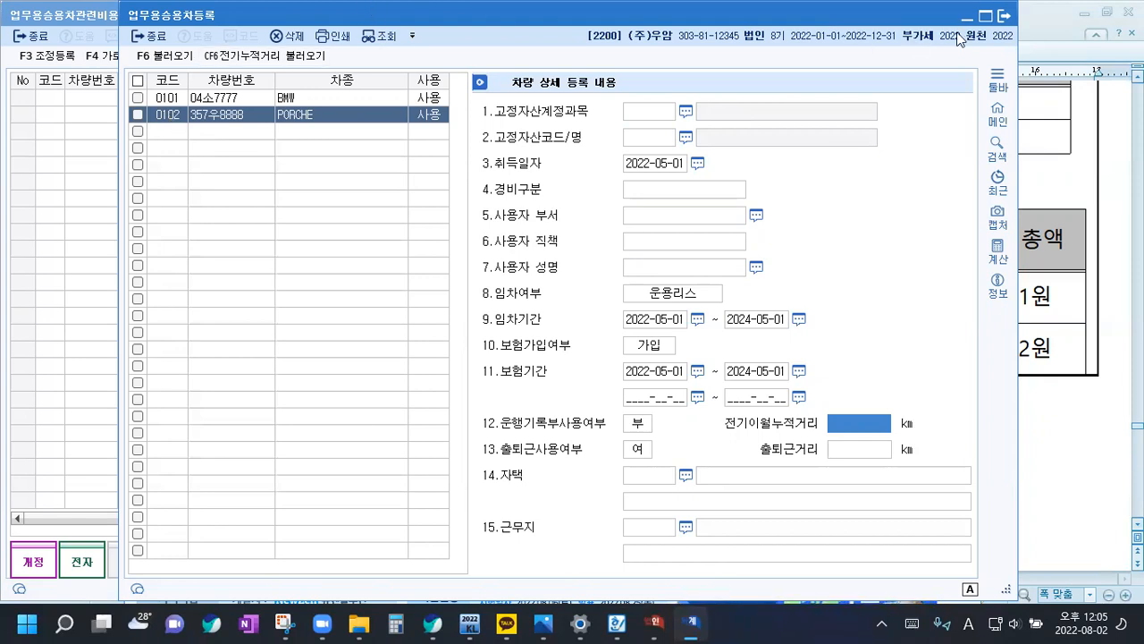
click(1004, 16)
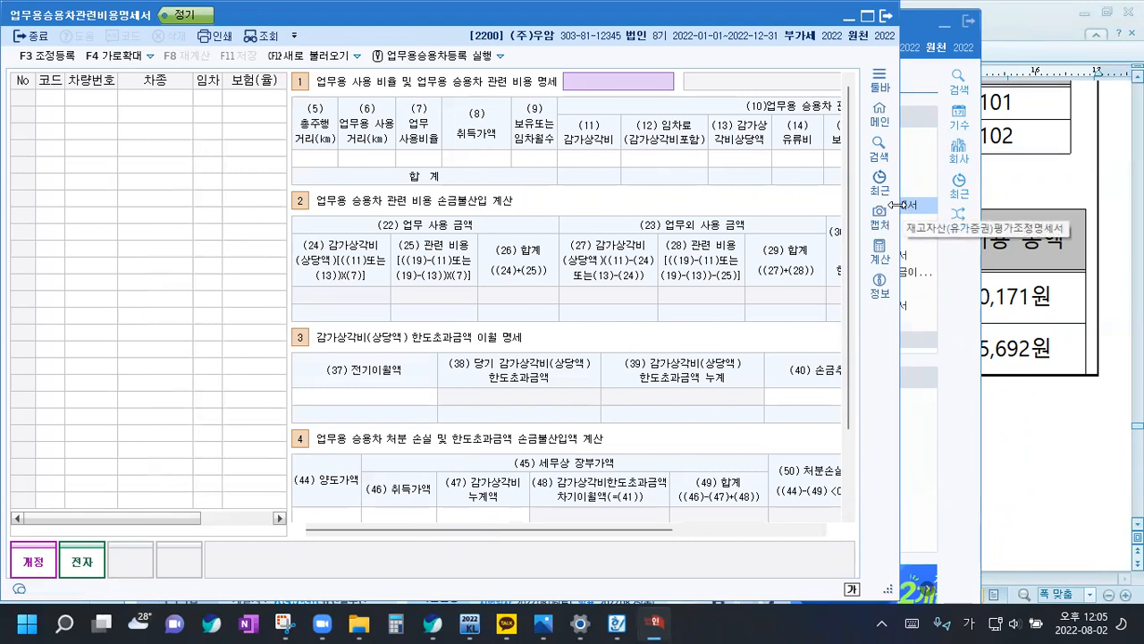
Widen the expense statement window, load the registered vehicles, and select the (12) 임차료 cell for the BMW
drag(899, 204, 1143, 205)
click(315, 57)
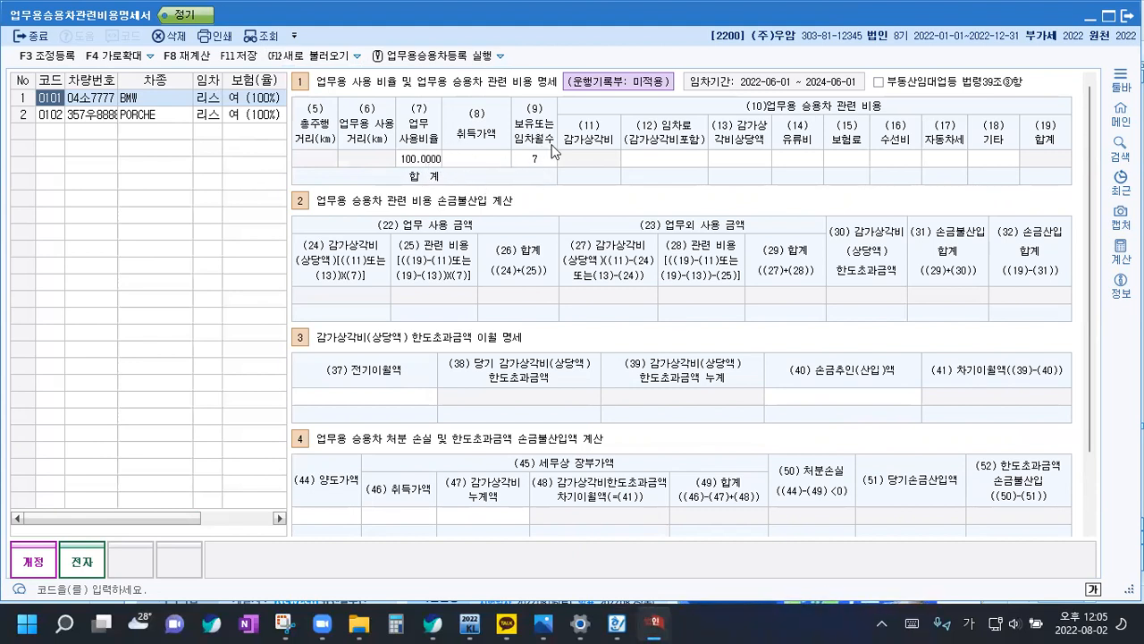
click(659, 159)
key(Return)
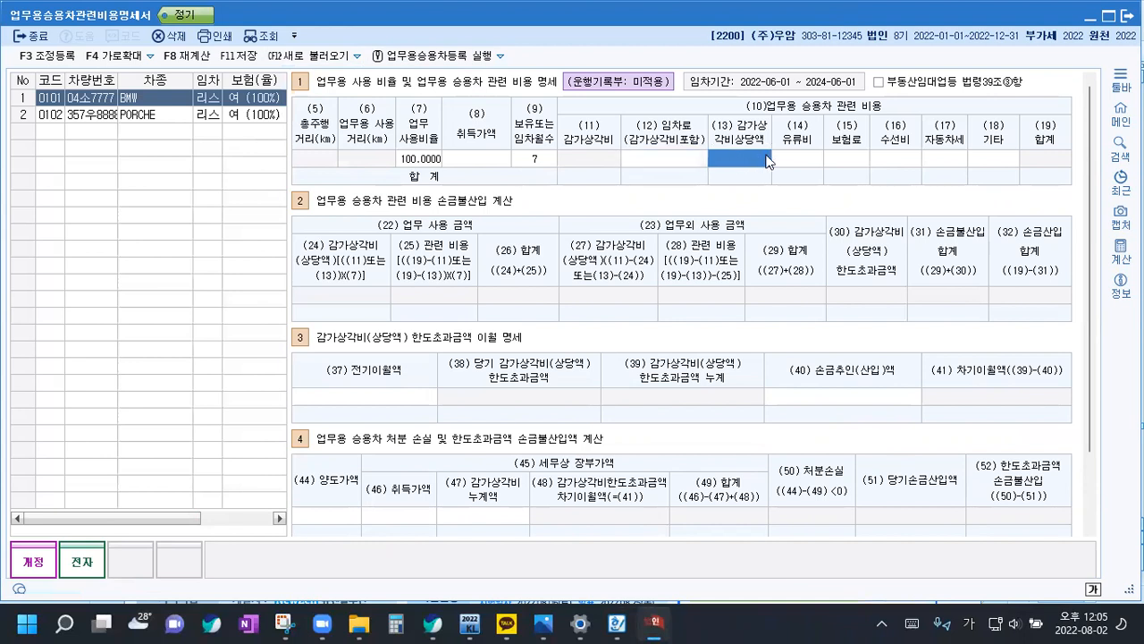
click(658, 163)
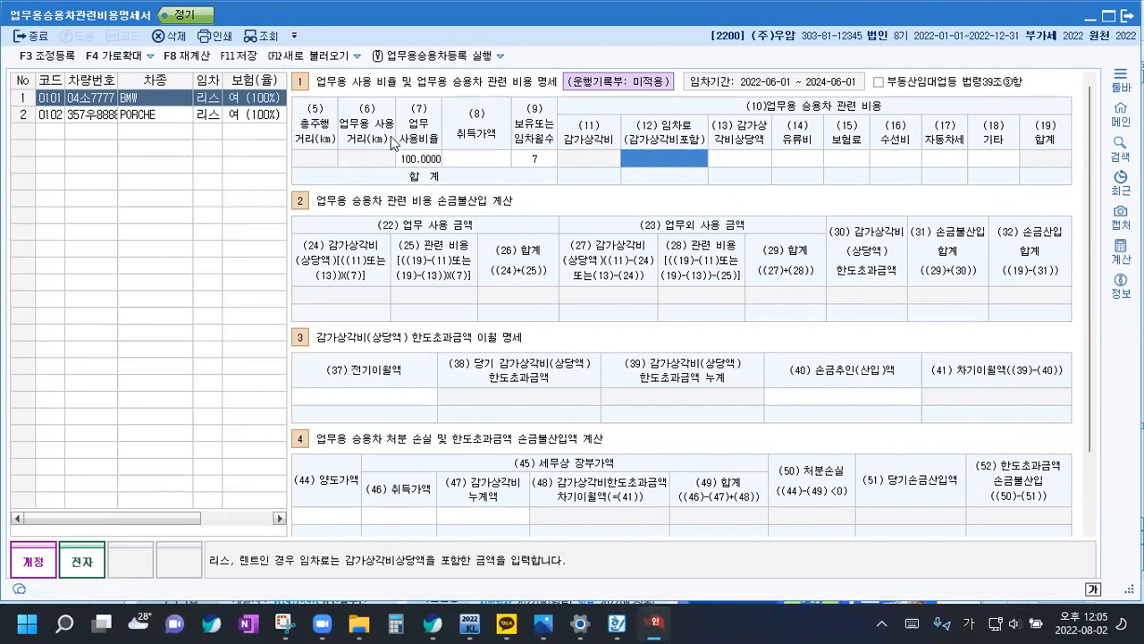
Switch to the 100회 전산세무1급 답안 document in Hangul and start a new paragraph with * below rental rule 2)
click(617, 623)
scroll(340, 395, down, 12)
scroll(339, 394, down, 15)
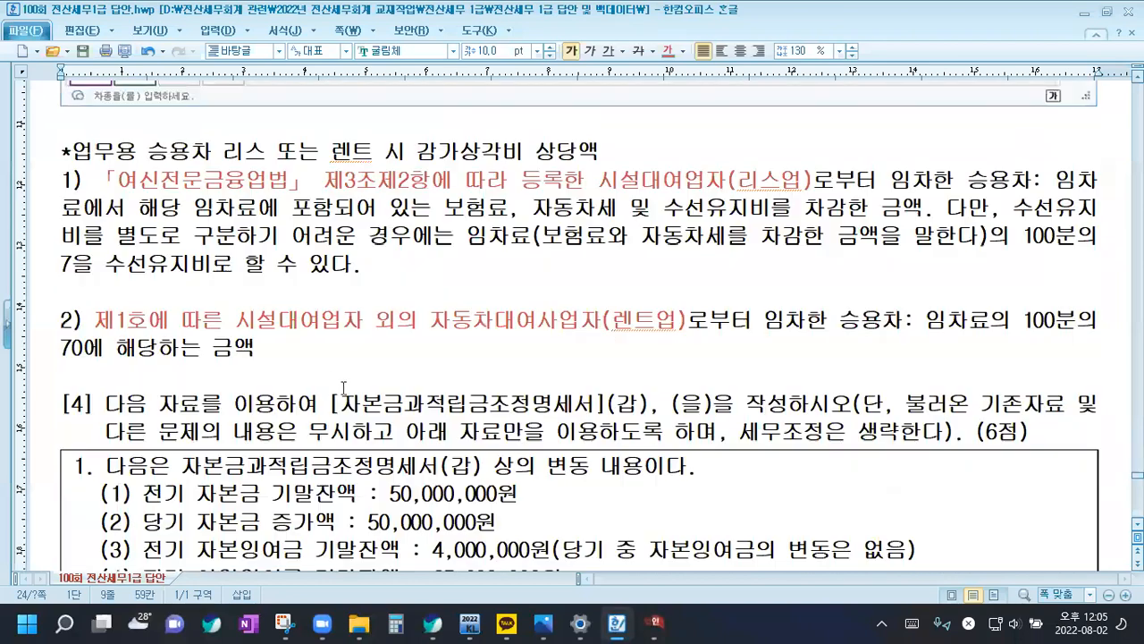
scroll(268, 339, down, 3)
click(281, 262)
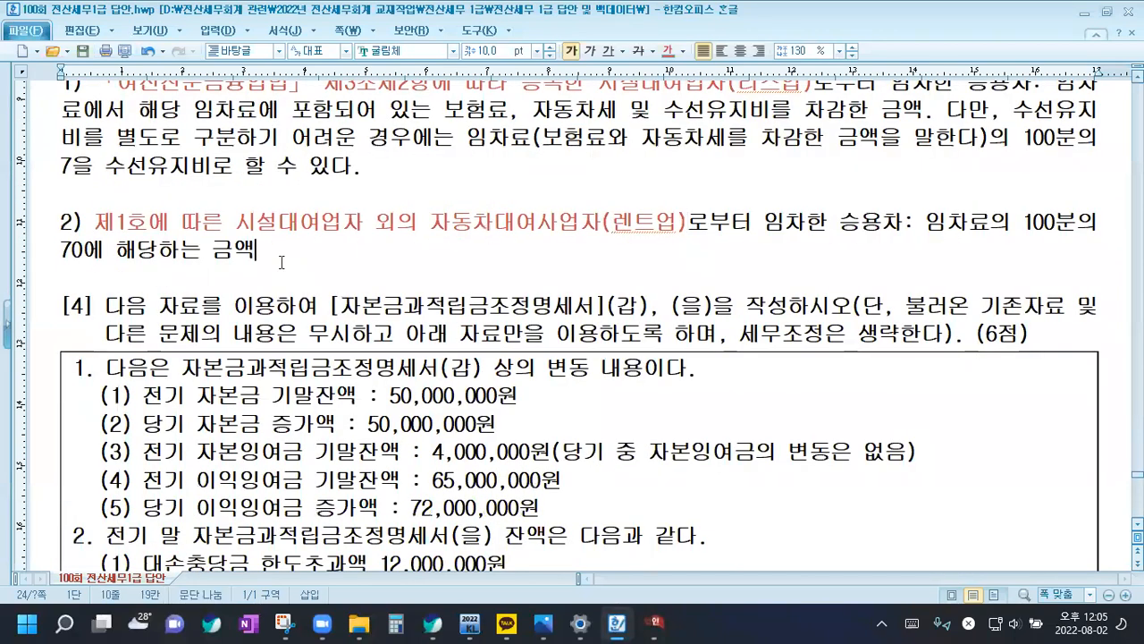
key(Return)
key(Return)
text(*)
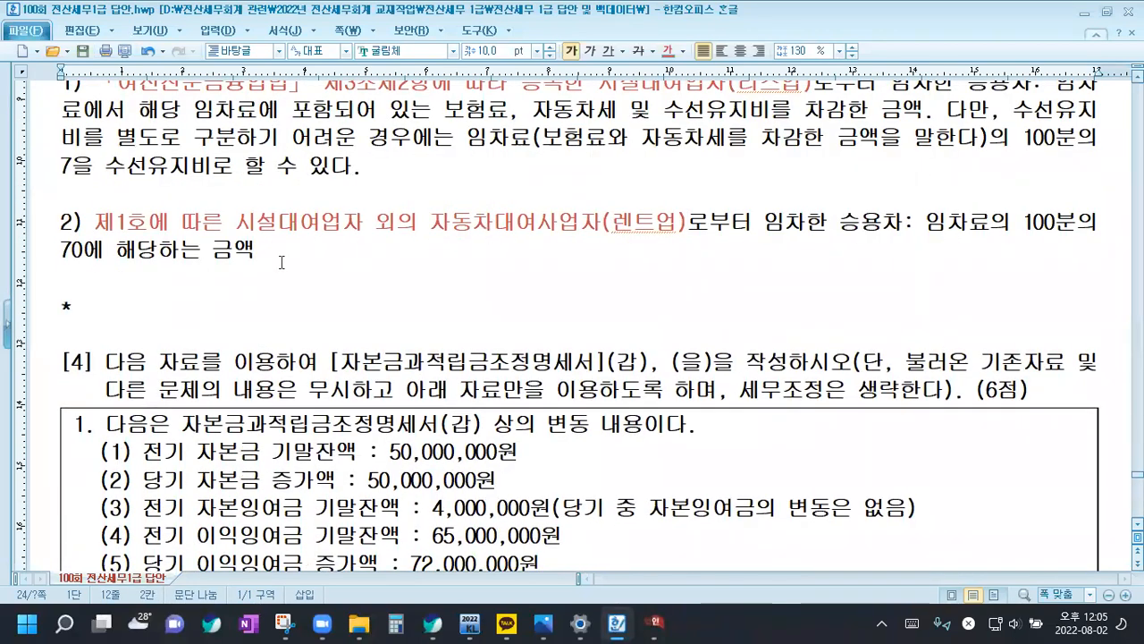
Write the note "운행일지를 작성하지 않은 경우는 업무용승용차관련비용 1,500만원까지 손금인정" after the asterisk
text(운행ㅇ일지를 )
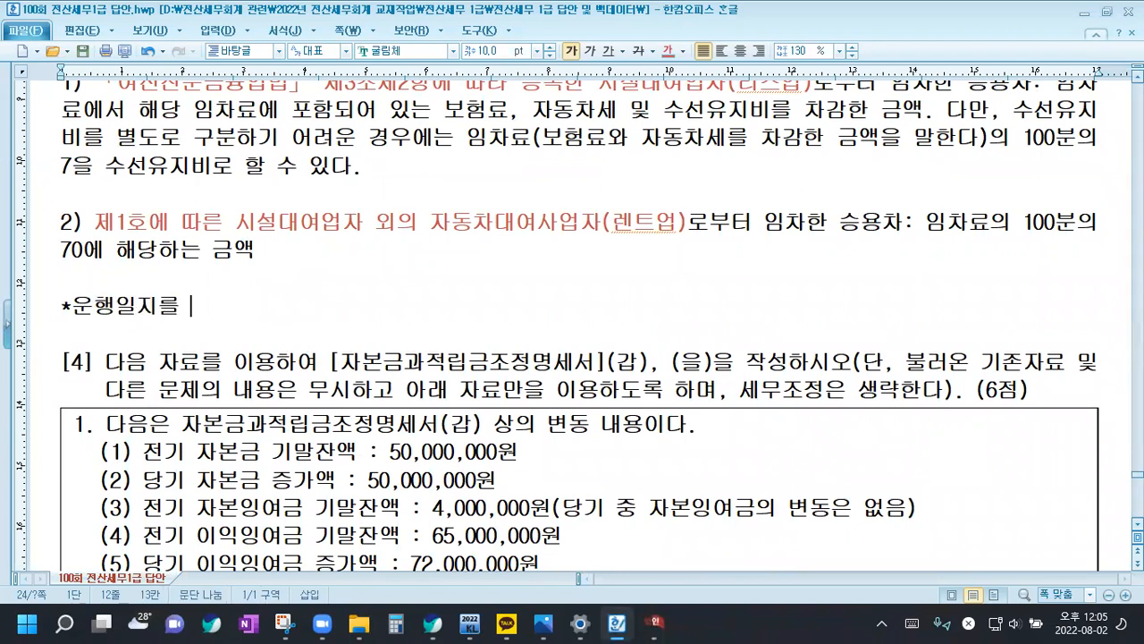
text(작성하지 않)
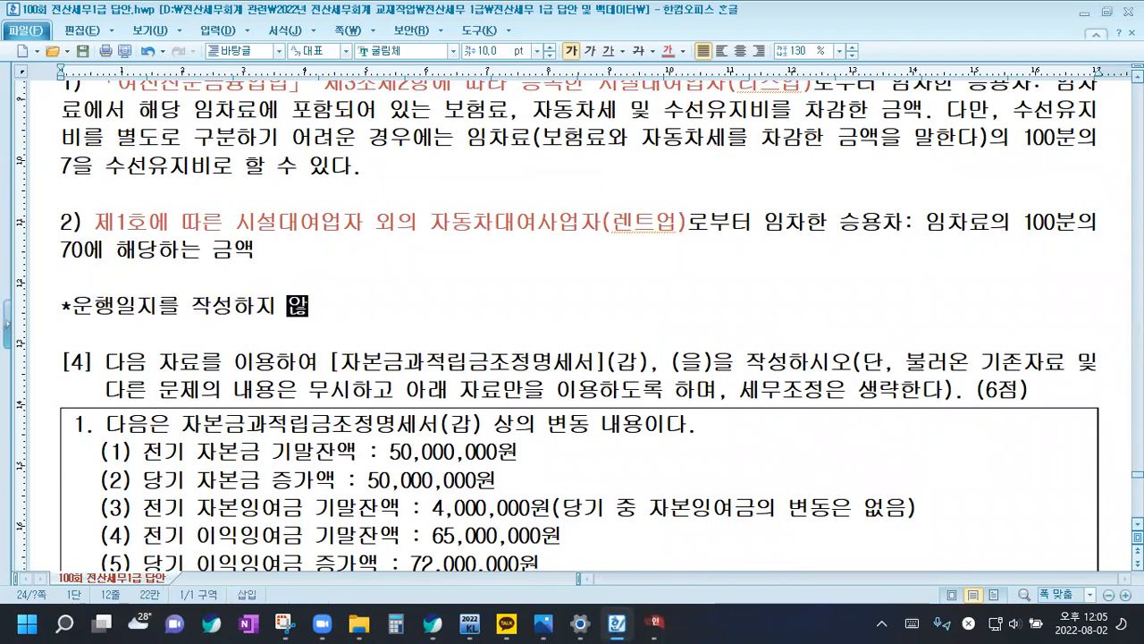
text(은 경우는 업무용)
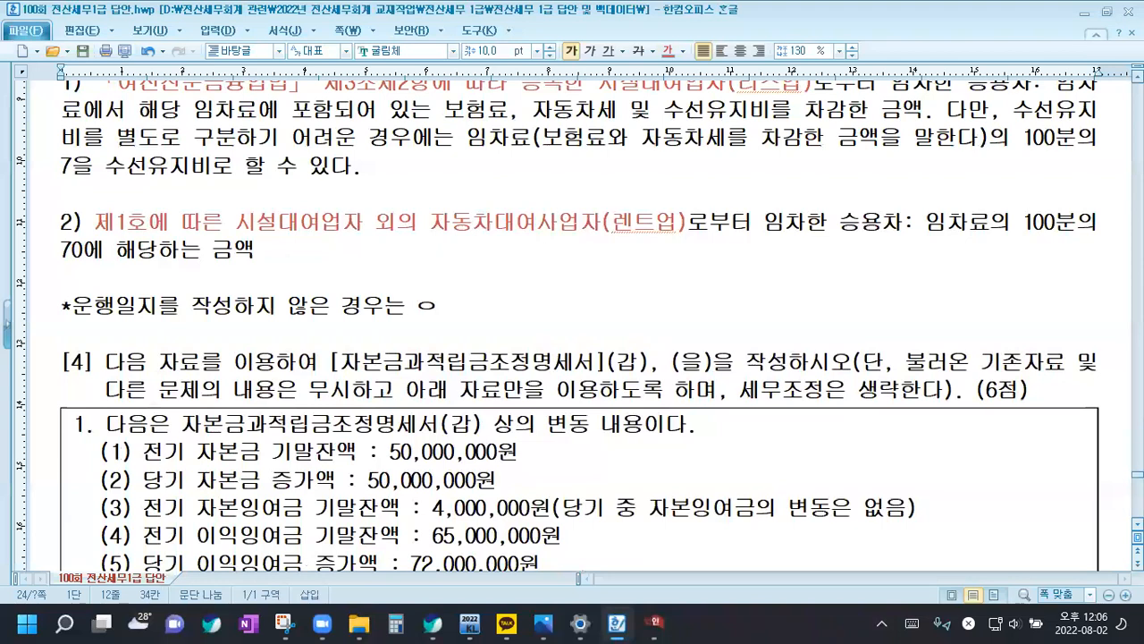
text(승용)
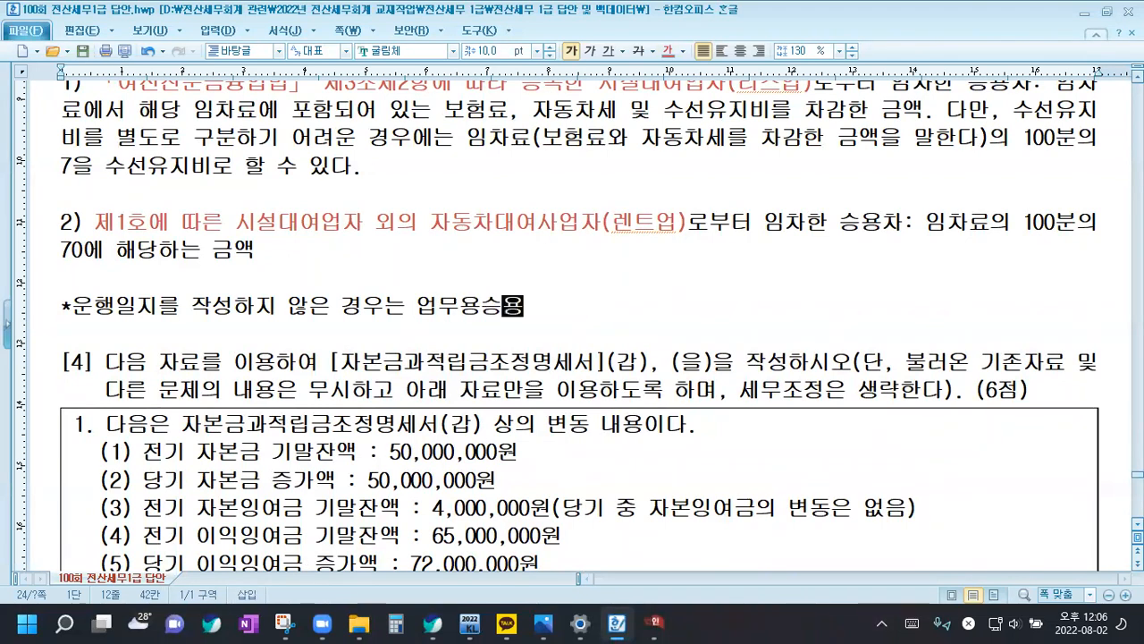
text(차 괄녀)
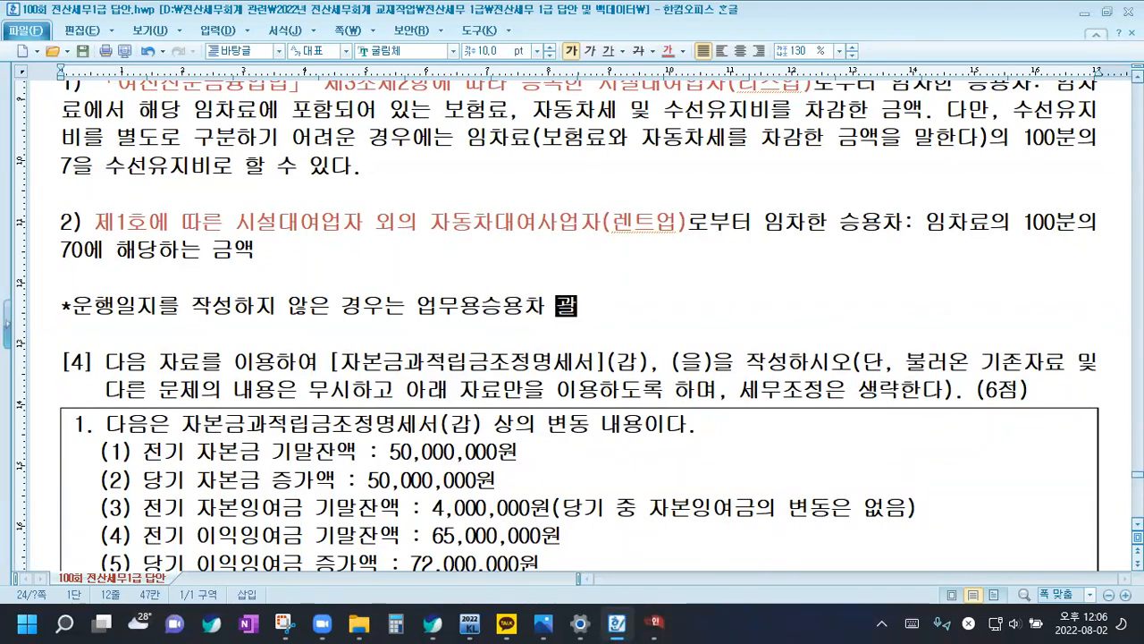
key(BackSpace)
key(BackSpace)
key(BackSpace)
text(관련비)
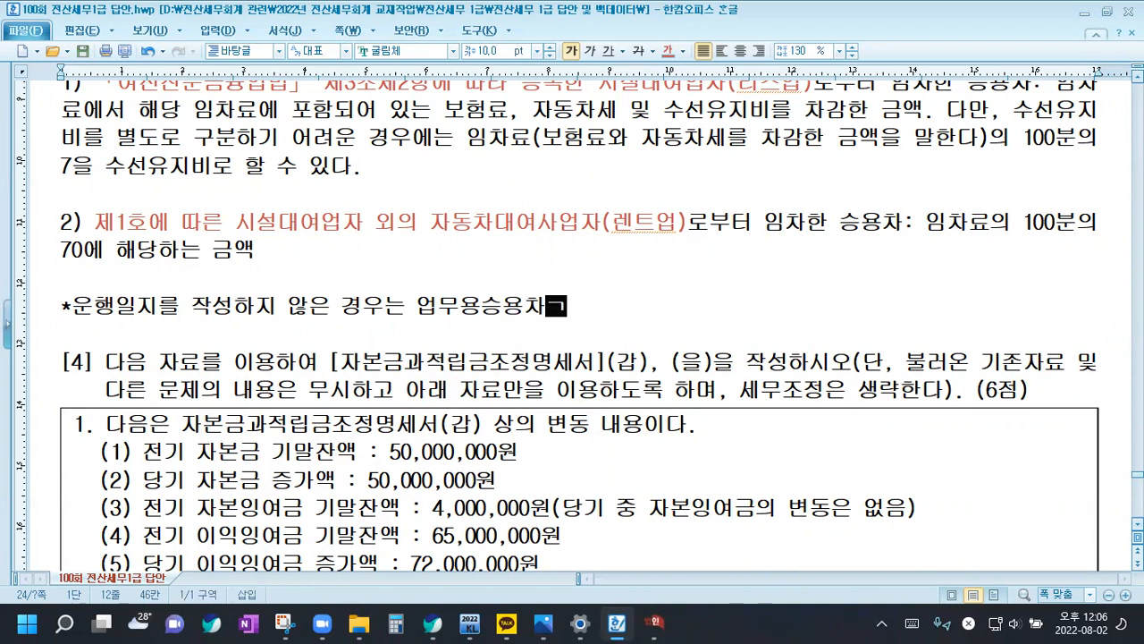
text(용 1,500만원까지 손금인정)
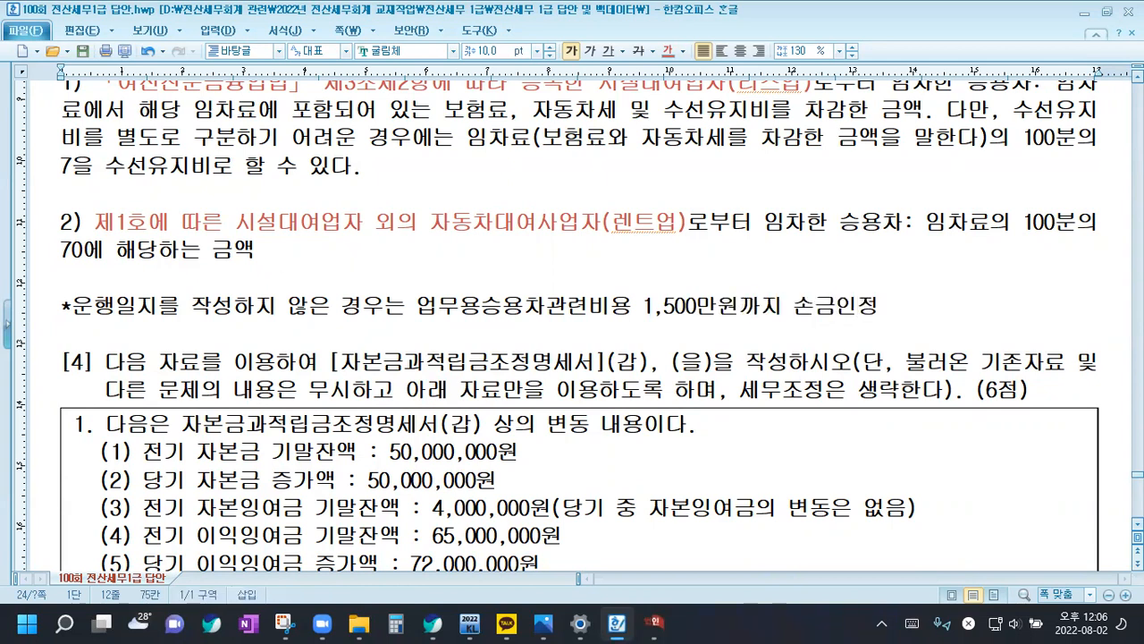
Begin a second line under the note with "단, 업무용승용차관련비용 지출액이"
key(Return)
text(단,)
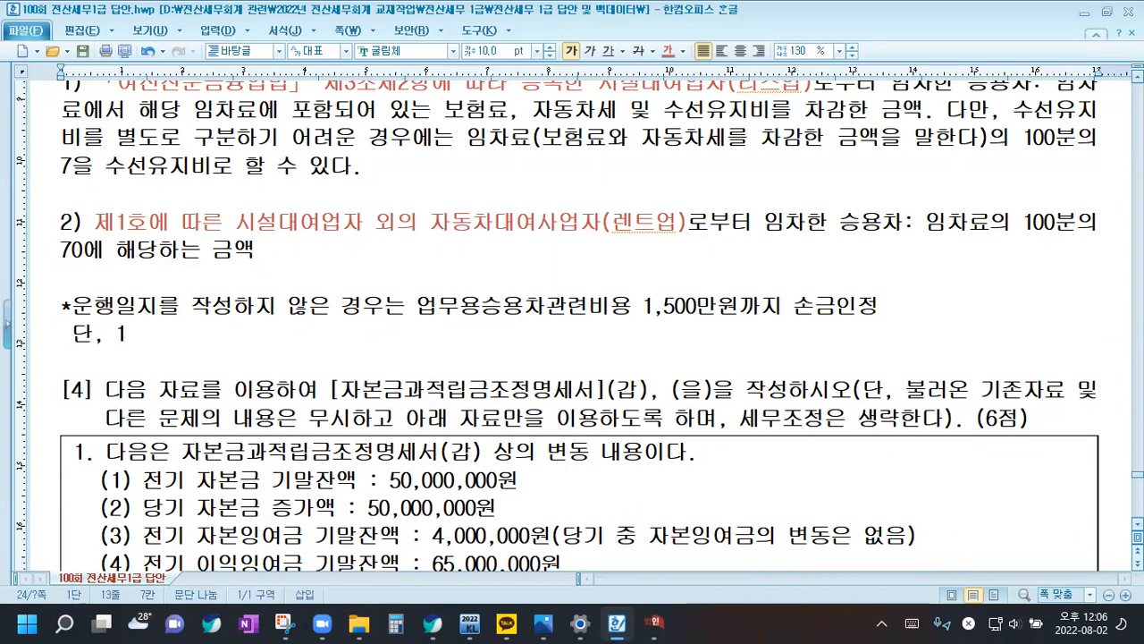
text( 업무용승ㅇ)
text(용차고)
text(괄년)
key(BackSpace)
key(BackSpace)
key(BackSpace)
key(BackSpace)
text(ㄱ관련비용 지출액이)
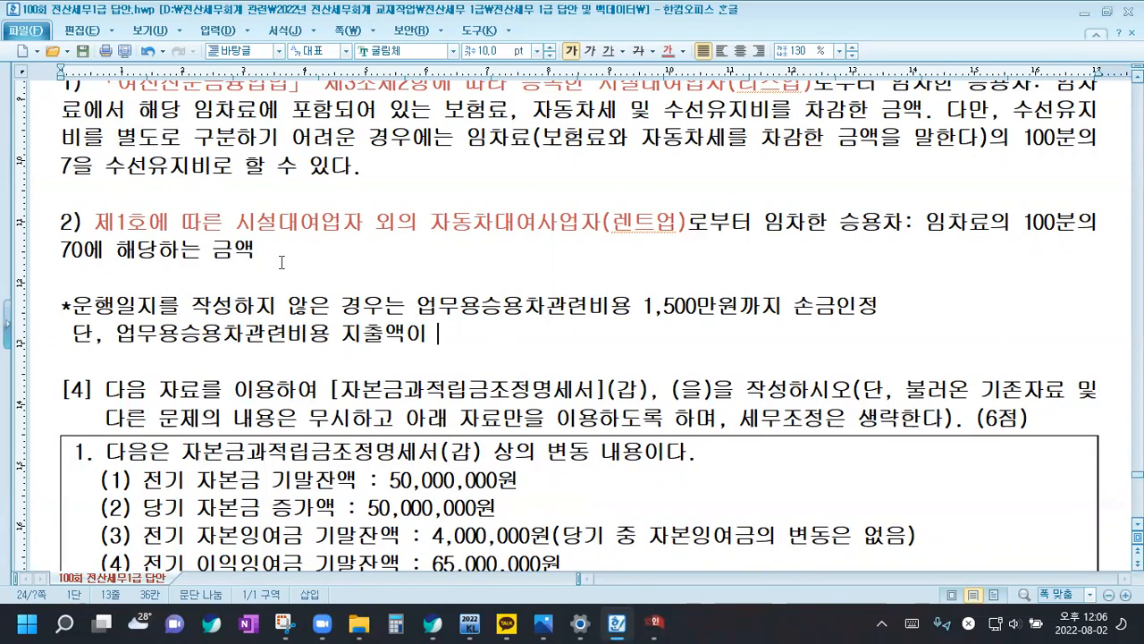
Reword the note's first line to read "업무용승용차관련비용을 1,500만원까지는 100% 손금인정"
click(793, 307)
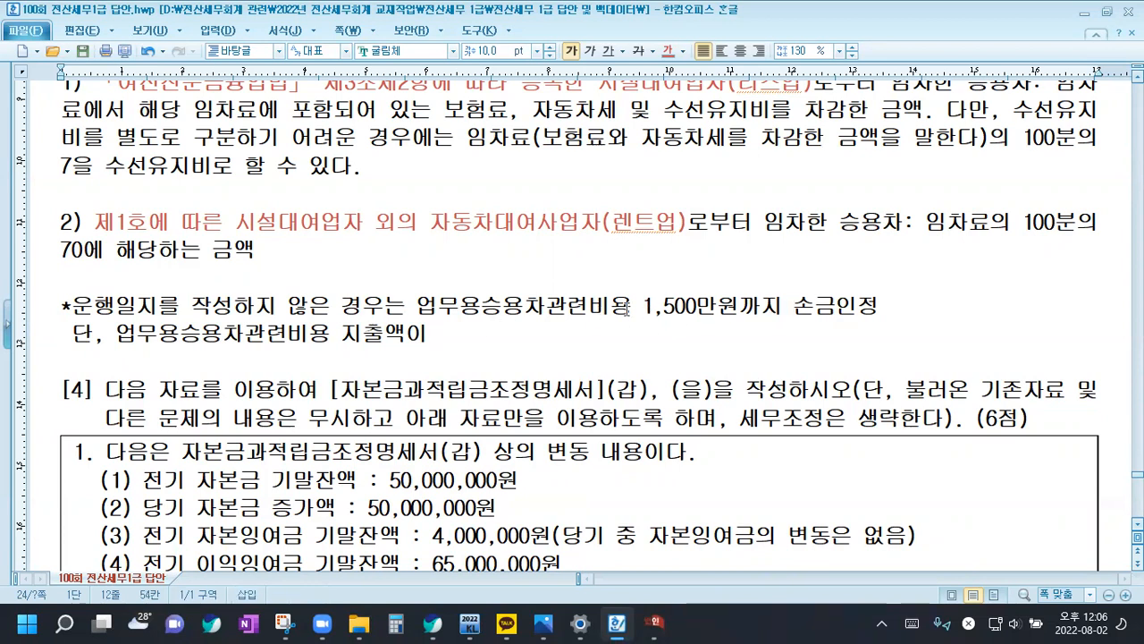
text(을)
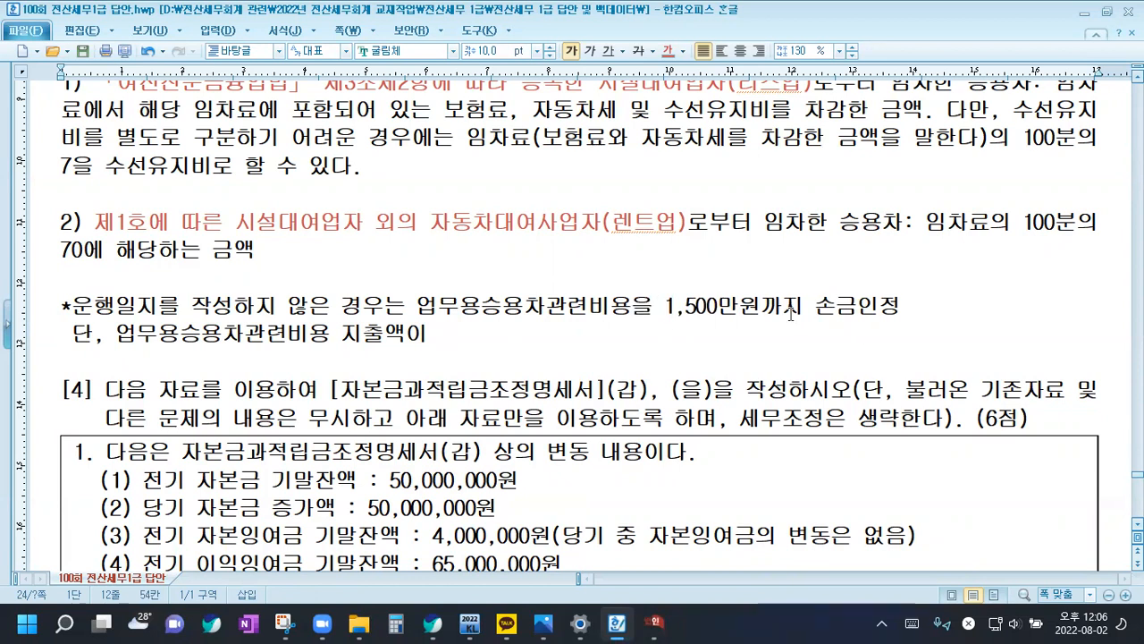
click(799, 313)
text(는 100)
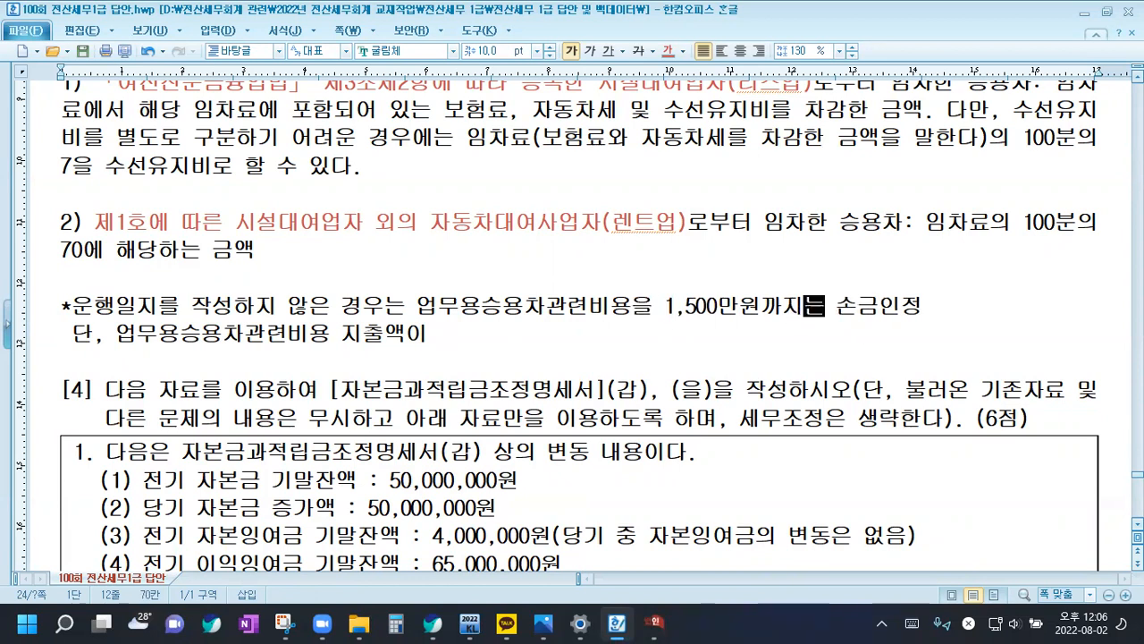
text(%)
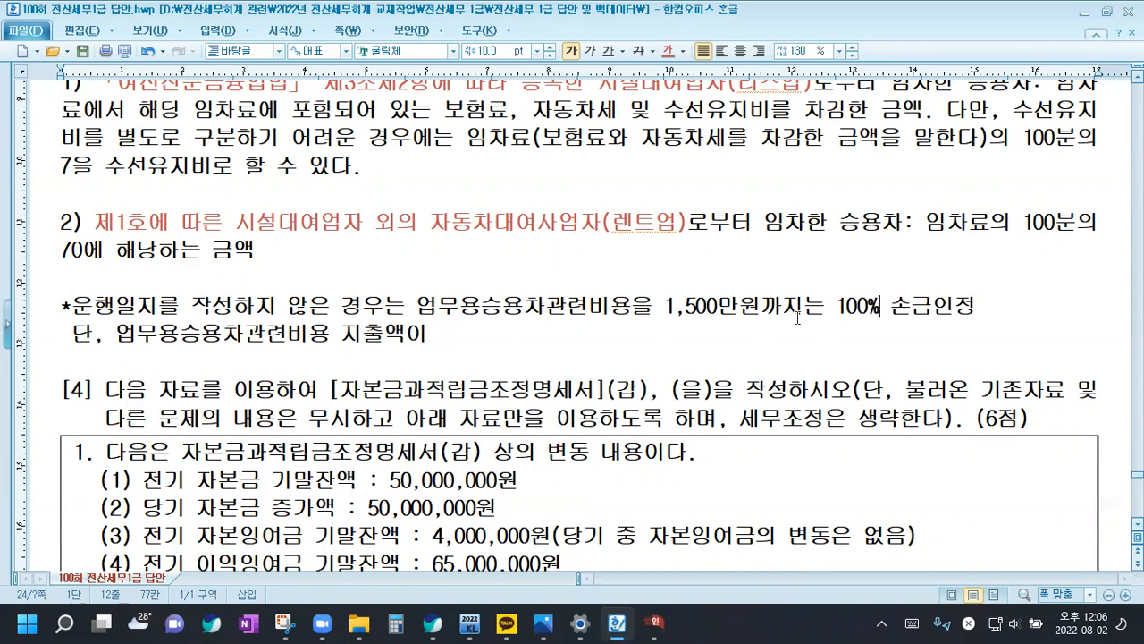
Continue the second note line with "1,500만원 초과하는 경우는 1,500만원"
click(428, 334)
text(1,500만우)
text(원 초과하는 경)
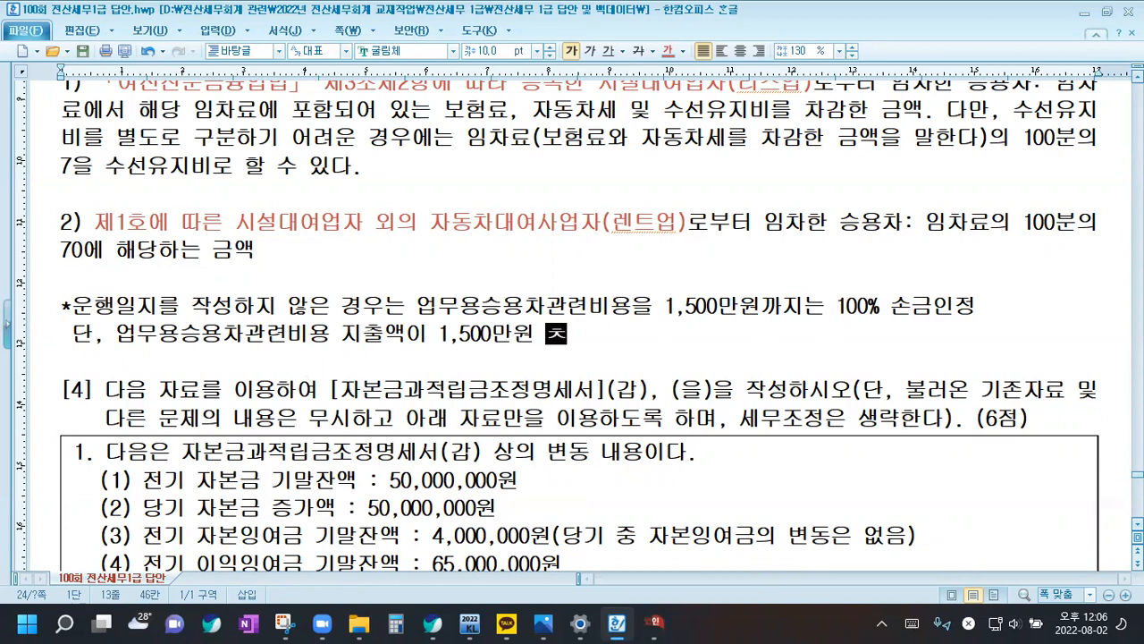
text(우는)
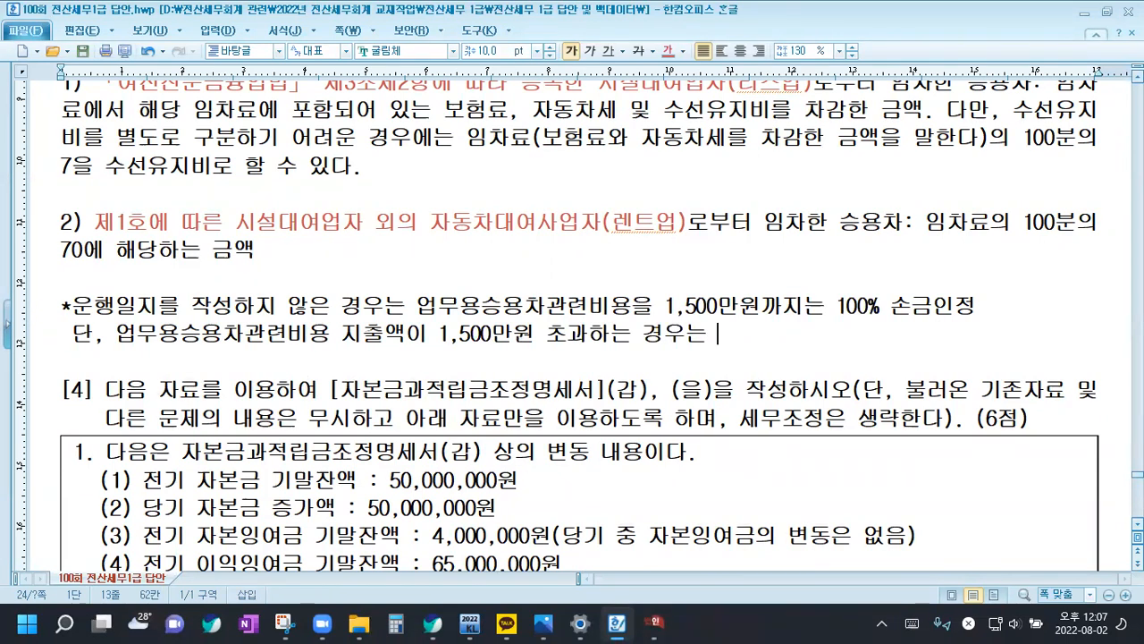
text(1,500만원)
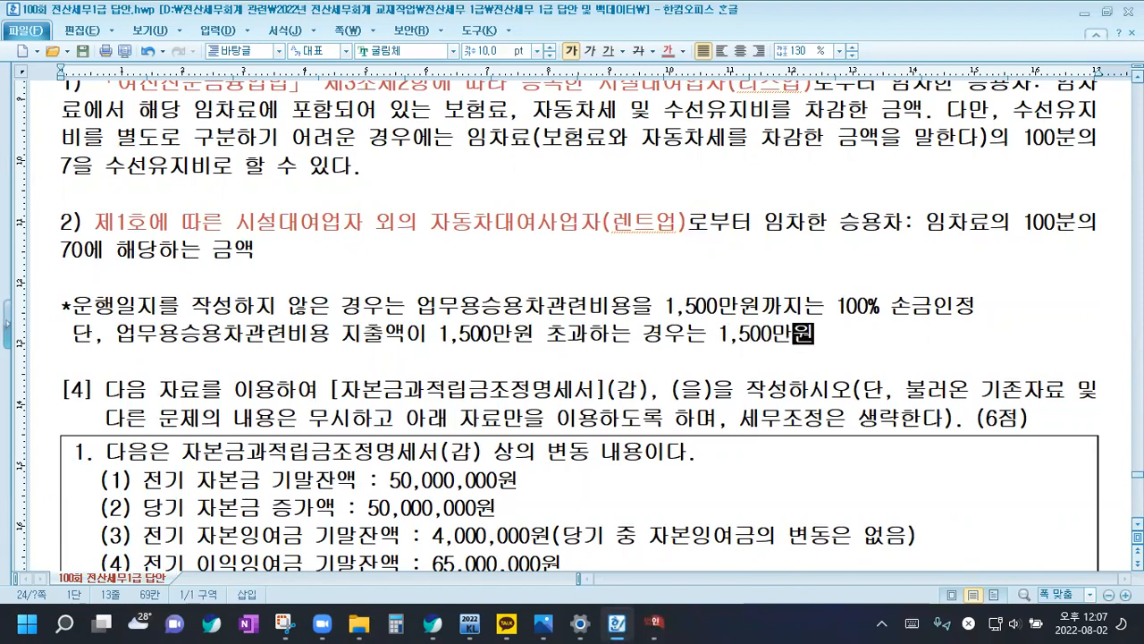
Complete the second note line with "×사용월수/12 까지만 손금인정", inserting the multiplication sign as a special character
key(ctrl+F10)
click(449, 384)
click(846, 176)
text(/12)
key(Left)
key(Left)
key(Left)
text(사용우월수)
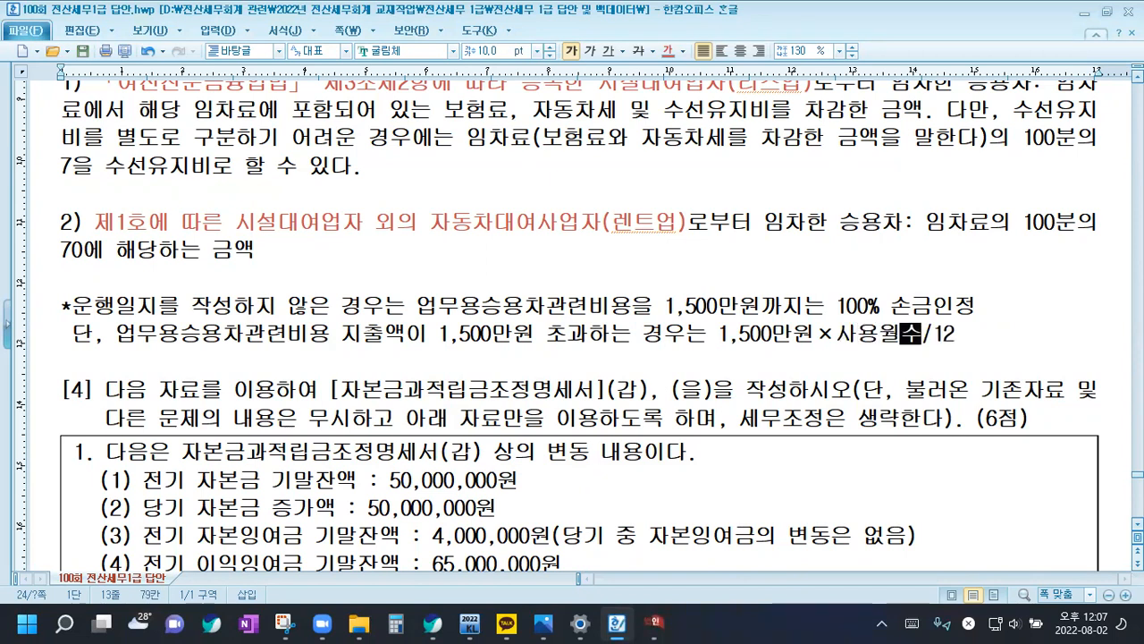
key(End)
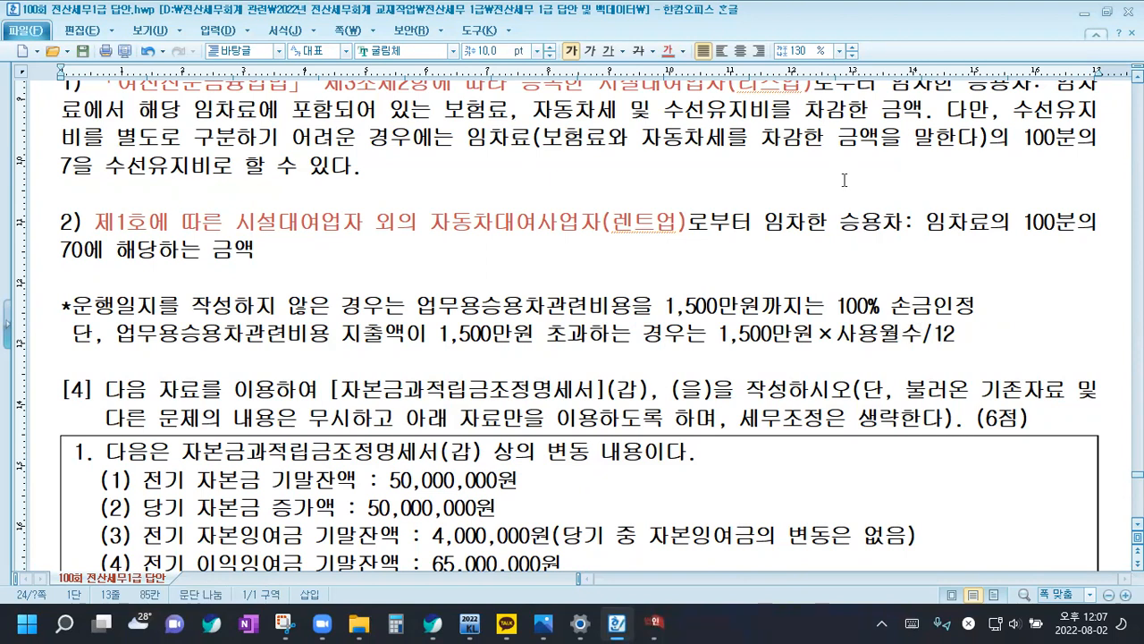
text(갖)
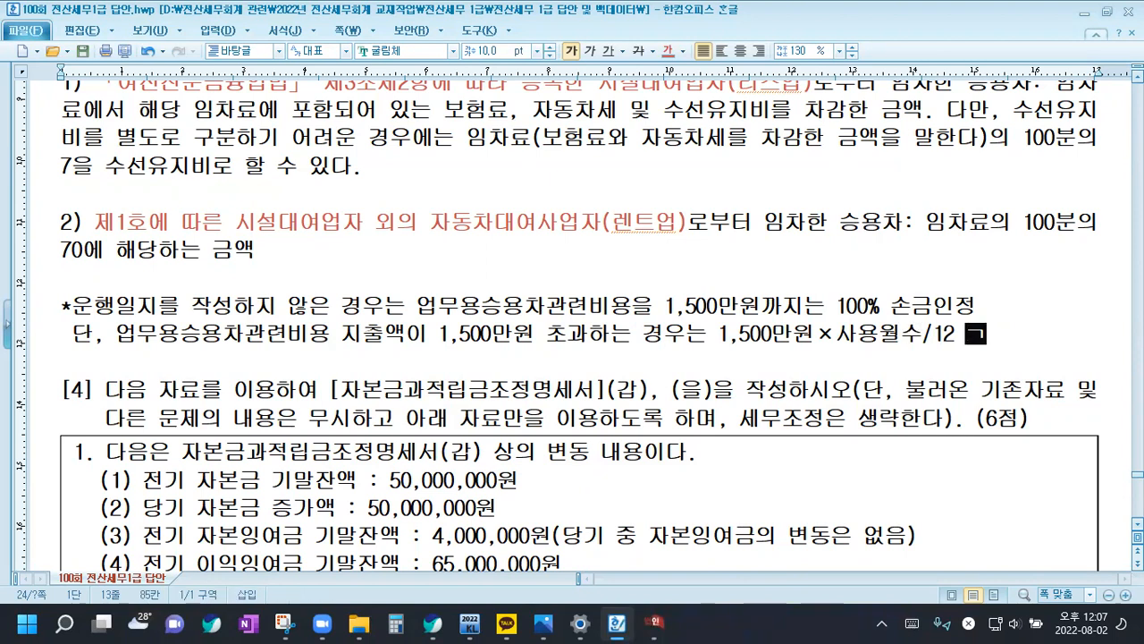
text(지만 손금인정)
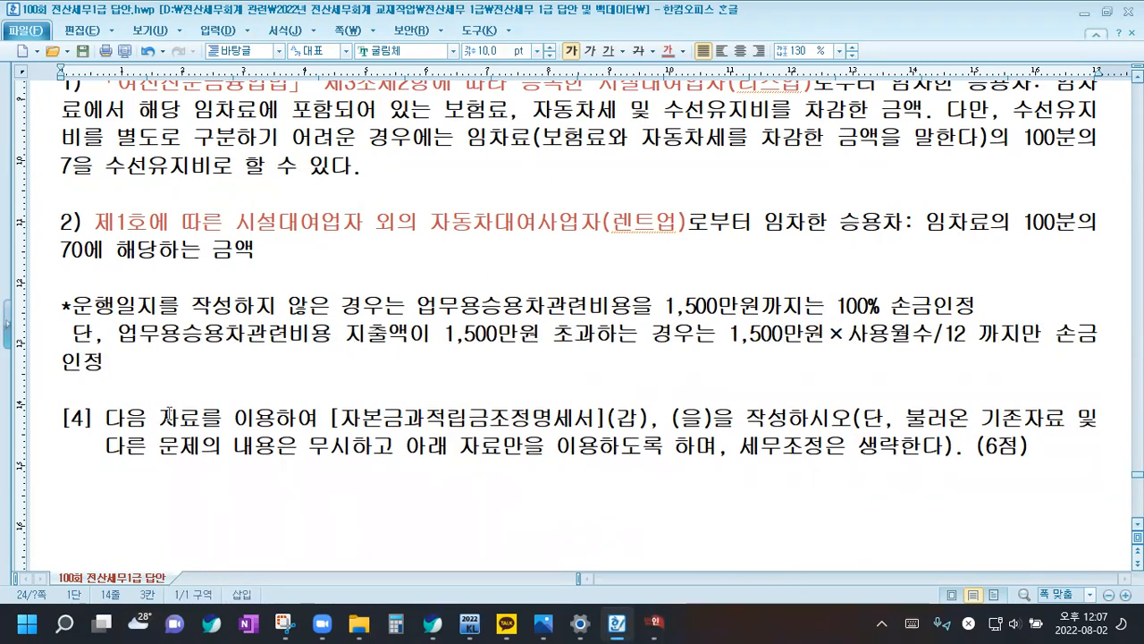
Switch to the Calculator and work out 1500 / 12 * 7 for the seven-month deduction limit, keeping the Calculator in front of the document
click(394, 623)
drag(736, 164, 599, 92)
text(1500)
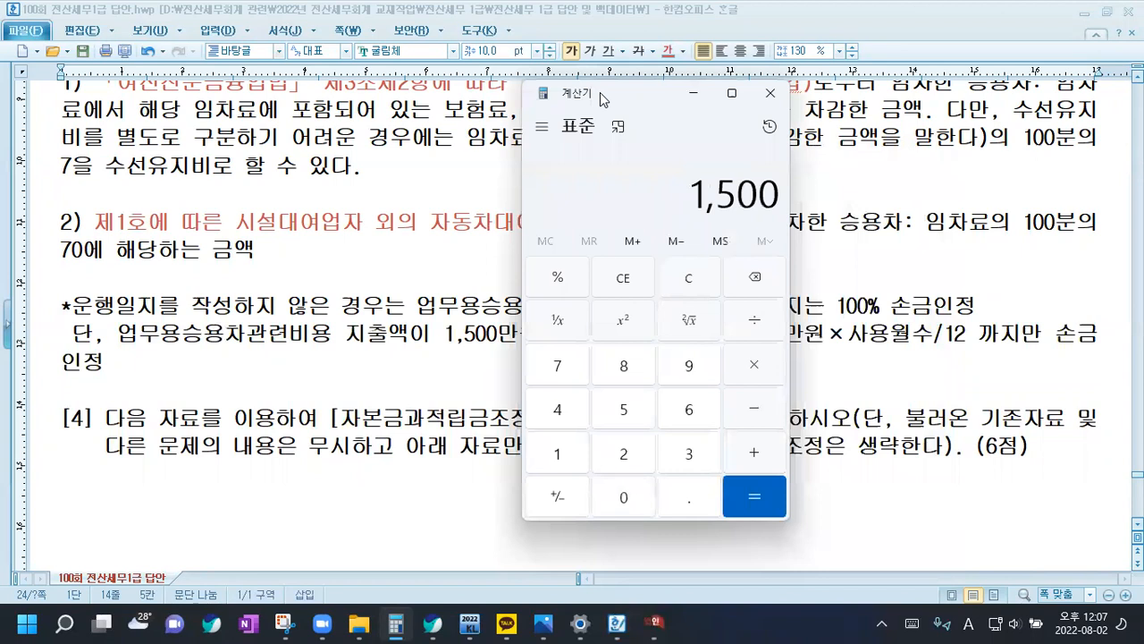
text(/12*7)
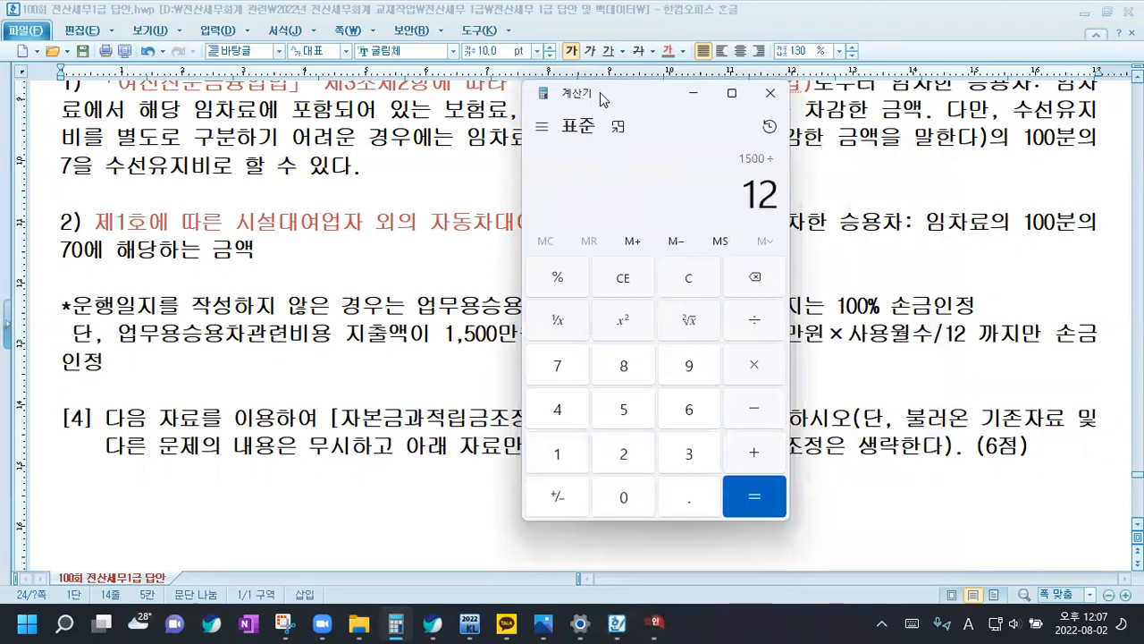
key(Return)
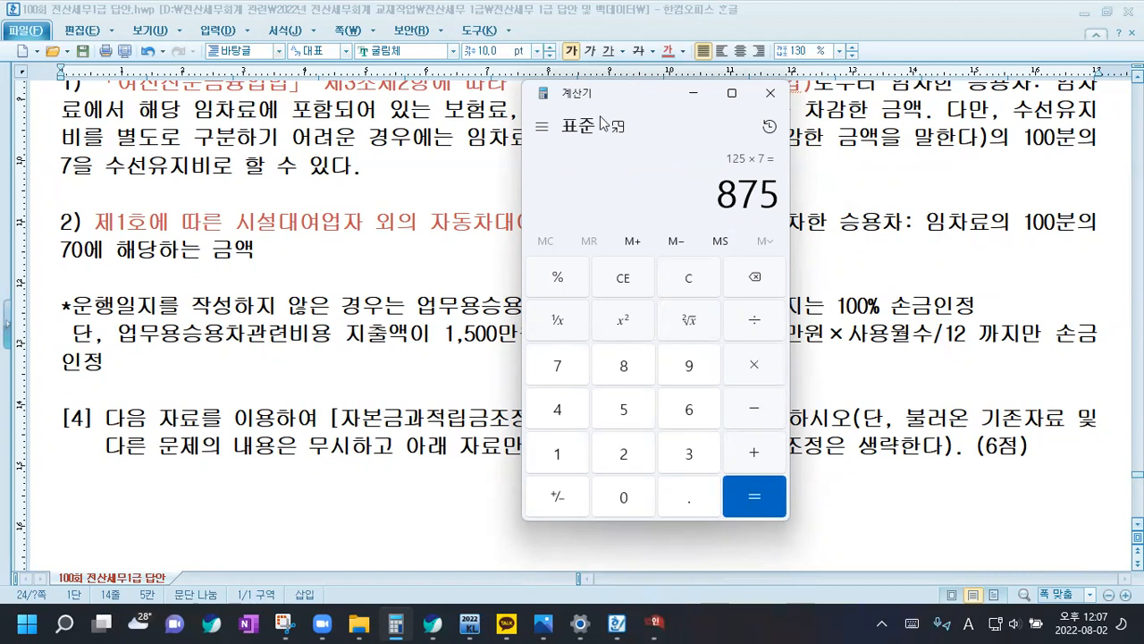
click(437, 325)
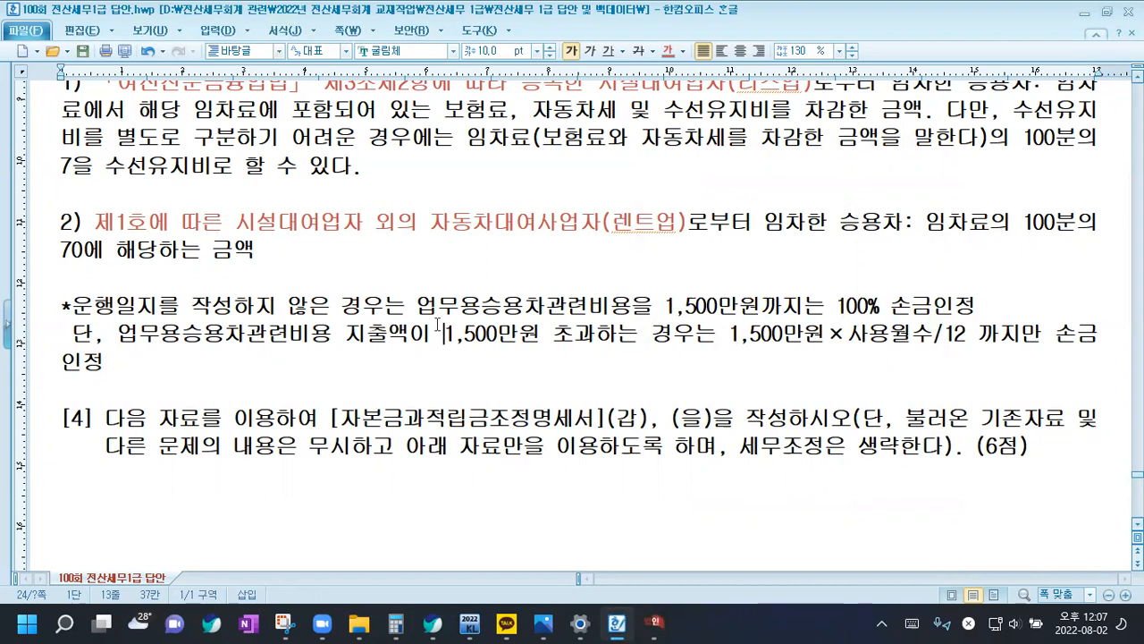
click(400, 624)
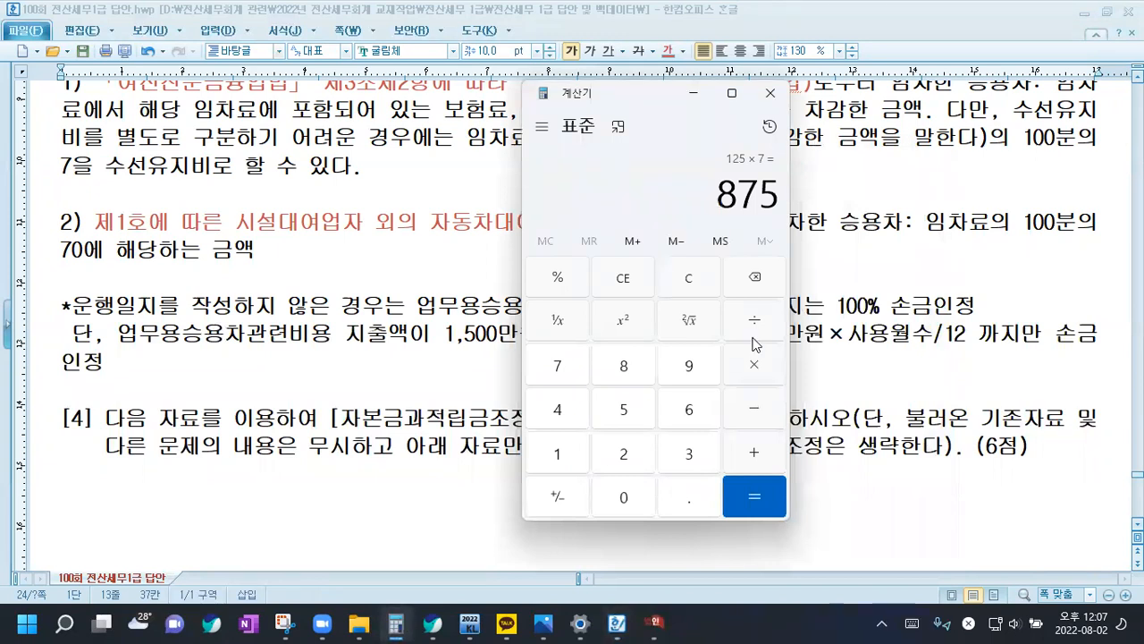
Clear the Calculator, work out 8750000 / 11400171 for the BMW's business-use ratio, reset it and put it away
click(697, 281)
text(8750000)
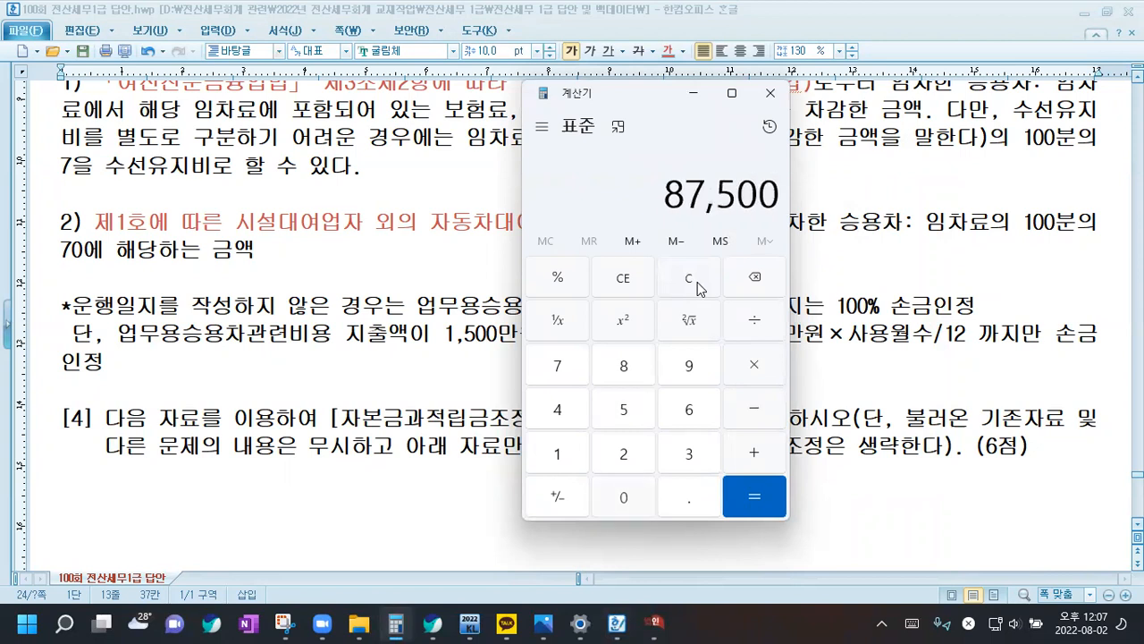
text(/11400)
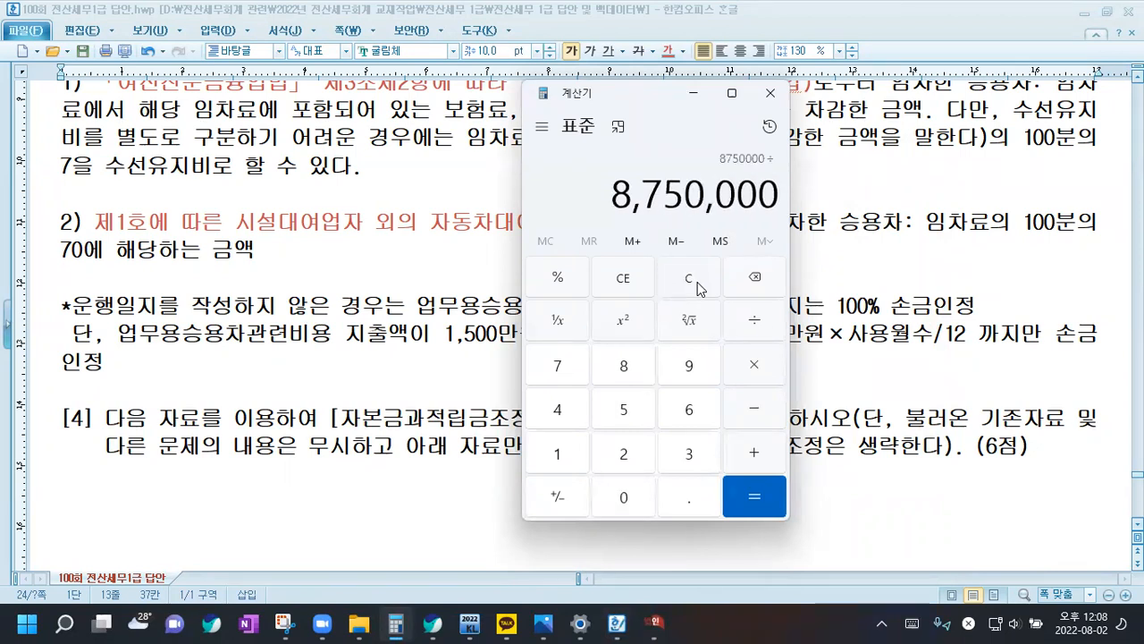
text(171)
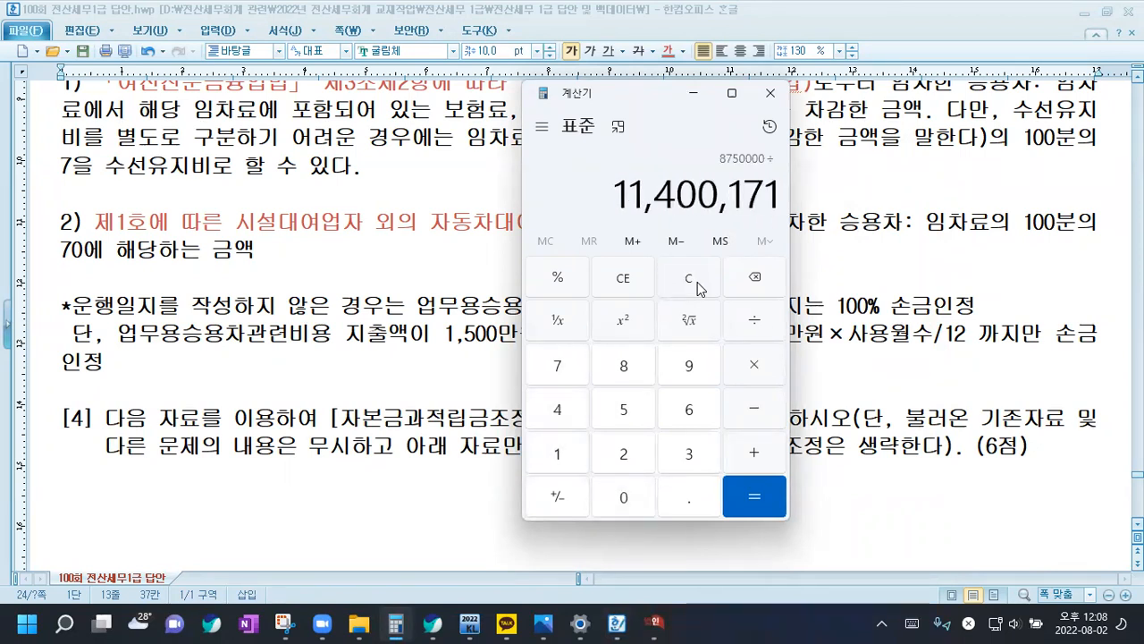
key(Return)
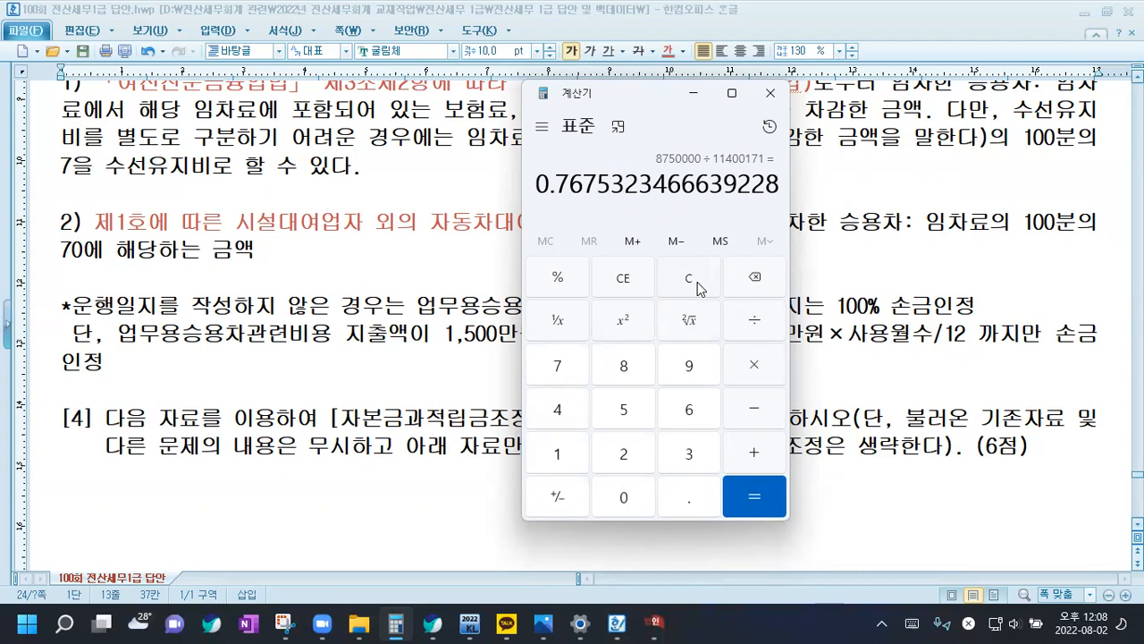
click(690, 285)
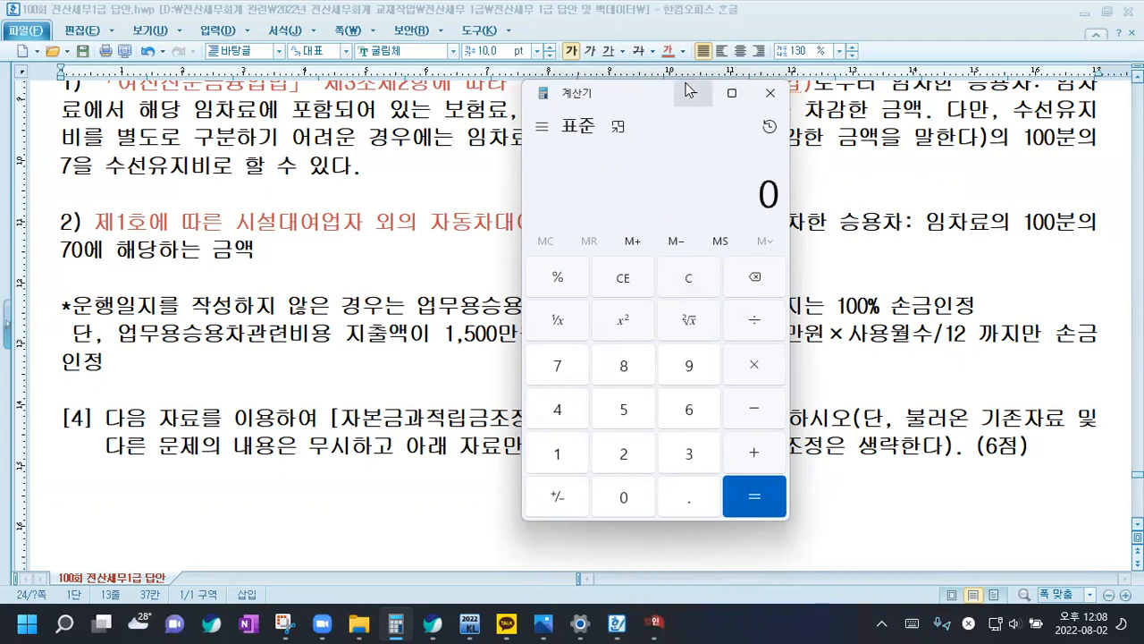
click(688, 90)
Add "2,000만" after both occurrences of 업무용승용차관련비용 in the note's 1,500만원 formula line
drag(59, 306, 106, 361)
click(108, 361)
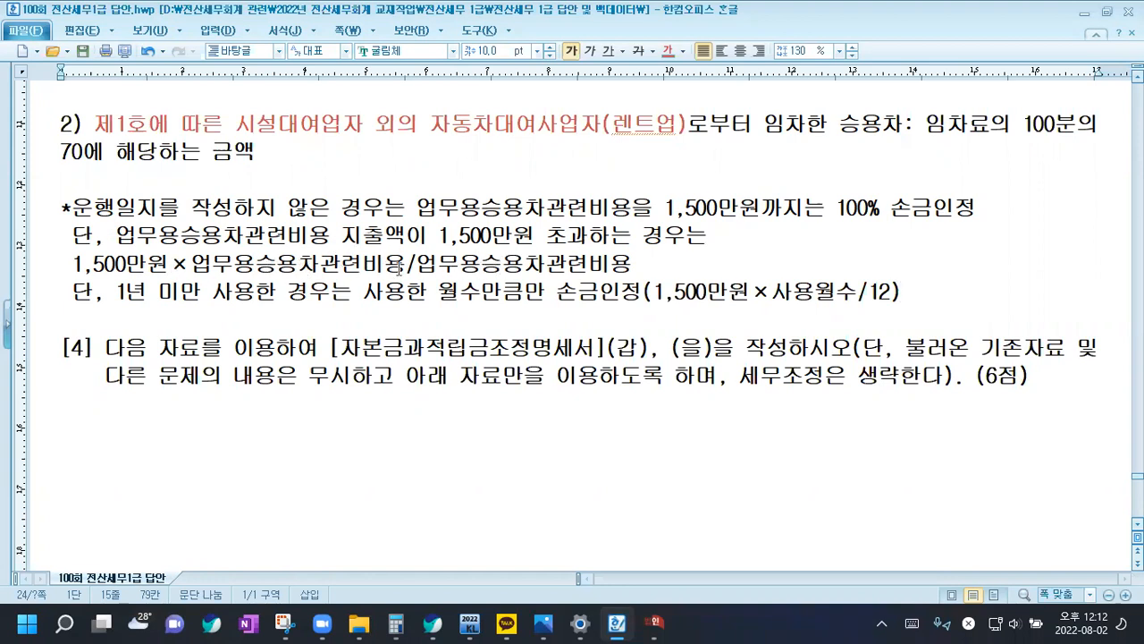
click(650, 266)
text(2)
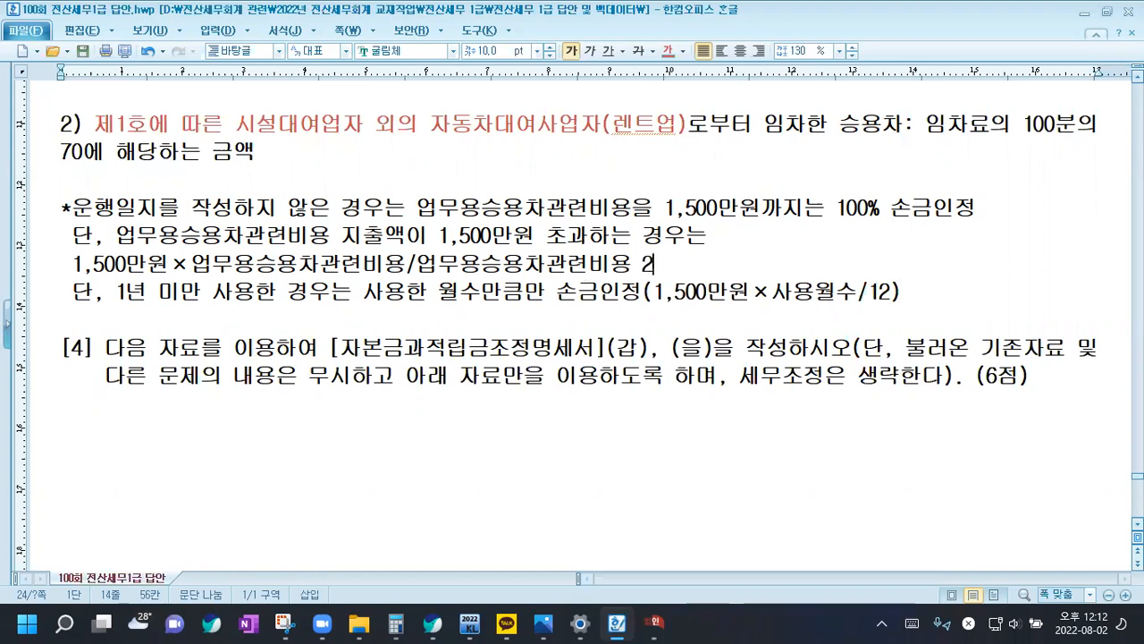
text(,000만)
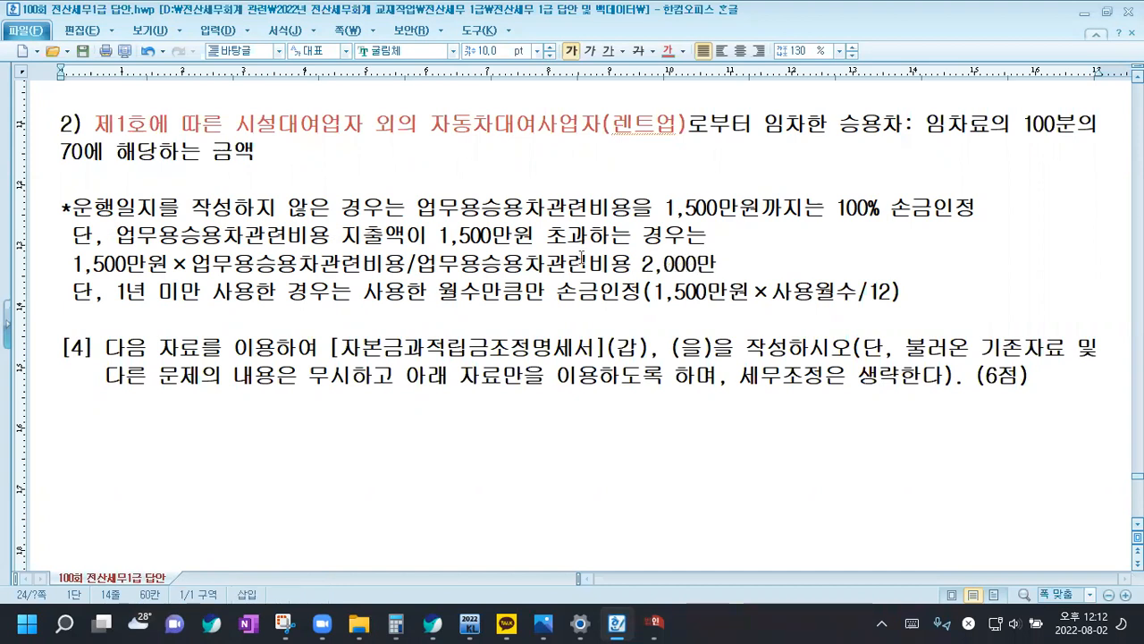
click(408, 265)
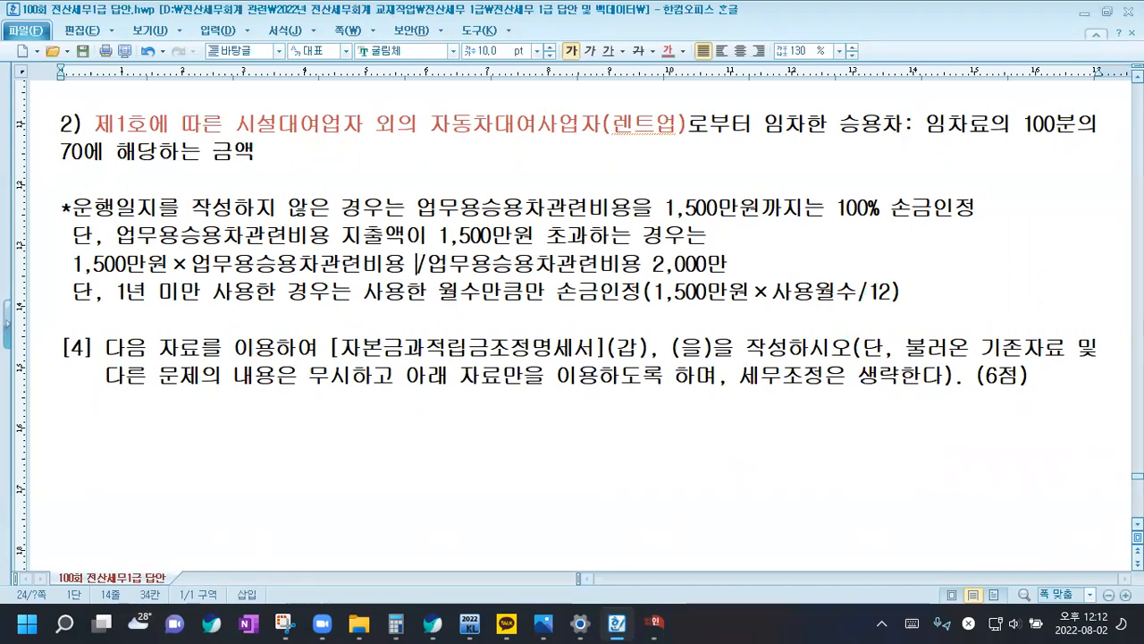
text(2,000ㅁ)
text(ㅏㄴ)
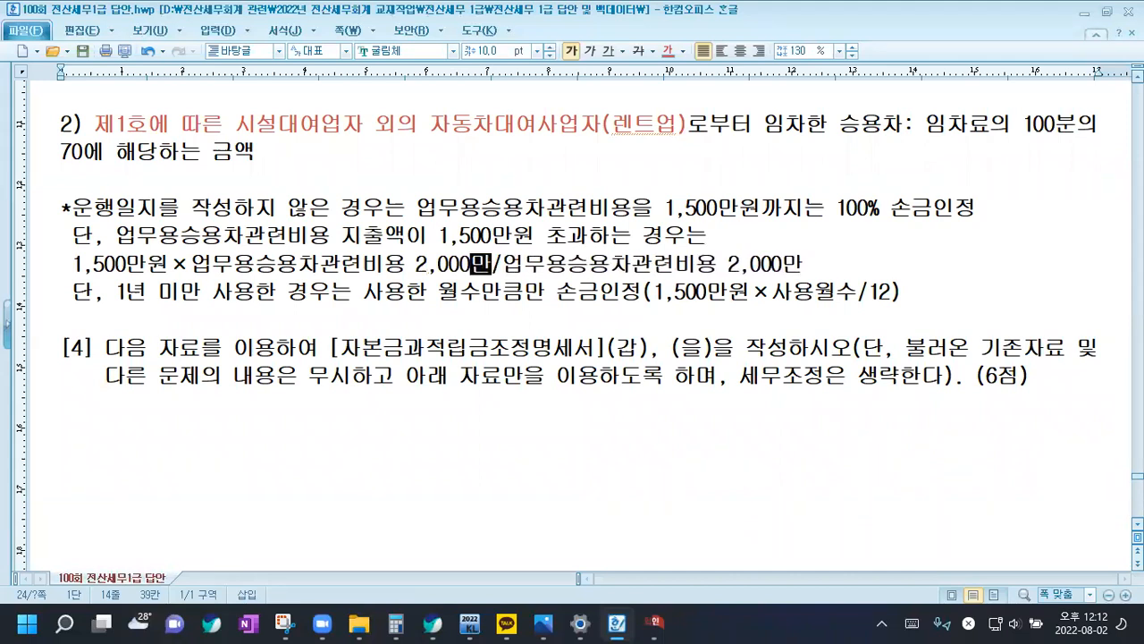
Highlight the formula's fraction and append "=1,500만" to the end of that line
click(195, 264)
drag(195, 264, 803, 265)
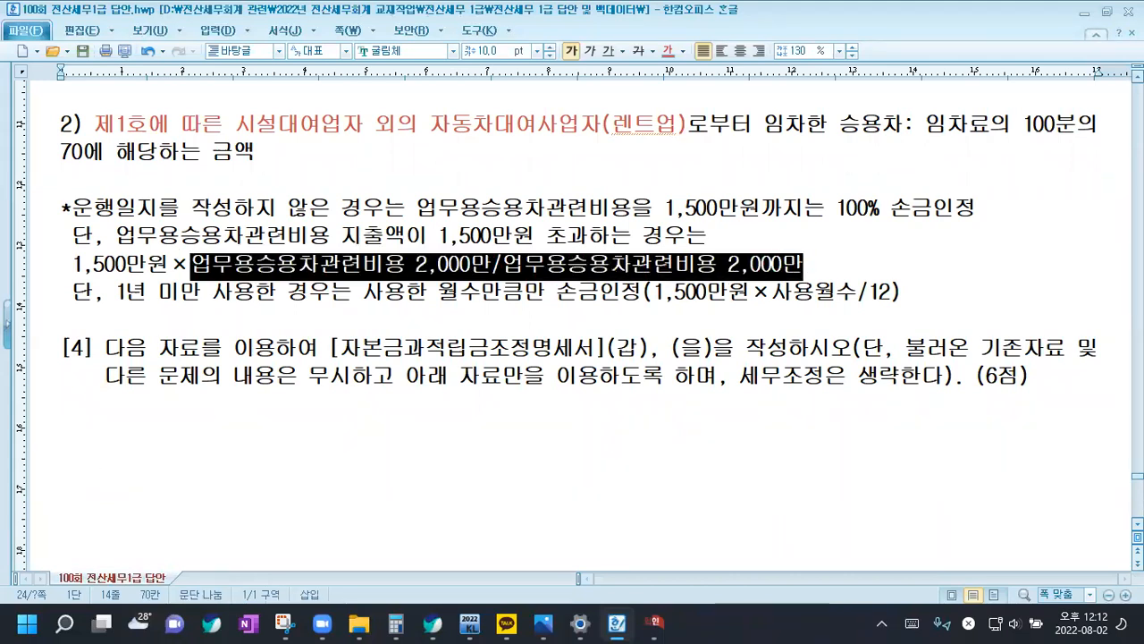
click(809, 265)
text(=1)
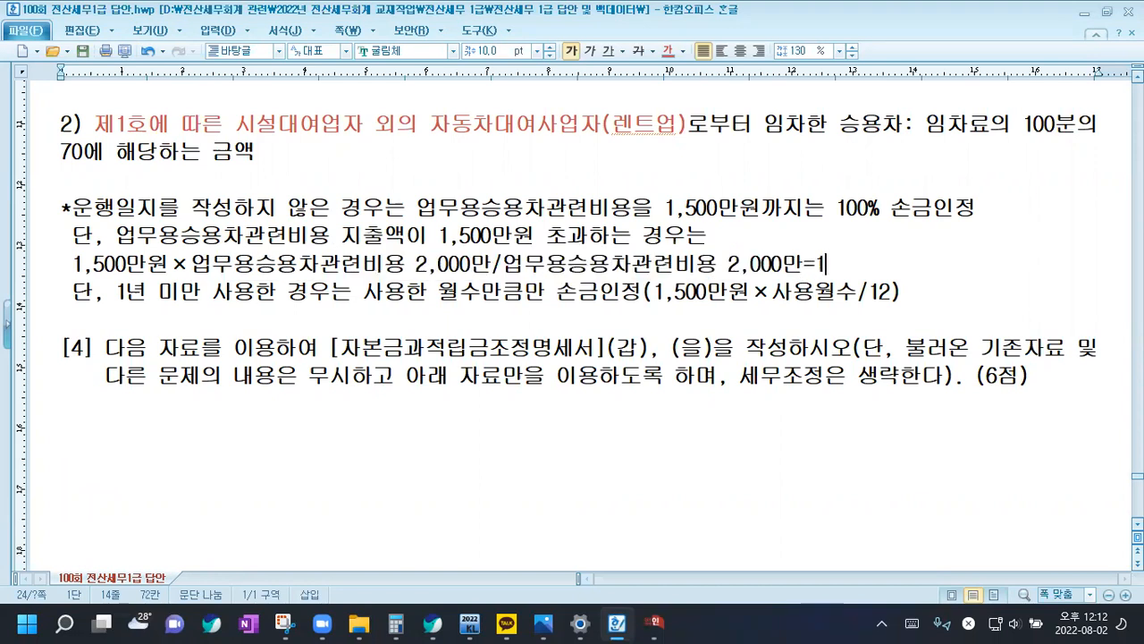
text(,500ㅁㅏㄴ)
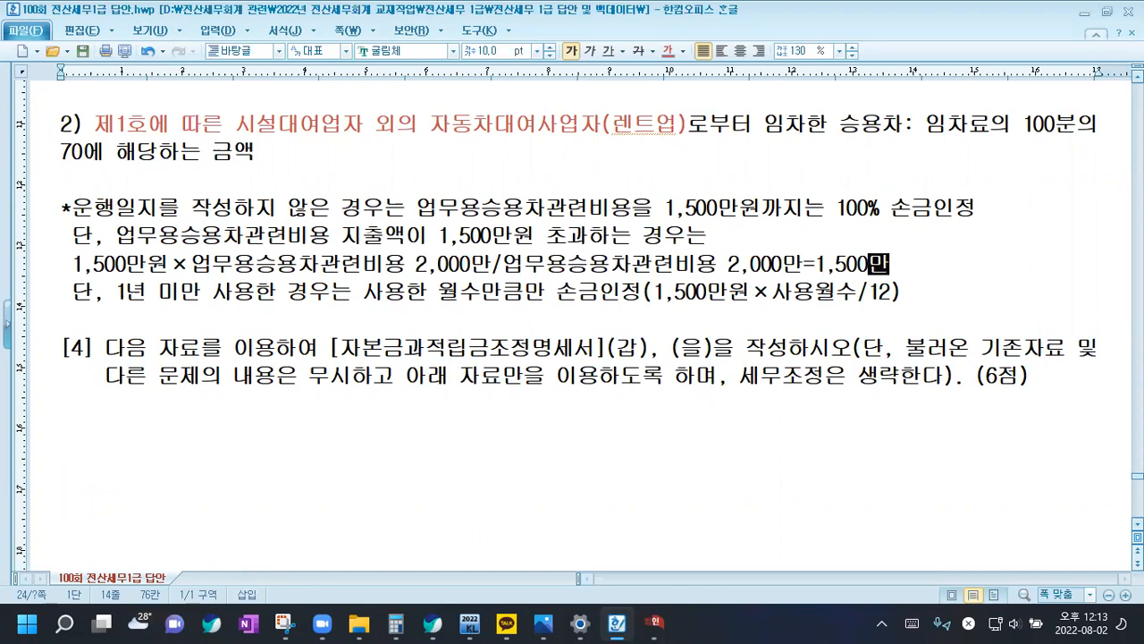
Remove the appended "=1,500만" from the end of the formula line
key(BackSpace)
key(BackSpace)
key(BackSpace)
key(BackSpace)
key(BackSpace)
key(BackSpace)
key(BackSpace)
key(BackSpace)
key(BackSpace)
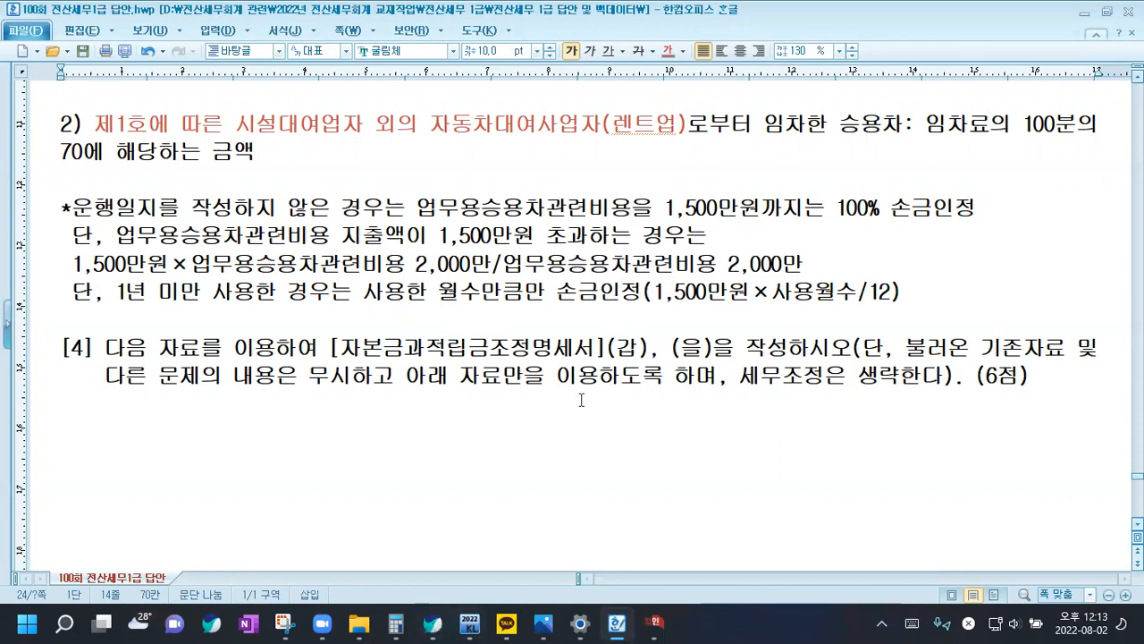
Go back to the vehicle cost table and calculate the BMW's seven-month limit, 15,000,000 * 7 / 12, in the Calculator placed below the table
scroll(429, 272, up, 4)
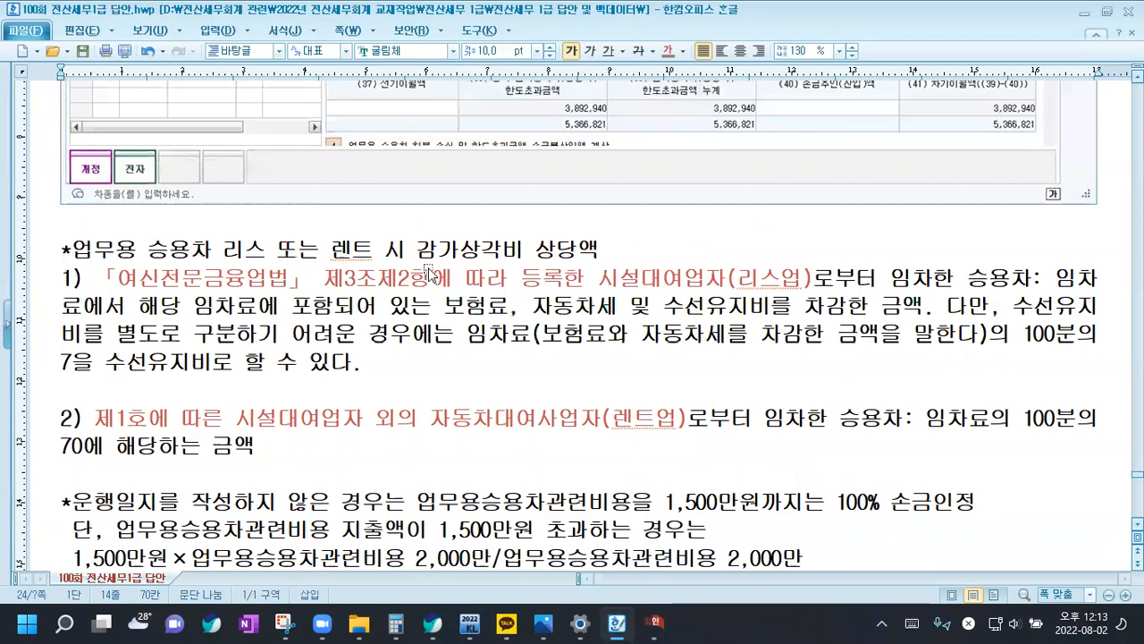
scroll(429, 272, up, 10)
scroll(429, 273, up, 8)
scroll(437, 269, down, 3)
scroll(437, 269, up, 7)
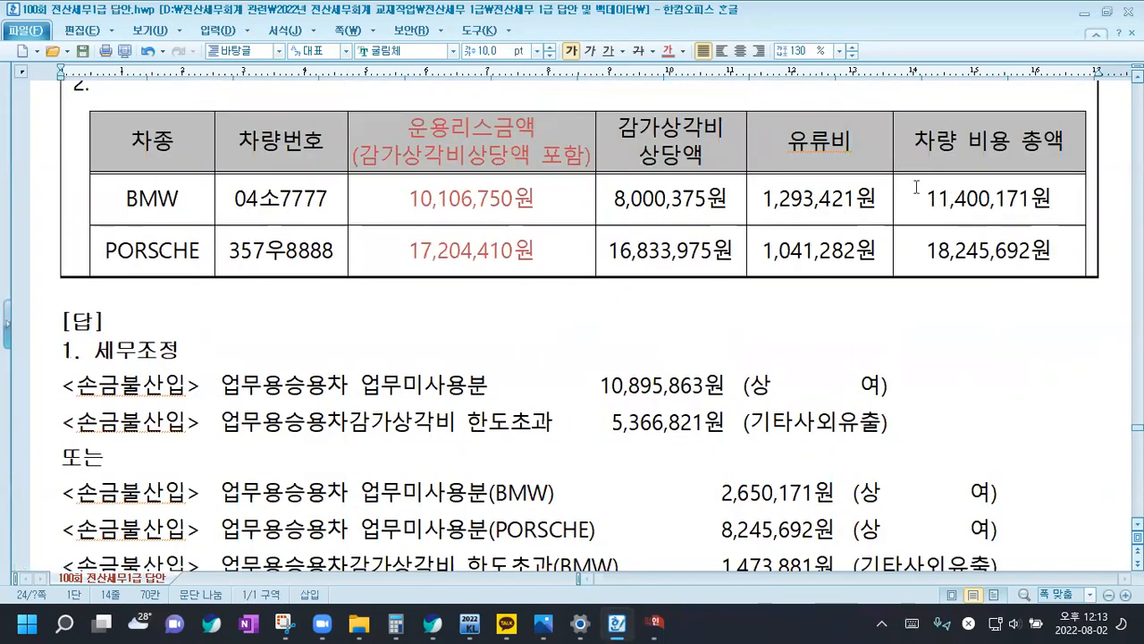
click(400, 623)
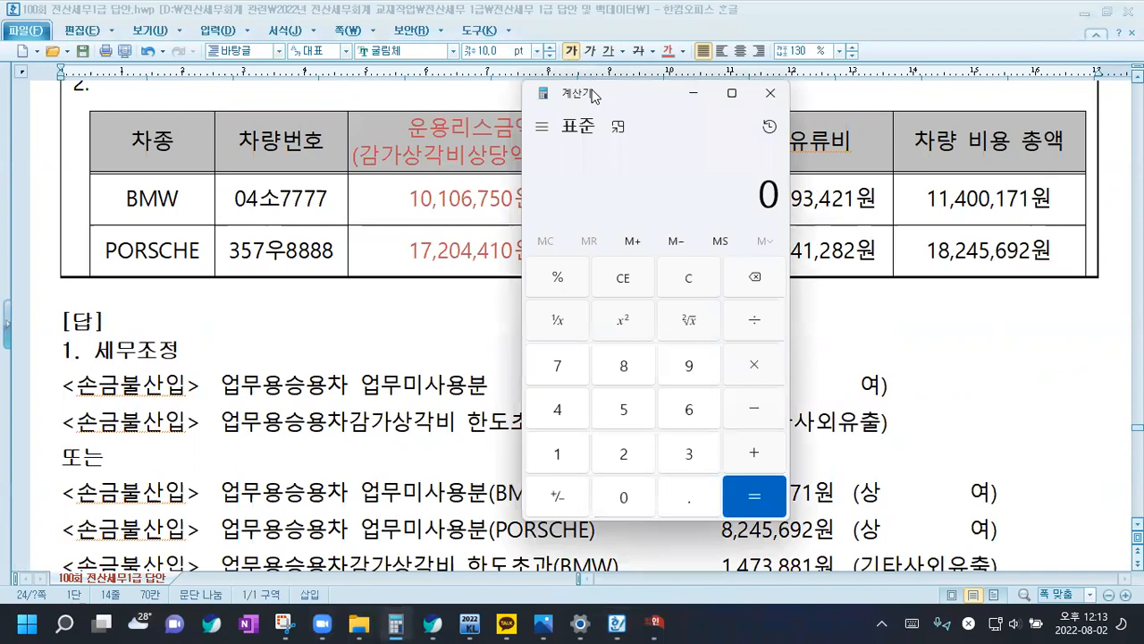
drag(594, 96, 426, 297)
text(15)
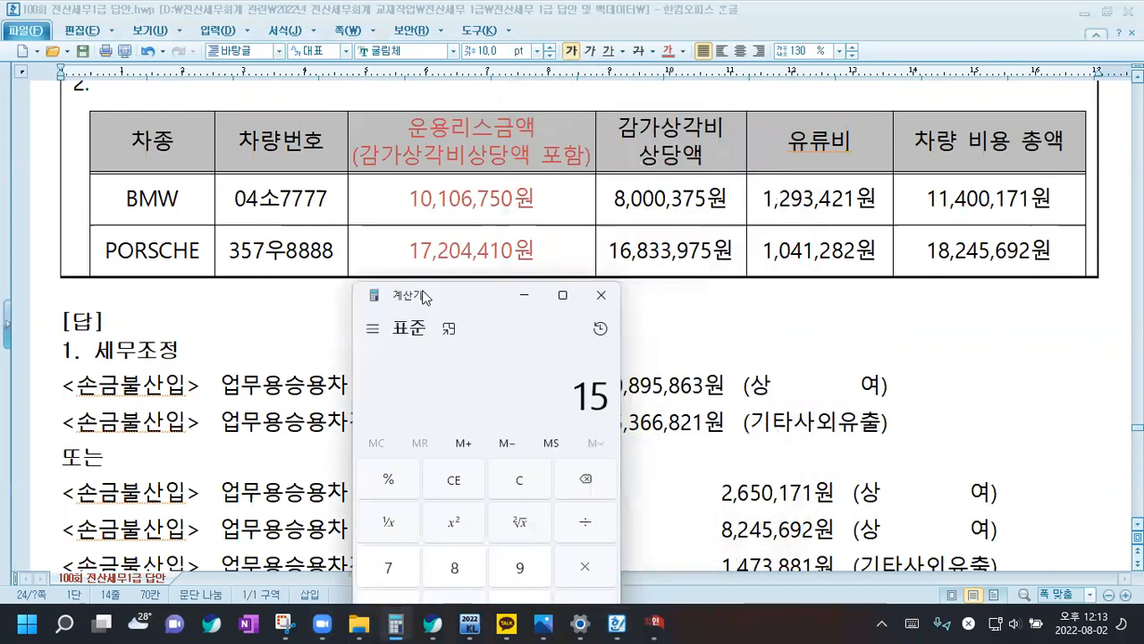
text(,000,000)
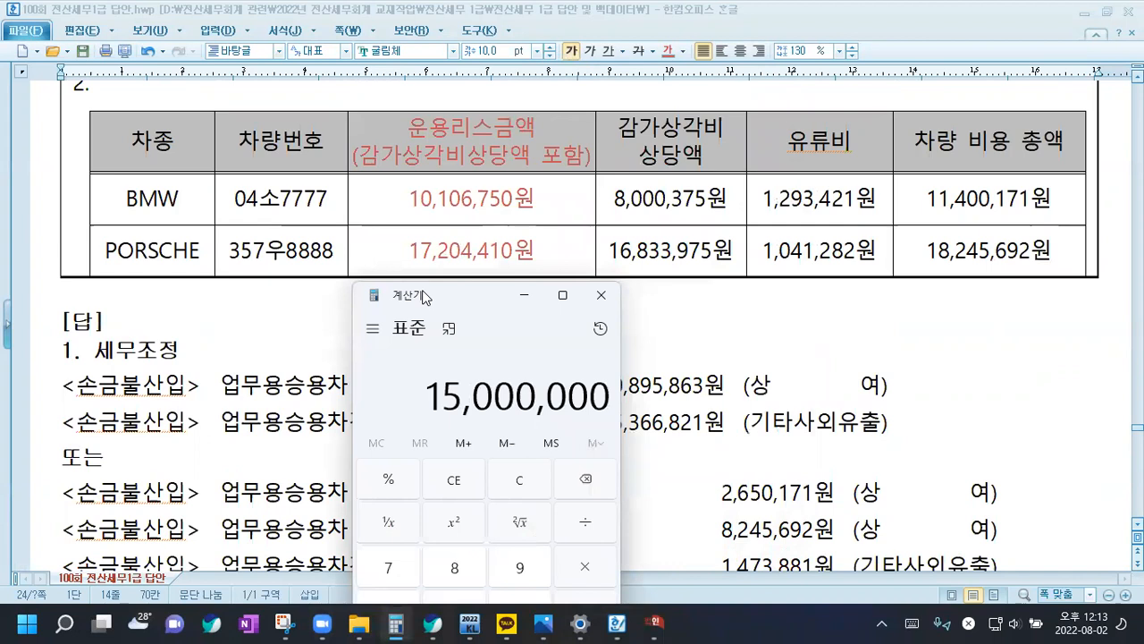
key(asterisk)
text(7)
key(slash)
text(12)
key(Return)
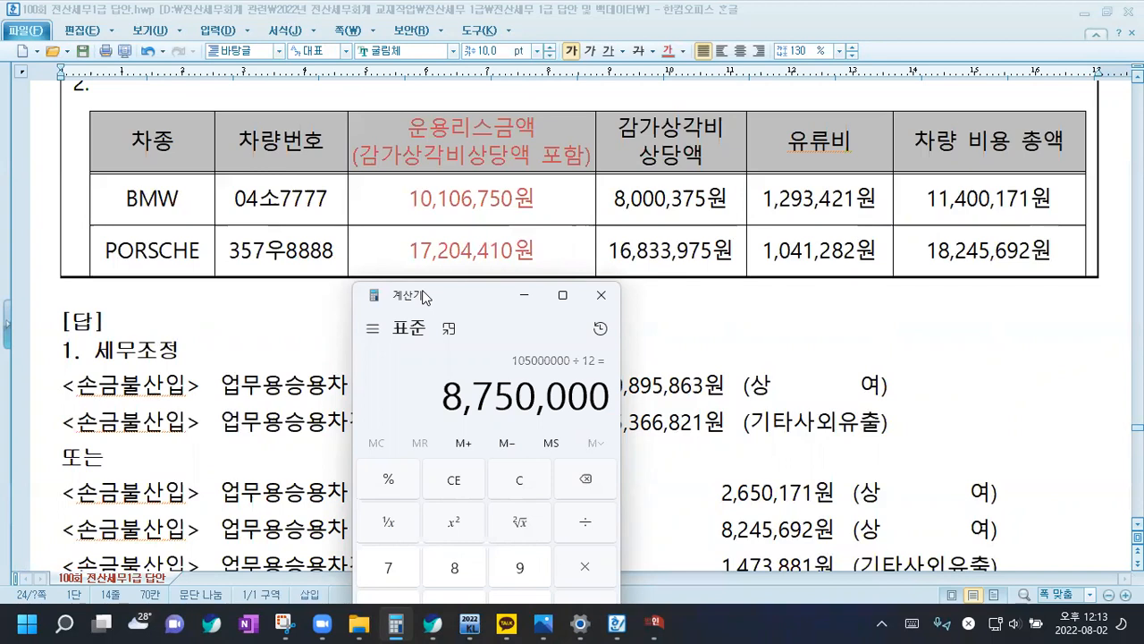
Divide the BMW's limit by its total vehicle cost of 11,400,171, clear the Calculator and return to the document
key(slash)
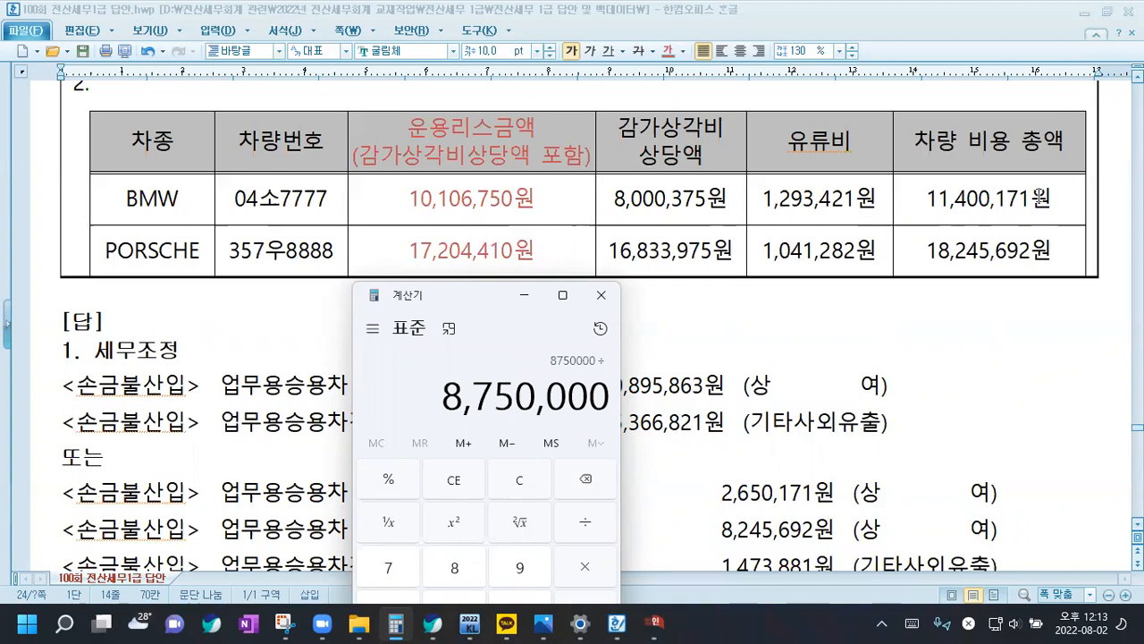
text(11,400,171)
key(Return)
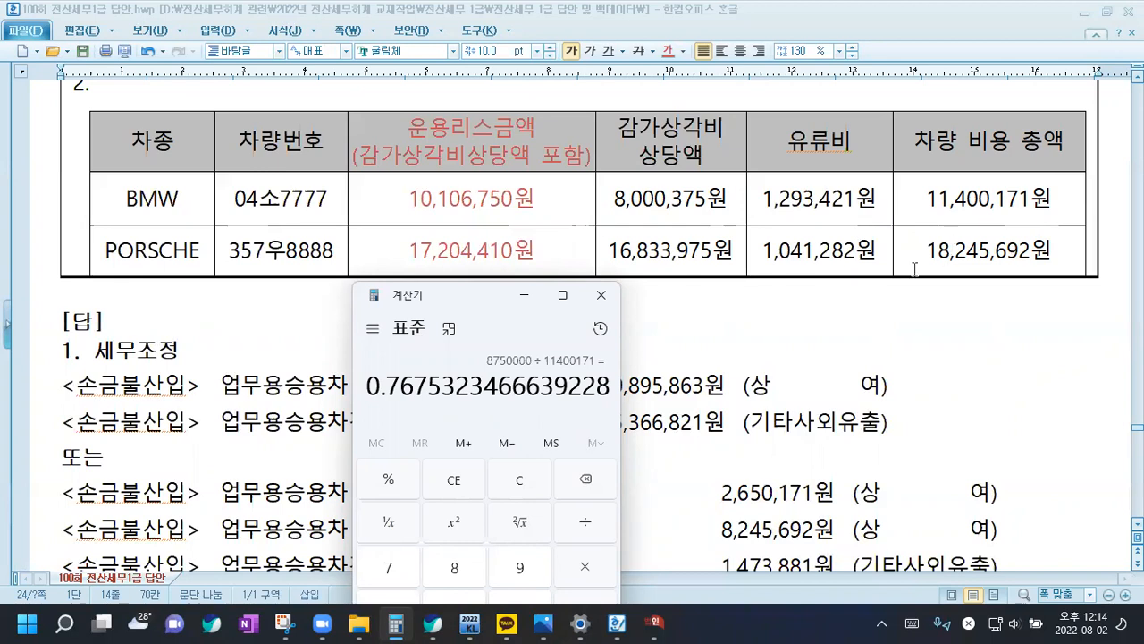
click(520, 483)
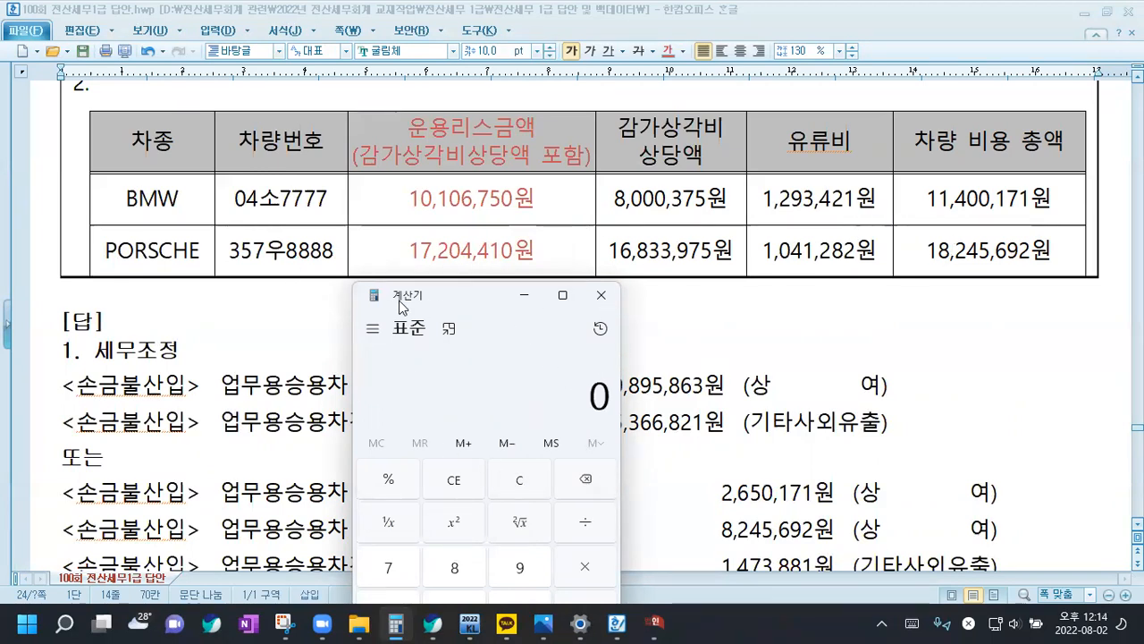
click(697, 329)
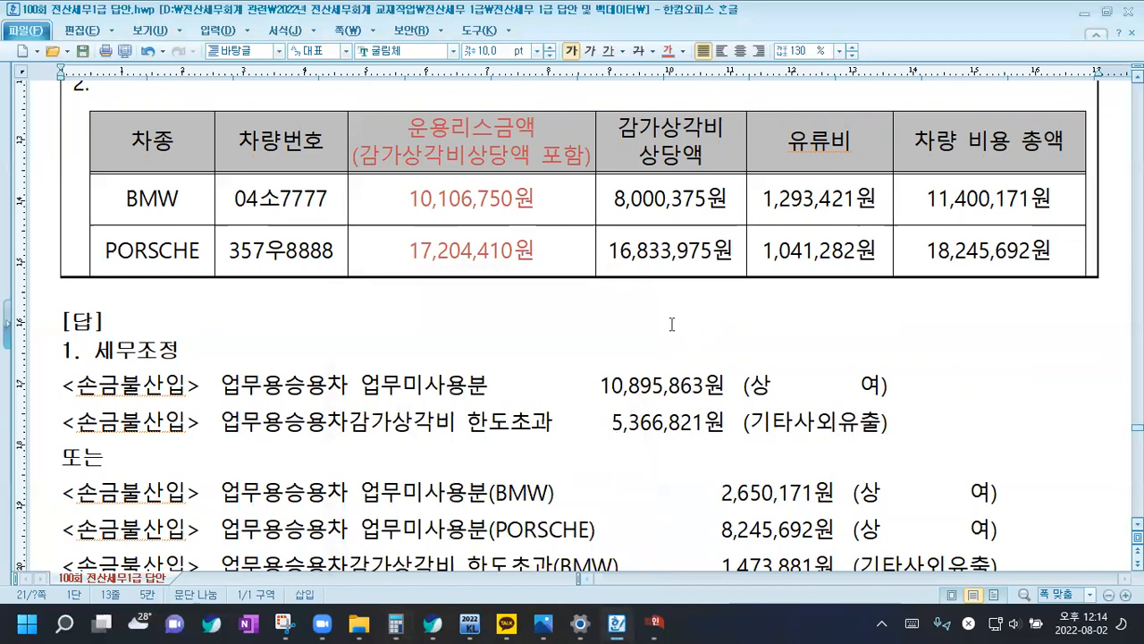
Check the lease contract periods and calculate the PORSCHE's eight-month limit in the Calculator as 15000000 * 8 / 12
scroll(672, 324, down, 5)
scroll(661, 350, up, 8)
scroll(584, 368, down, 3)
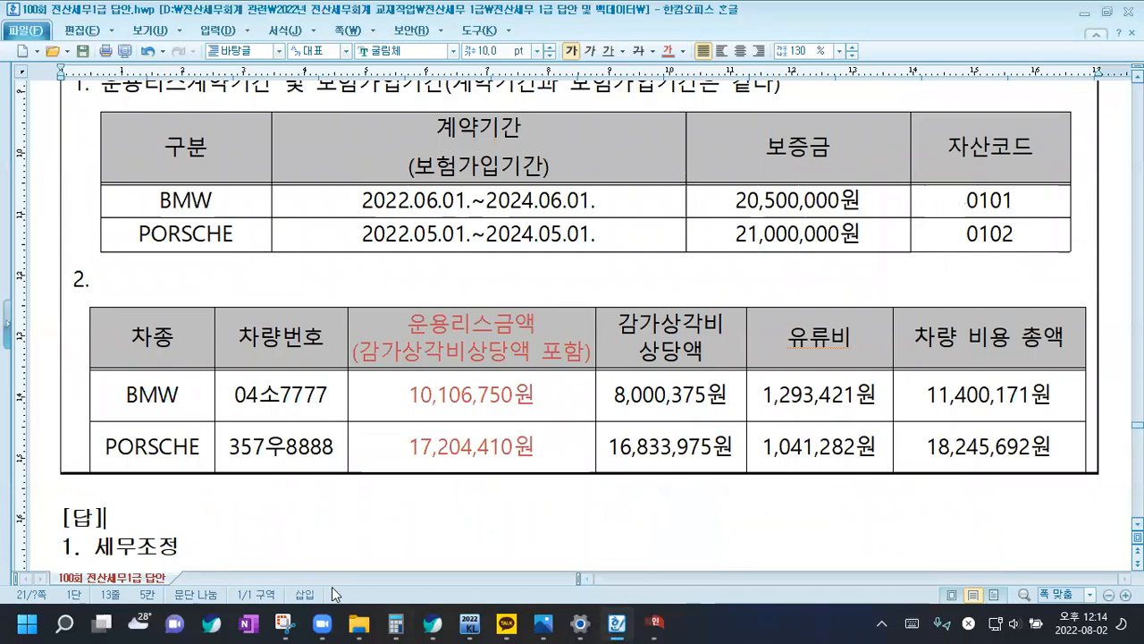
click(394, 621)
text(1500000)
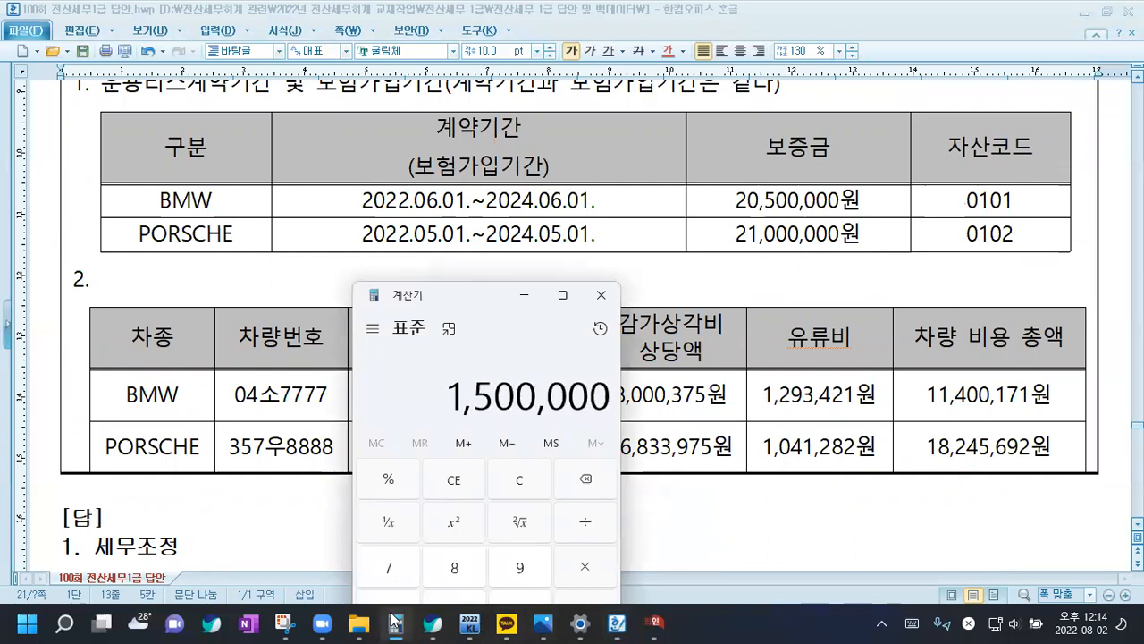
text(0*8/1)
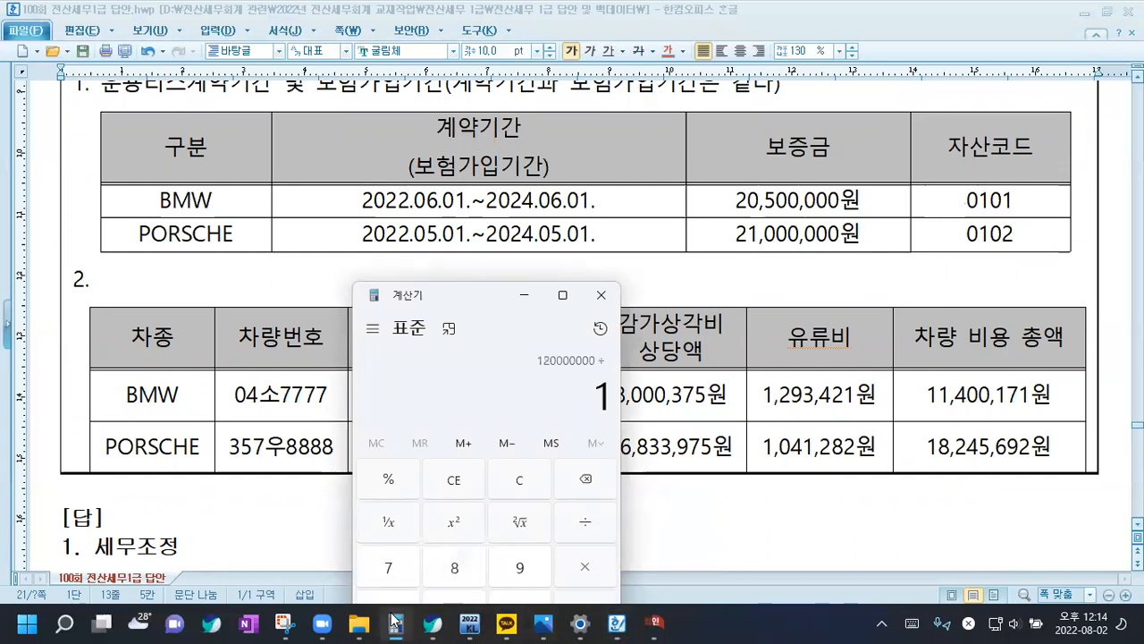
text(2)
key(Return)
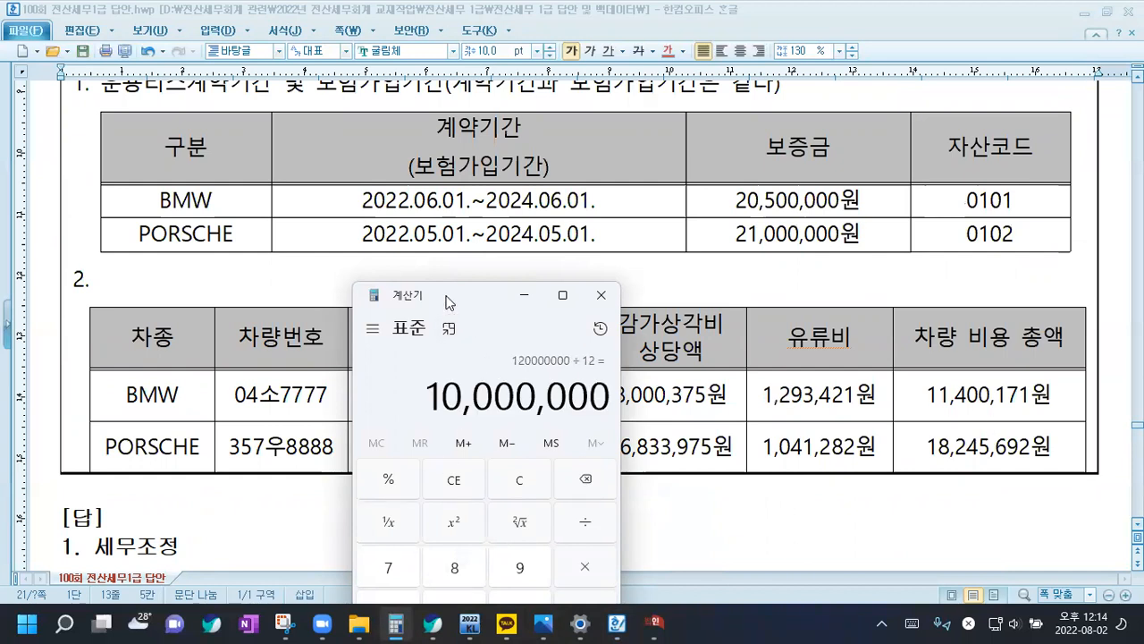
Move the Calculator aside, divide the PORSCHE's limit by its total vehicle cost of 18245692, and return to the document
drag(439, 293, 577, 276)
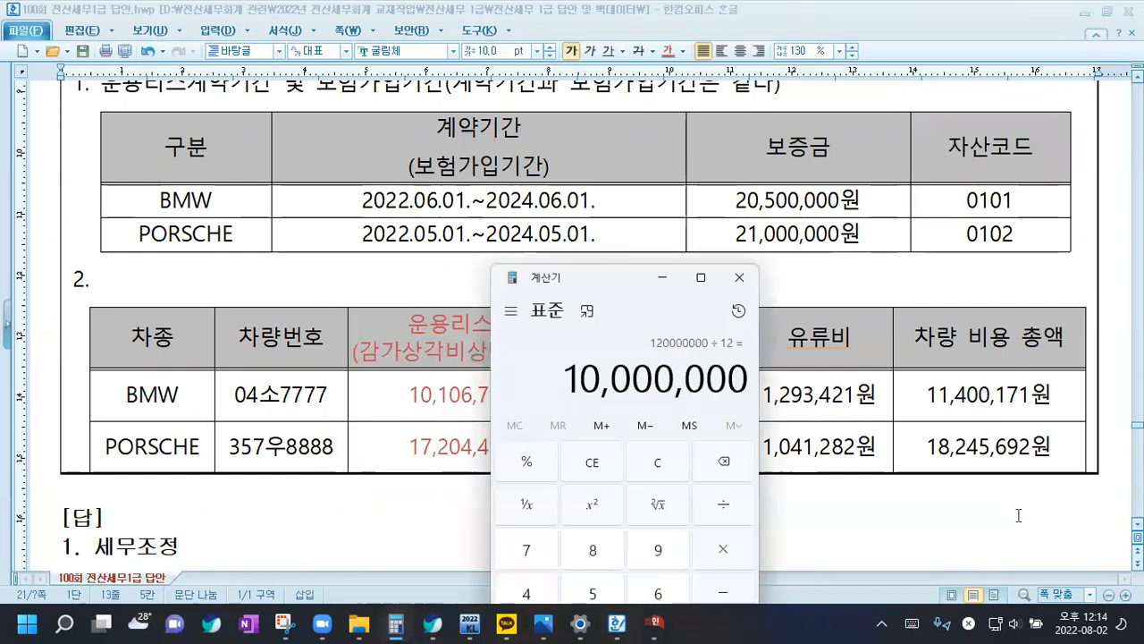
key(slash)
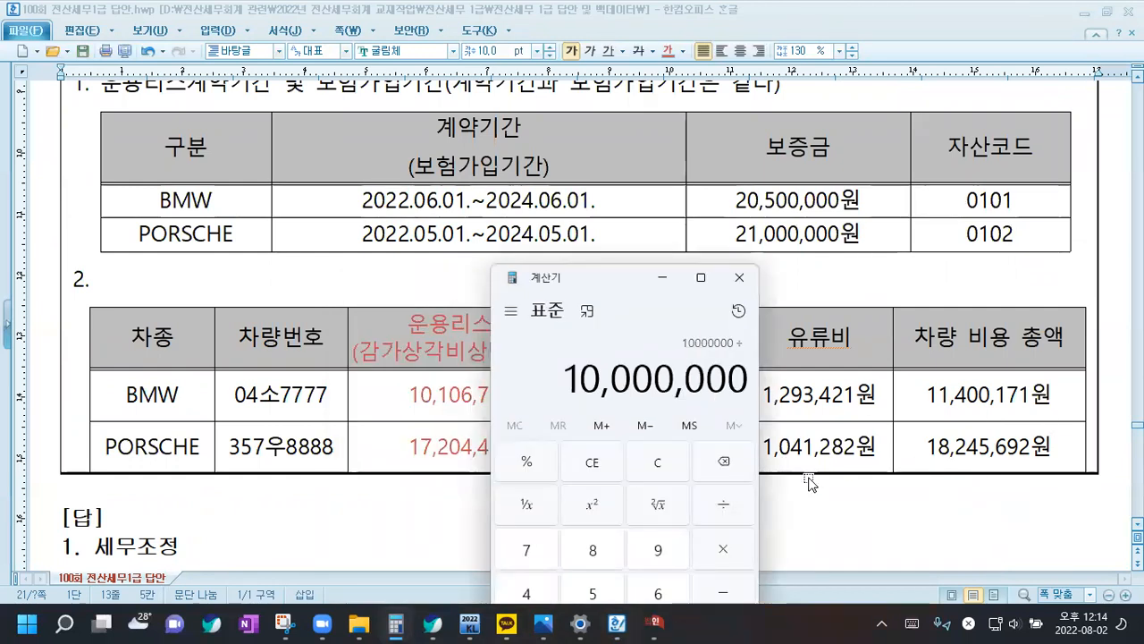
text(1824569)
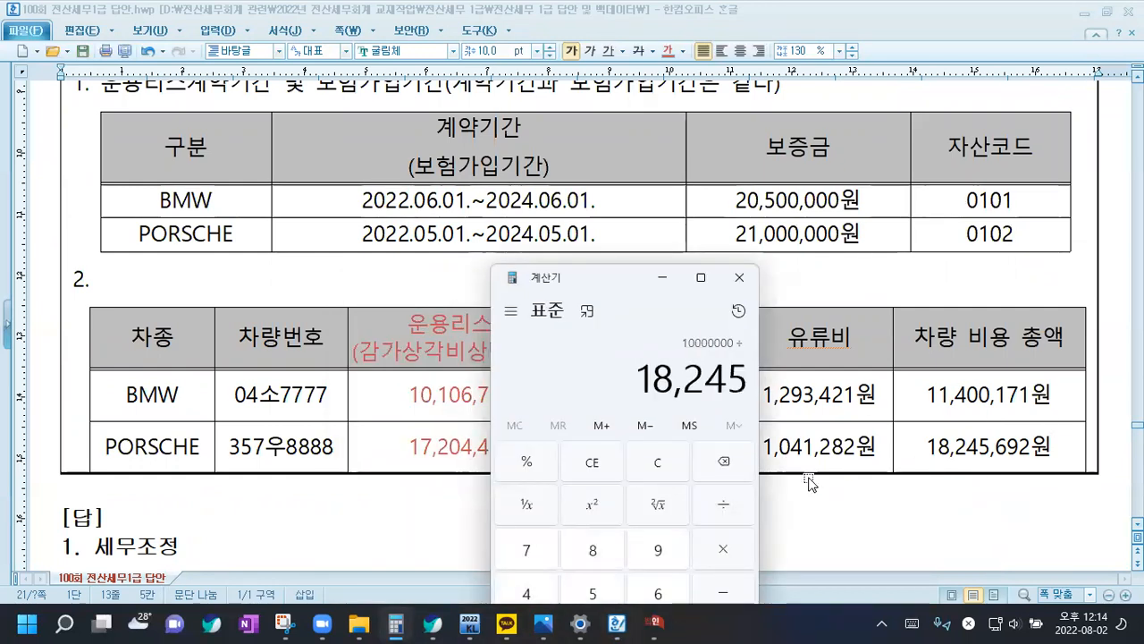
text(2)
key(Return)
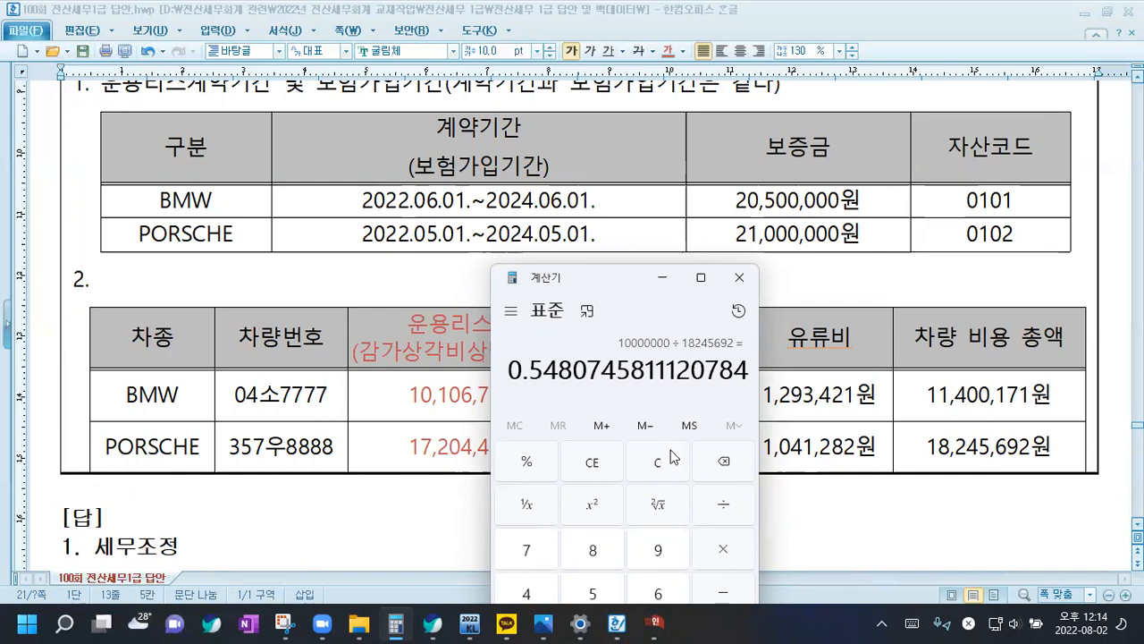
click(417, 504)
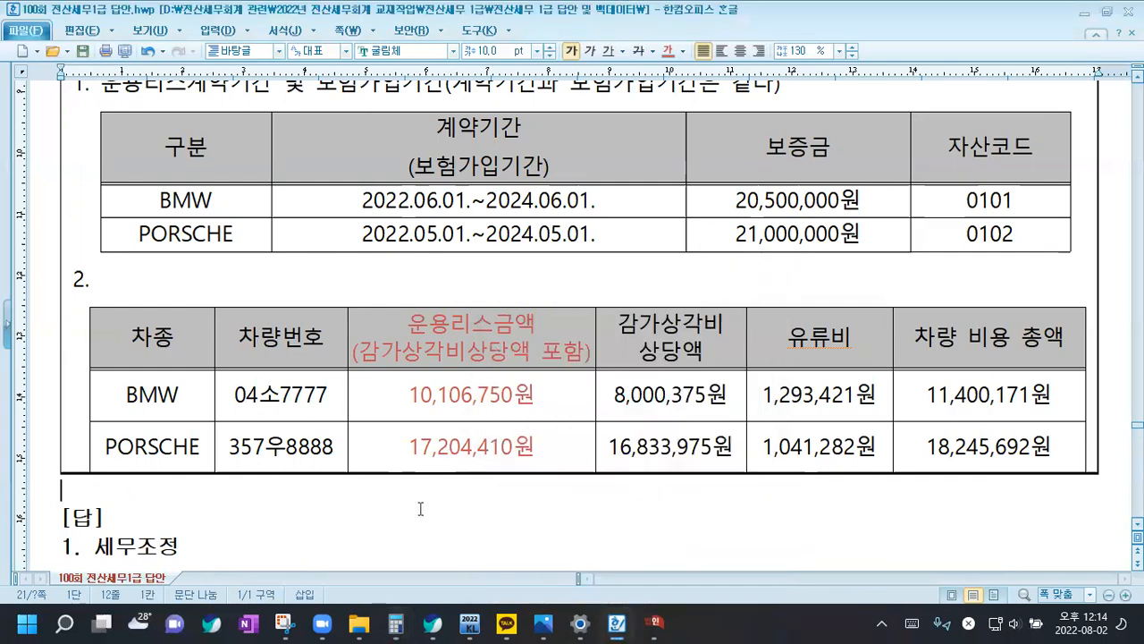
Switch to the vehicle expense statement and enter the BMW's lease fee 10,106,750, depreciation equivalent 8,000,375 and fuel cost 1,293,421
click(656, 623)
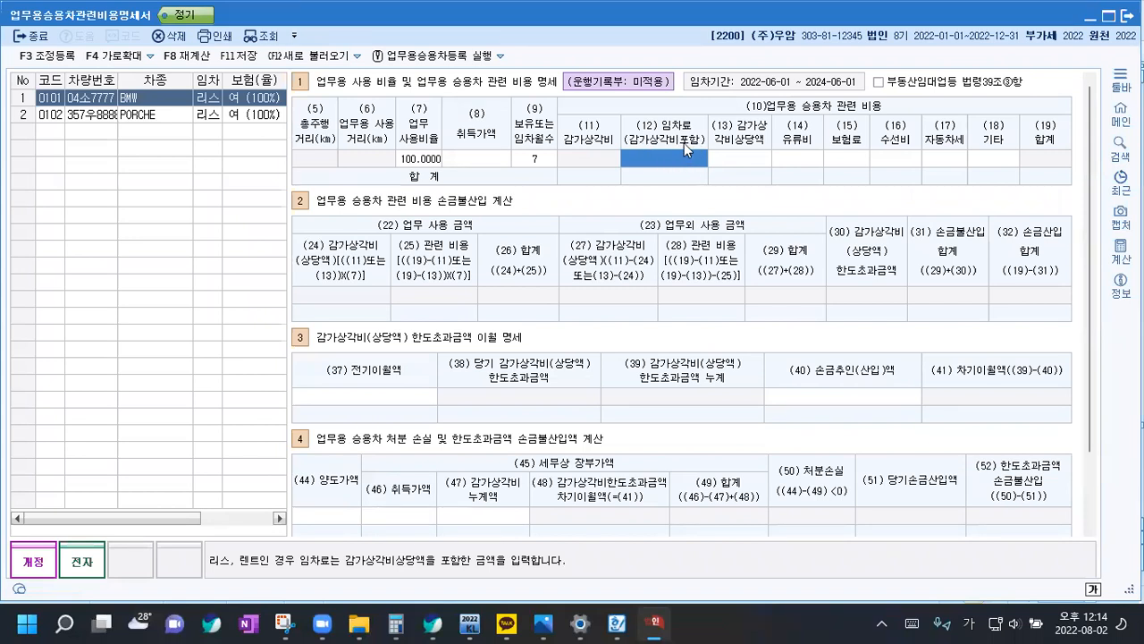
text(10,10)
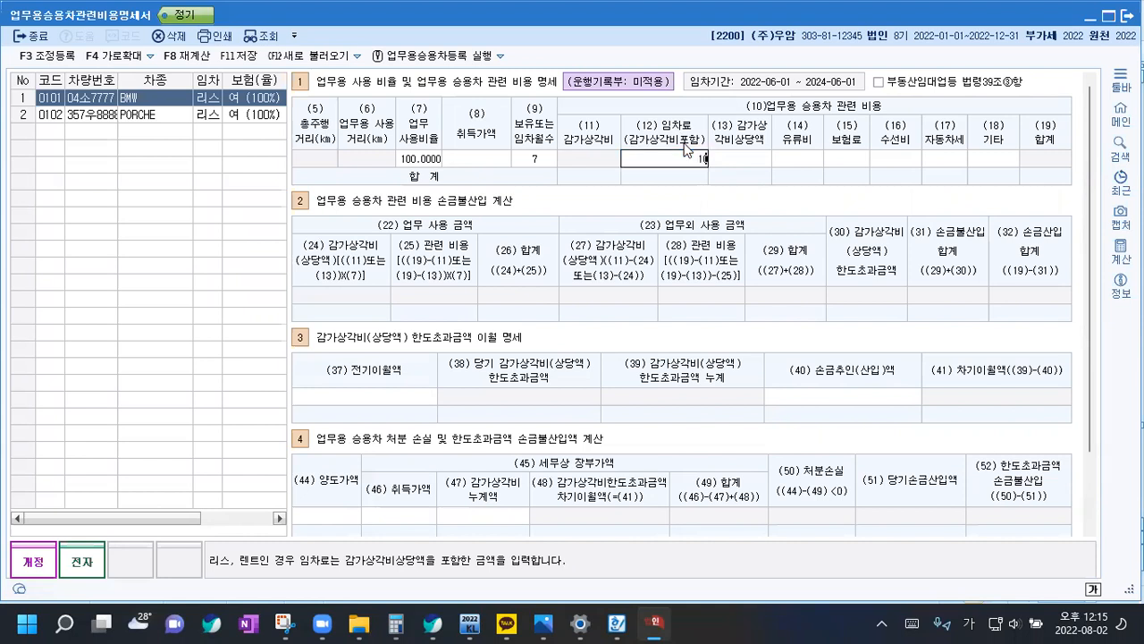
text(6,750)
key(Return)
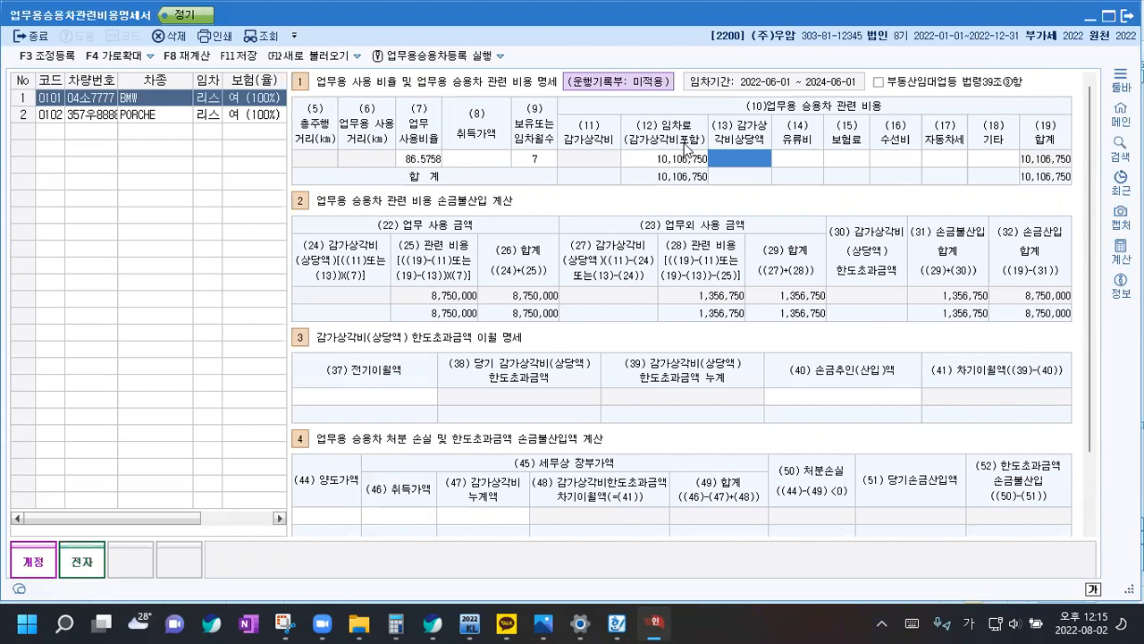
text(8,000,375)
key(Return)
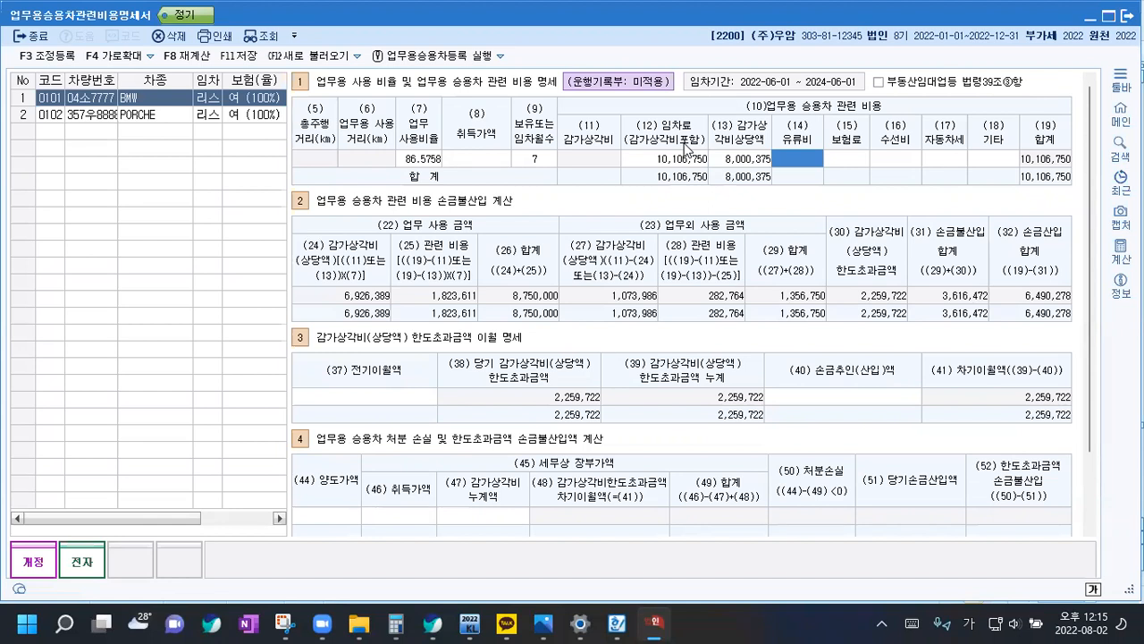
text(1)
text(293421)
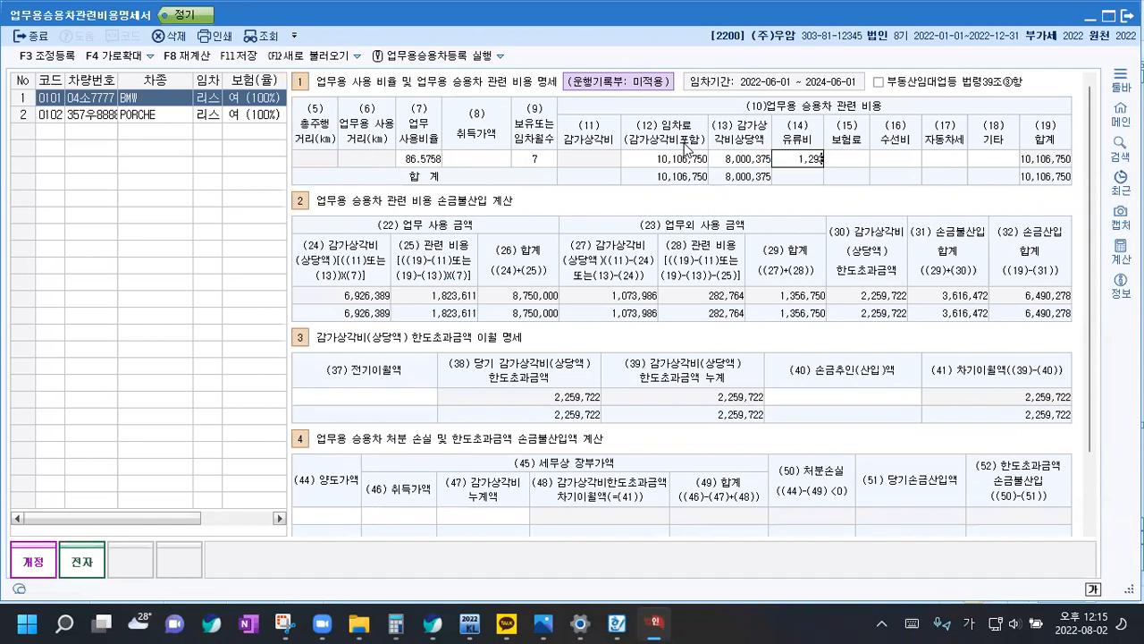
key(Return)
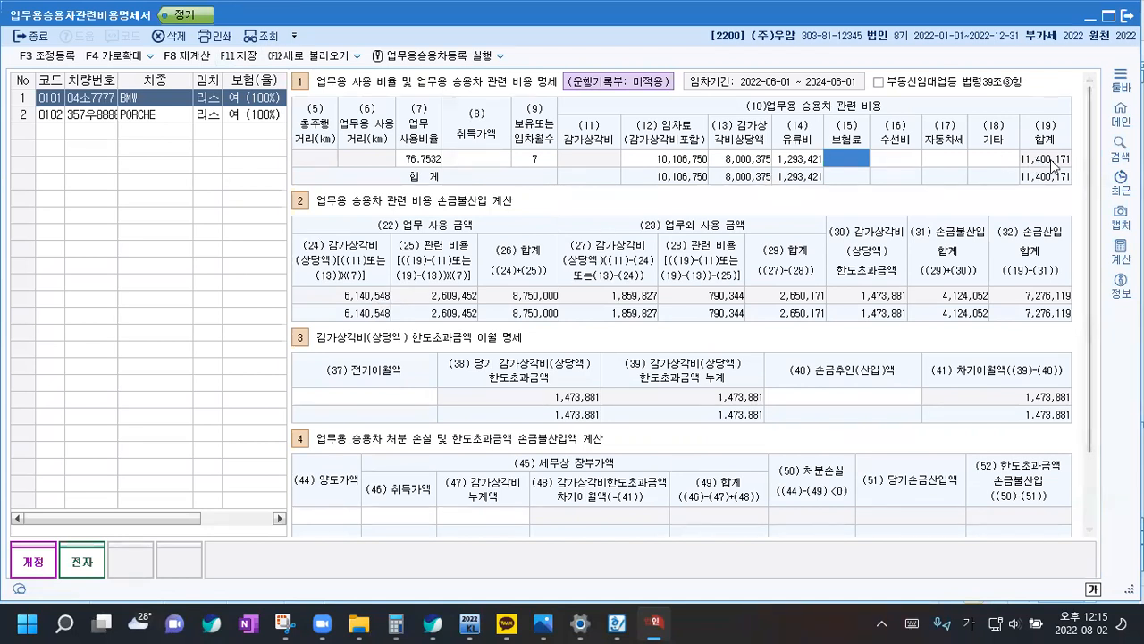
Subtract the BMW's depreciation equivalent of 8000375 from its total vehicle cost of 11400171 in the Calculator
click(395, 623)
text(11400171)
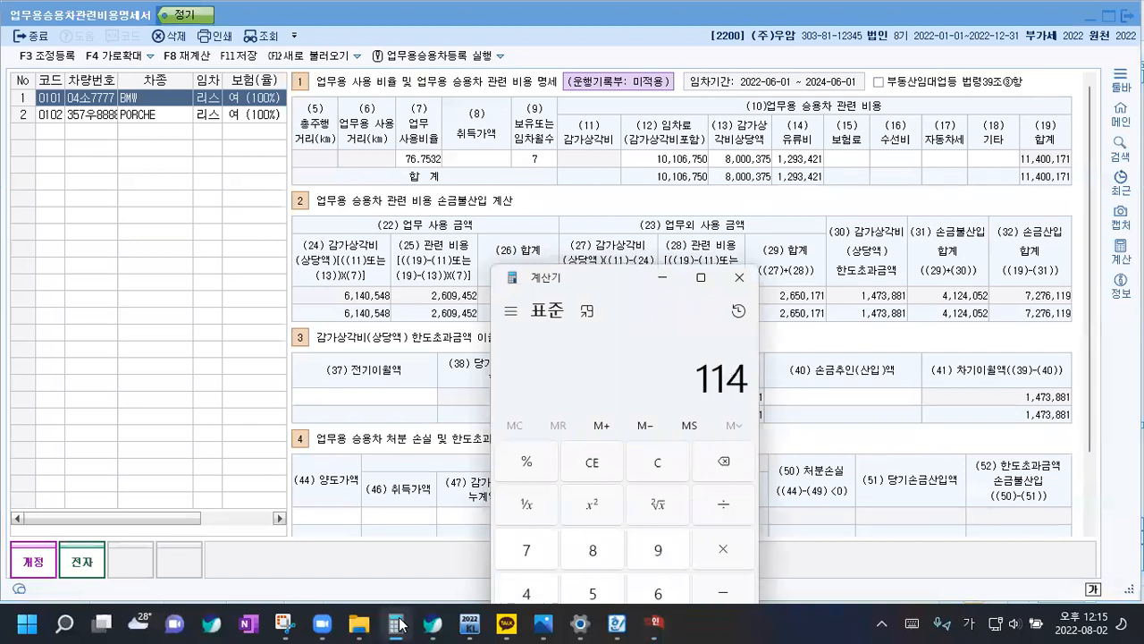
key(minus)
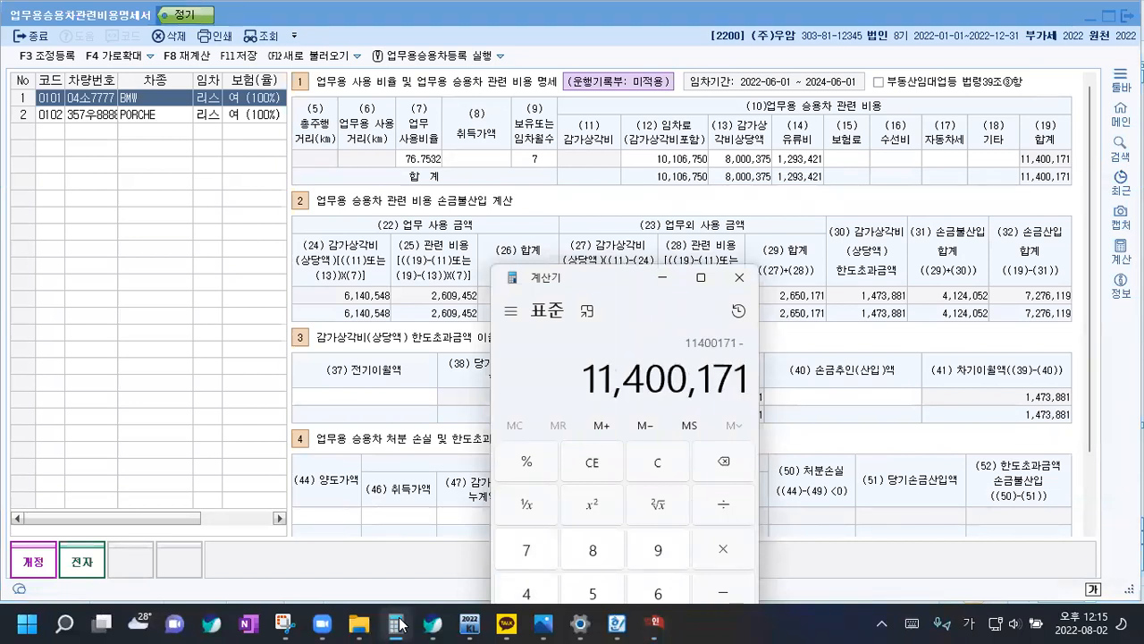
text(80)
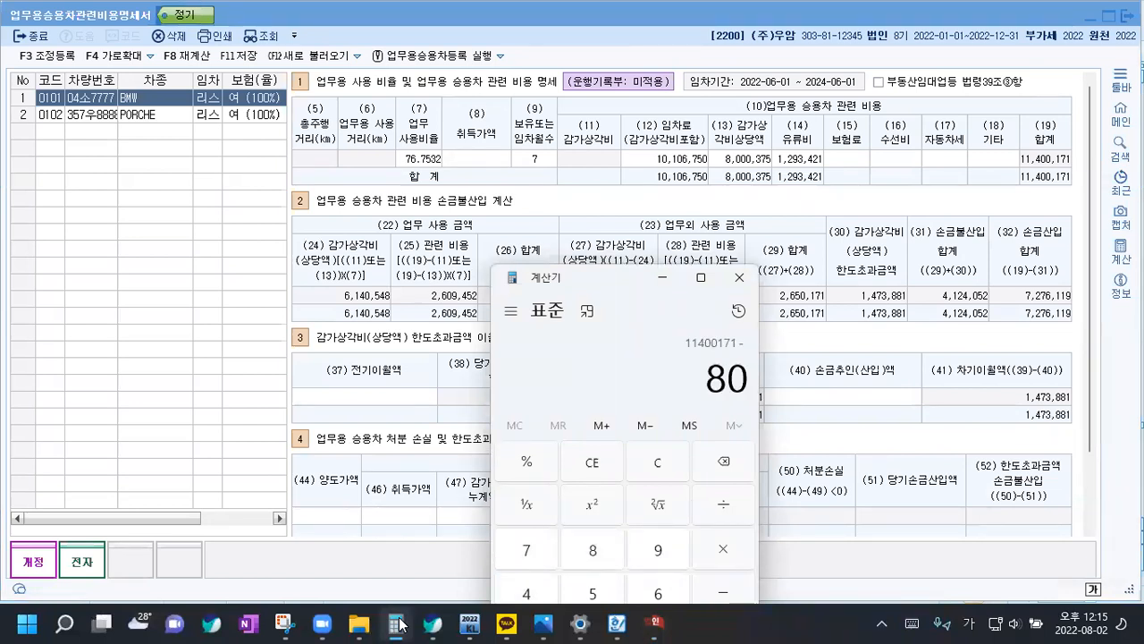
text(00375)
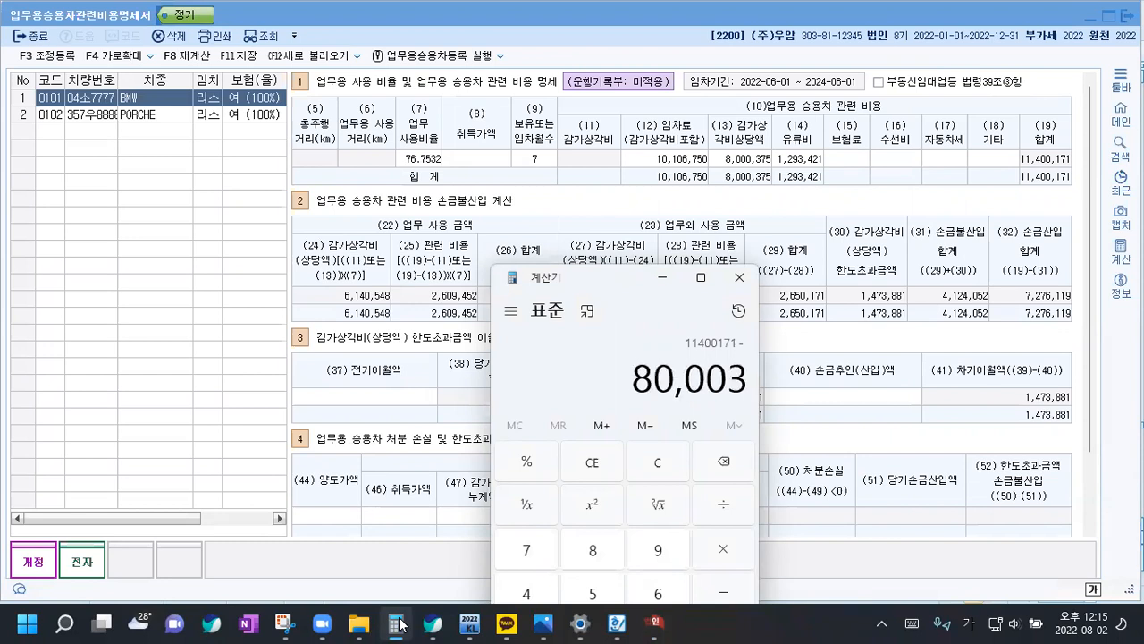
key(Return)
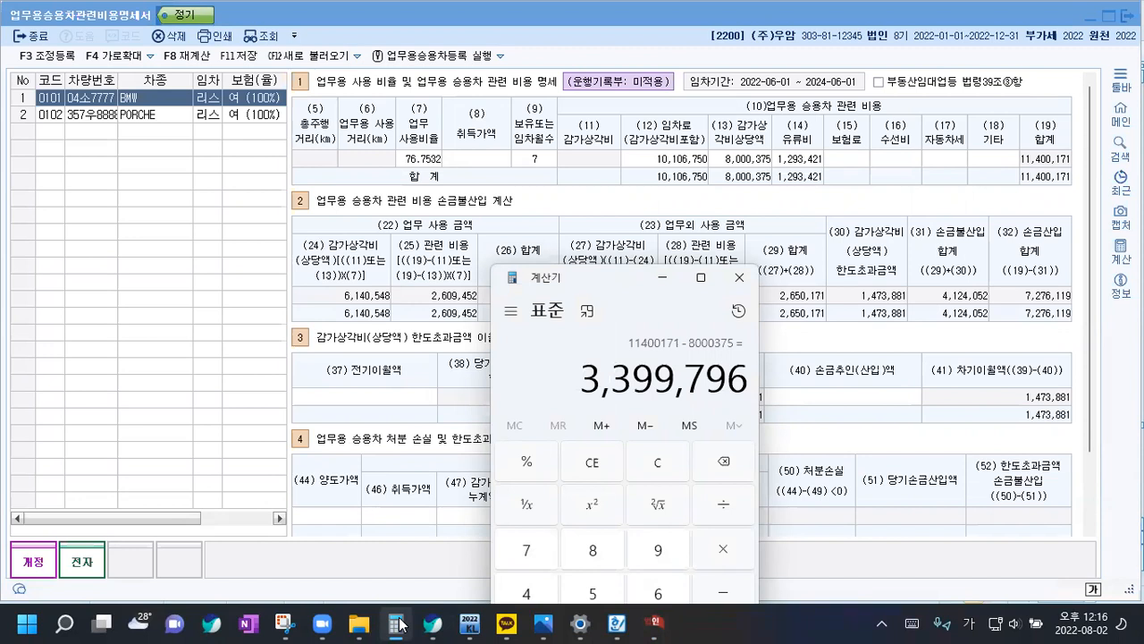
Multiply the difference by the business use ratio 0.767532 and move the Calculator aside to compare with the BMW's related expense figure
text(*0.76)
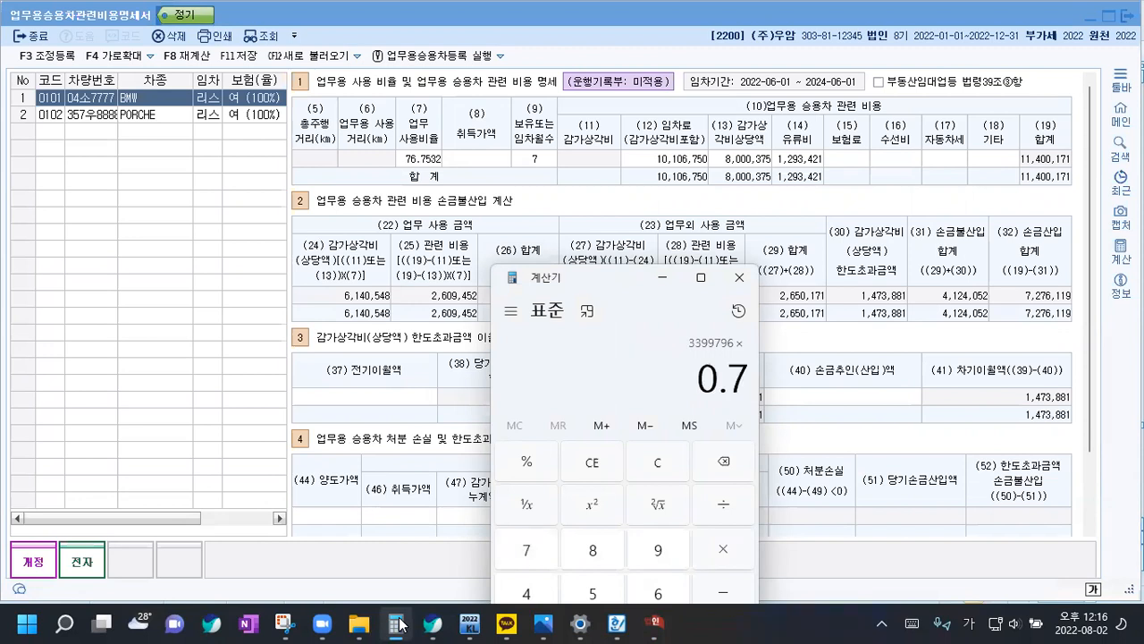
text(7532)
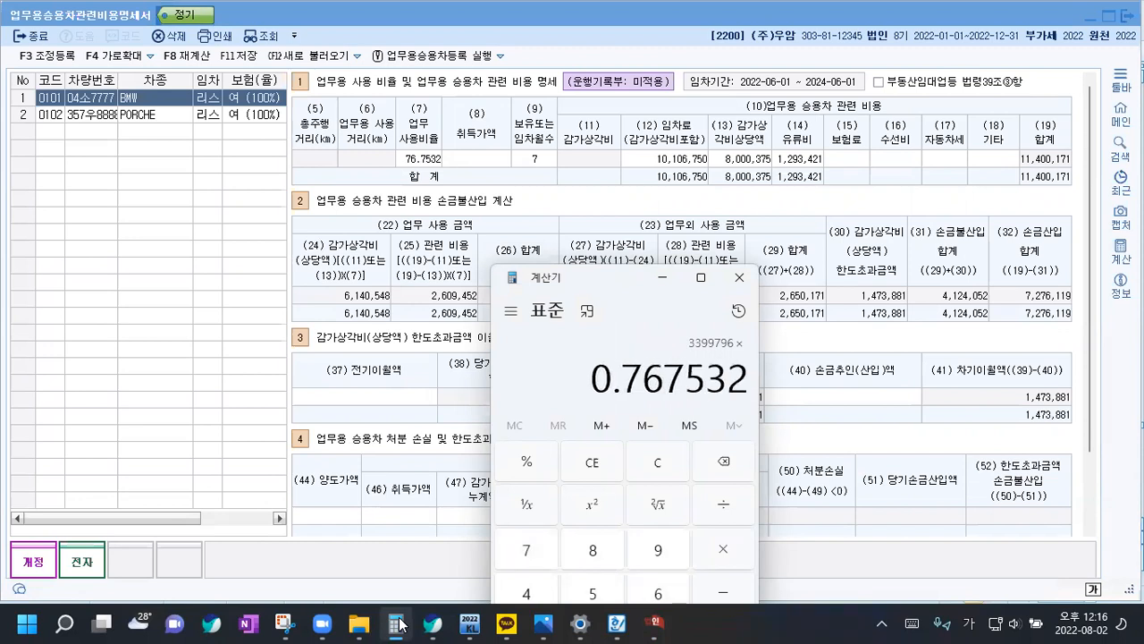
key(Return)
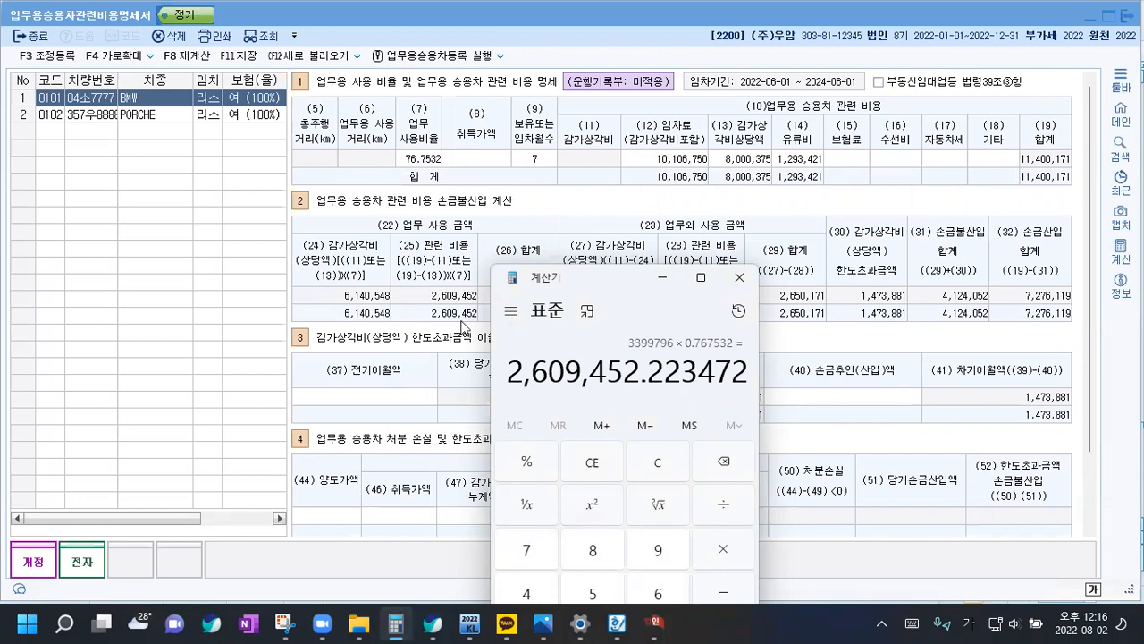
drag(560, 283, 776, 335)
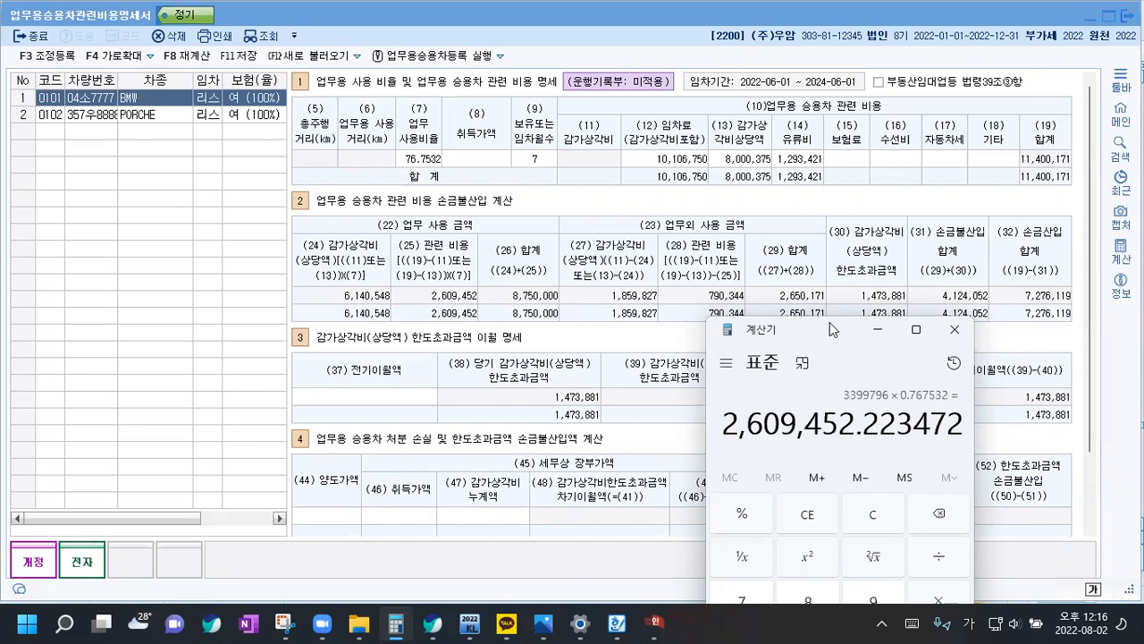
drag(794, 332, 807, 372)
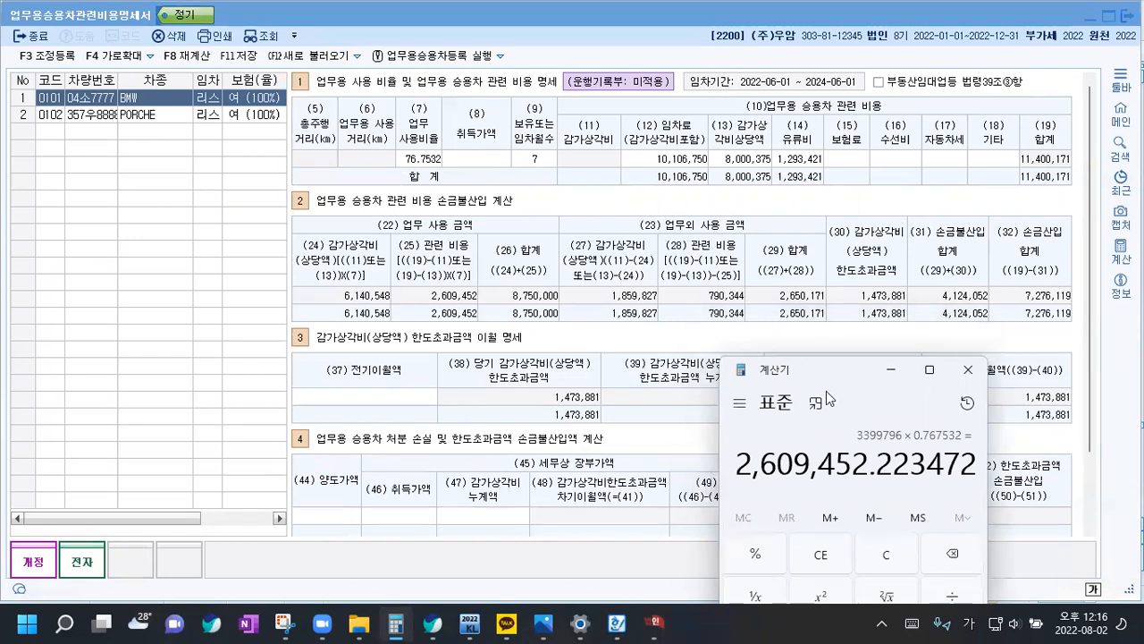
Enter the PORCHE's lease fee 17,204,410, depreciation equivalent 16,833,975 and fuel cost 1,041,282, and save the statement
click(146, 116)
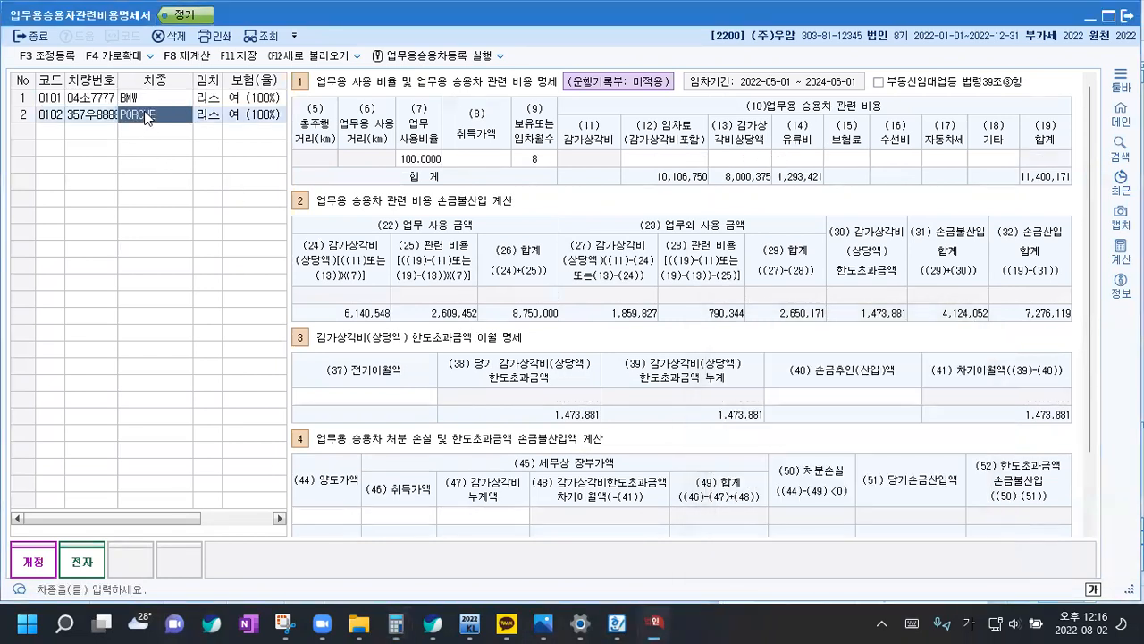
click(674, 161)
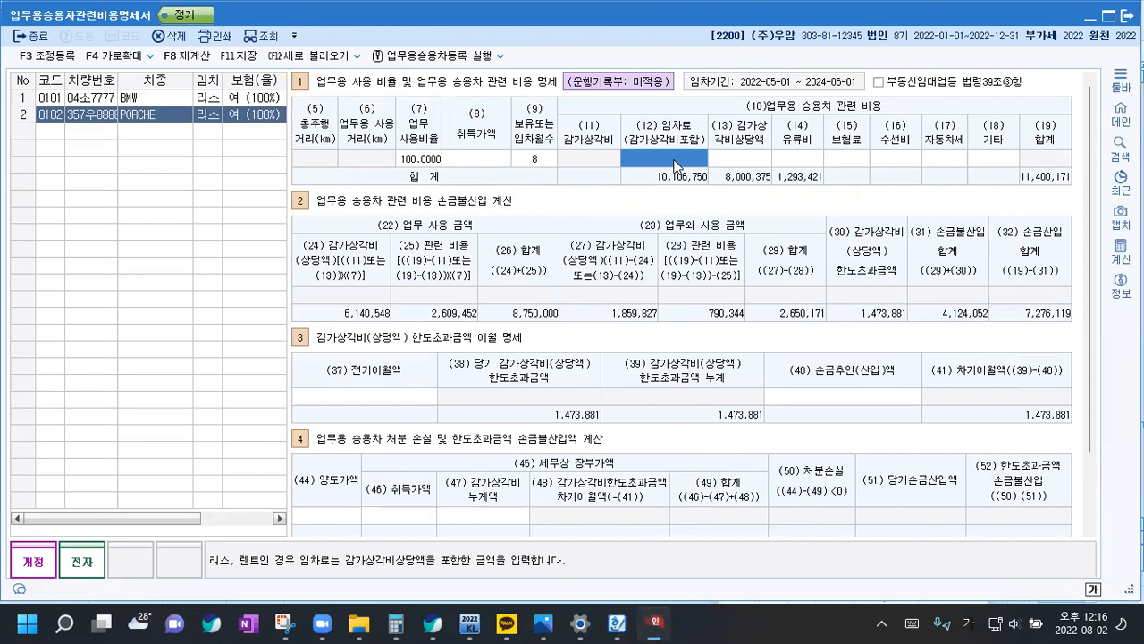
text(17,204,410)
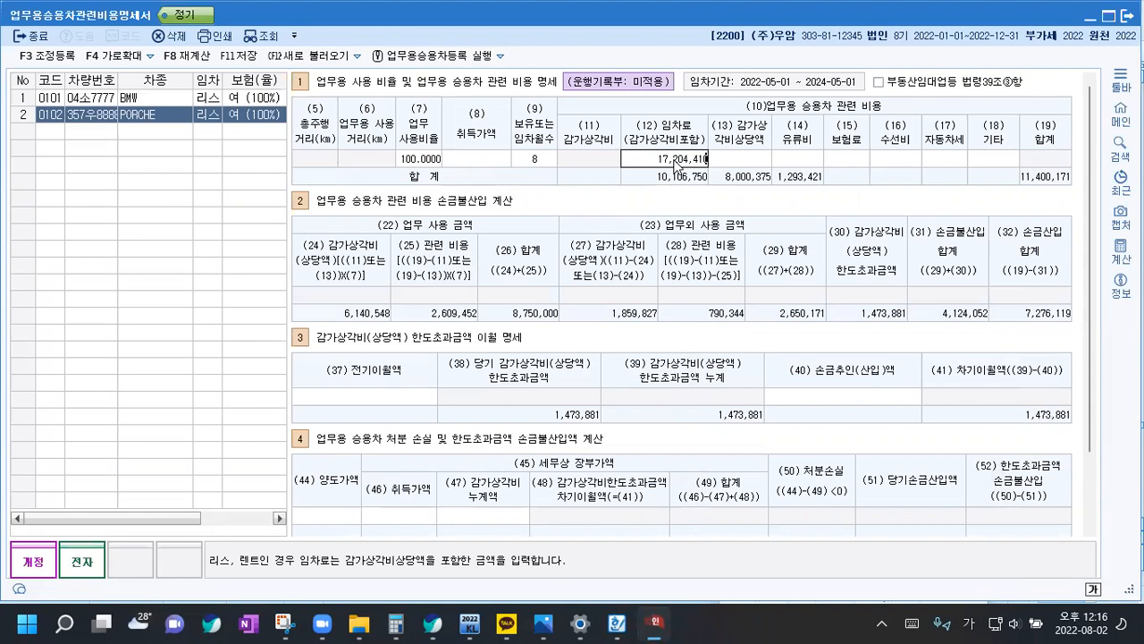
key(Return)
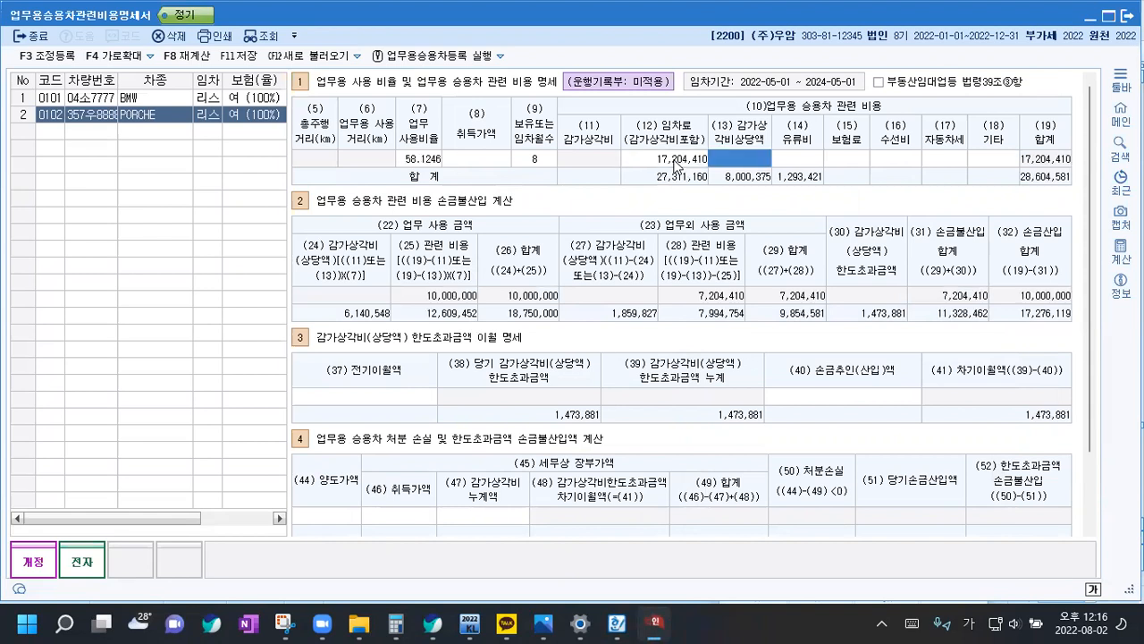
text(16,833,975)
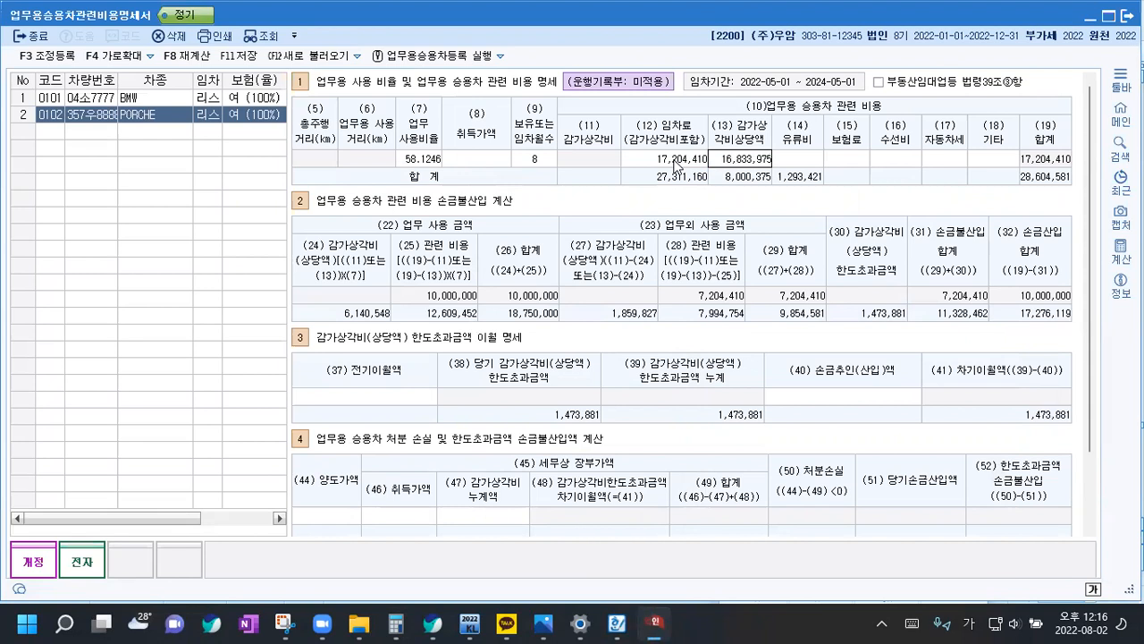
key(Return)
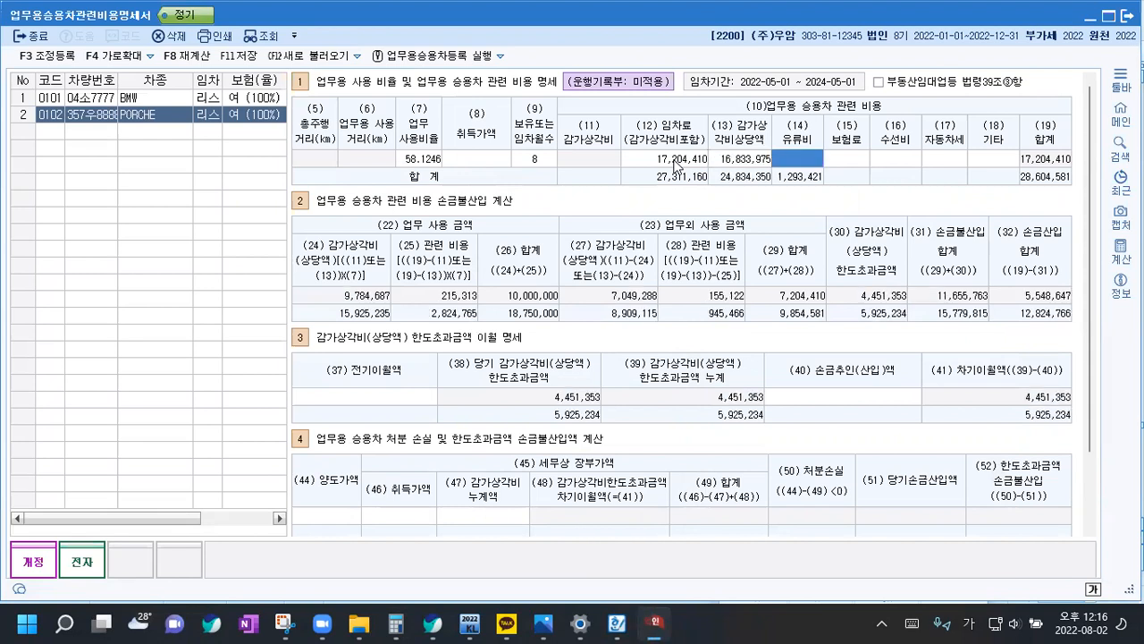
text(1,041,28)
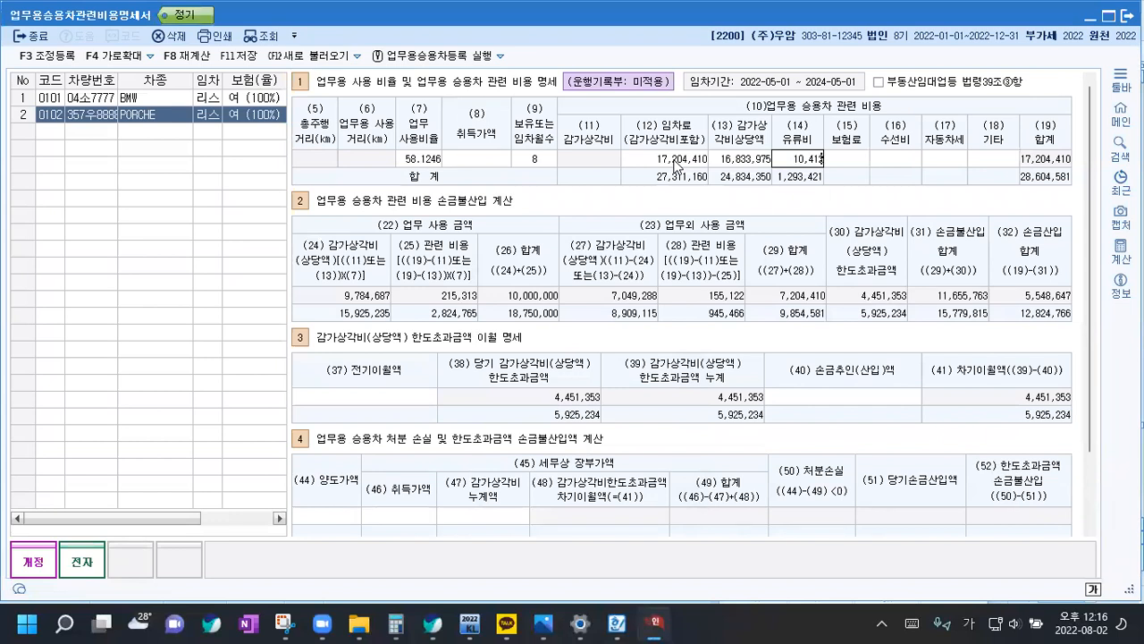
text(2)
key(Return)
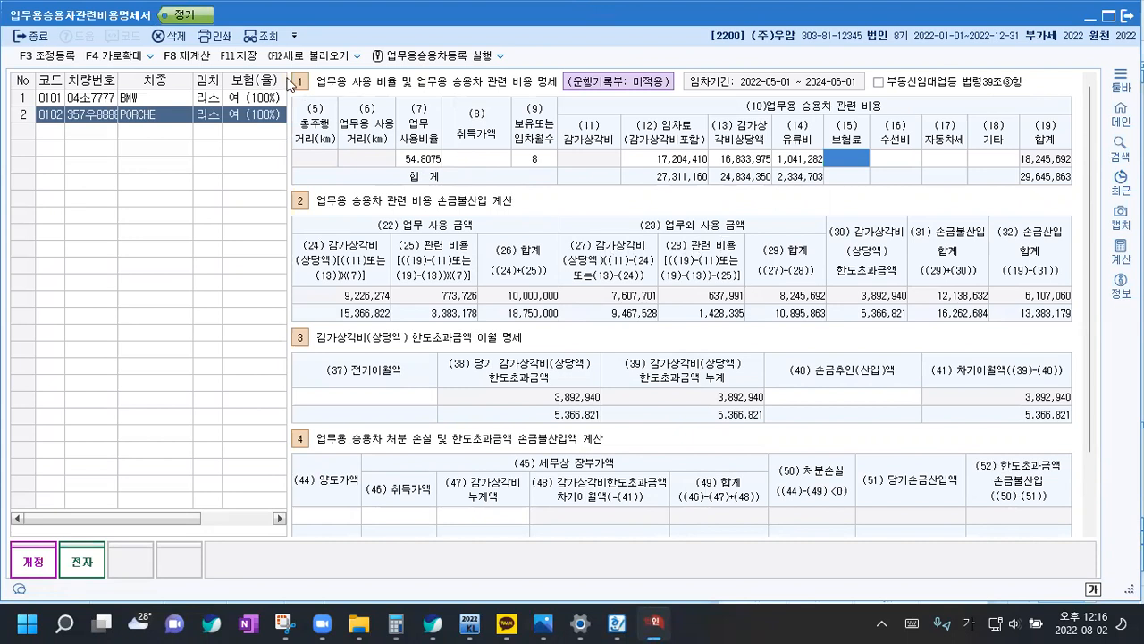
click(238, 56)
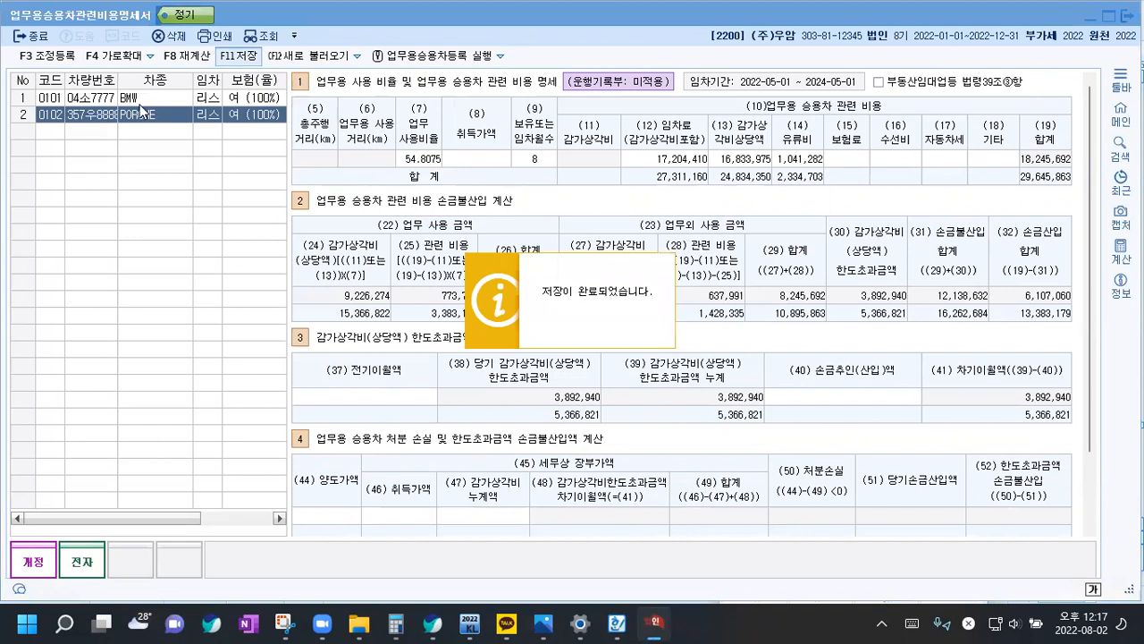
Open the adjustment registration and add 업무미사용분 of 10,895,863 under 익금산입 및 손금불산입 with the income disposition 상여
click(54, 58)
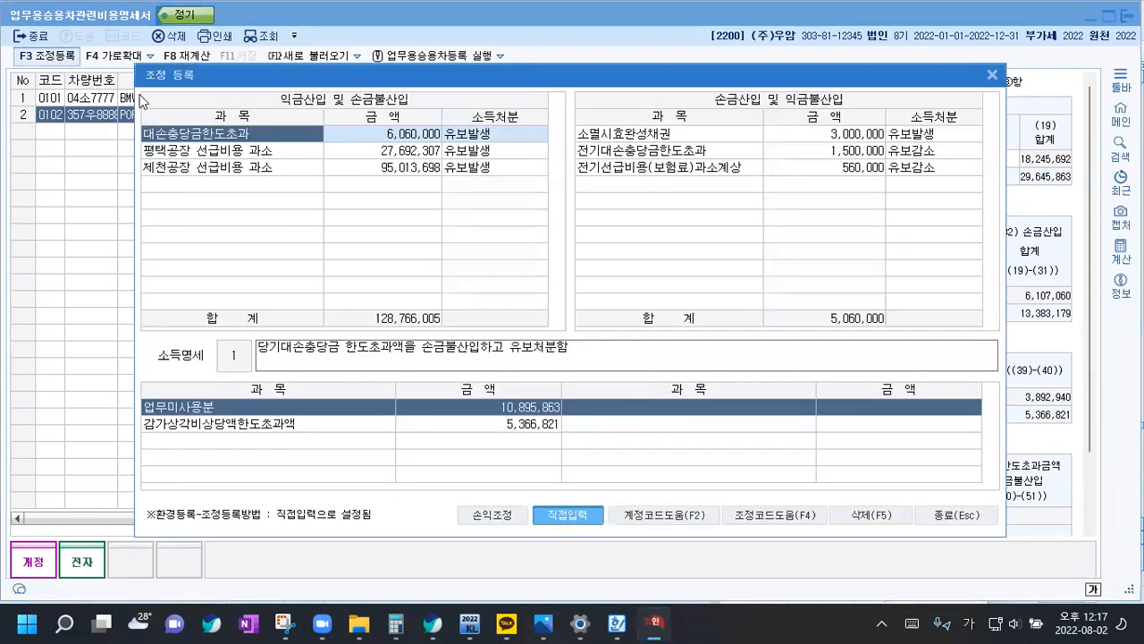
click(199, 184)
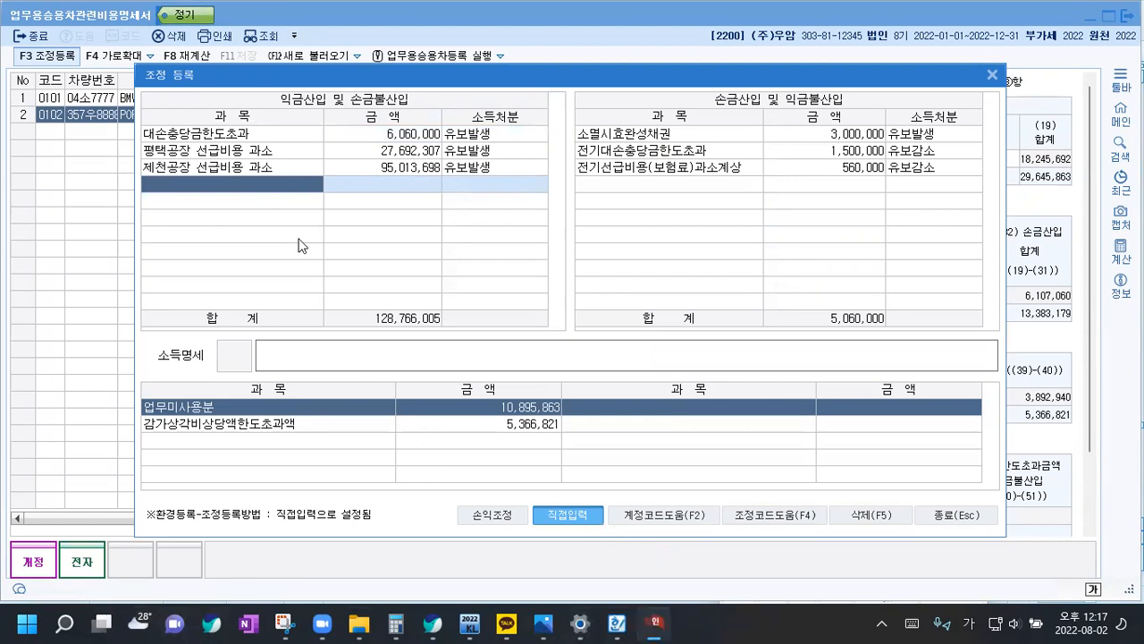
text(업무미)
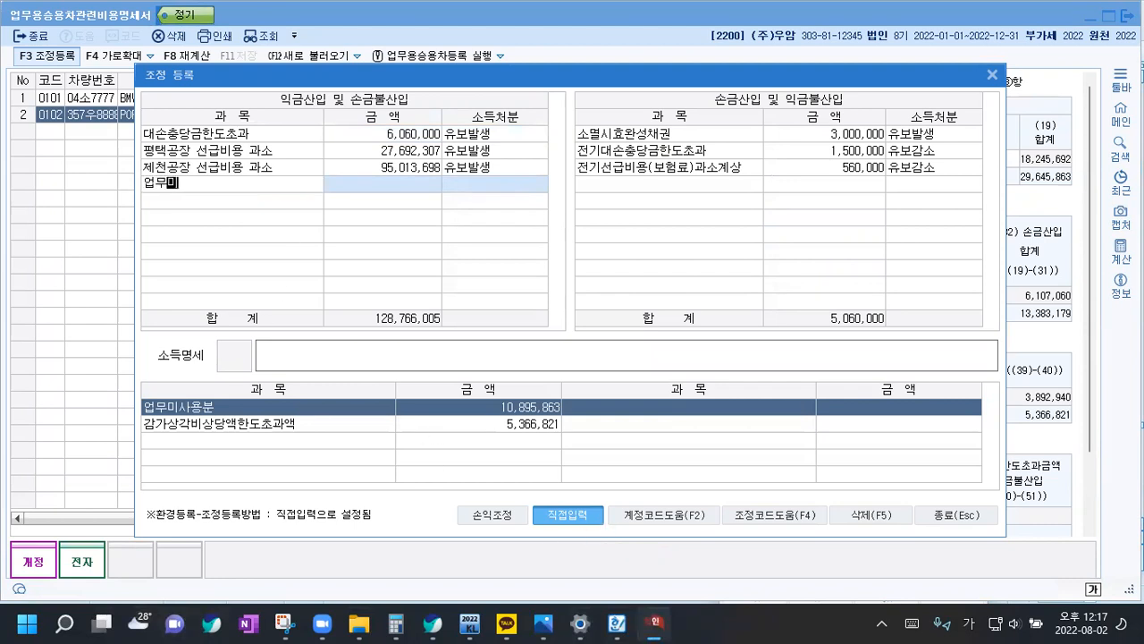
text(사용분)
key(Return)
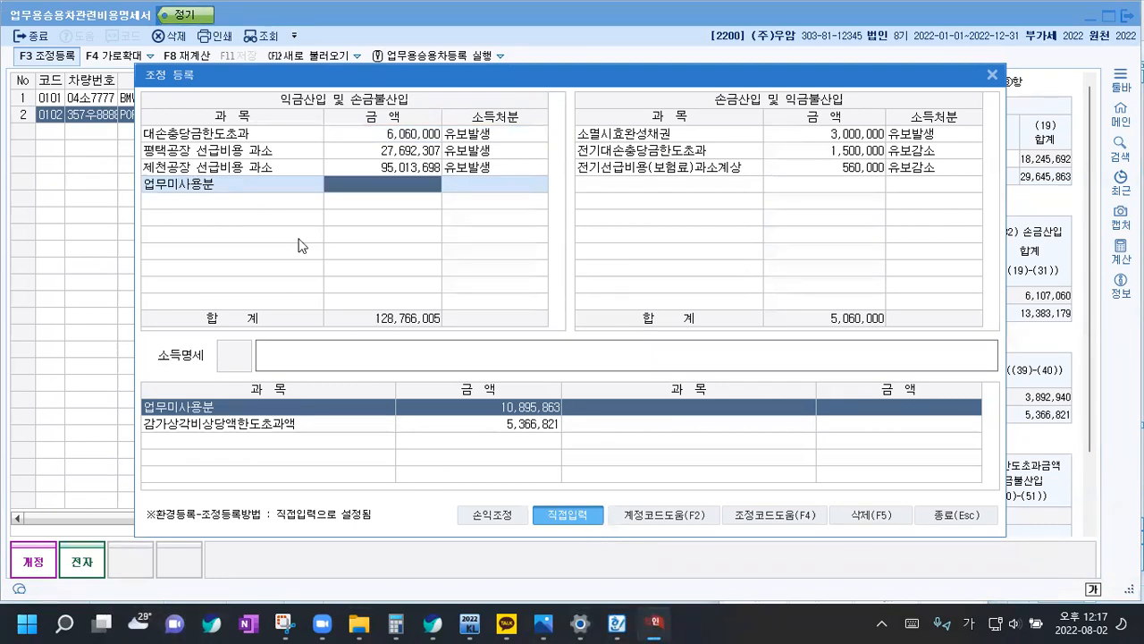
text(10,895,863)
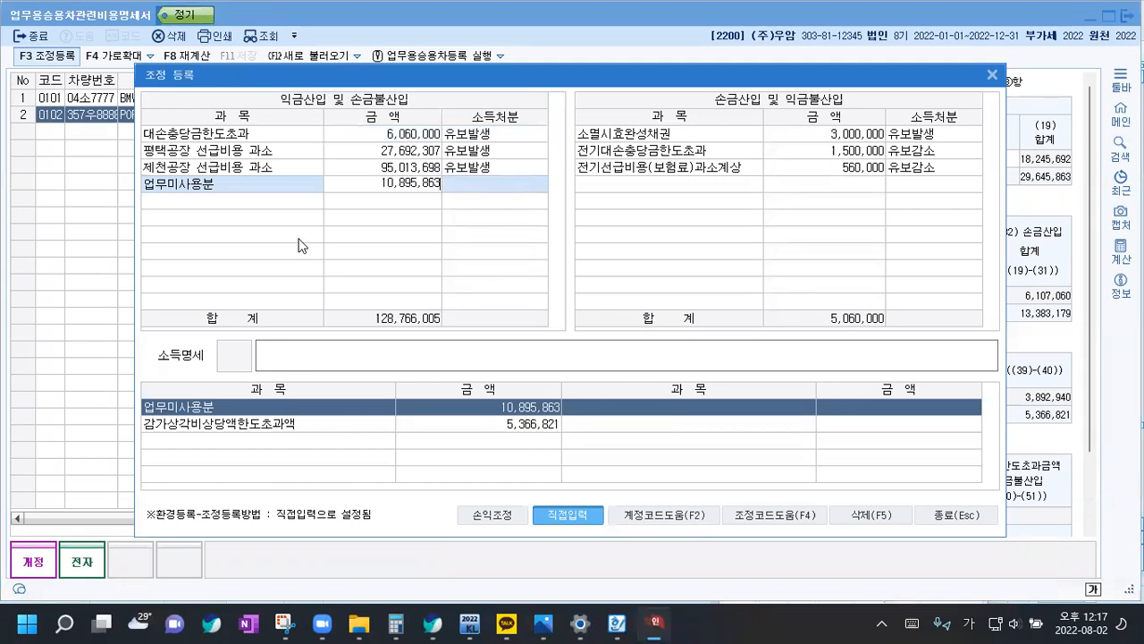
key(Return)
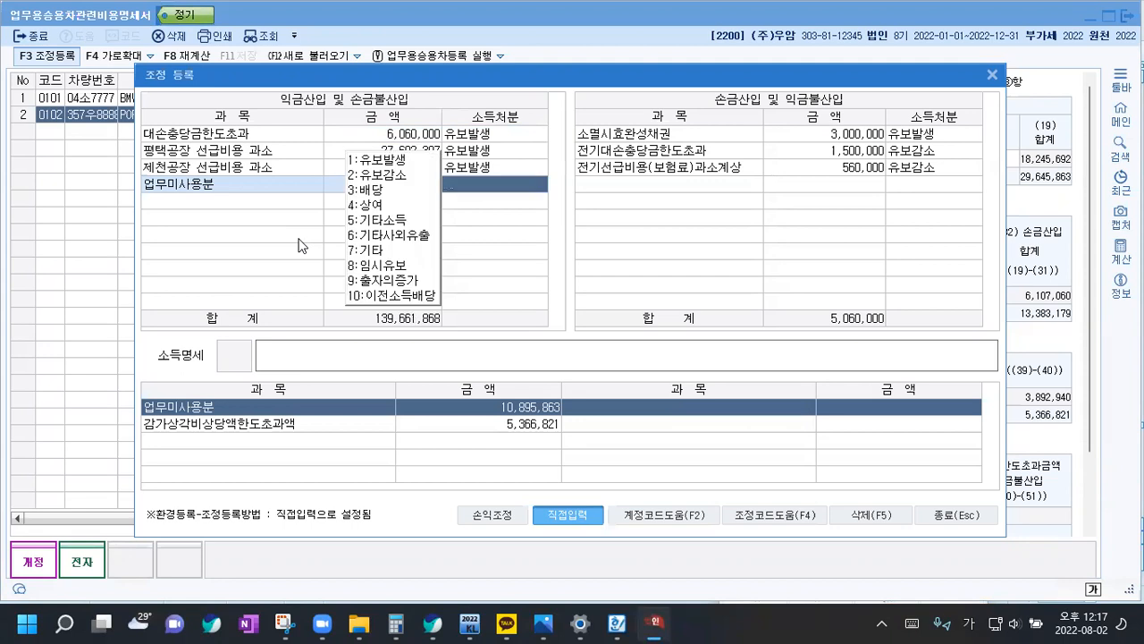
text(4)
key(Return)
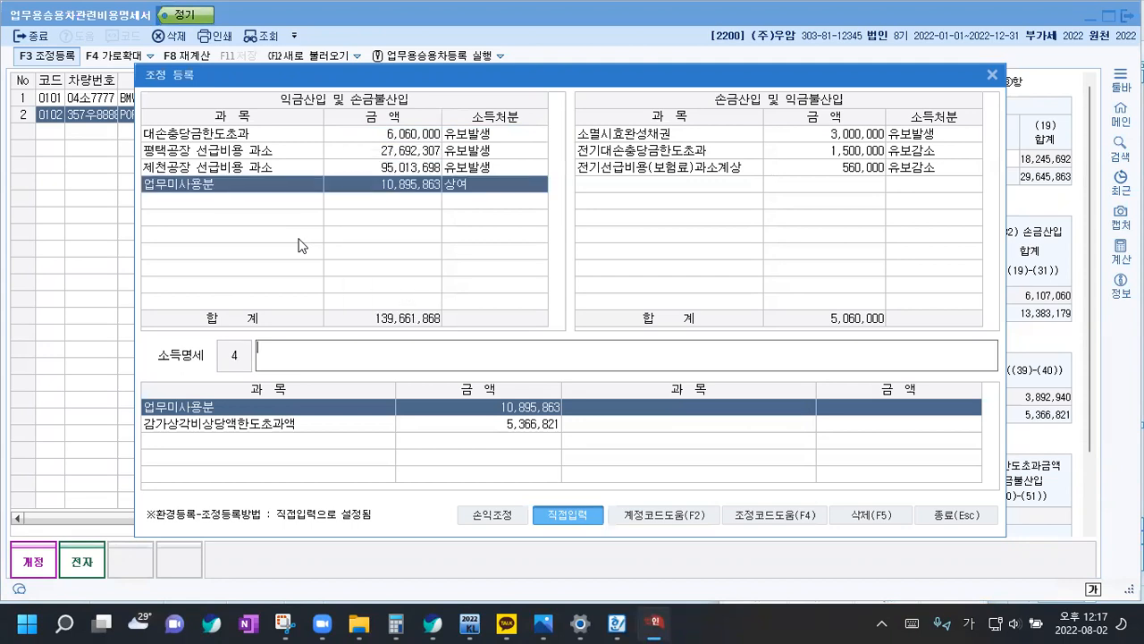
key(Return)
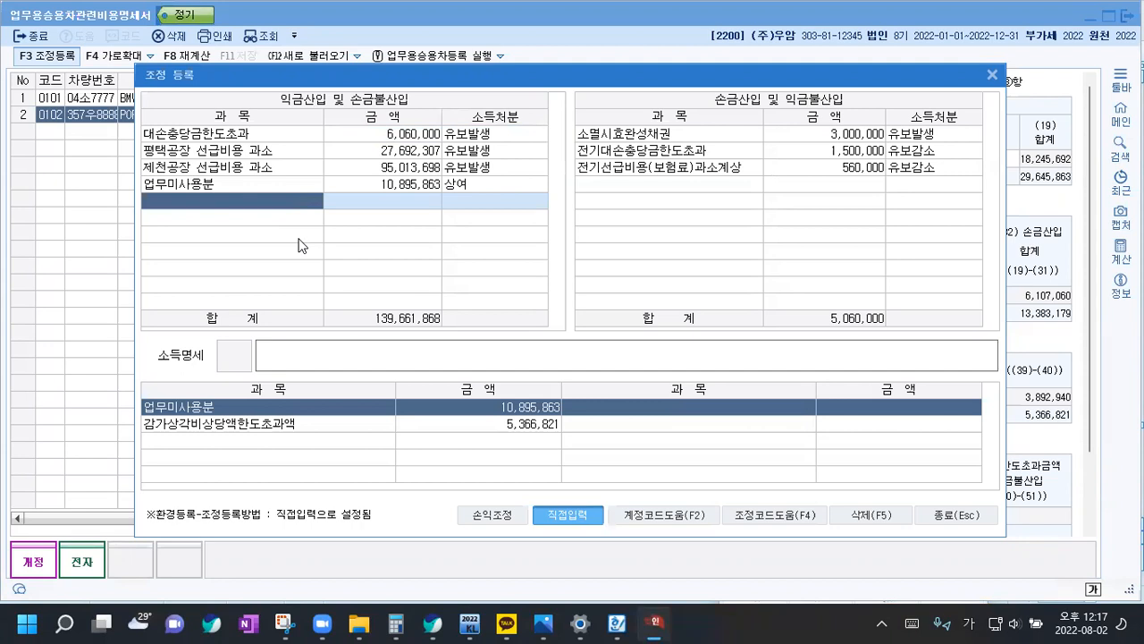
Add 감가상각비상당액한도초과액 of 5,366,821 under 익금산입 및 손금불산입 with the income disposition 기타사외유출, and close the adjustment registration
text(감)
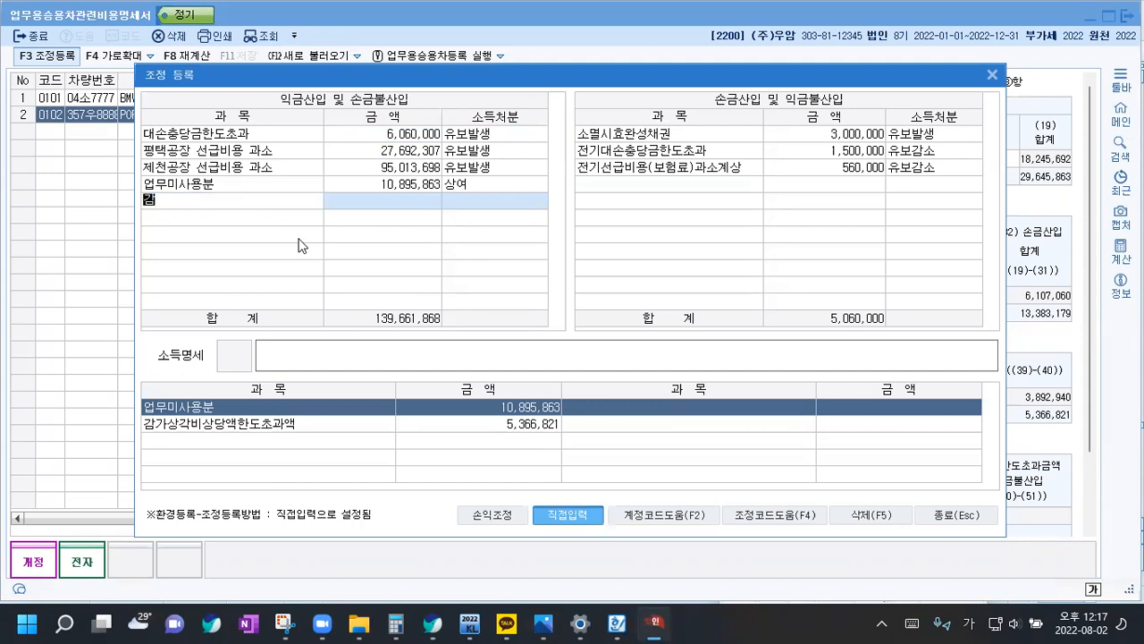
text(가상각비상당액한도초과액)
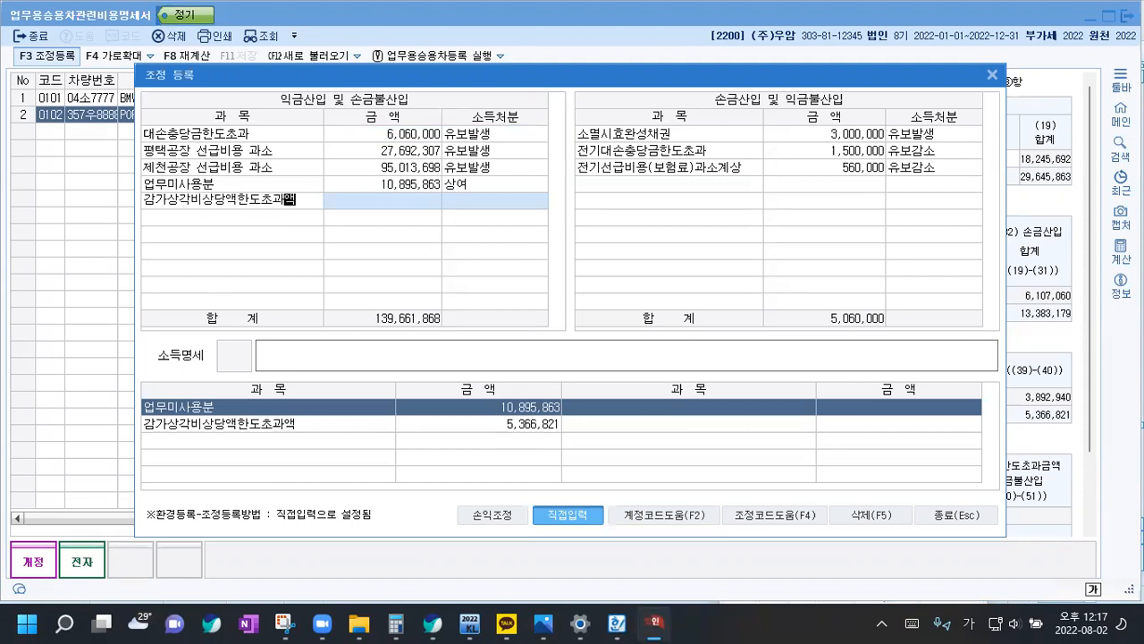
key(Return)
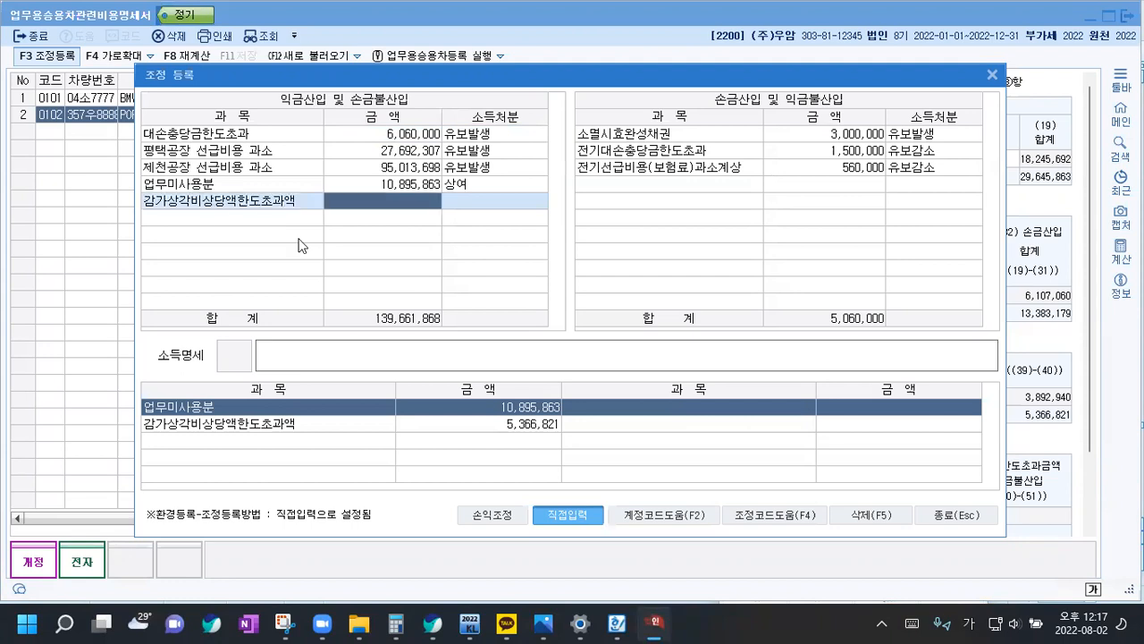
text(5,366,821)
key(Return)
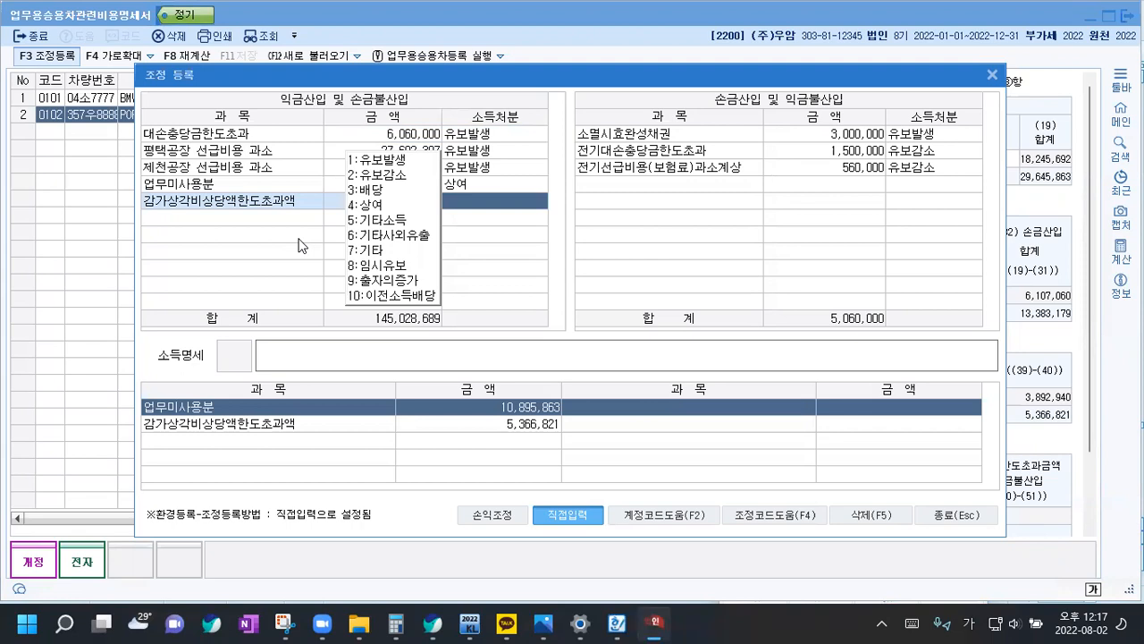
key(6)
key(Return)
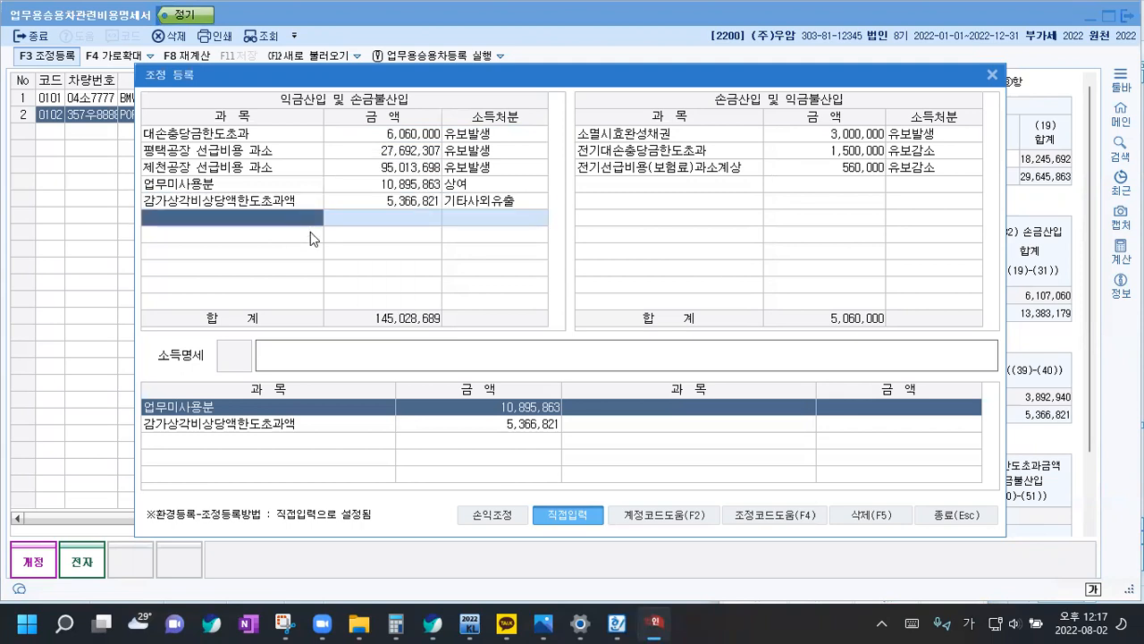
click(977, 513)
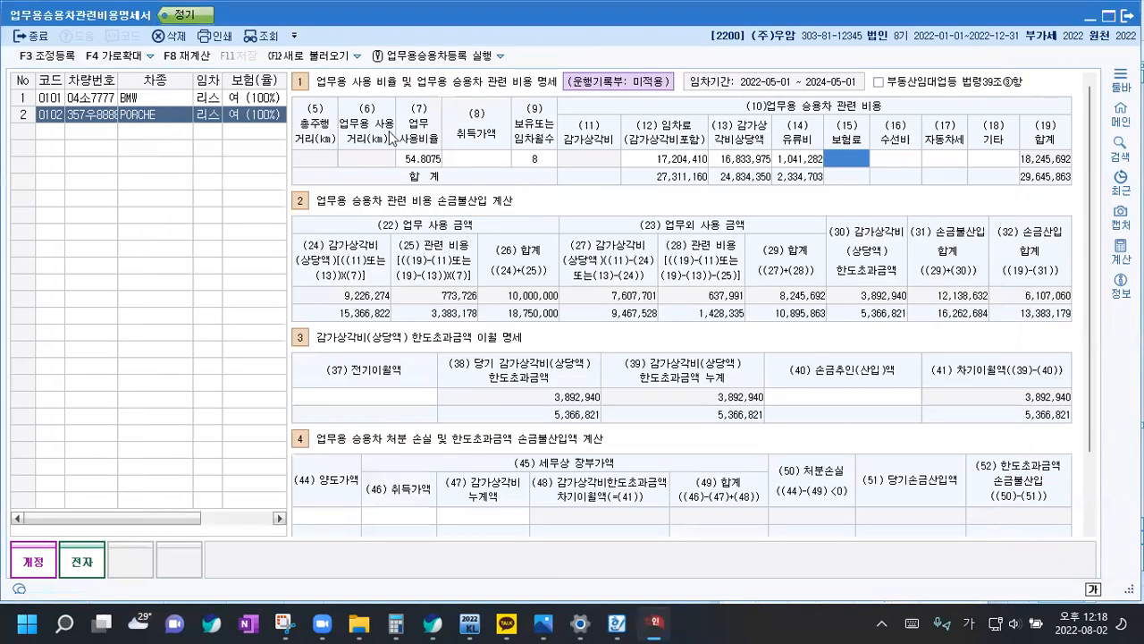
Bring up the BMW's figures and prorate the 15,000,000 annual limit for 7 of 12 months in the Calculator
click(147, 101)
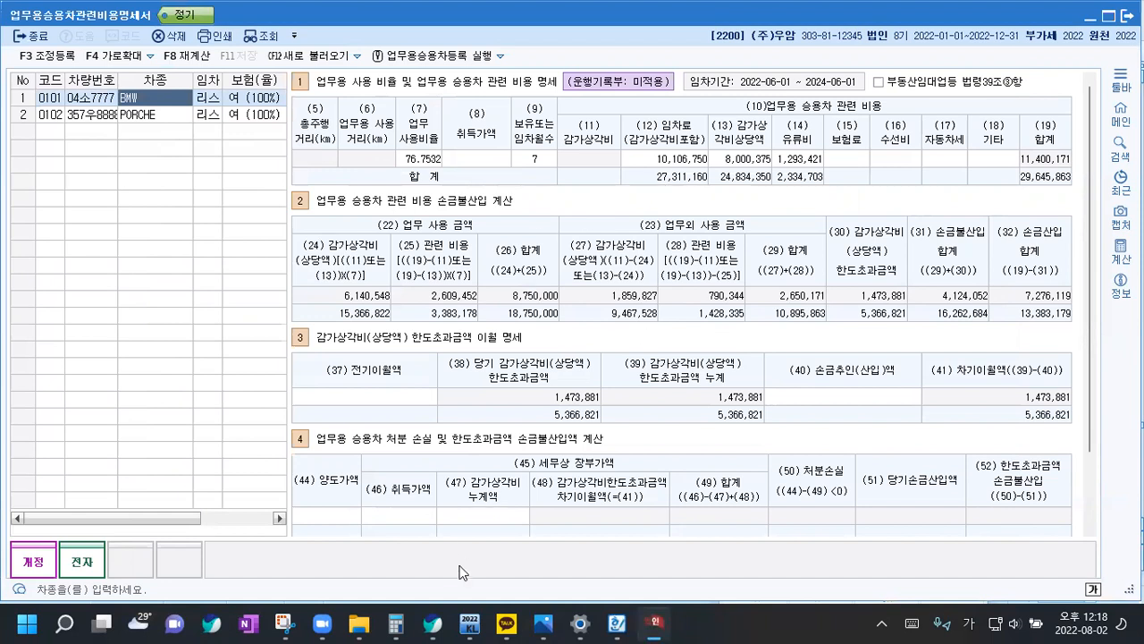
click(394, 623)
text(15,000,000)
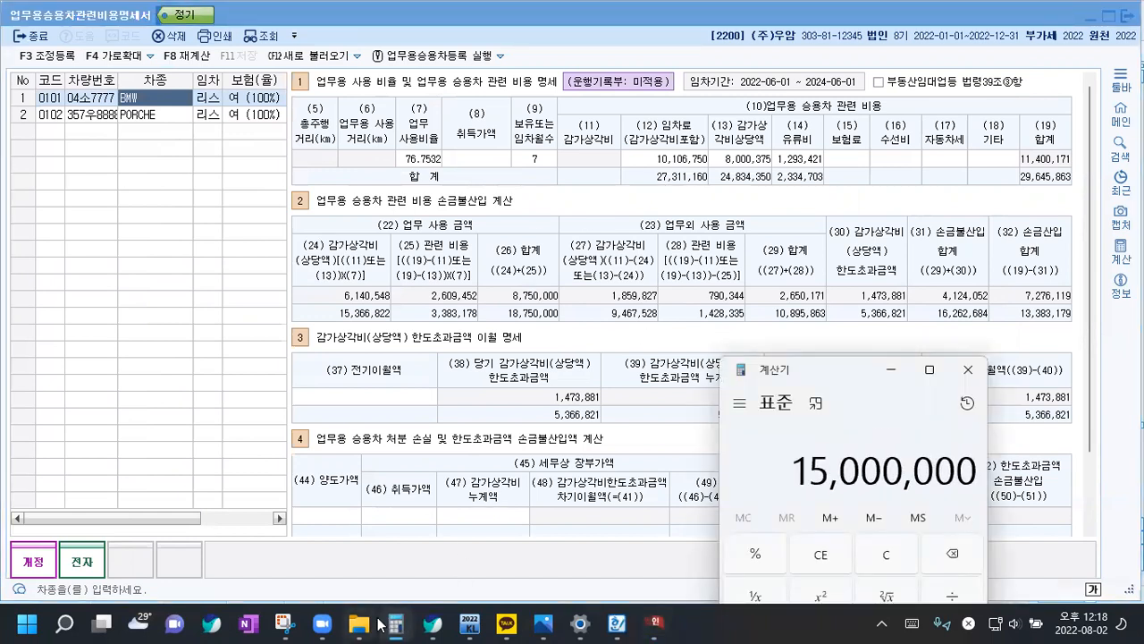
key(asterisk)
text(7)
key(slash)
text(12)
key(Return)
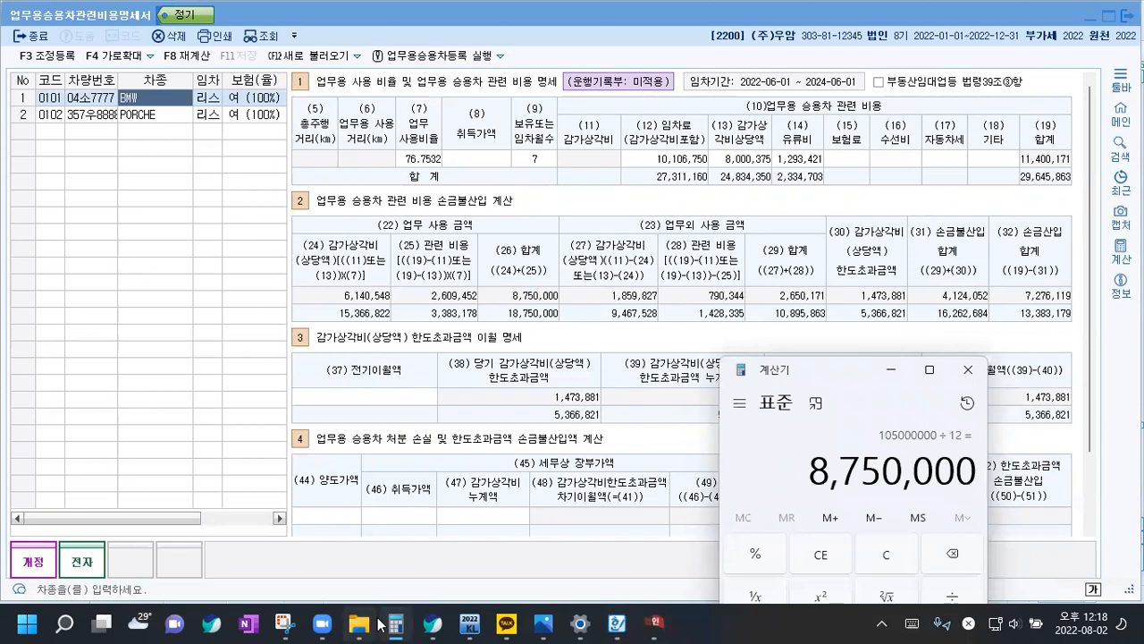
Divide the BMW's prorated limit by its total vehicle cost of 11400171 to check the business use ratio
key(plus)
text(11400)
text(171)
key(Return)
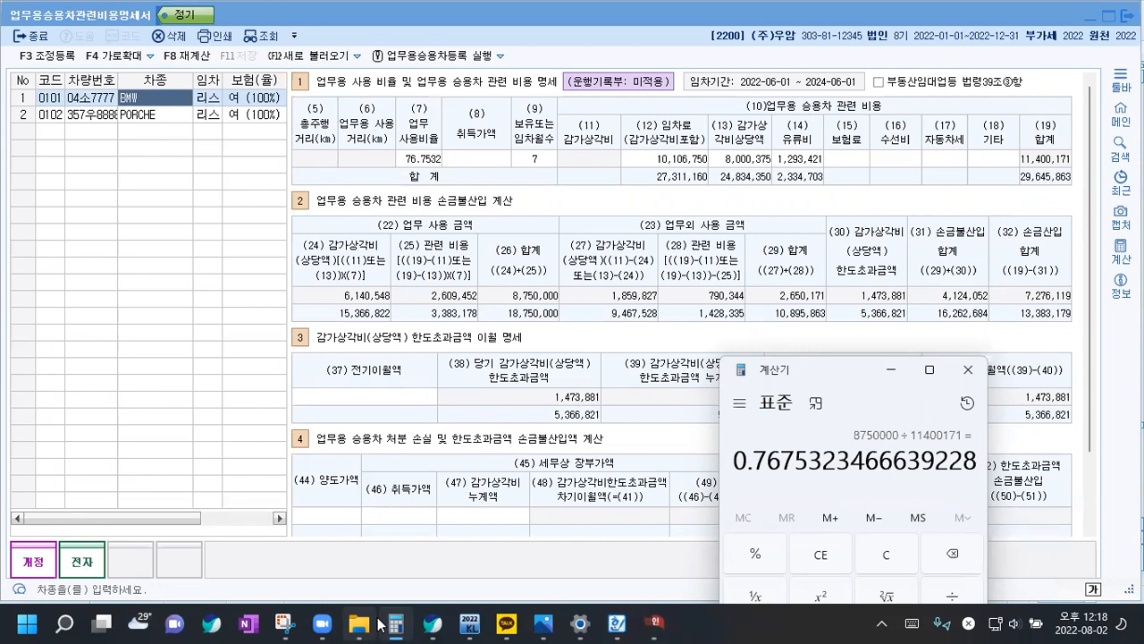
Prorate the 15,000,000 annual limit for 8 of 12 months in the Calculator for the PORCHE
text(150000000)
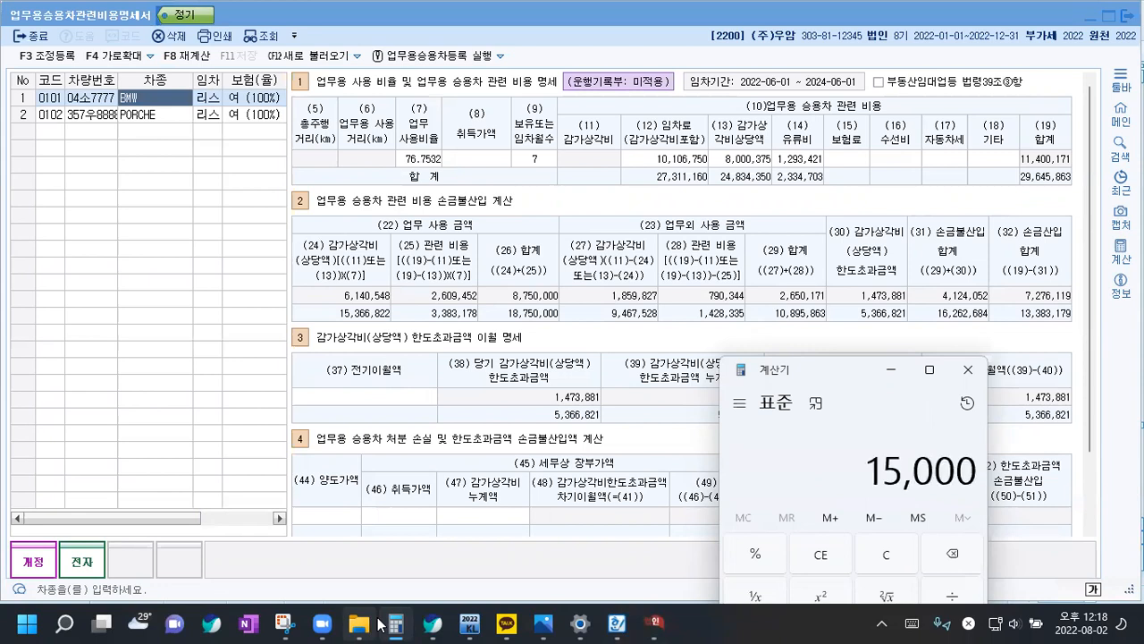
key(BackSpace)
text(*8/)
text(12)
key(Return)
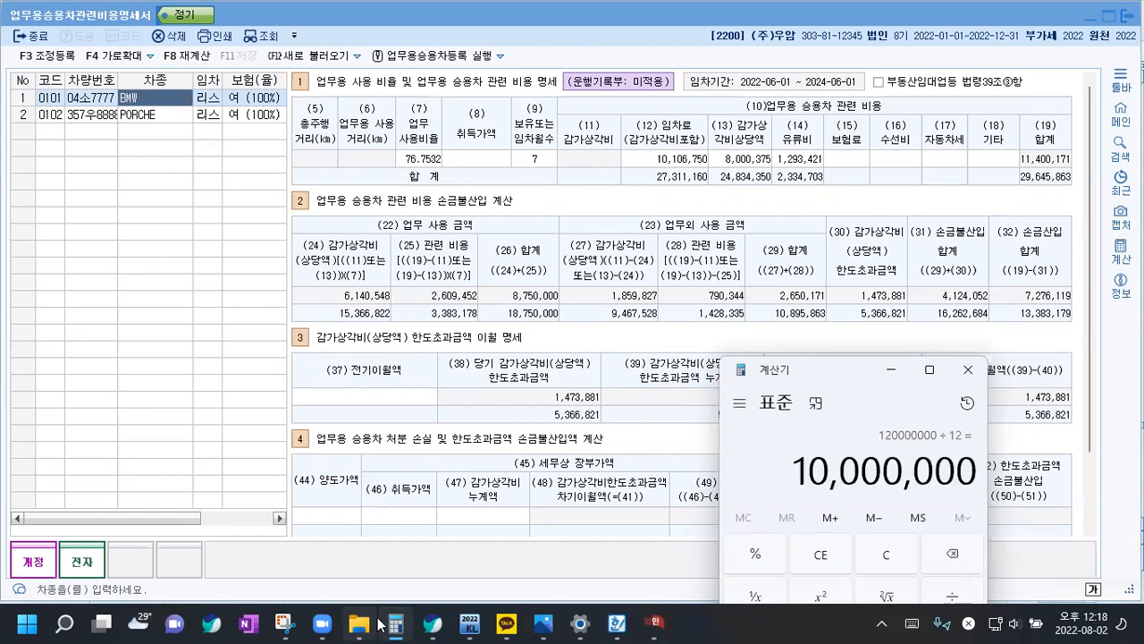
Divide the PORCHE's prorated limit by its total vehicle cost of 18245692 and put the Calculator away
text(/)
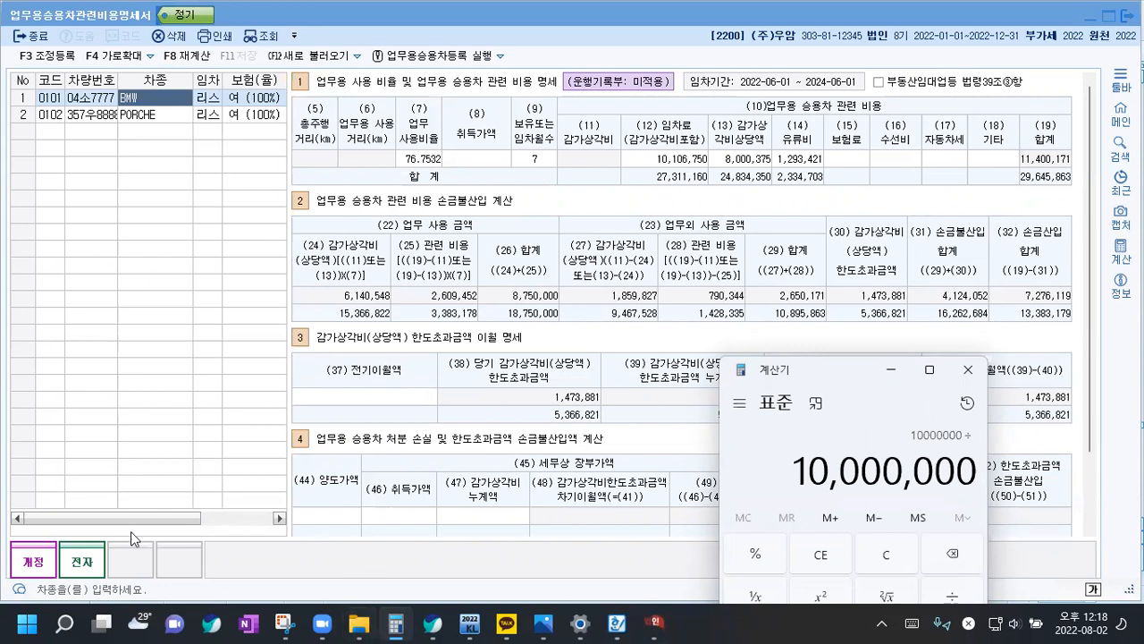
click(159, 119)
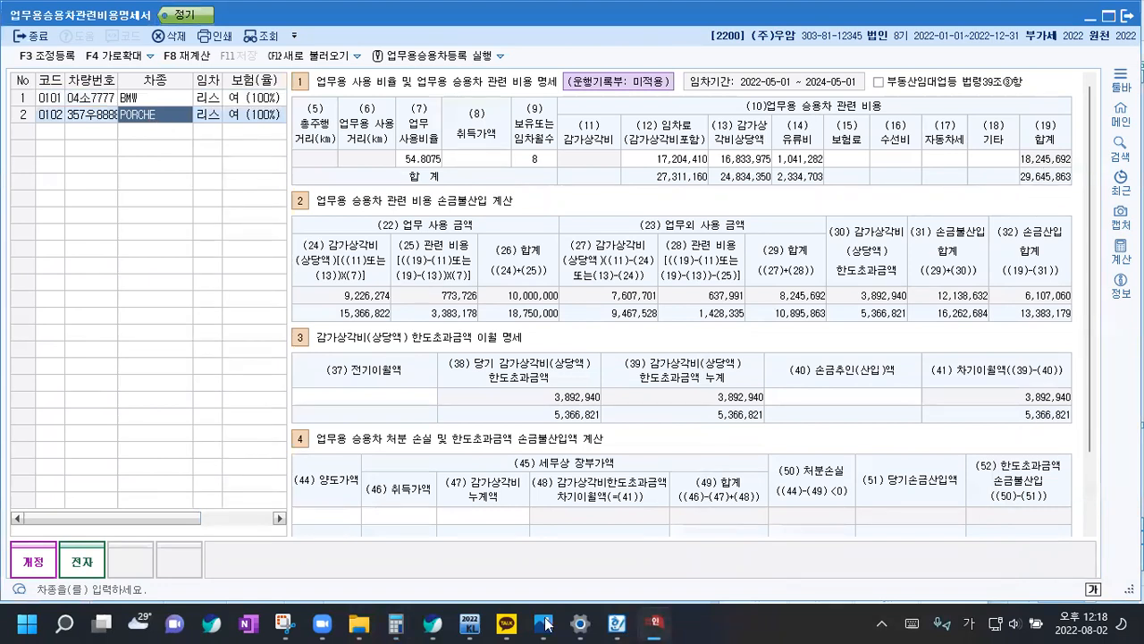
click(396, 623)
text(+1824)
text(5)
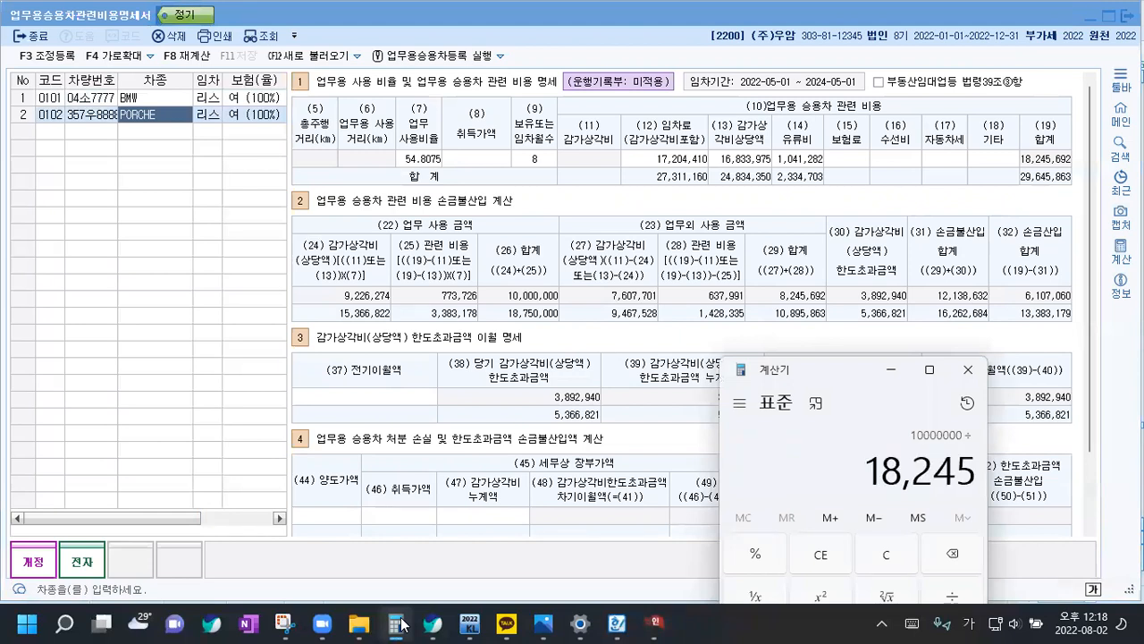
text(6)
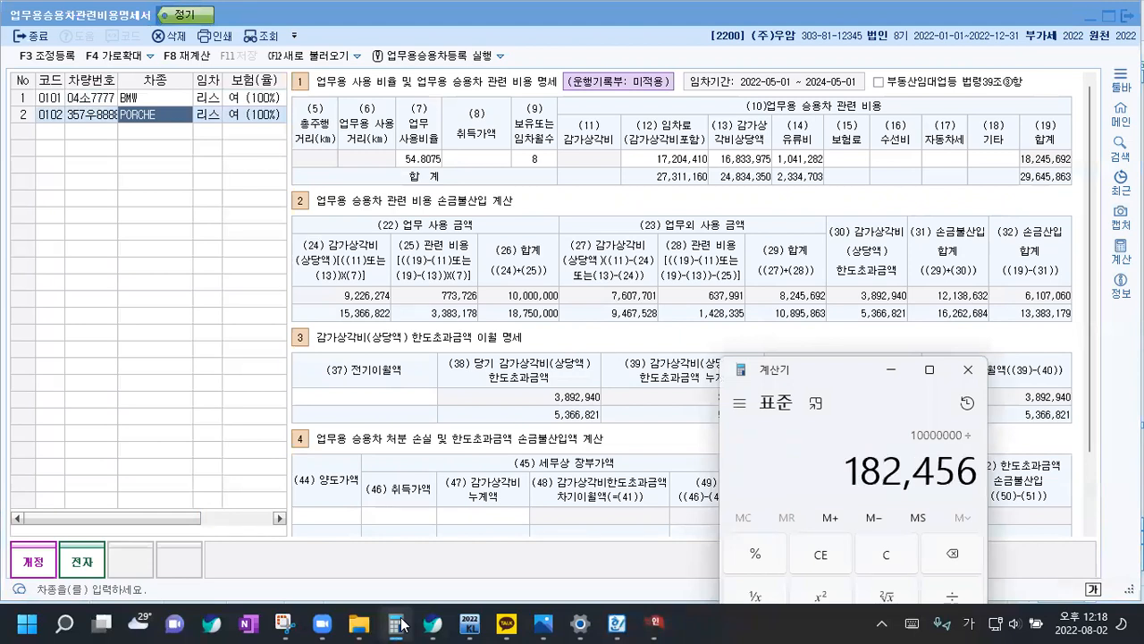
text(92)
key(Return)
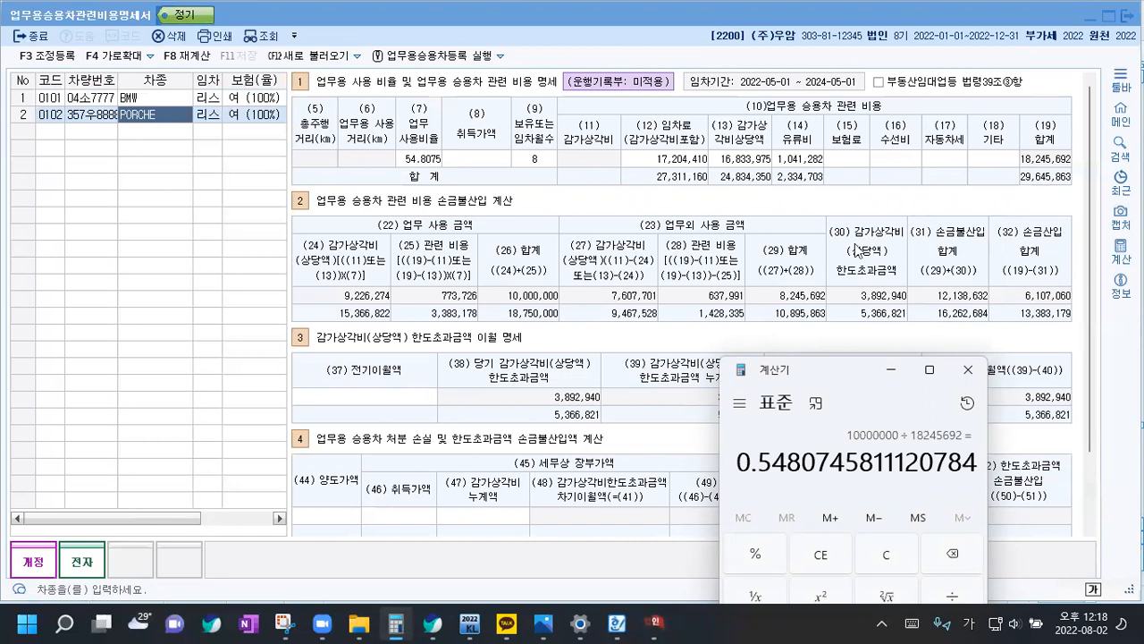
drag(854, 369, 844, 177)
click(880, 363)
click(881, 183)
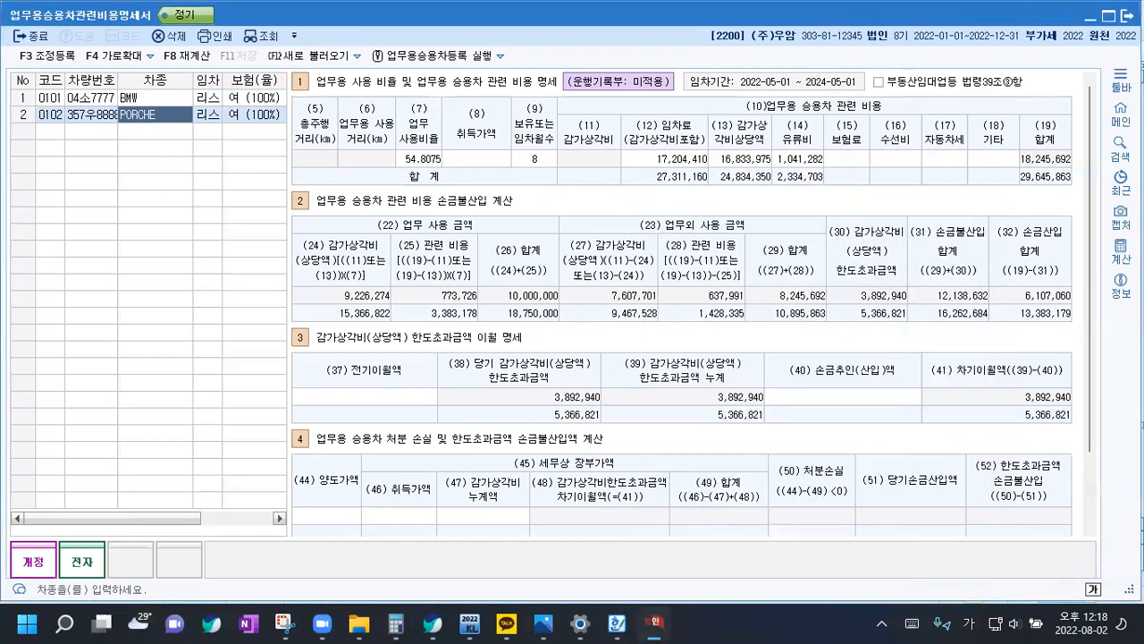
Leave the vehicle expense statement and go to question [4] on the 자본금과적립금조정명세서 in the Hangul answer document
key(Escape)
scroll(309, 519, down, 8)
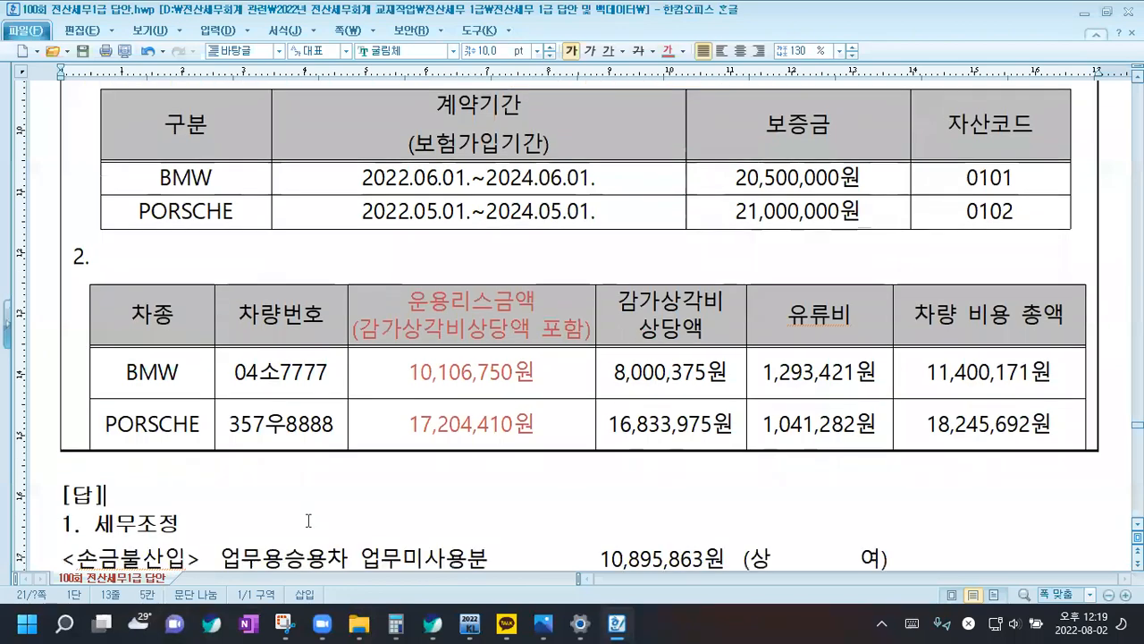
scroll(325, 427, down, 15)
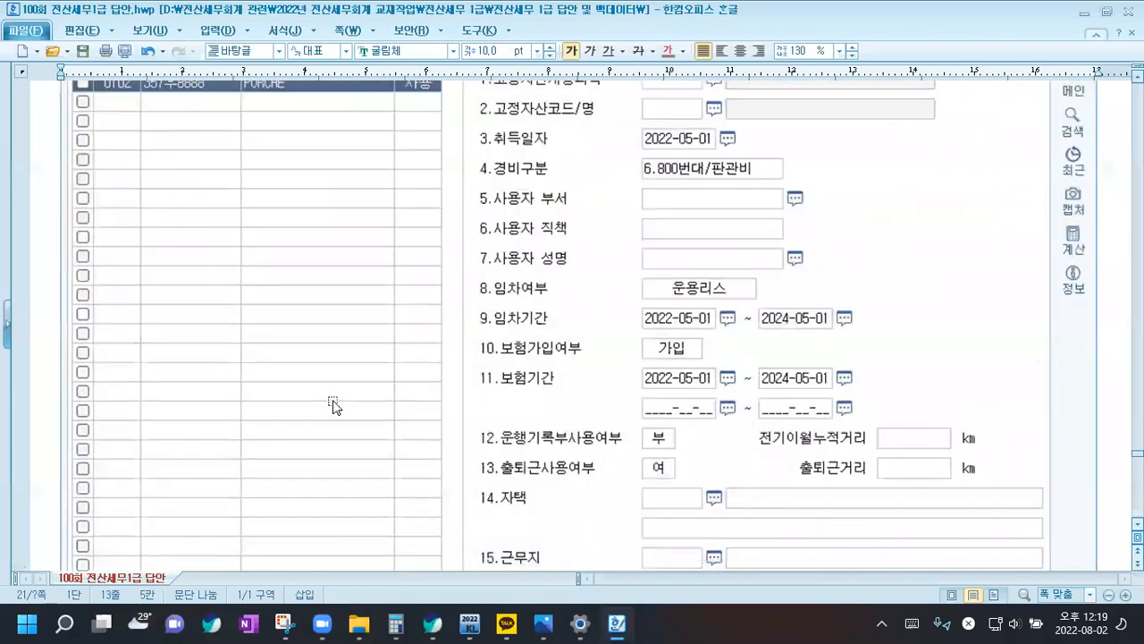
scroll(344, 402, down, 10)
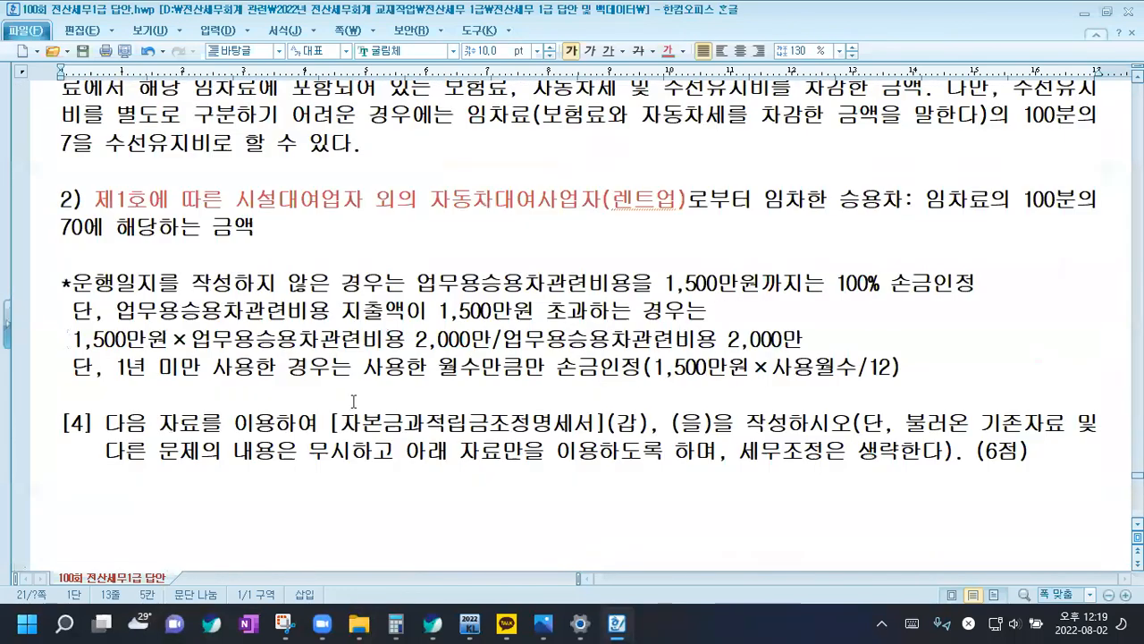
scroll(354, 401, up, 1)
scroll(356, 407, down, 3)
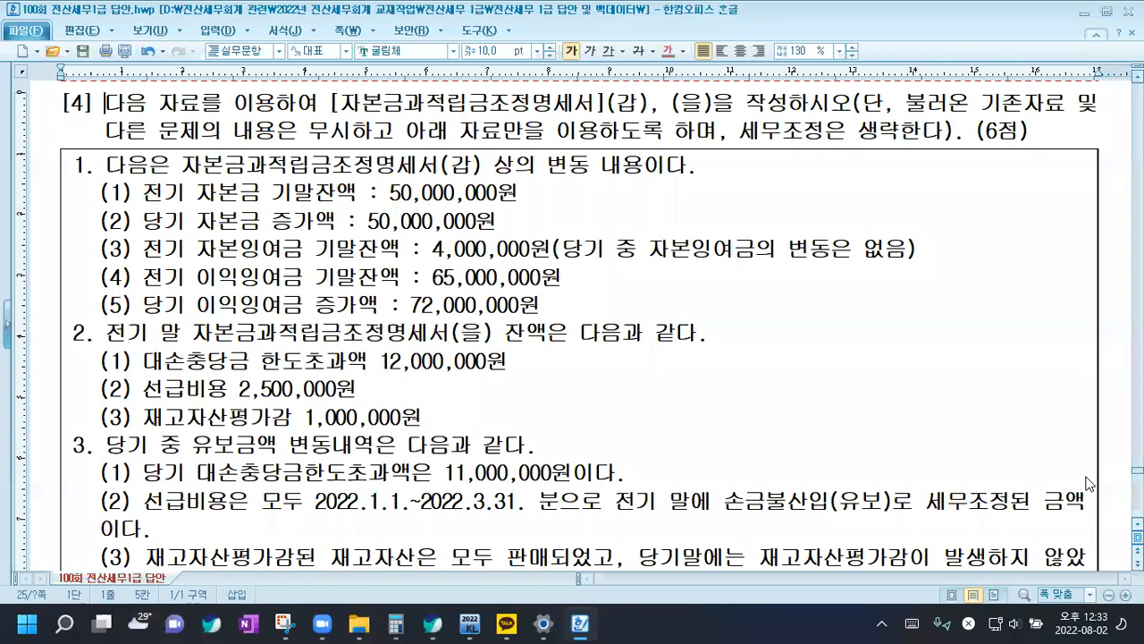
Insert a blank line after each of the numbered sections 1, 2 and 3 in question [4]'s data box
click(339, 112)
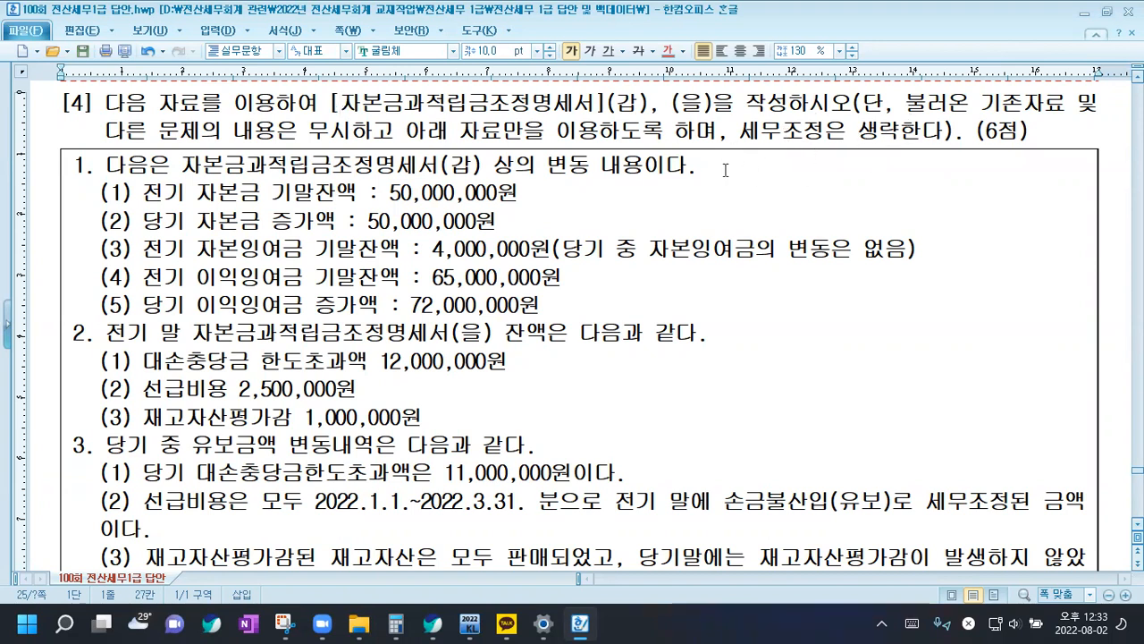
scroll(431, 265, down, 2)
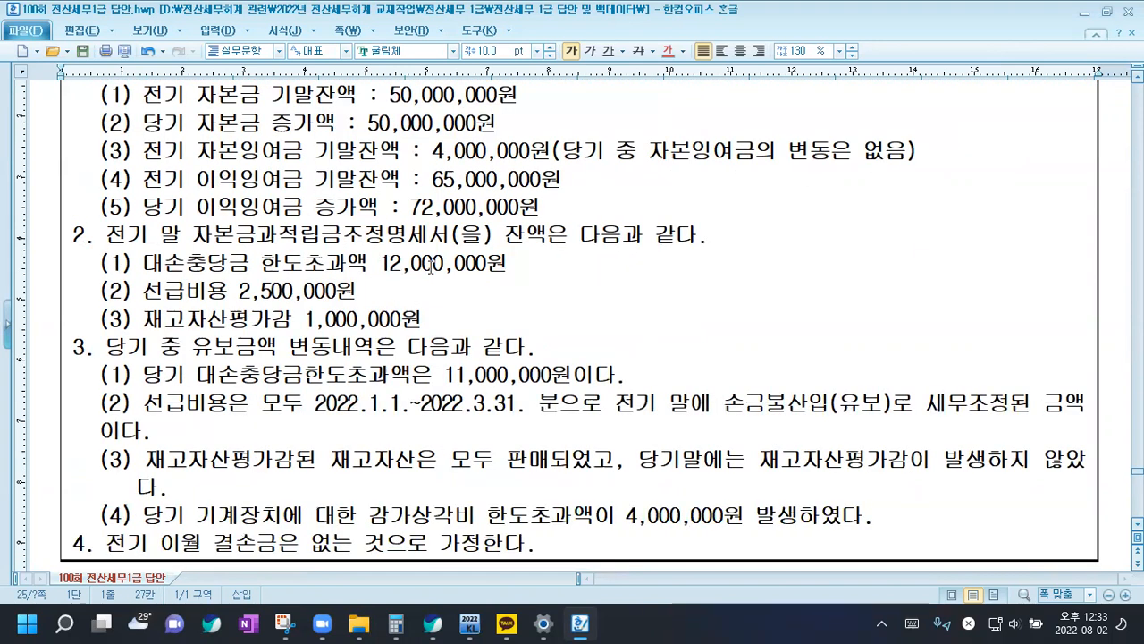
click(595, 205)
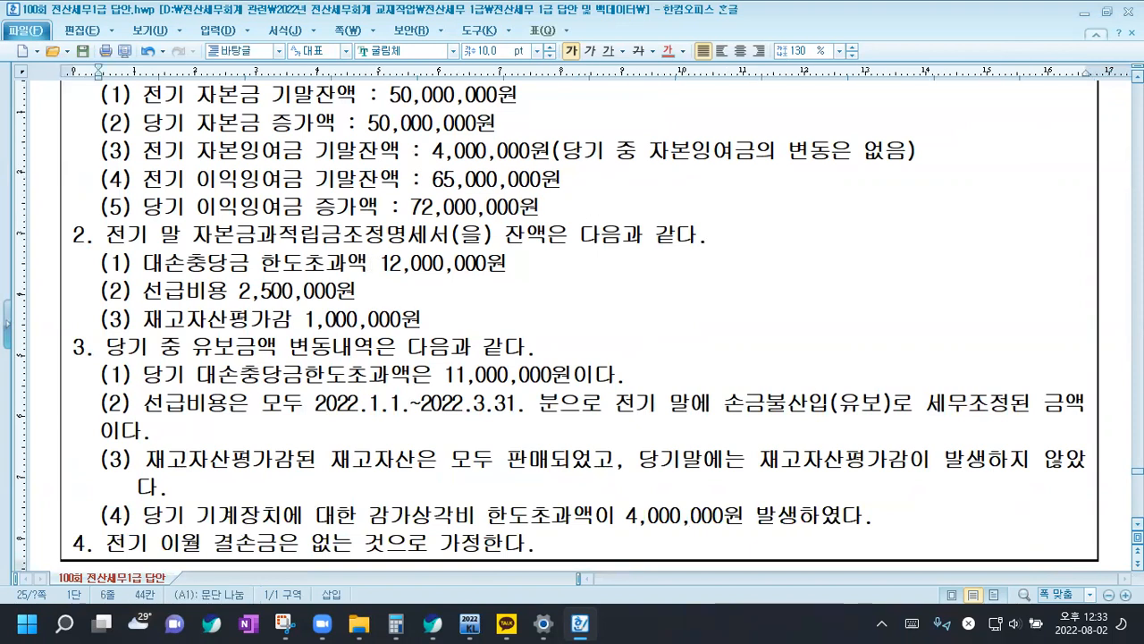
key(Return)
click(474, 341)
key(Return)
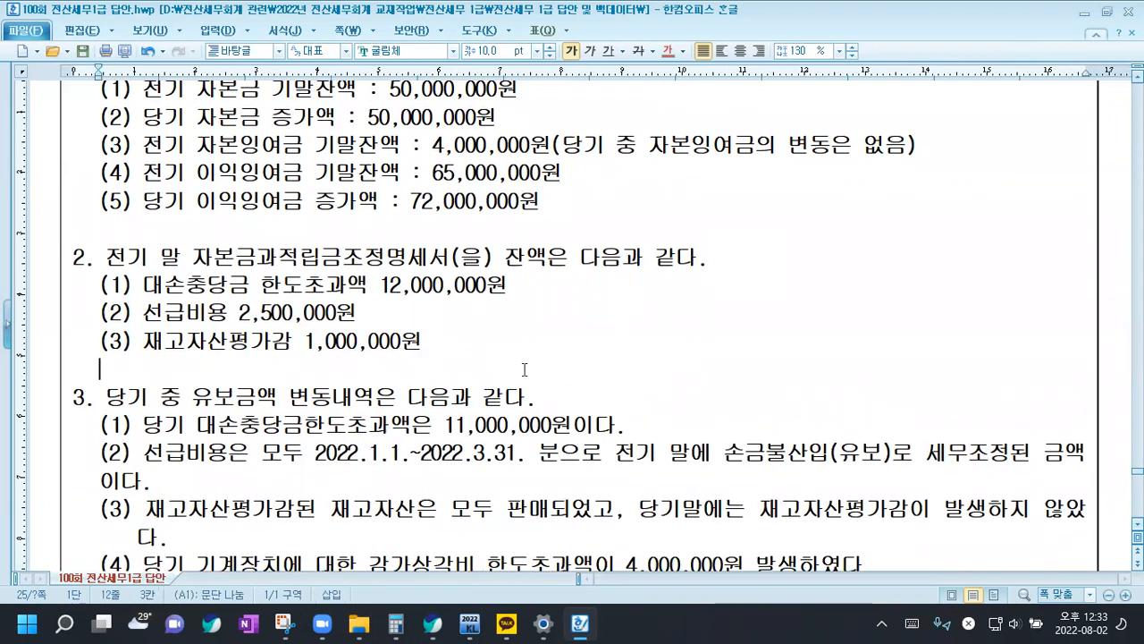
scroll(525, 369, down, 1)
click(892, 471)
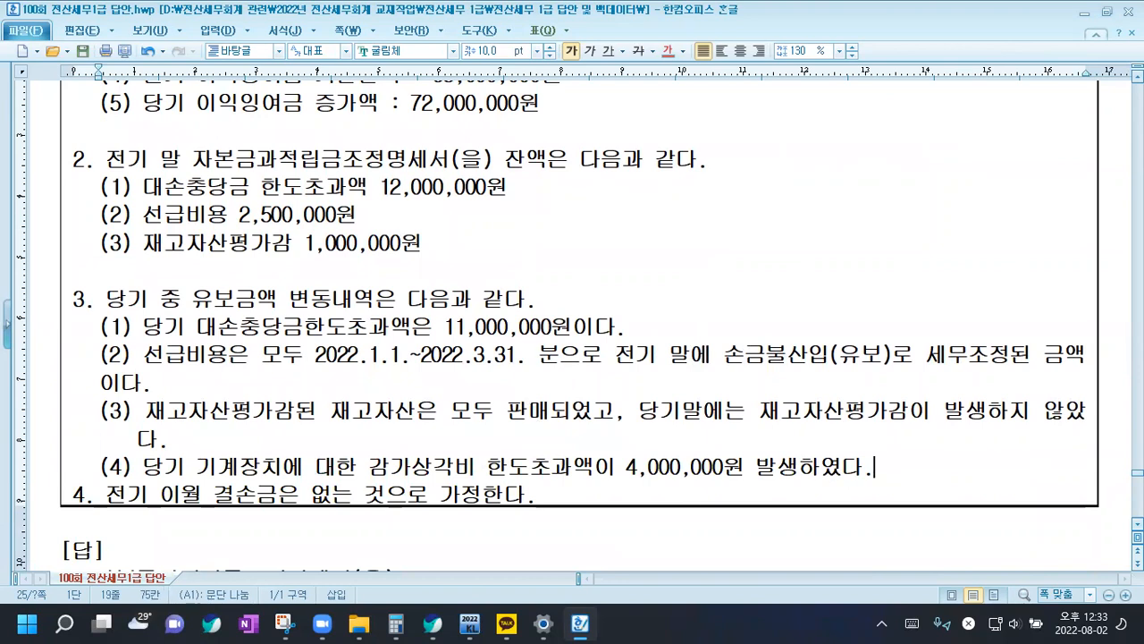
key(Return)
Review section 1 of question [4], marking the 자본금, 자본잉여금 and 이익잉여금 items for the 자본금과적립금조정명세서(갑)
scroll(452, 394, up, 1)
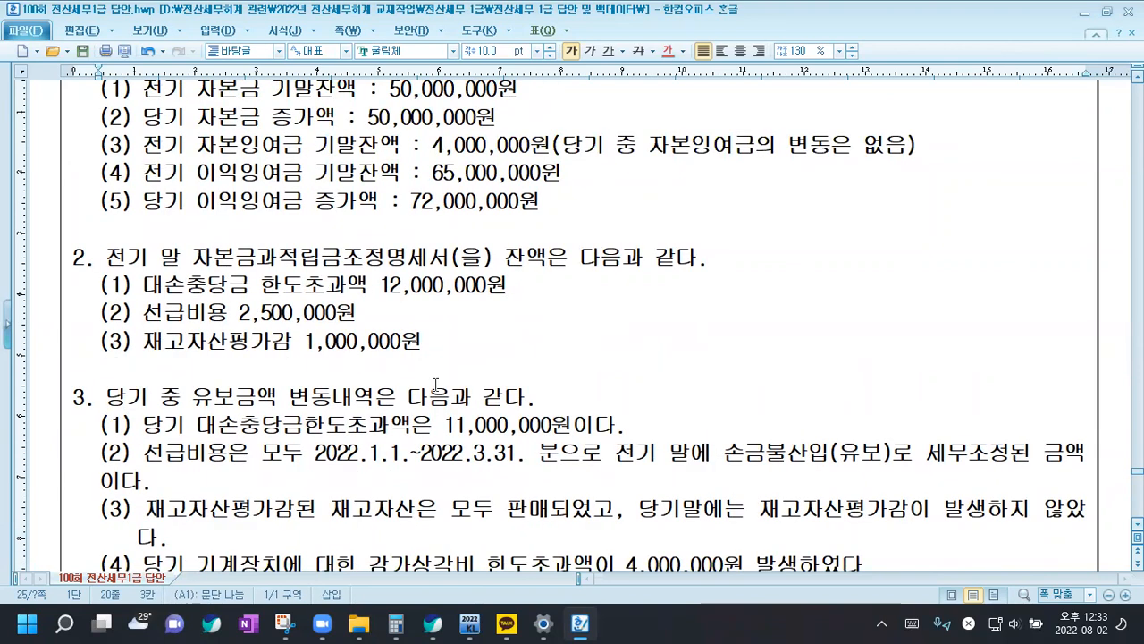
scroll(405, 413, up, 2)
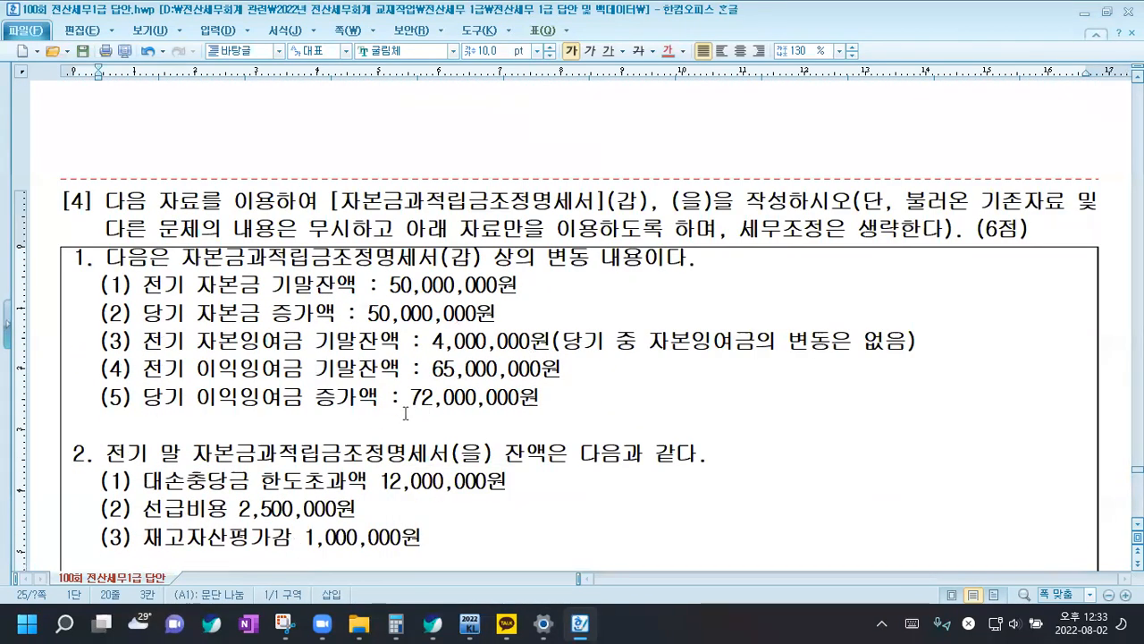
scroll(405, 413, down, 1)
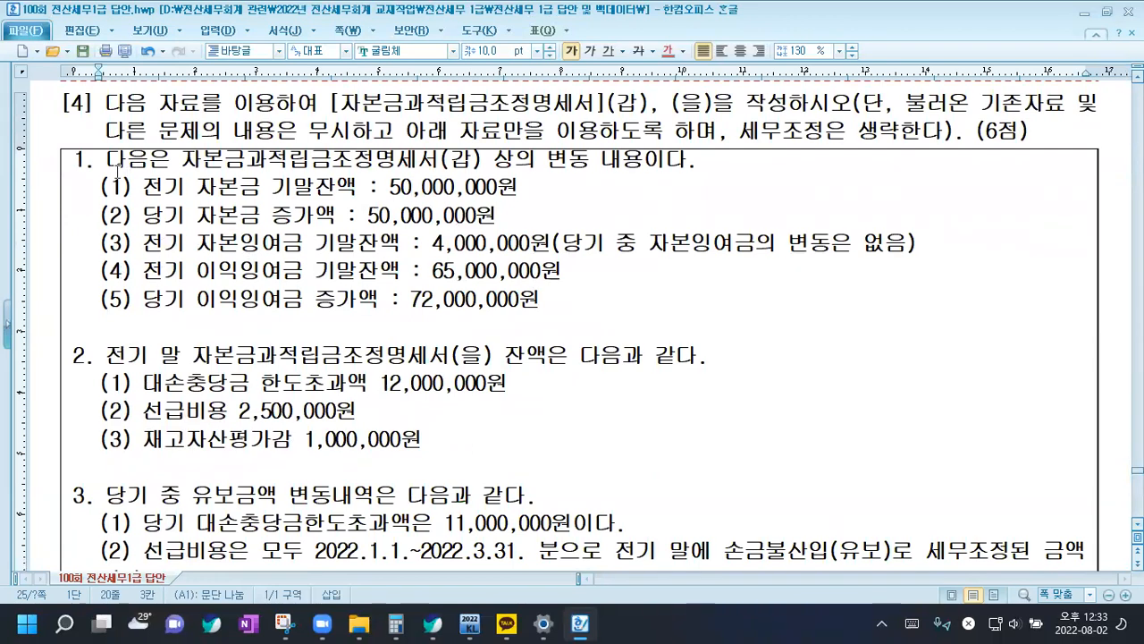
click(108, 161)
drag(106, 161, 464, 154)
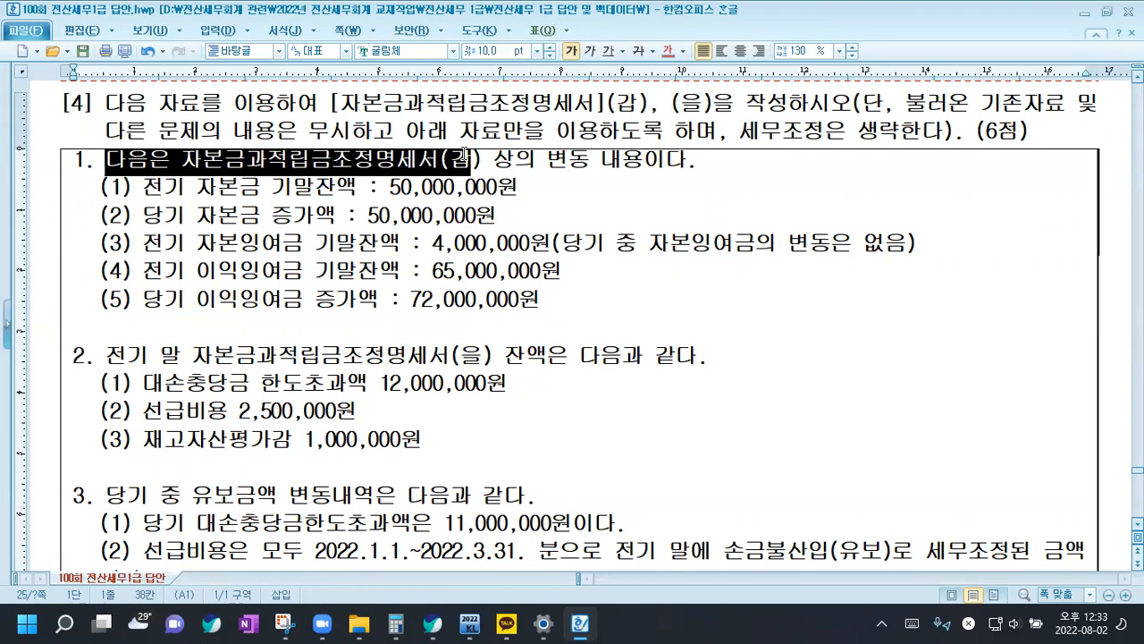
click(465, 155)
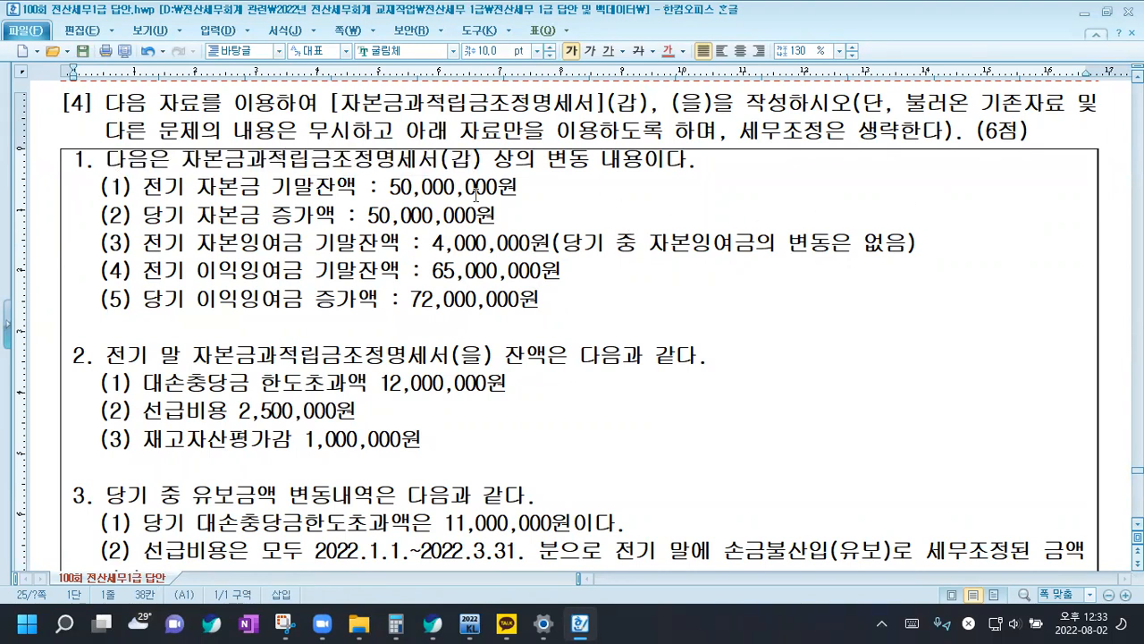
drag(164, 189, 352, 188)
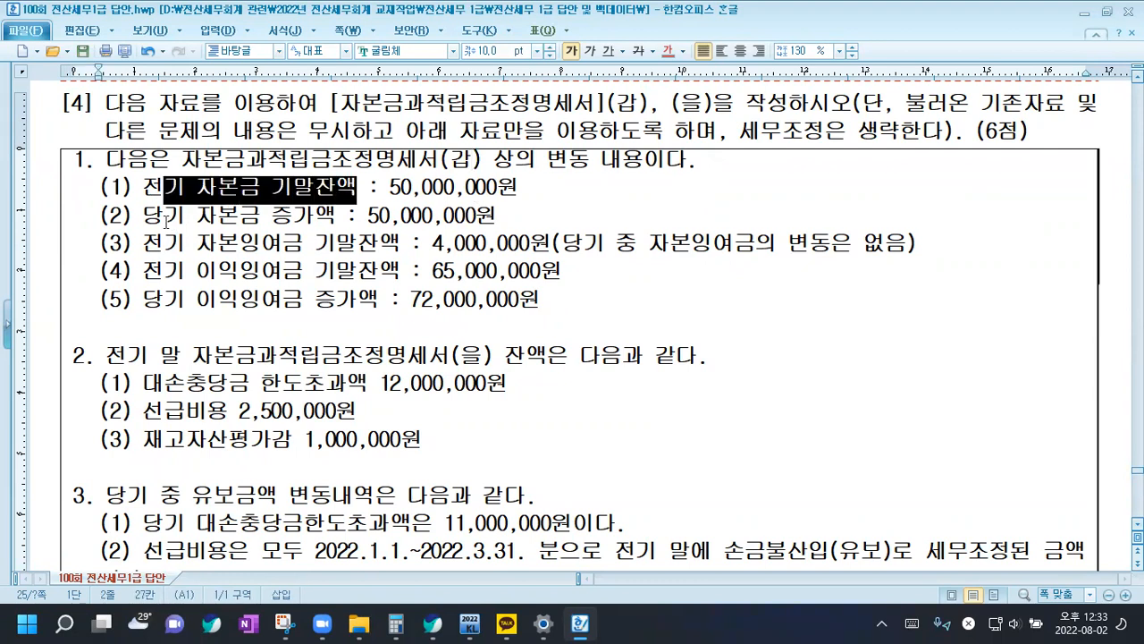
drag(166, 220, 295, 217)
drag(147, 243, 400, 243)
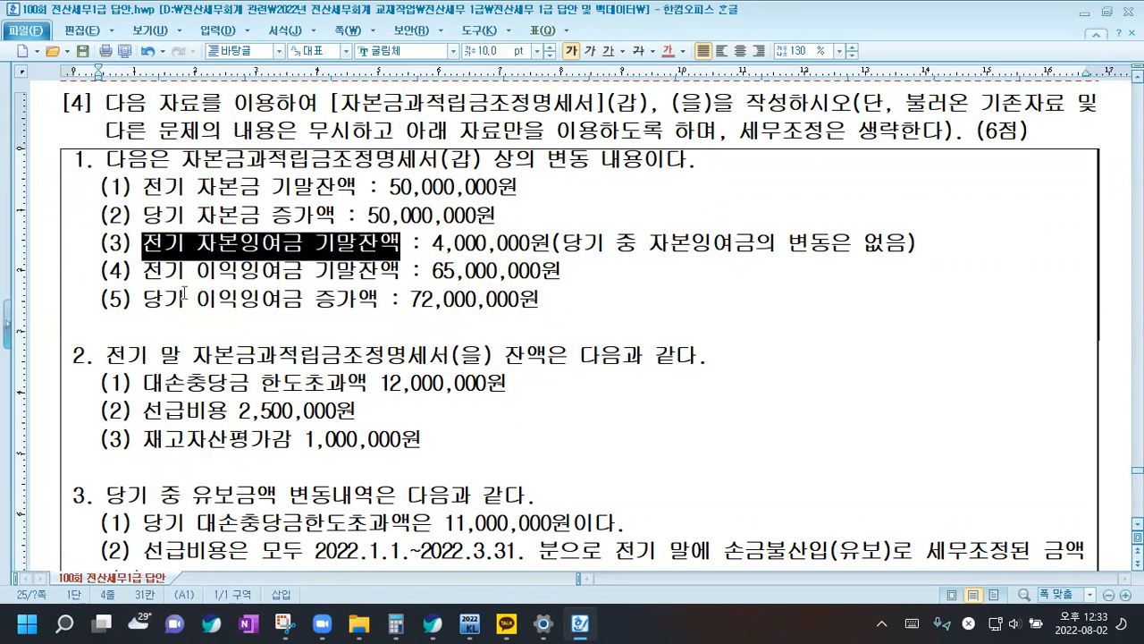
drag(153, 272, 400, 271)
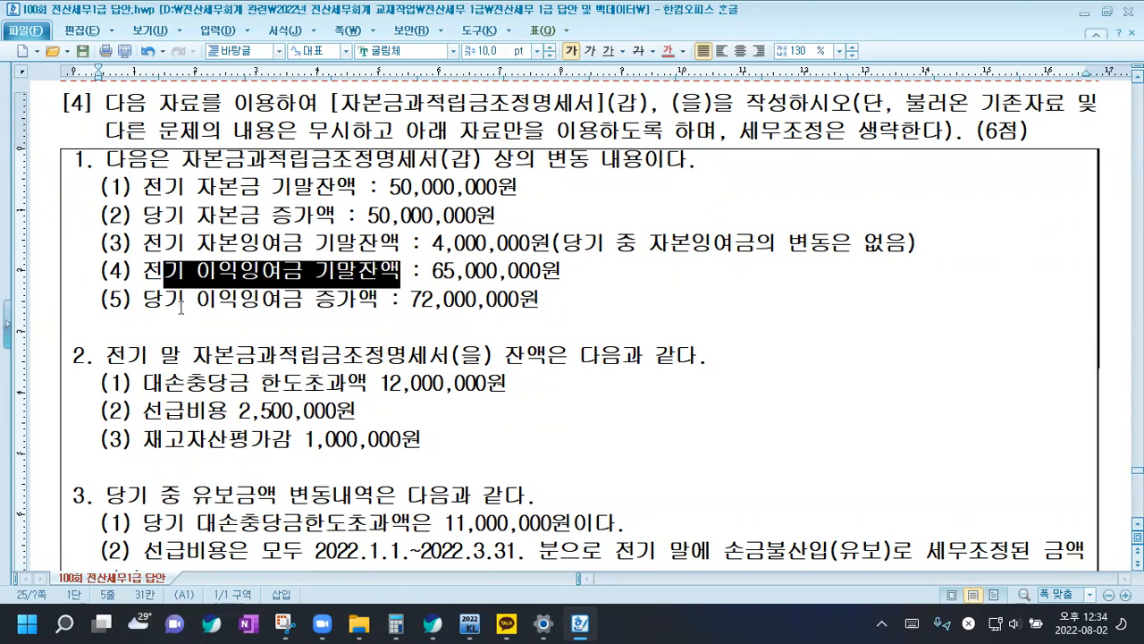
drag(185, 300, 356, 300)
Review section 2 of question [4], marking its heading and the three prior-year balances of the 자본금과적립금조정명세서(을)
scroll(177, 292, down, 1)
drag(110, 264, 471, 260)
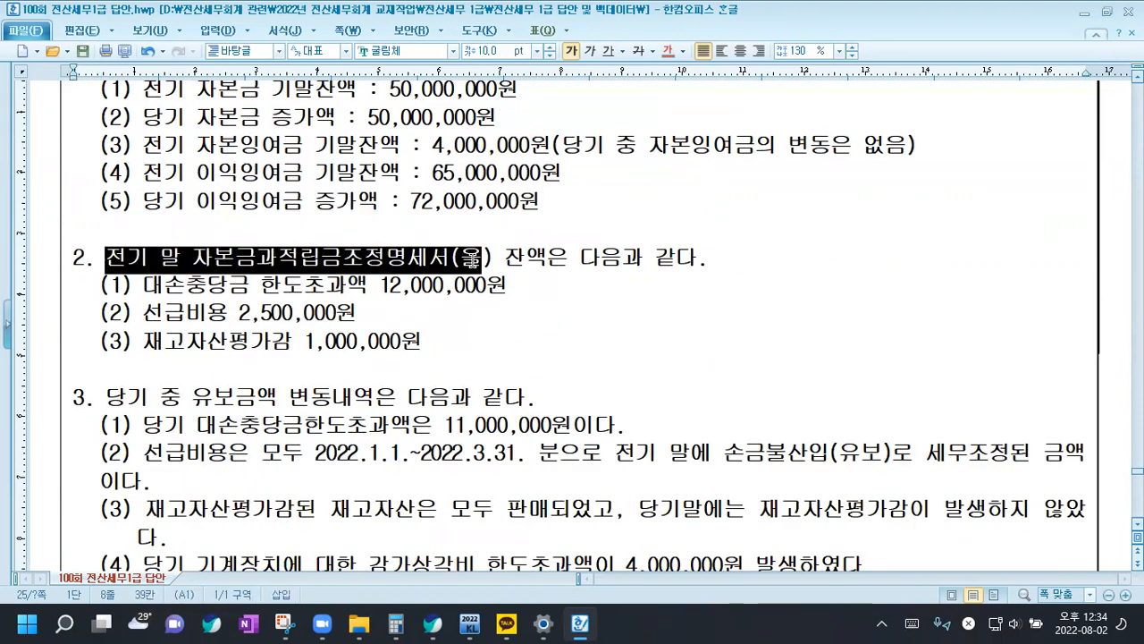
click(471, 260)
scroll(304, 288, down, 1)
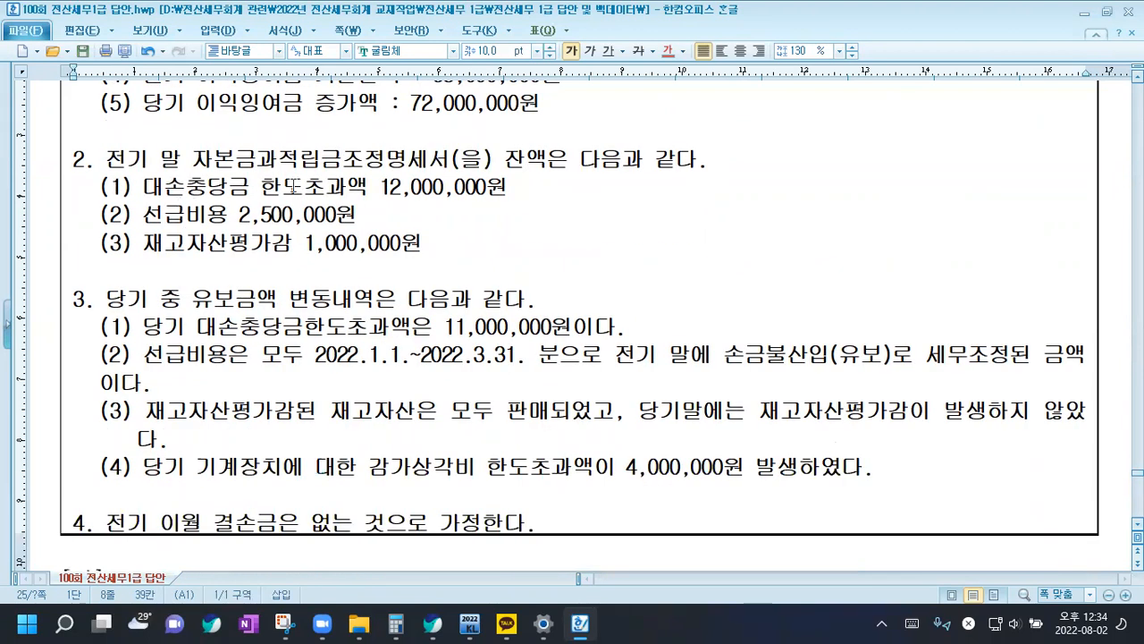
drag(102, 186, 447, 245)
click(447, 245)
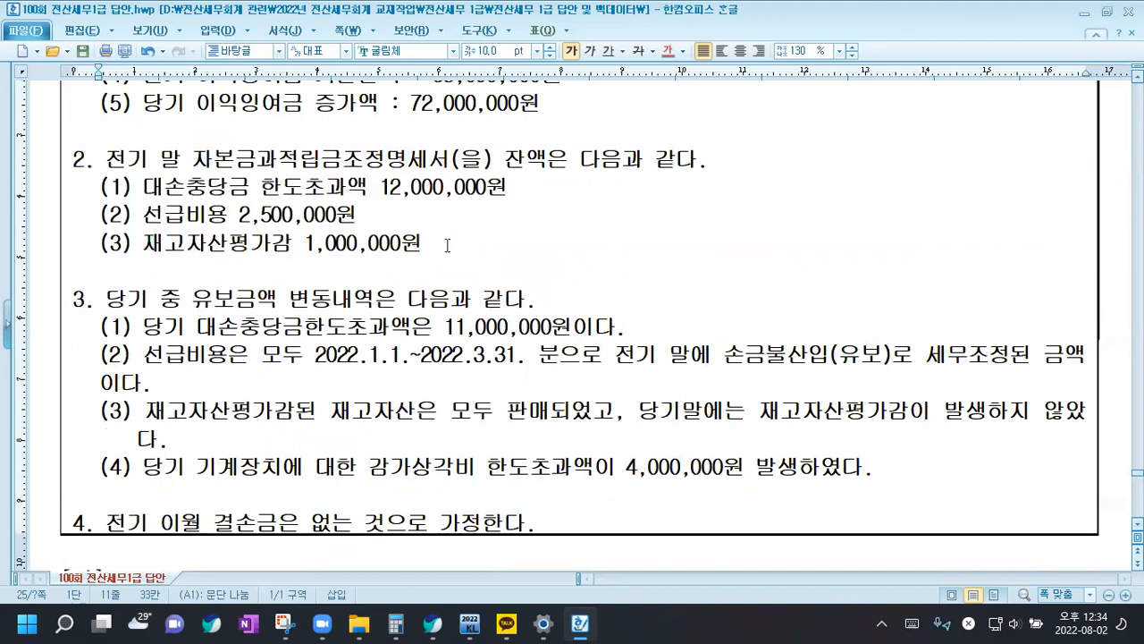
Insert the special characters ↰, ↓ and ↲ after the 대손충당금 한도초과액 amount in section 2
click(532, 187)
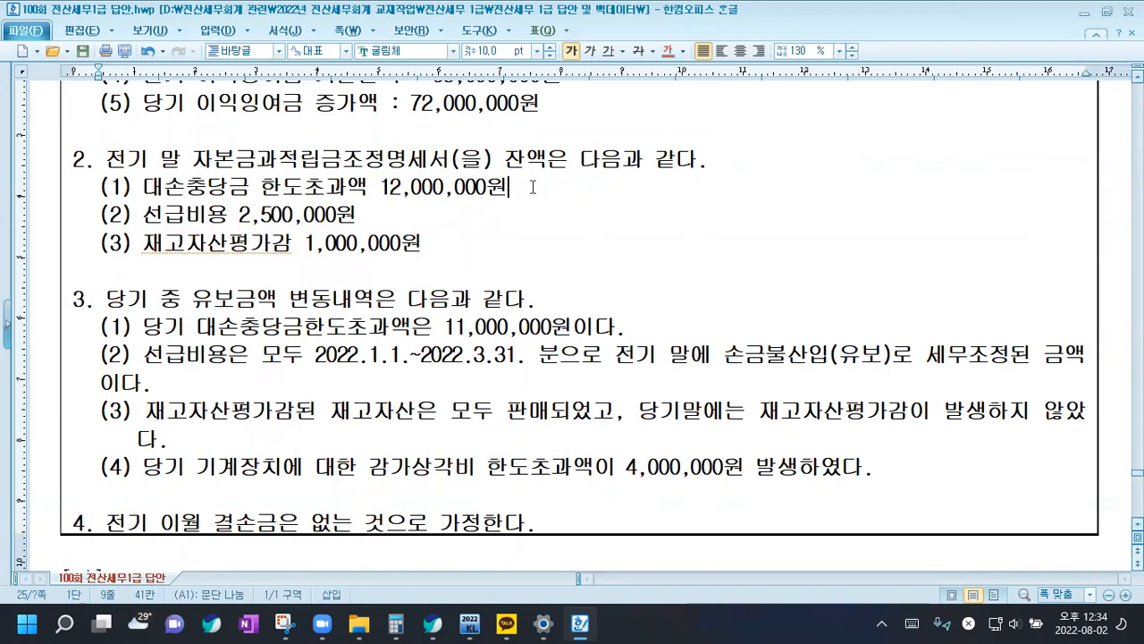
key(ctrl+F10)
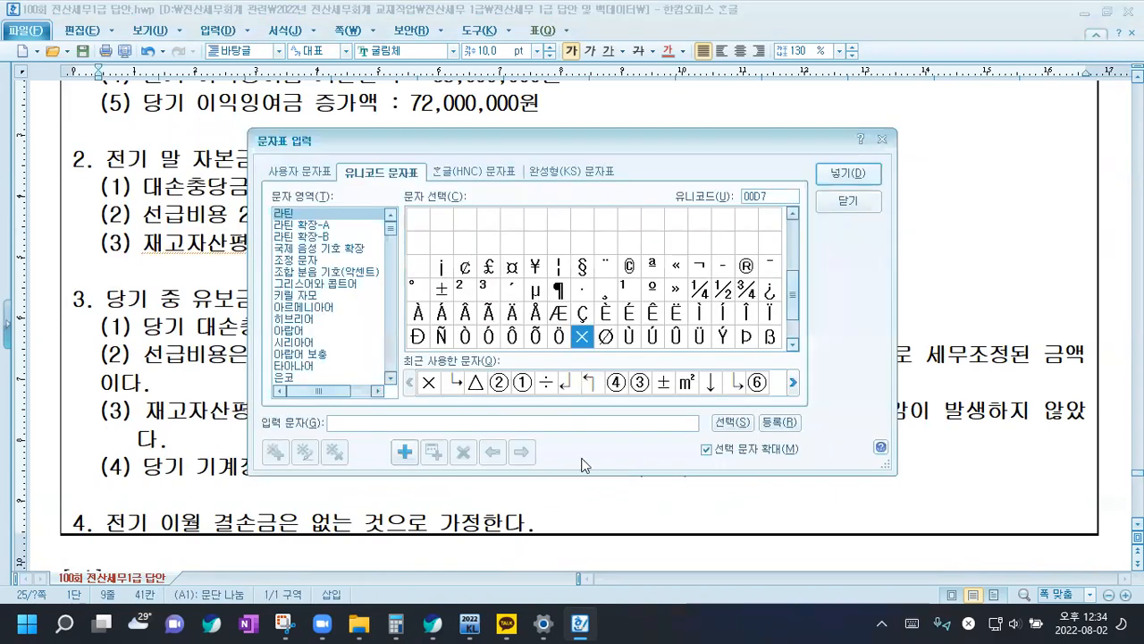
double_click(588, 382)
double_click(711, 382)
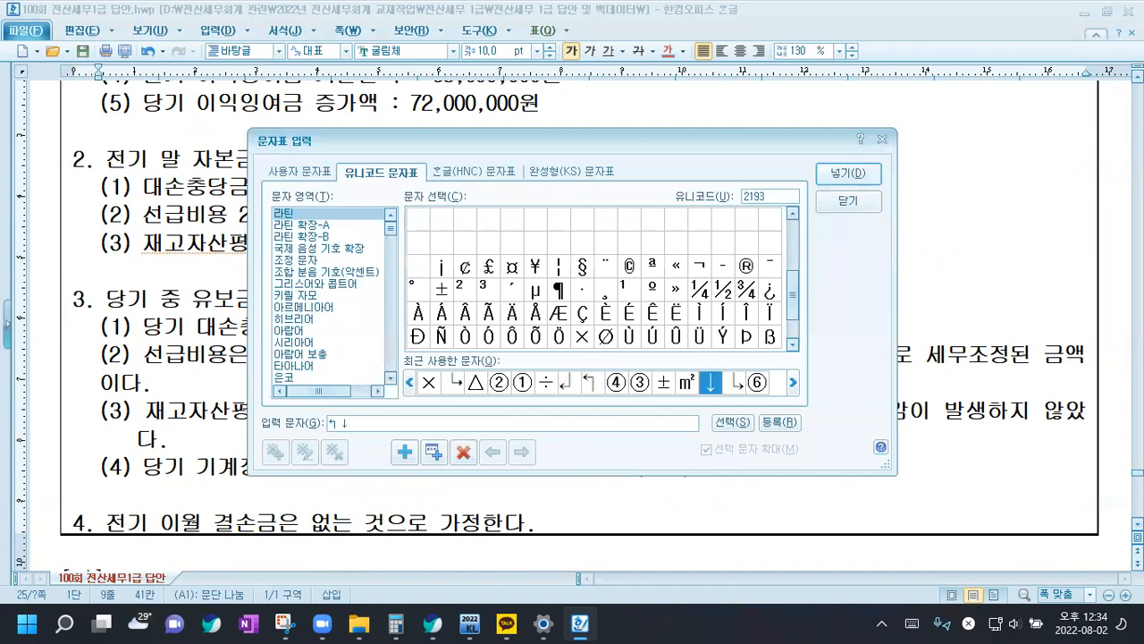
click(835, 183)
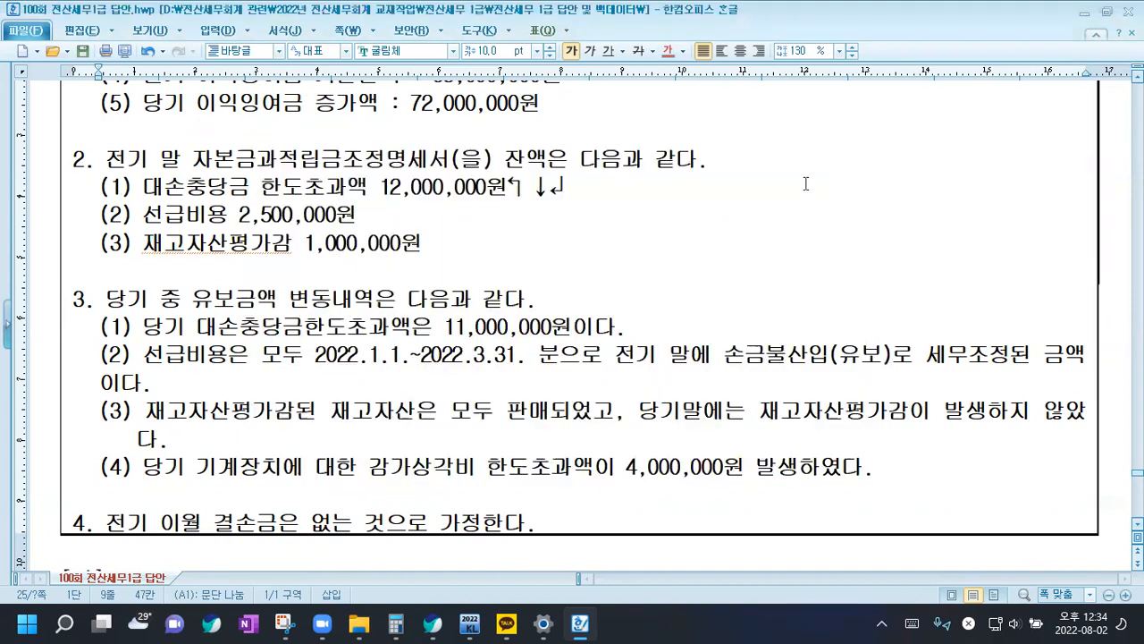
Move the ↓ and ↲ symbols down to the 선급비용 and 재고자산평가감 lines, aligned beneath the ↰
drag(528, 188, 591, 191)
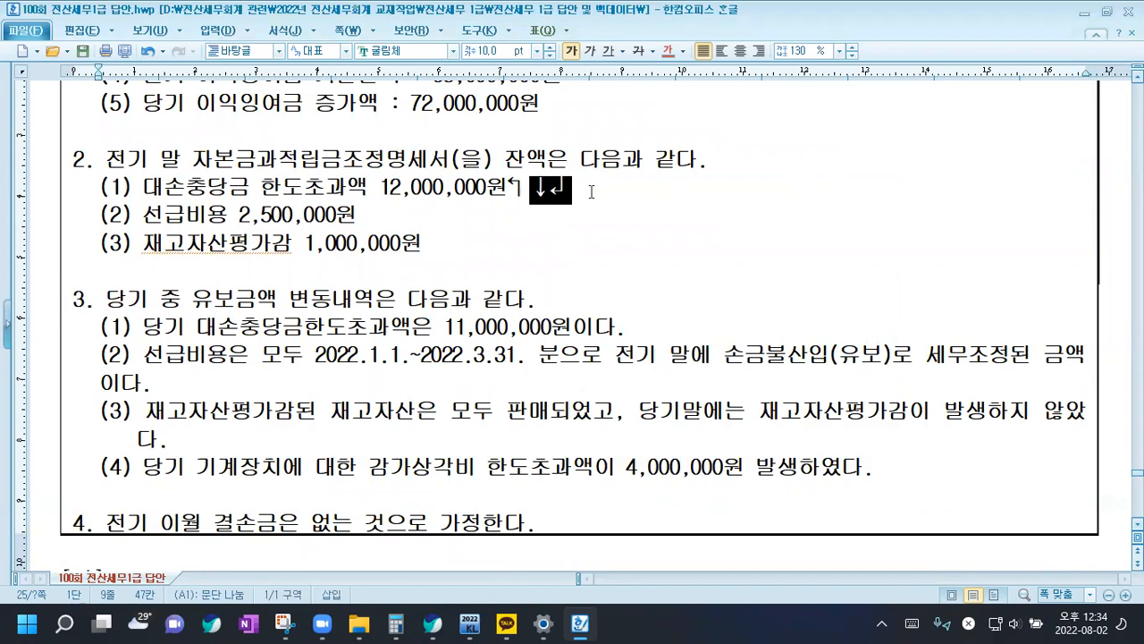
key(Delete)
click(447, 215)
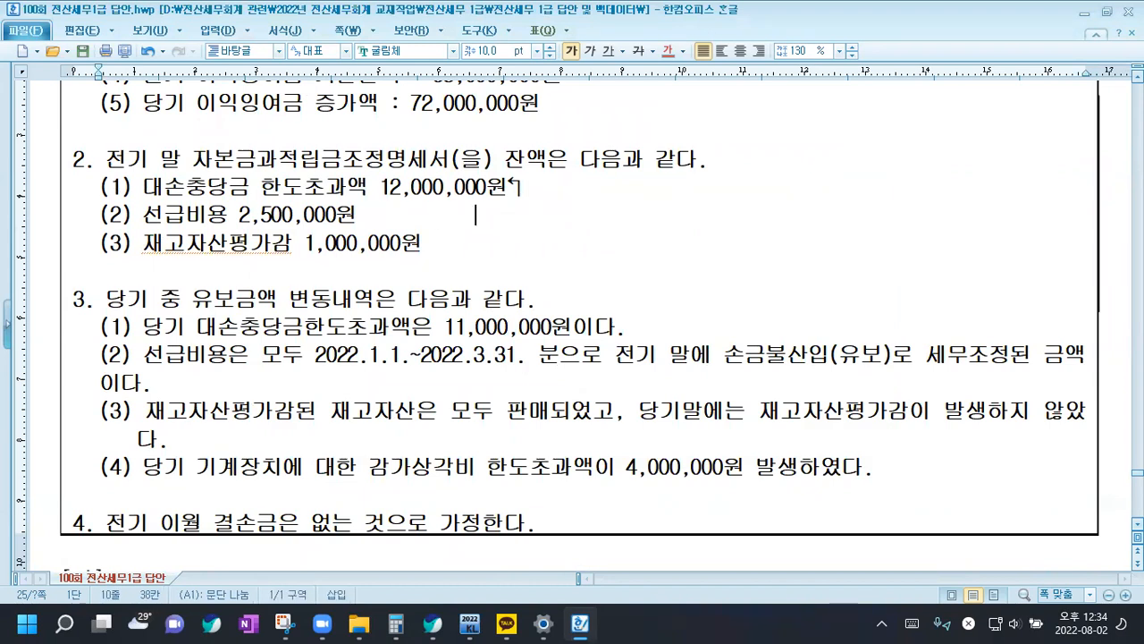
text(↓↲)
key(Down)
text(↲)
Add the note "기초잔액에 입력 후 당기 중 감소(유보감소)에 입력" after the ↰ on section 2's 대손충당금 line
click(543, 199)
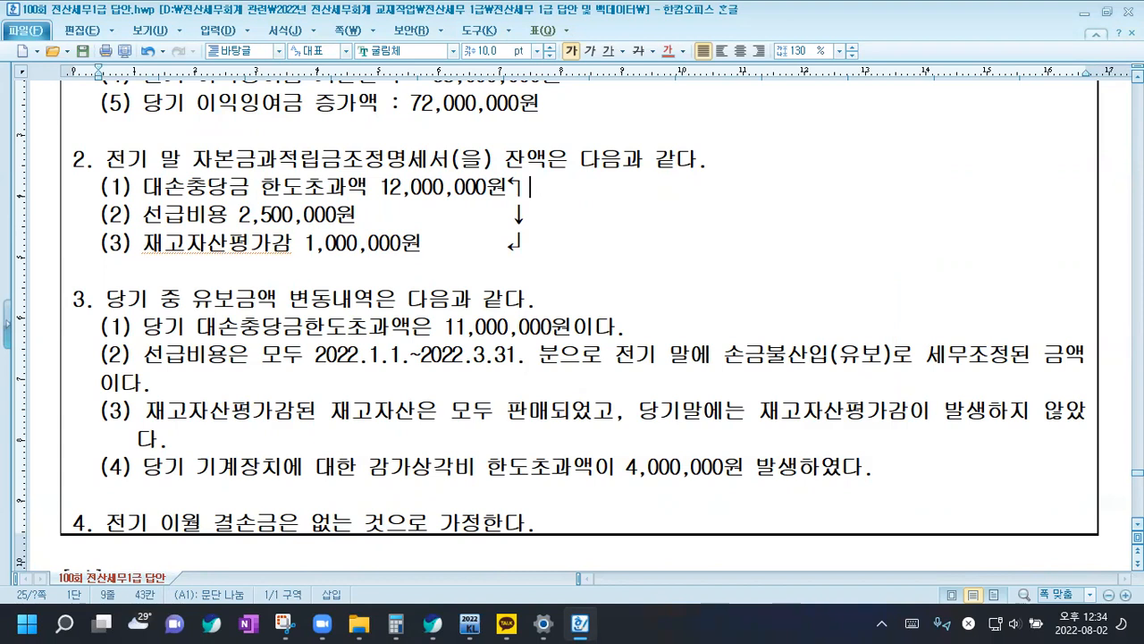
text(기초잔액)
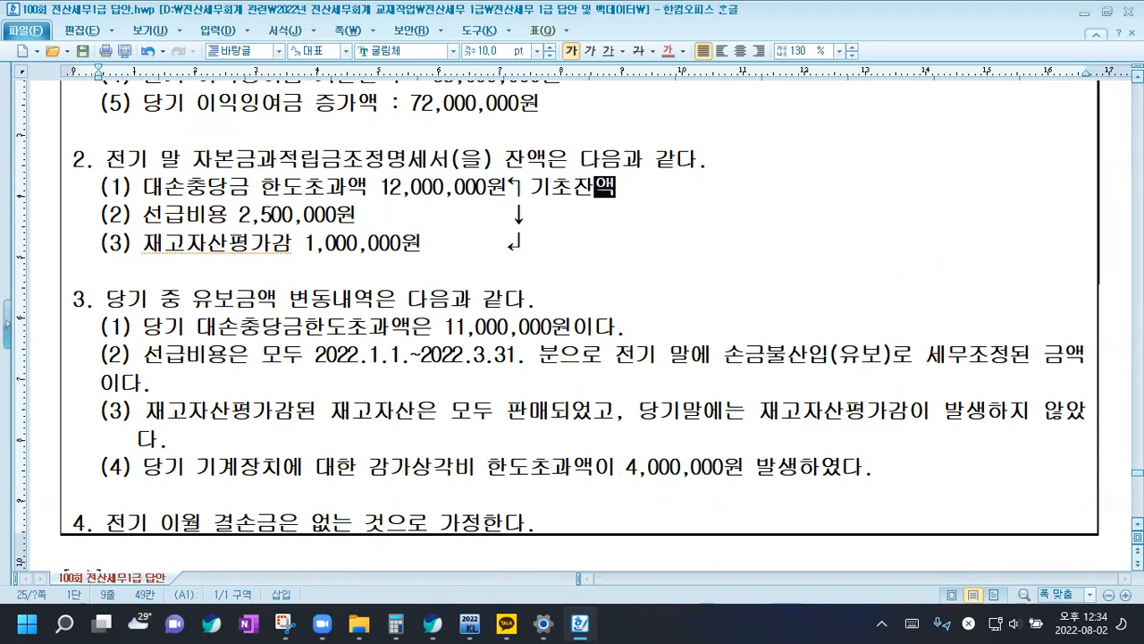
text(에 입력 후 )
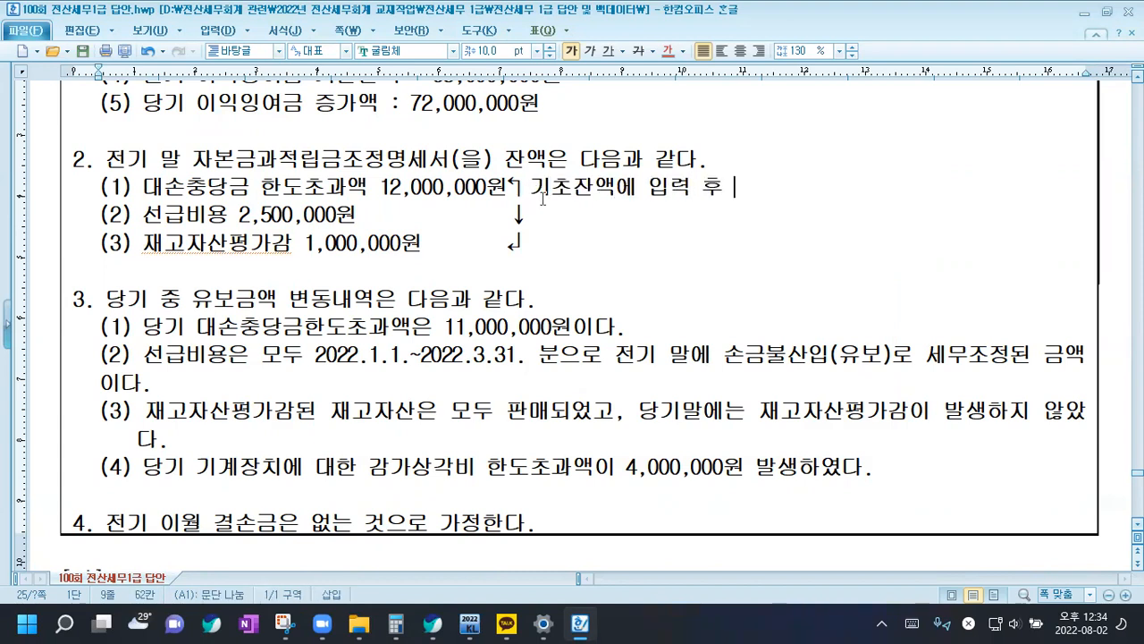
text(ㄷ당기 )
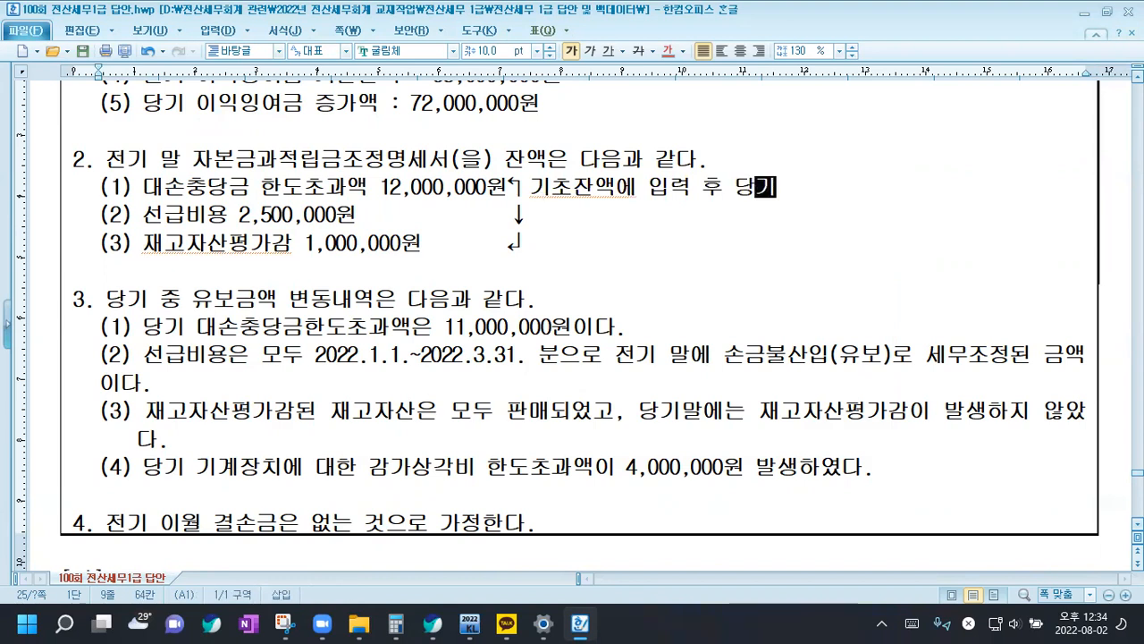
text(중 감소(ㅇ)
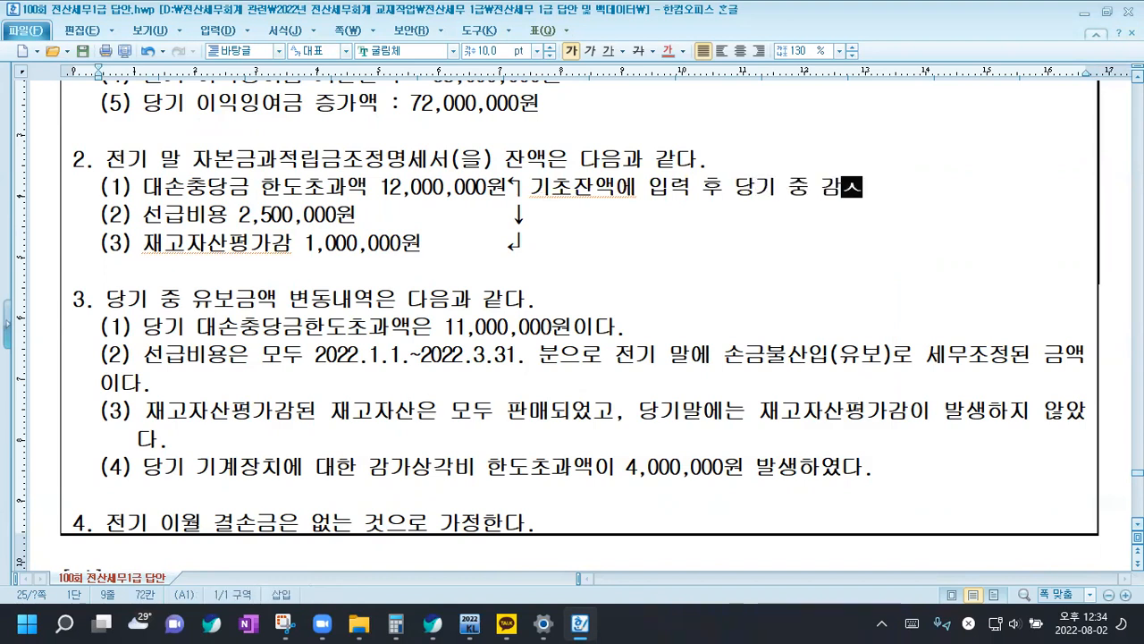
text(유보감소)ㅇ)
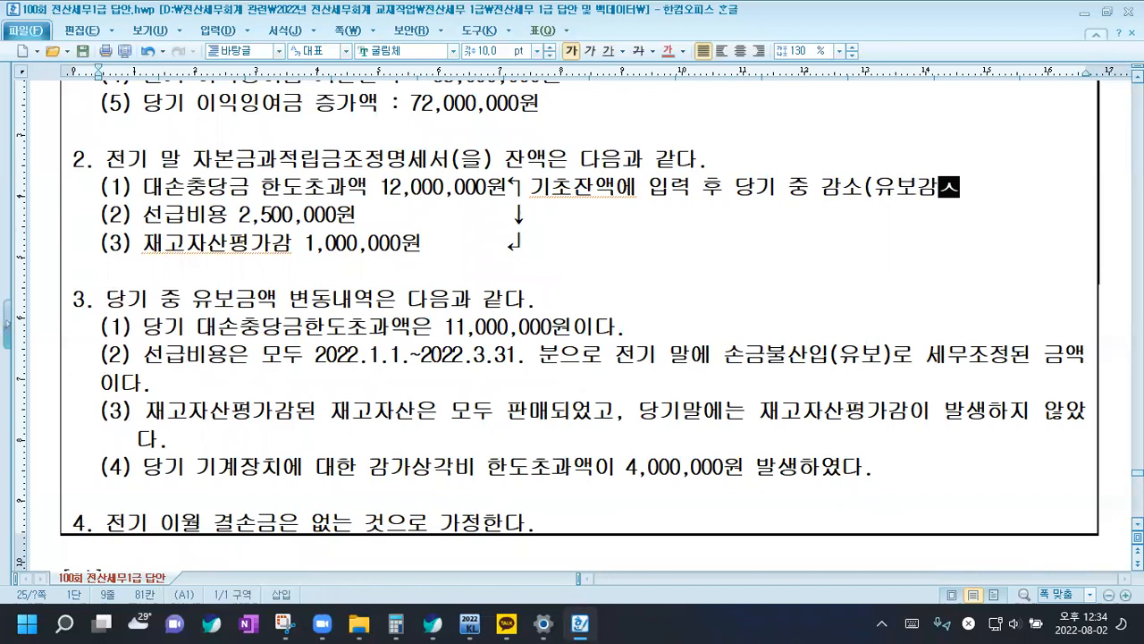
text(에 입력)
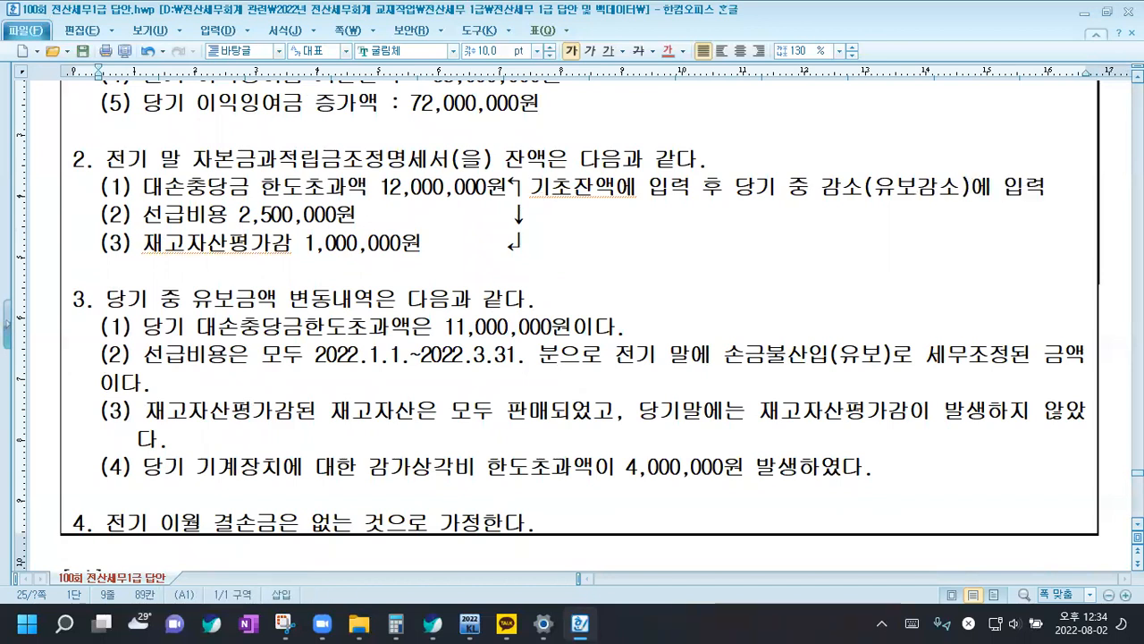
Insert "자동조정적 오류로" before "당기 중 감소" in the note on the 대손충당금 line
click(731, 193)
text(자동)
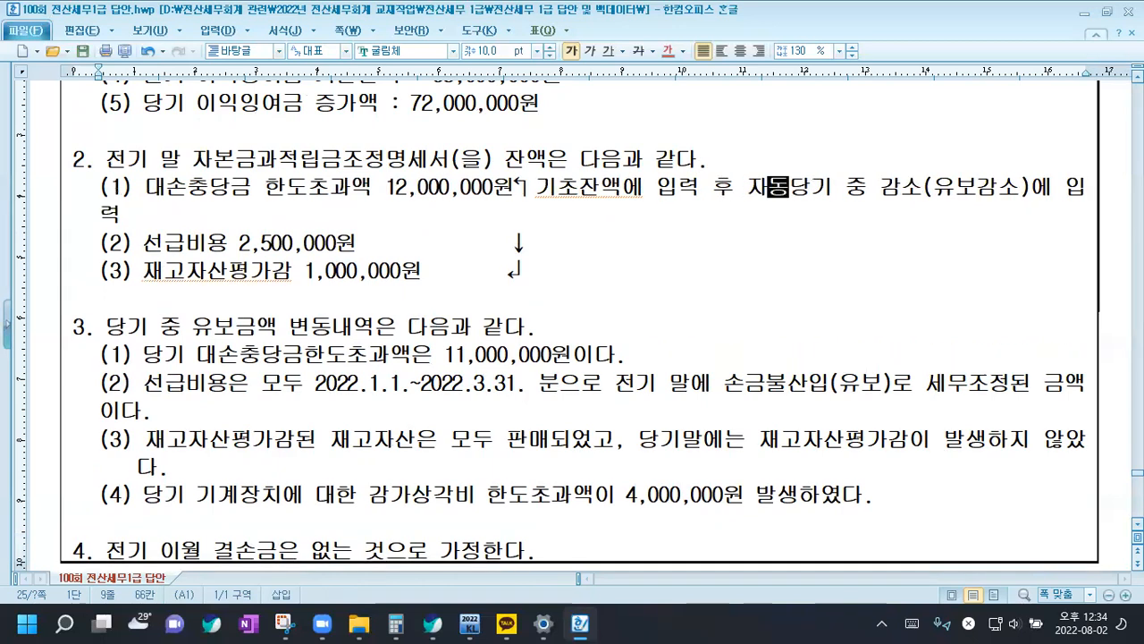
text(조정적 오)
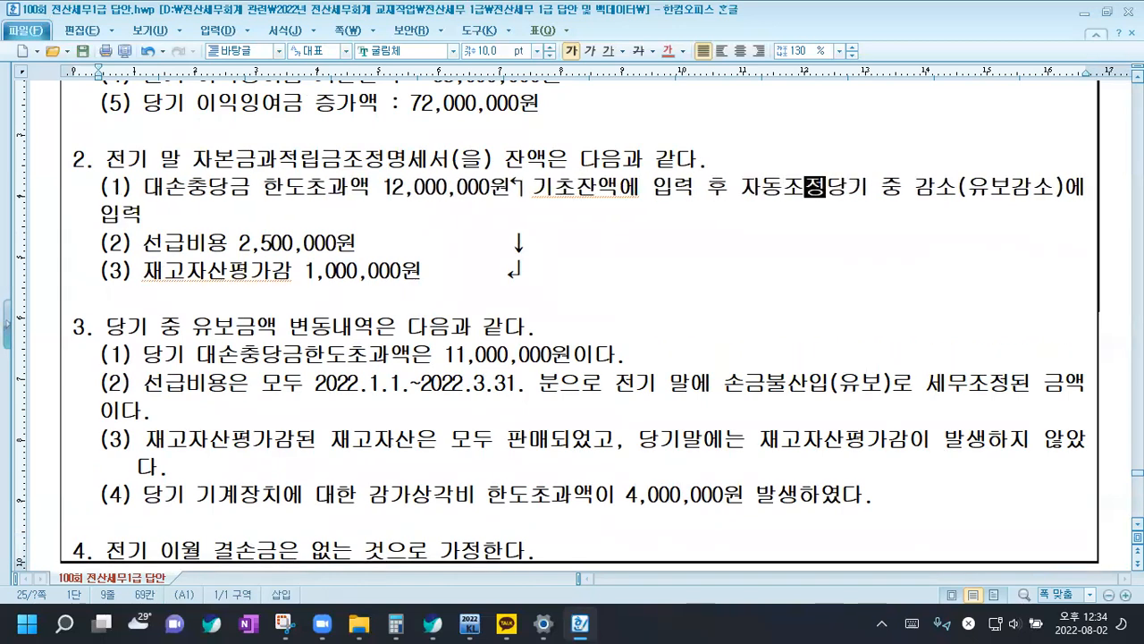
text(류로)
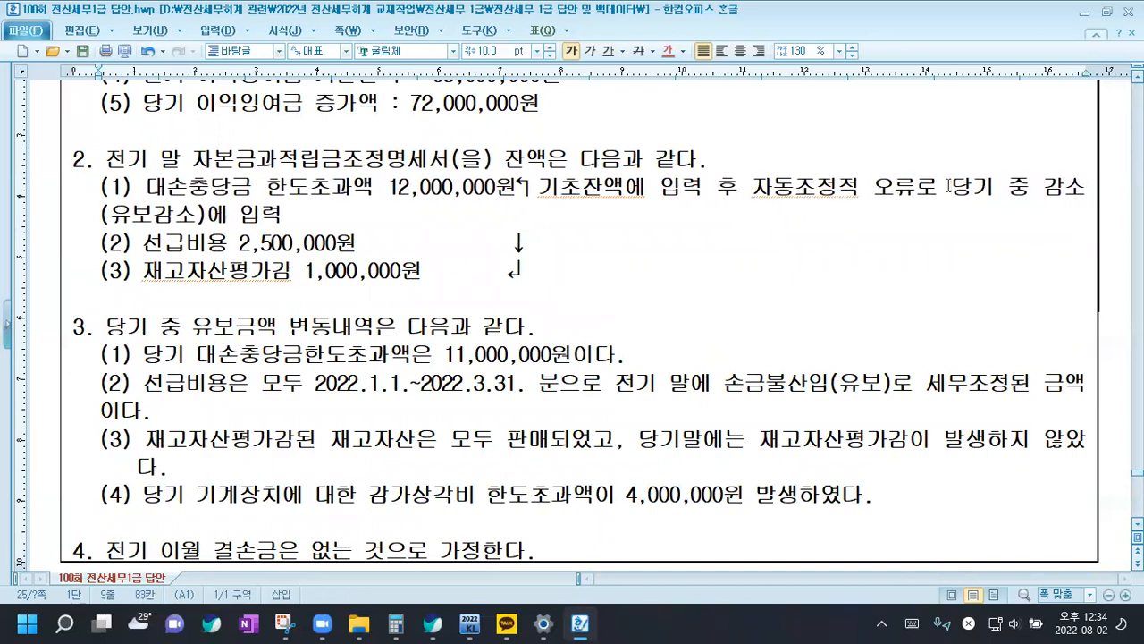
Move "당기 중 감소(유보감소)에 입력" from the 대손충당금 line to after the ↓ on the 선급비용 line
drag(949, 186, 969, 226)
key(ctrl+c)
key(Delete)
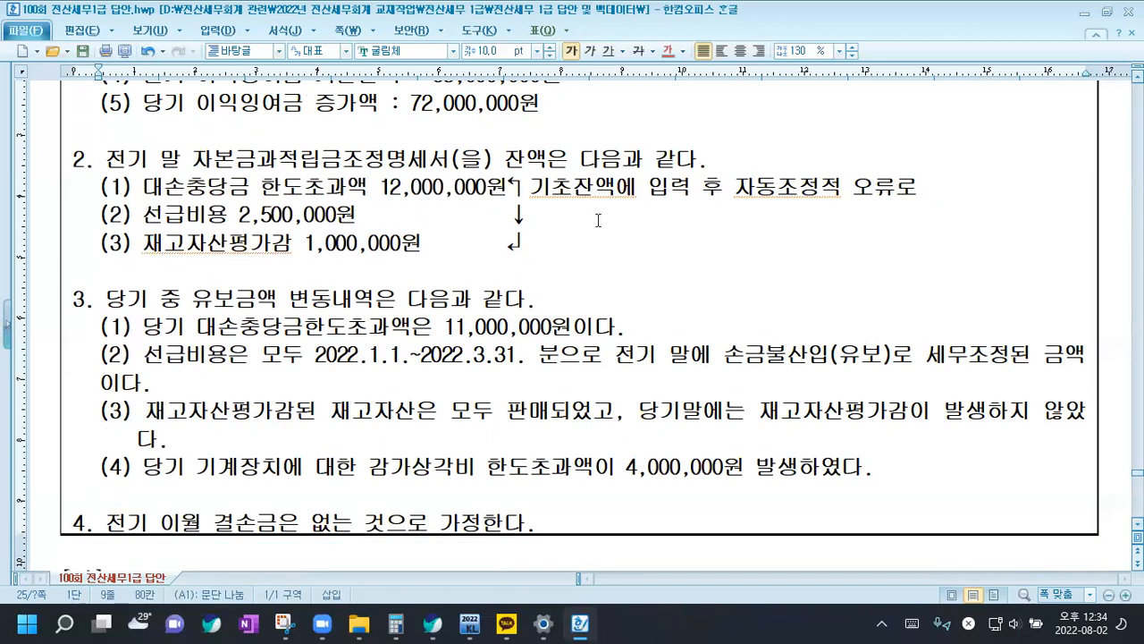
key(ctrl+v)
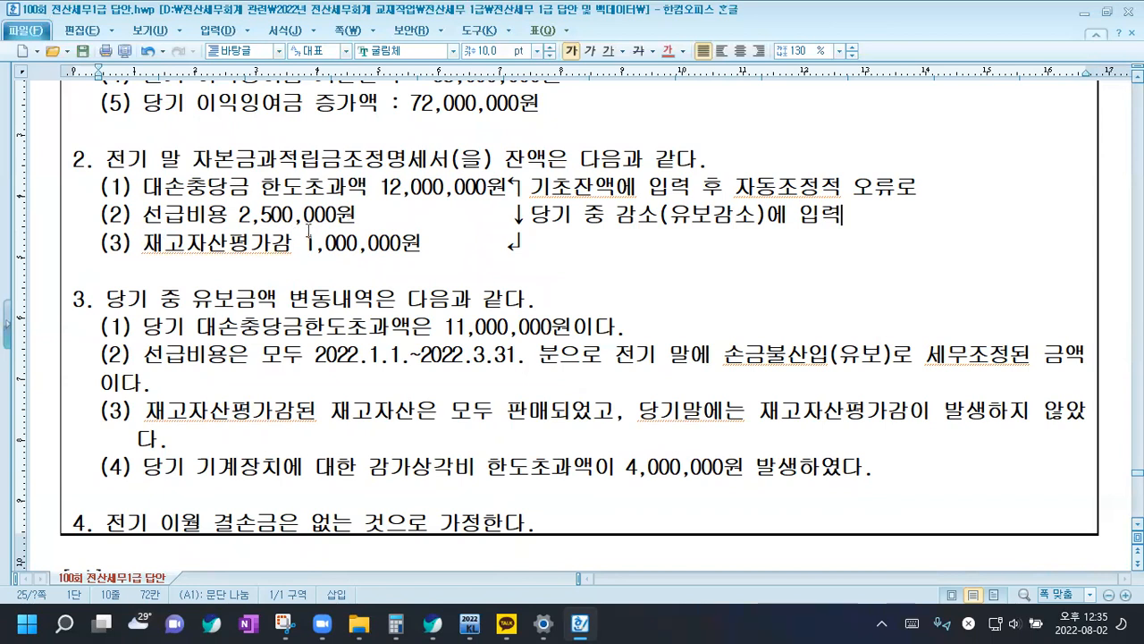
Recheck the 선급비용 amount and all three prior-year balances in section 2
drag(230, 215, 359, 214)
click(358, 215)
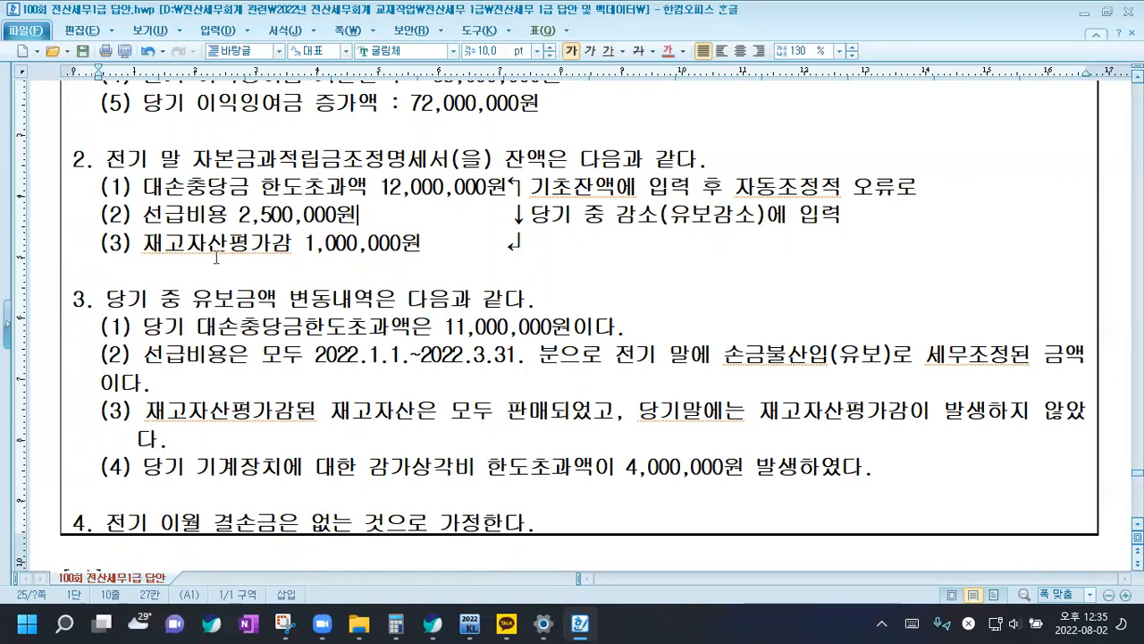
drag(100, 186, 419, 242)
click(420, 241)
Add the note "->손불(유발)" after section 3's item (1) on the current 대손충당금한도초과액
click(657, 326)
text(->)
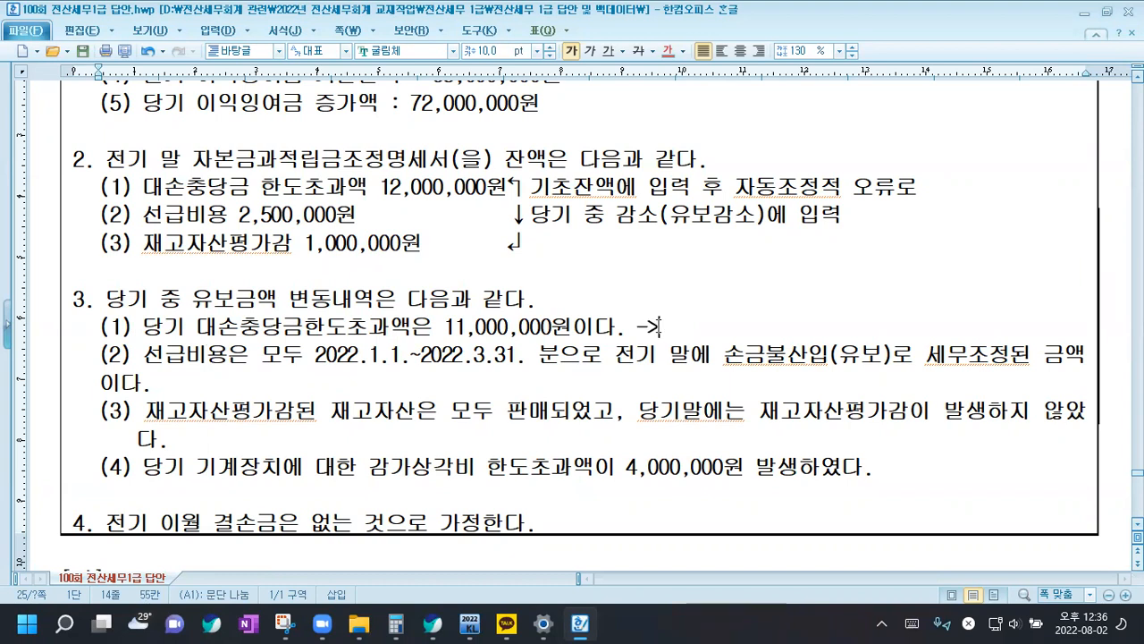
text(손불(ㅇ)
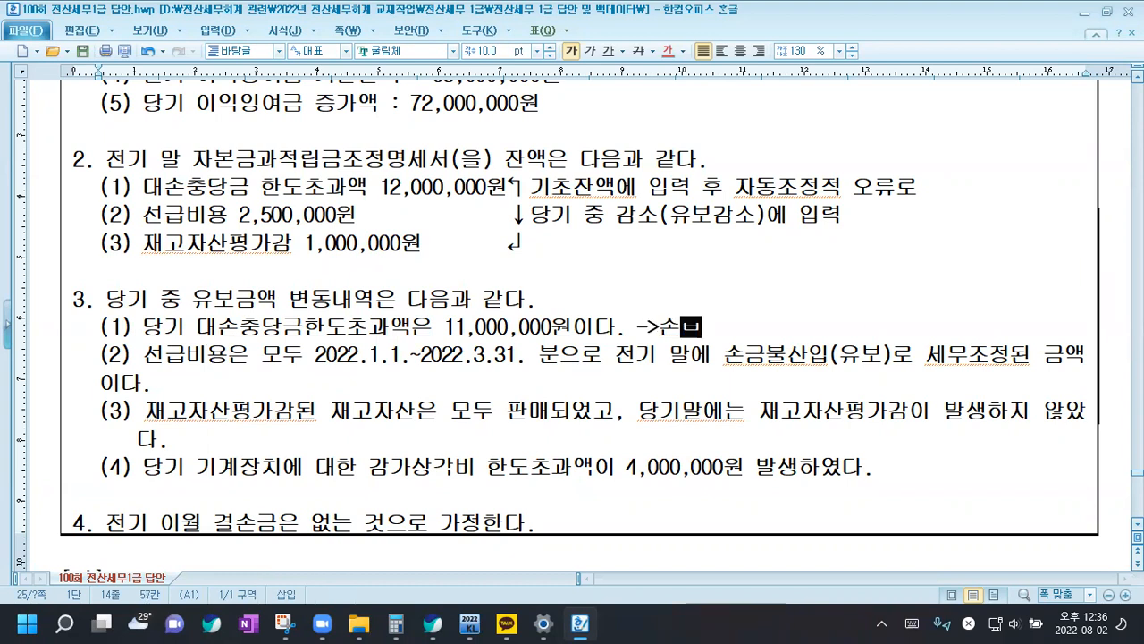
text(ㅠ발)
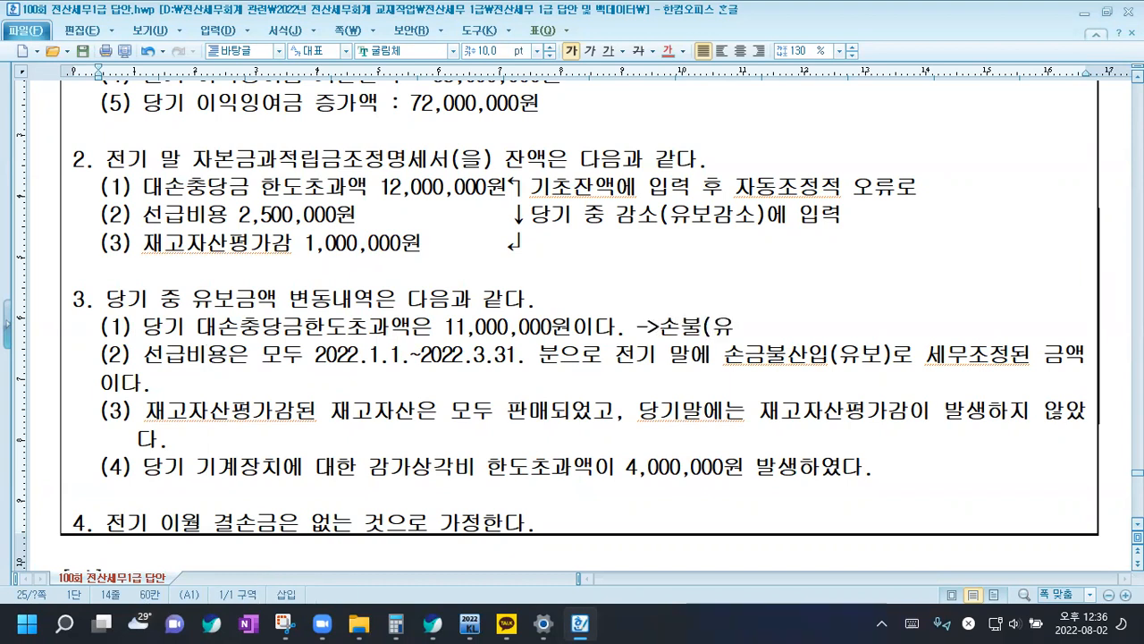
text())
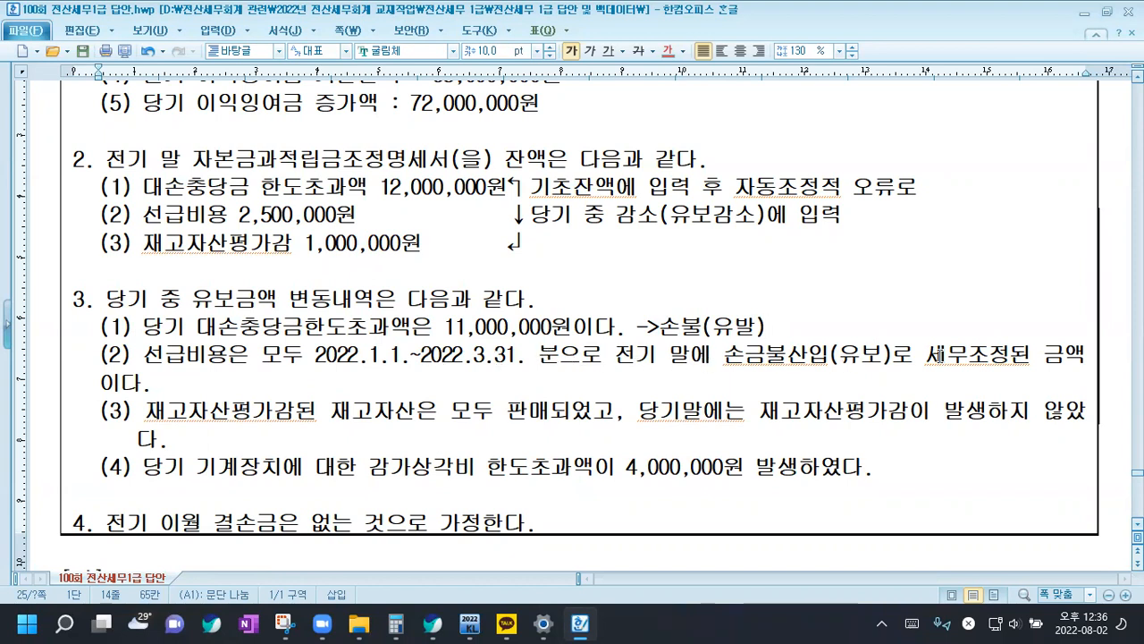
Compare section 3's 선급비용 and 재고자산평가감 items with the corresponding prior-year balances in section 2
click(183, 383)
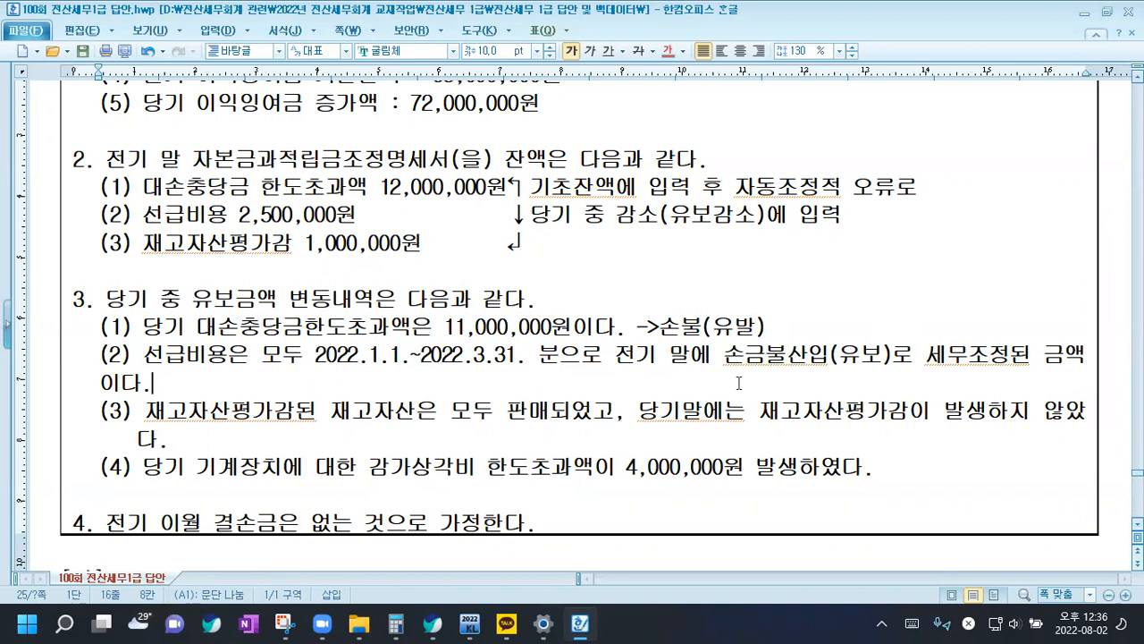
click(165, 216)
click(176, 386)
click(183, 233)
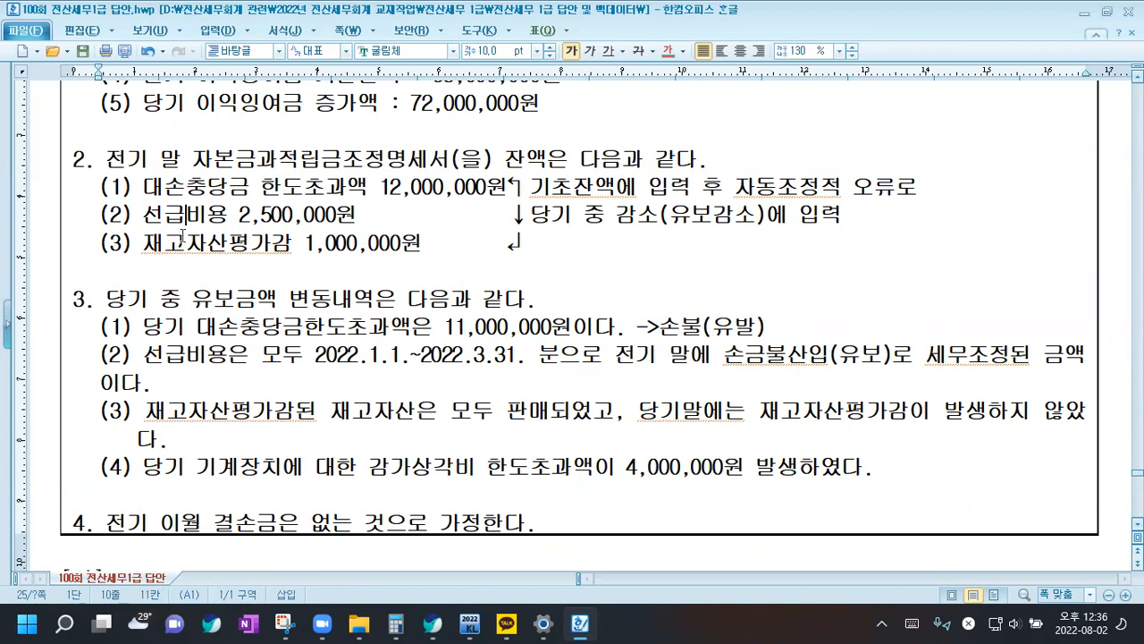
click(194, 391)
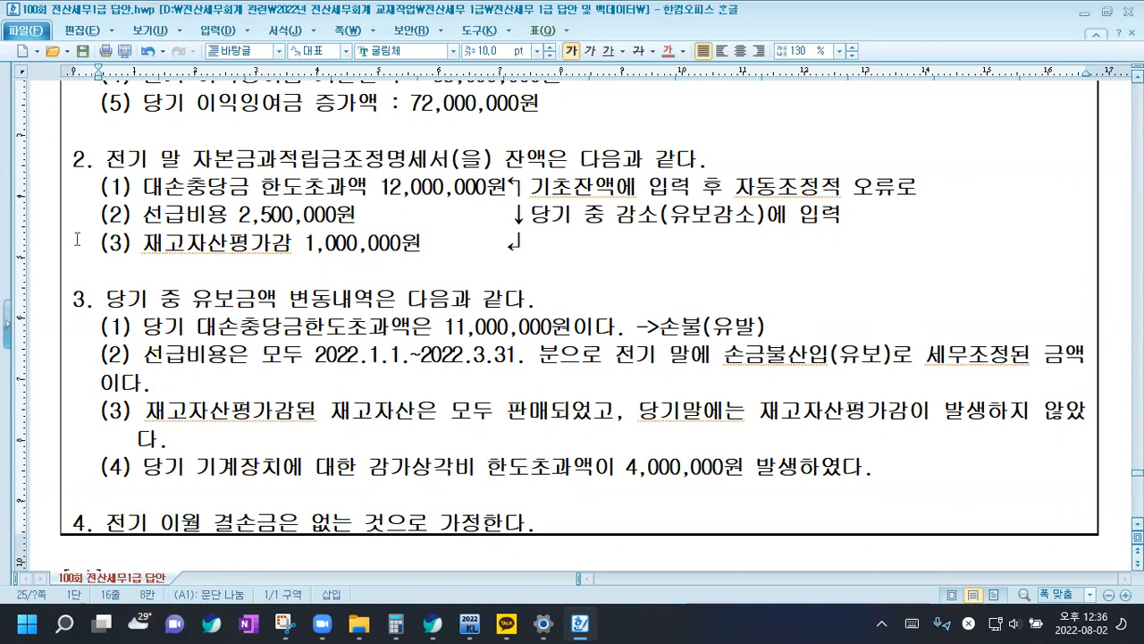
drag(164, 245, 328, 256)
drag(349, 411, 447, 413)
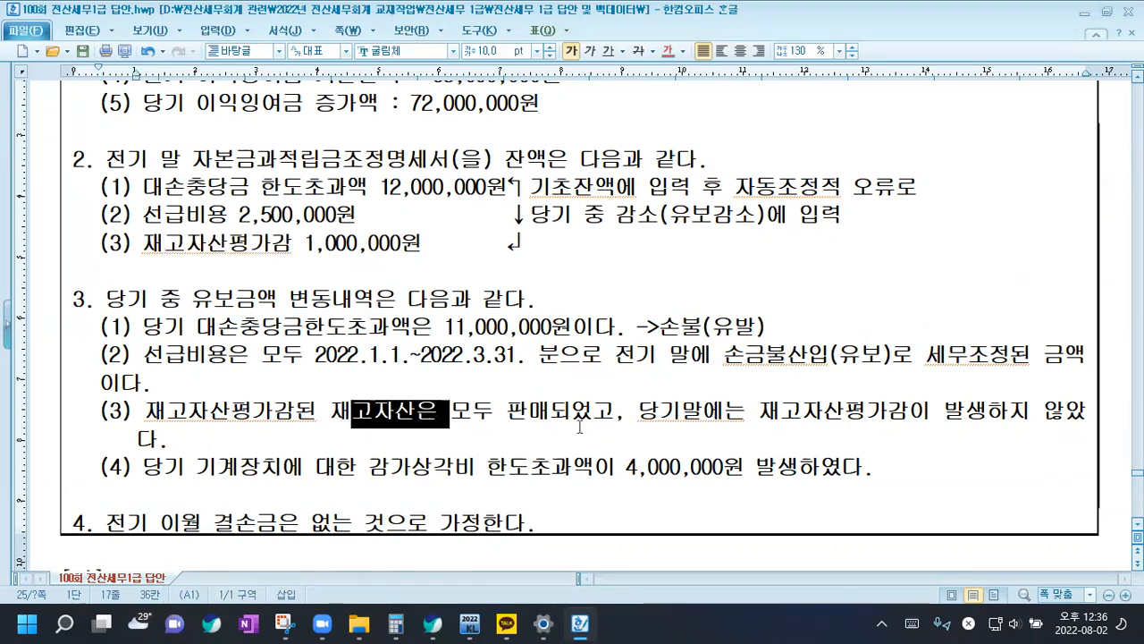
click(267, 267)
click(435, 444)
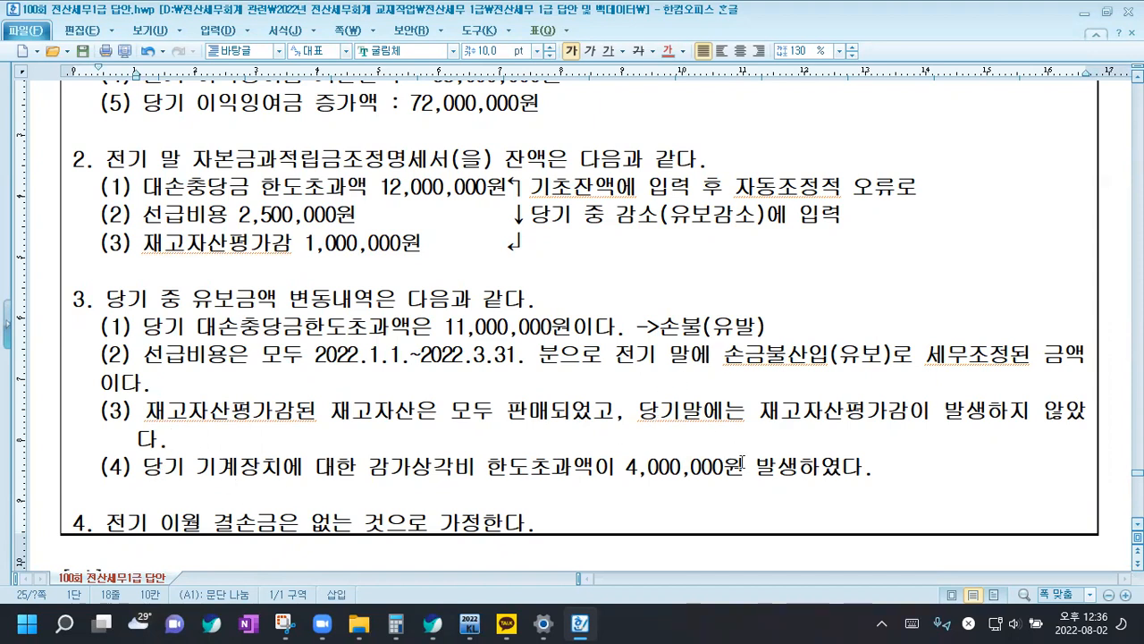
Add the note "->손불(유발)" after section 3's item (4) on the 기계장치 감가상각비 한도초과액
click(877, 474)
text(->손)
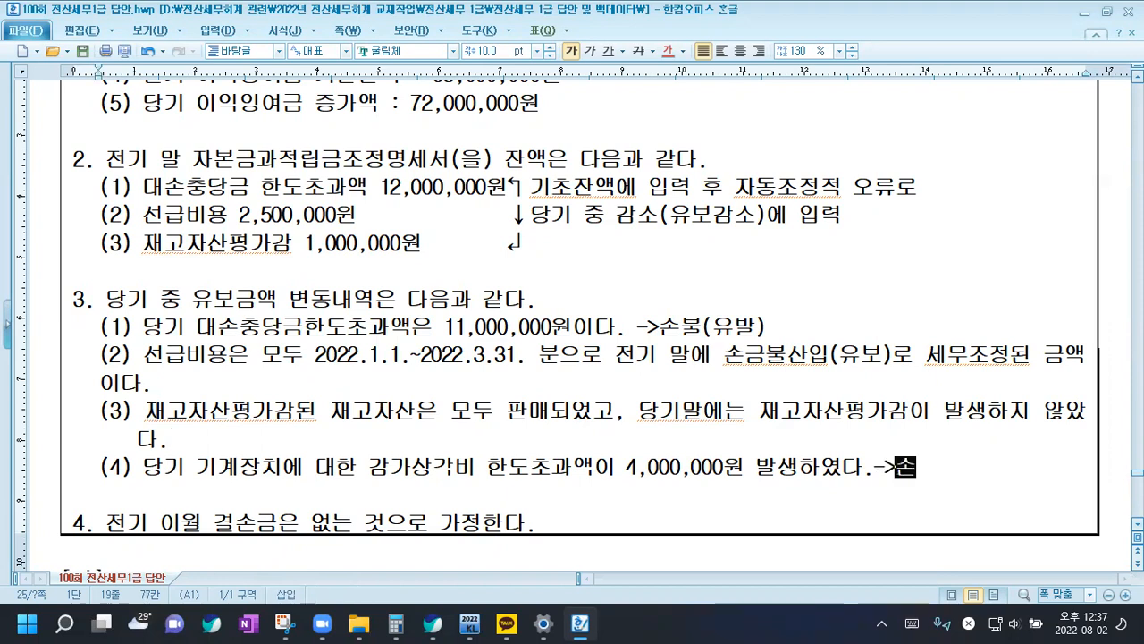
text(불(유발)
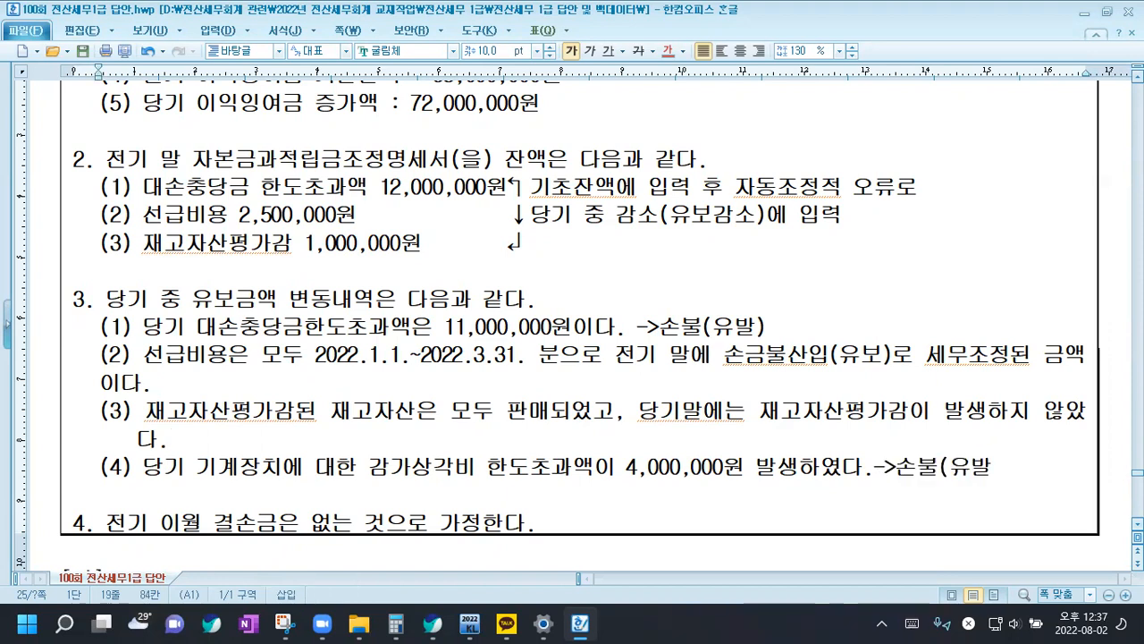
text())
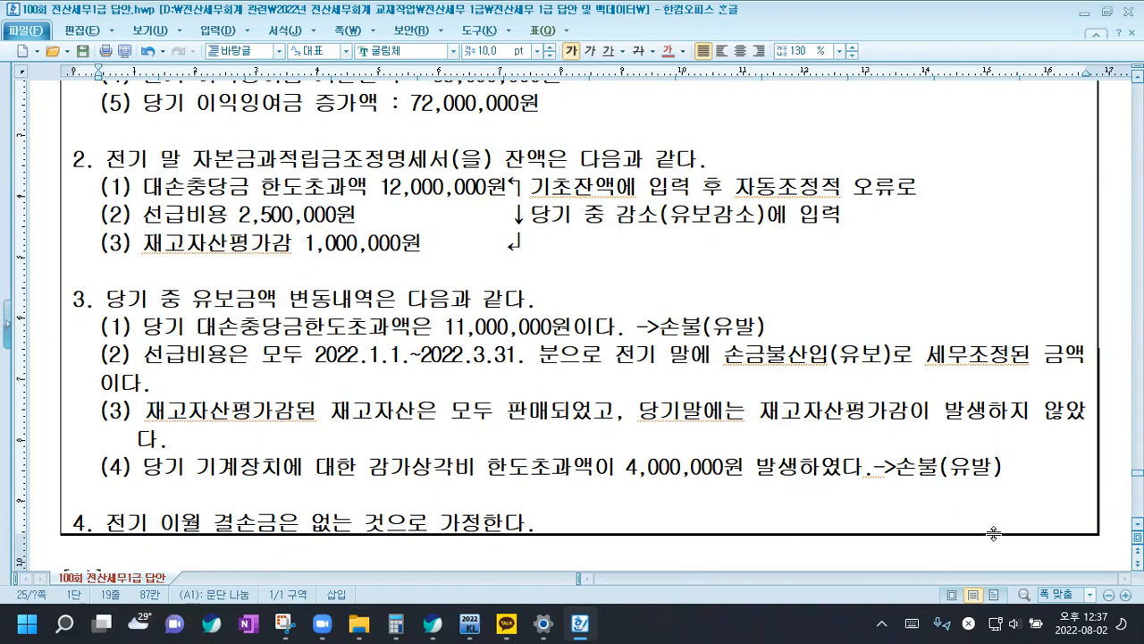
click(1137, 524)
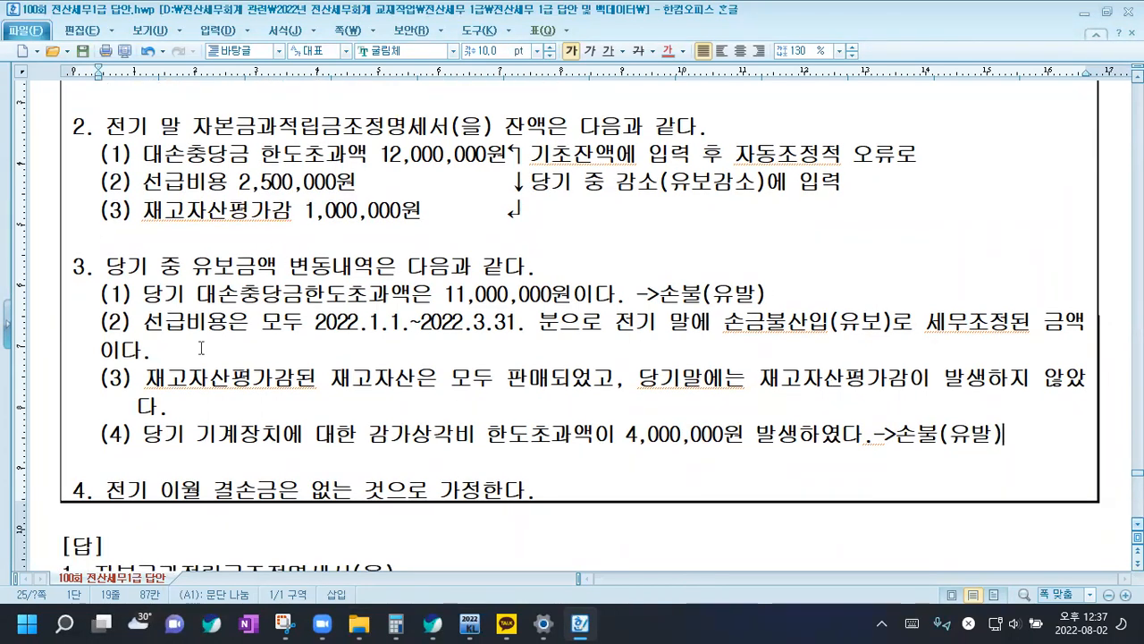
Switch to KcLep, open the 자본금과적립금조정명세서 under 법인조정 II, and delete all existing data in form (을)
click(471, 623)
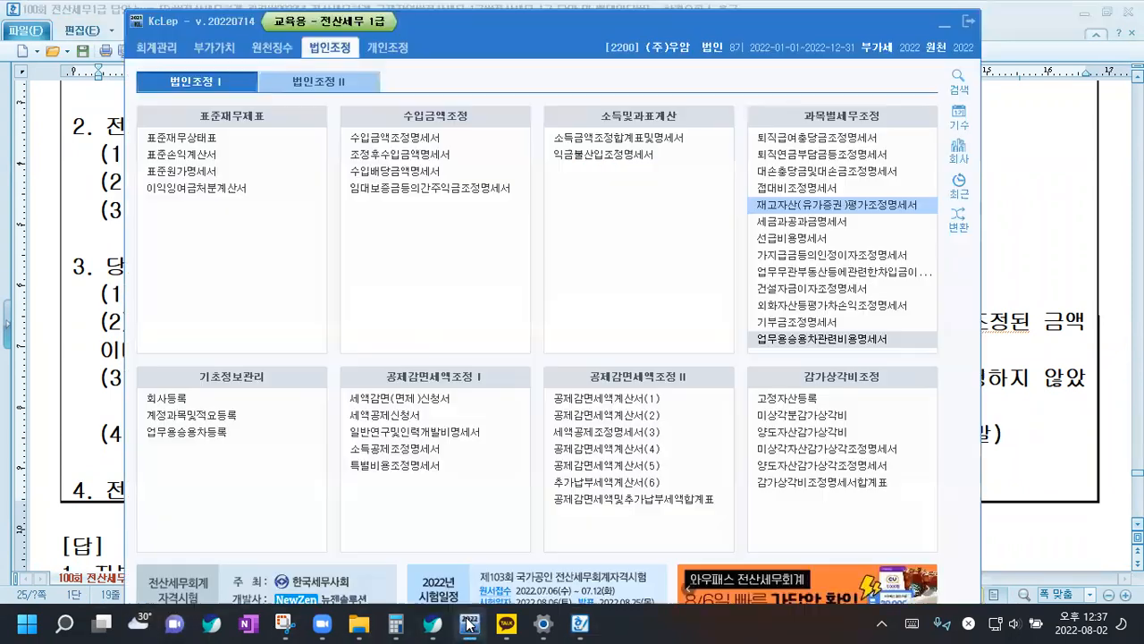
click(315, 88)
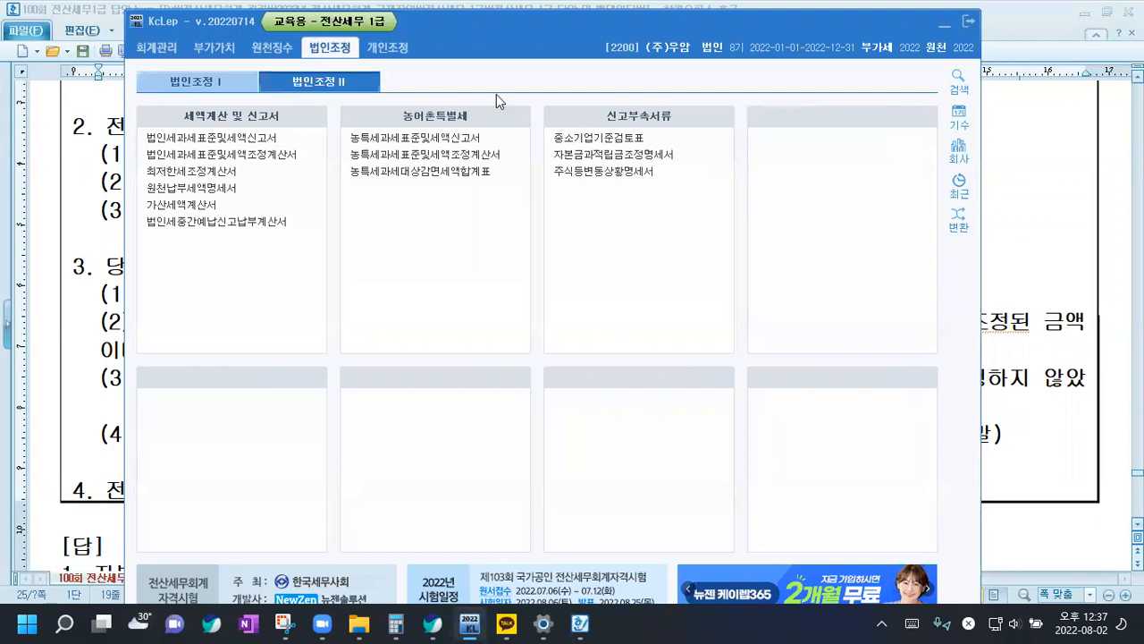
click(638, 157)
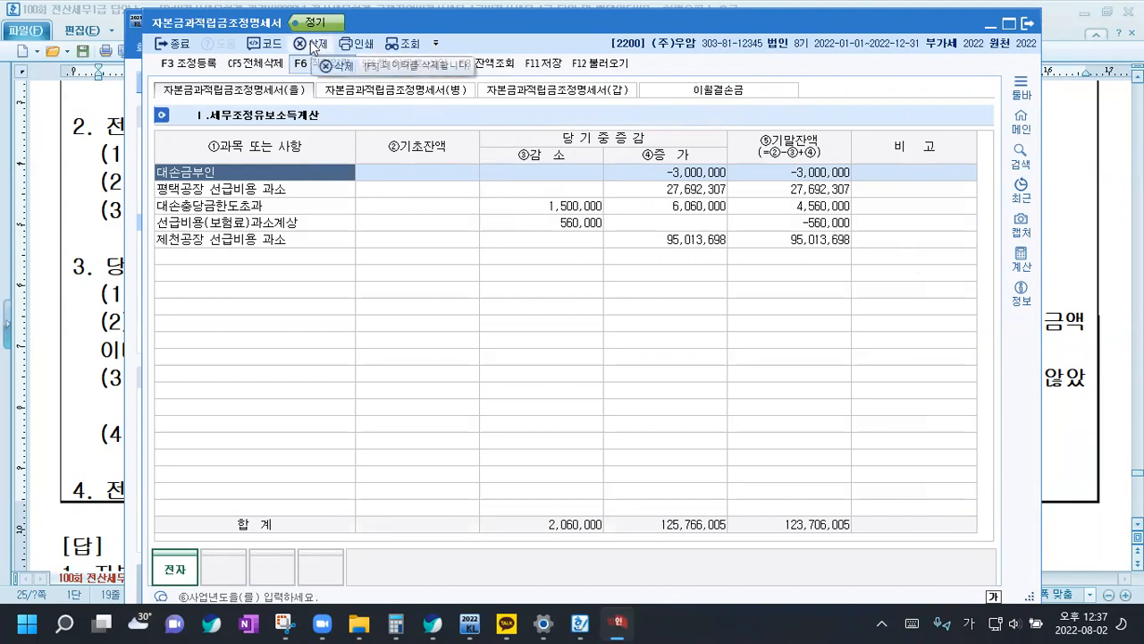
click(267, 67)
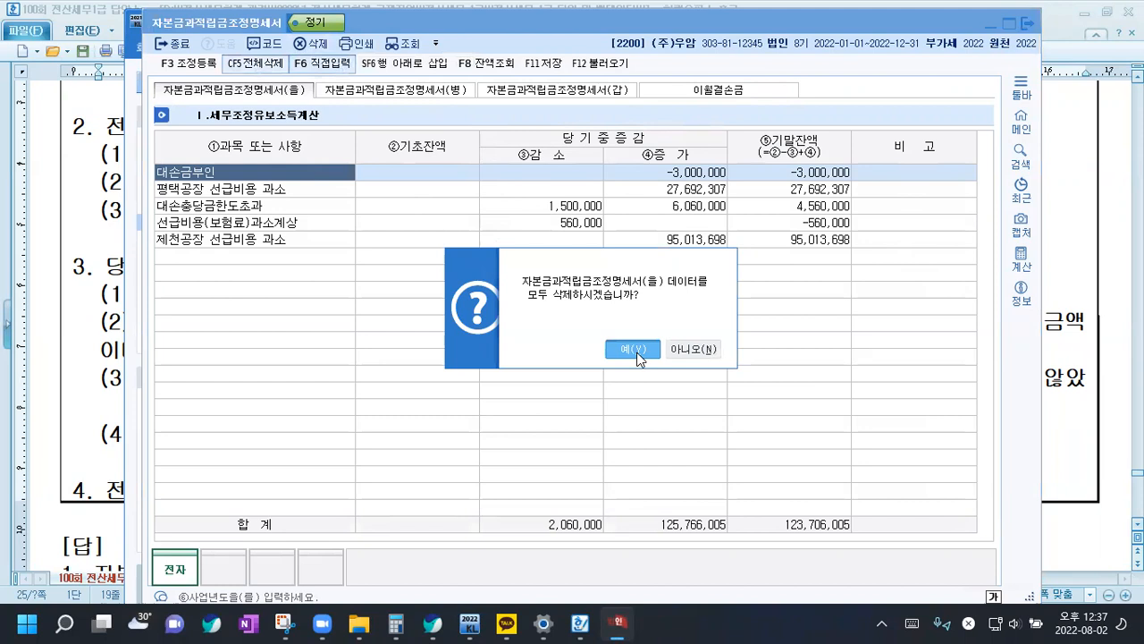
click(635, 351)
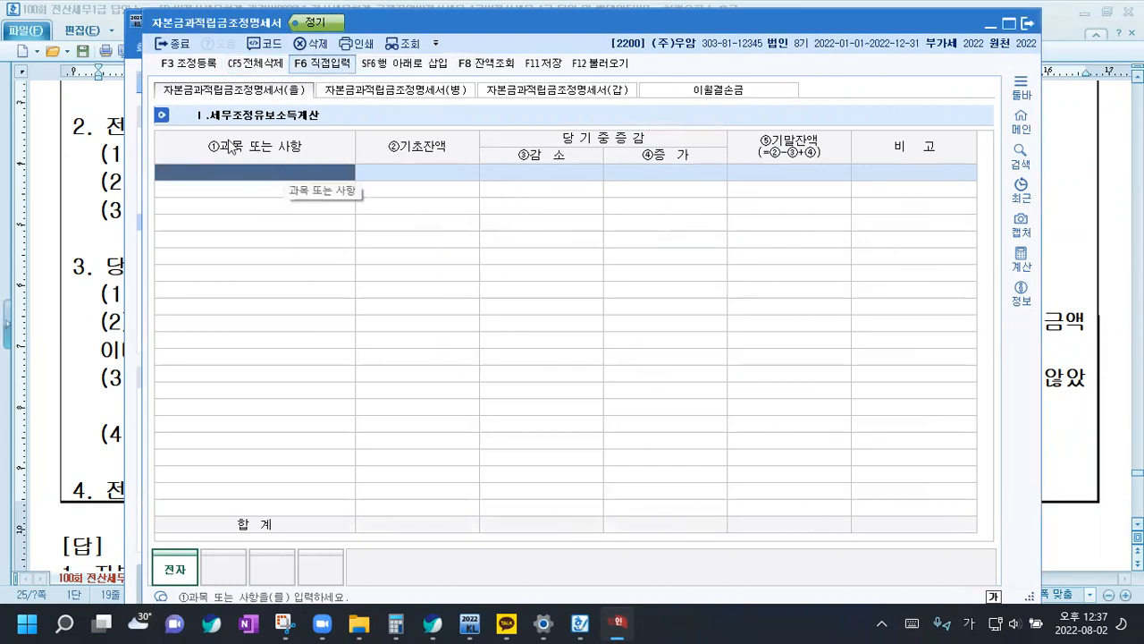
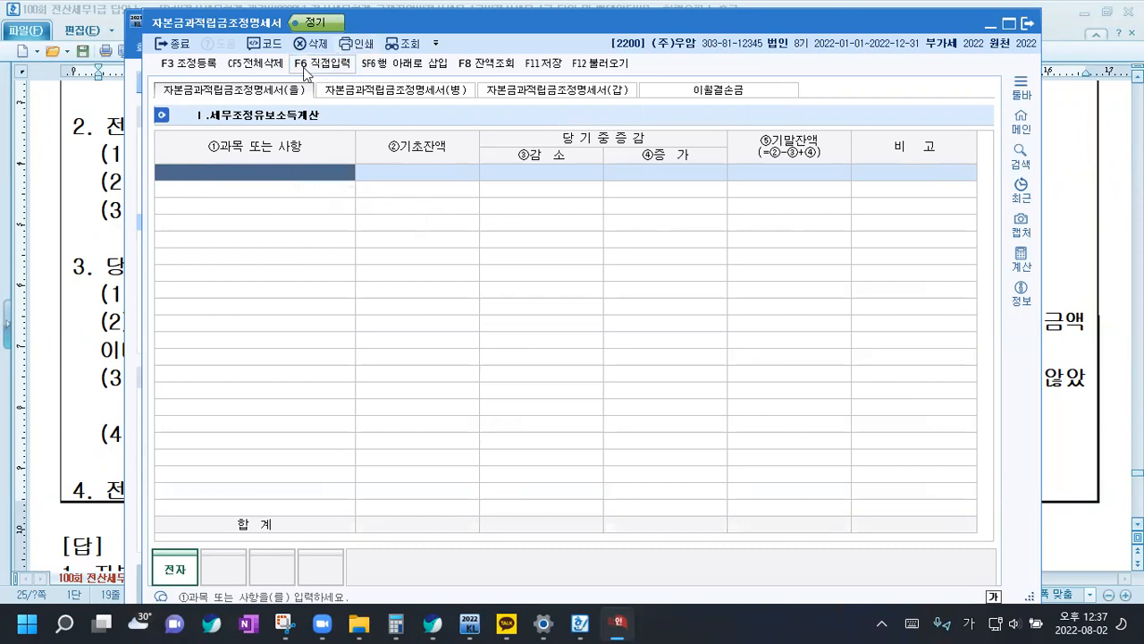
Enter the adjustment item 대손충당금한도초과 in the first row with a 기초잔액 of 12,000,000
text(대손)
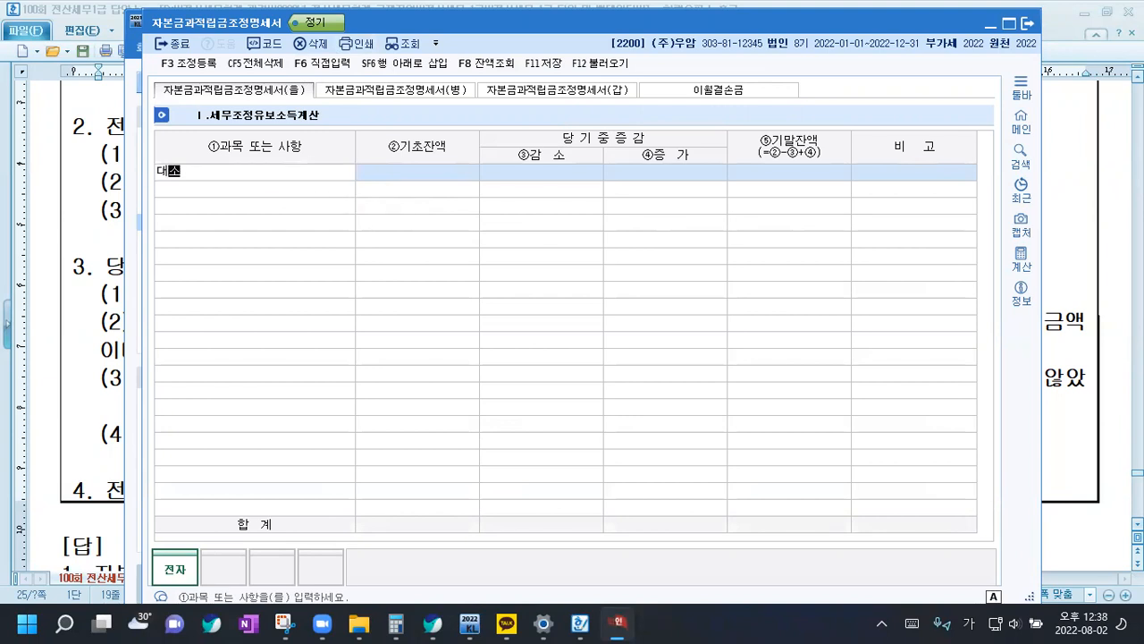
key(Return)
key(Down)
key(Down)
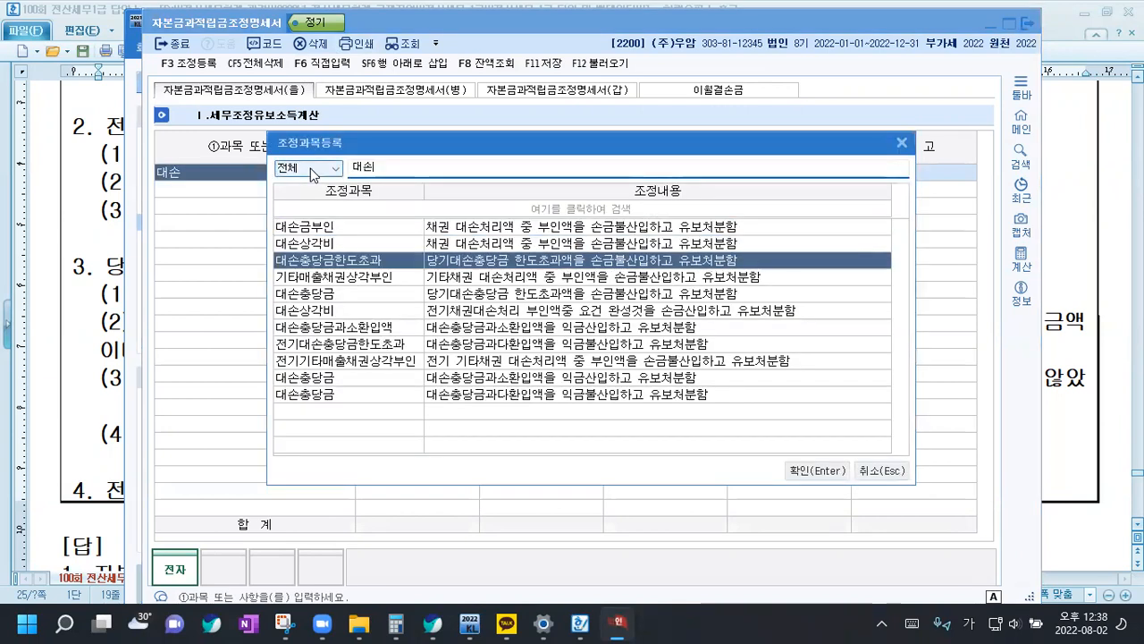
key(Return)
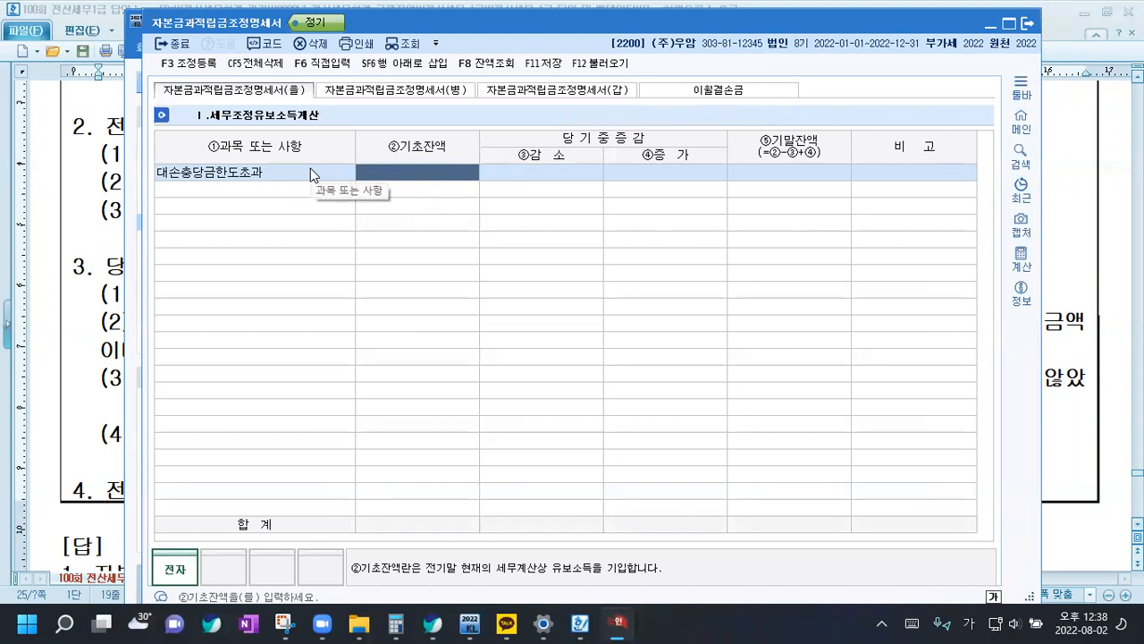
text(12000000)
key(Return)
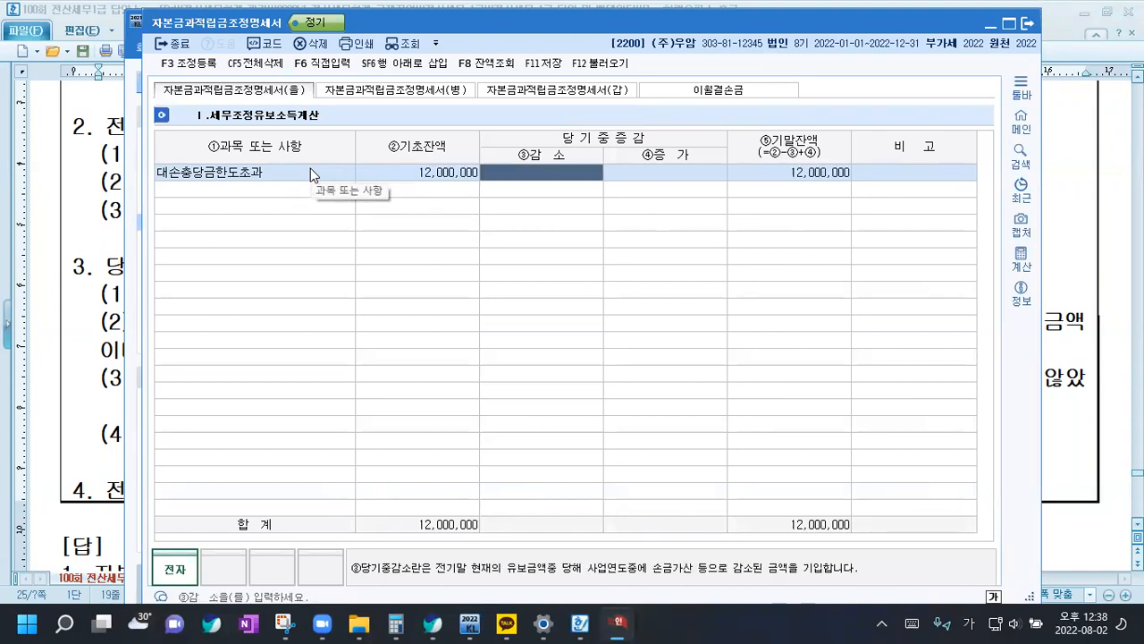
Add the adjustment item 선급비용 in the second row with a 기초잔액 of 2,500,000
click(253, 196)
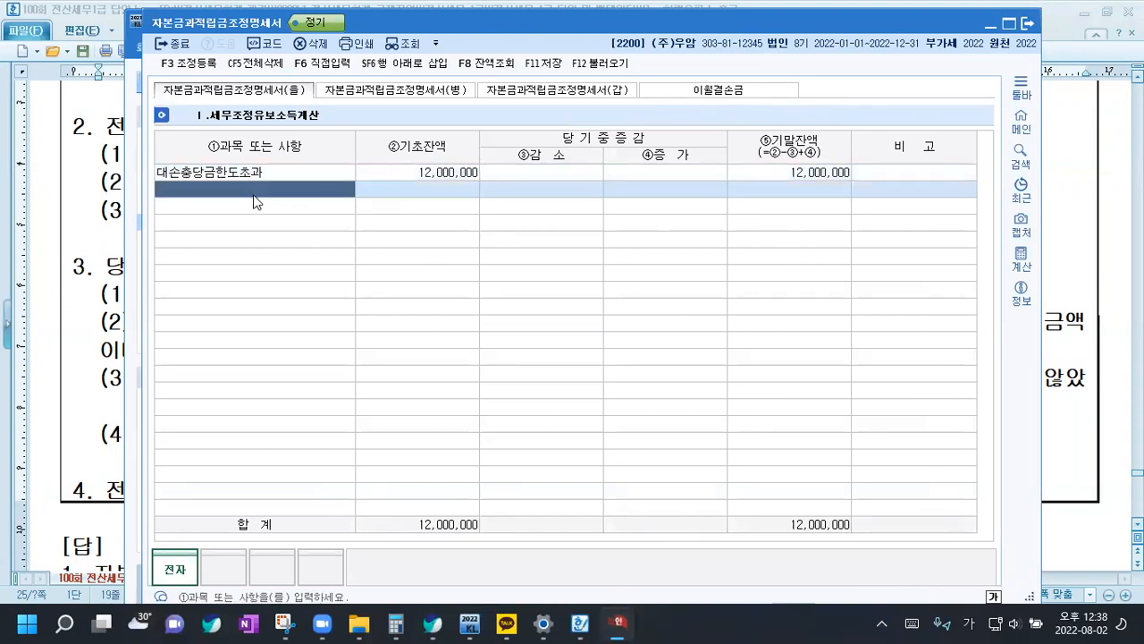
text(선급)
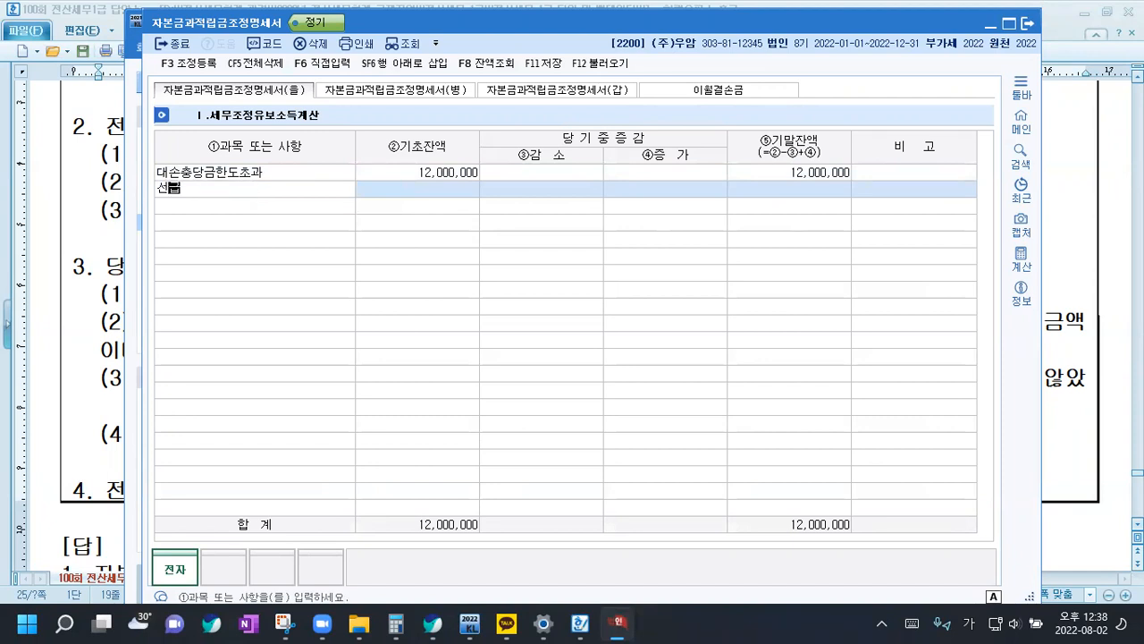
key(Return)
key(Down)
key(Down)
key(Down)
key(Down)
key(Down)
key(Down)
key(Down)
key(Down)
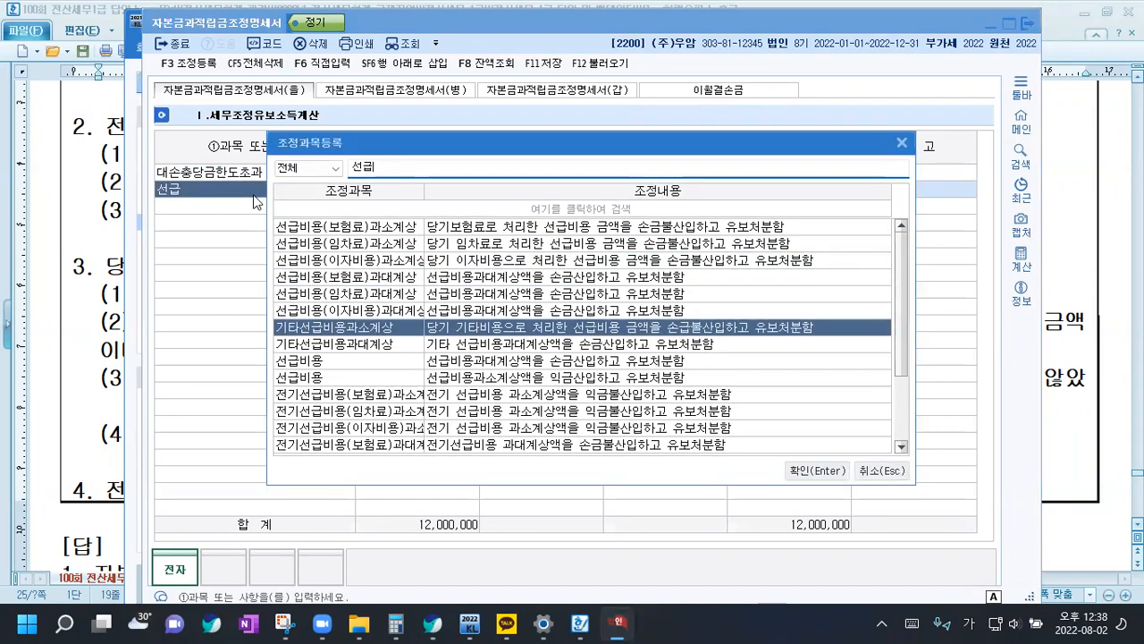
key(Return)
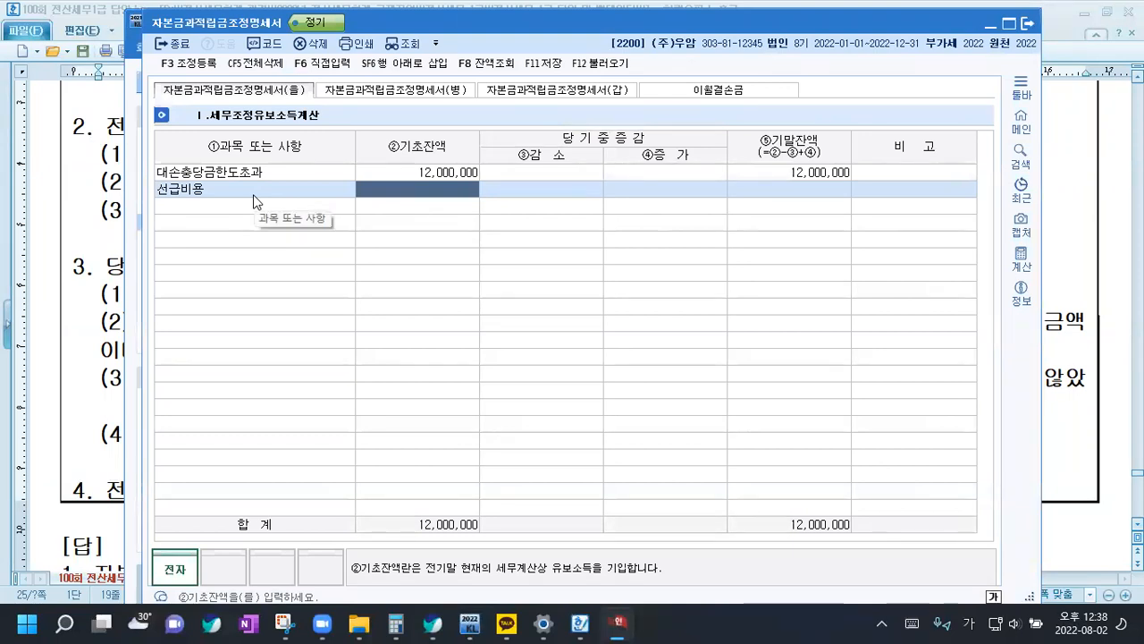
text(2500000)
key(Return)
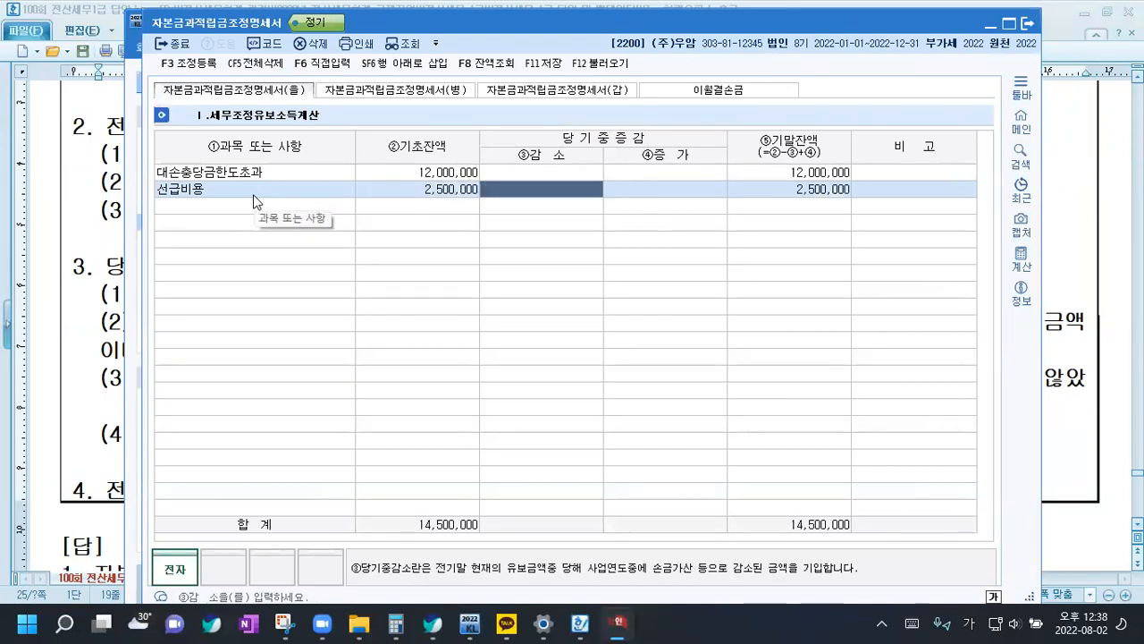
Add the adjustment item 재고자산평가감 in the third row with a 기초잔액 of 1,000,000
click(230, 205)
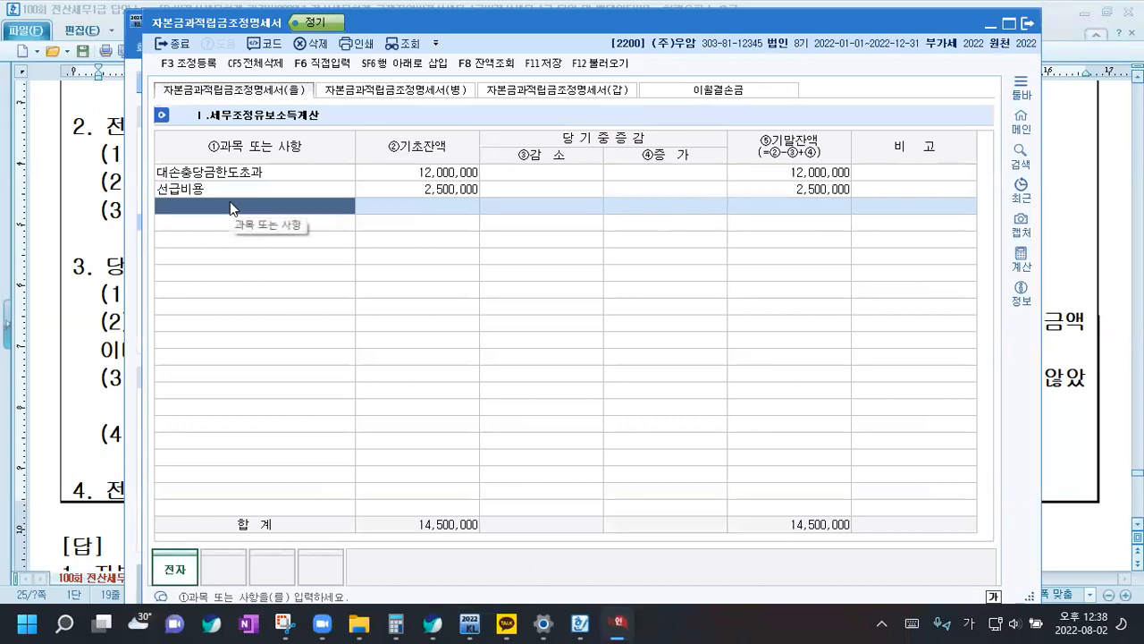
text(재고)
key(Return)
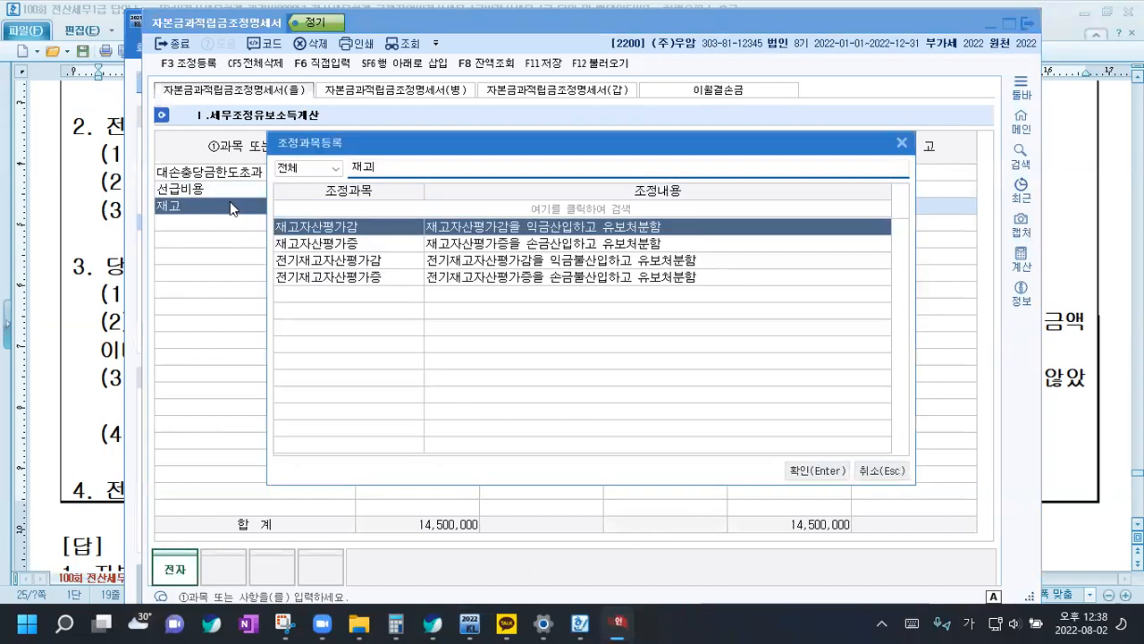
key(Return)
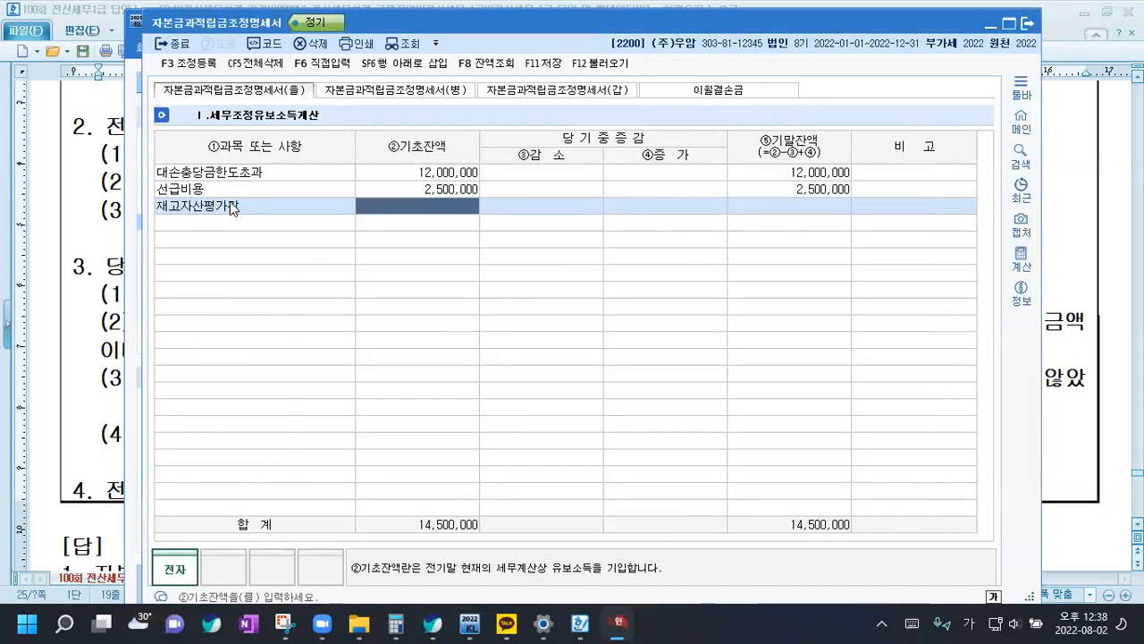
text(1000000)
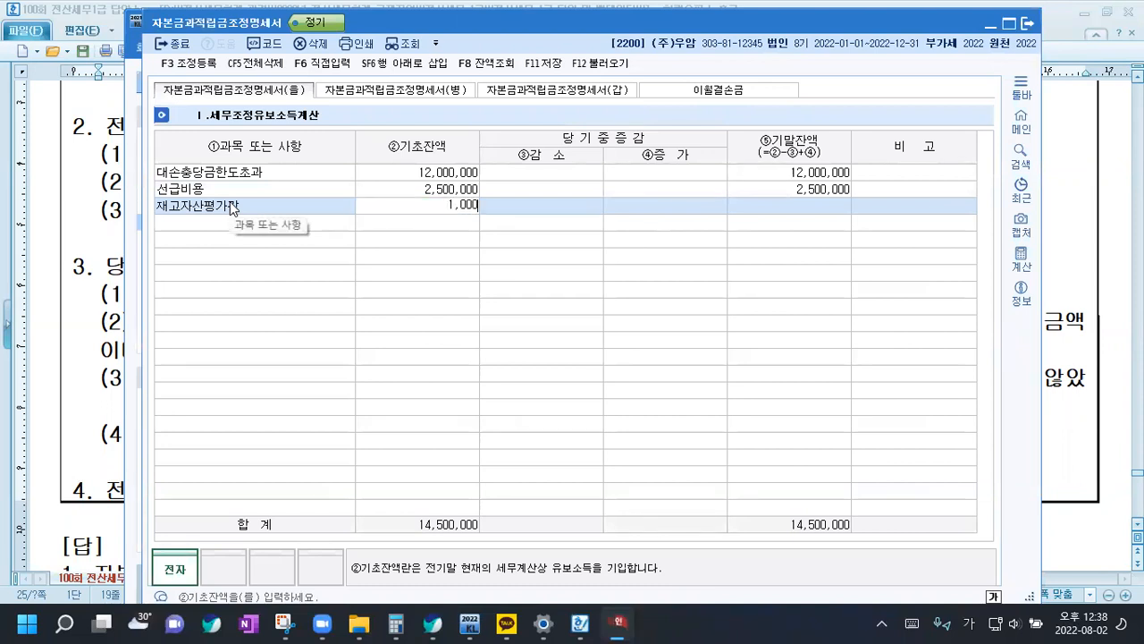
key(Return)
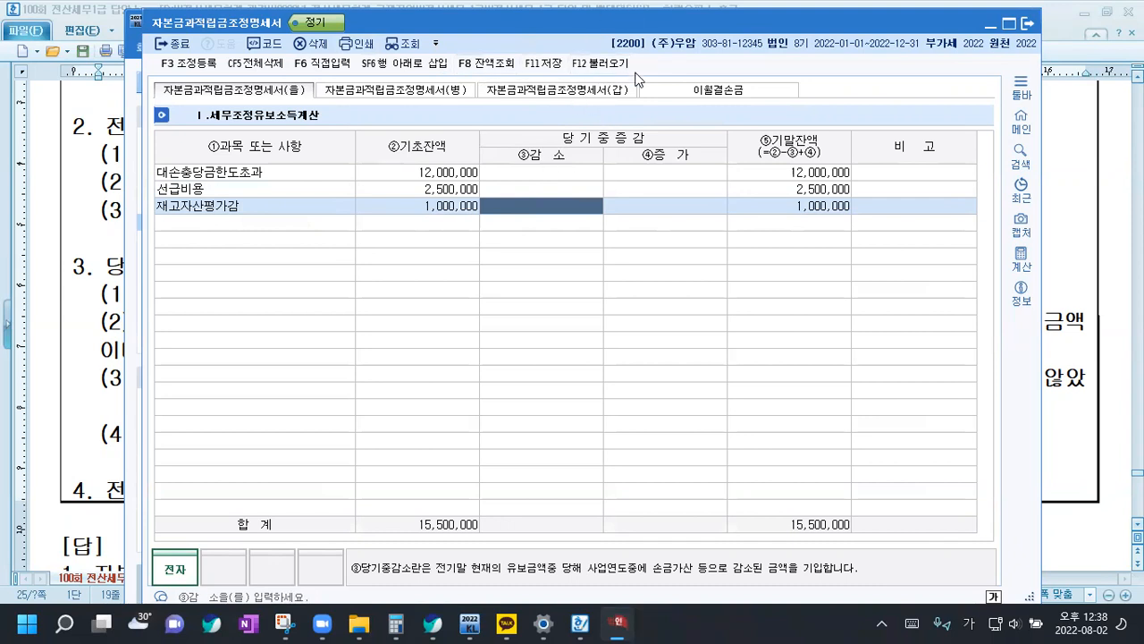
Review the 감소, 증가 and 기초잔액 columns for the three entered reserve items
click(569, 174)
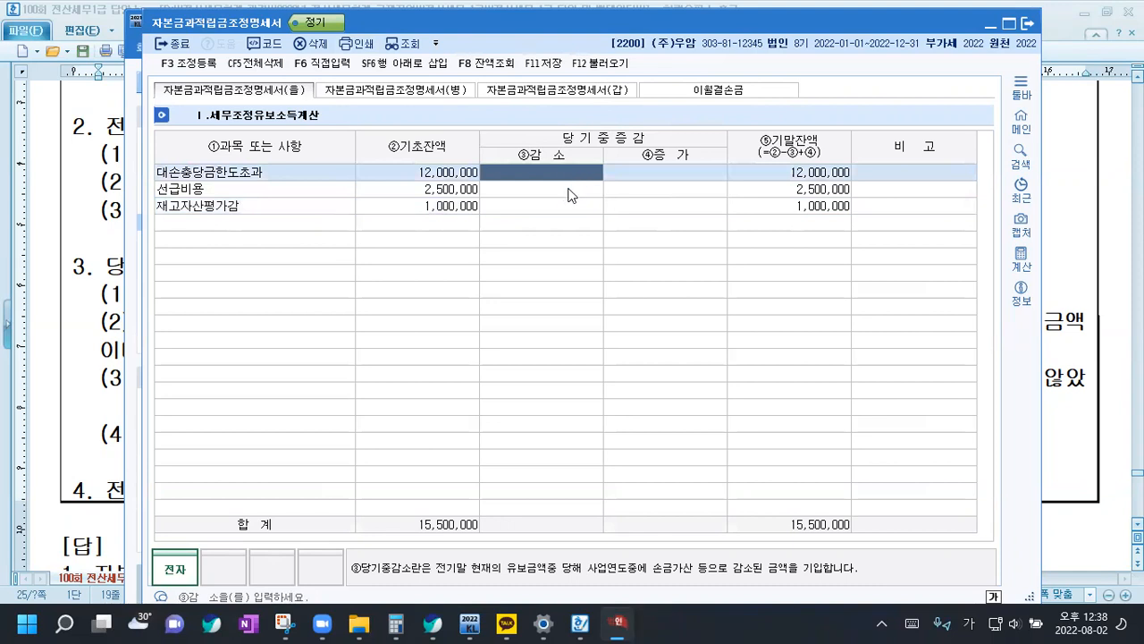
click(569, 189)
click(569, 200)
click(561, 172)
click(558, 186)
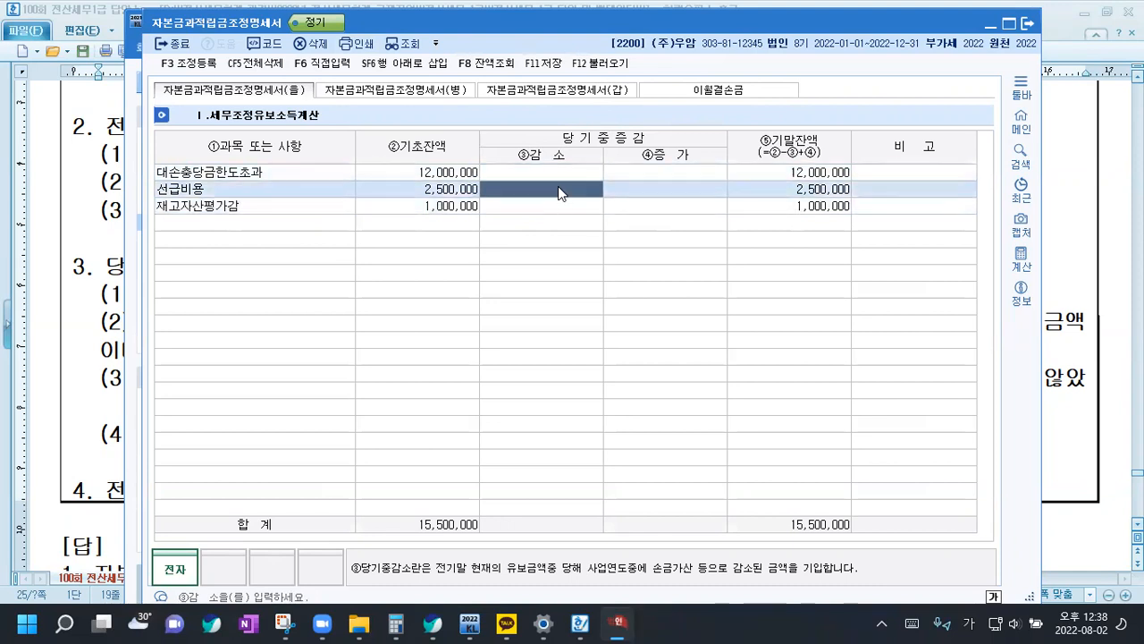
click(560, 204)
click(657, 172)
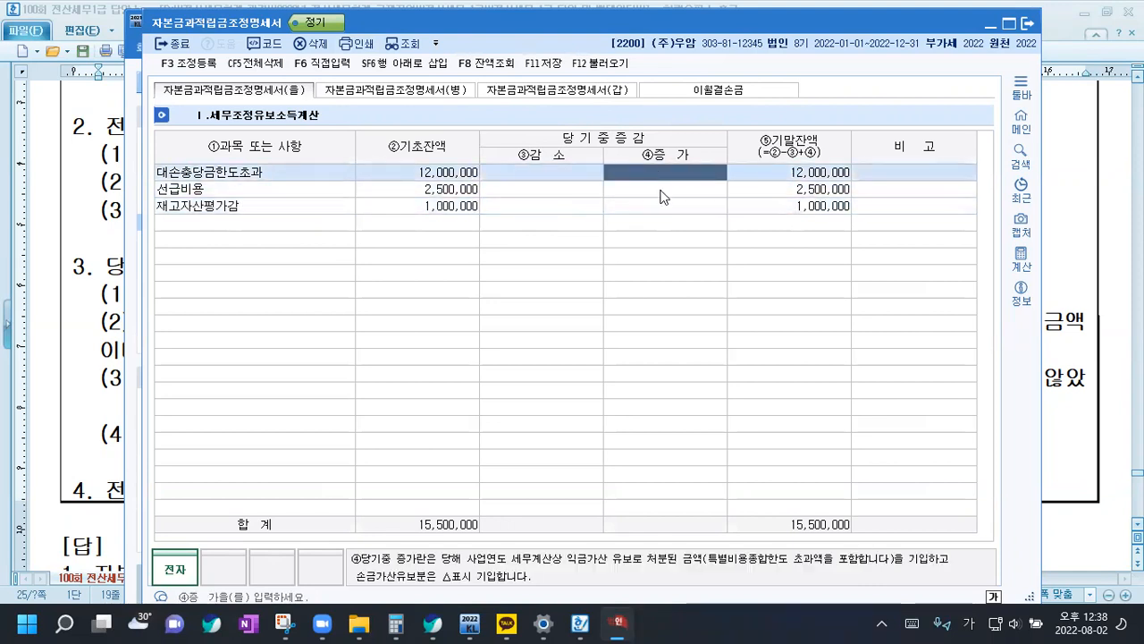
click(659, 189)
click(662, 207)
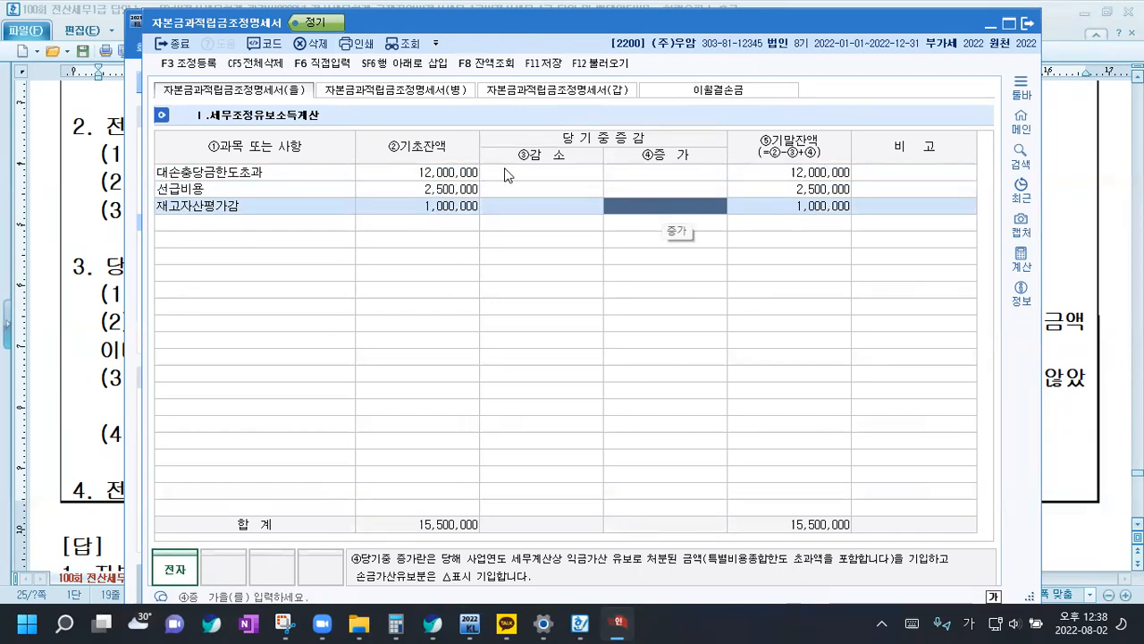
click(527, 172)
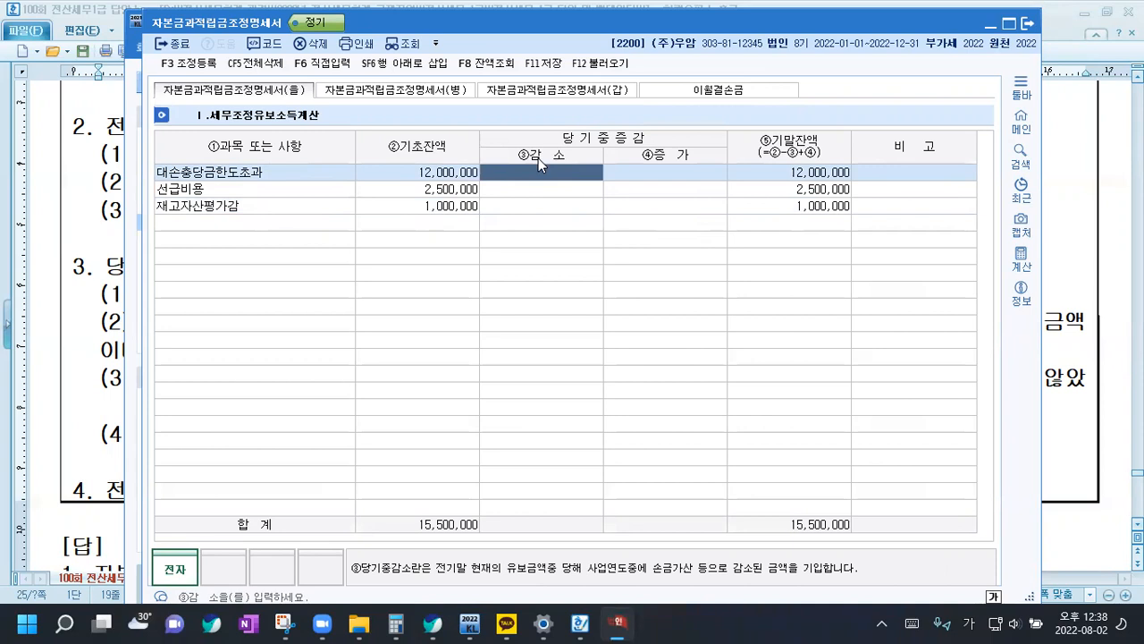
click(453, 187)
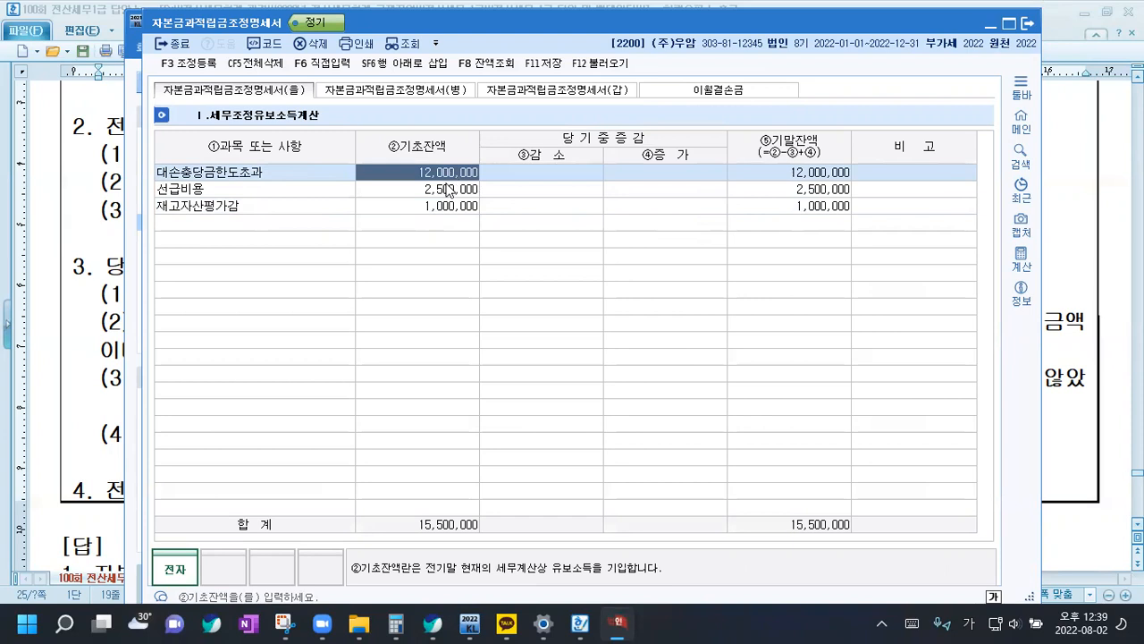
Enter a 감소 amount of 12,000,000 for 대손충당금한도초과
click(442, 203)
click(552, 178)
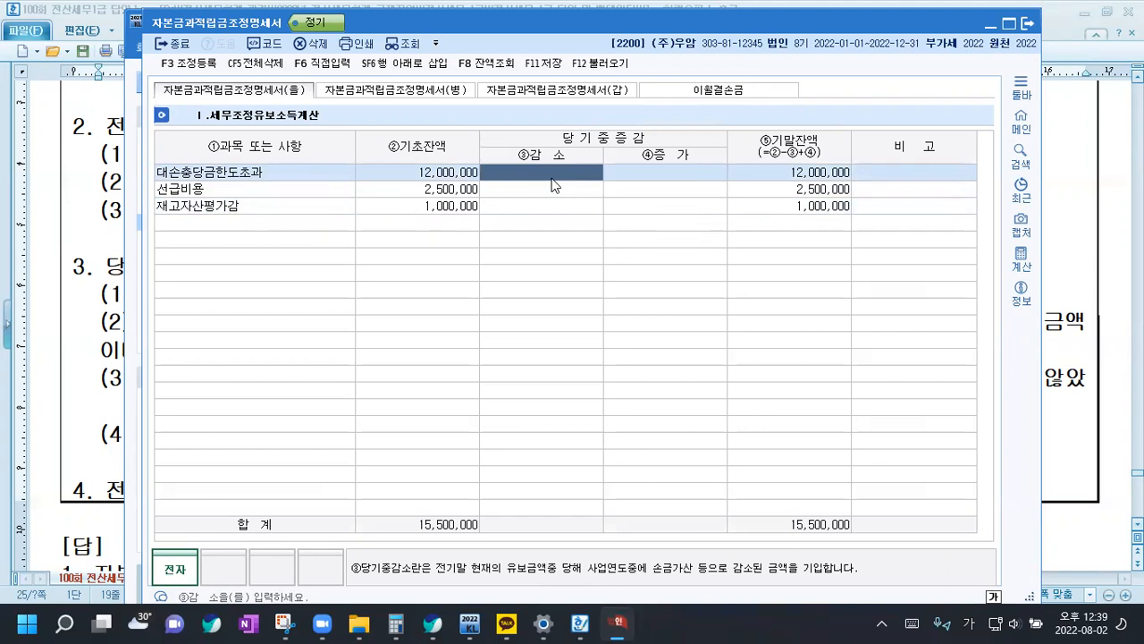
text(12000000)
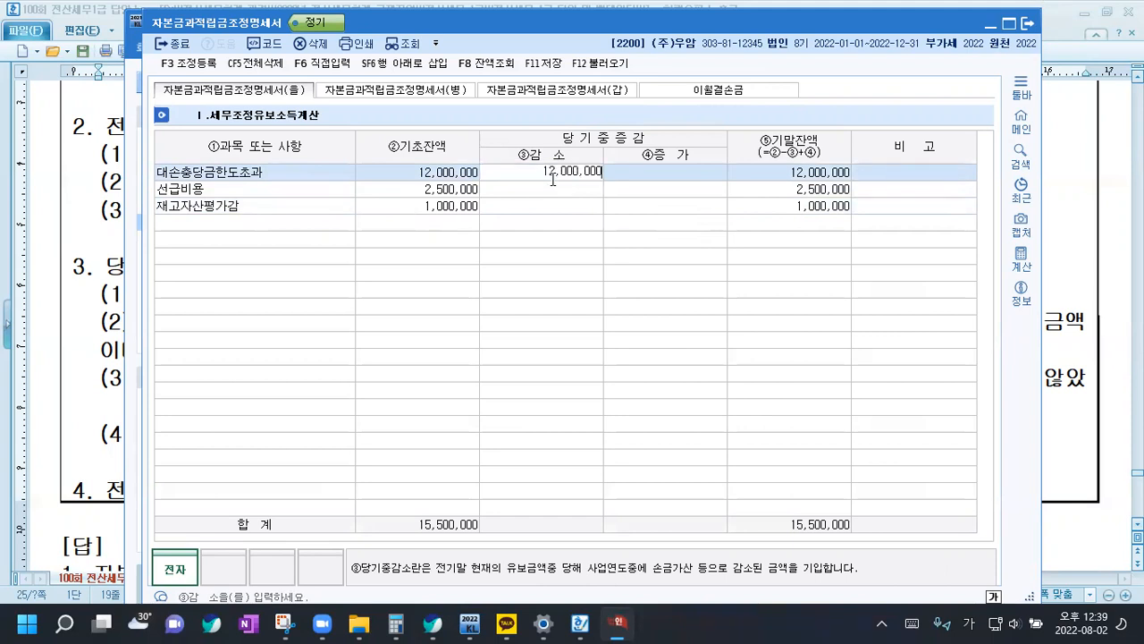
key(Return)
Enter 감소 amounts of 2,500,000 for 선급비용 and 1,000,000 for 재고자산평가감
click(549, 189)
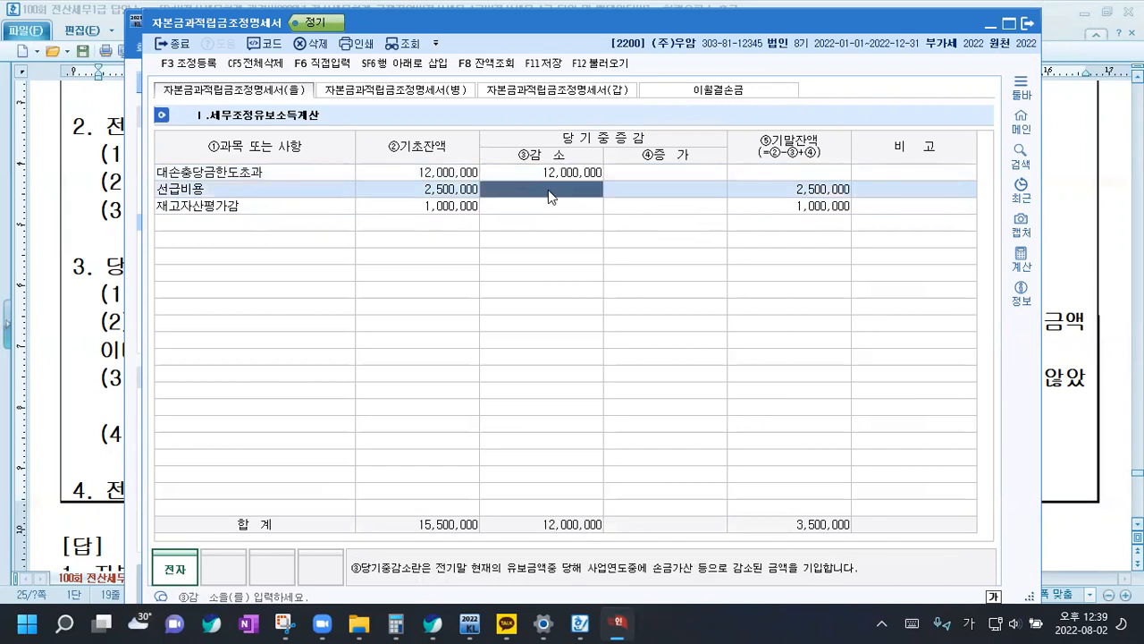
text(2,500,000)
key(Return)
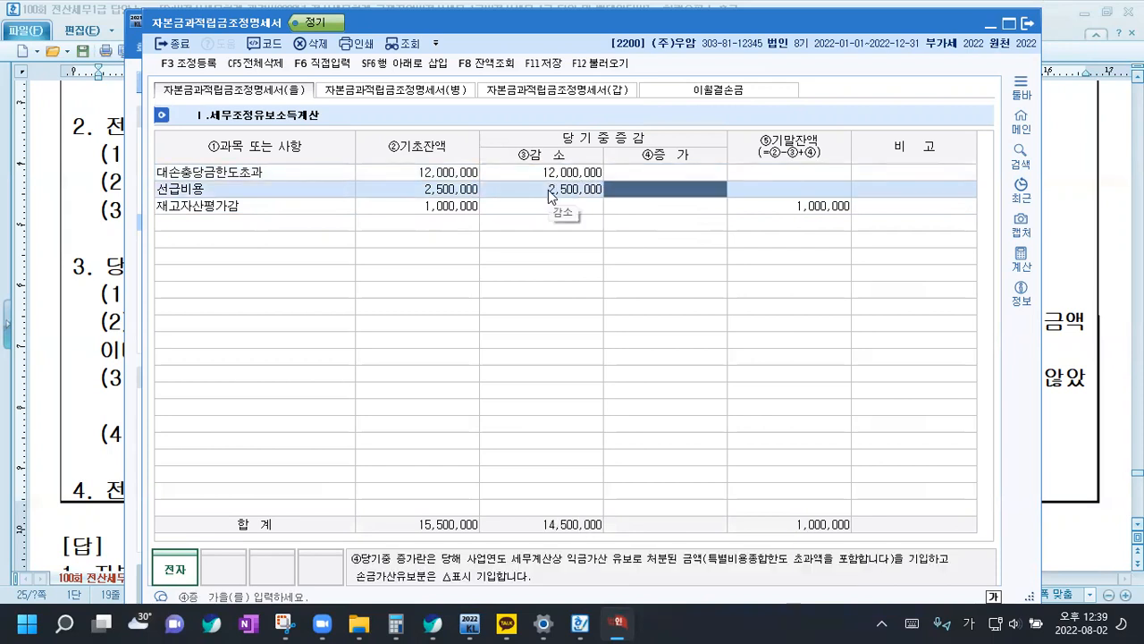
click(545, 211)
text(1000000)
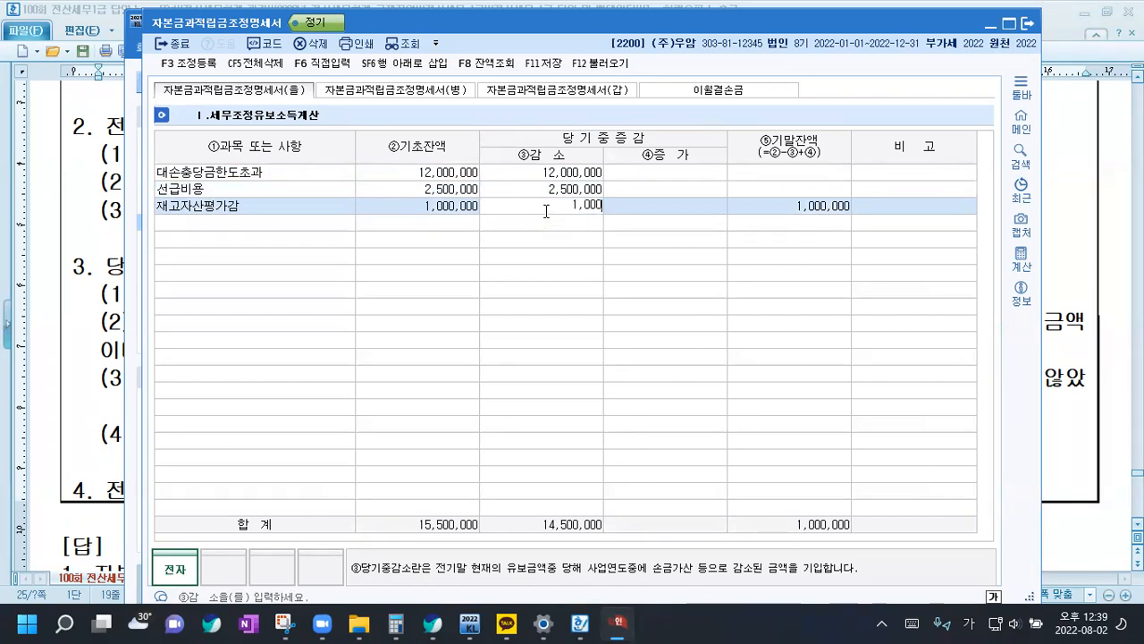
key(Return)
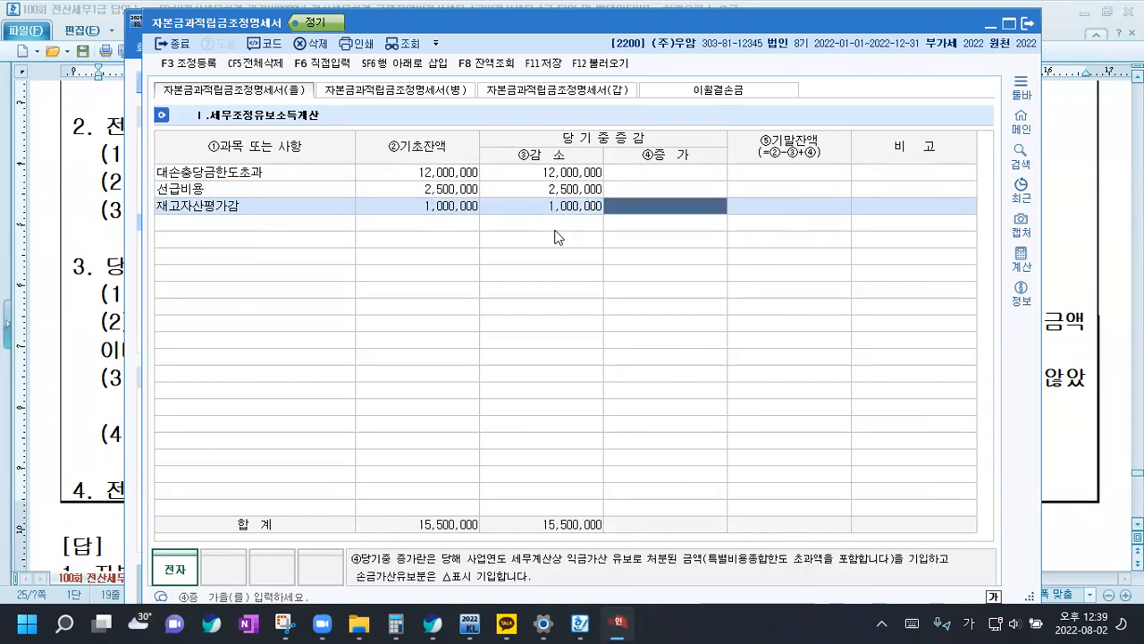
Review the question's notes on the prior-year 선급비용 and 재고자산평가감 reserves and the current-year 대손충당금한도초과액 in the Hangul document
click(110, 323)
drag(103, 322, 177, 401)
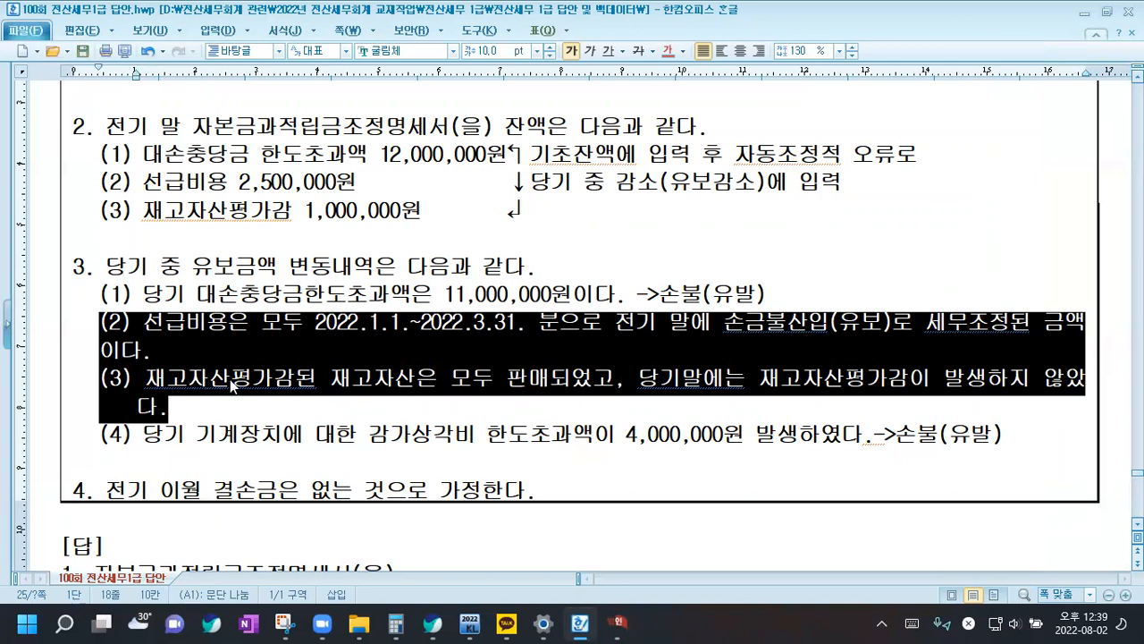
click(224, 409)
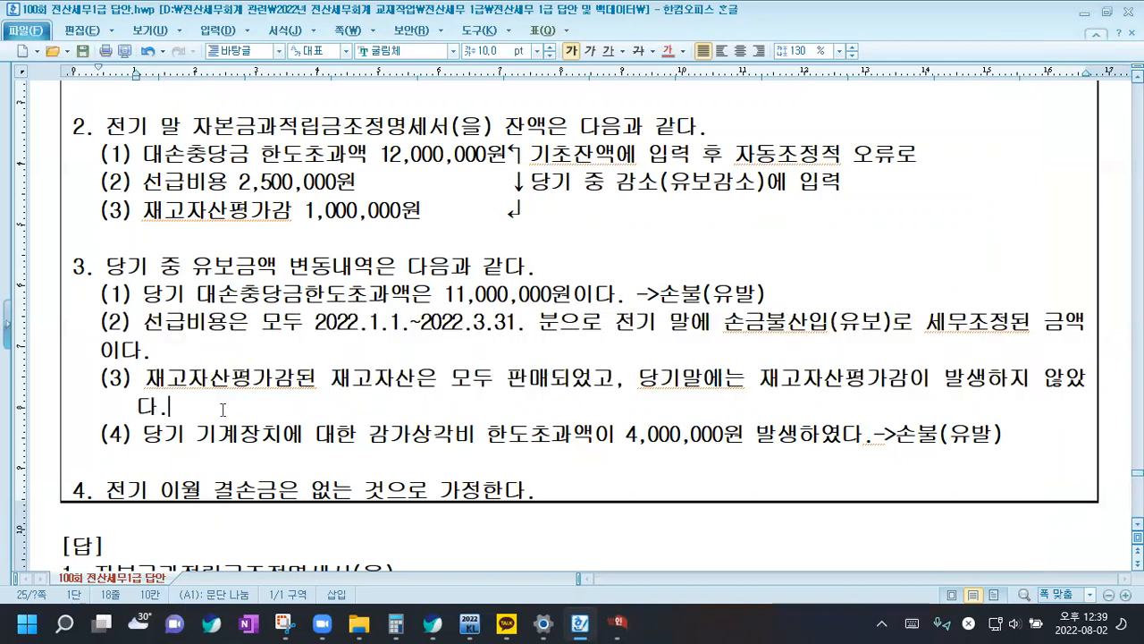
drag(102, 185, 473, 231)
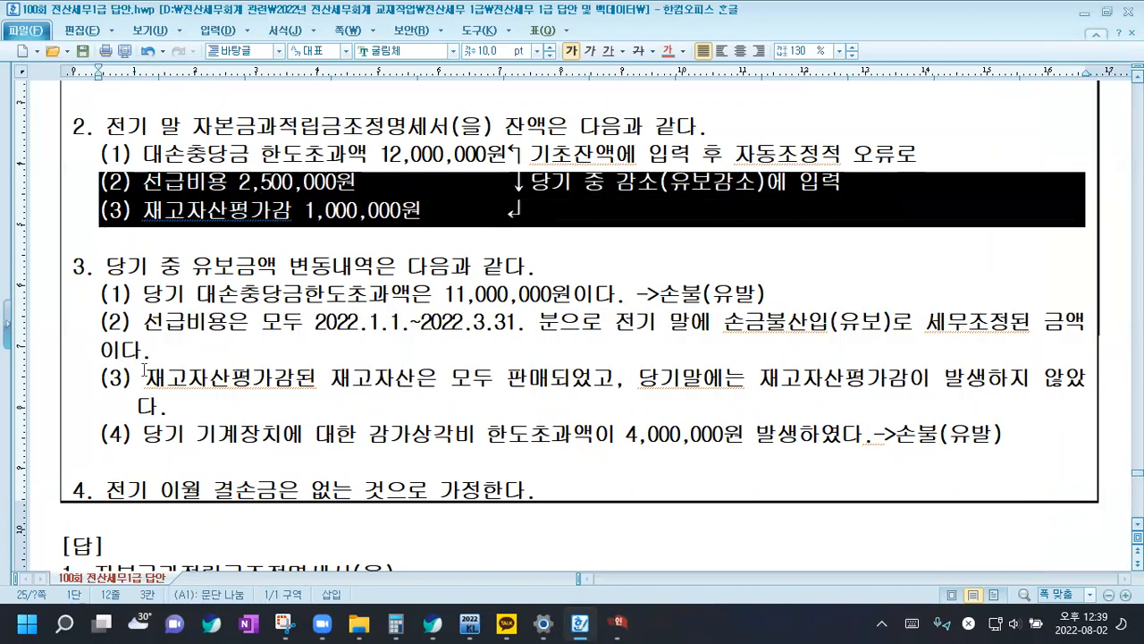
drag(100, 323, 143, 405)
drag(143, 296, 412, 298)
click(488, 297)
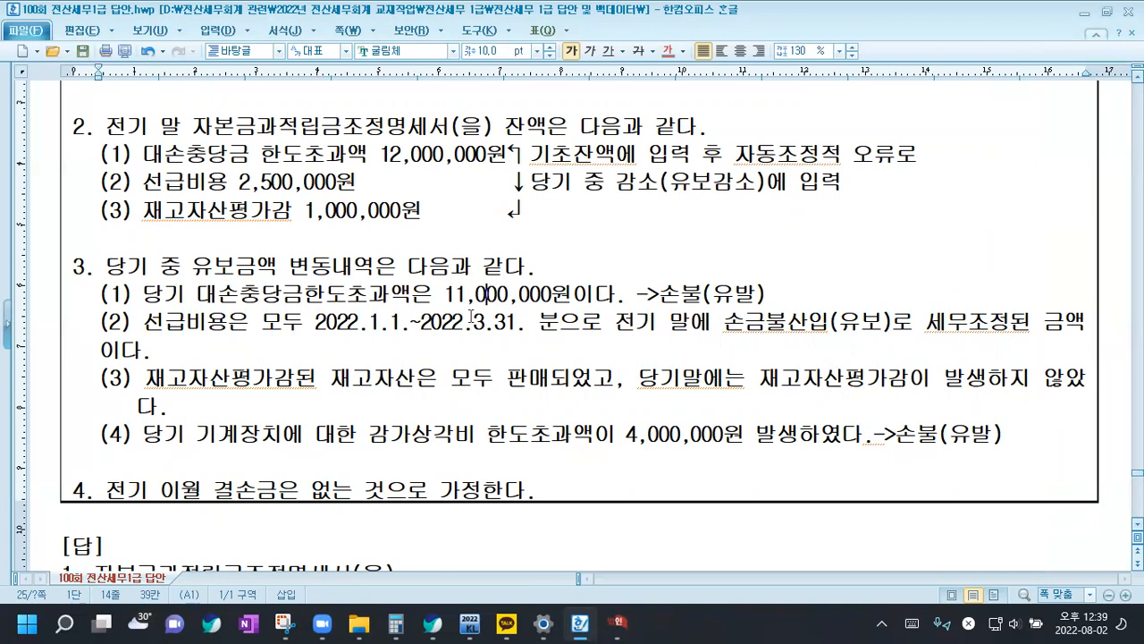
Return to KcLep and enter an 증가 amount of 11,000,000 for 대손충당금한도초과
click(614, 623)
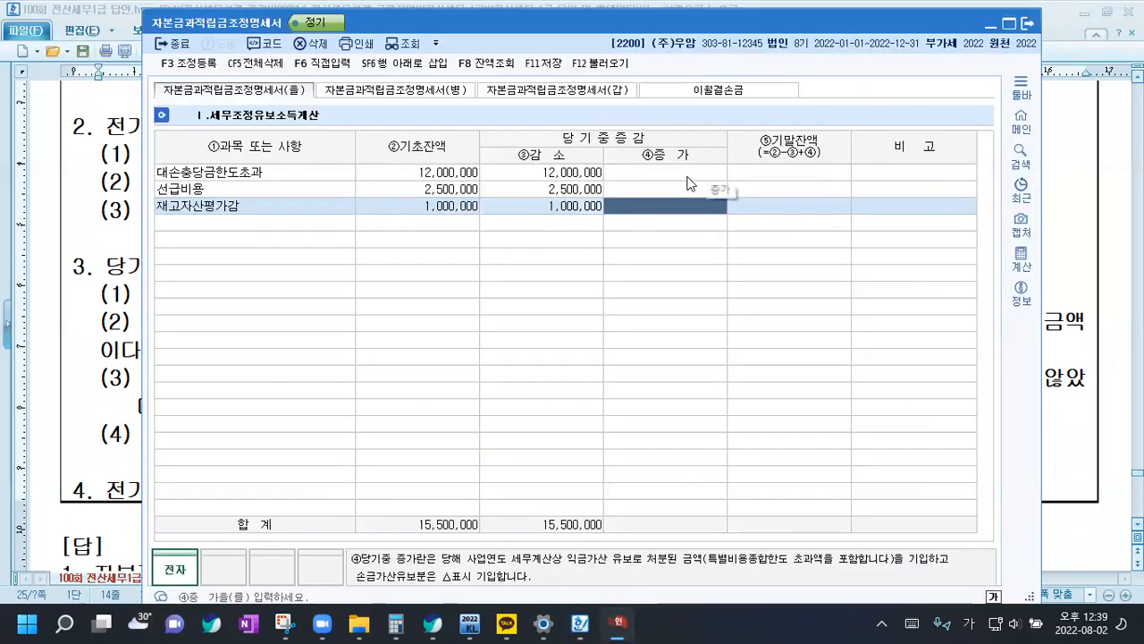
click(672, 172)
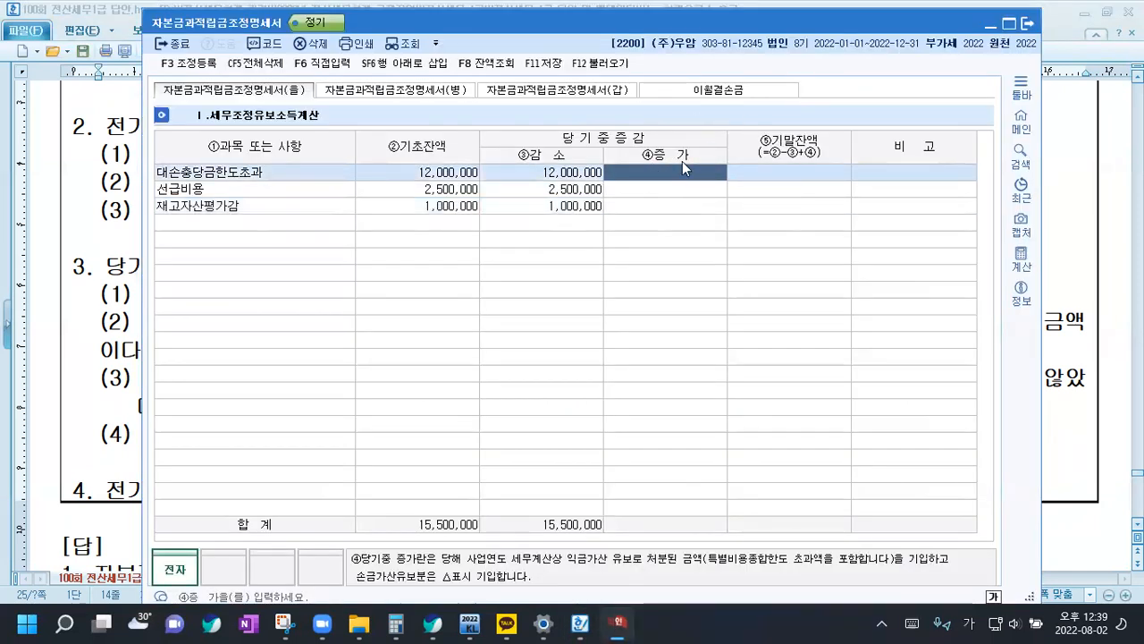
text(11000000)
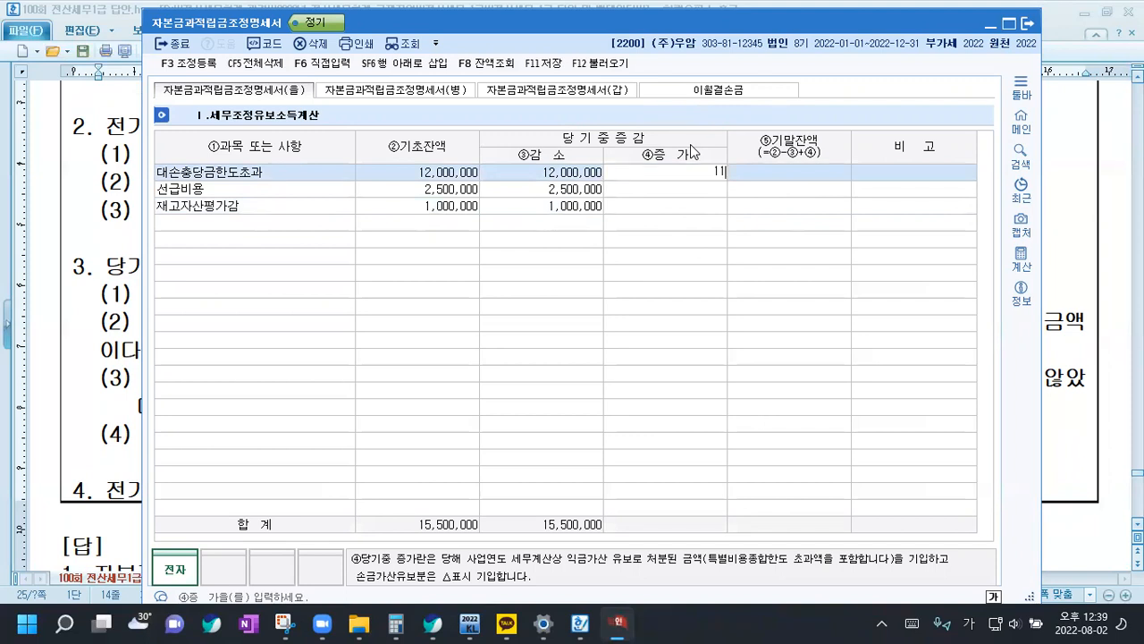
key(Return)
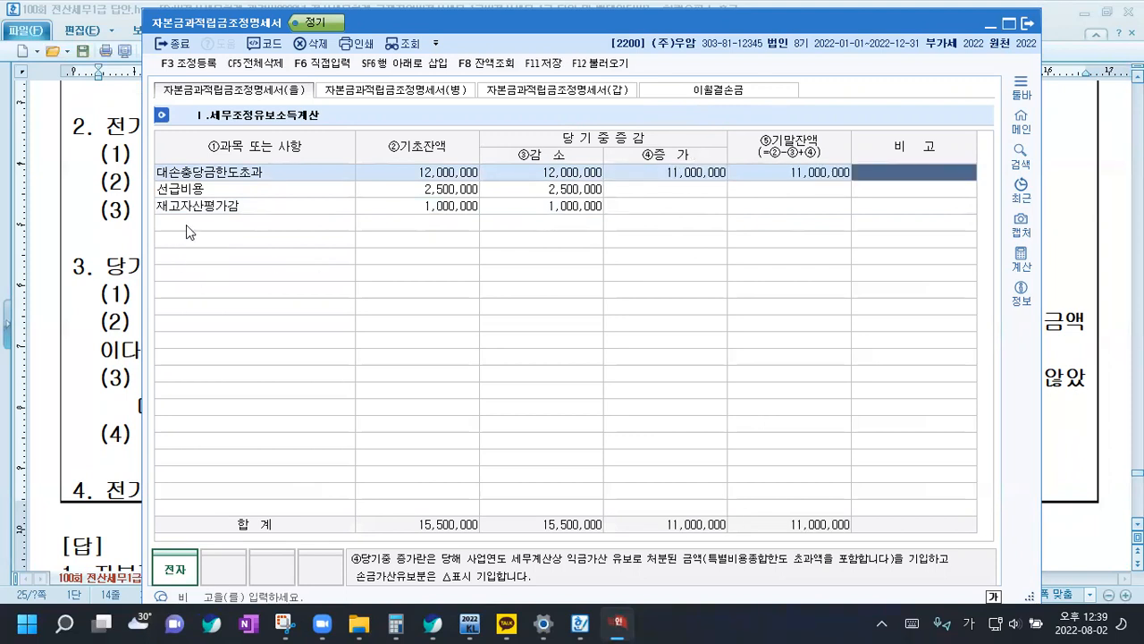
Add the adjustment item 감가상각비한도초과 in the fourth row with an 증가 amount of 4,000,000
click(186, 225)
text(감가)
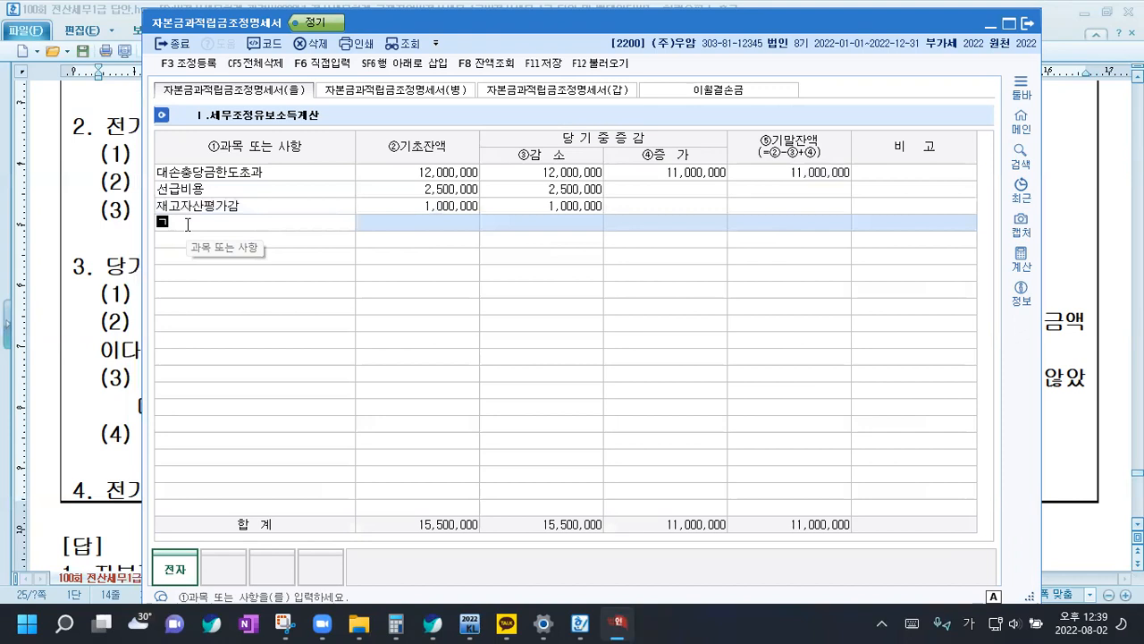
key(Return)
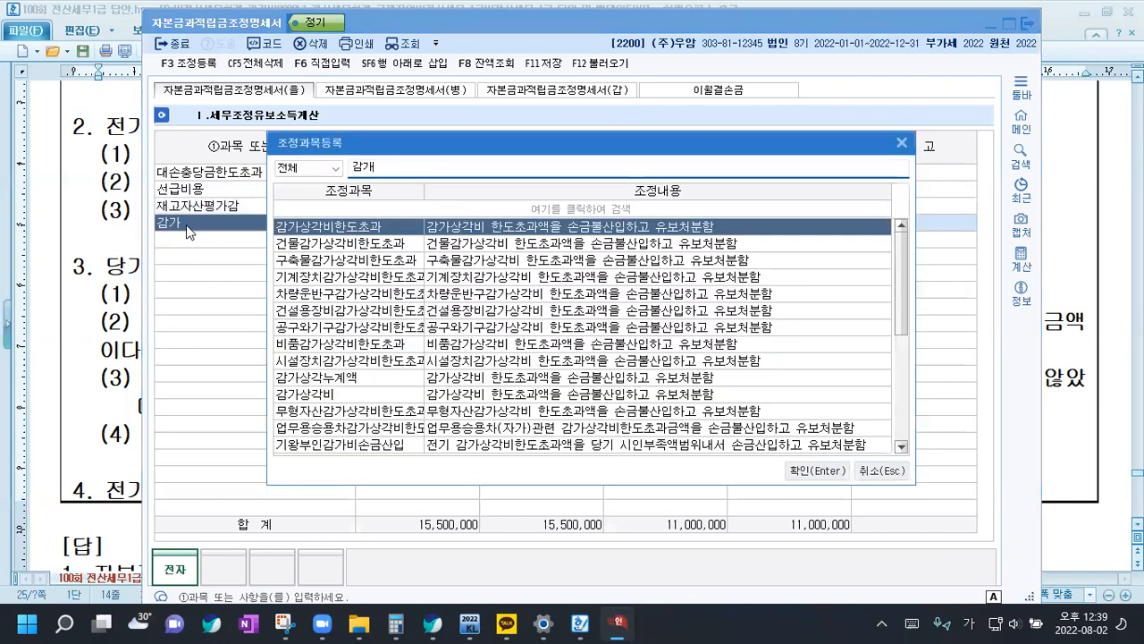
key(Return)
key(Return)
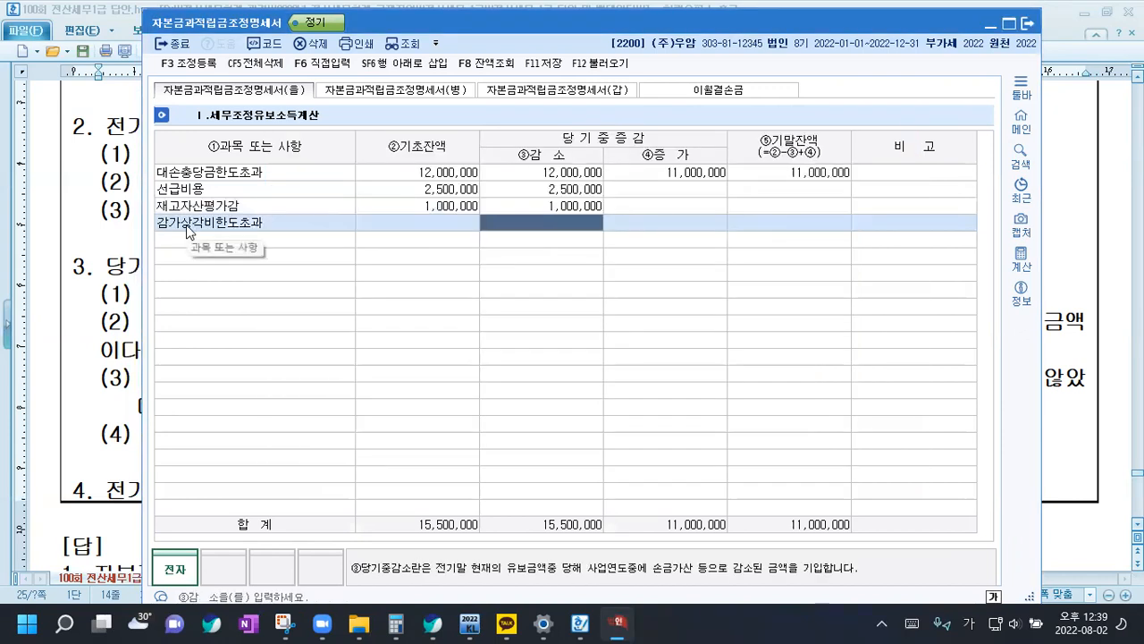
key(Return)
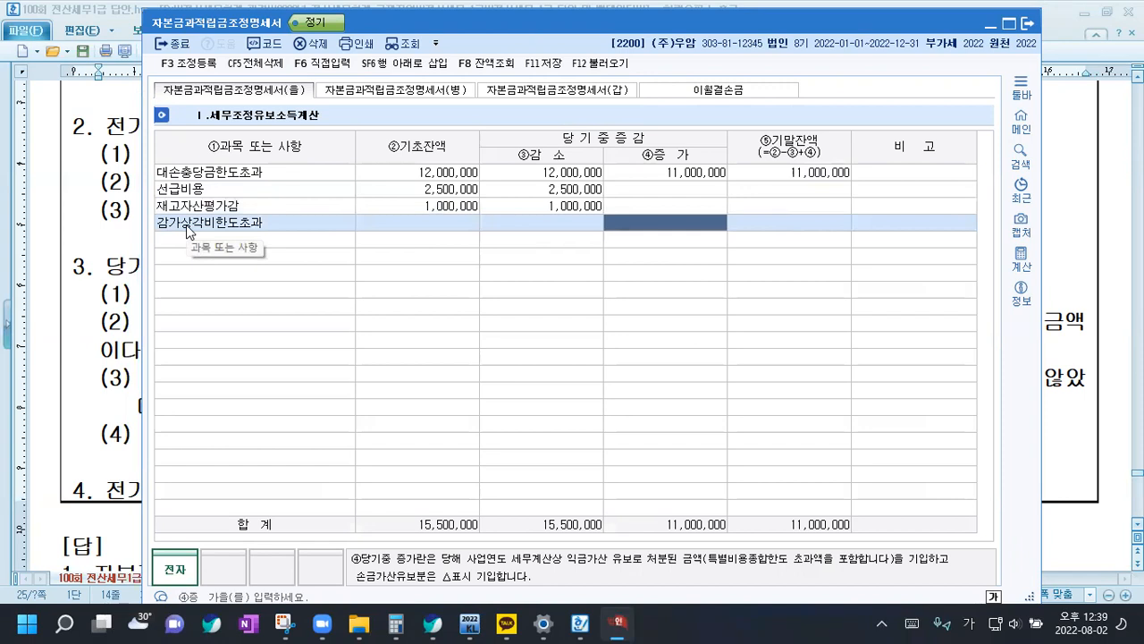
text(4000000)
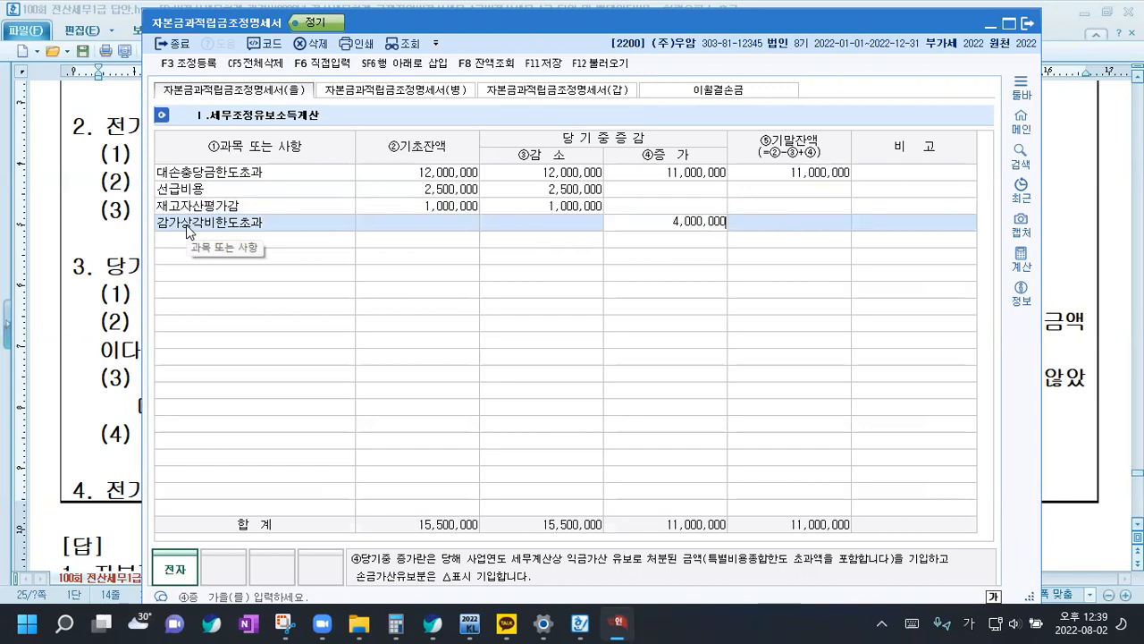
key(Return)
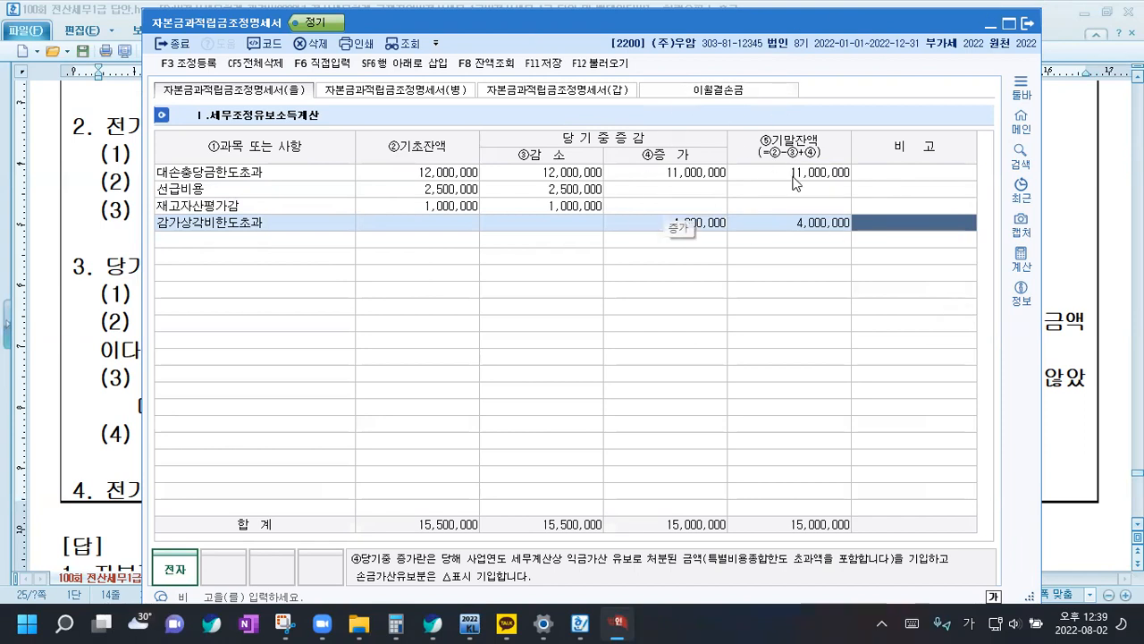
Examine the (을) total row and the preloaded equity amounts in 자본금과적립금조정명세서(갑)
click(581, 92)
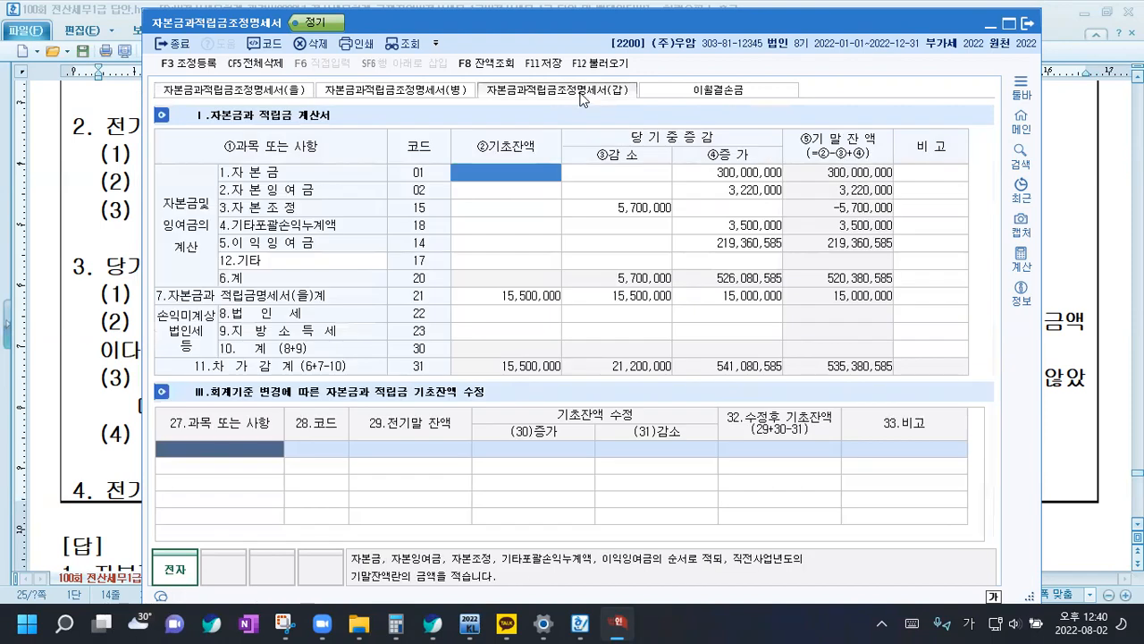
click(492, 298)
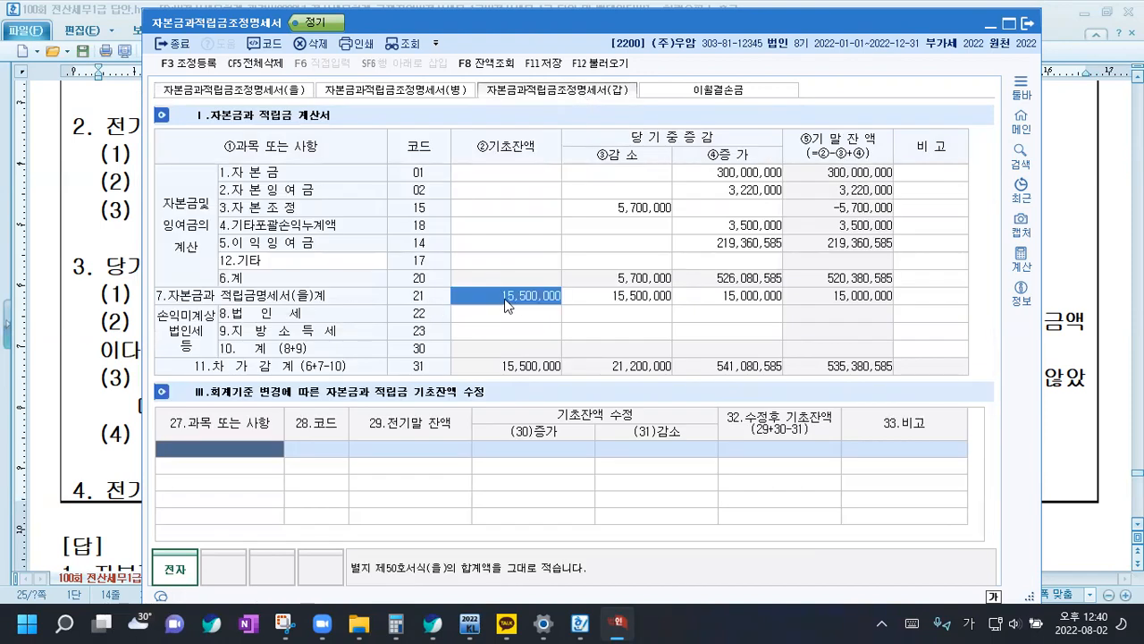
click(651, 303)
click(767, 303)
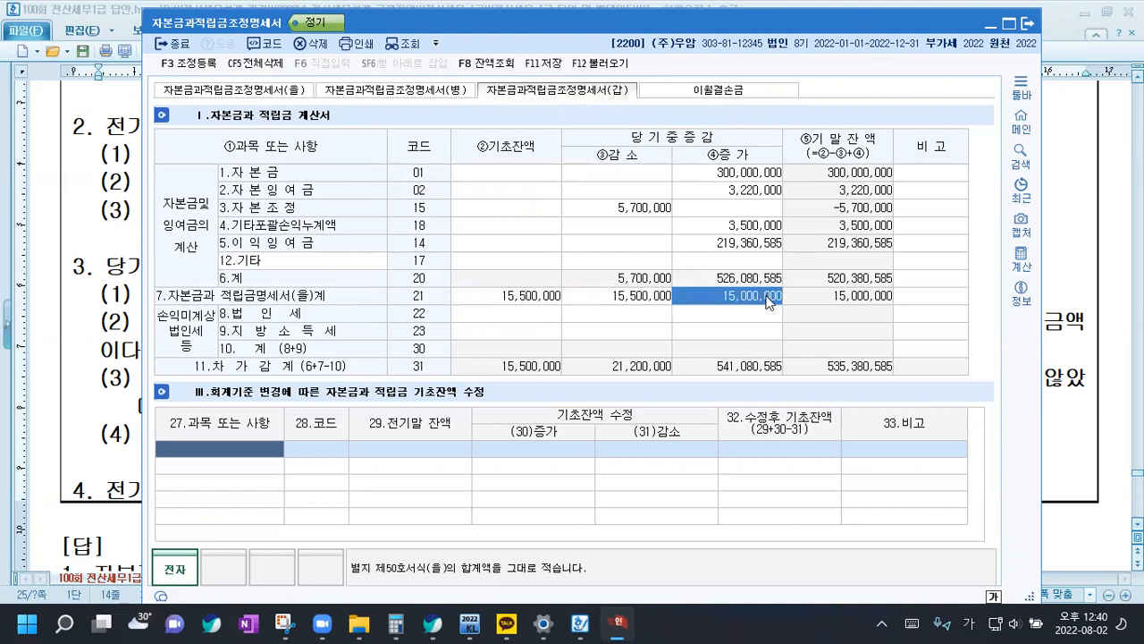
click(640, 172)
click(659, 228)
click(734, 236)
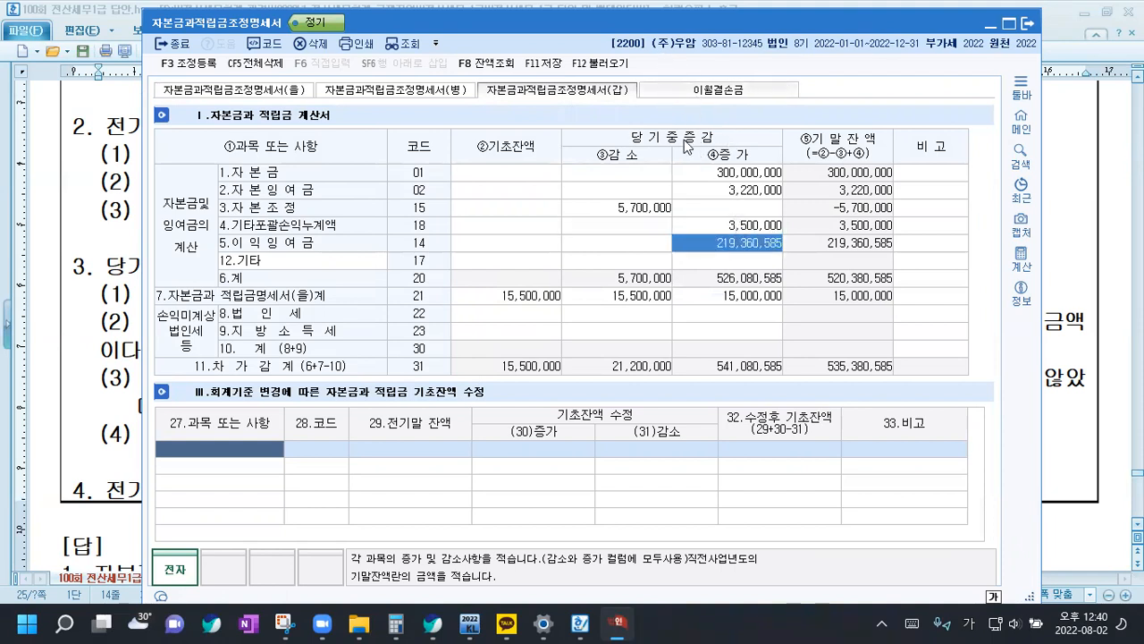
Delete all data from 자본금과적립금조정명세서(갑) and check that the (을) entries are intact
click(268, 67)
click(629, 353)
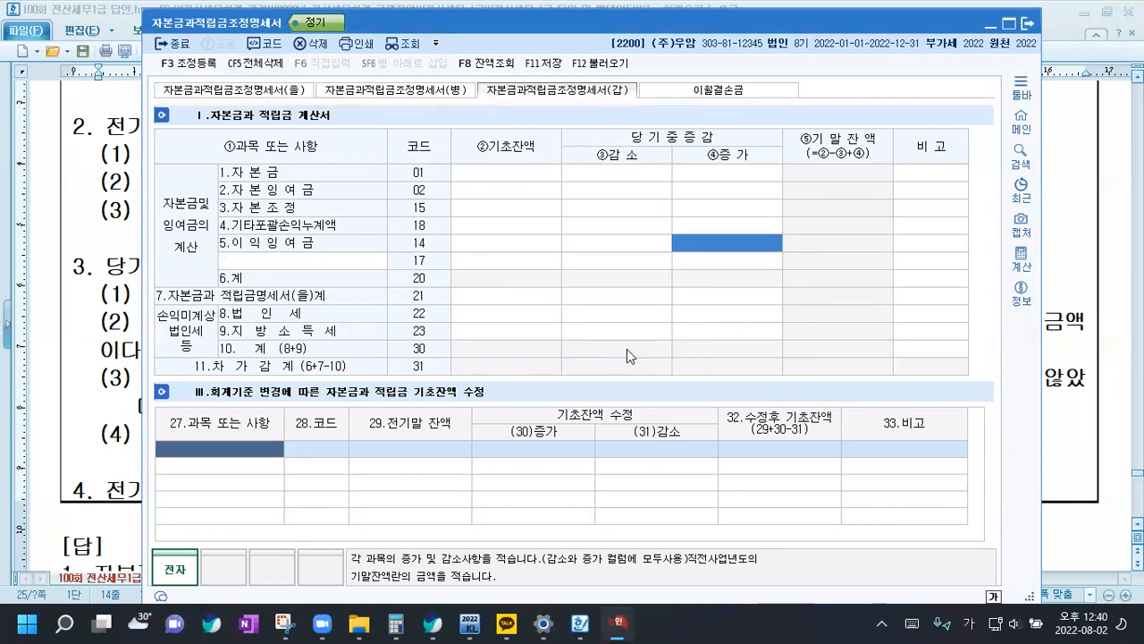
click(202, 90)
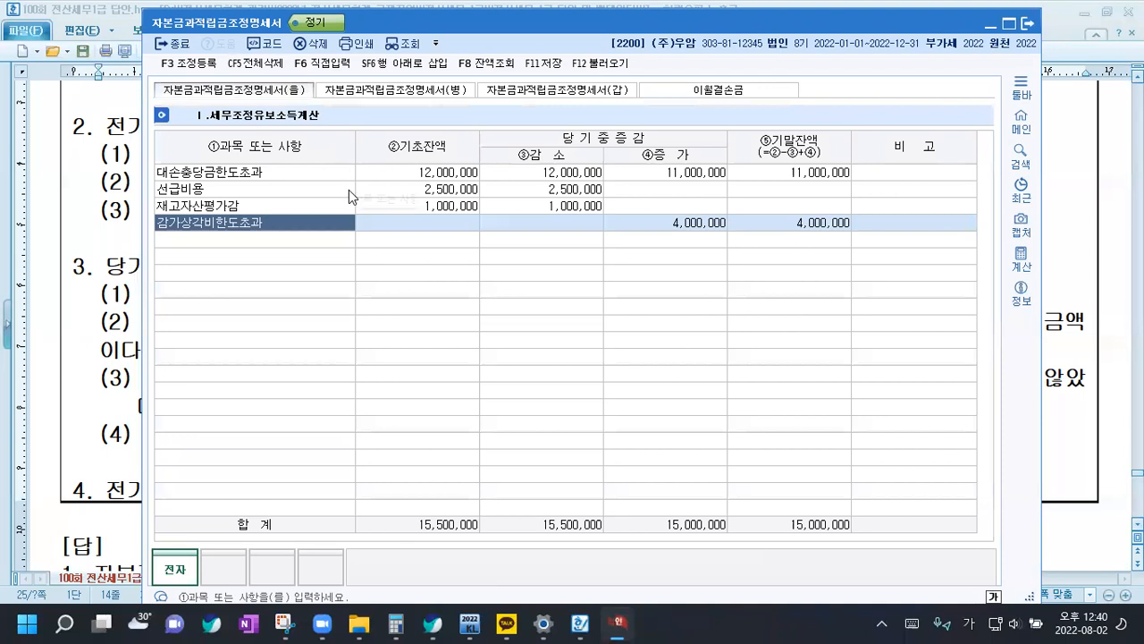
click(556, 90)
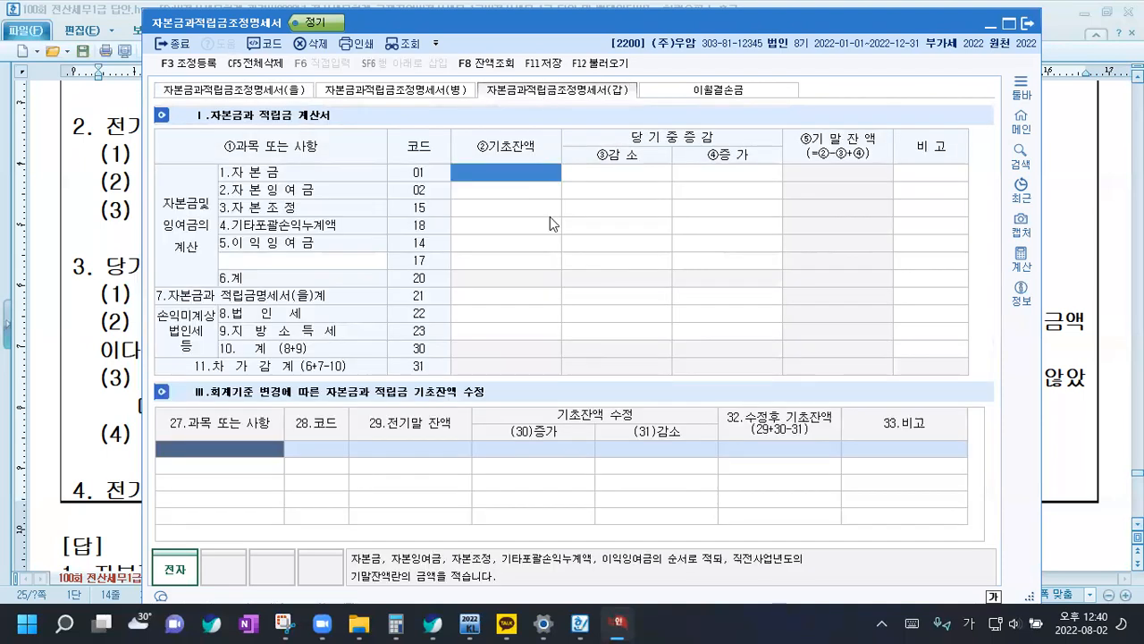
Enter a 기초잔액 of 15,500,000 in the 자본금과 적립금명세서(을)계 row of the (갑) form
click(501, 303)
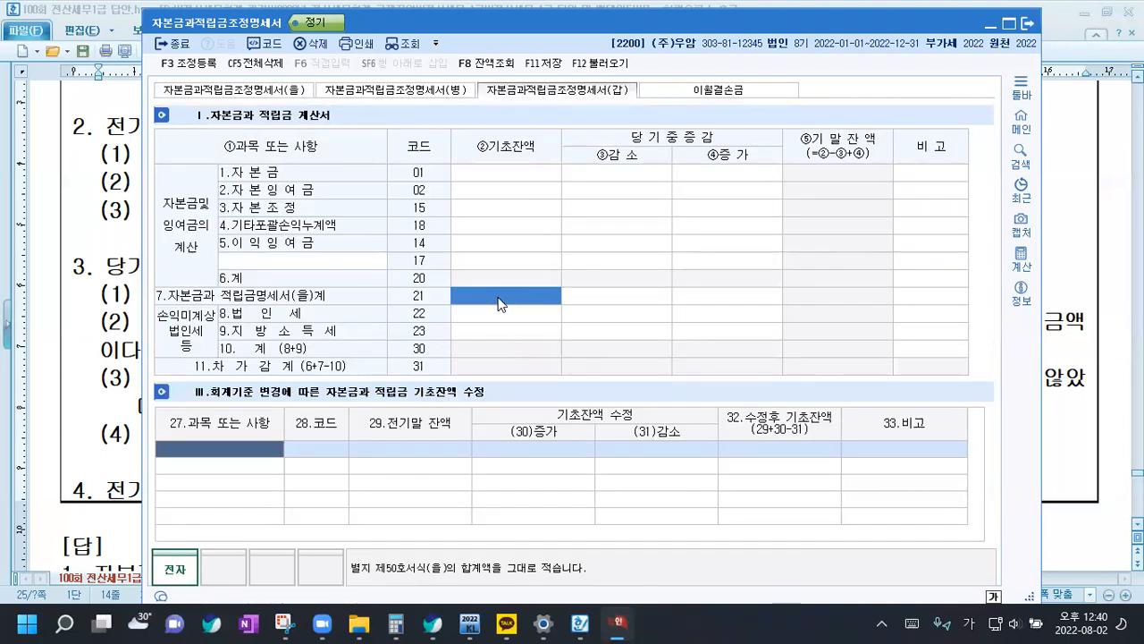
text(15500000)
key(Return)
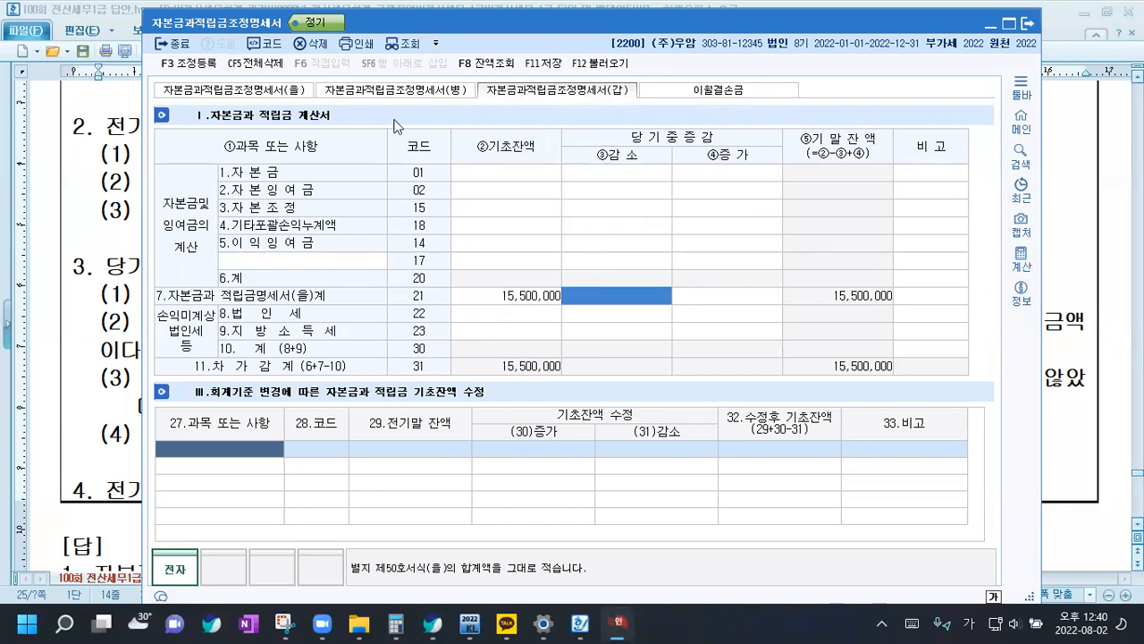
Check the (을) totals and enter 감소 15,500,000 and 증가 15,000,000 in the (갑) form's 자본금과 적립금명세서(을)계 row
click(275, 93)
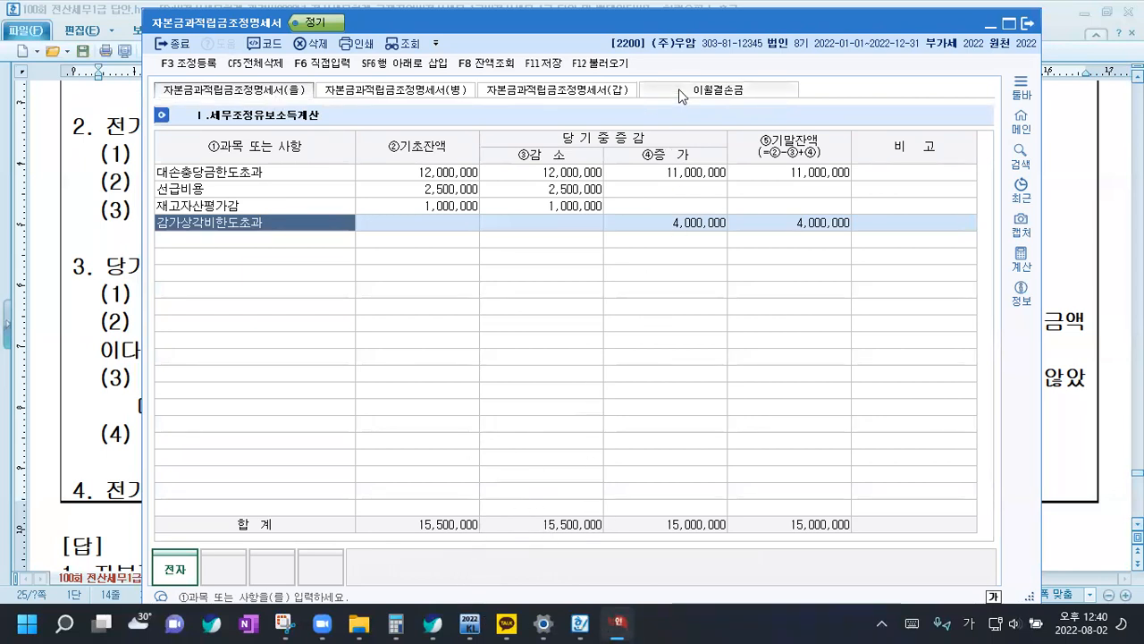
click(561, 92)
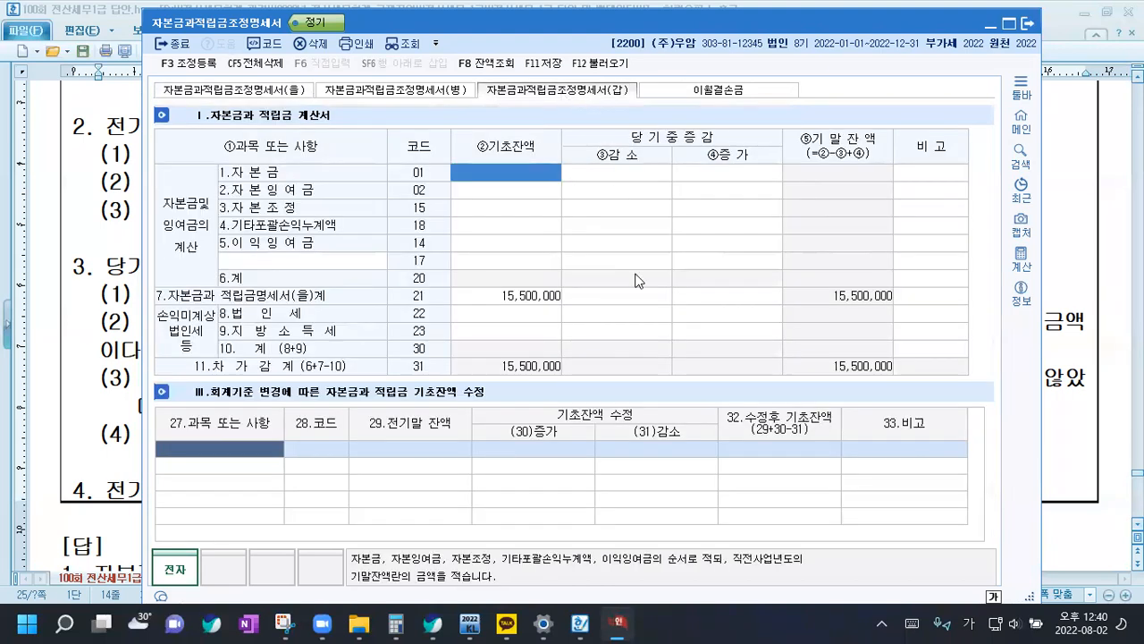
click(611, 295)
text(15,500,000)
key(Return)
text(15,000,000)
key(Return)
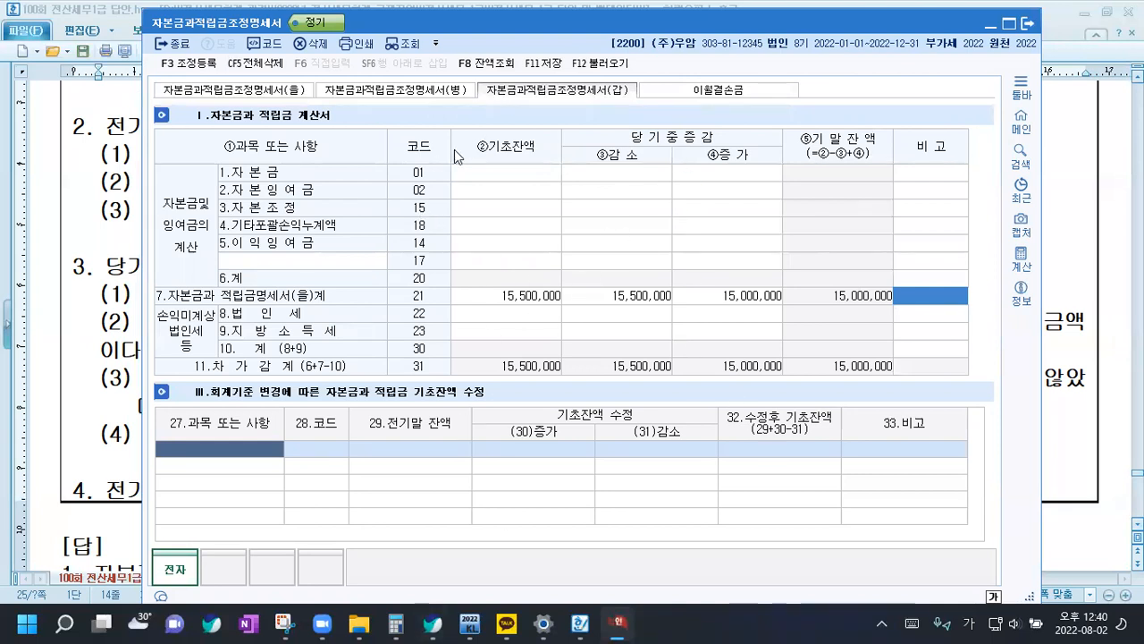
Review the 자본금, 자본잉여금 and 이익잉여금 balances and changes listed under item 1 of the question in the Hangul document
click(494, 176)
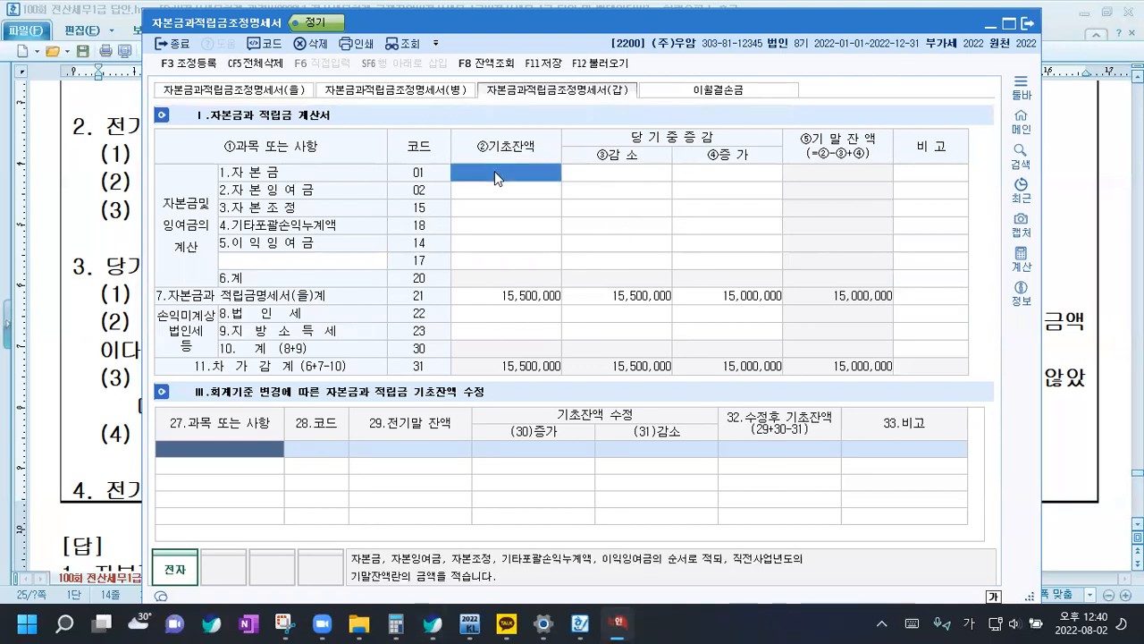
click(107, 132)
scroll(107, 132, up, 2)
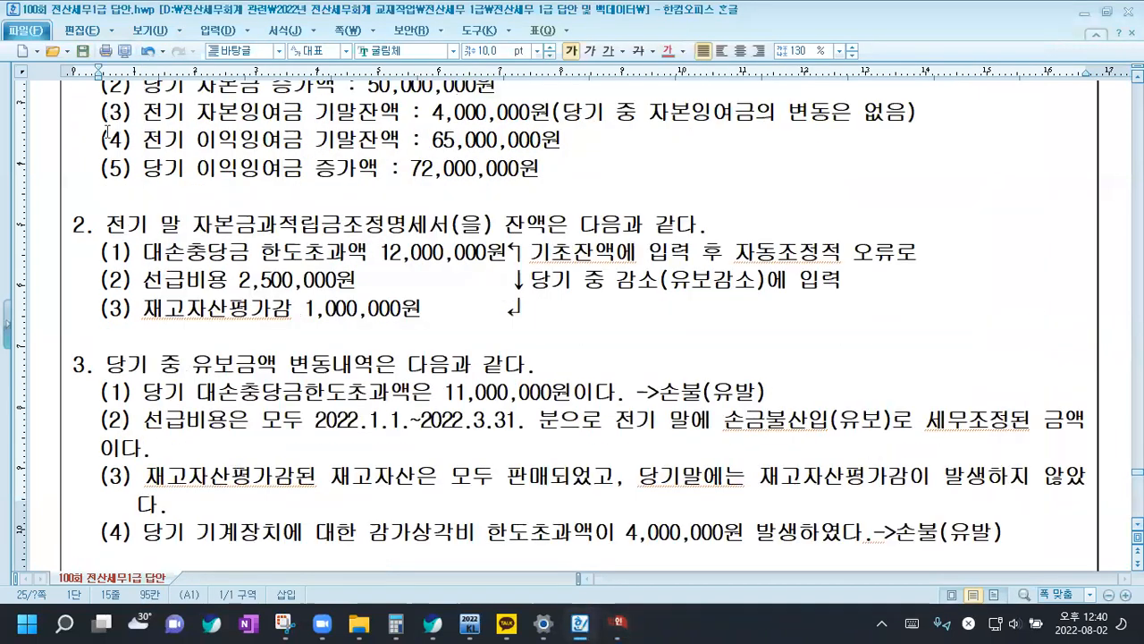
scroll(108, 132, up, 2)
drag(107, 154, 560, 266)
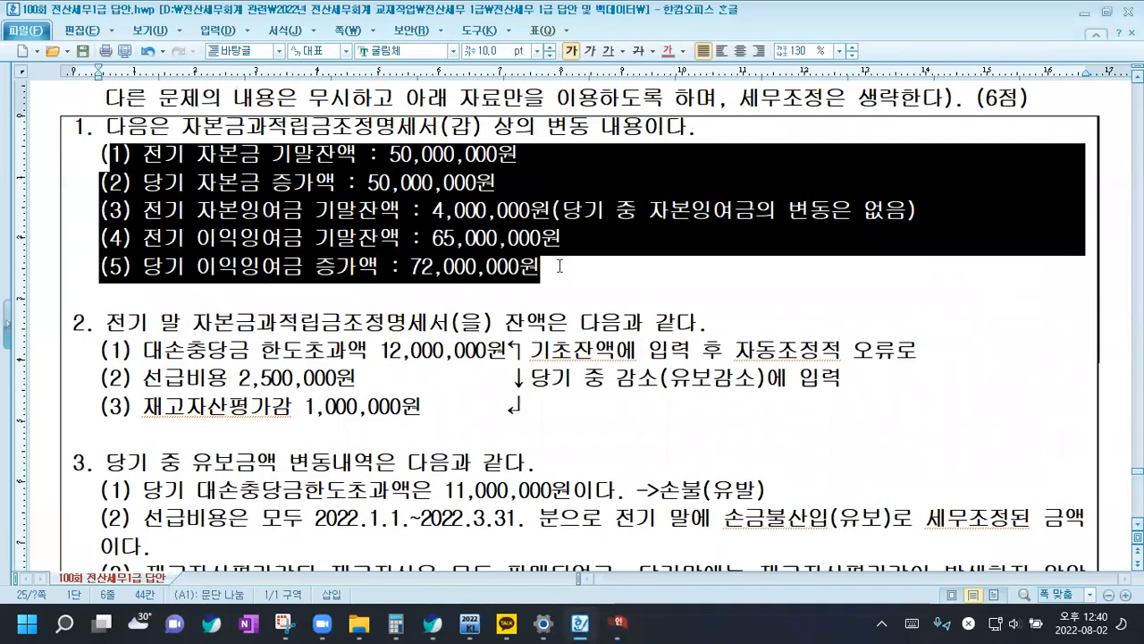
Switch to KcLep and enter a 기초잔액 of 50,000,000 and 증가 of 50,000,000 in the 자본금 row of the (갑) form
click(617, 623)
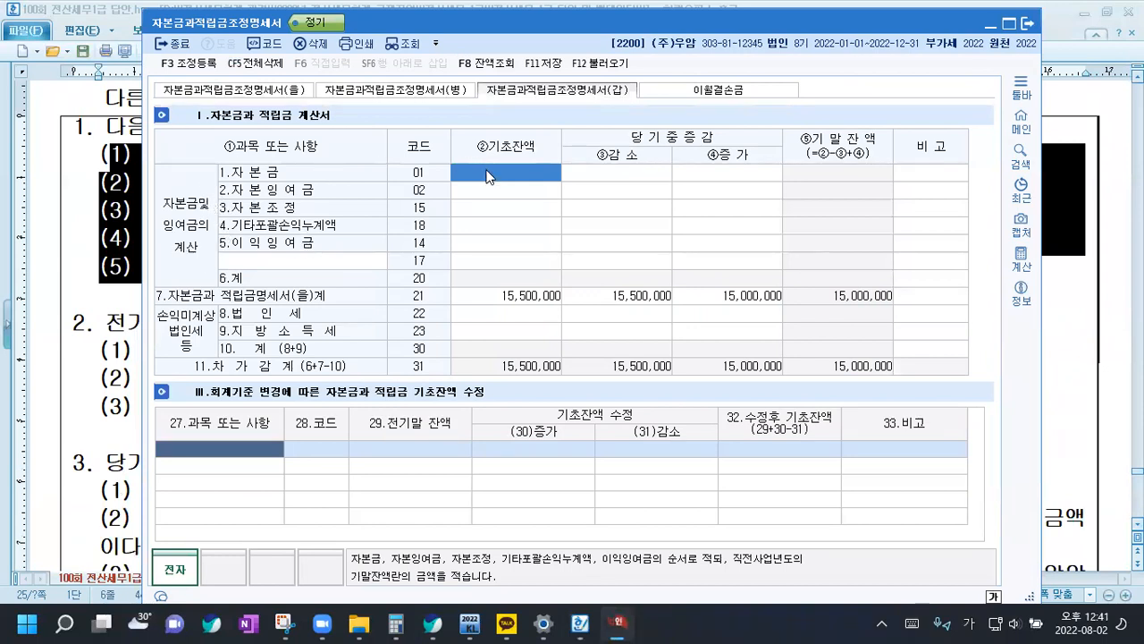
text(50000000)
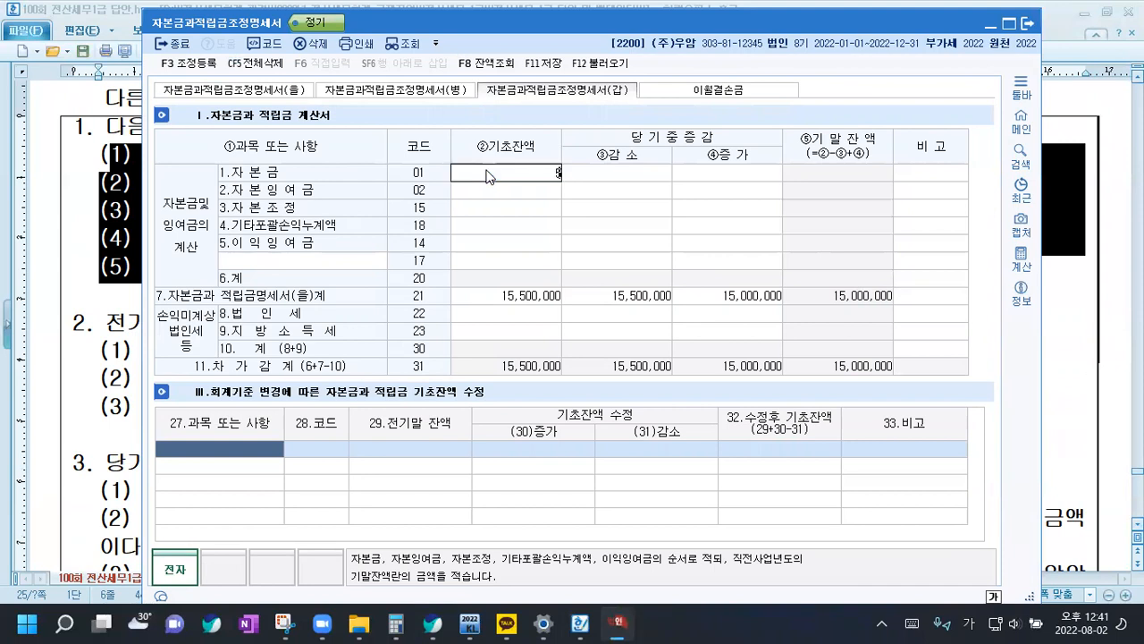
key(Return)
key(Return)
text(50,000,)
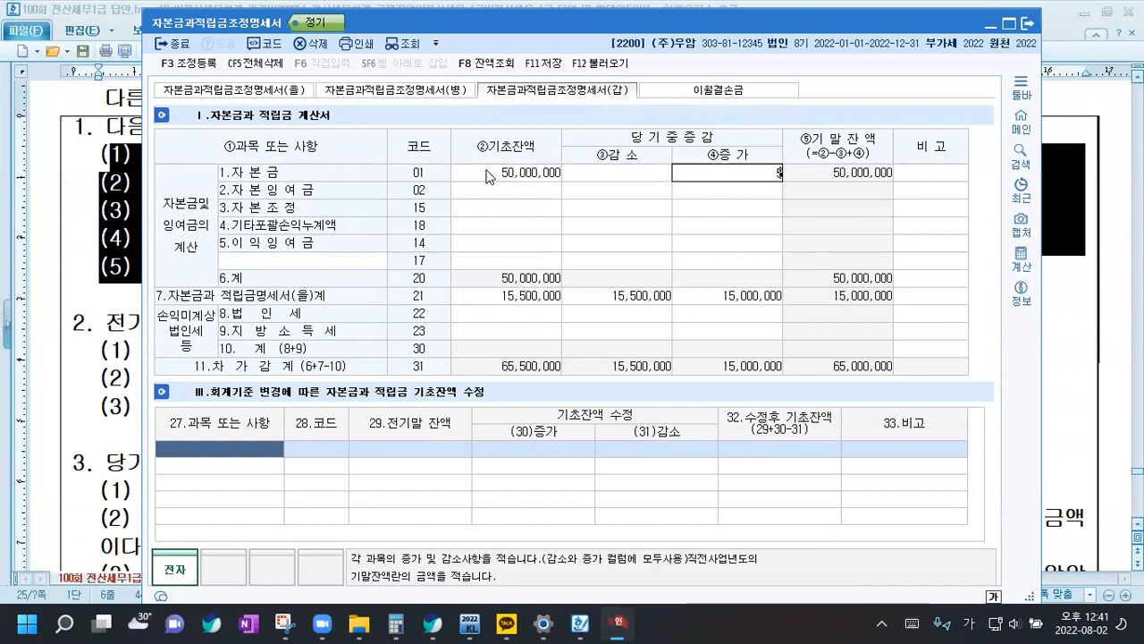
text(000)
key(Return)
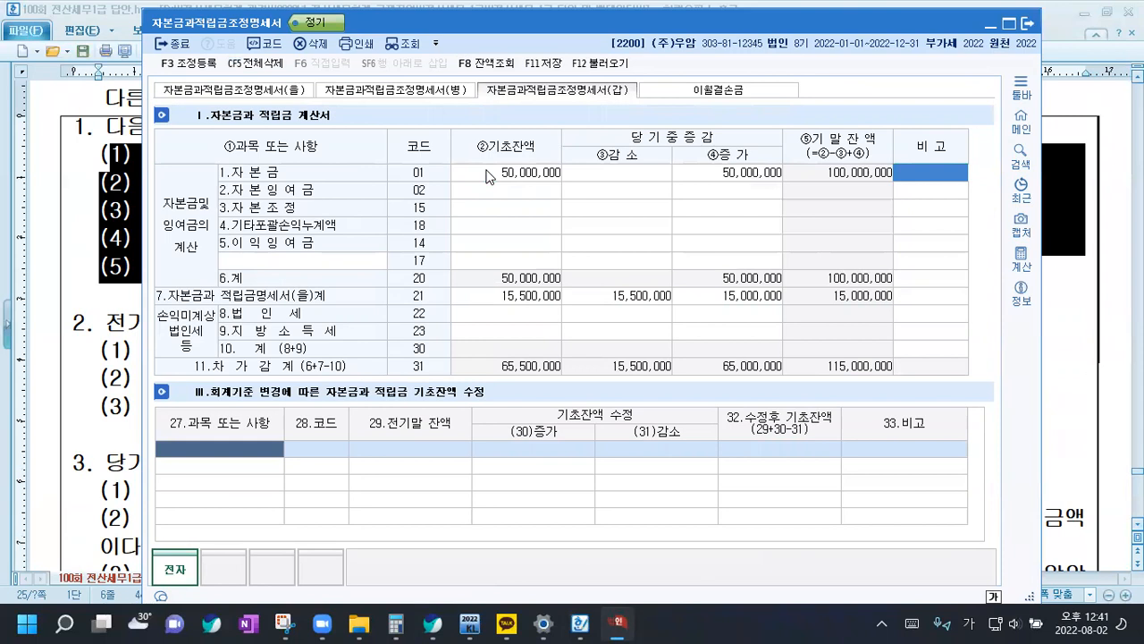
Enter a 기초잔액 of 4,000,000 in the 자본잉여금 row, leaving its 감소 and 증가 cells empty
click(483, 214)
click(485, 185)
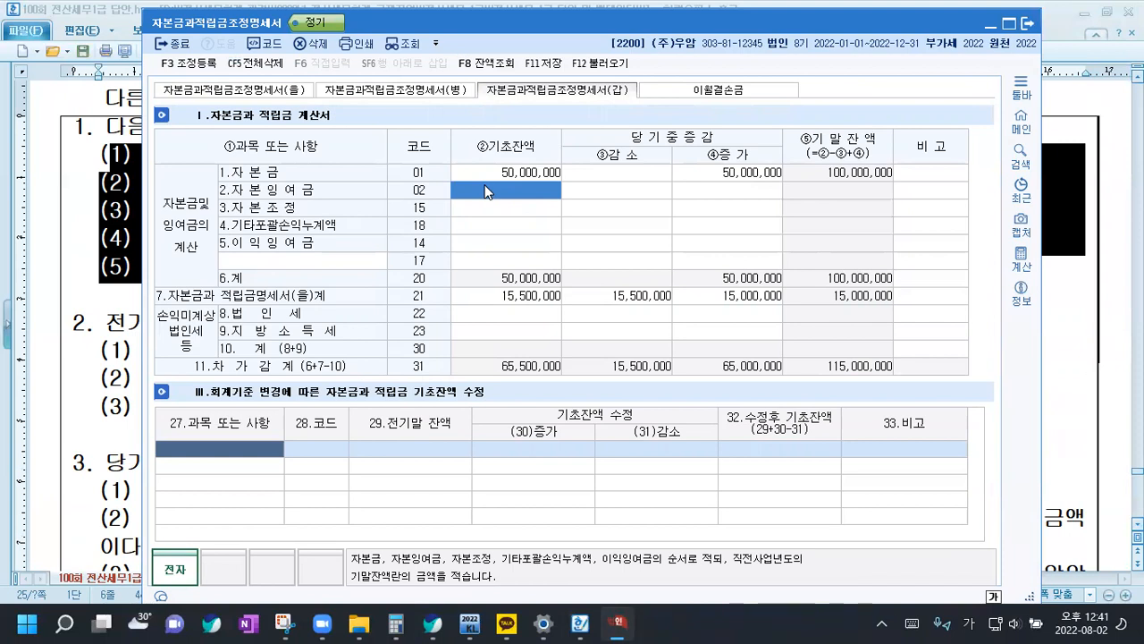
text(4000000)
key(Return)
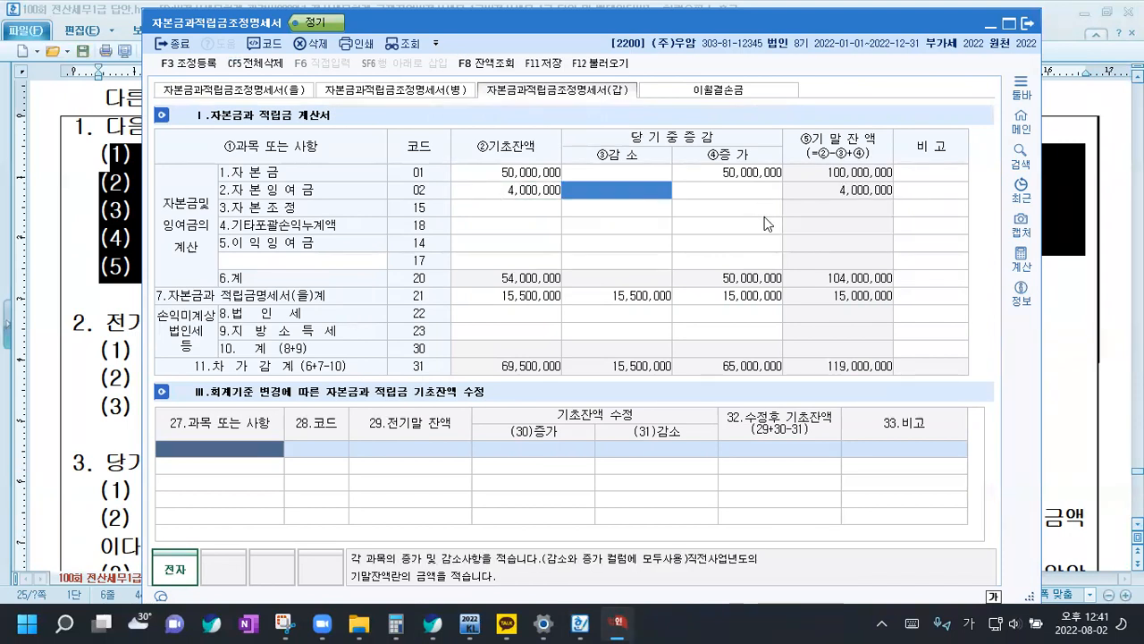
key(Return)
key(Return)
key(Return)
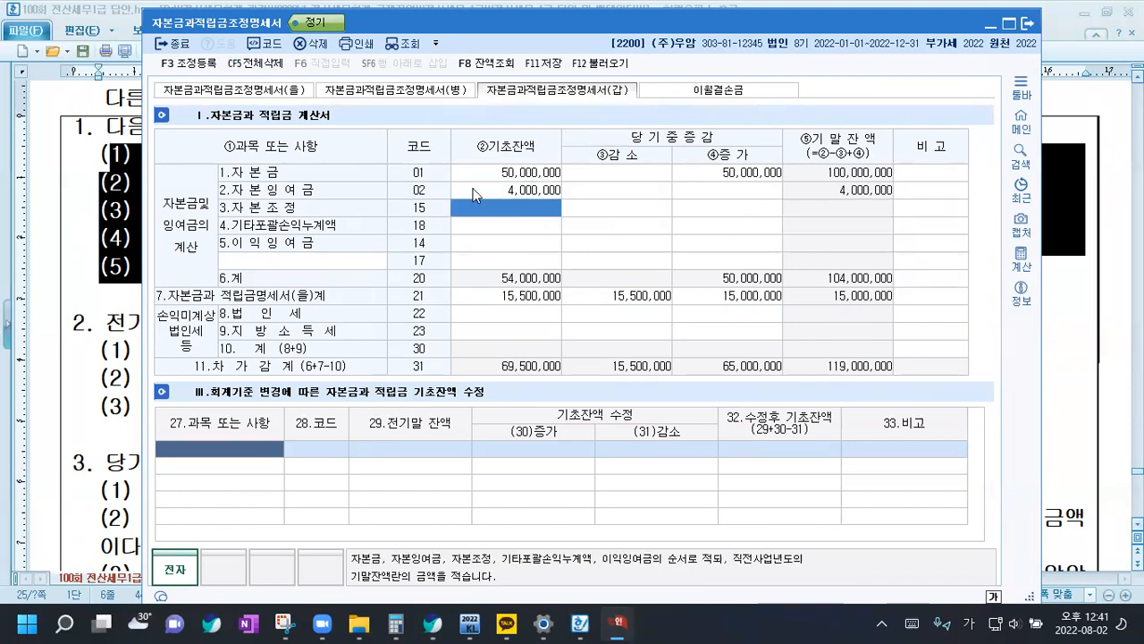
Enter a 기초잔액 of 65,000,000 and 증가 of 72,000,000 in the 이익잉여금 row
click(513, 226)
click(515, 244)
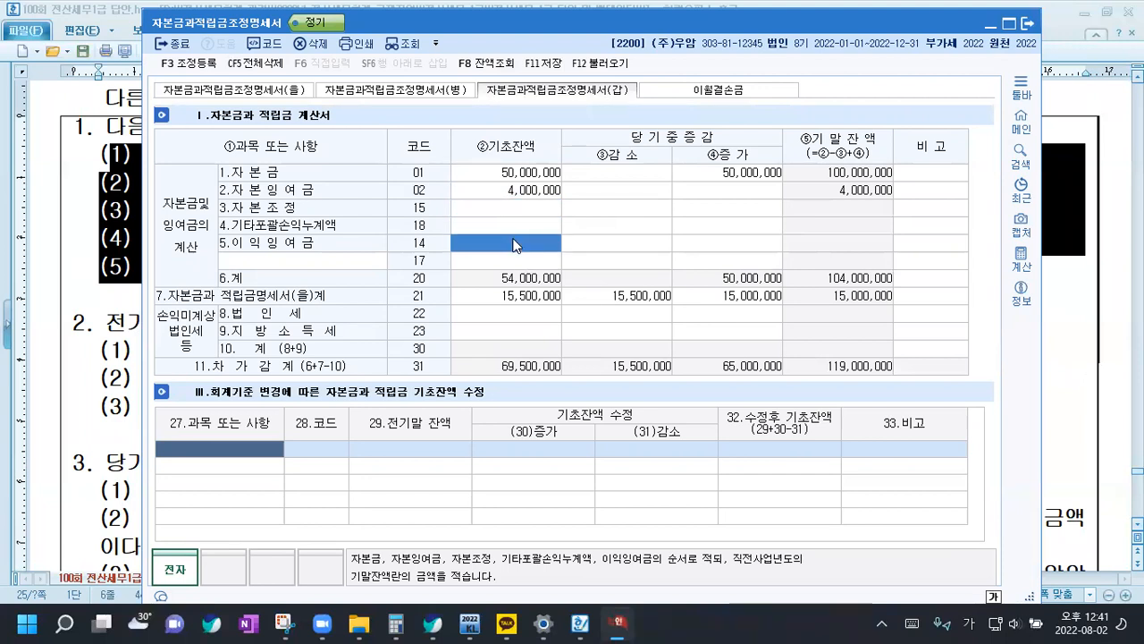
text(65,000,000)
key(Return)
text(72000000)
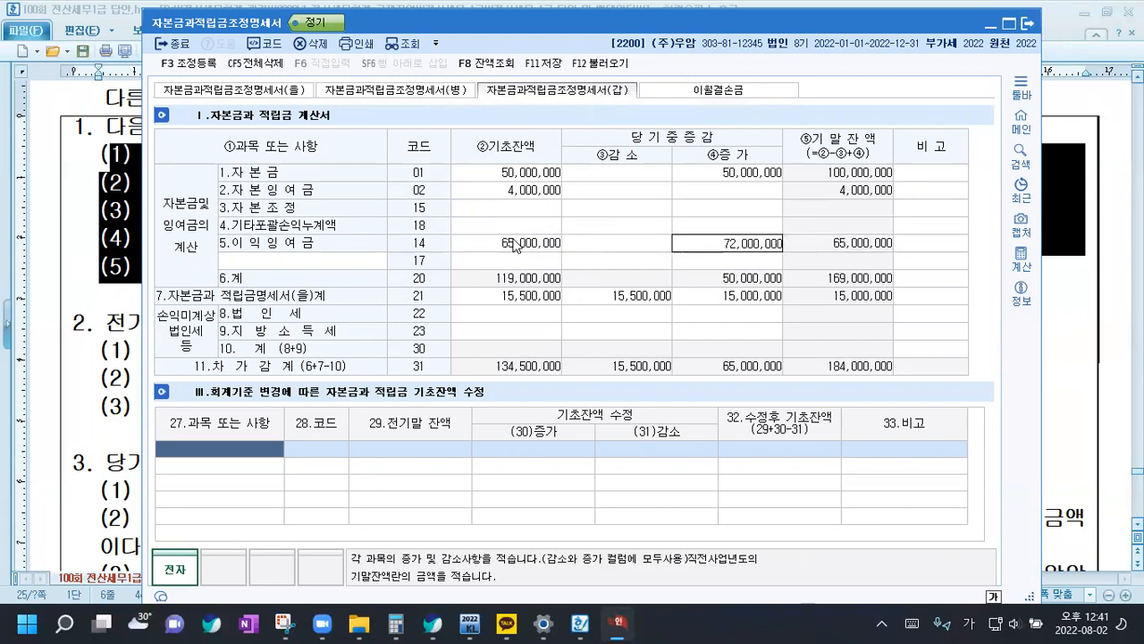
key(Return)
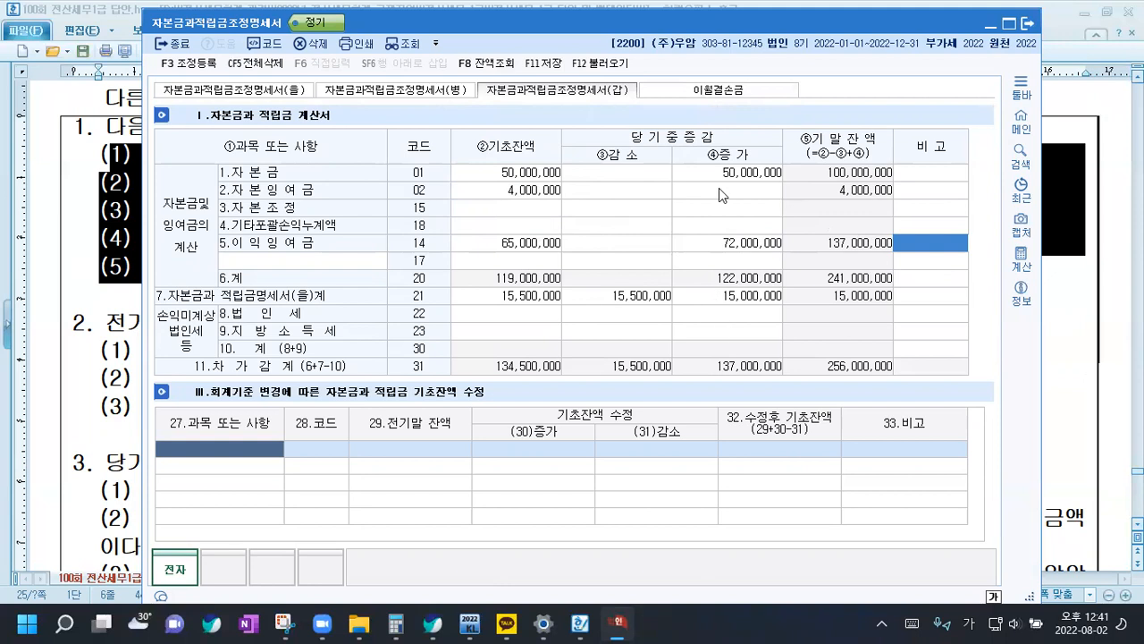
Check the 감소 and 증가 cells of the equity rows from 자본금 to 이익잉여금
click(629, 176)
click(628, 190)
click(628, 207)
click(628, 225)
click(629, 243)
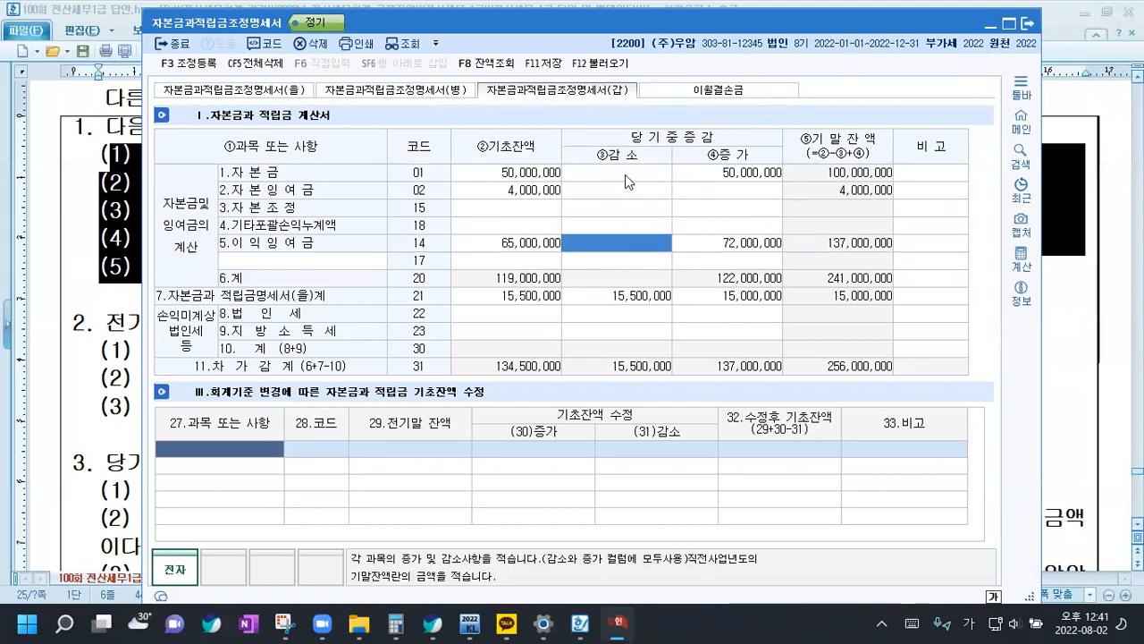
click(730, 178)
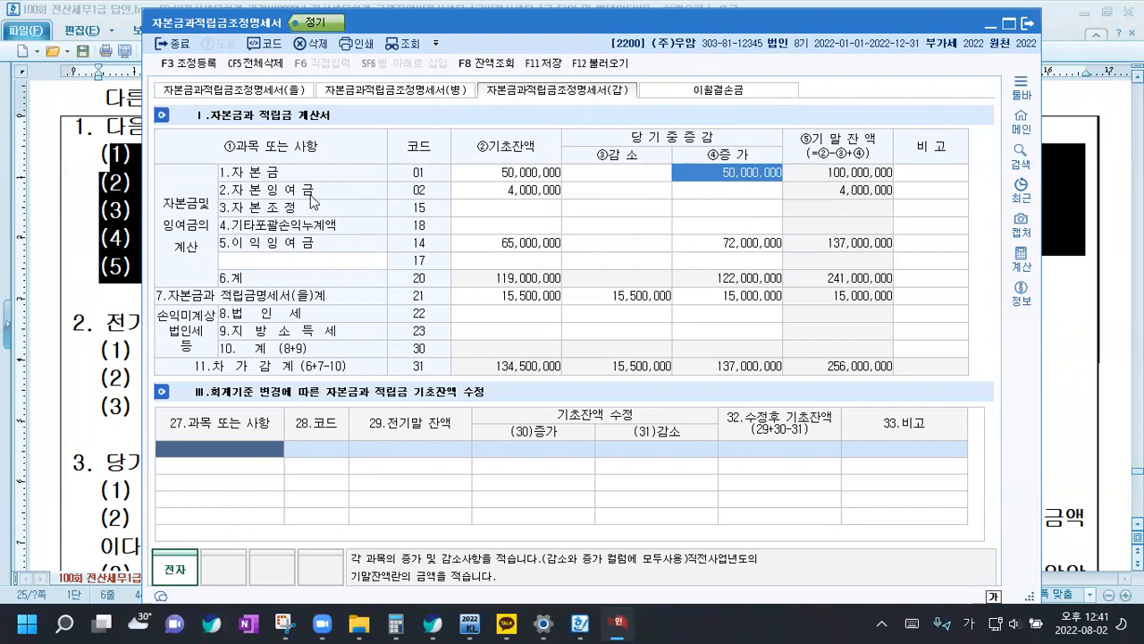
click(615, 169)
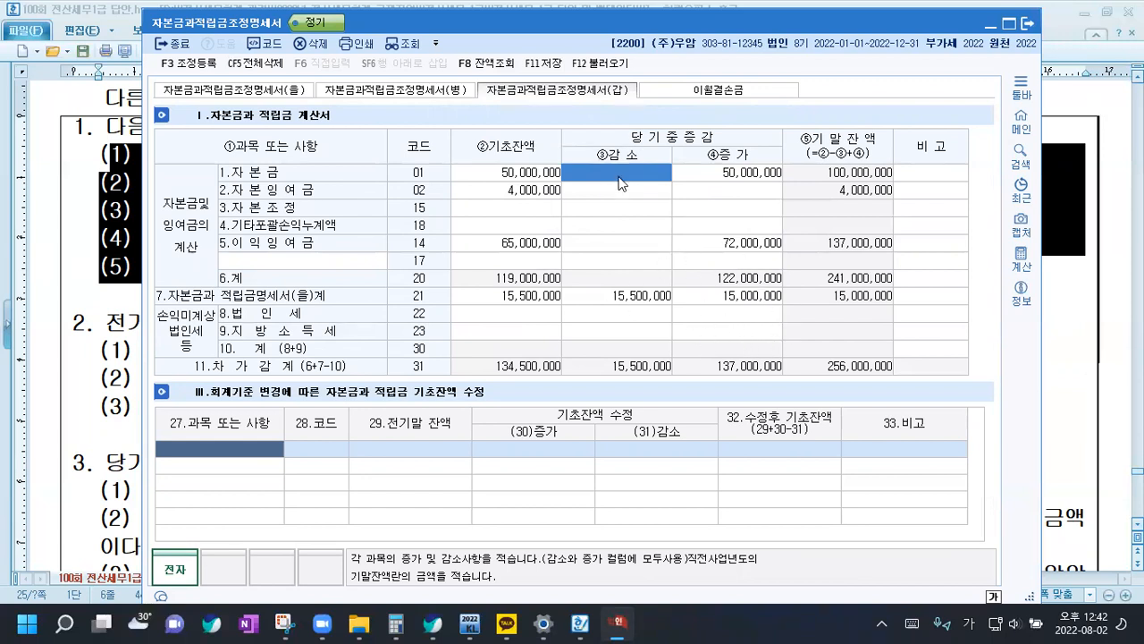
Save the 자본금과적립금조정명세서 and close its window
click(542, 63)
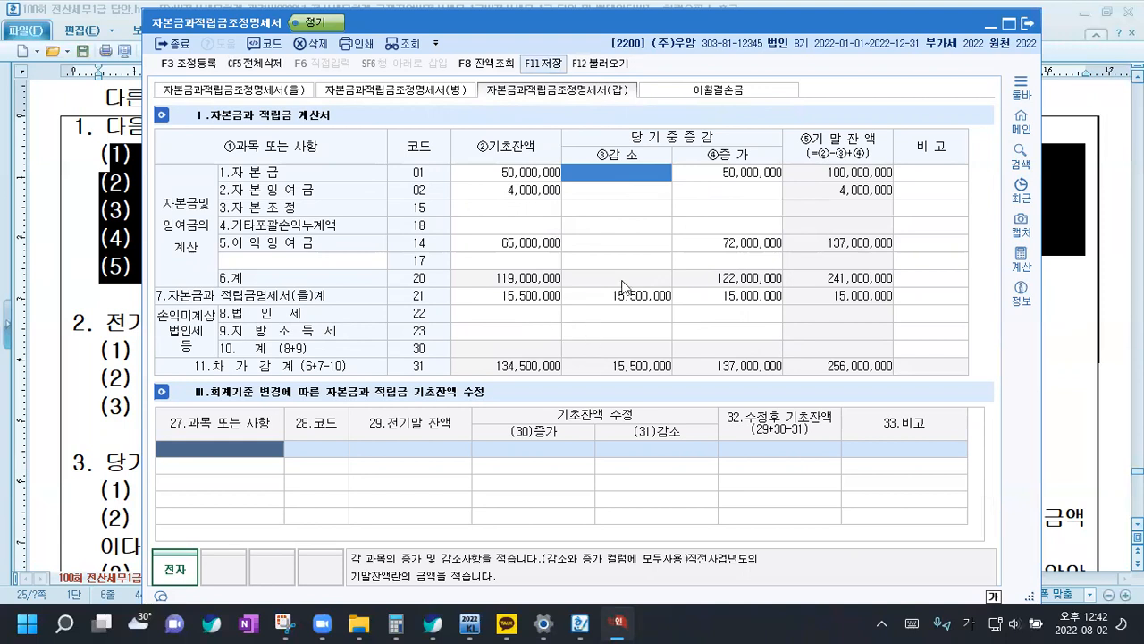
click(1031, 25)
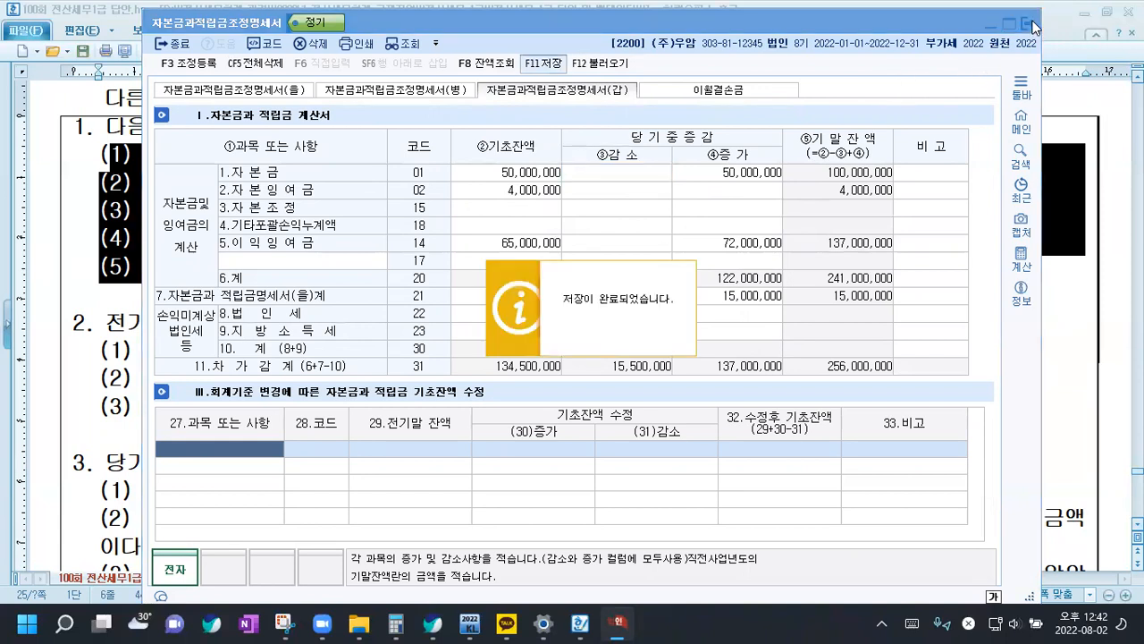
click(1033, 26)
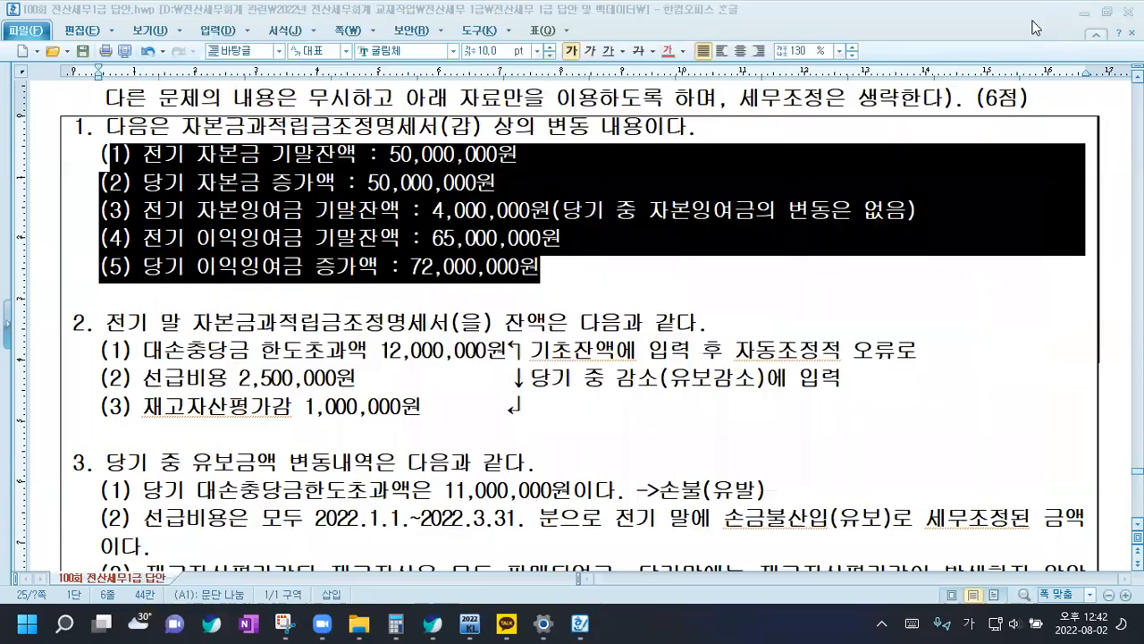
Go to question [5] in the Hangul document and read its instructions and data on income, adjustments and donations
click(660, 396)
scroll(494, 331, down, 5)
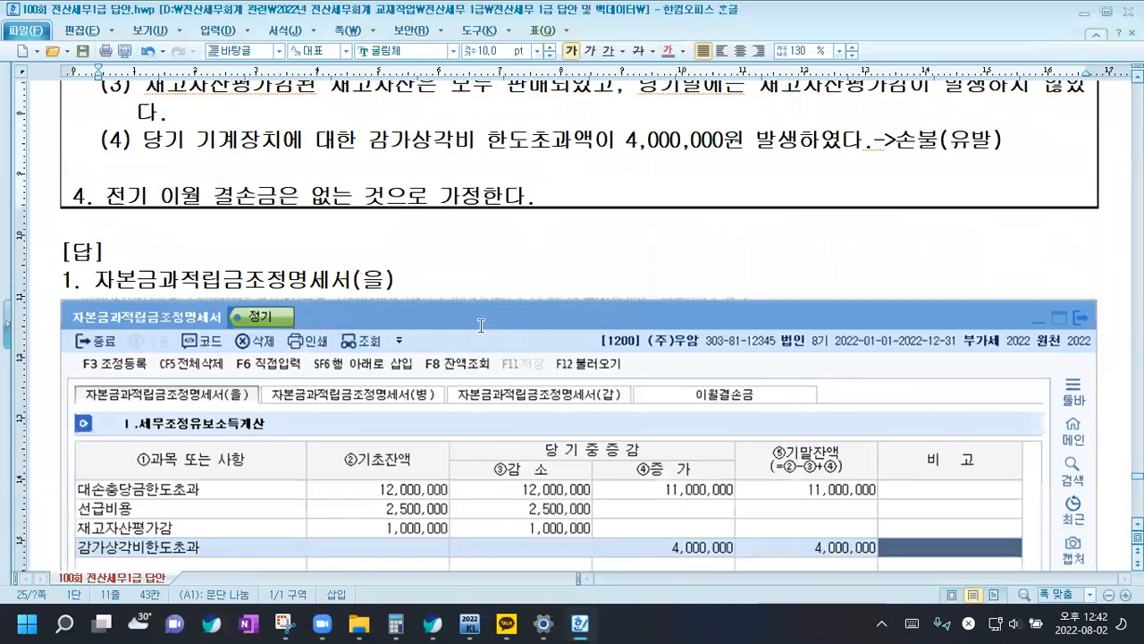
scroll(481, 333, down, 5)
scroll(481, 333, down, 3)
scroll(489, 322, down, 5)
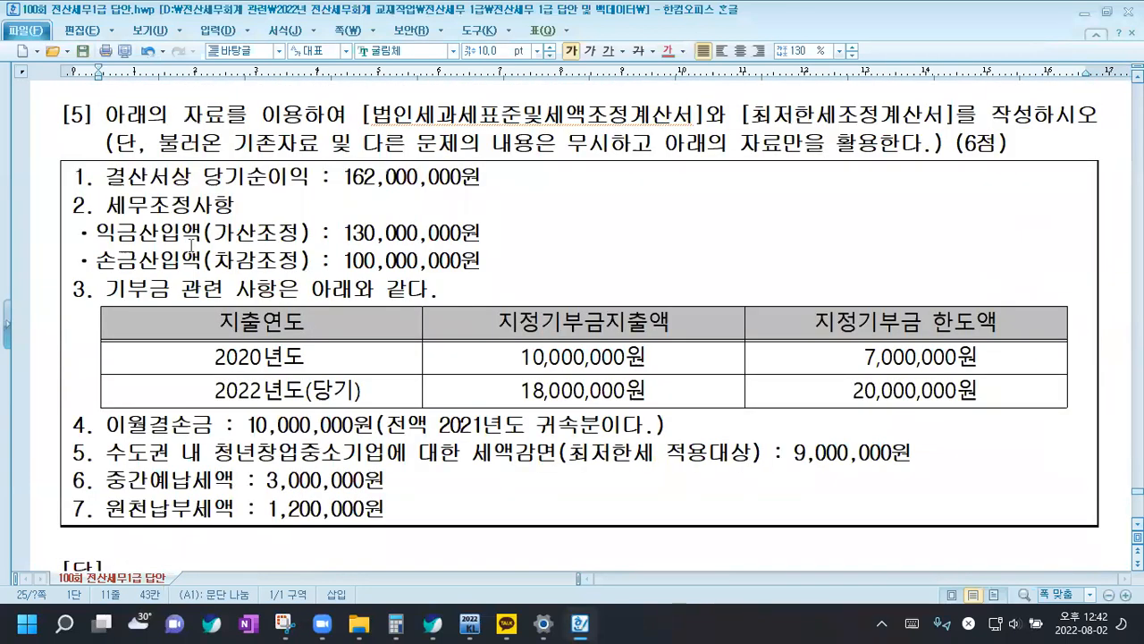
scroll(257, 246, up, 1)
click(259, 245)
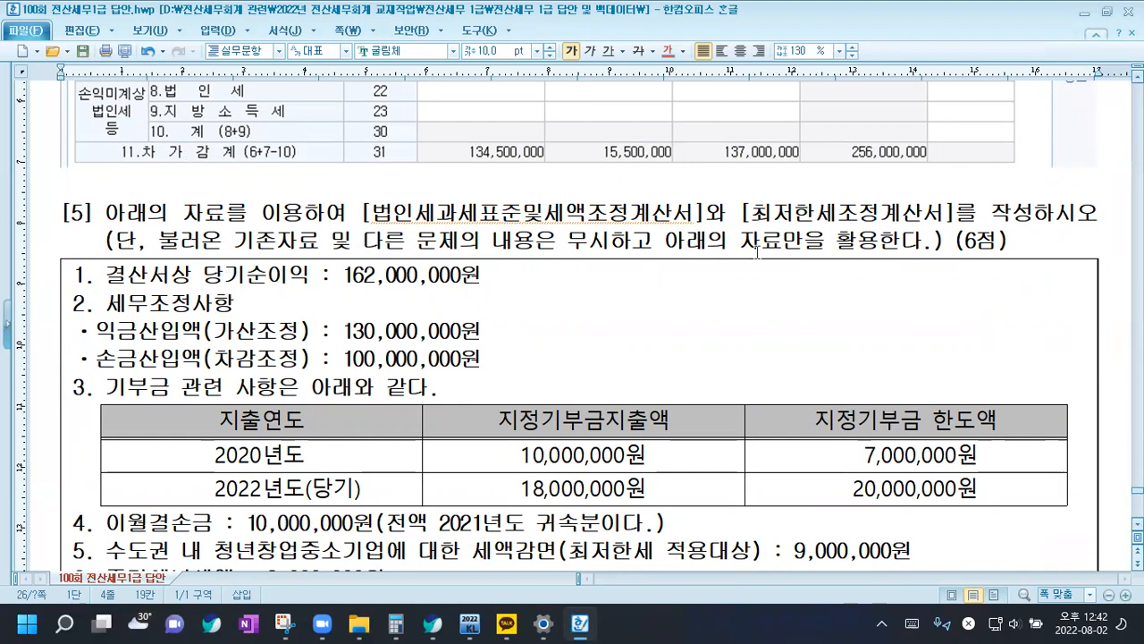
scroll(769, 259, down, 2)
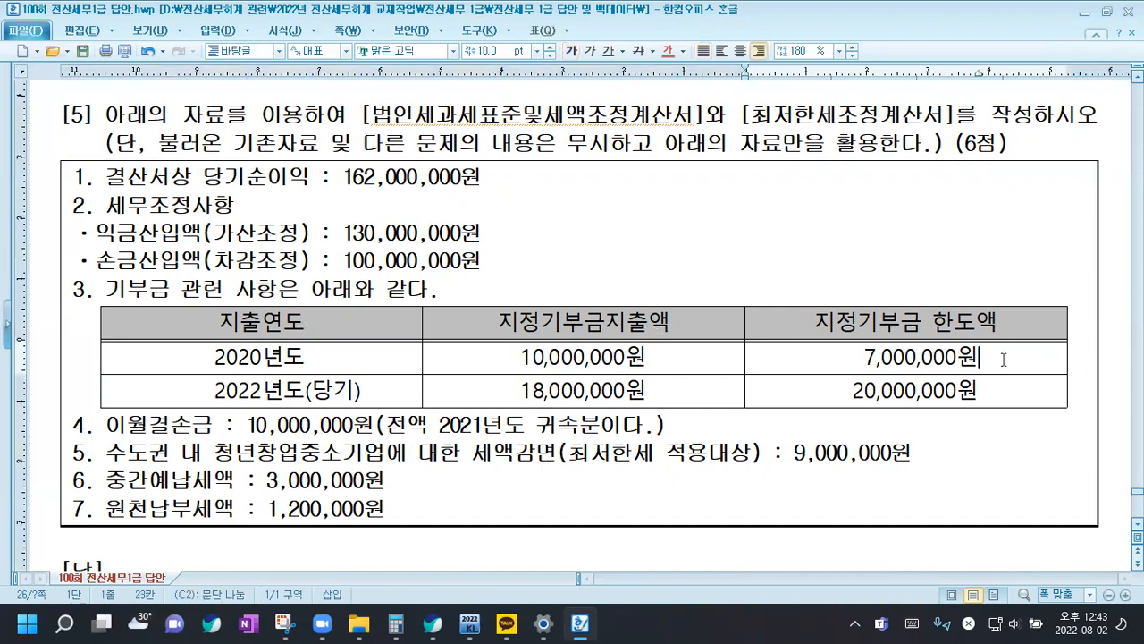
Set the line spacing of the 지정기부금 한도액 column in the donation table to 130%
drag(916, 324, 921, 407)
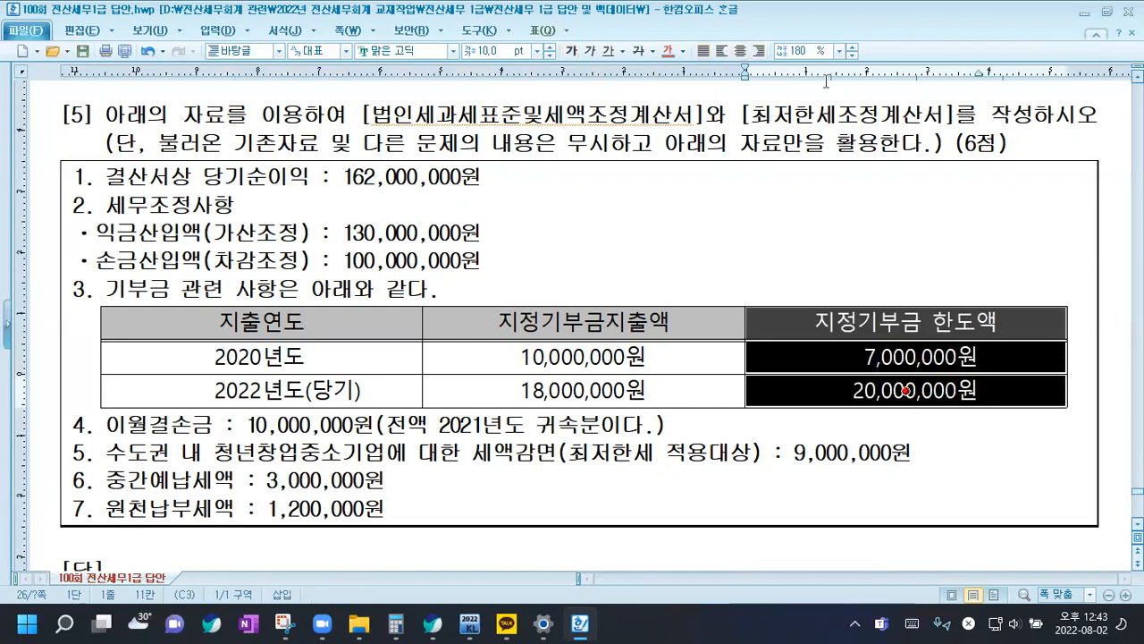
click(839, 51)
click(815, 79)
Add the note "->한도초과액 300만" on a new line in the 2020년도 한도액 cell
click(987, 360)
click(987, 360)
key(Return)
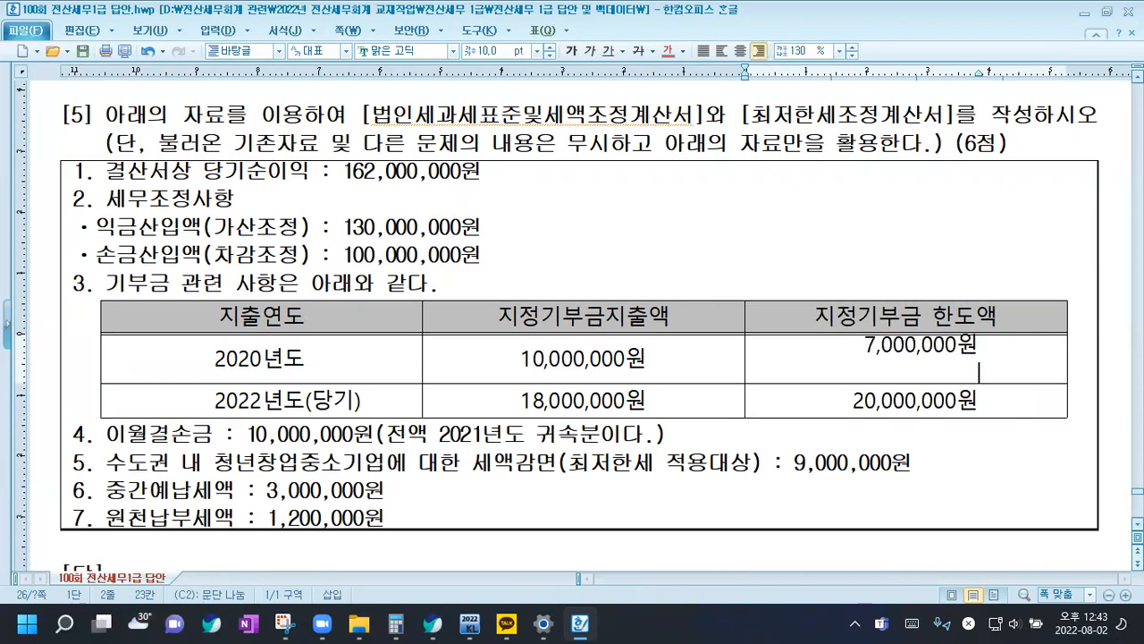
text(->한도초과애)
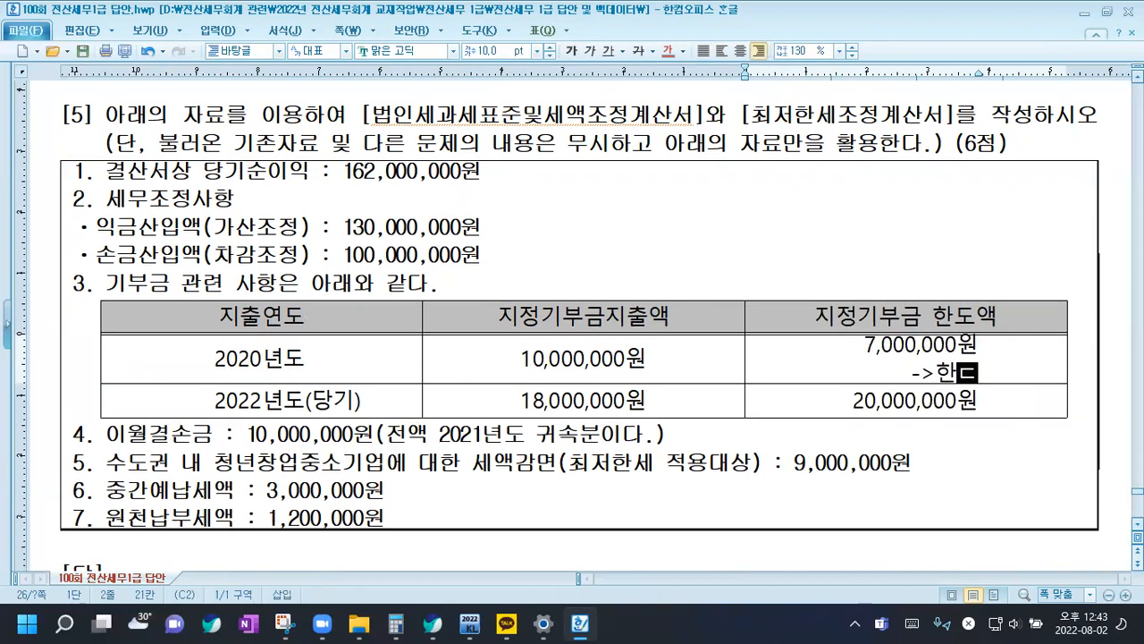
text(ㄱ )
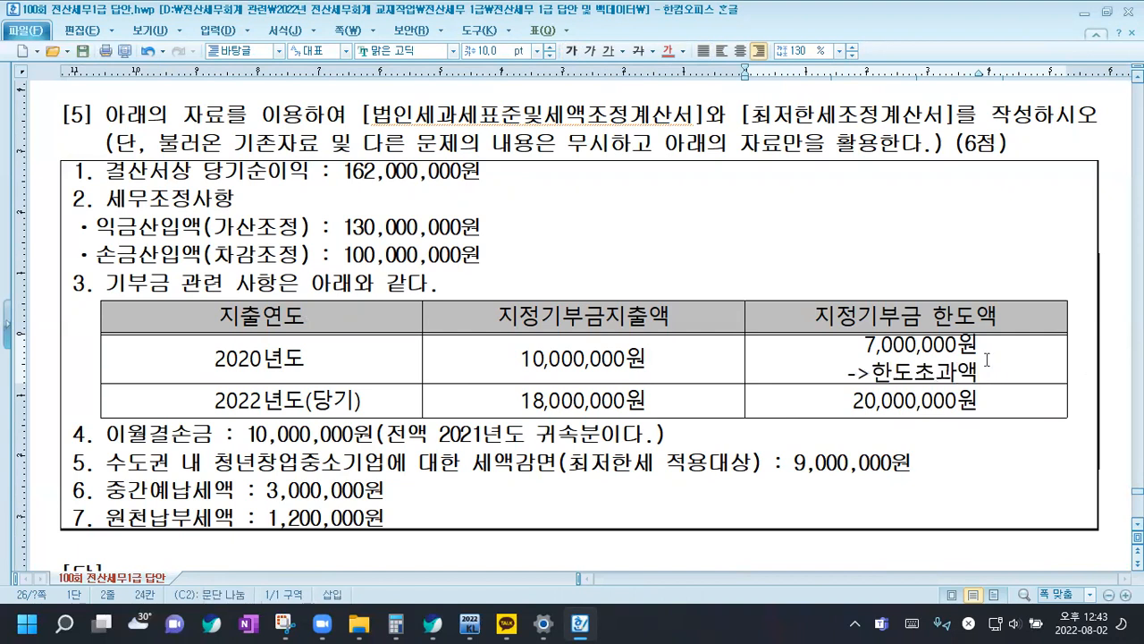
text(300만)
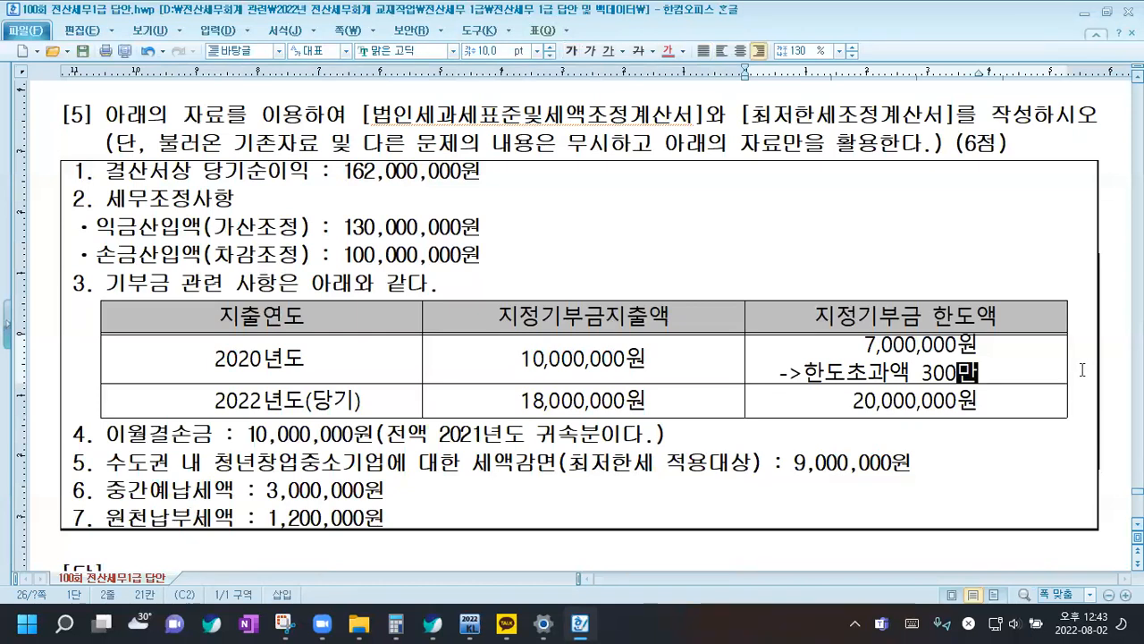
Insert three blank lines between the donation table and item 4 of question [5]
scroll(1062, 334, down, 2)
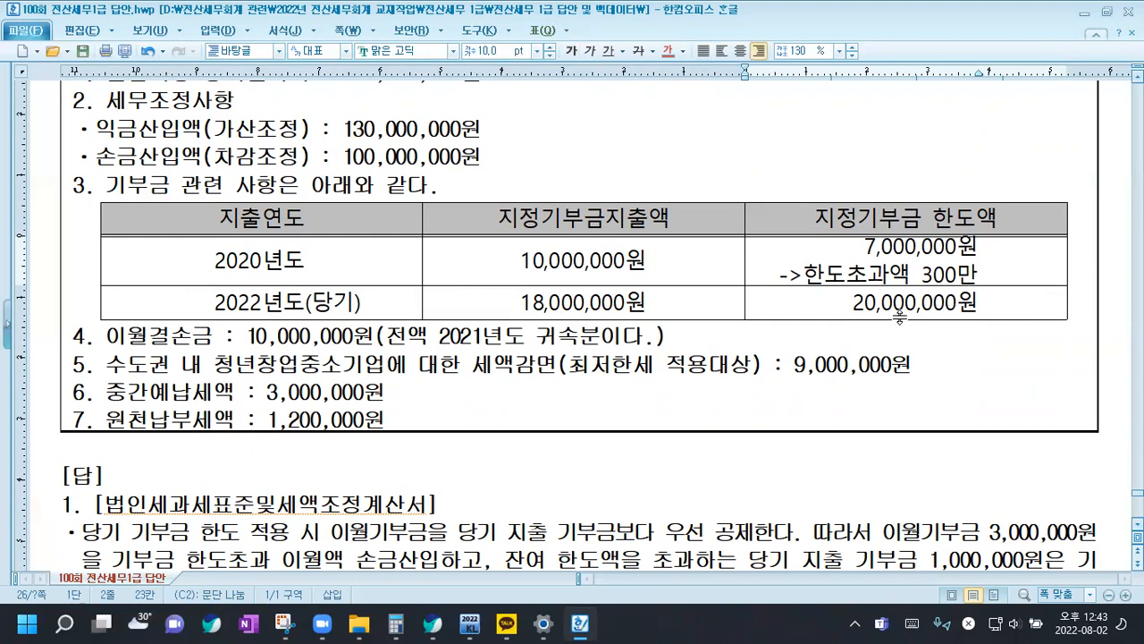
click(1081, 285)
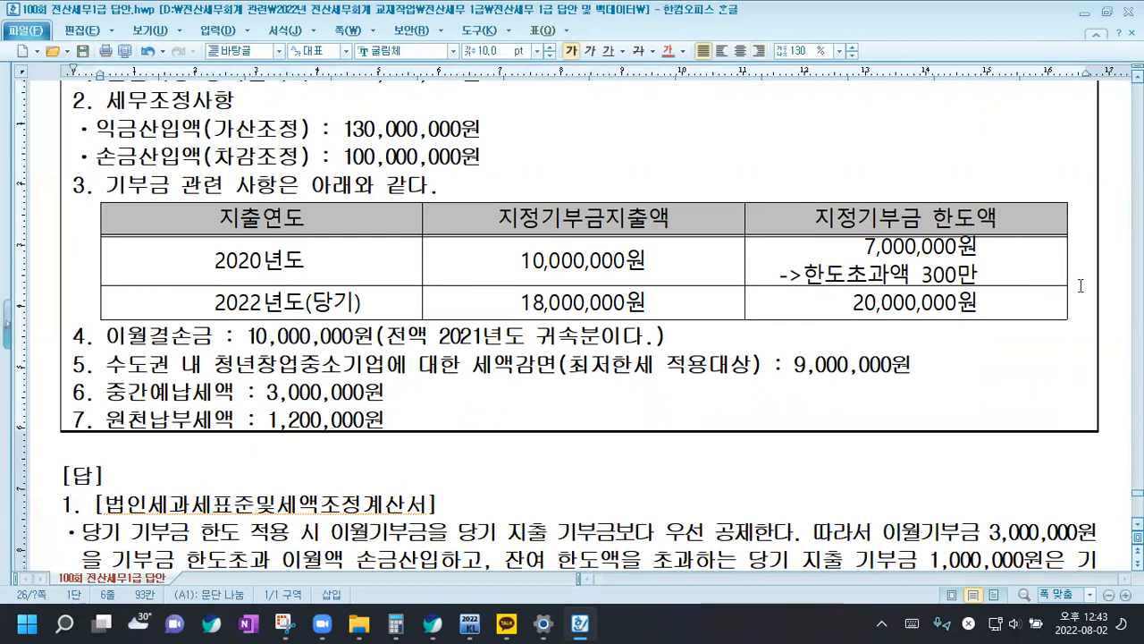
key(Return)
key(Return)
key(Return)
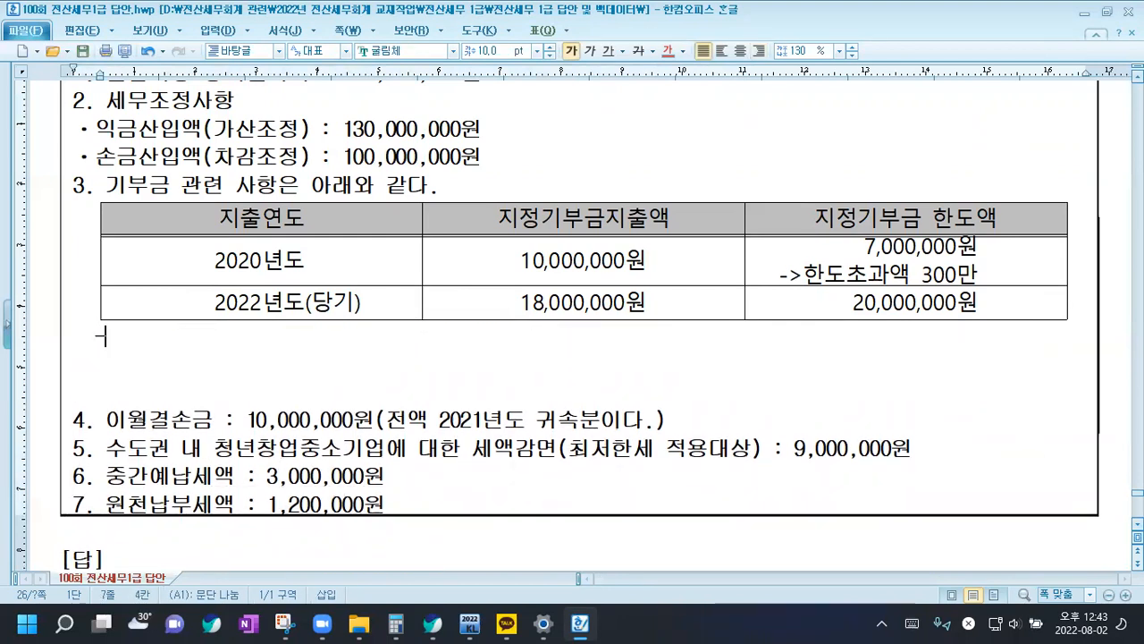
Write the heading "->지정기부금 손금산입액" on the line below the donation table and start a new line
text(->)
key(Left)
key(Left)
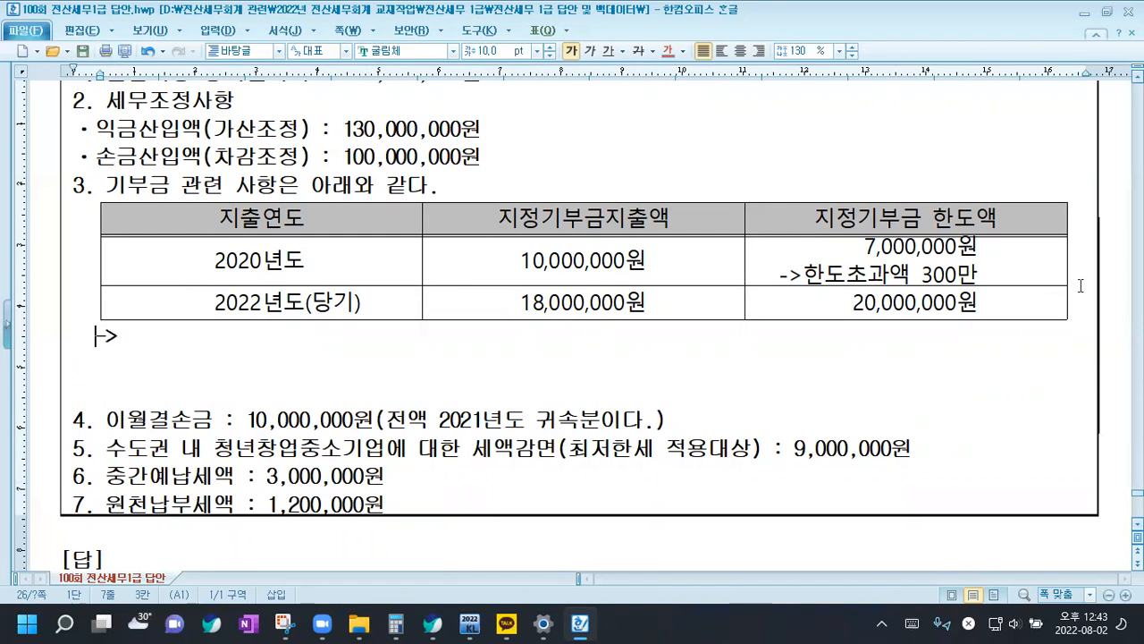
key(Right)
key(Right)
text(ㅈㅣ정기부금 손ㄱ)
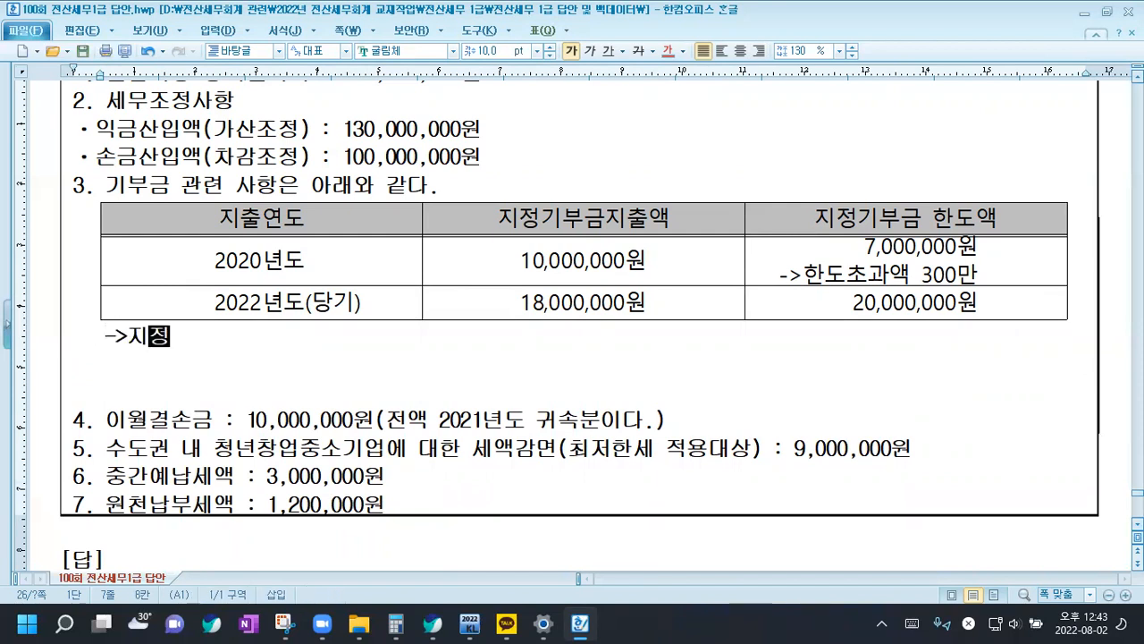
text(ㅡㅁ산입액)
key(Return)
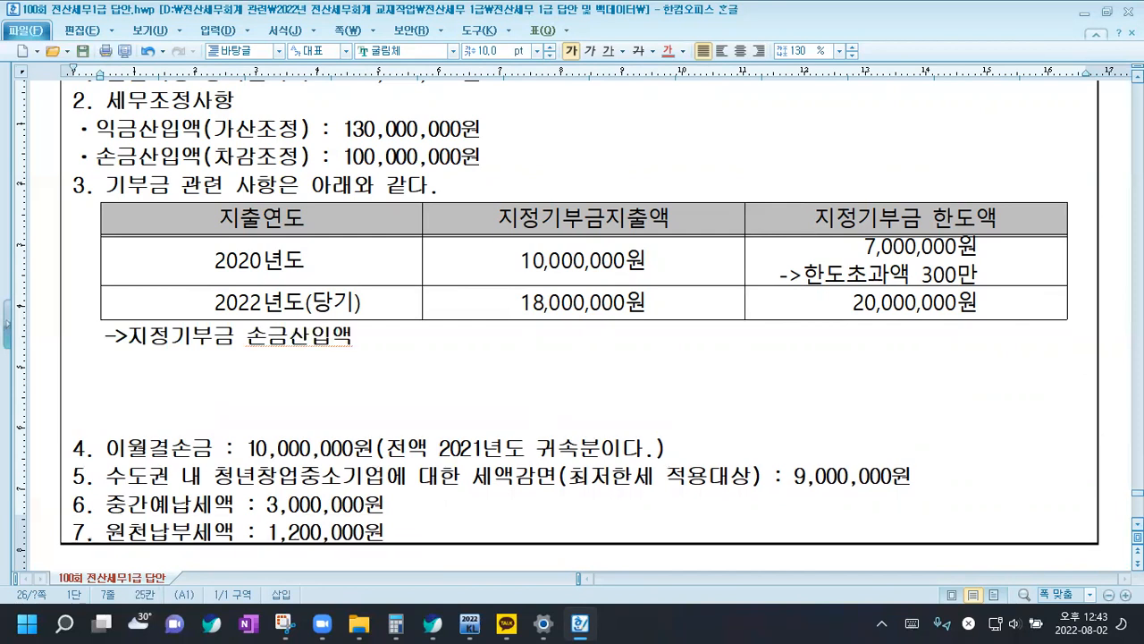
Add the sub-item "1)지정기부금 한도초과 이월액 손금산입" under the 손금산입액 heading
text(1)
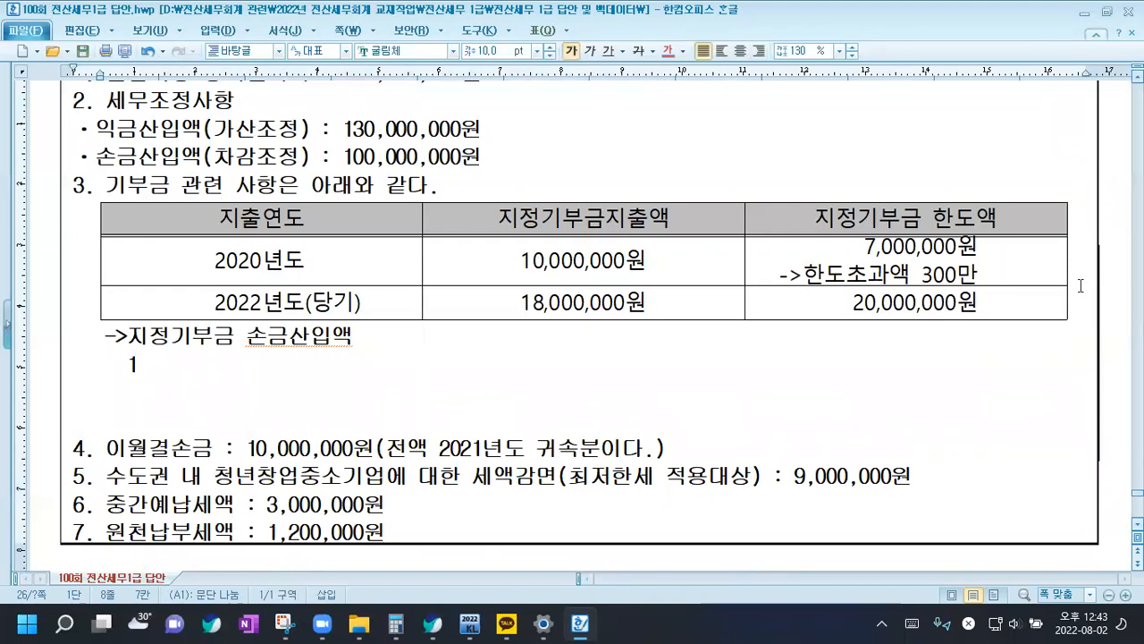
text()지정기부금 한도촉)
text(과 이월액 손금산입)
key(Return)
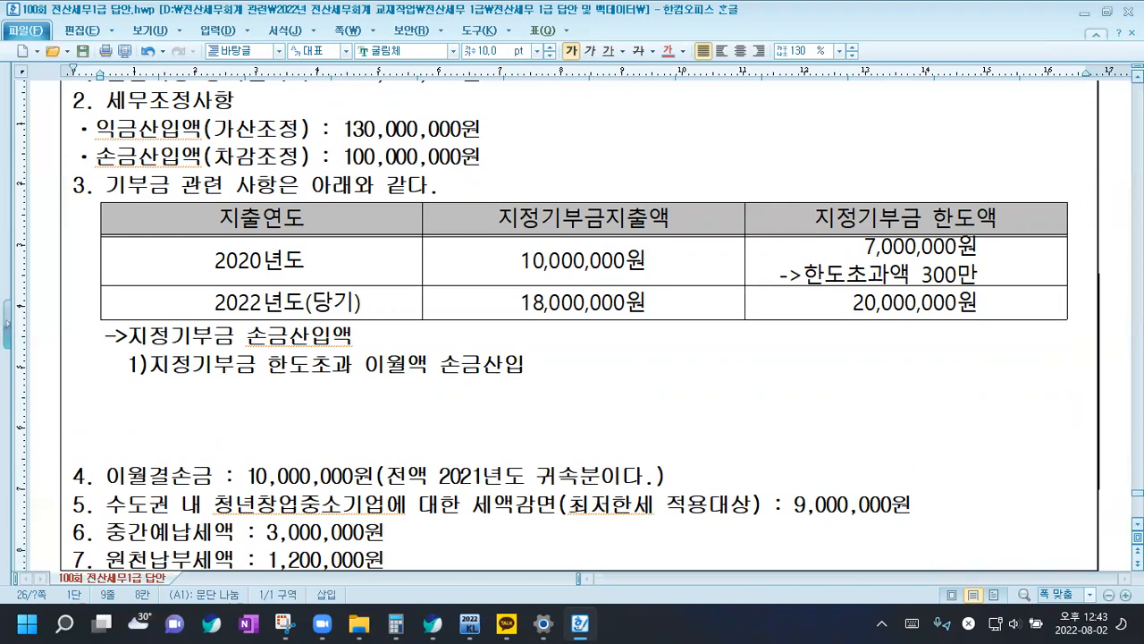
Add a MIN line under sub-item 1), followed by the markers ① and ② on separate lines
text(MIN)
key(Return)
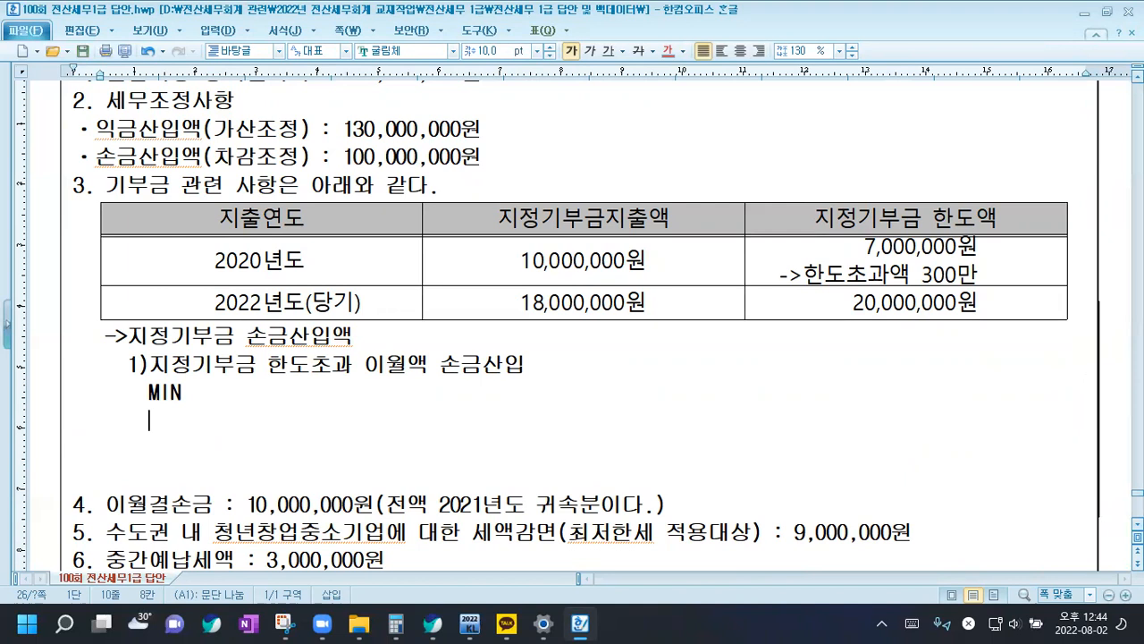
key(ctrl+F10)
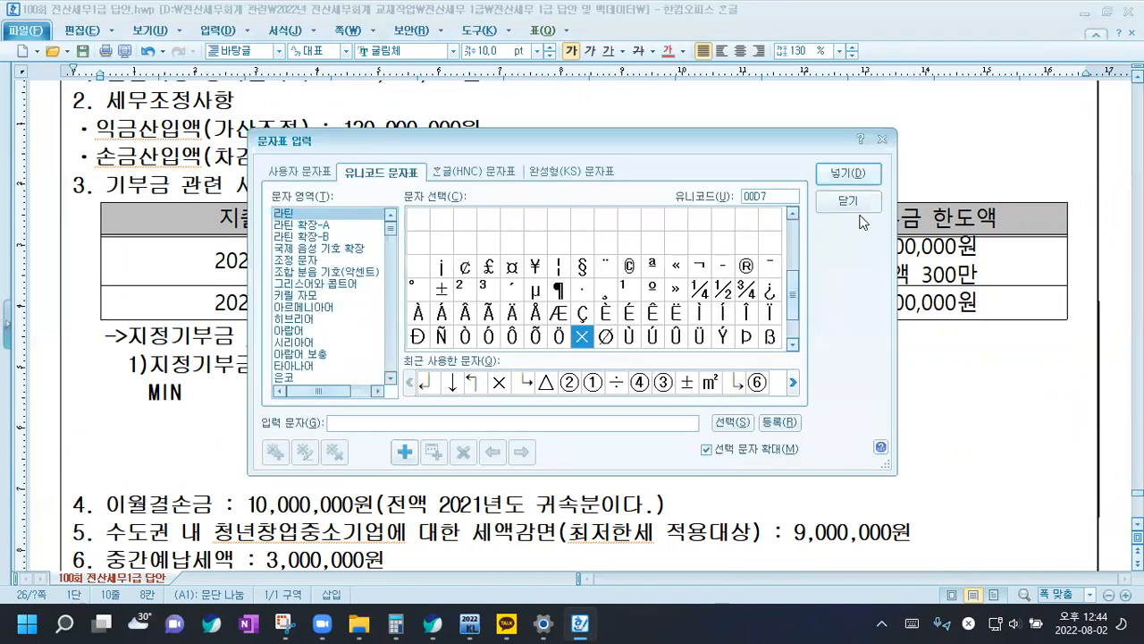
click(592, 382)
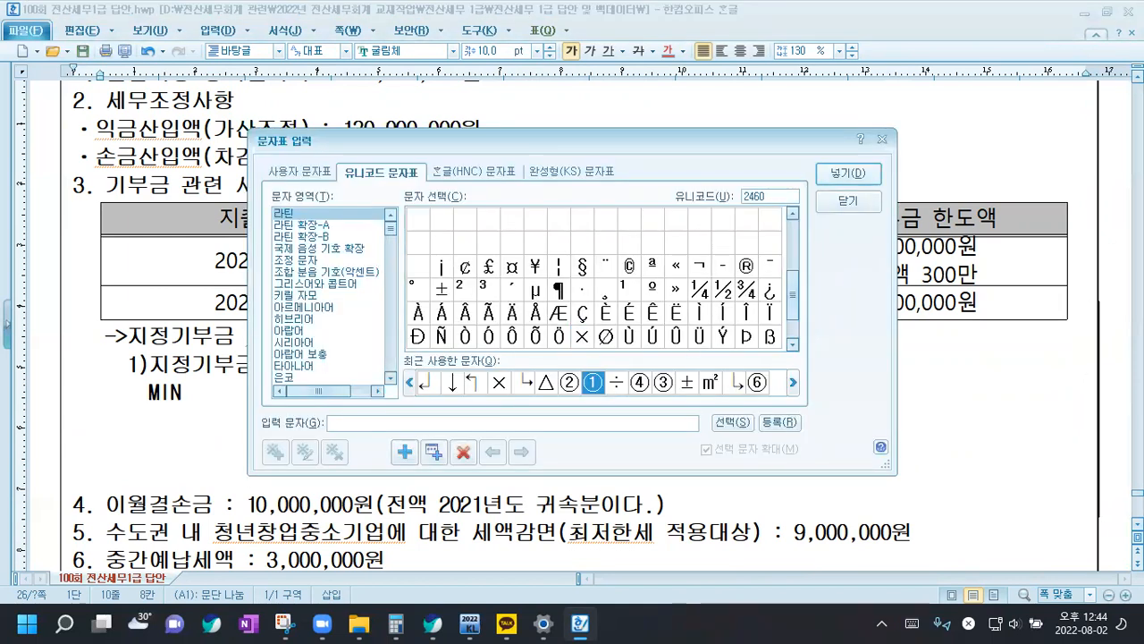
double_click(570, 385)
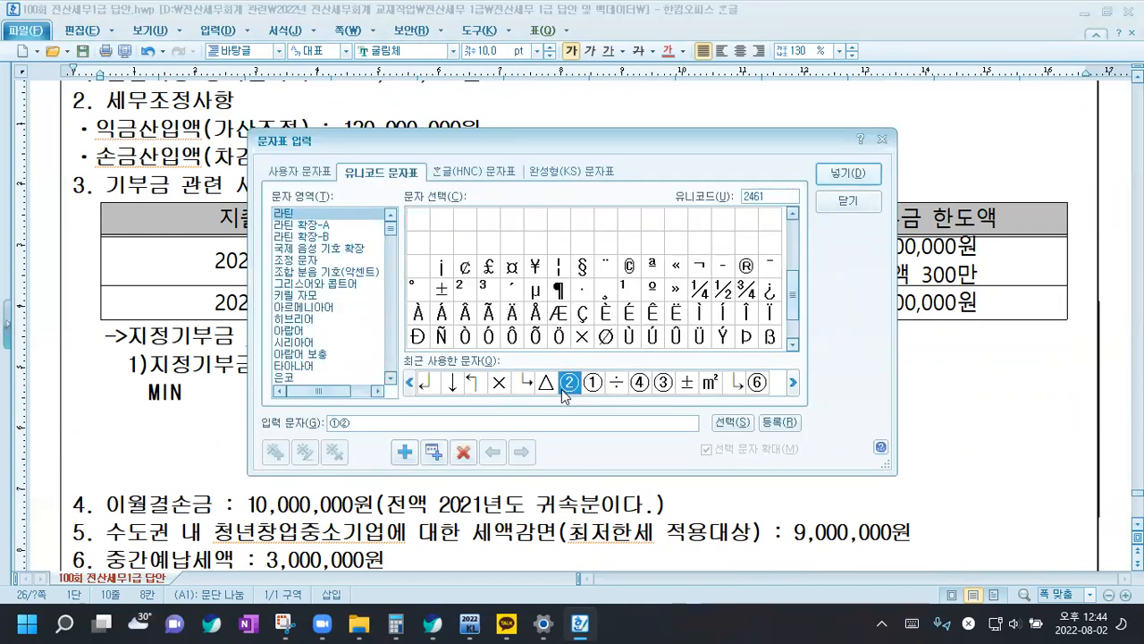
click(847, 173)
drag(150, 422, 210, 426)
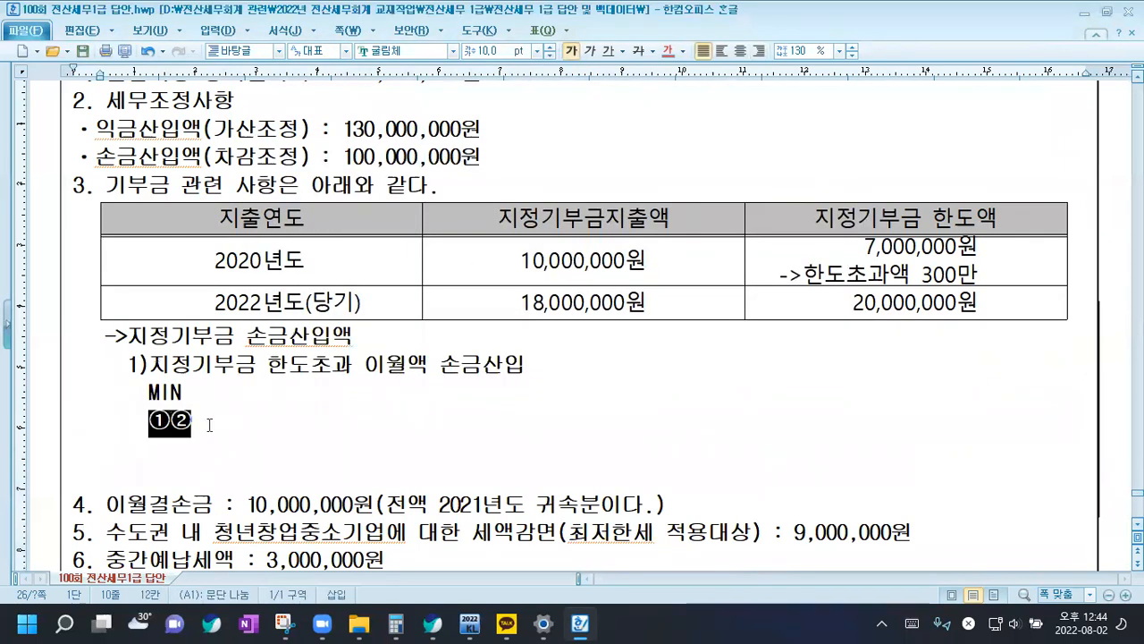
click(172, 426)
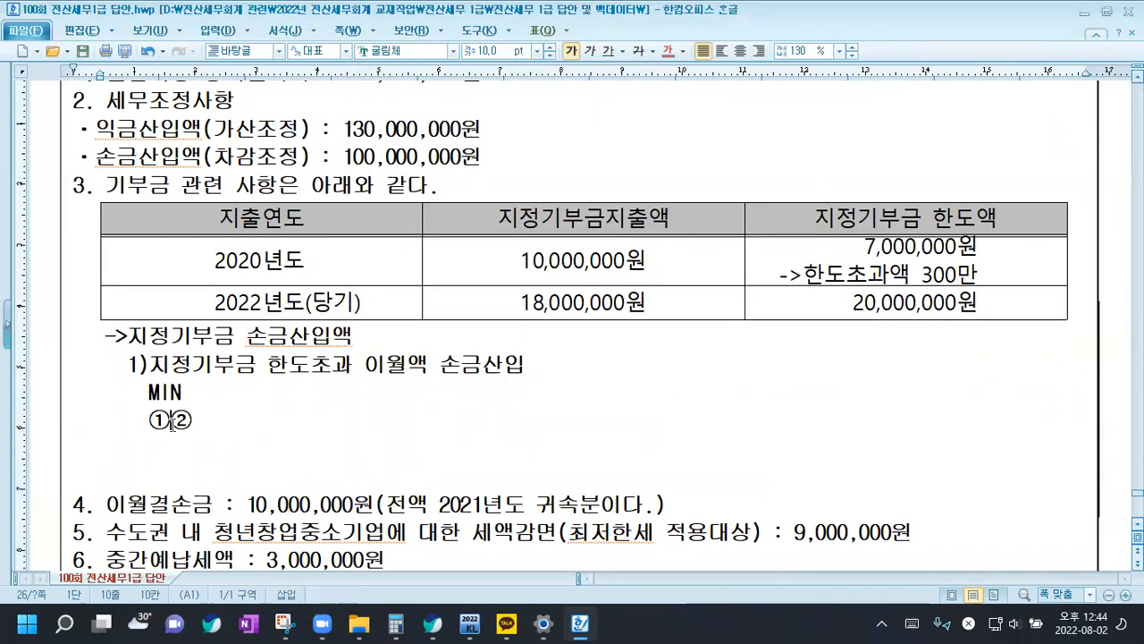
key(Return)
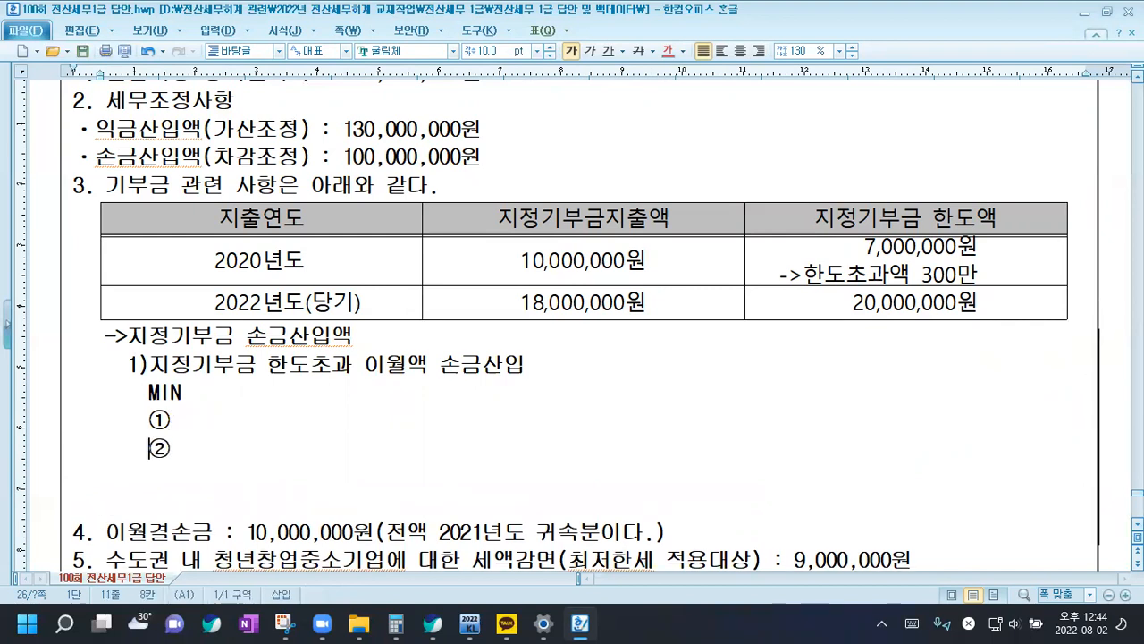
Complete line ① under sub-item 1) as "지정기부금 한도초과 이월액 3,000,000원"
key(End)
text(WL)
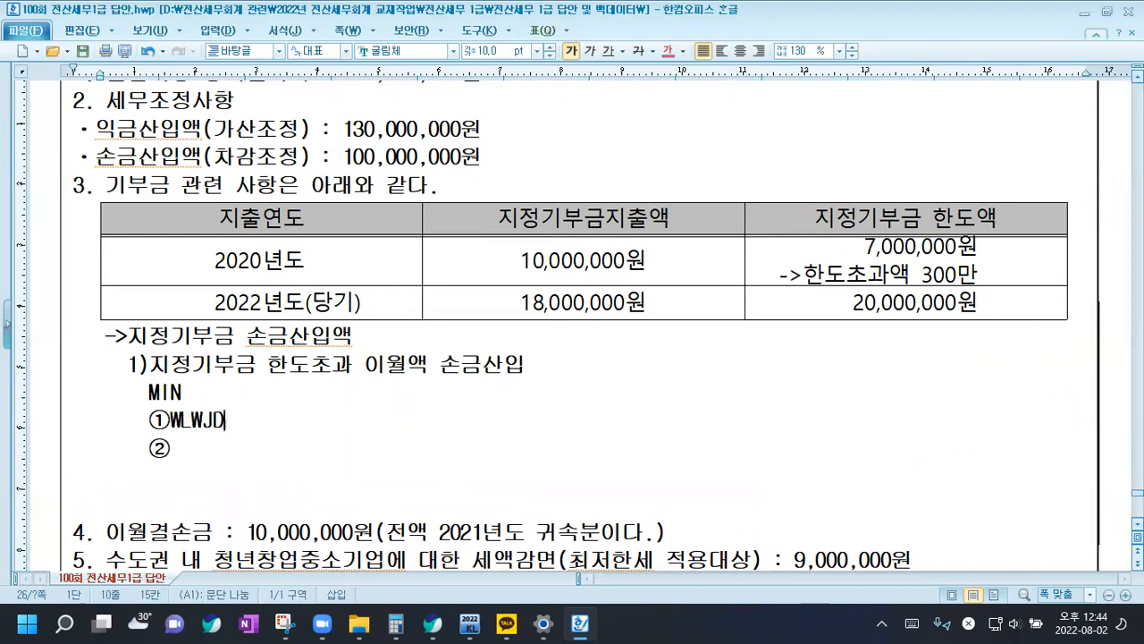
key(BackSpace)
key(BackSpace)
key(Hangul)
text(지정기부ㄱ)
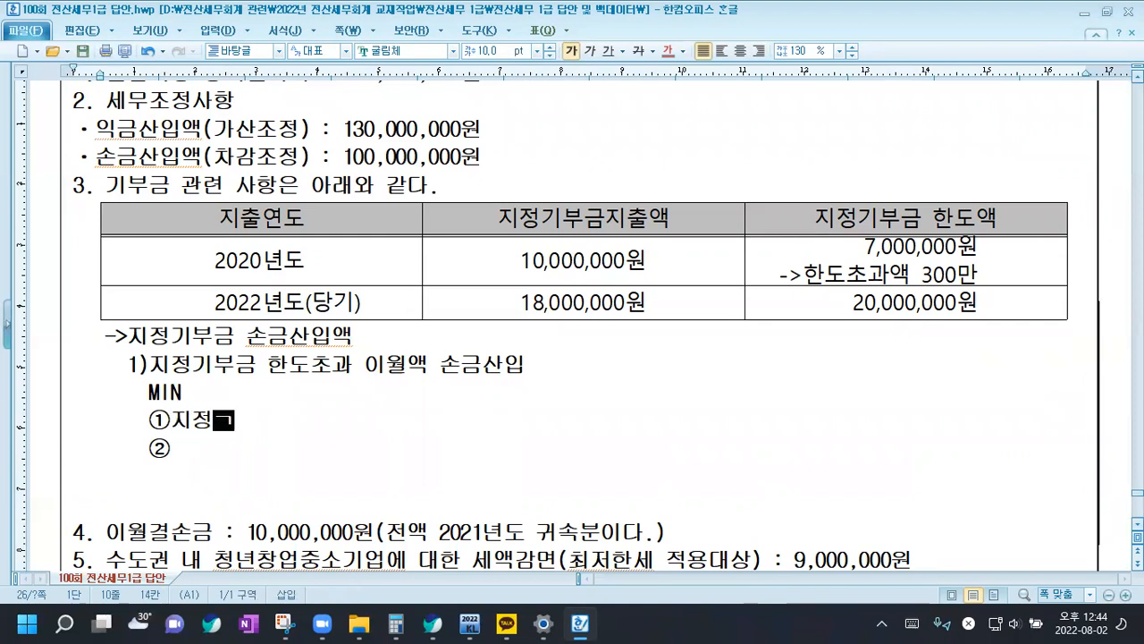
text(금 한도초과)
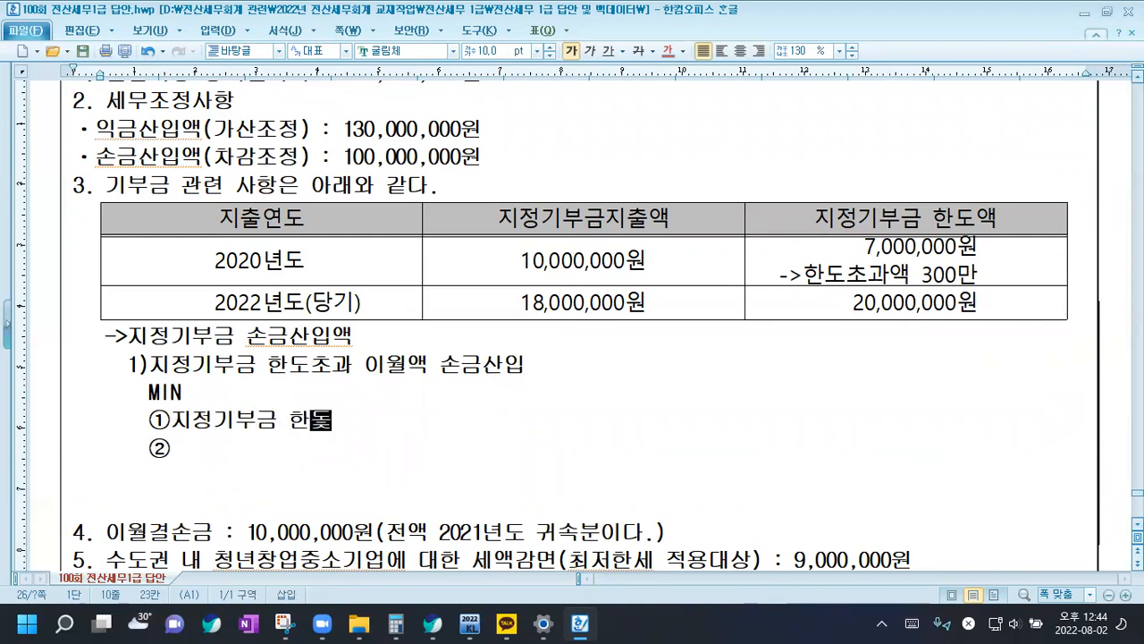
text(ㅇ 이워)
key(BackSpace)
key(BackSpace)
key(BackSpace)
key(BackSpace)
key(BackSpace)
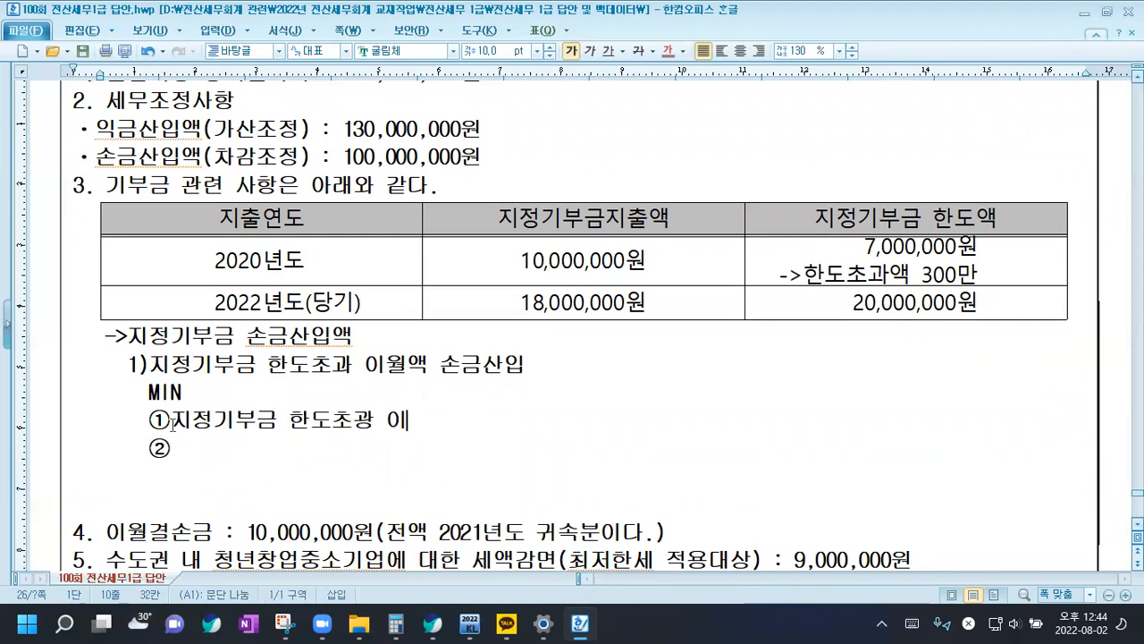
key(BackSpace)
text(과 이월애)
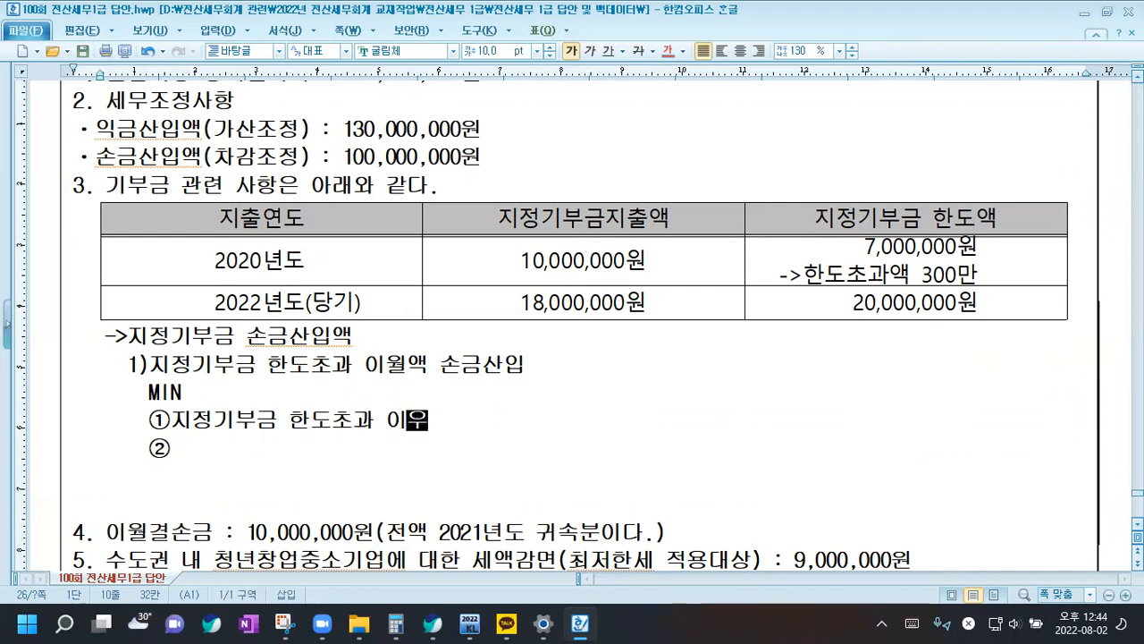
text(ㄱ 3,000,000)
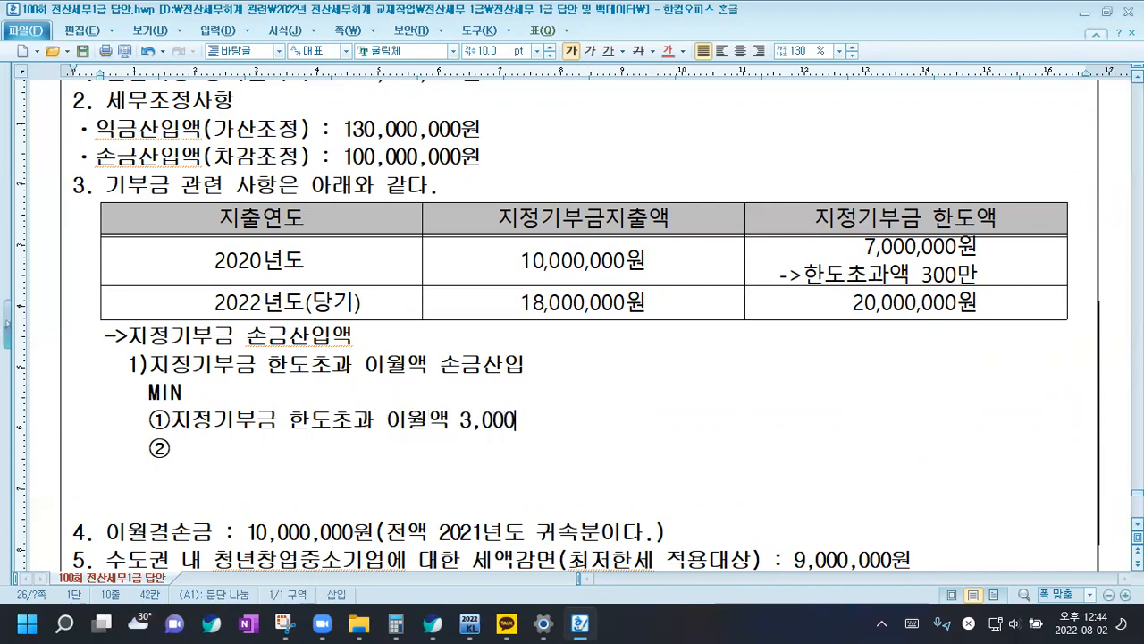
text(워)
Complete line ② under sub-item 1) as "지정기부금 한도액 20,000,000원"
key(Down)
text(지정기부금 한도액 )
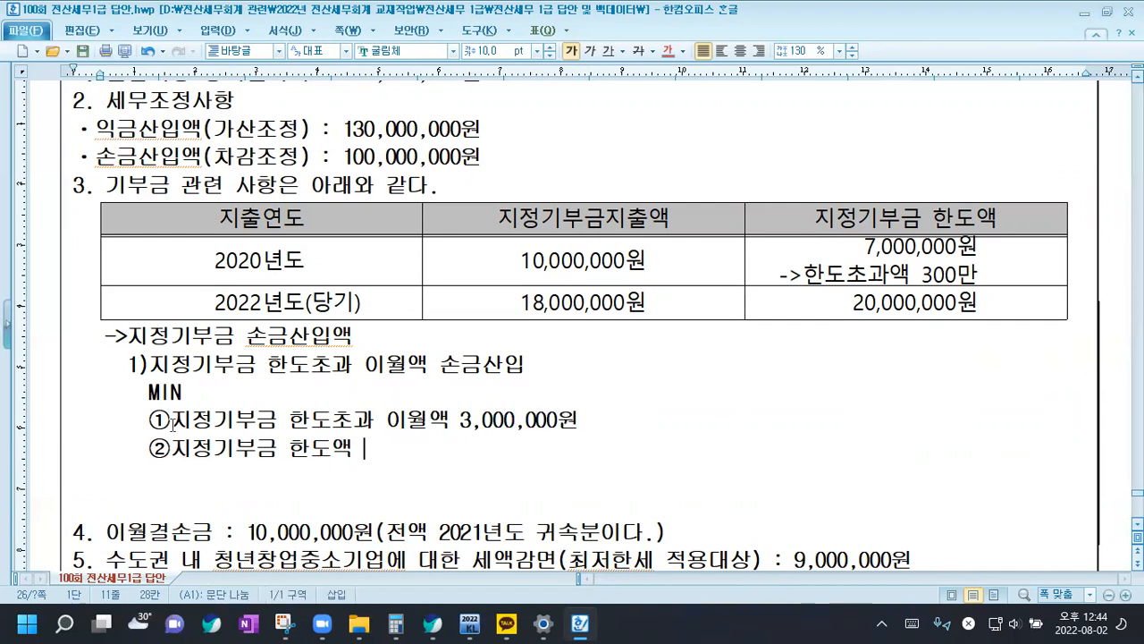
text(20,000,)
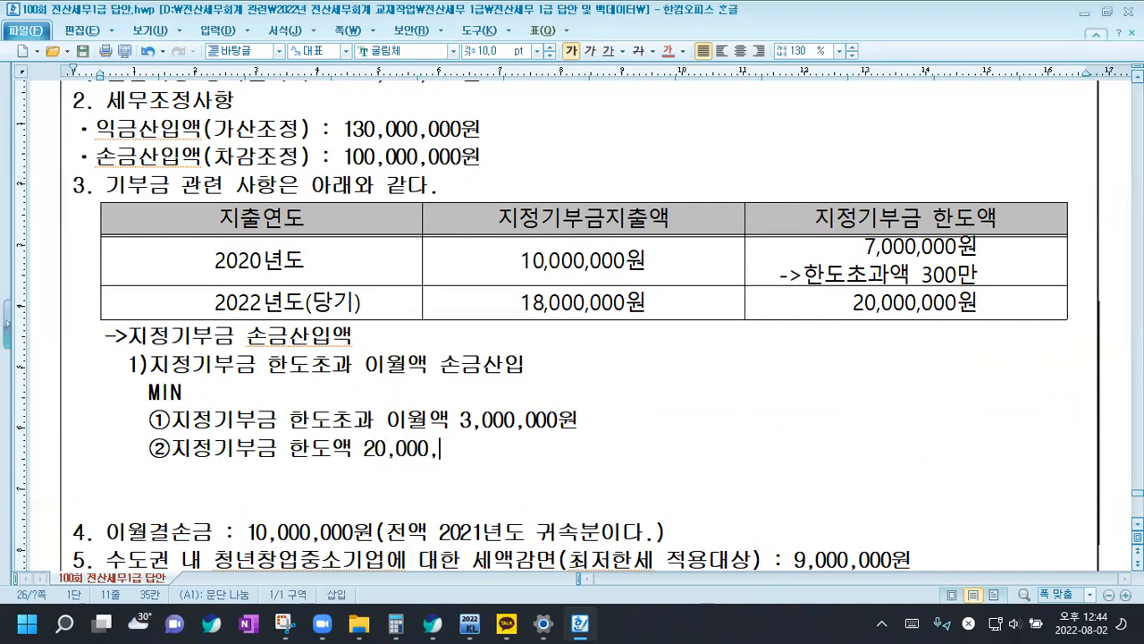
text(000원)
Append "->3,000,000원" to the end of the sub-item 1) heading
key(Up)
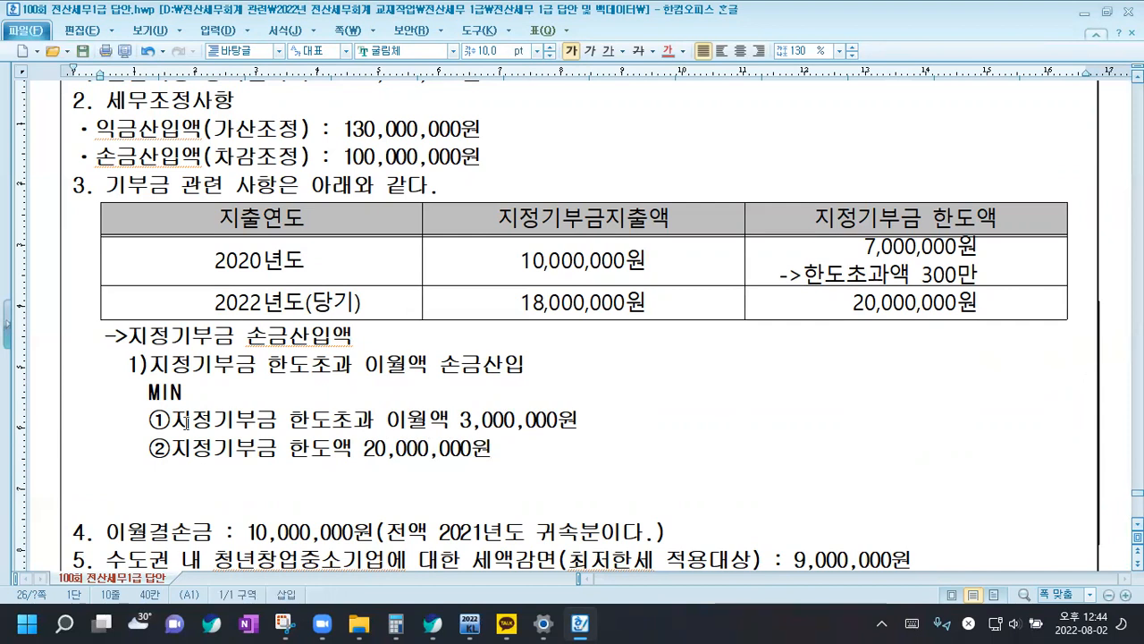
click(542, 357)
text(->3,000,000원)
Leave a blank line below ② and add the sub-item "2)당기지정기부금 지출액 손금산입", starting a new line after it
key(Down)
key(Down)
key(Down)
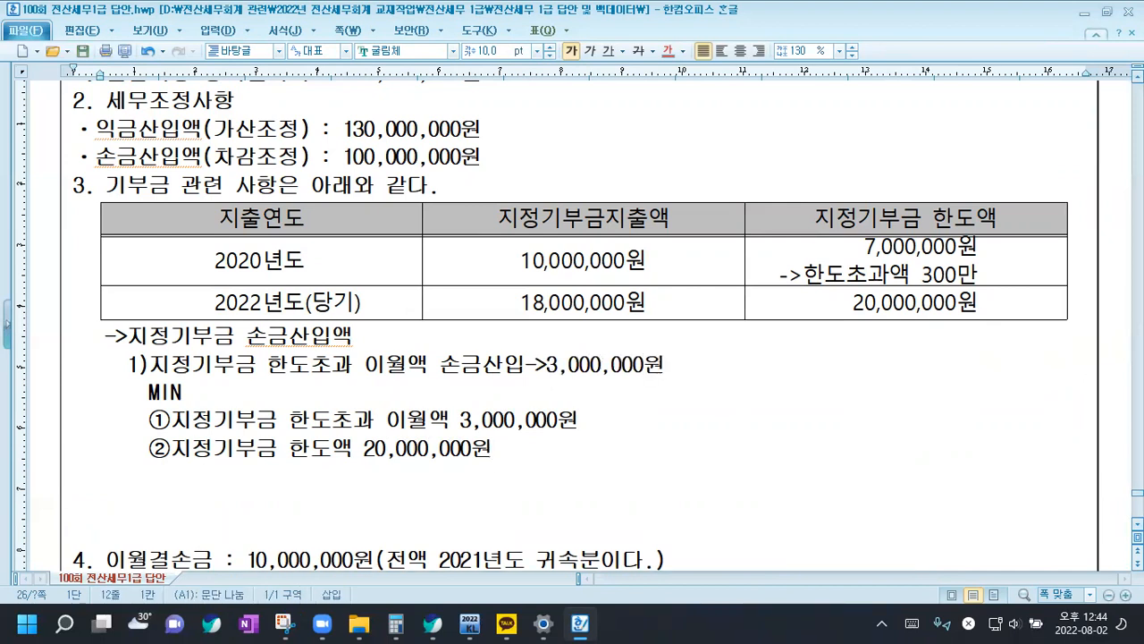
key(Return)
key(Return)
text(2)당)
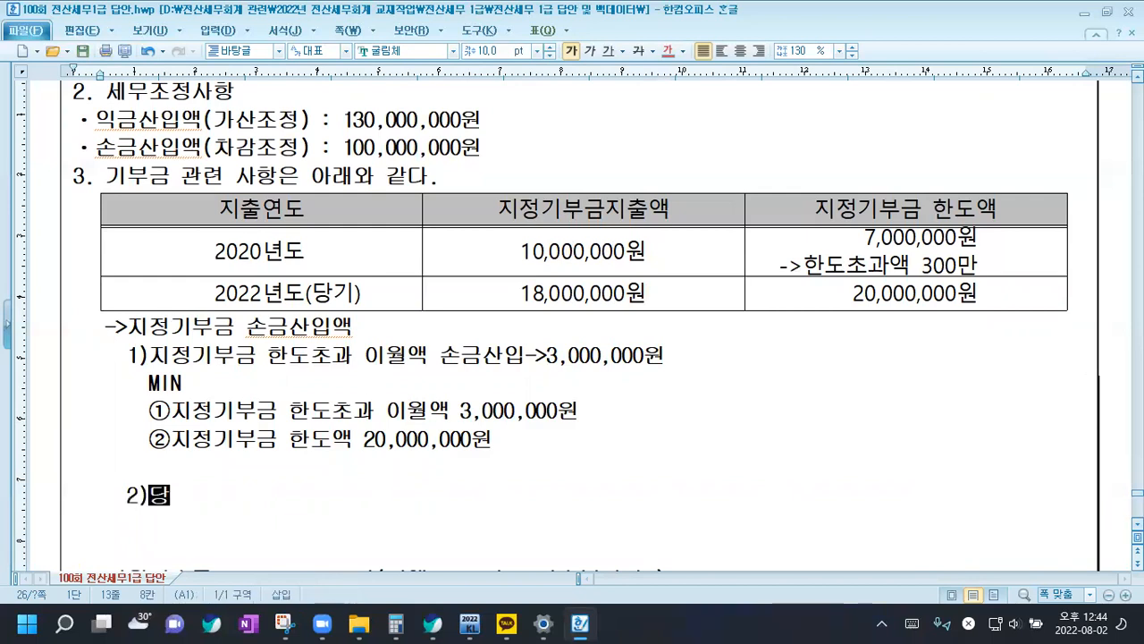
text(기지정ㄱ부금 지출액 ㅅ)
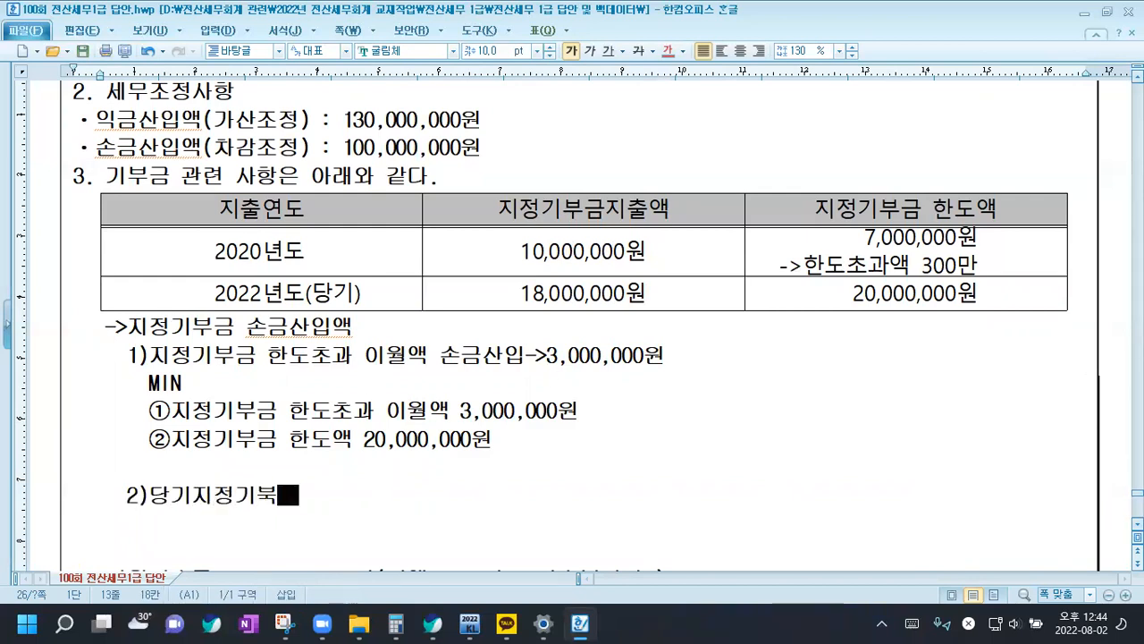
text(손금산입)
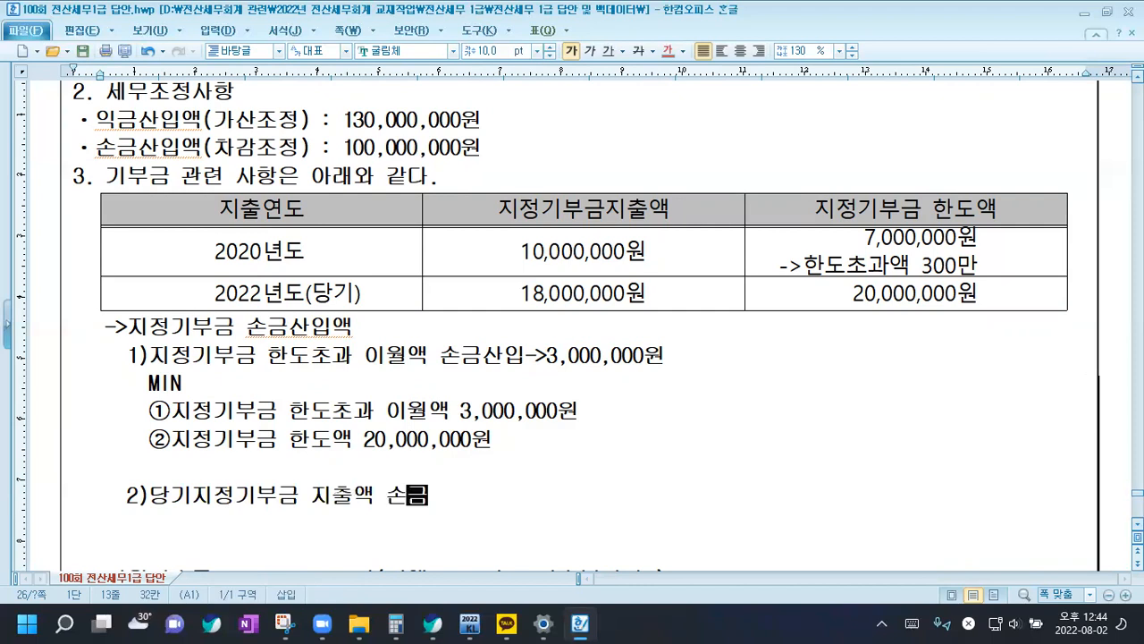
key(Return)
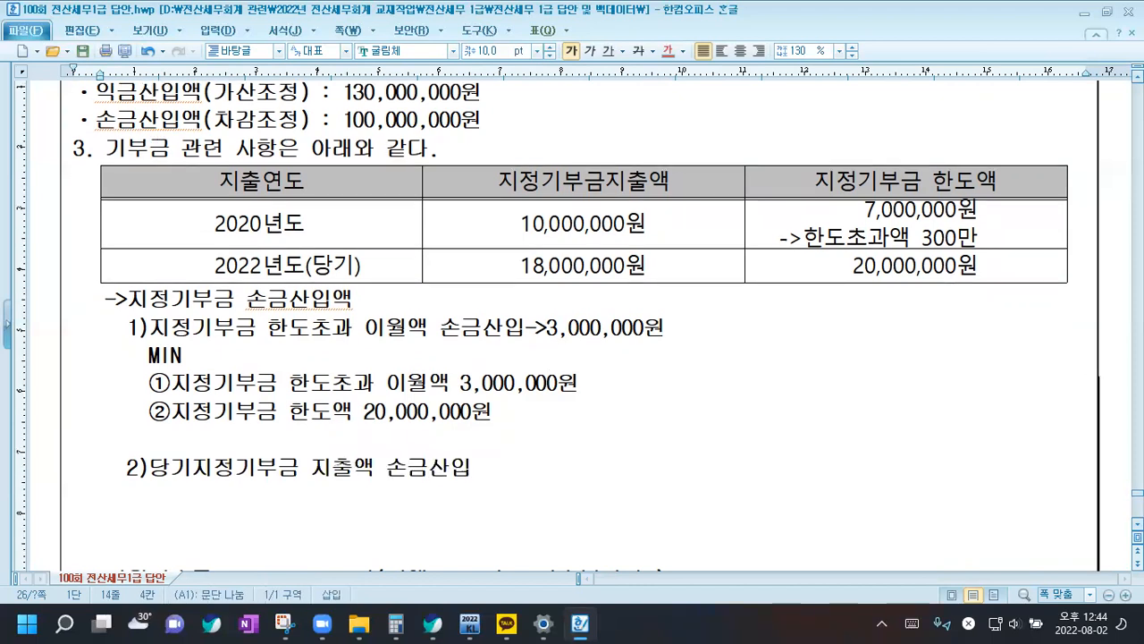
Add a MIN line under sub-item 2), with ① and ② on separate lines below it
text(MIN)
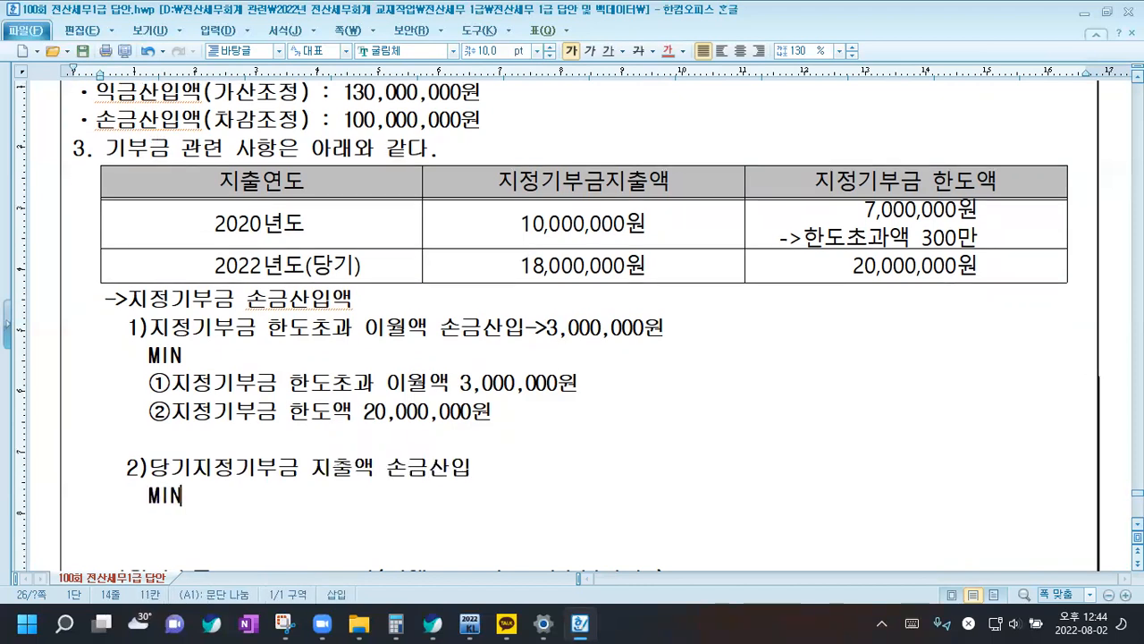
key(Return)
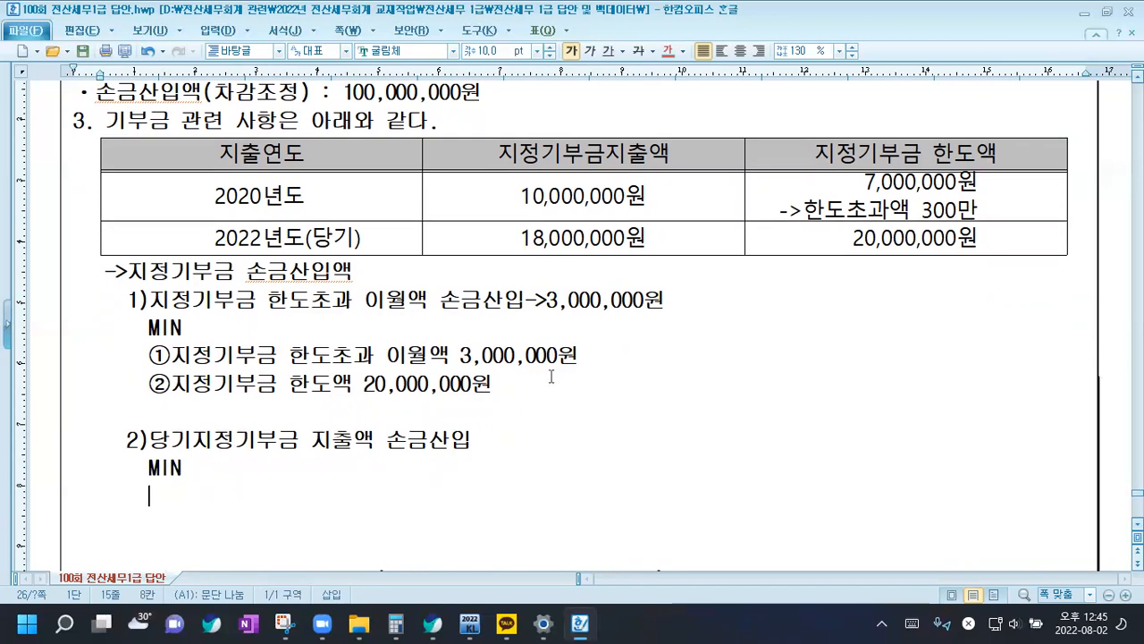
text(①②)
scroll(551, 376, down, 1)
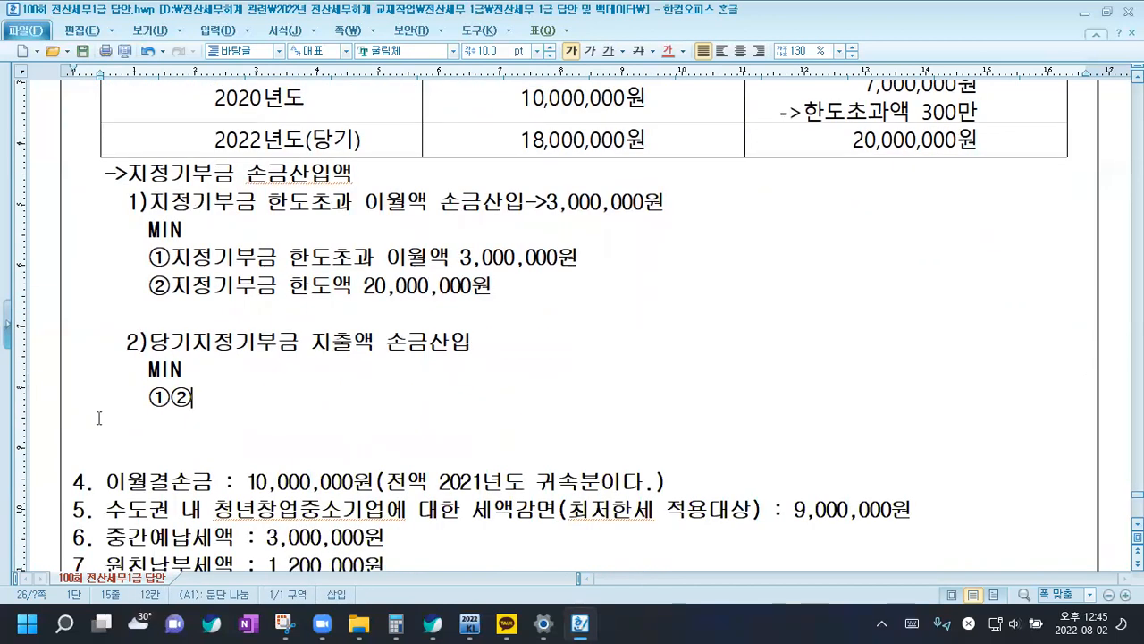
key(Left)
key(Return)
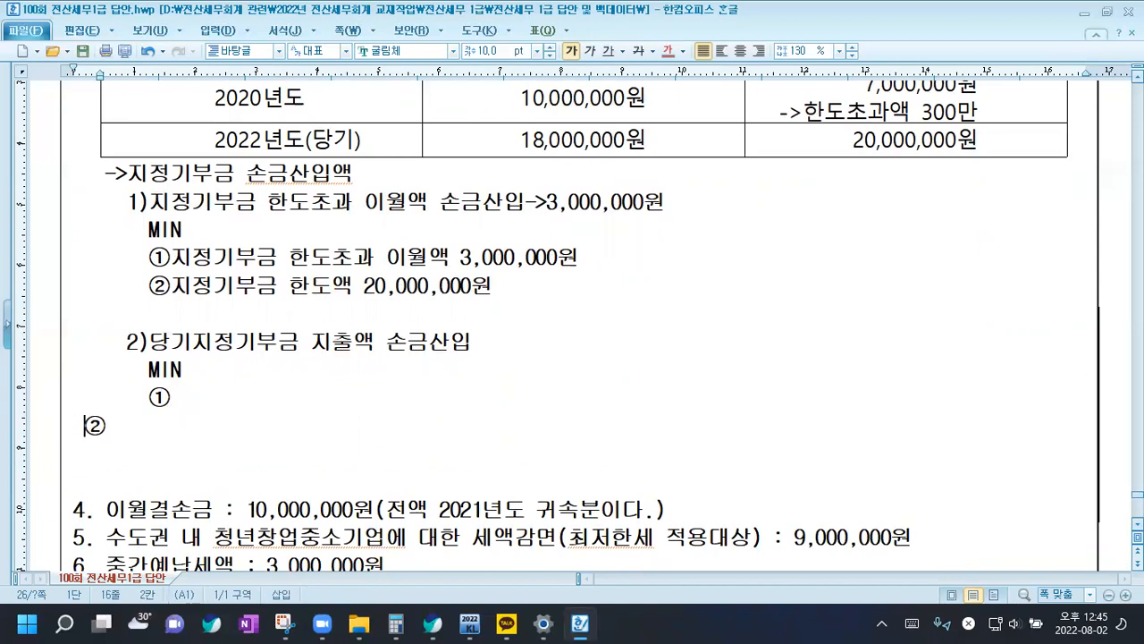
key(Up)
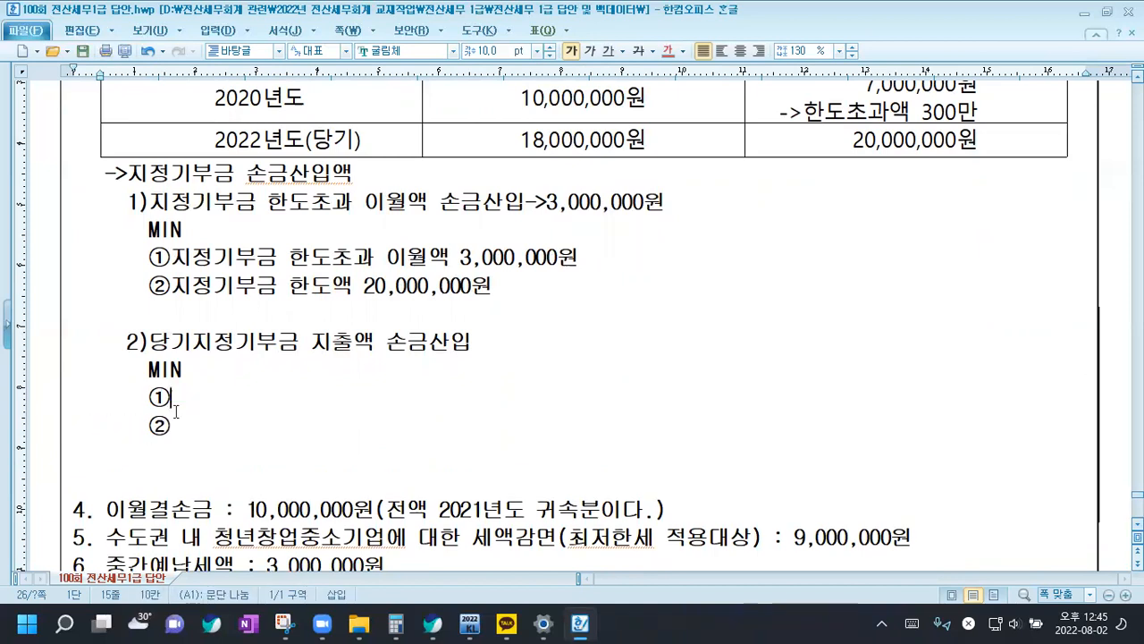
Complete line ① under sub-item 2) as "당기지정기부금 지출액 18,000,000원"
text(EKDR)
key(BackSpace)
key(BackSpace)
key(BackSpace)
key(BackSpace)
key(Hangul)
text(당깃지정기부)
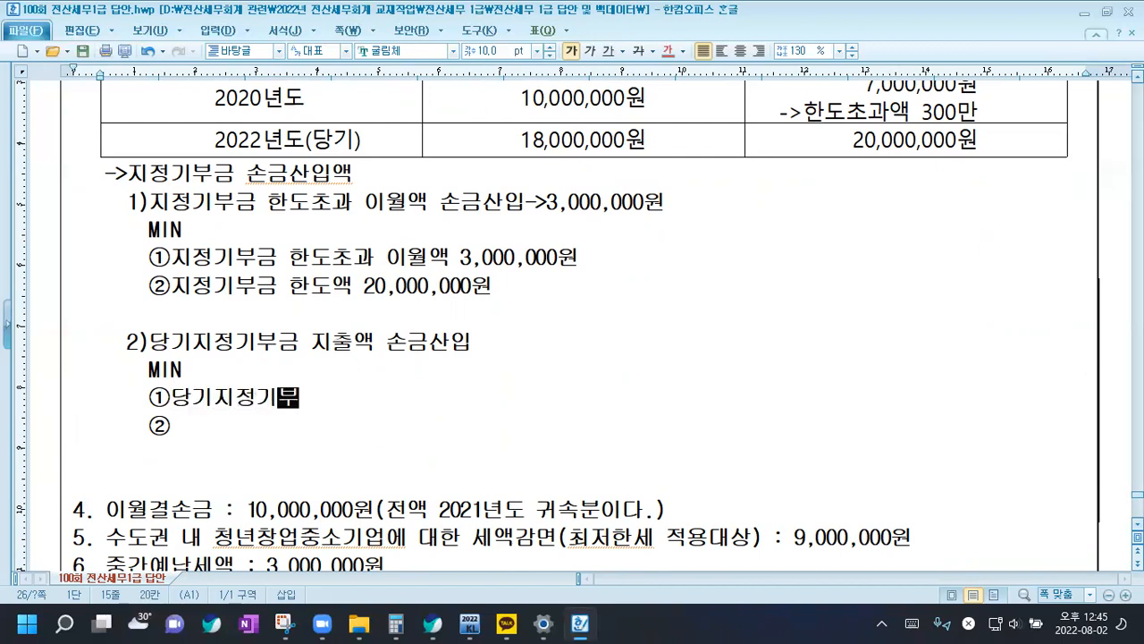
text(금 지추ㄹ액 18,0)
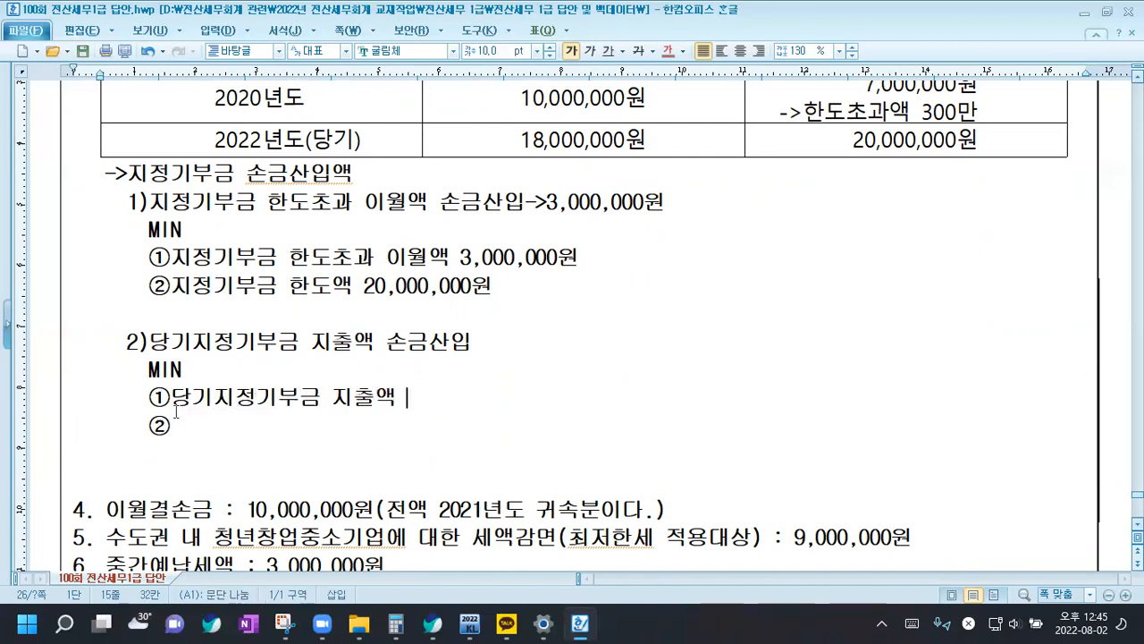
text(00,000원)
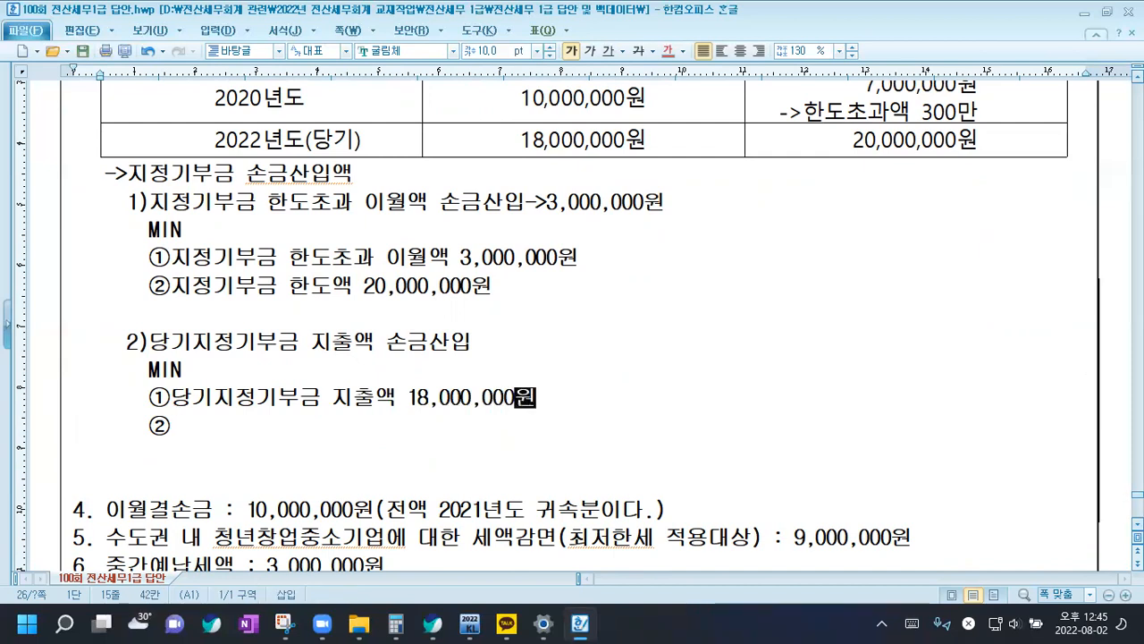
Complete line ② under sub-item 2) as "지정기부금 시인부족액: 지정기부금 한도액 20,000,000원-지정기부금 한도초과 이월액 손금산입"
click(176, 412)
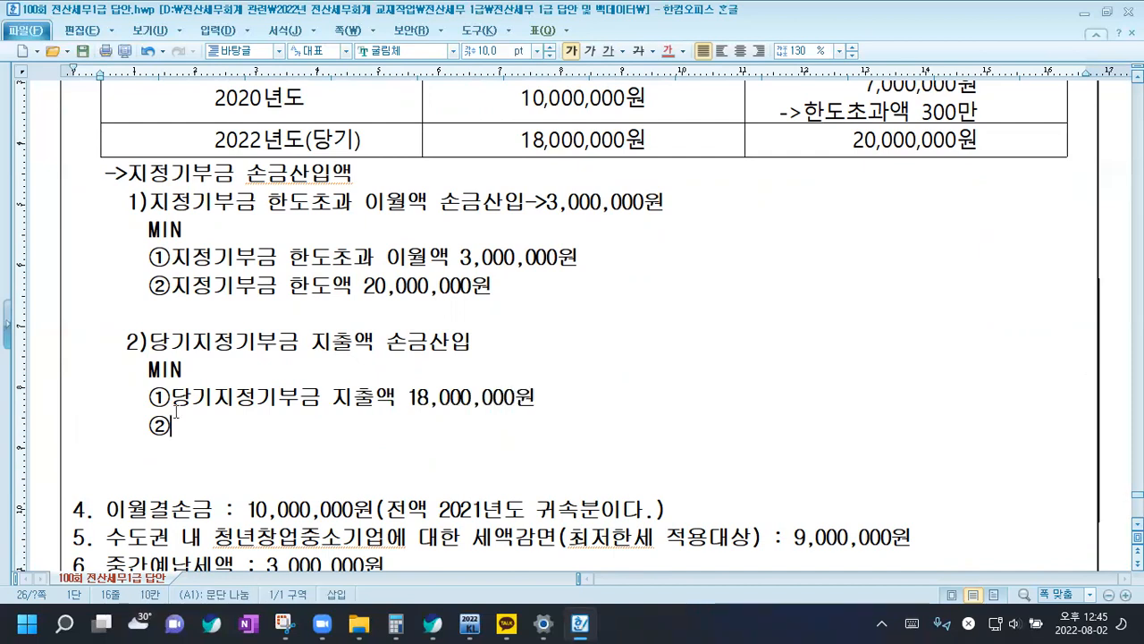
text(지정기부금 싱)
text(인부족액: )
text(지정기부금 한ㄷ)
text(도액 20,00)
text(0,000원-)
text(지정ㄱ)
text(ㅣ)
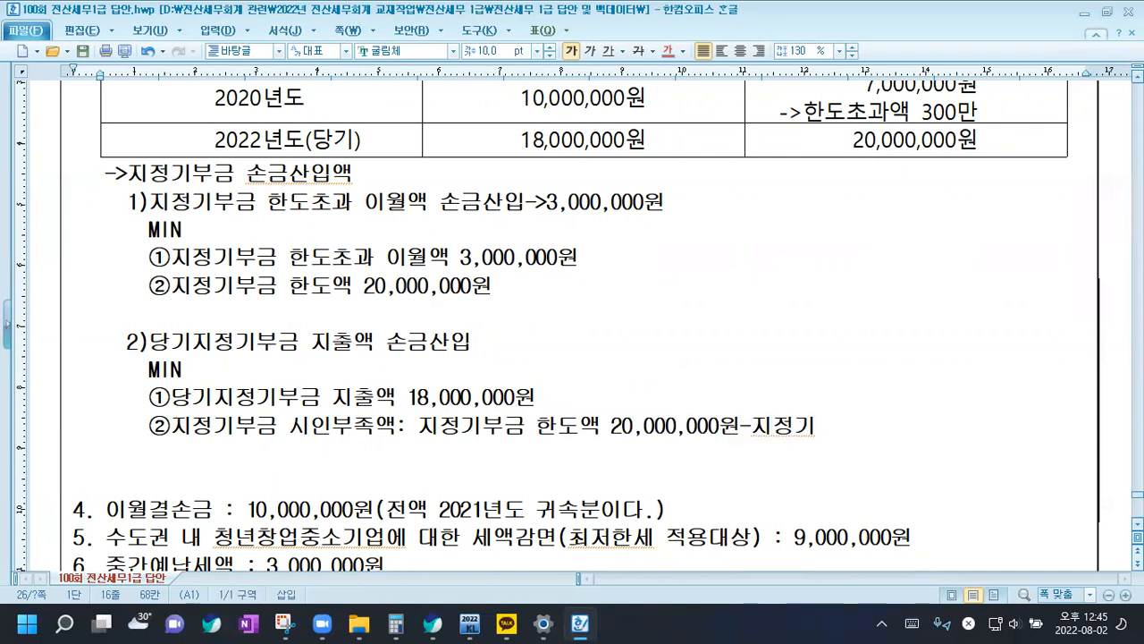
text(ㅂㅜ금 한도족)
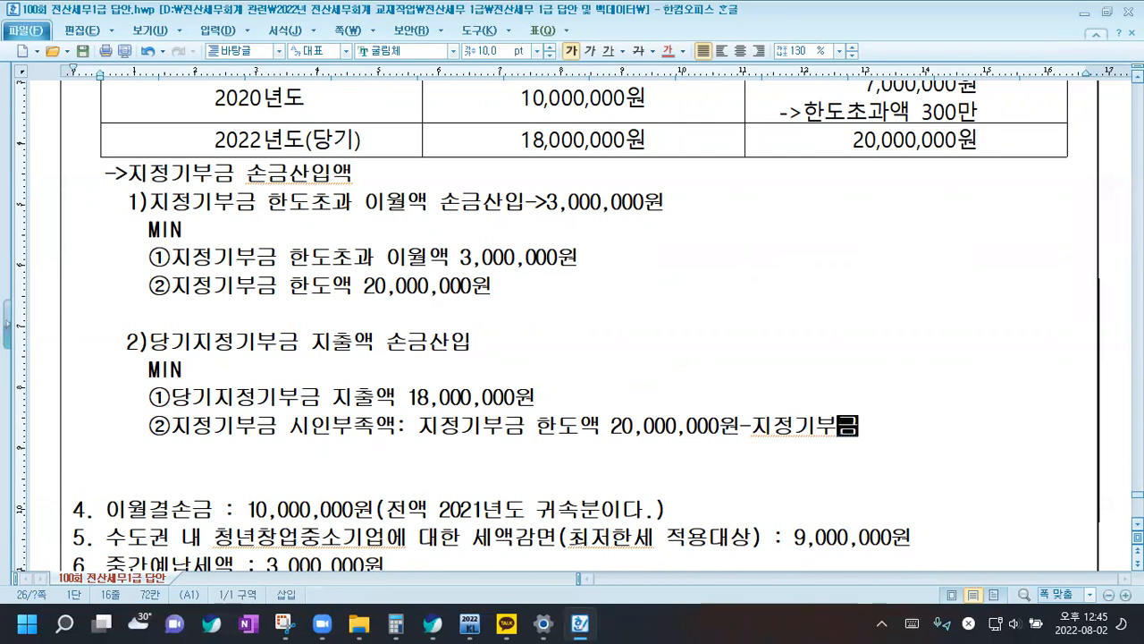
text(ㅗㅏ)
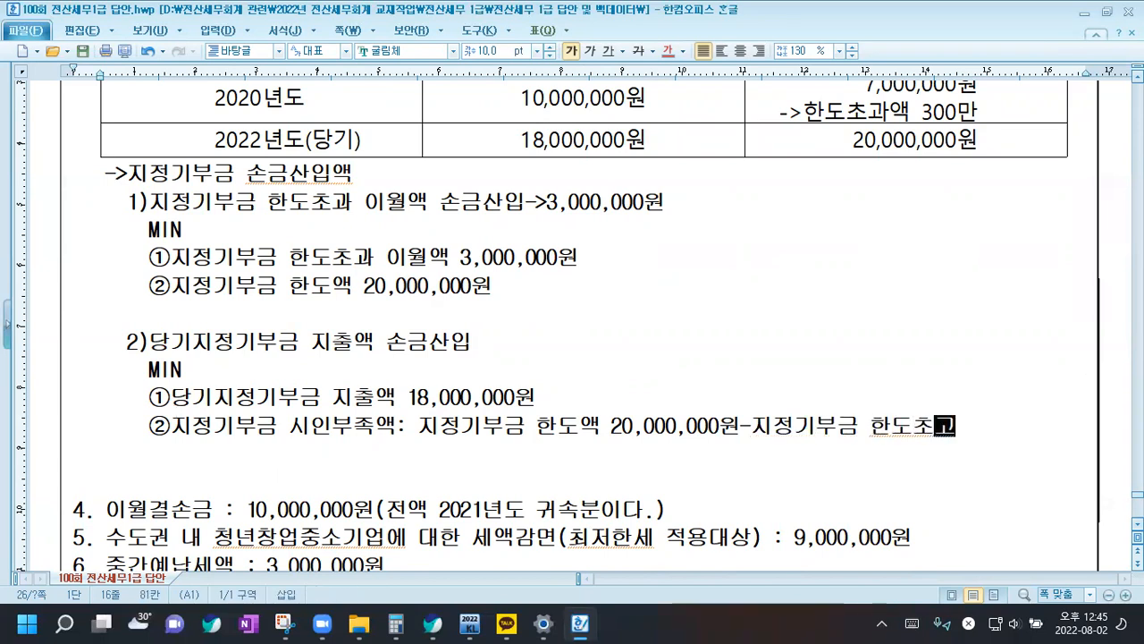
text( 이월액 )
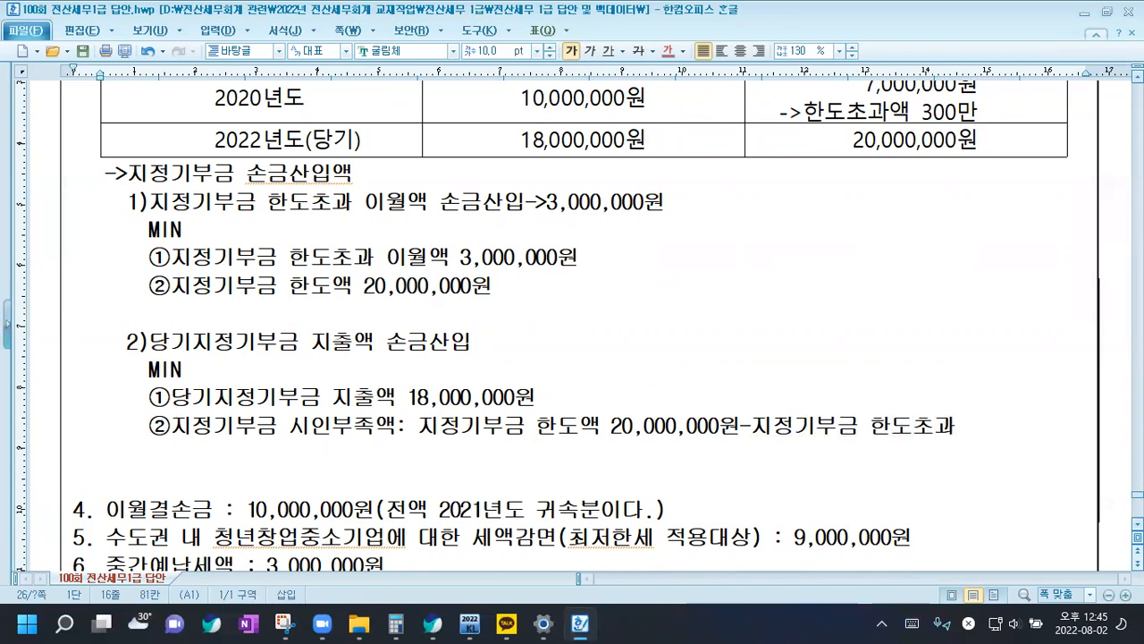
text(손금산ㅇ)
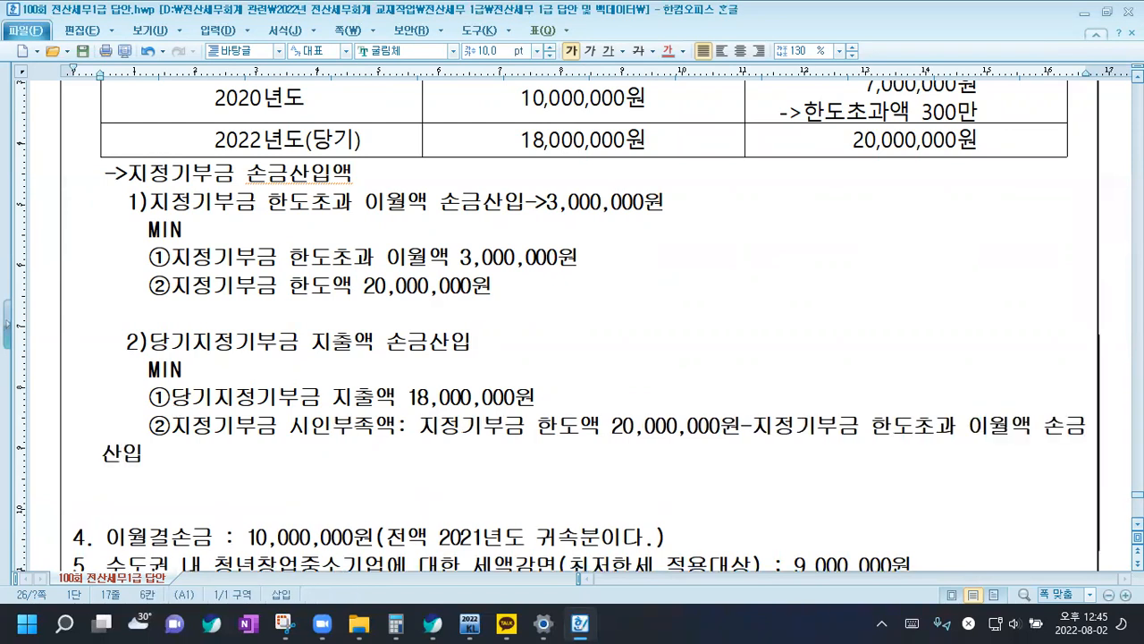
Move the "-지정기부금 한도초과 이월액 손금산입" part to its own indented line and append "3,000,000원=17,000,000원"
click(743, 427)
key(Return)
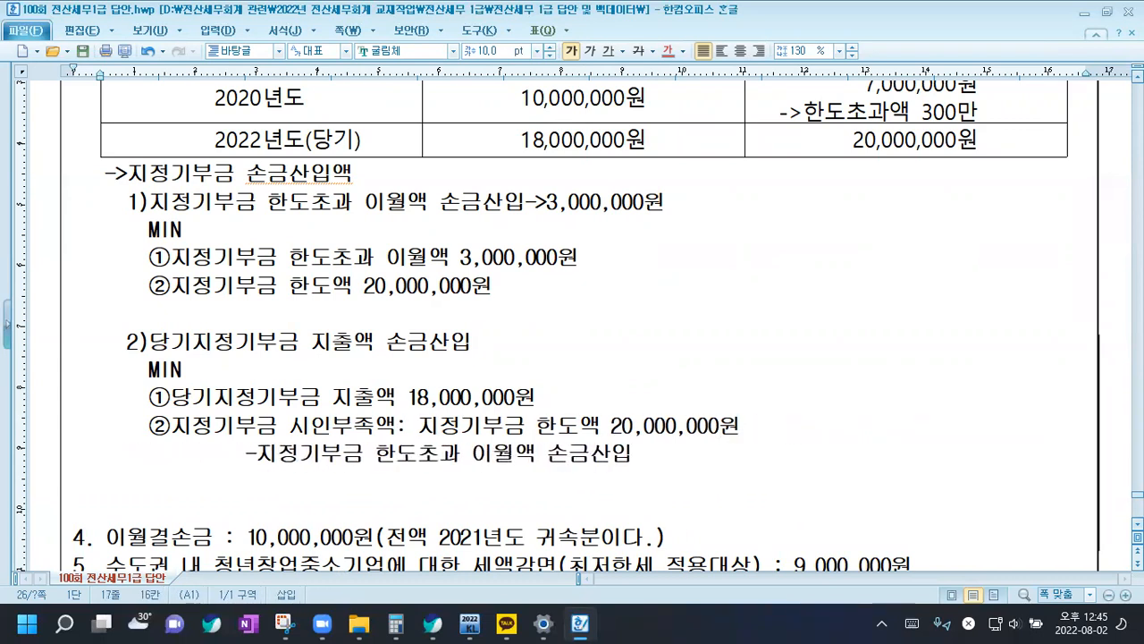
key(End)
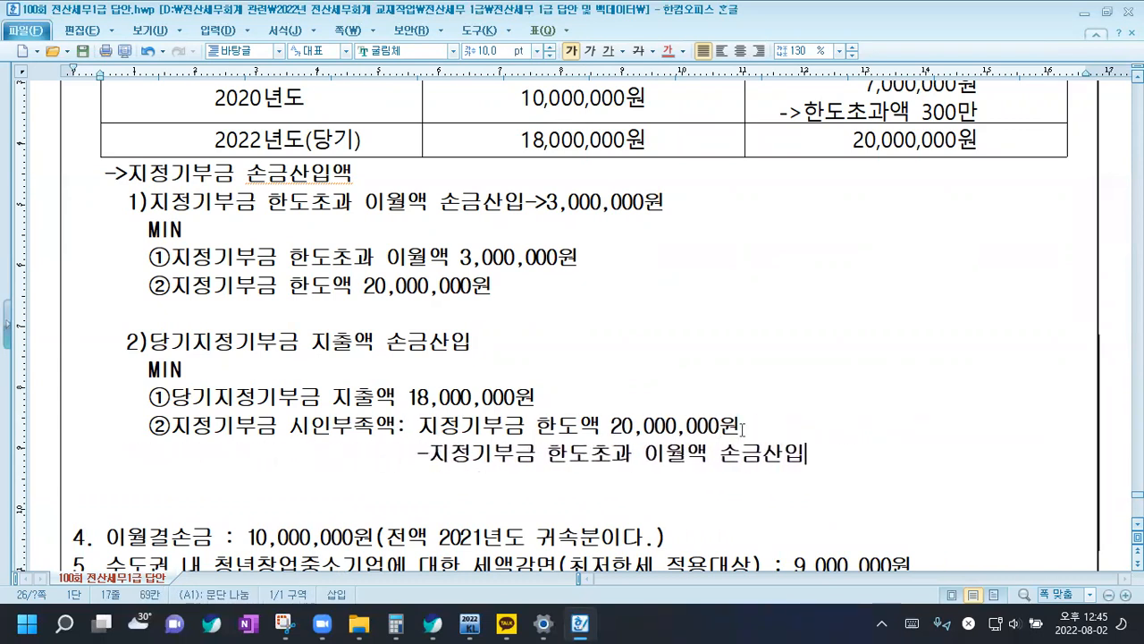
text(3,000,000원)
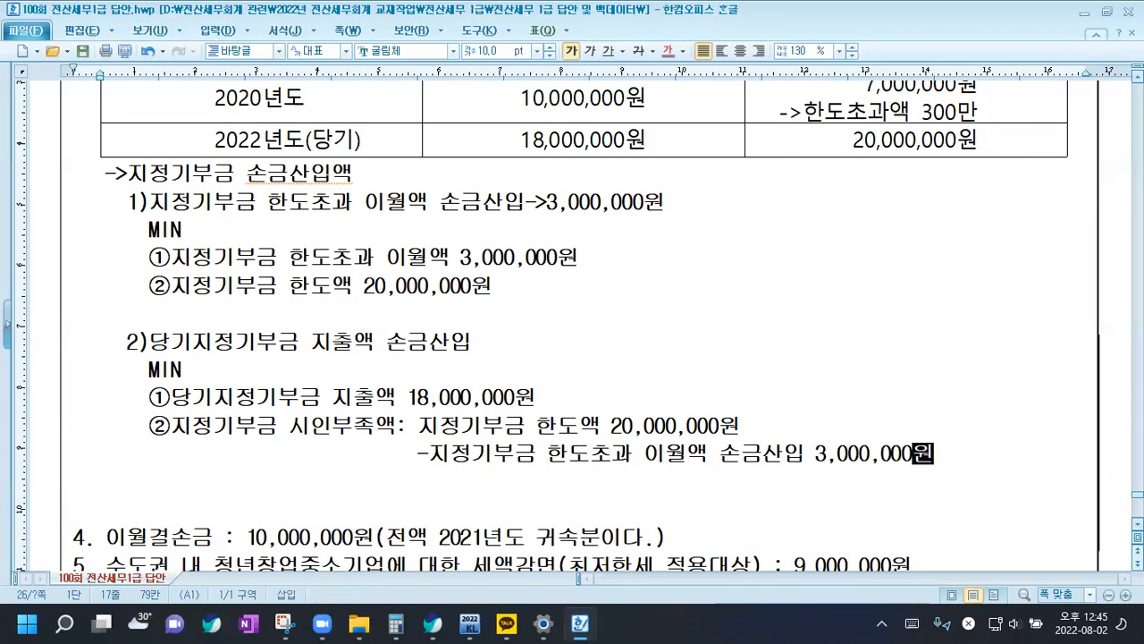
text(ㅋ)
text(17,)
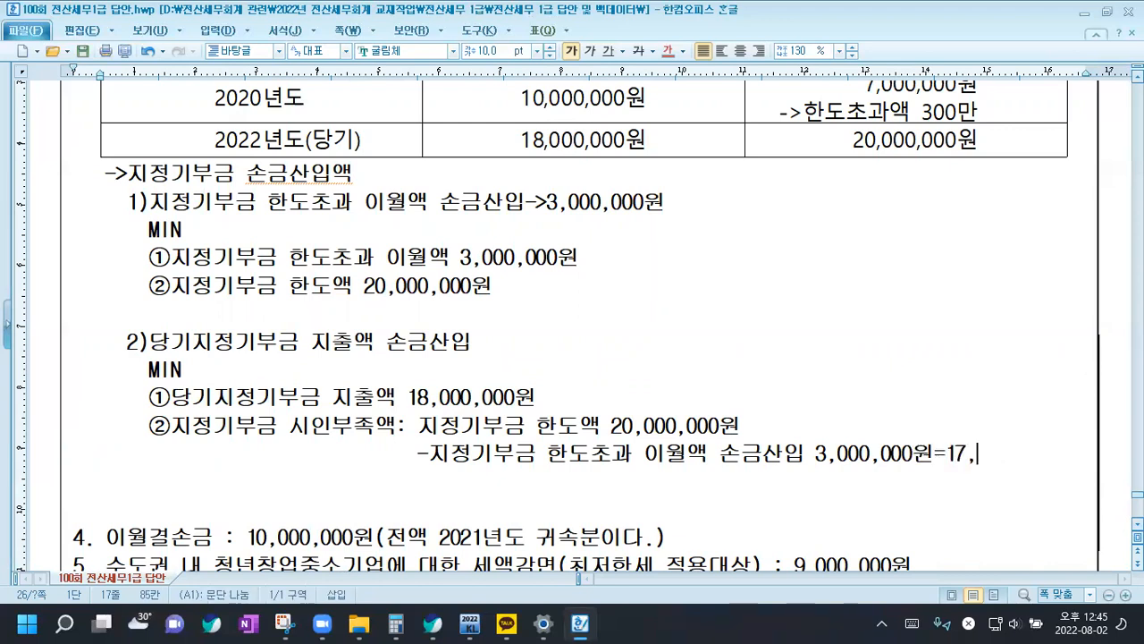
text(000,000원)
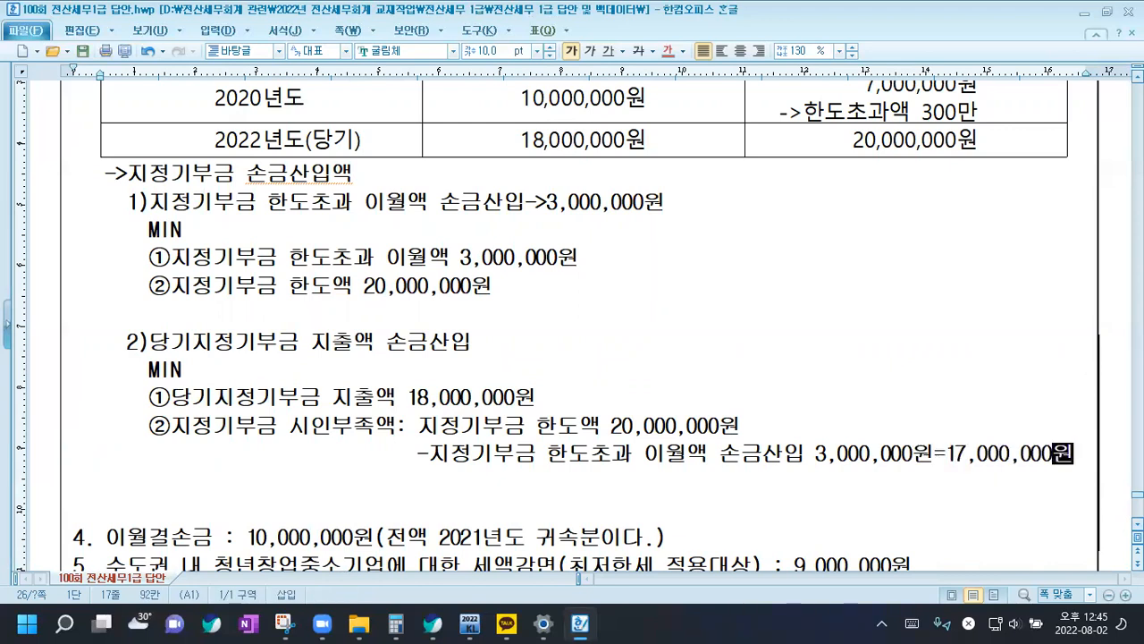
Append "17,000,000원->지정기부금 한도초과 손불 1,000,000원" to the sub-item 2) heading
click(491, 341)
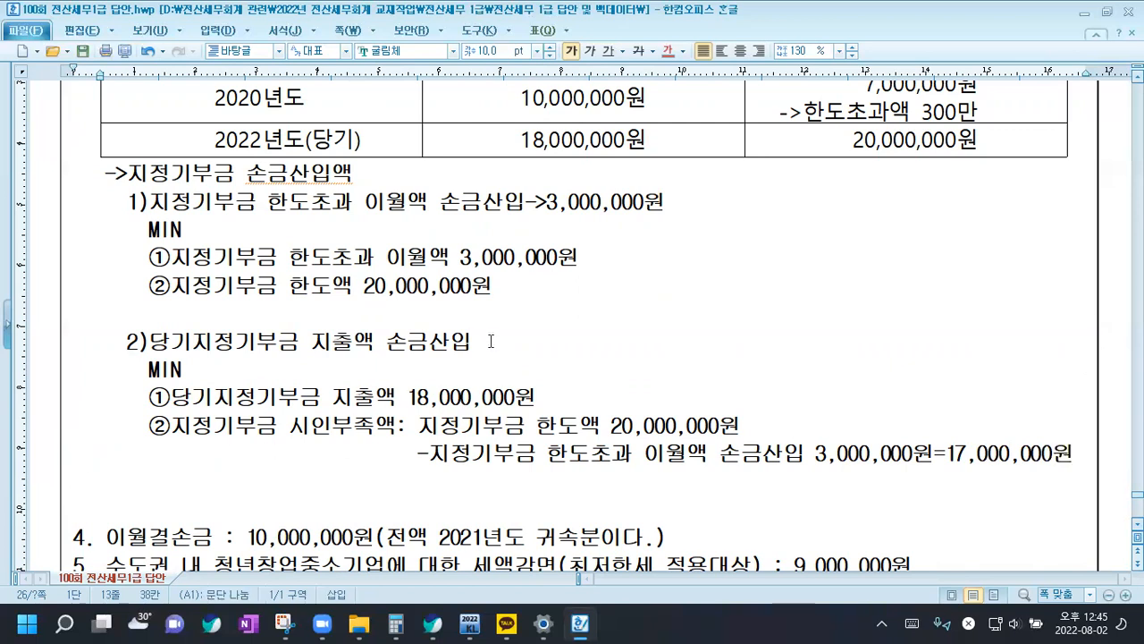
text(ㅇ)
text(원)
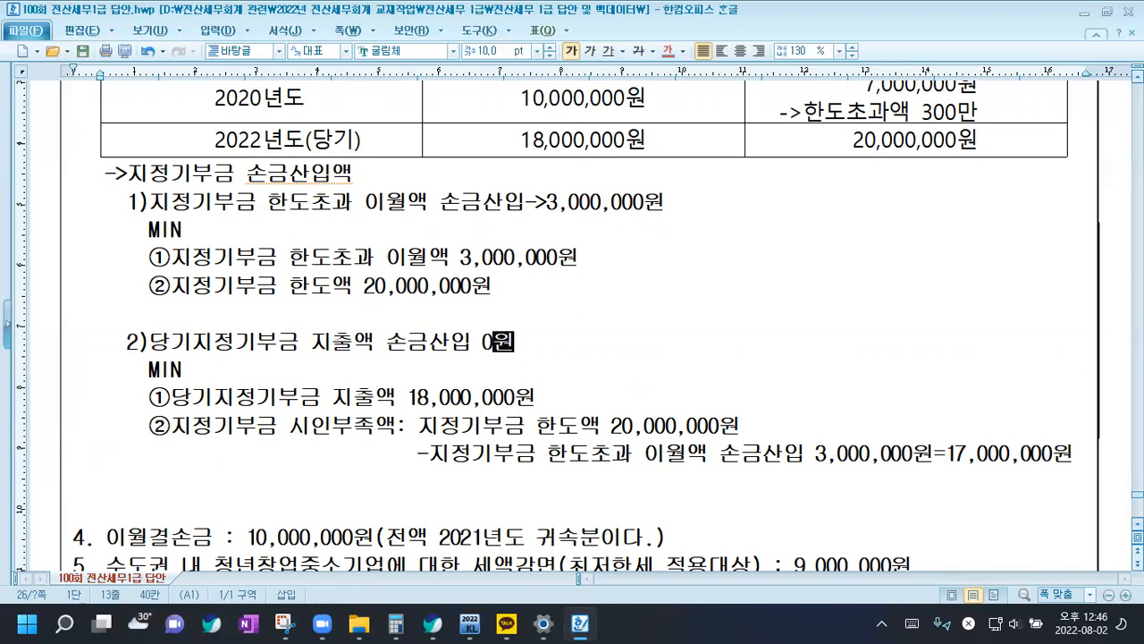
key(BackSpace)
key(BackSpace)
text(17,000,000원->지정기부금 한도초과 )
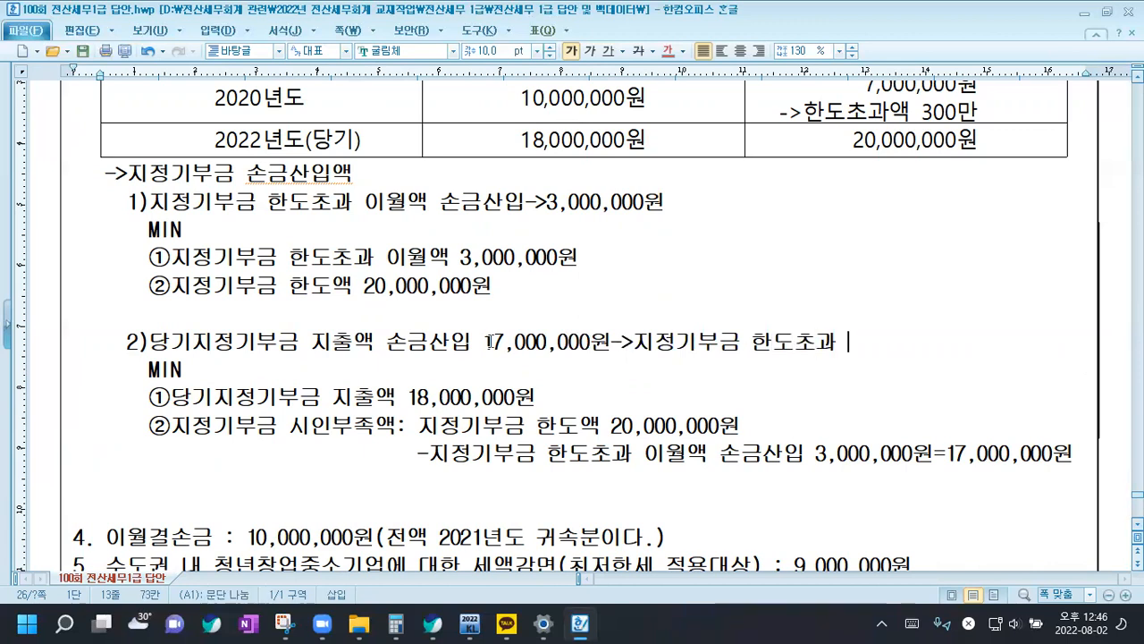
text(손불 1,)
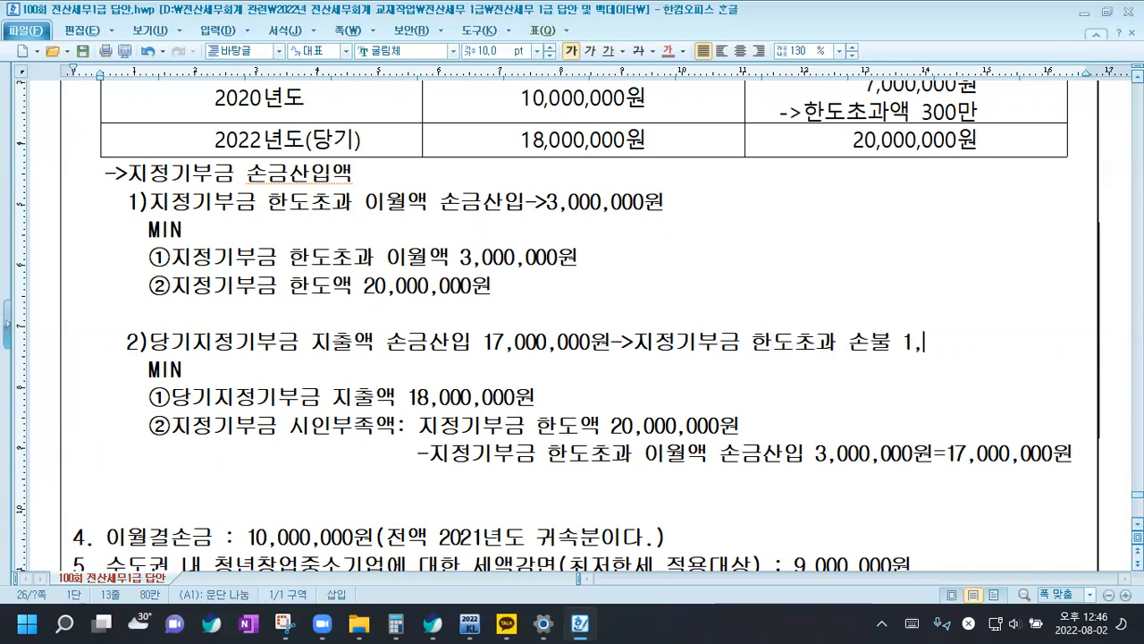
text(000,000우원)
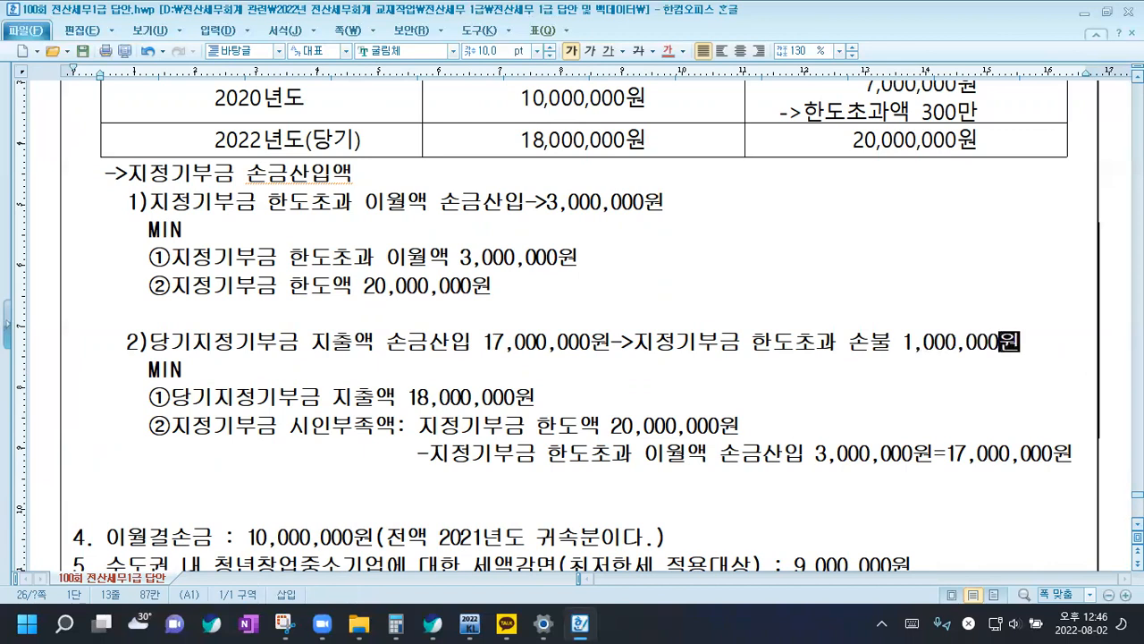
Remove the extra blank line above item 4 and save the document
click(1075, 451)
key(Delete)
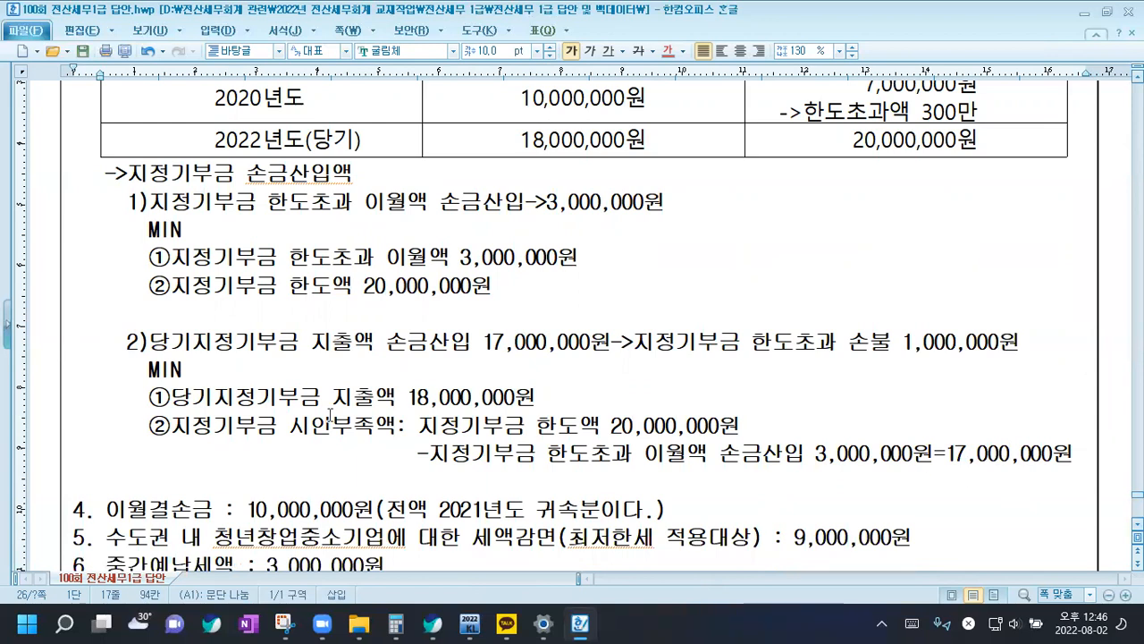
click(82, 51)
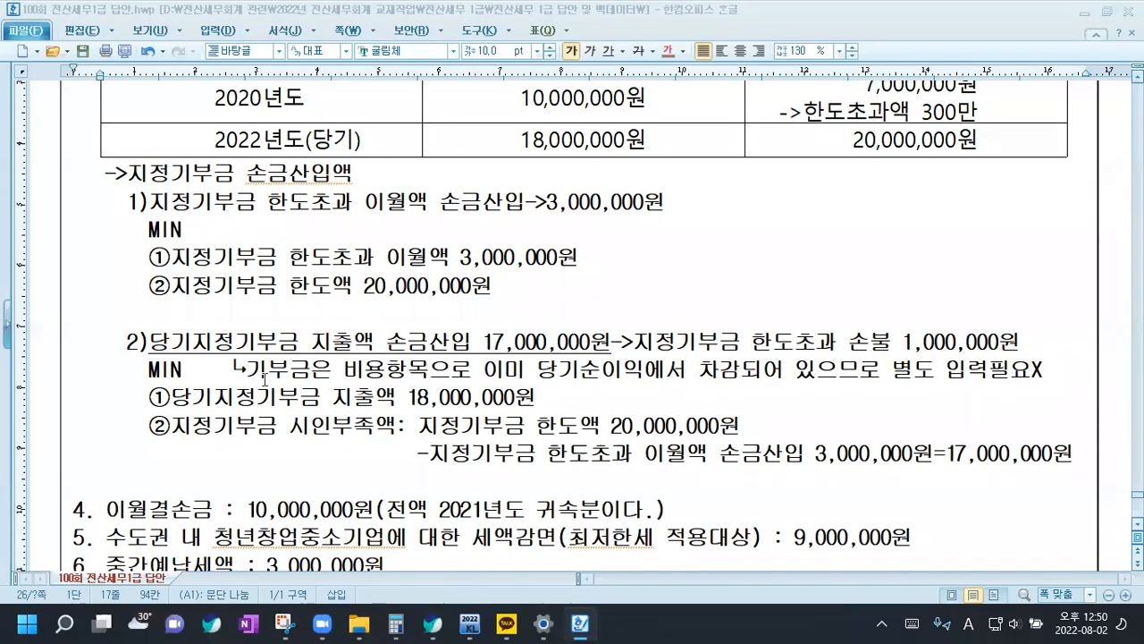
Review the 당기지정기부금 손금산입 notes under sub-item 2) and the given data in items 4 to 7
scroll(572, 313, down, 2)
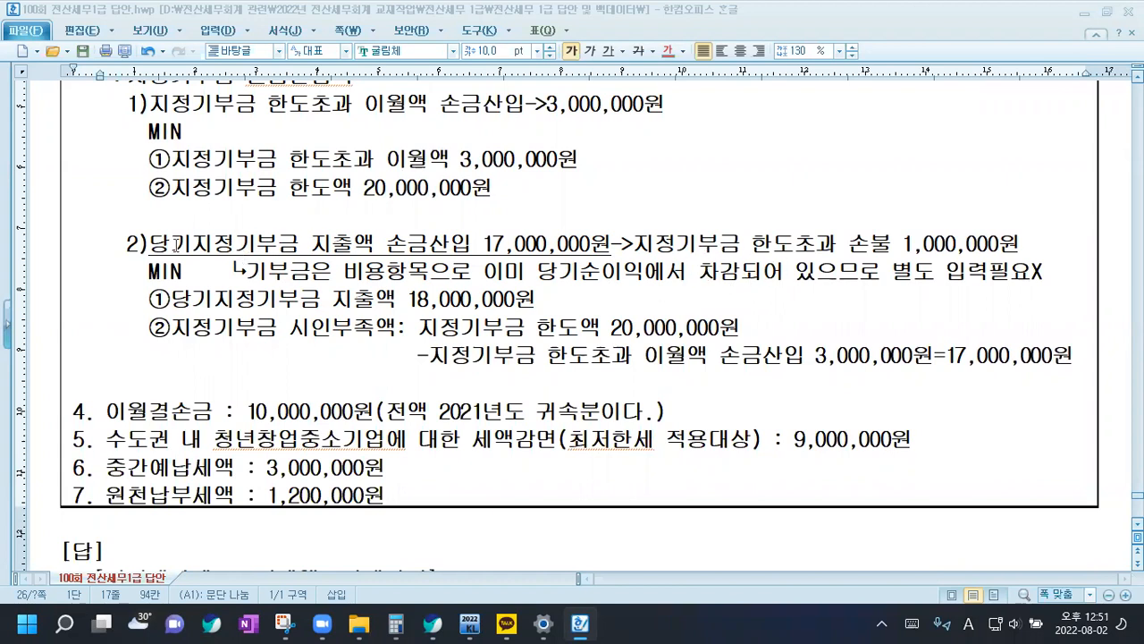
drag(169, 243, 352, 243)
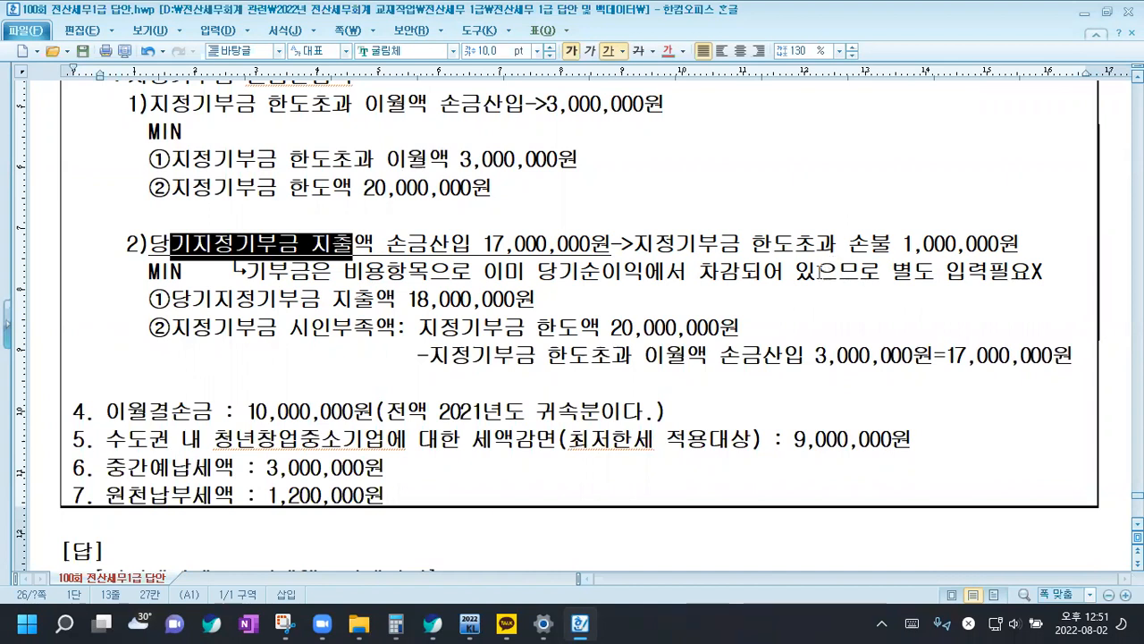
scroll(464, 195, up, 3)
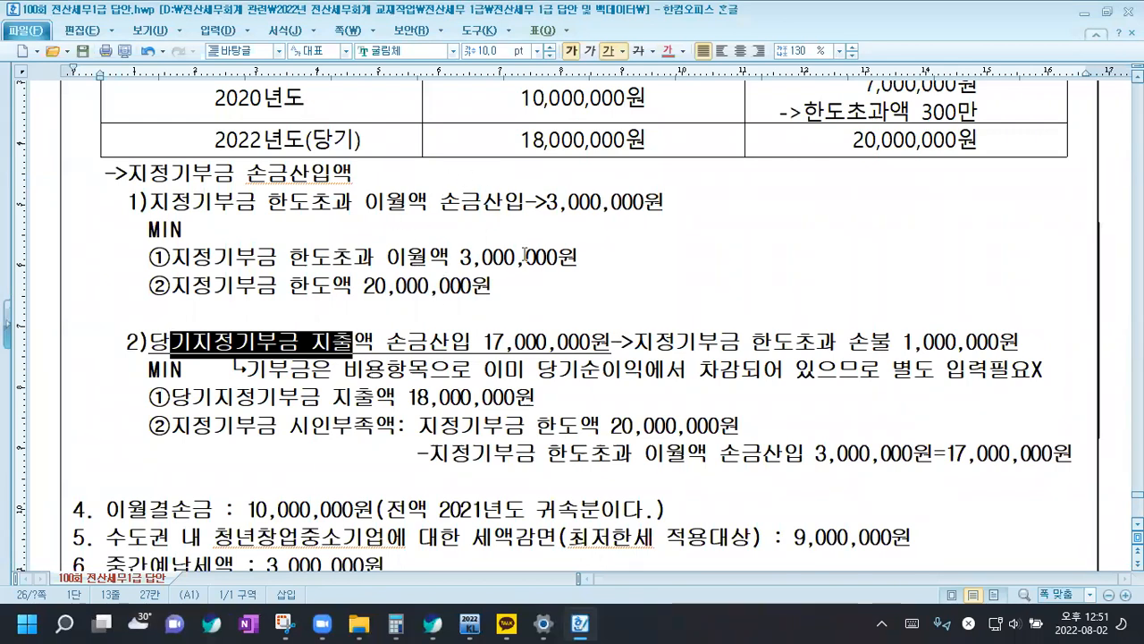
scroll(563, 277, down, 3)
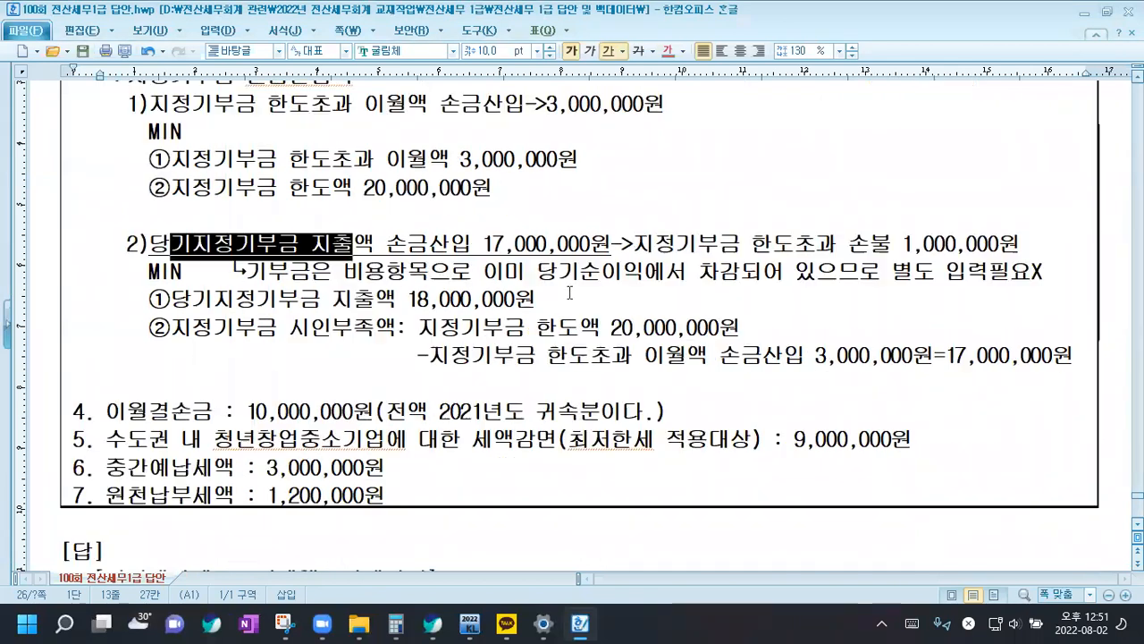
click(231, 408)
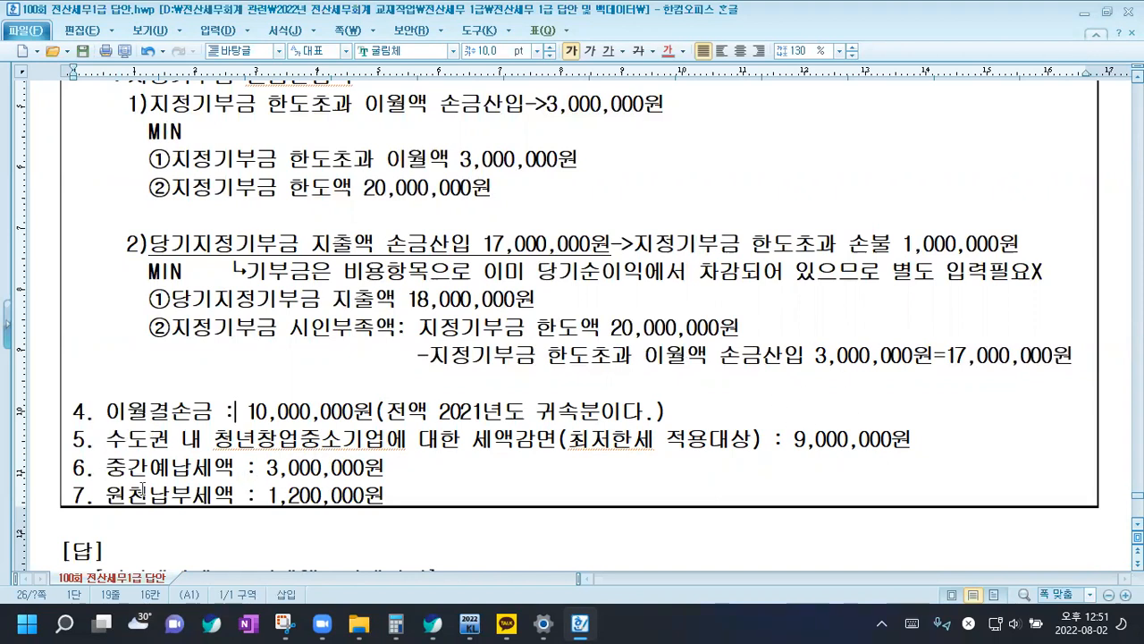
click(407, 498)
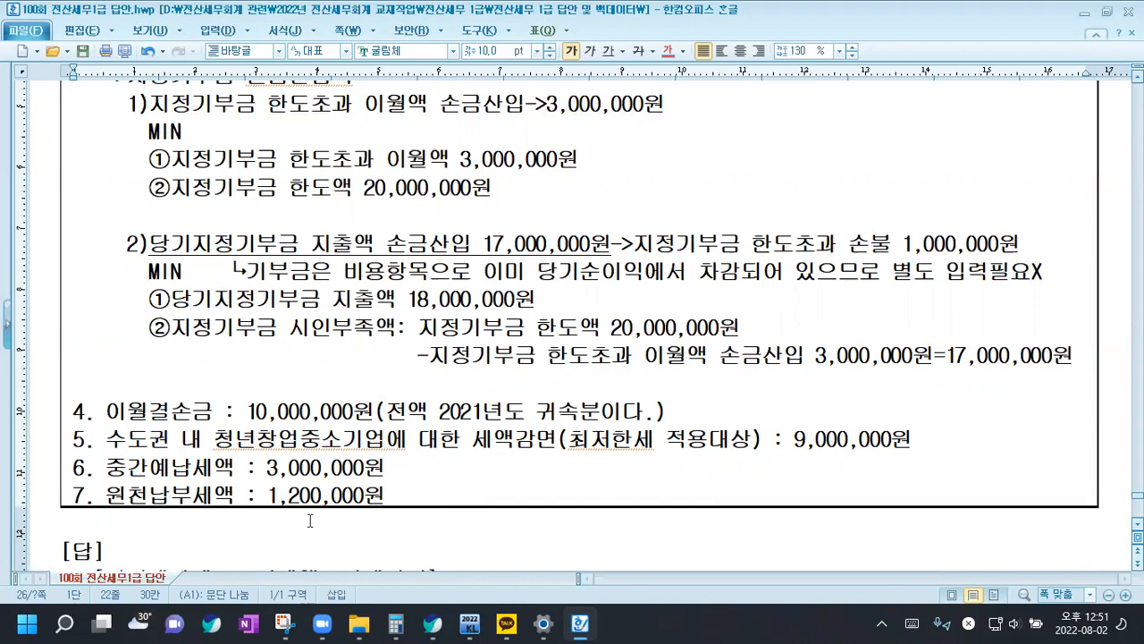
In KcLep, open 법인세과세표준및세액조정계산서 and enter 결산서상 당기순손익 162,000,000, 익금산입 130,000,000 and 손금산입 100,000,000
click(471, 623)
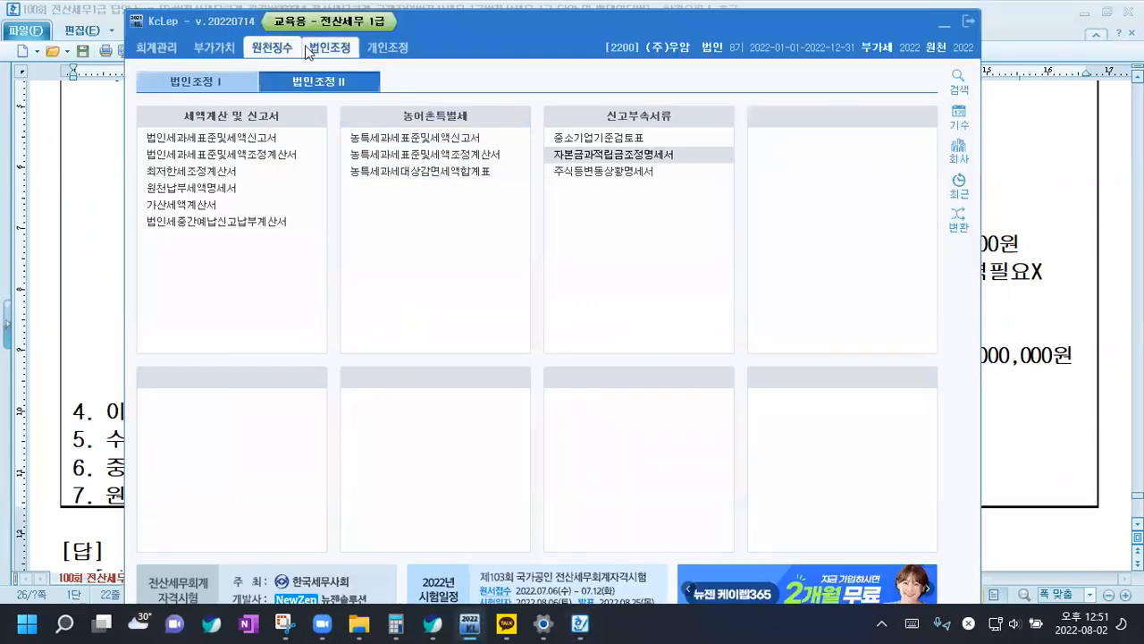
click(202, 159)
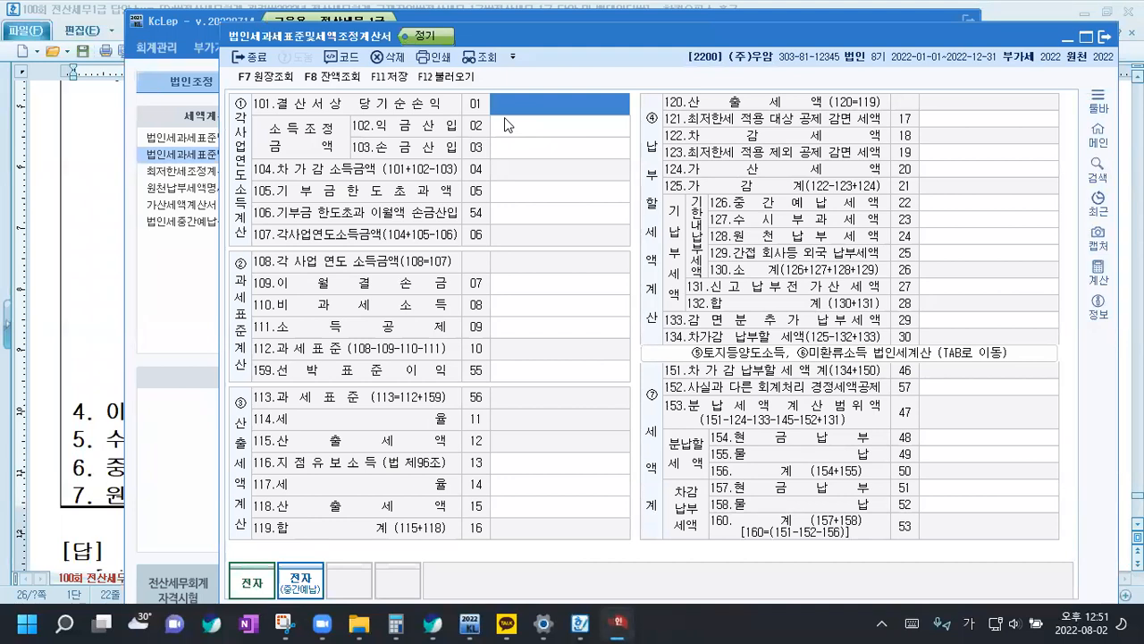
text(162000000)
key(Return)
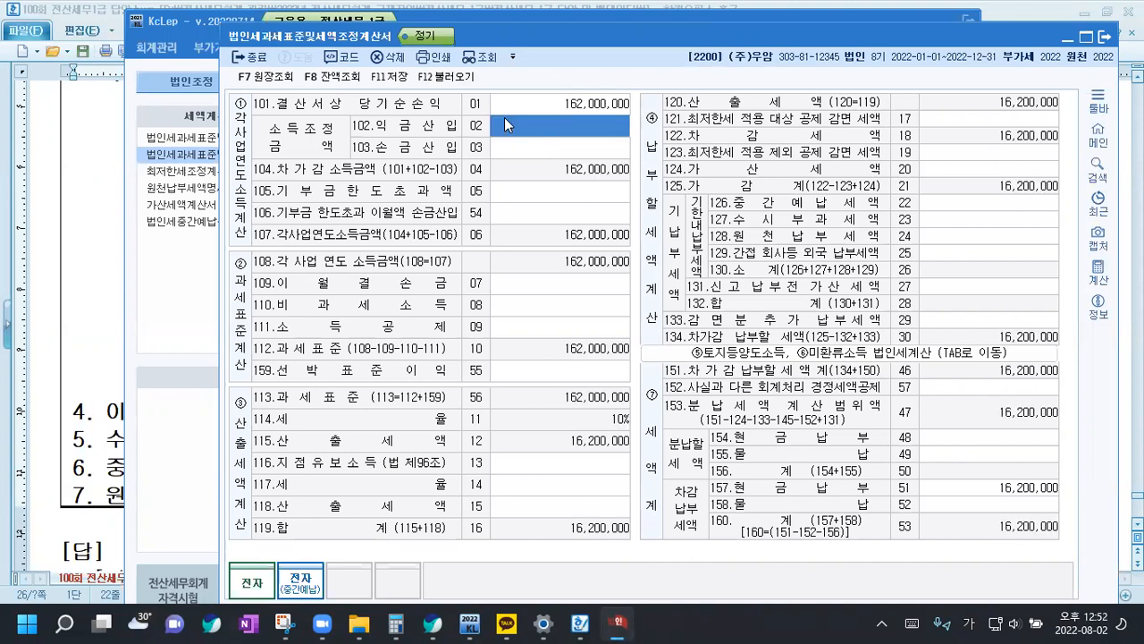
text(130000000)
key(Return)
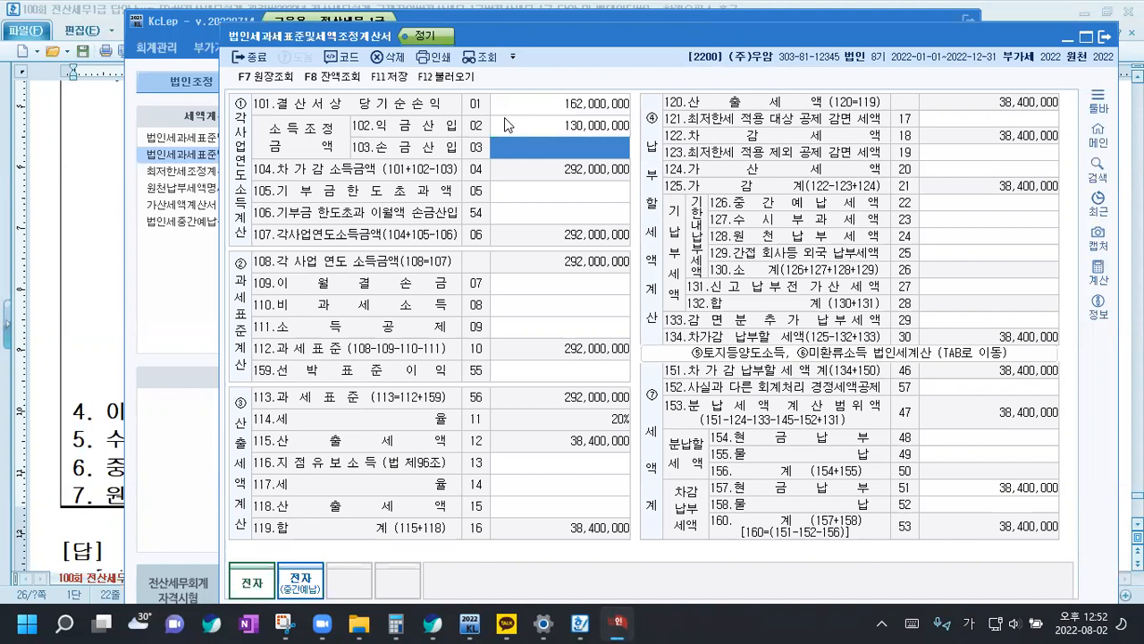
text(100000000)
key(Return)
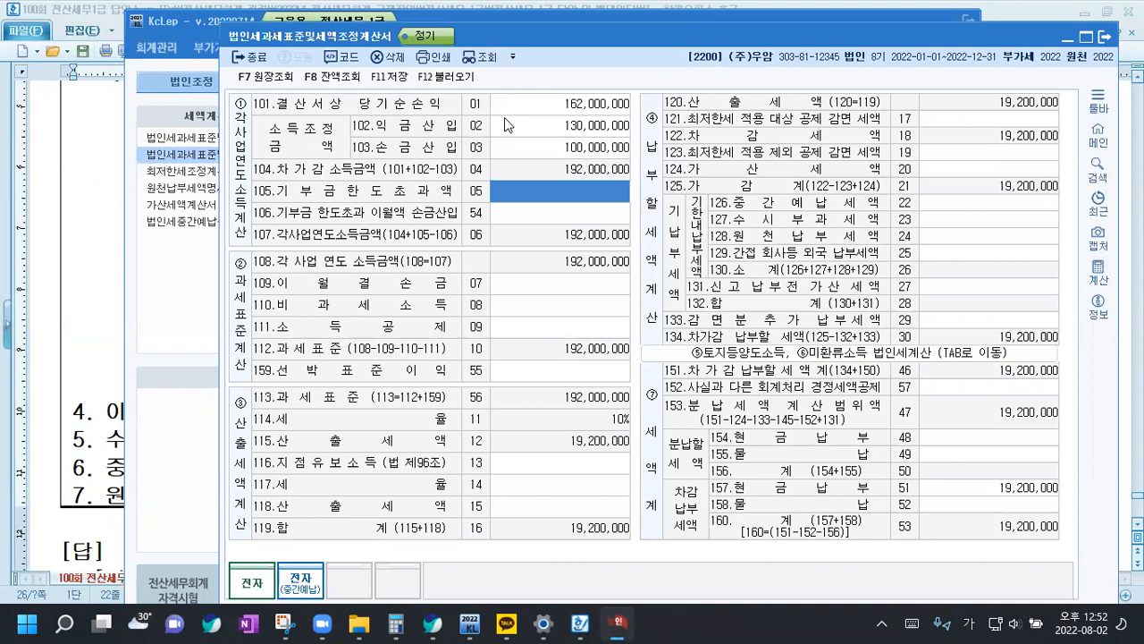
Enter 1,000,000 for 105.기부금한도초과액 and 3,000,000 for 106.기부금 한도초과 이월액 손금산입
text(1000000)
key(Return)
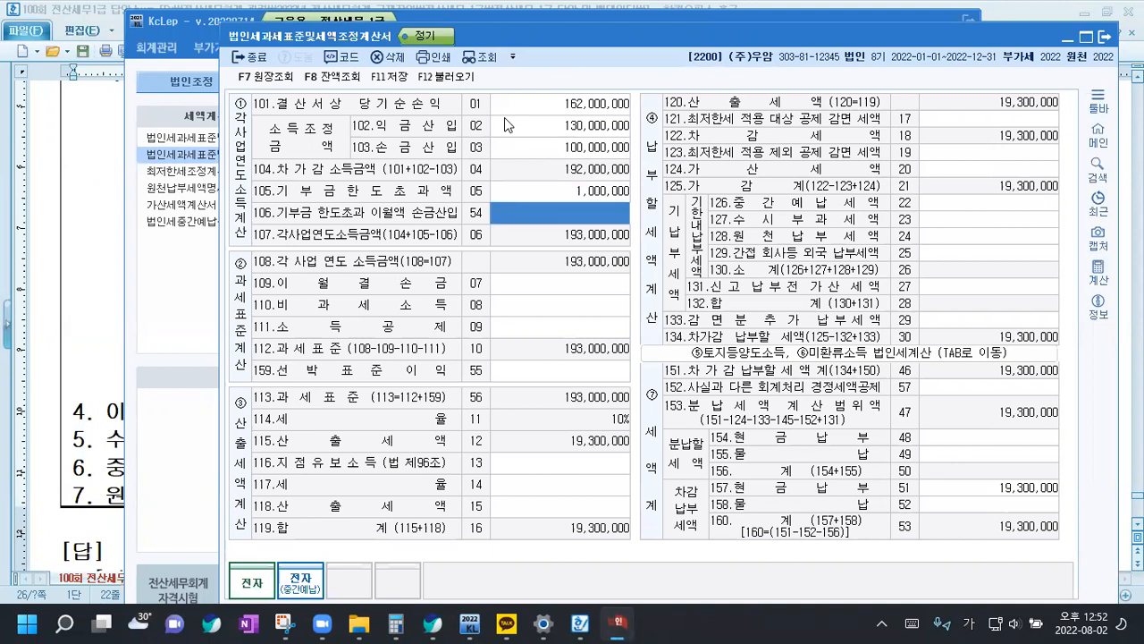
text(3000000)
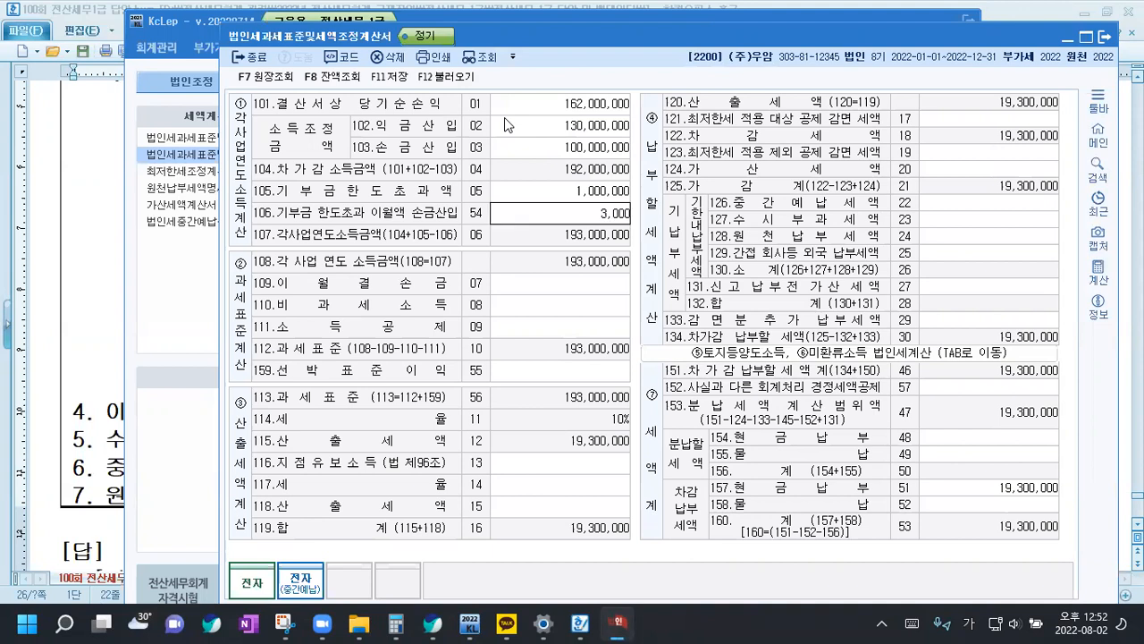
key(Return)
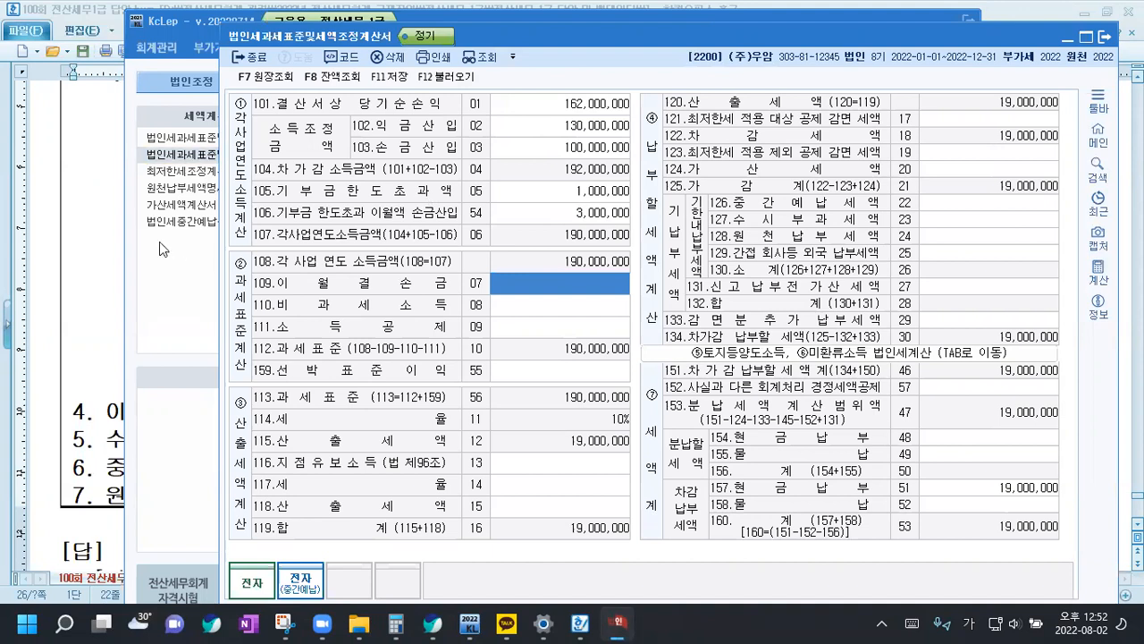
Check the donation notes in the Hangul document against line 105.기부금한도초과액 of the KcLep form
click(97, 267)
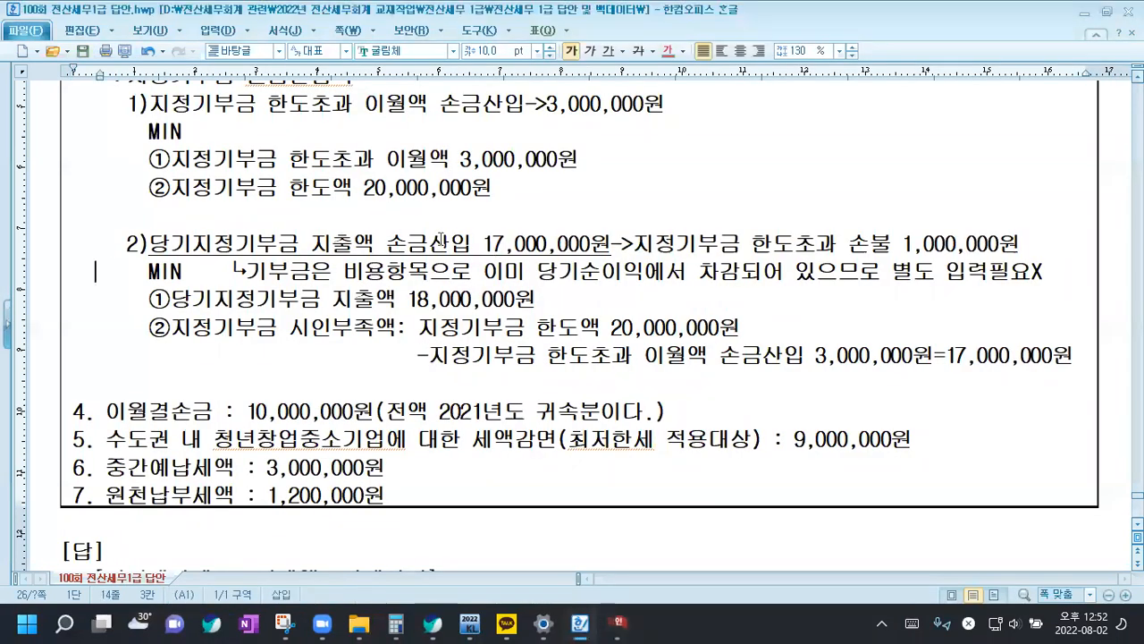
click(616, 624)
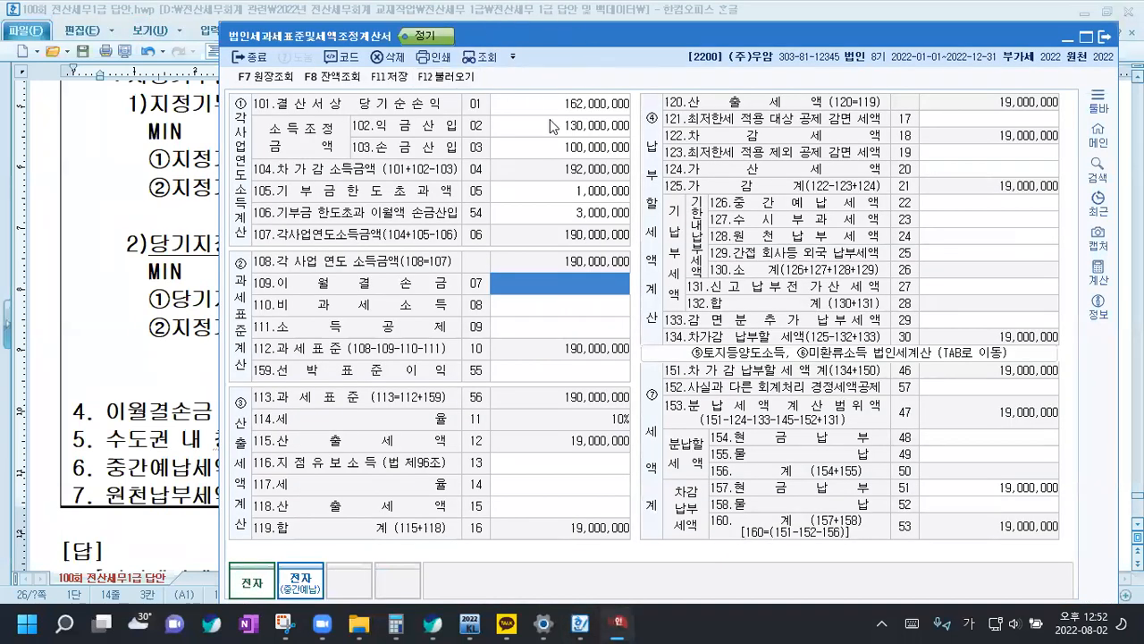
click(559, 191)
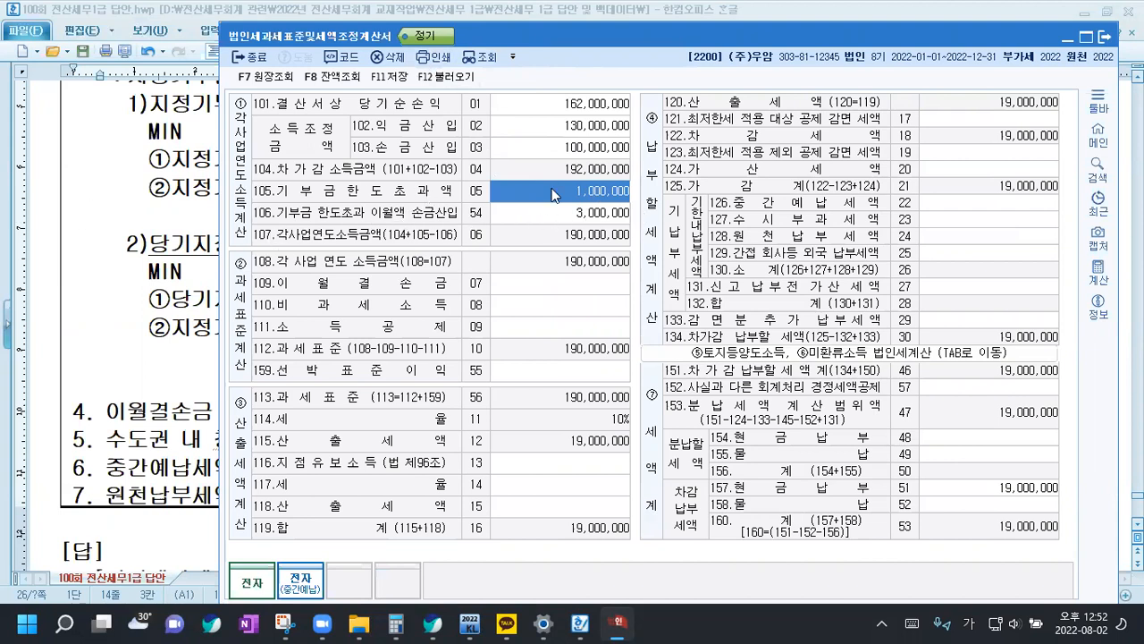
Enter 10,000,000 for 109.이월결손금 and 9,000,000 for 121.최저한세 적용 대상 공제 감면 세액
click(556, 291)
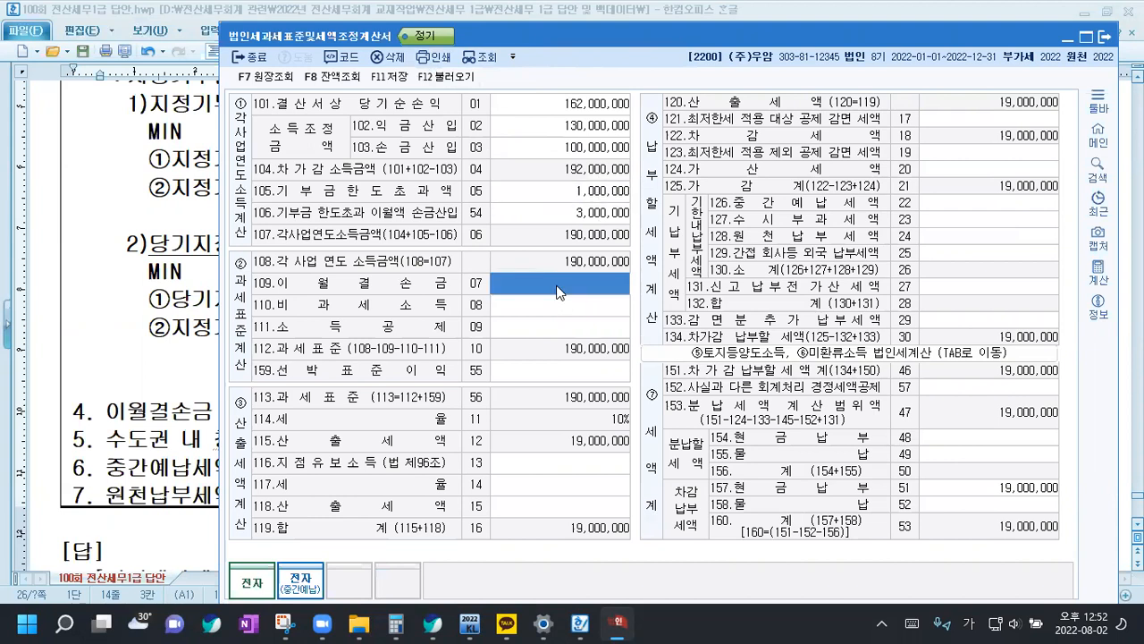
text(10000000)
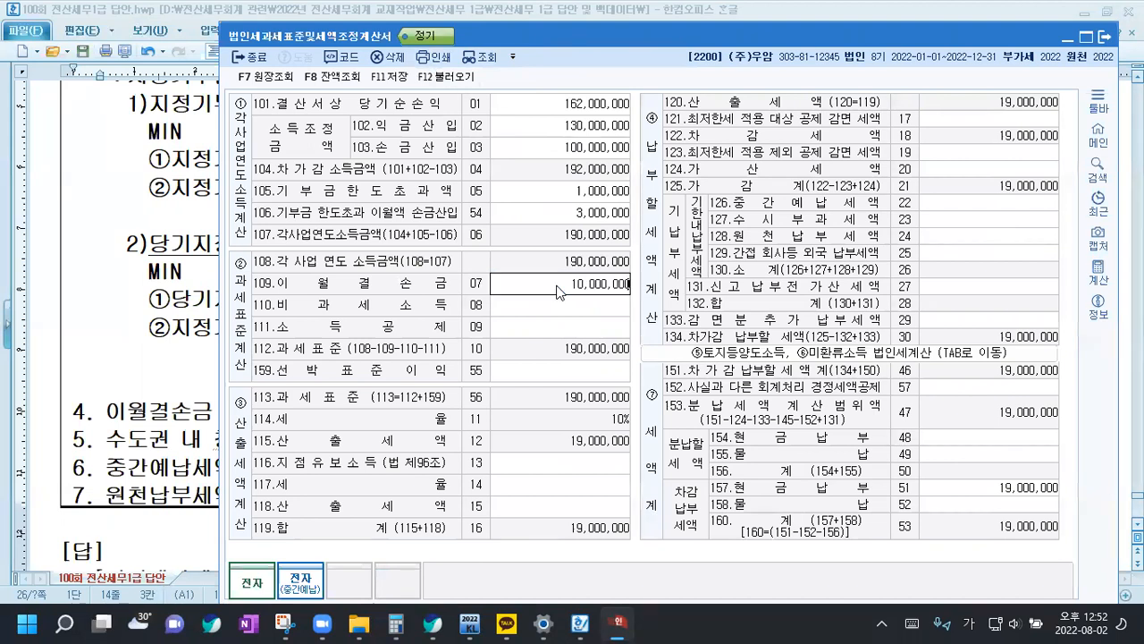
key(Return)
key(Return)
key(Return)
key(Return)
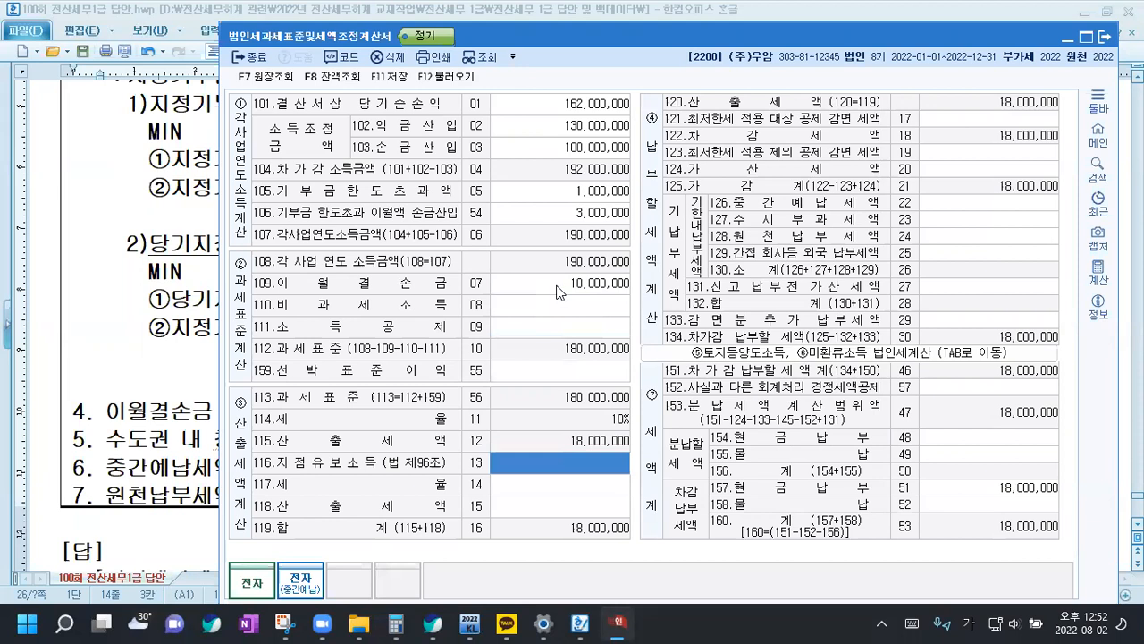
key(Return)
key(Return)
key(Return)
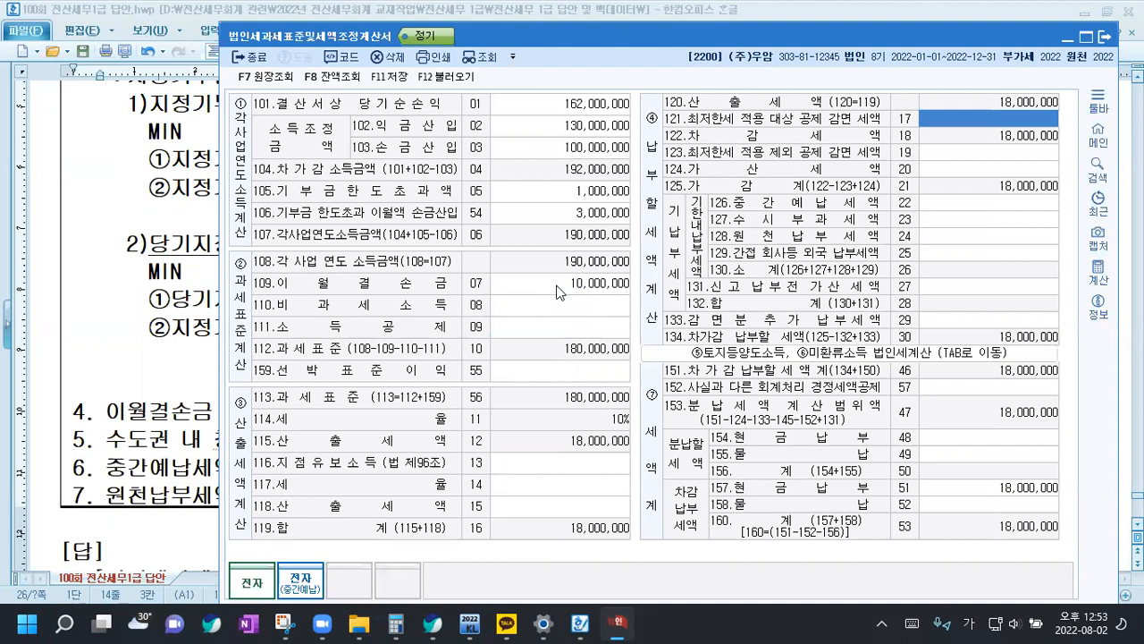
text(9000000)
key(Return)
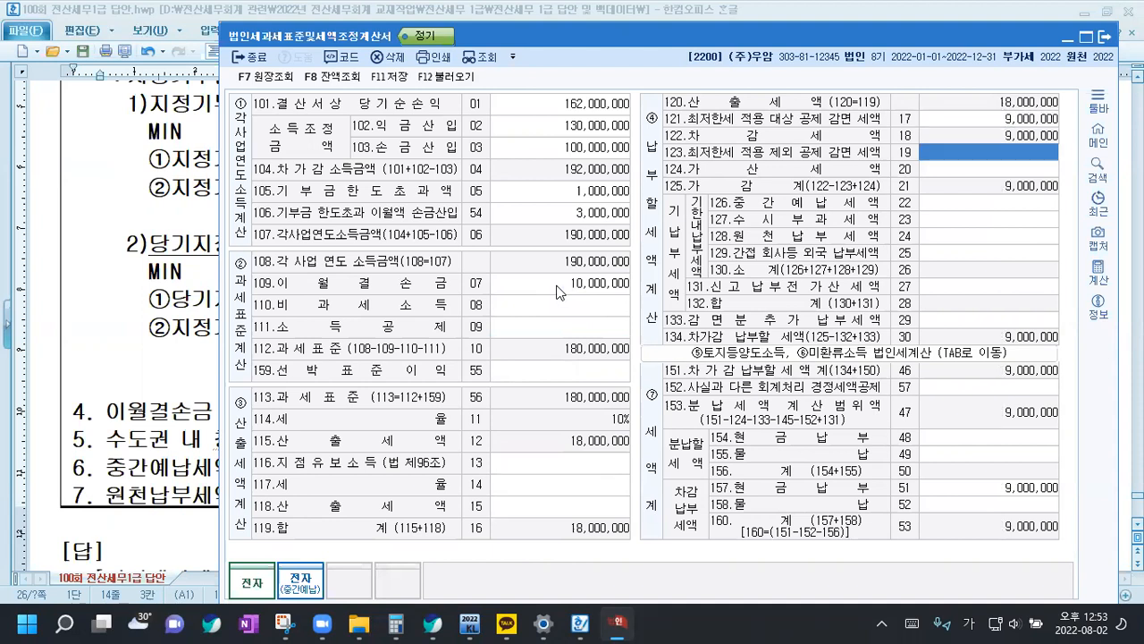
Enter 3,000,000 for 126.중간예납세액 and 1,200,000 for 128.원천납부세액, and save the form
key(Return)
key(Return)
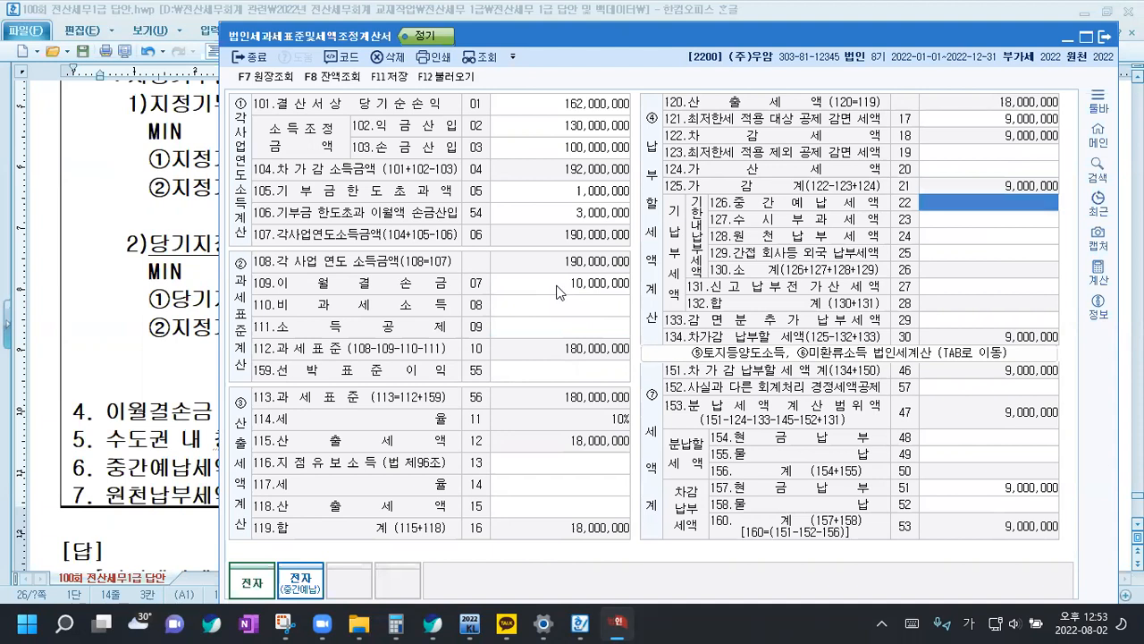
text(3000000)
key(Return)
key(Return)
text(1200000)
key(Return)
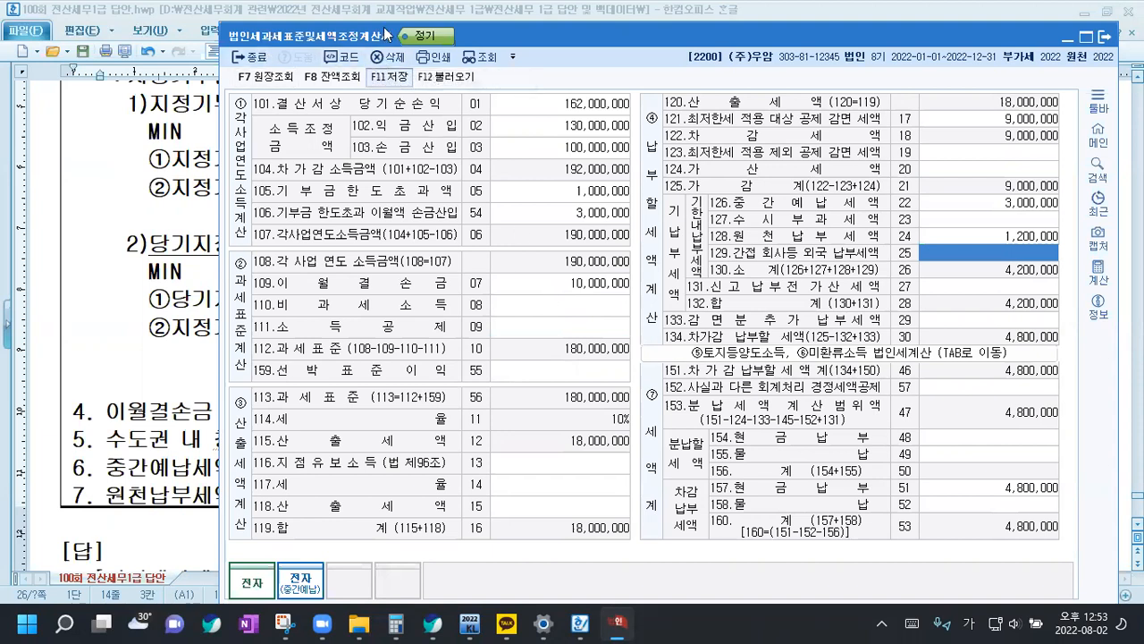
key(F11)
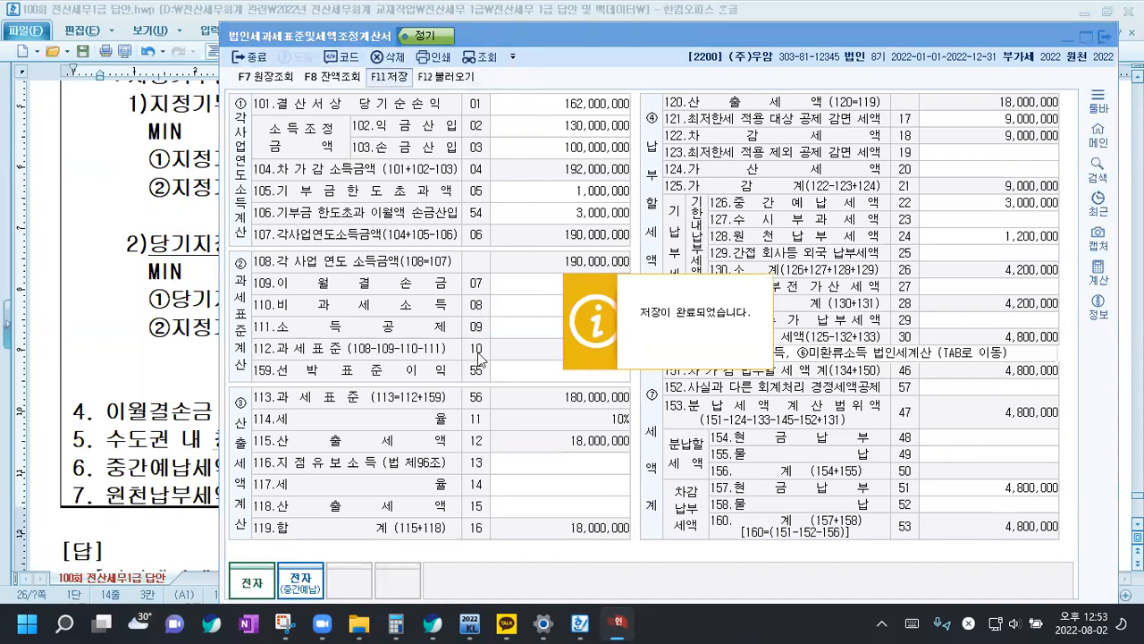
Open 최저한세조정계산서 from the 법인조정 II forms and load the saved corporate tax data into it
click(473, 625)
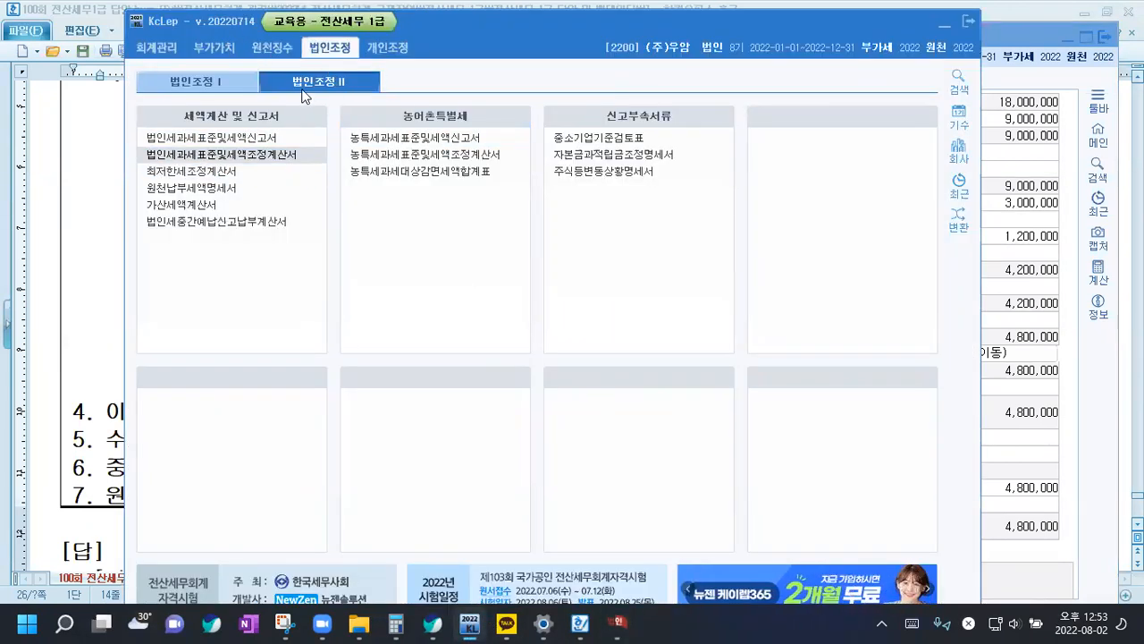
click(205, 174)
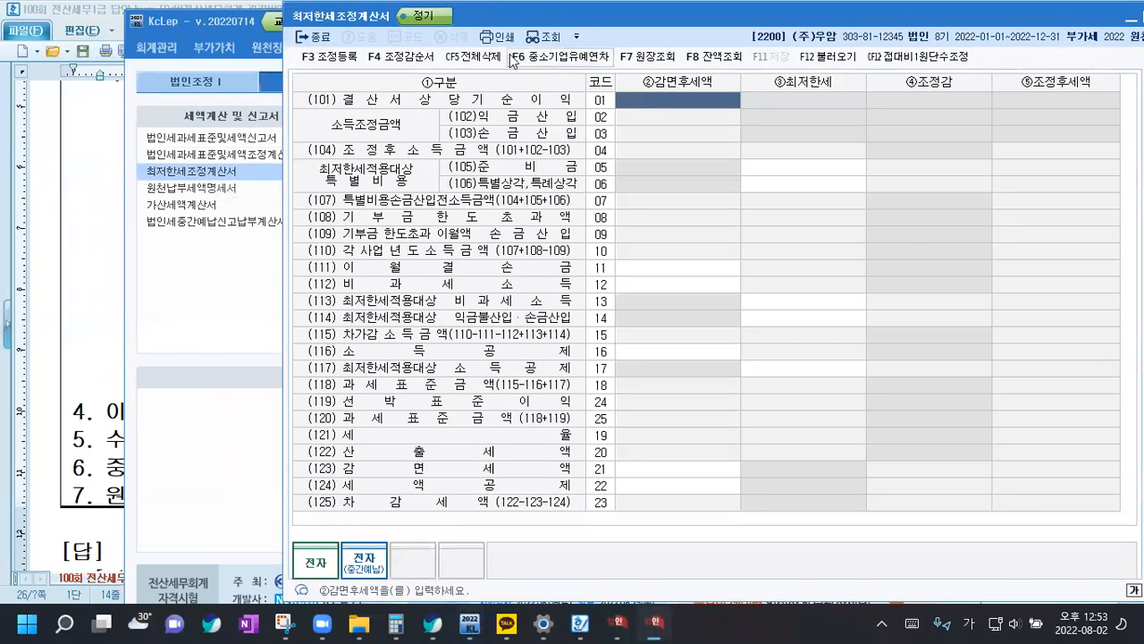
key(F12)
click(772, 325)
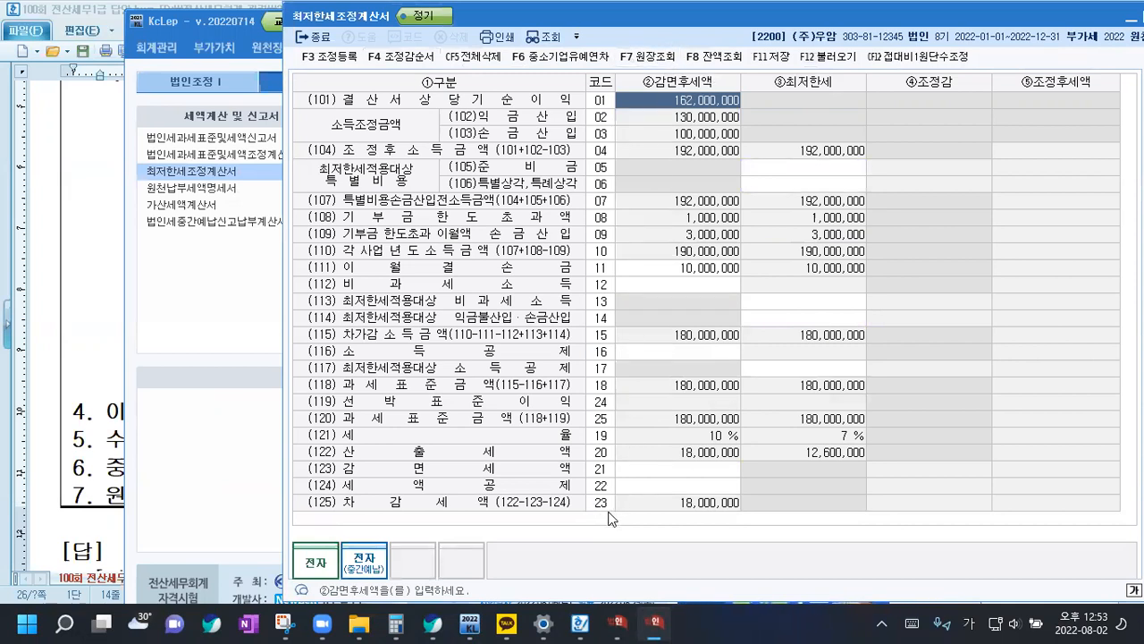
Check 법인세과세표준및세액조정계산서, and enter 9,000,000 for (123)감면세액 under ②감면후세액 in 최저한세조정계산서
click(617, 623)
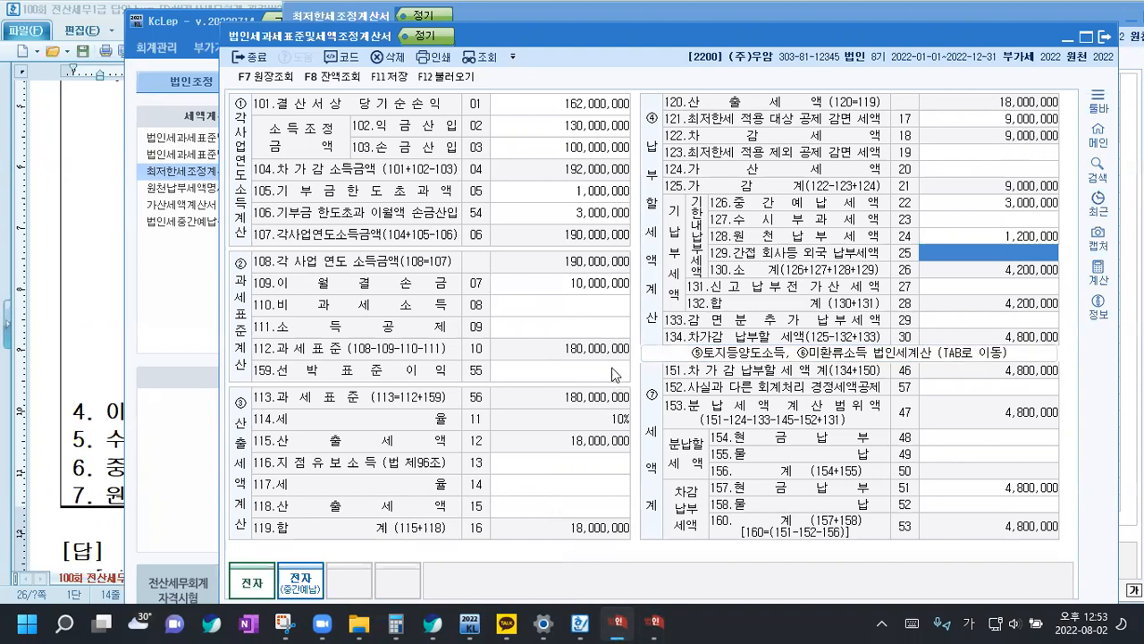
click(655, 622)
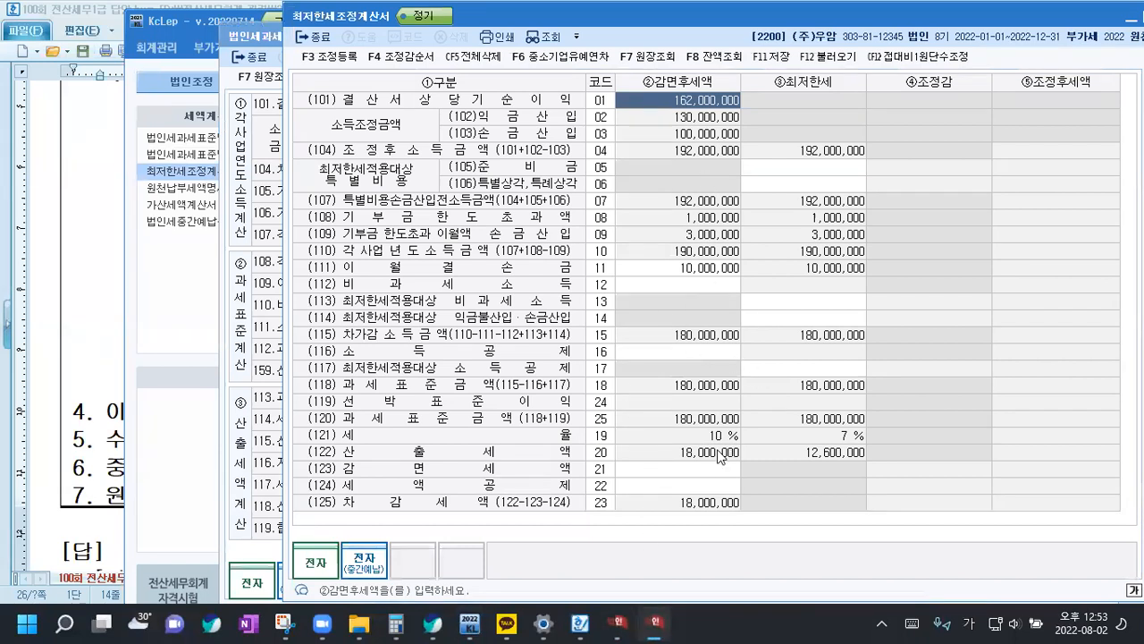
click(688, 469)
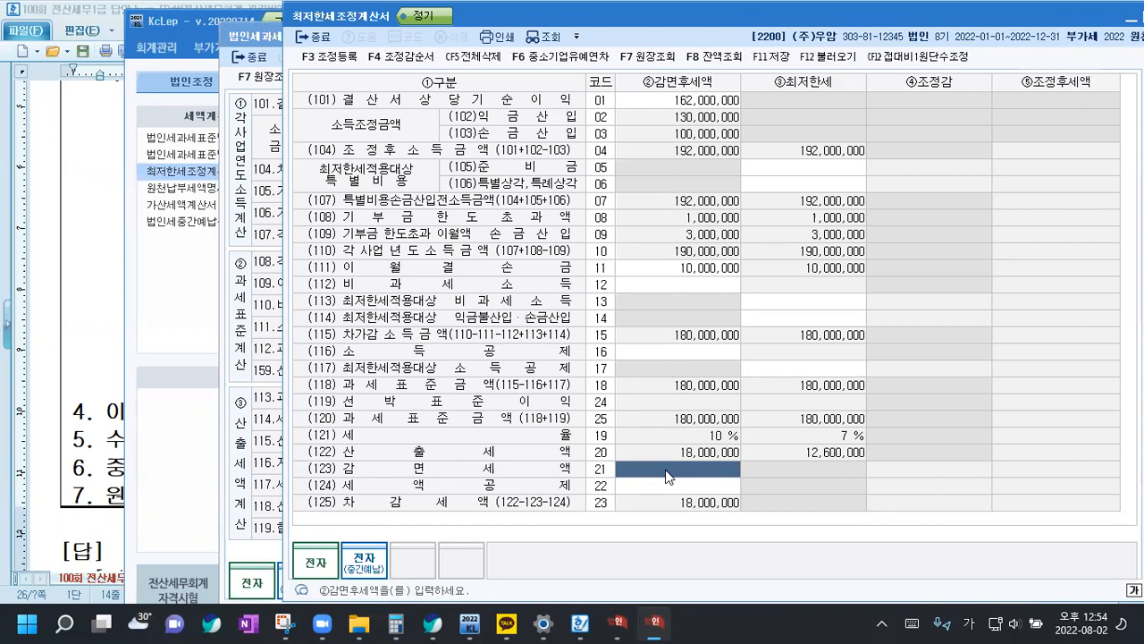
text(9000000)
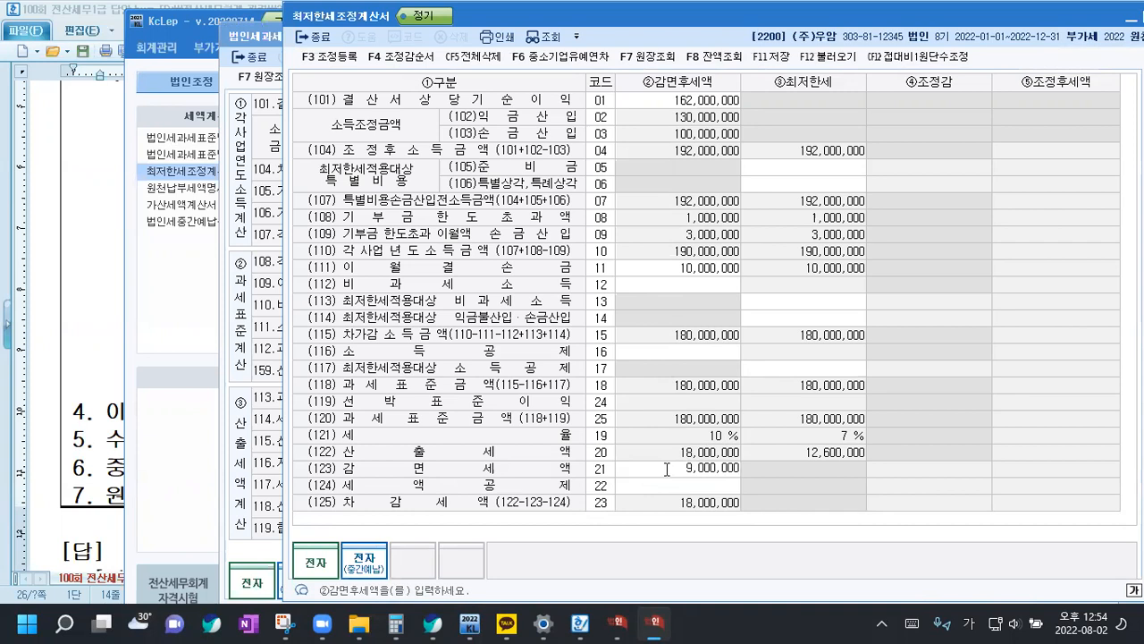
key(Return)
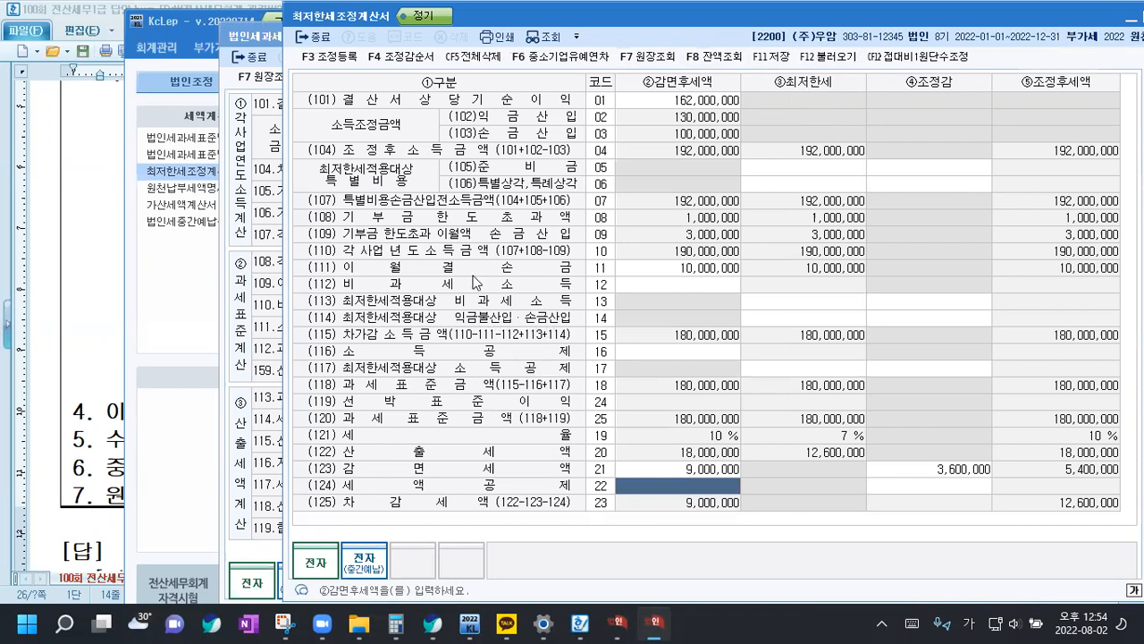
Examine the special expense, non-taxable income and deduction cells in the ③최저한세 and ④조정감 columns of 최저한세조정계산서
click(792, 182)
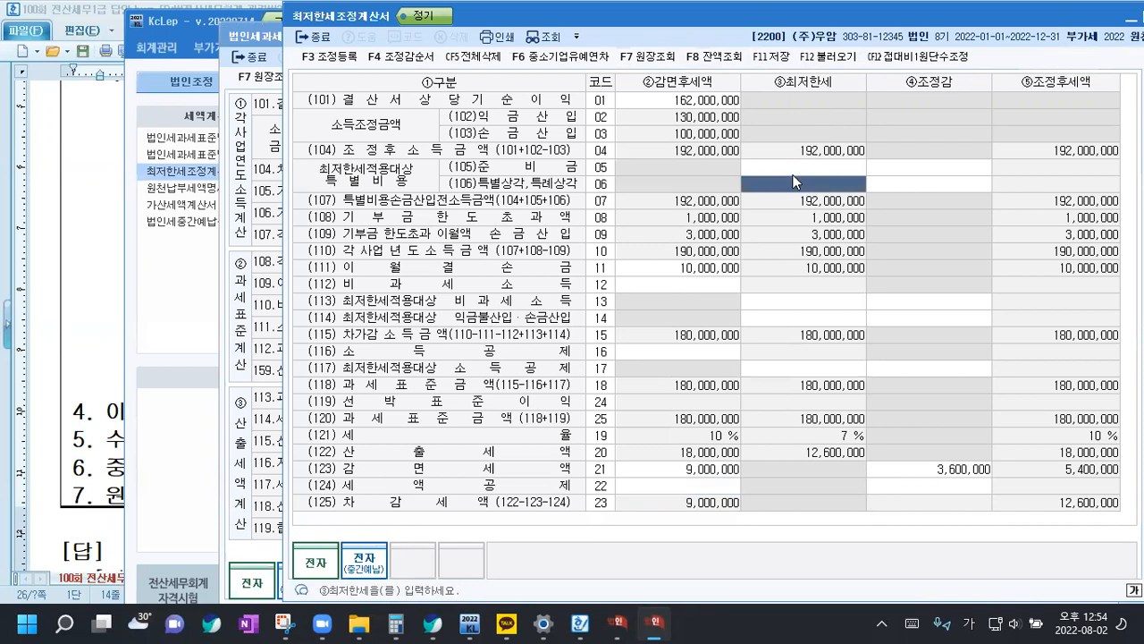
click(790, 169)
click(800, 303)
click(806, 351)
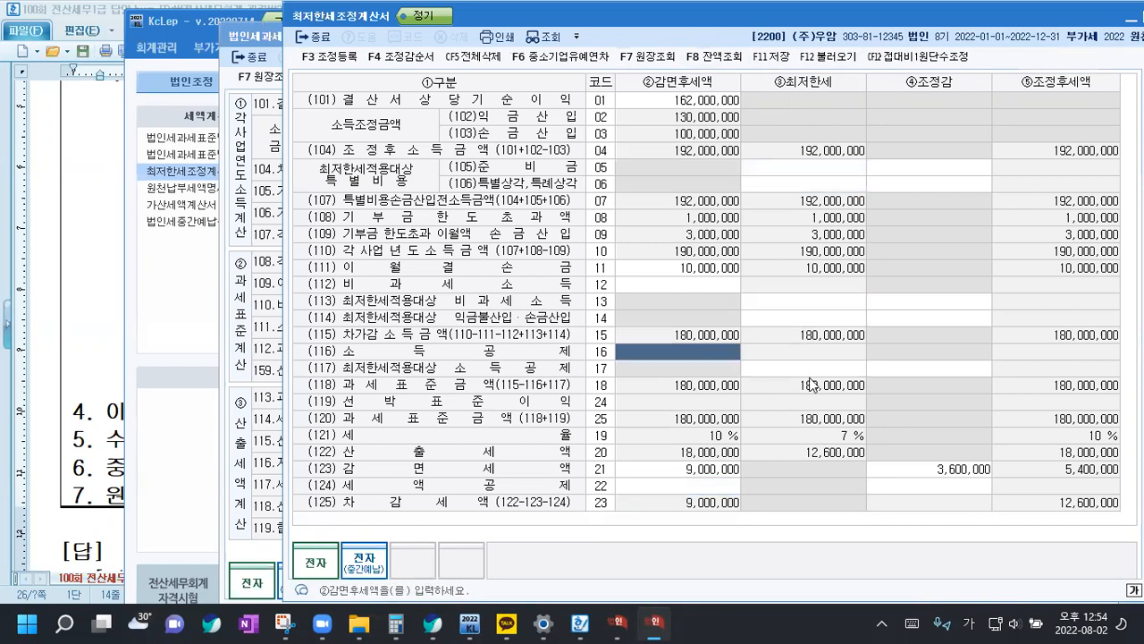
click(807, 374)
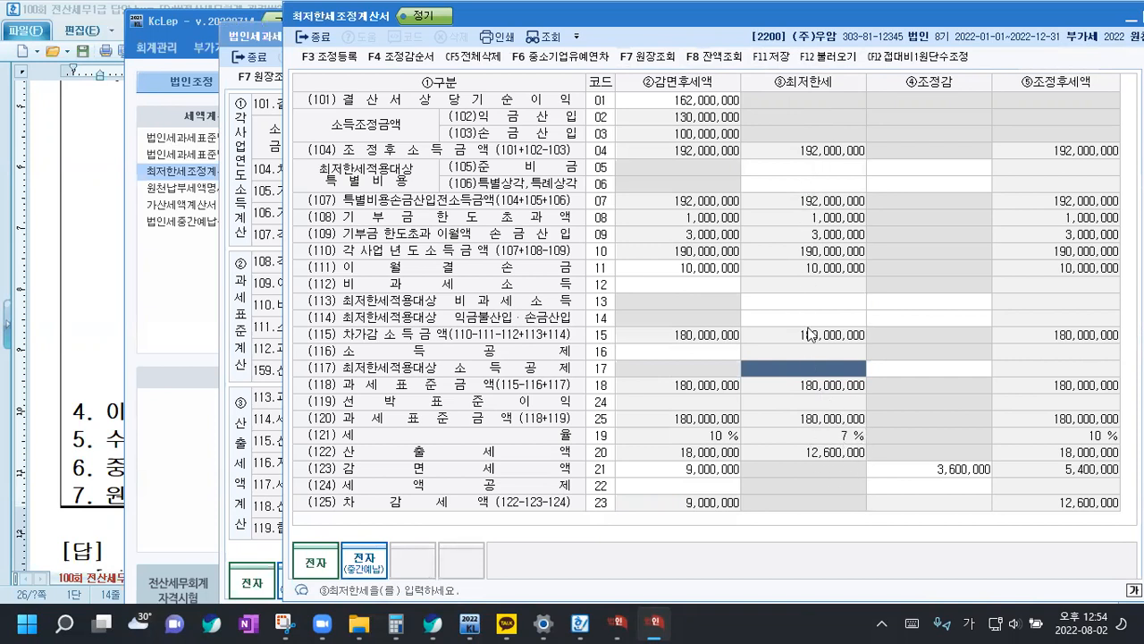
click(918, 159)
click(922, 181)
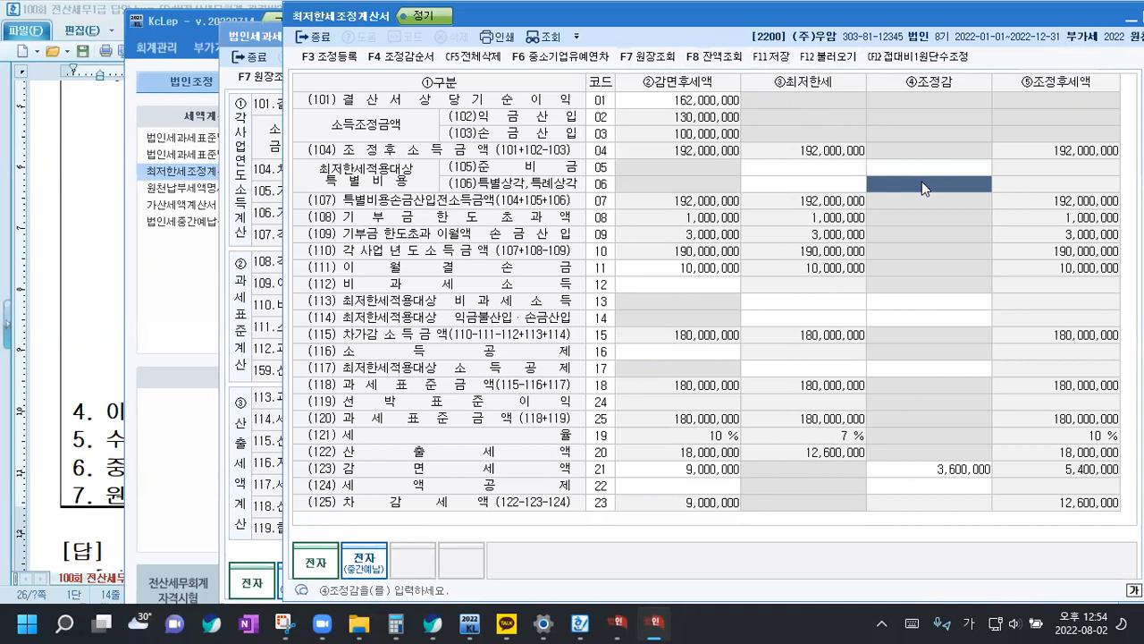
click(917, 304)
click(918, 331)
click(918, 318)
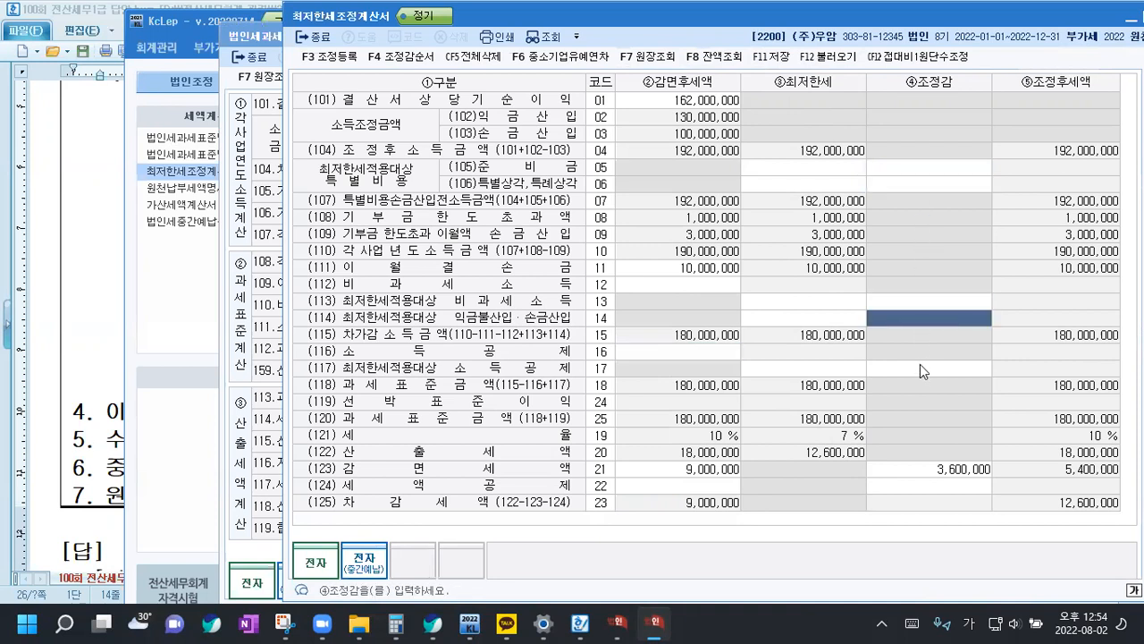
click(920, 366)
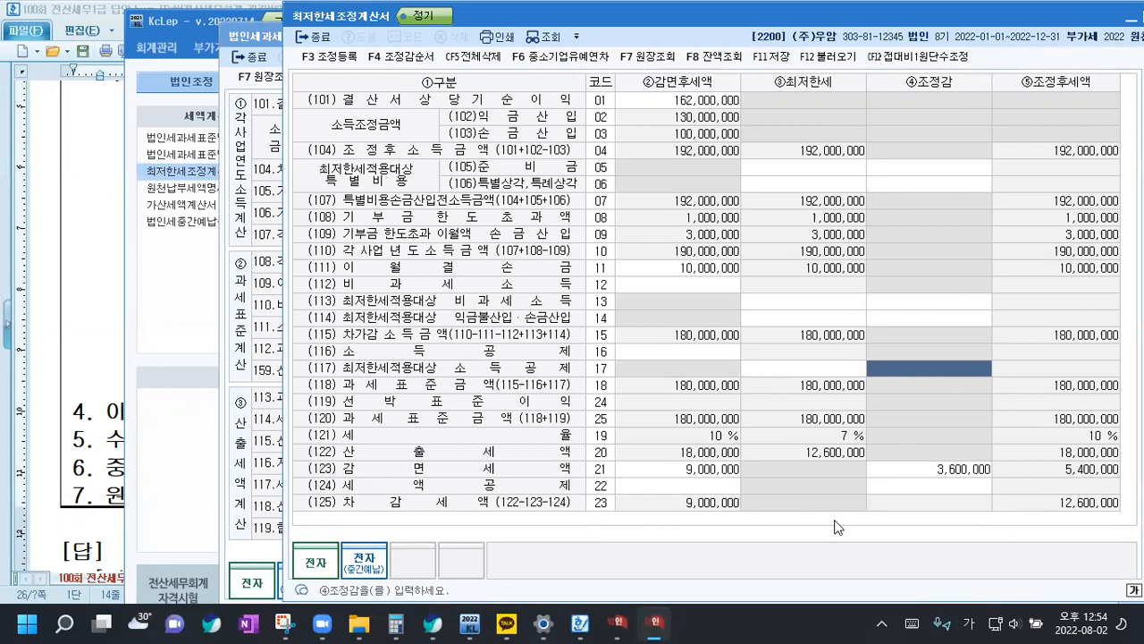
Save 최저한세조정계산서, and set 121.최저한세 적용 대상 공제 감면 세액 to 5,400,000 in 법인세과세표준및세액조정계산서
click(690, 472)
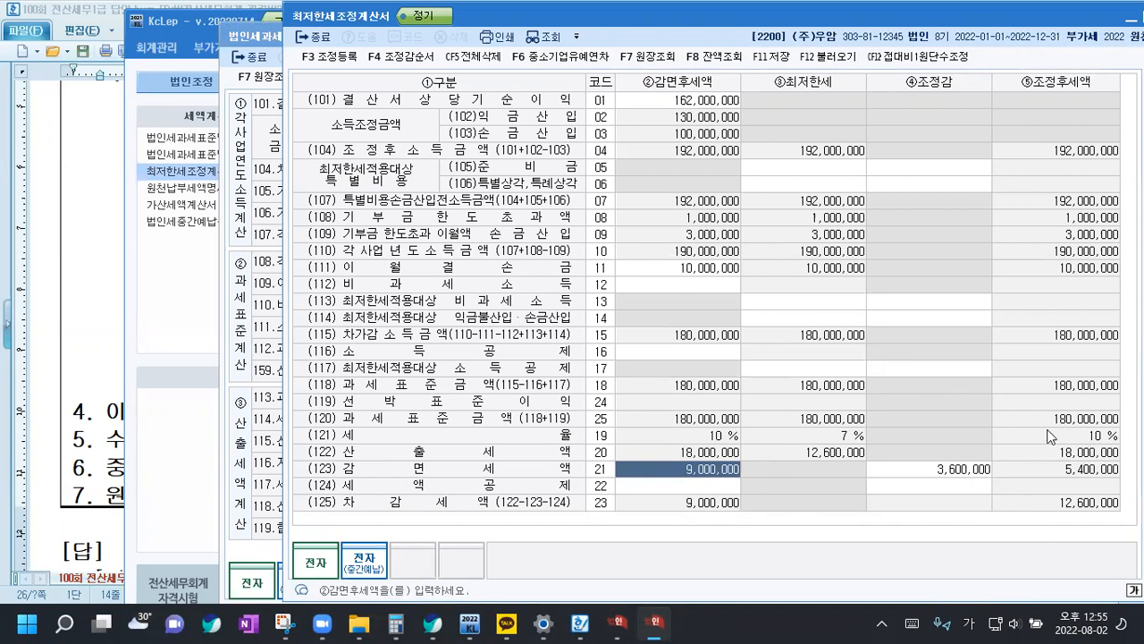
click(771, 61)
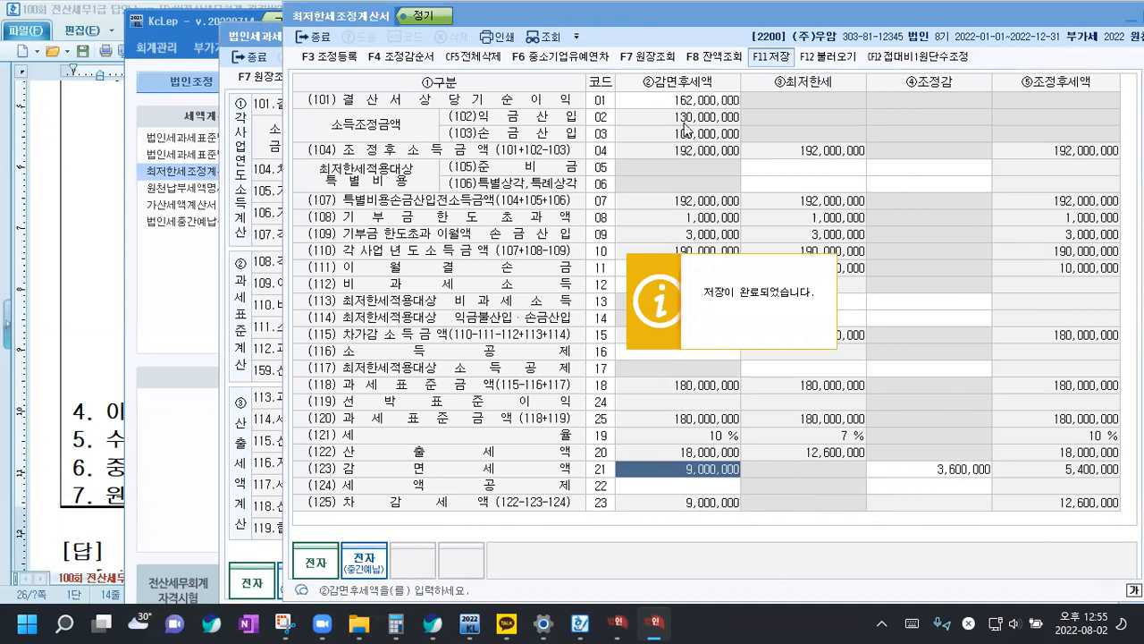
click(256, 39)
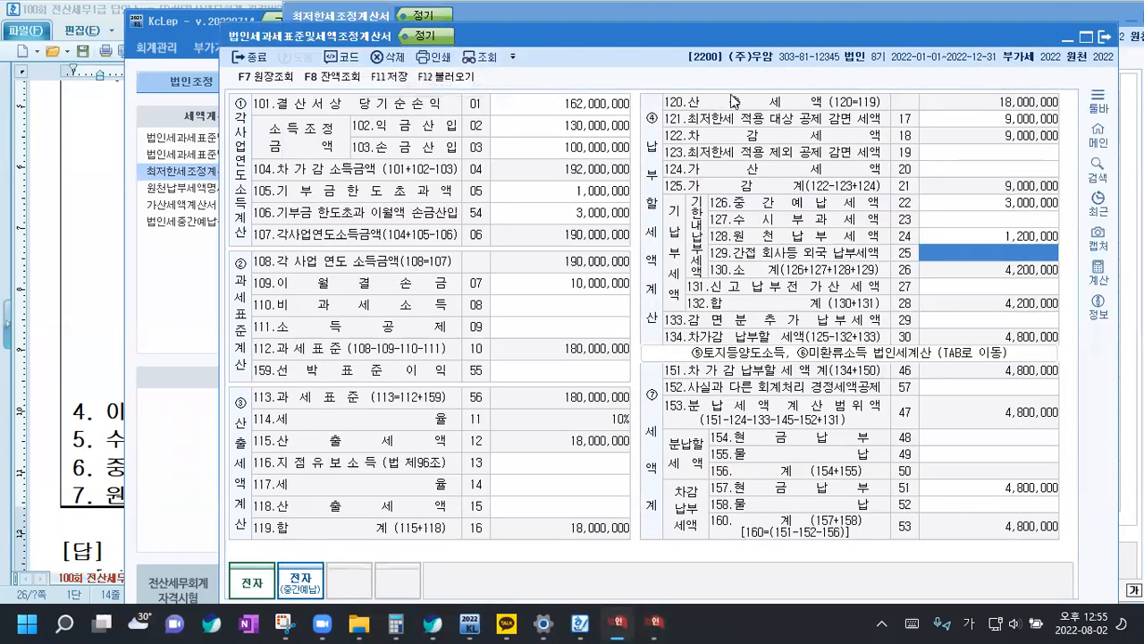
click(994, 119)
text(5400000)
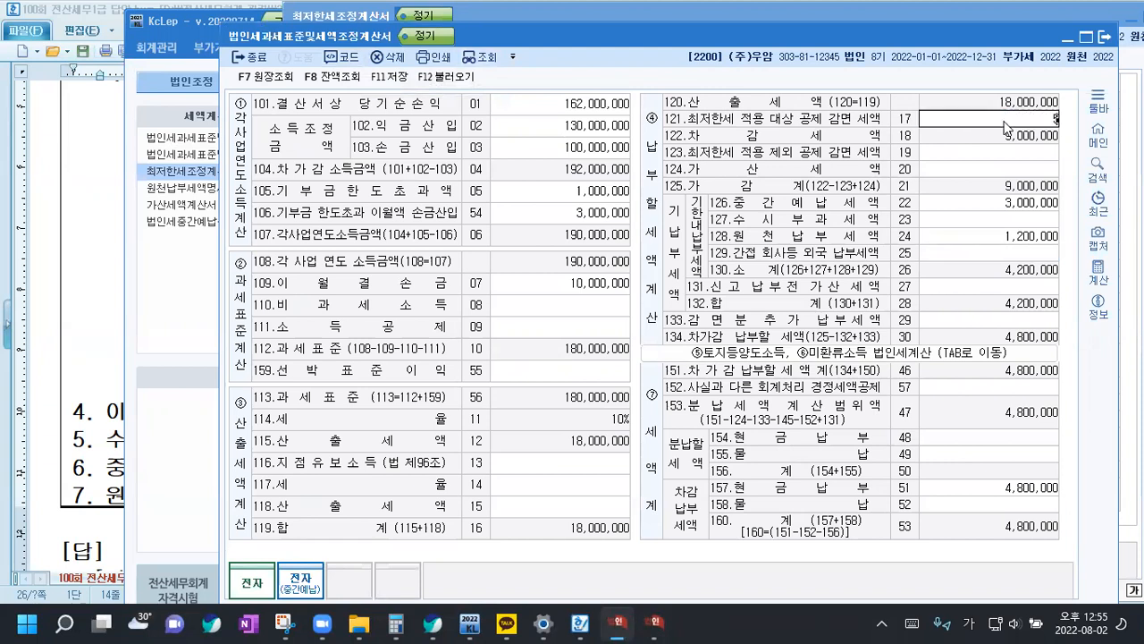
key(Return)
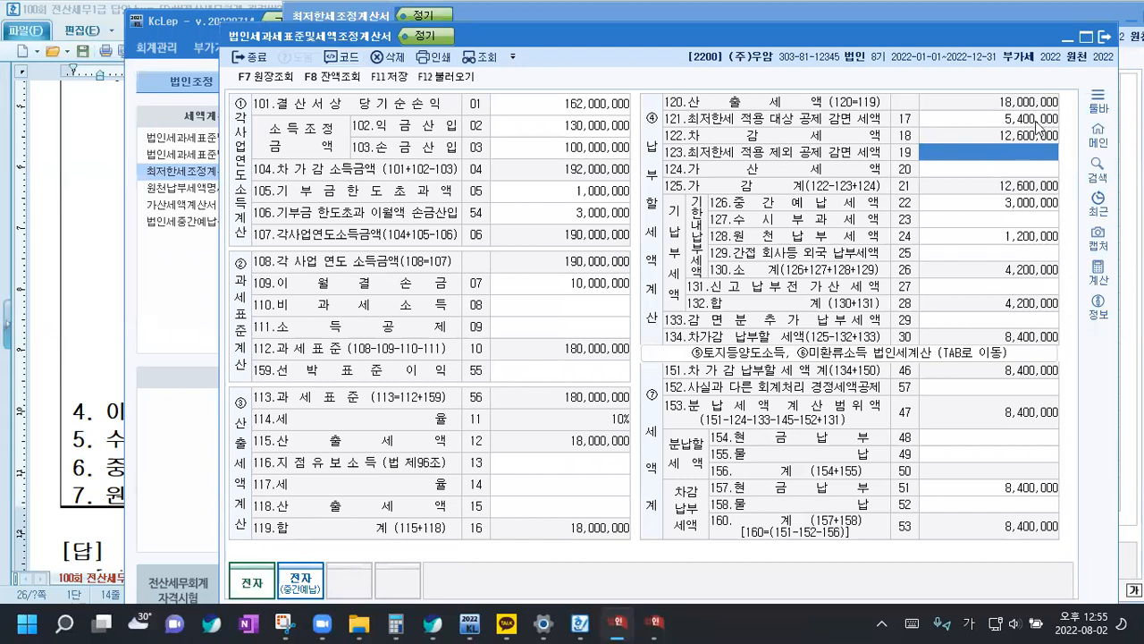
Recheck 최저한세조정계산서 and save the updated 법인세과세표준및세액조정계산서
click(650, 624)
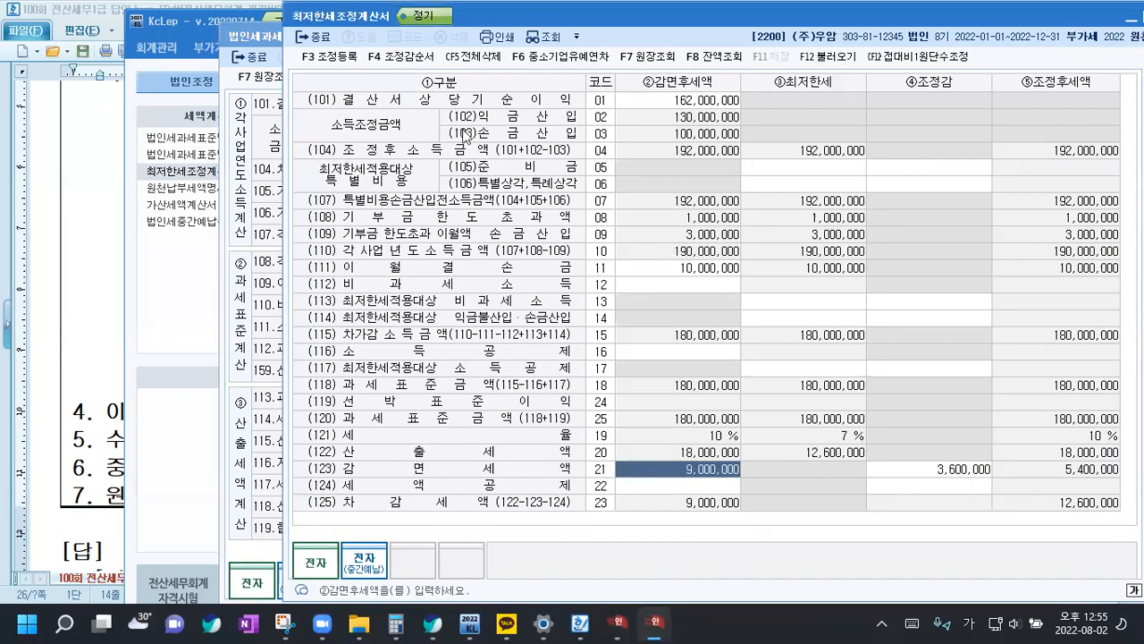
click(255, 36)
click(387, 78)
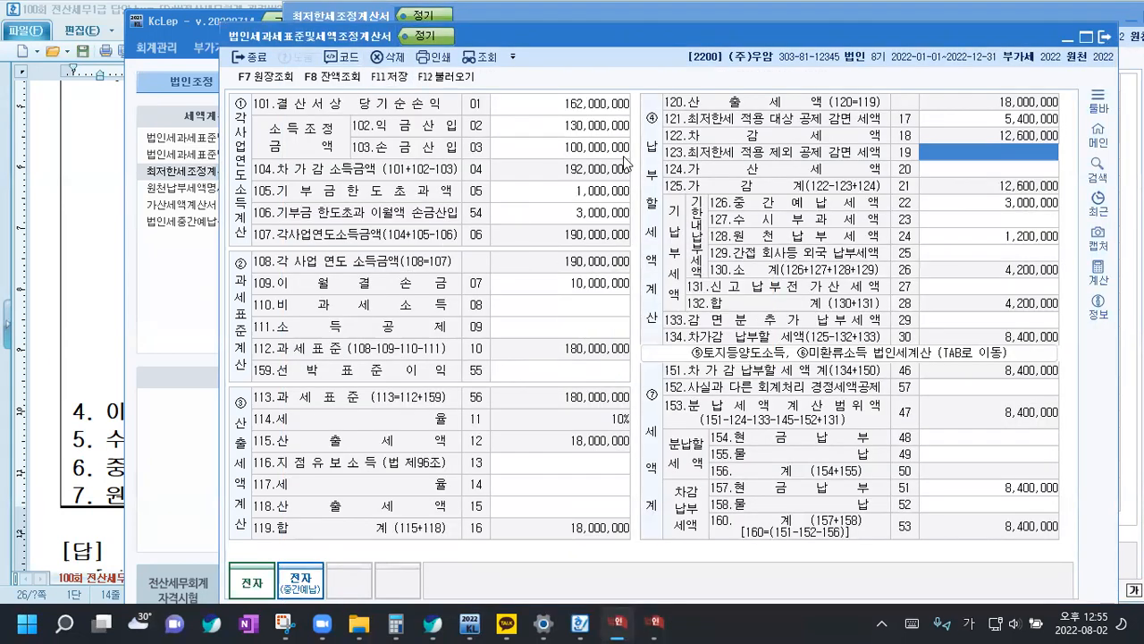